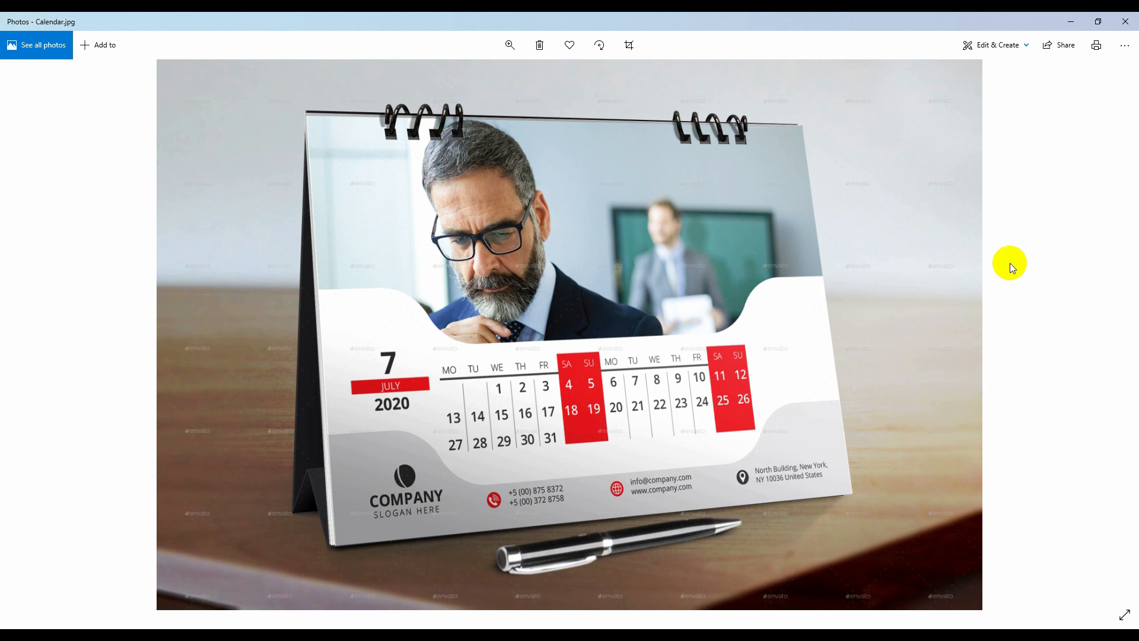
# - Switch to Illustrator and start a new document named "Desk Calendar Design: Class 06"
pyautogui.click(436, 619)
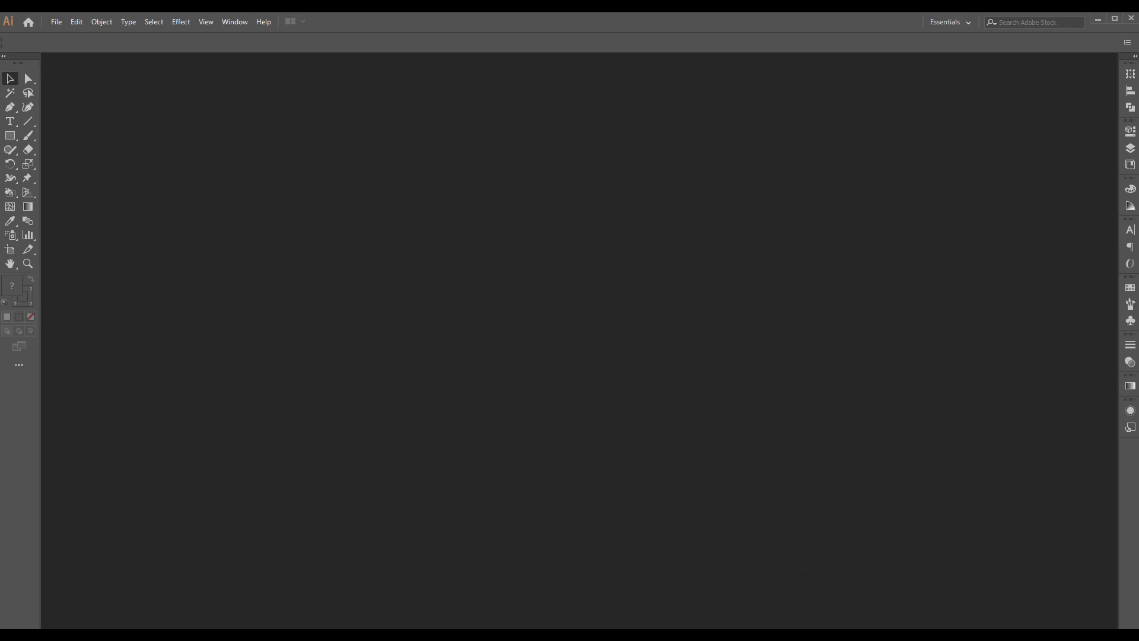
pyautogui.click(60, 22)
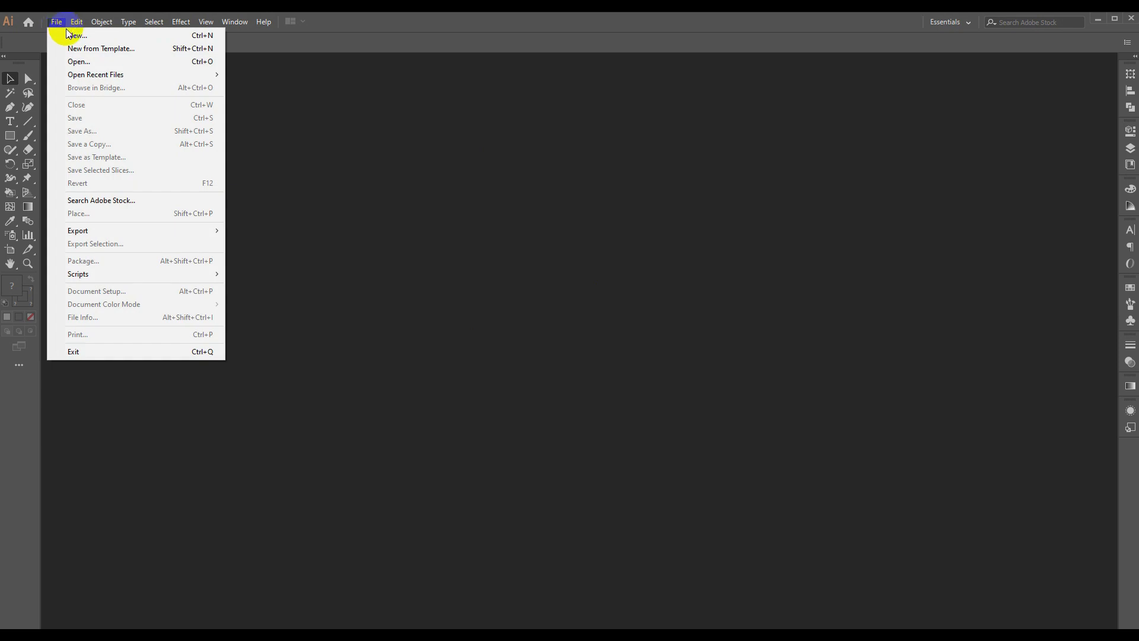
pyautogui.click(72, 35)
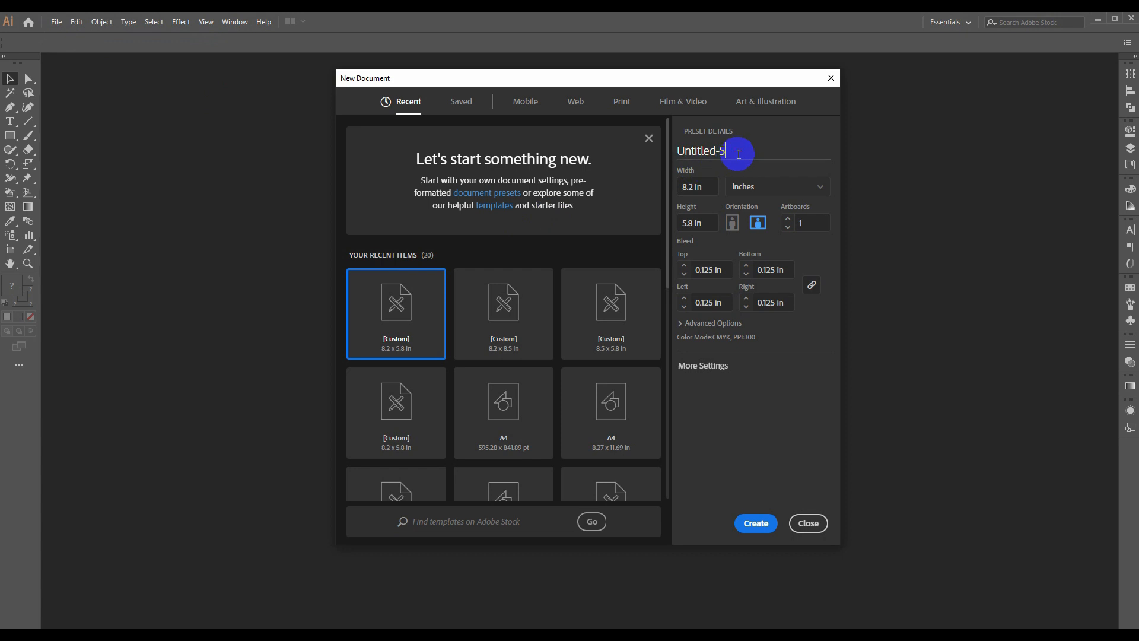
pyautogui.tripleClick(753, 154)
pyautogui.moveTo(752, 155); pyautogui.dragTo(664, 159)
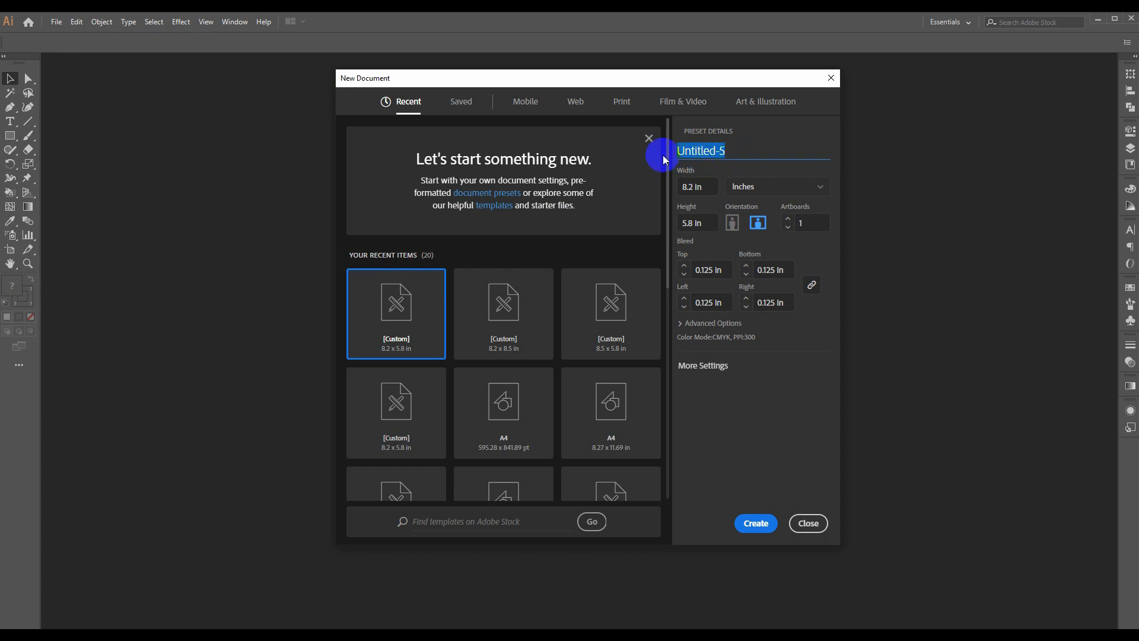
pyautogui.write('Cale')
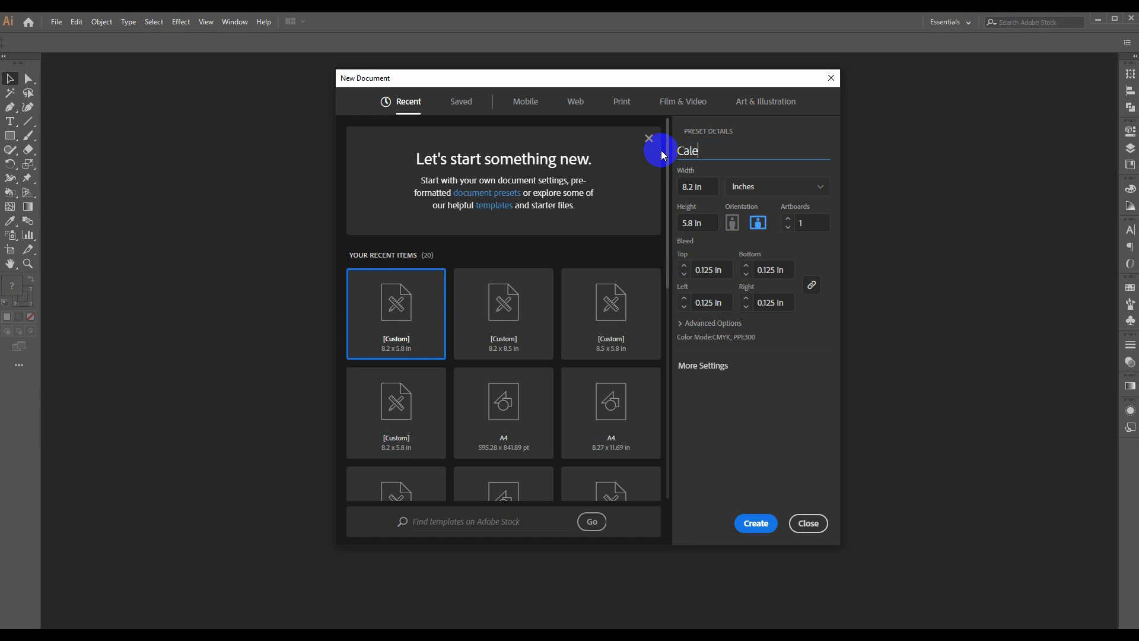
pyautogui.write('ndar Design')
pyautogui.write('Desk ')
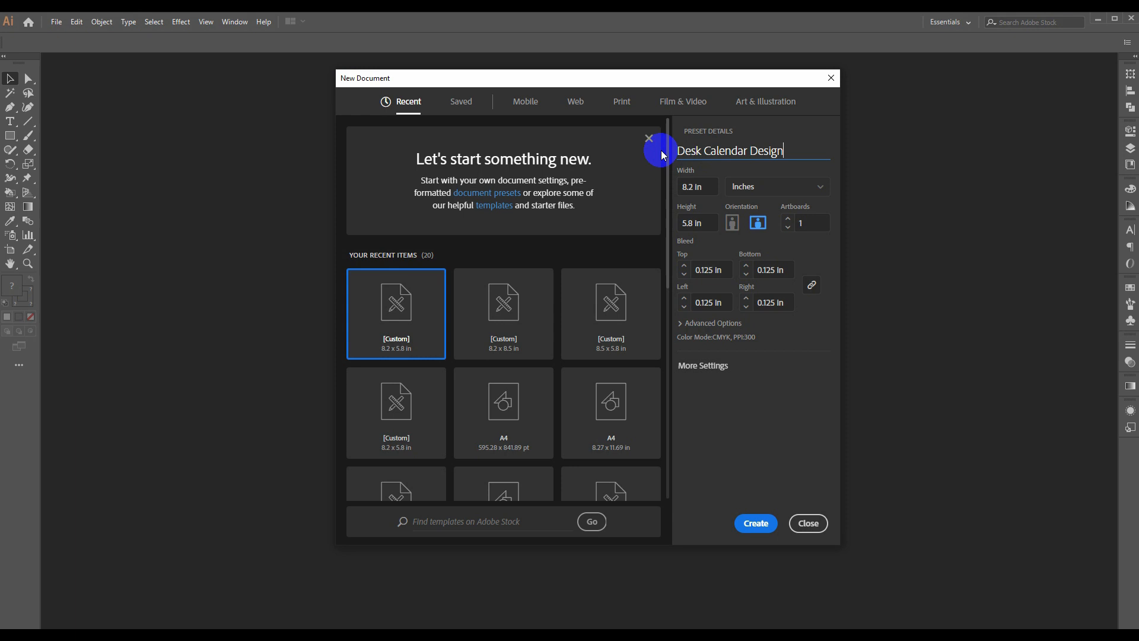
pyautogui.write(': Class 06')
# - Use the Print presets with inches as the unit and set the page to 8.2 in wide by 5.8 in high
pyautogui.click(622, 105)
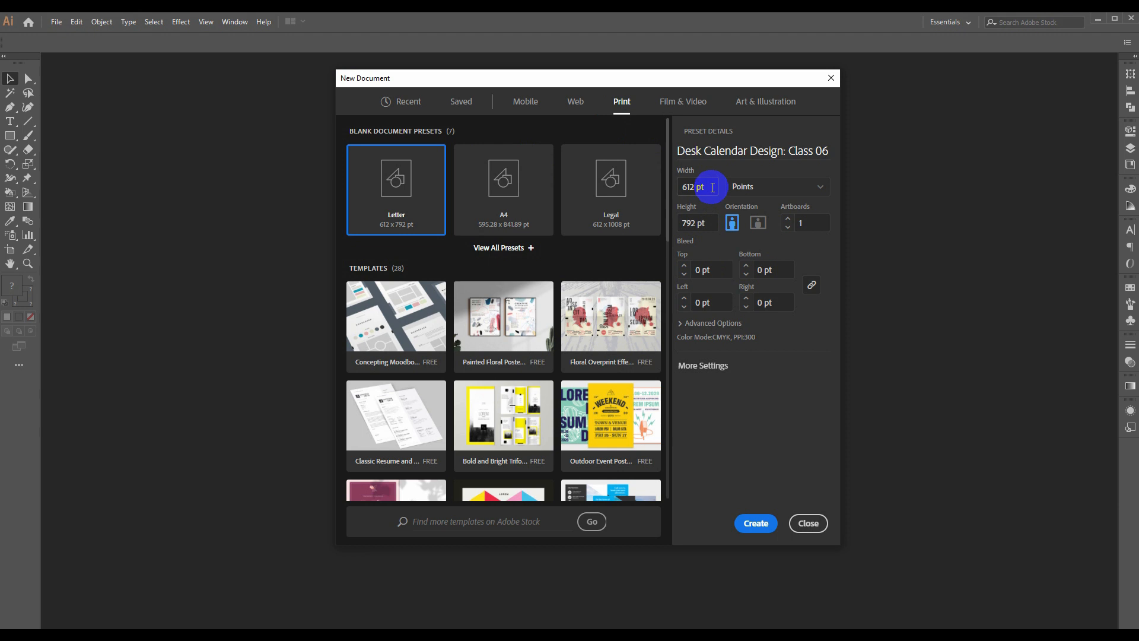
pyautogui.click(748, 188)
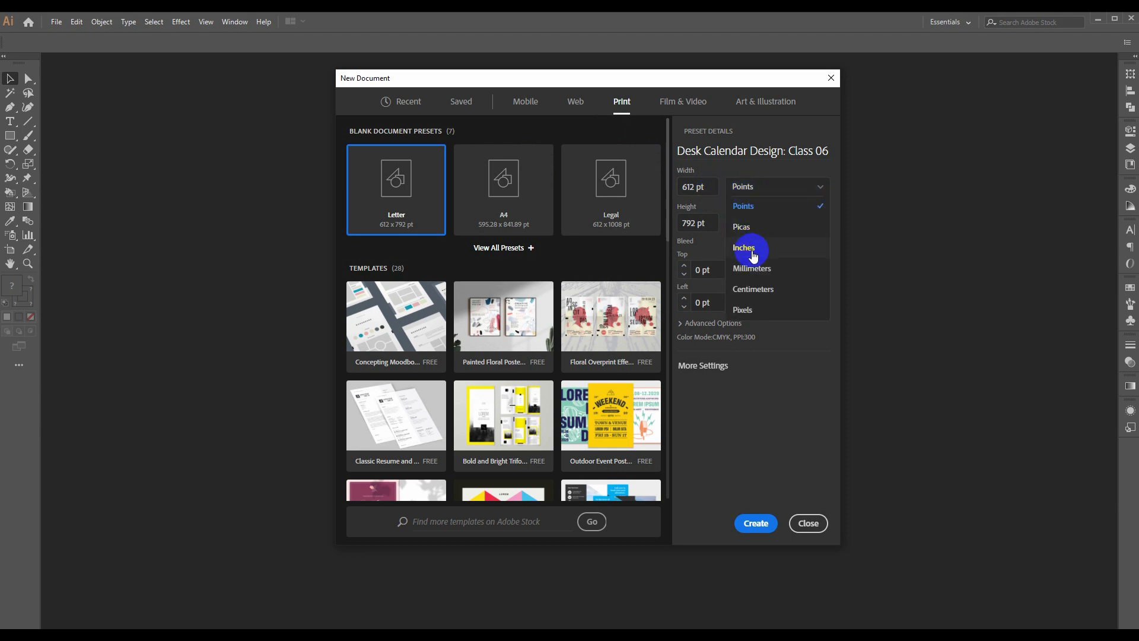
pyautogui.click(744, 248)
pyautogui.click(697, 187)
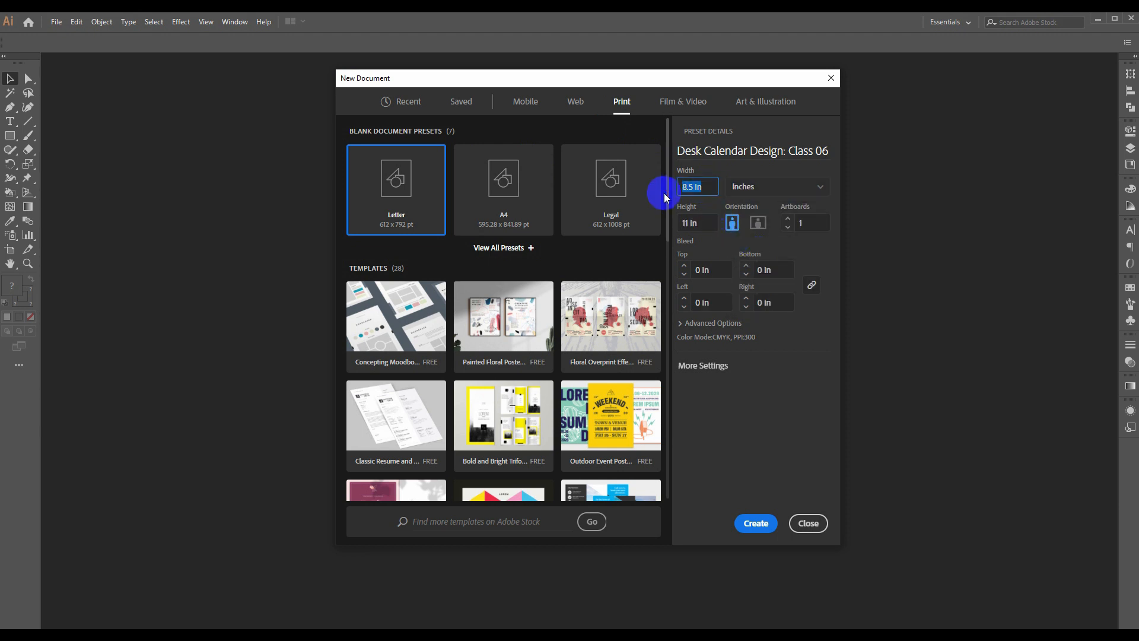
pyautogui.write('8.')
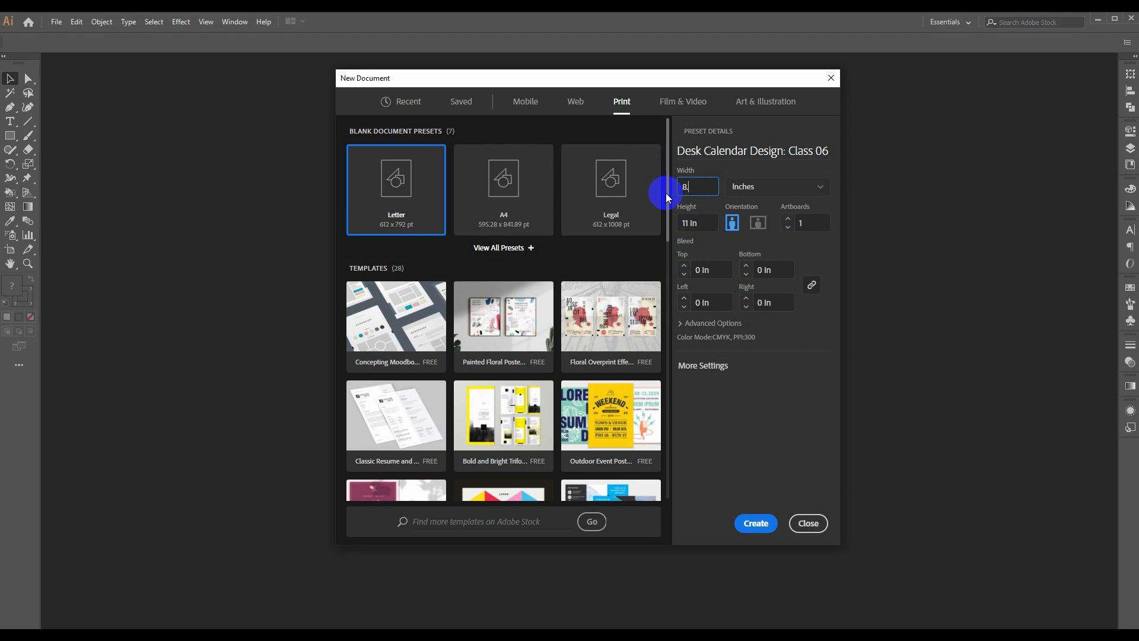
pyautogui.write('2')
pyautogui.press('Tab')
pyautogui.write('5.8')
pyautogui.press('Tab')
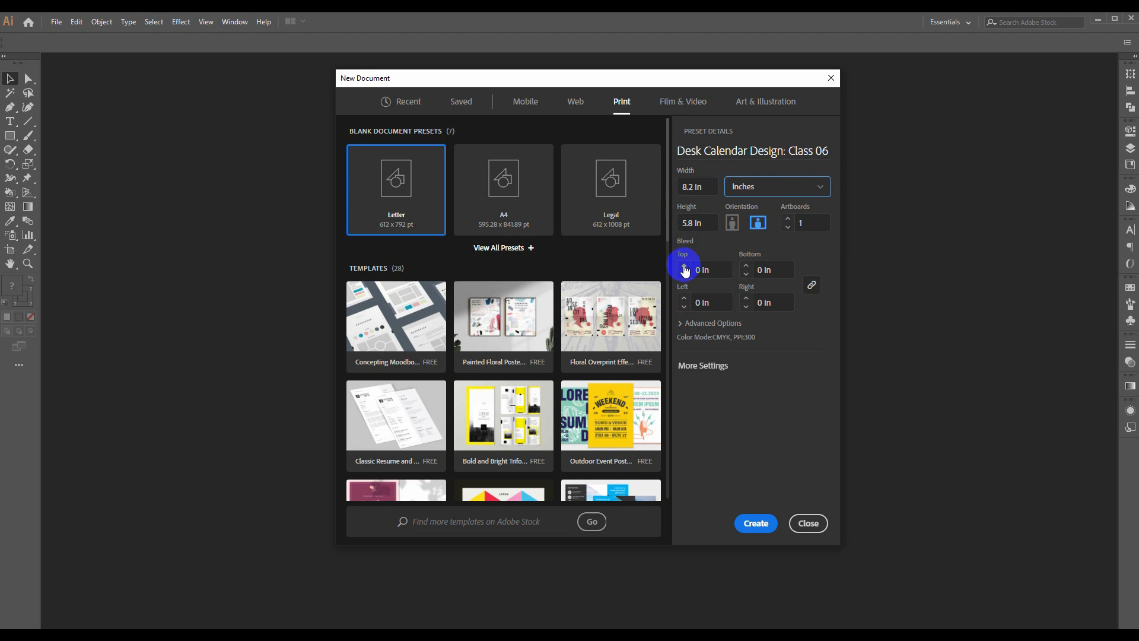
# - Set the bleed to 0.125 in on all sides and create the document
pyautogui.click(685, 267)
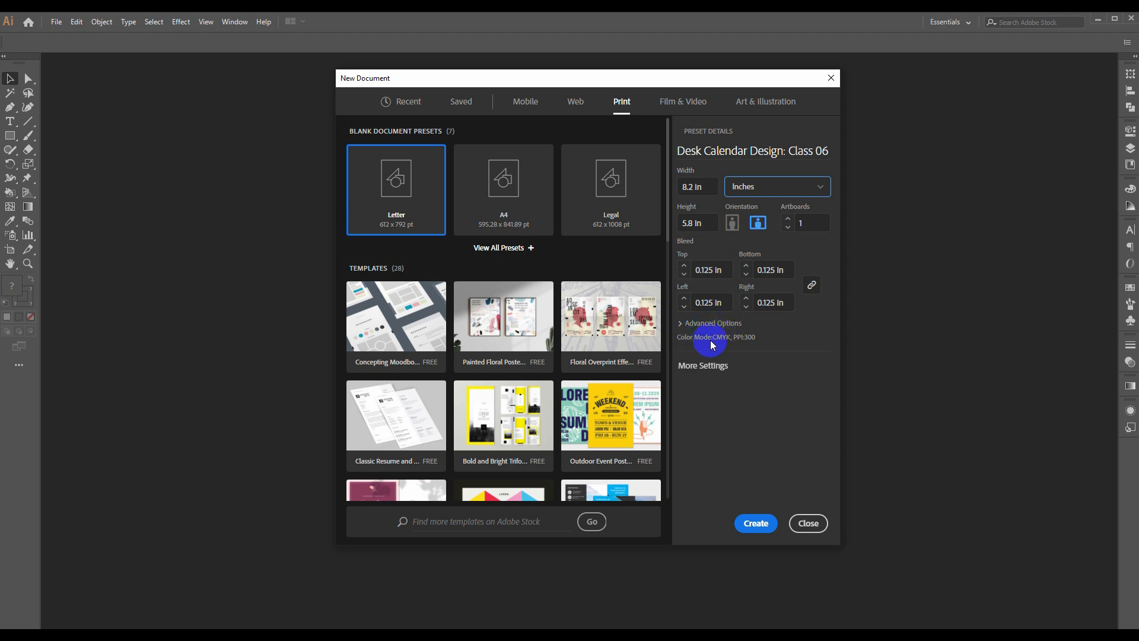
pyautogui.click(622, 104)
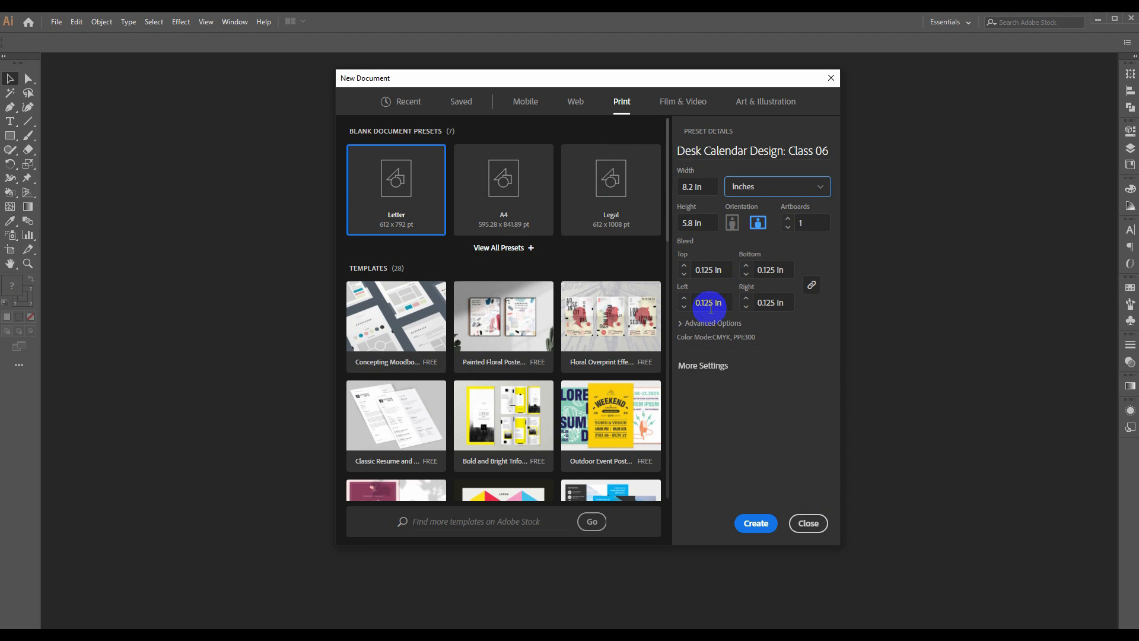
pyautogui.click(757, 524)
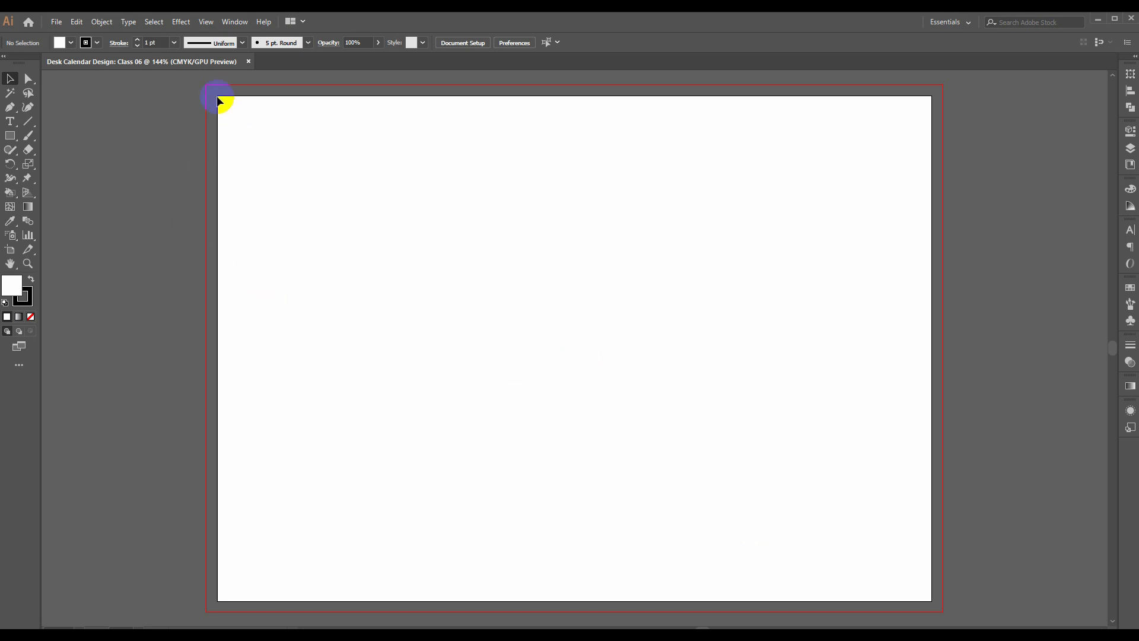
# - Draw a white rectangle covering the full bleed area, 8.45 by 6.05 in, and remove its stroke
pyautogui.click(17, 137)
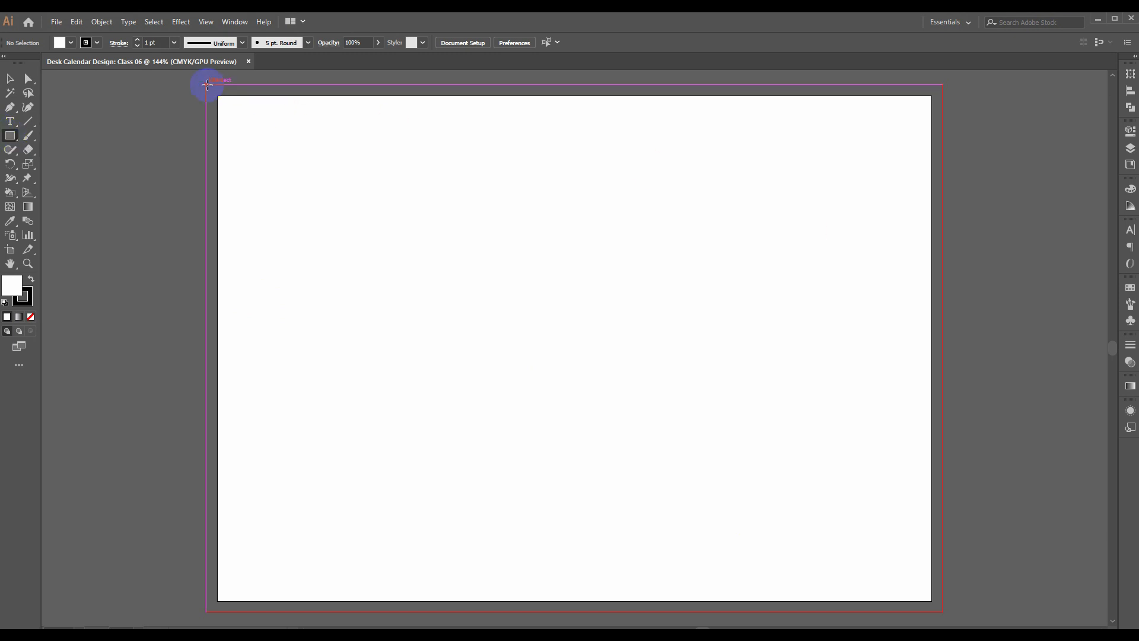
pyautogui.moveTo(206, 84); pyautogui.dragTo(943, 612)
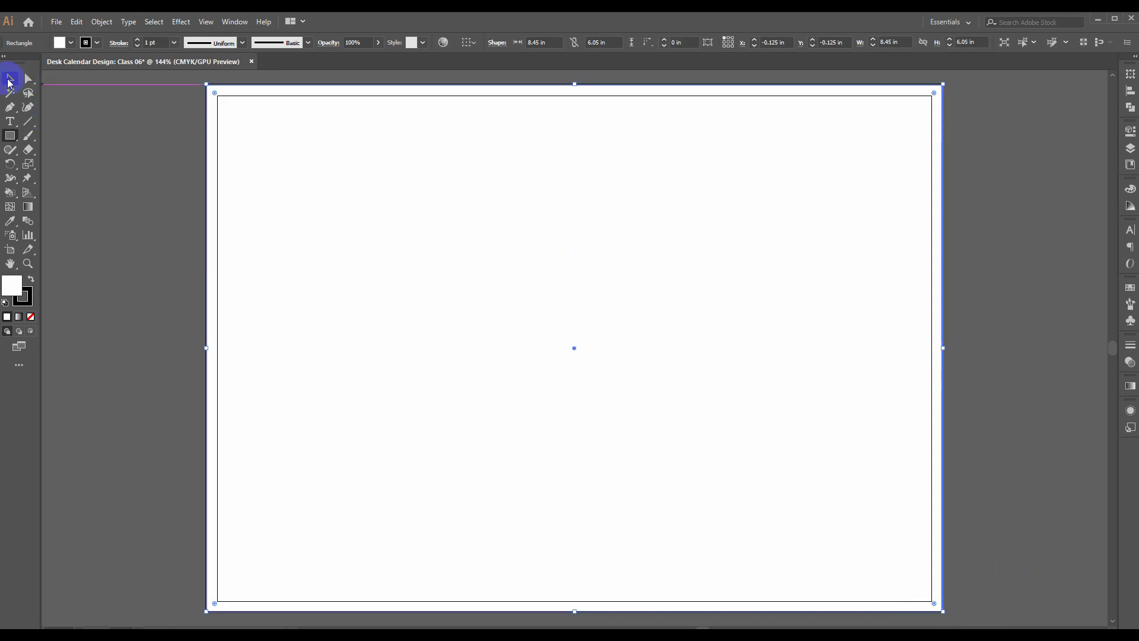
pyautogui.click(9, 79)
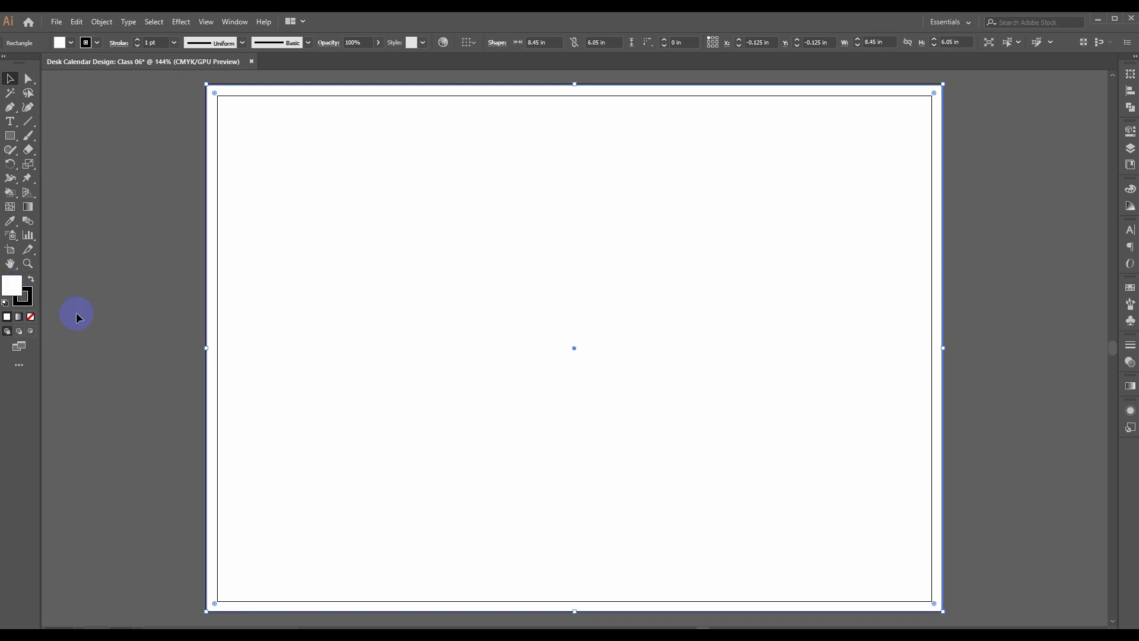
pyautogui.click(27, 301)
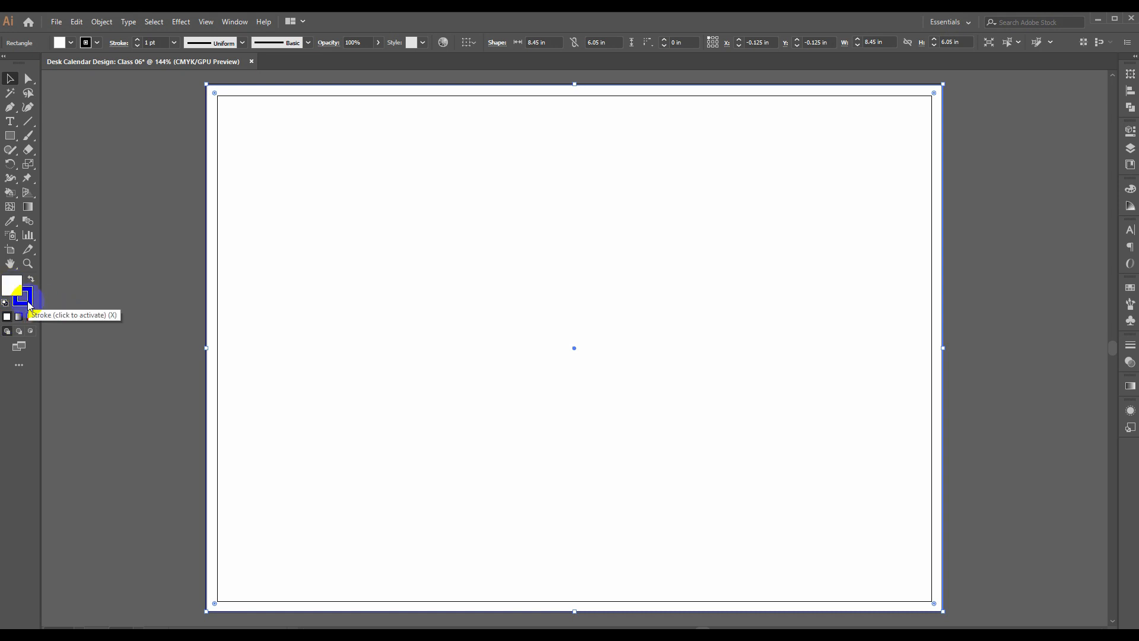
pyautogui.click(28, 304)
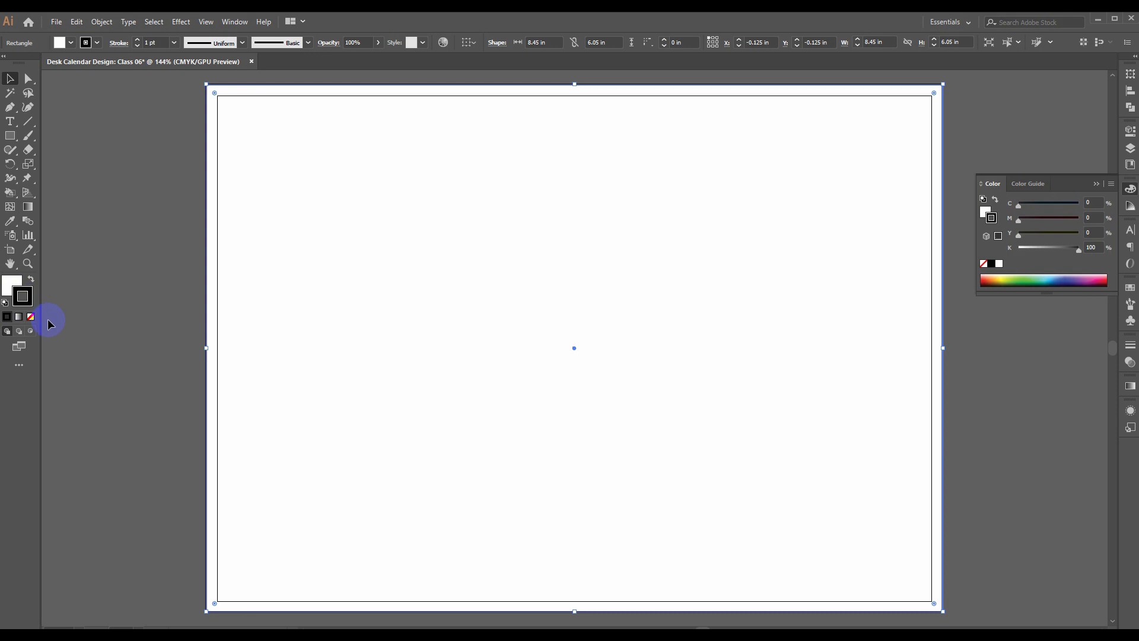
pyautogui.click(31, 317)
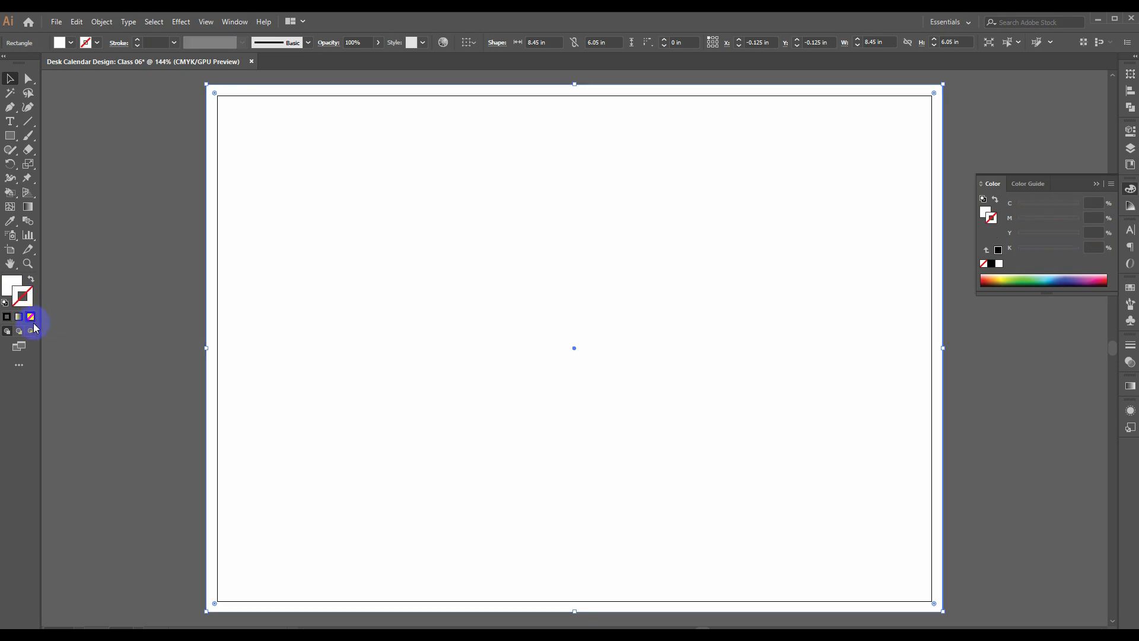
pyautogui.click(13, 285)
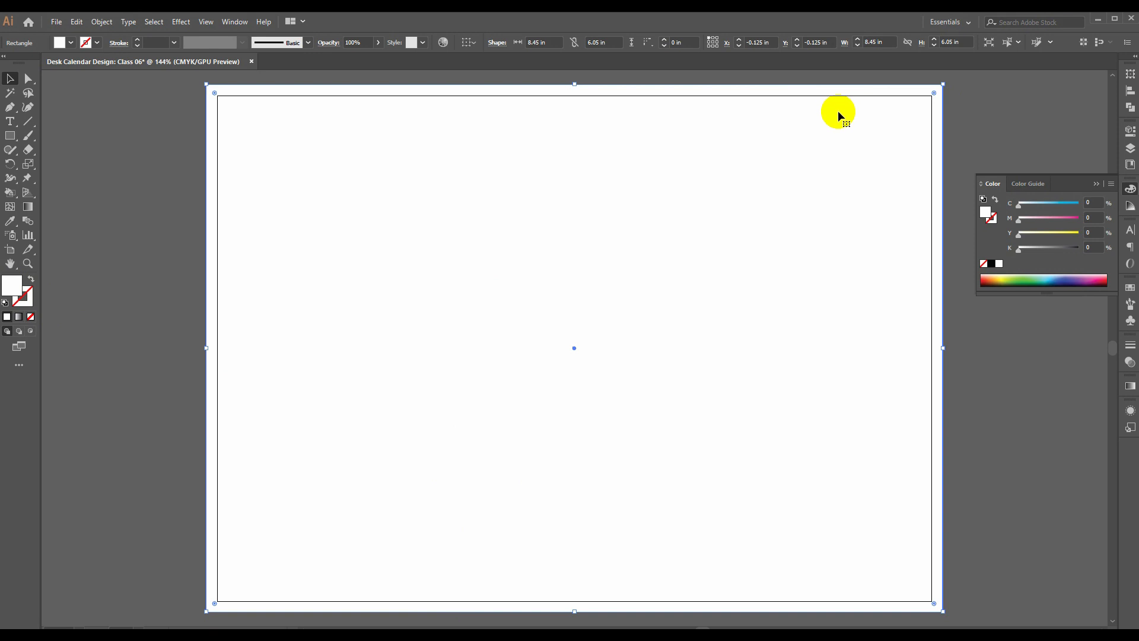
# - Offset the rectangle's path by -0.25 in and convert the offset path into guides
pyautogui.click(101, 22)
pyautogui.moveTo(154, 293)
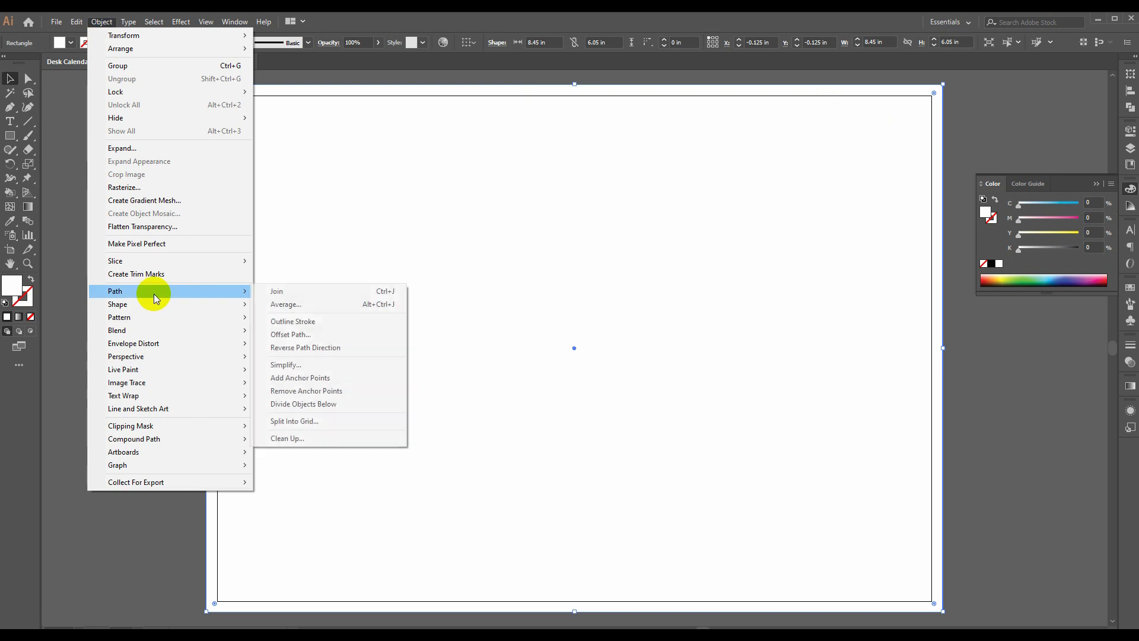
pyautogui.click(309, 335)
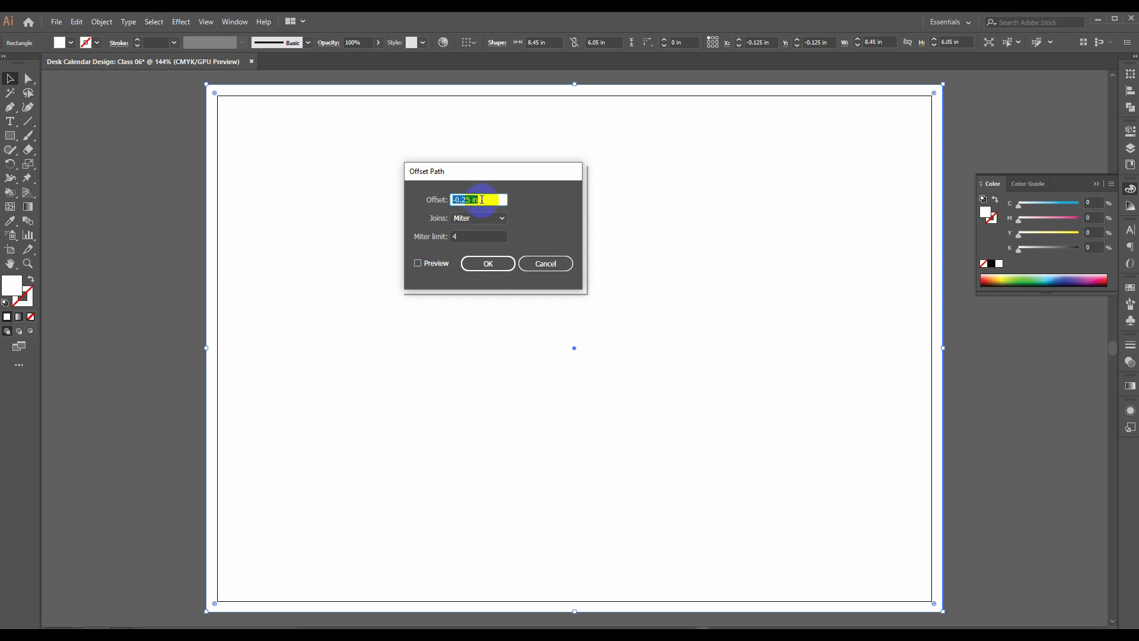
pyautogui.click(457, 200)
pyautogui.click(488, 263)
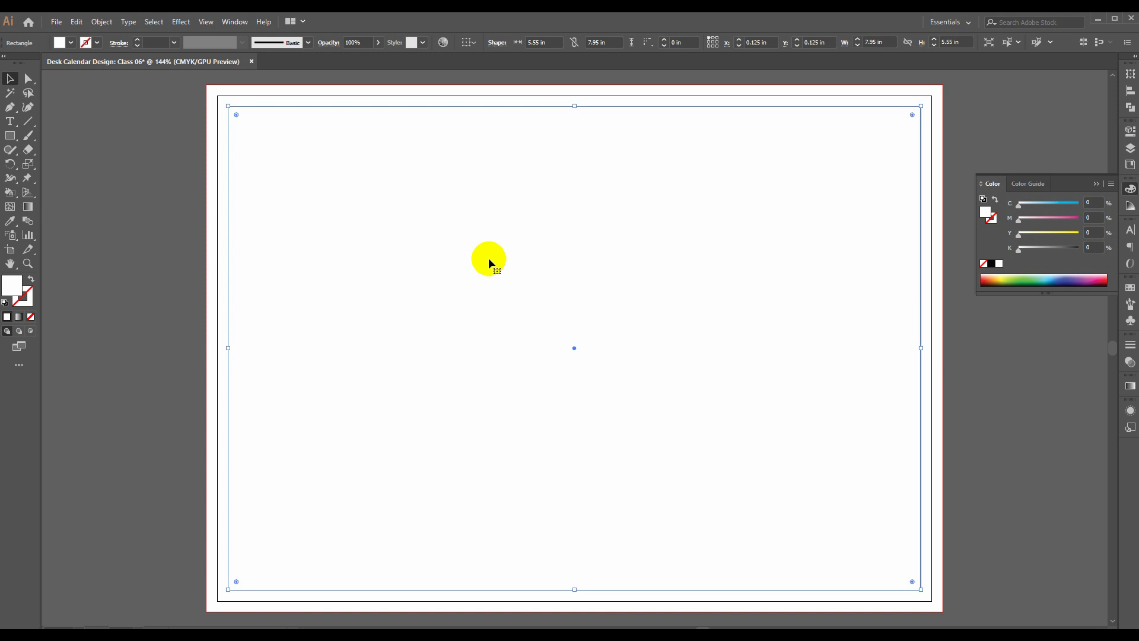
pyautogui.press('ctrl')
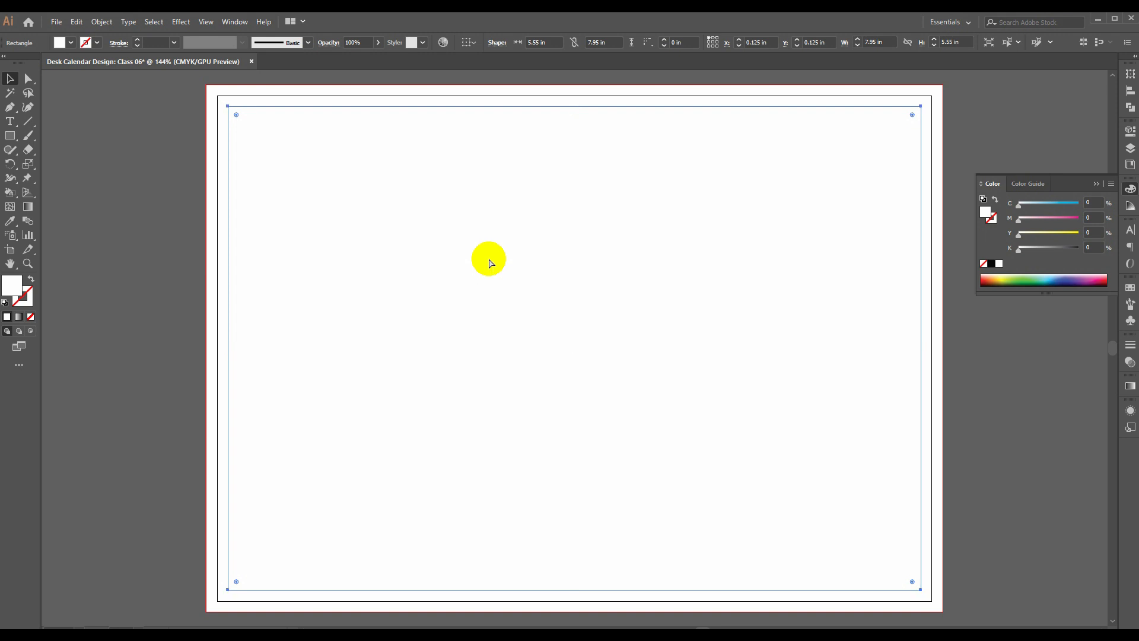
pyautogui.hotkey('ctrl', '5')
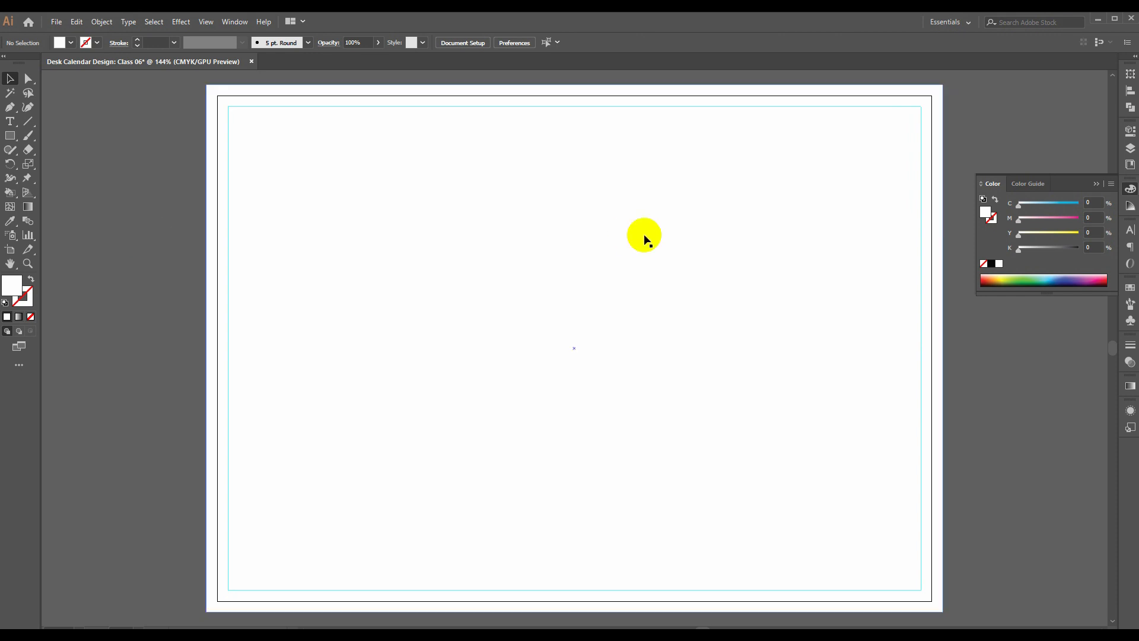
# - Check the reference calendar image, then duplicate the white rectangle in place and lower the copy's top edge to a height of about 3.85 in
pyautogui.click(419, 638)
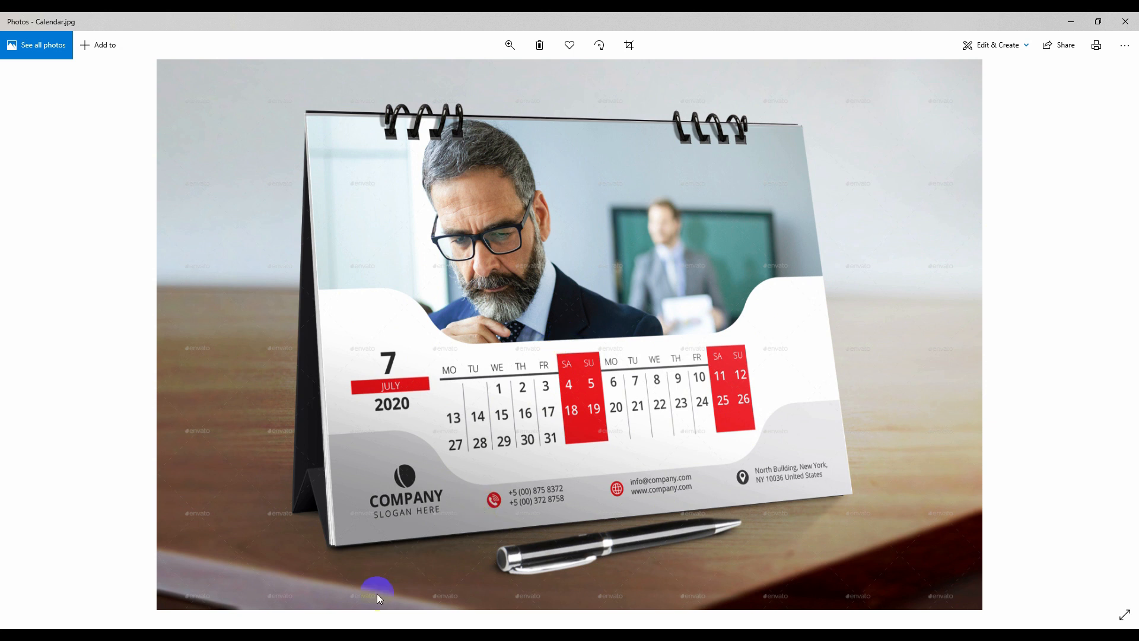
pyautogui.click(386, 639)
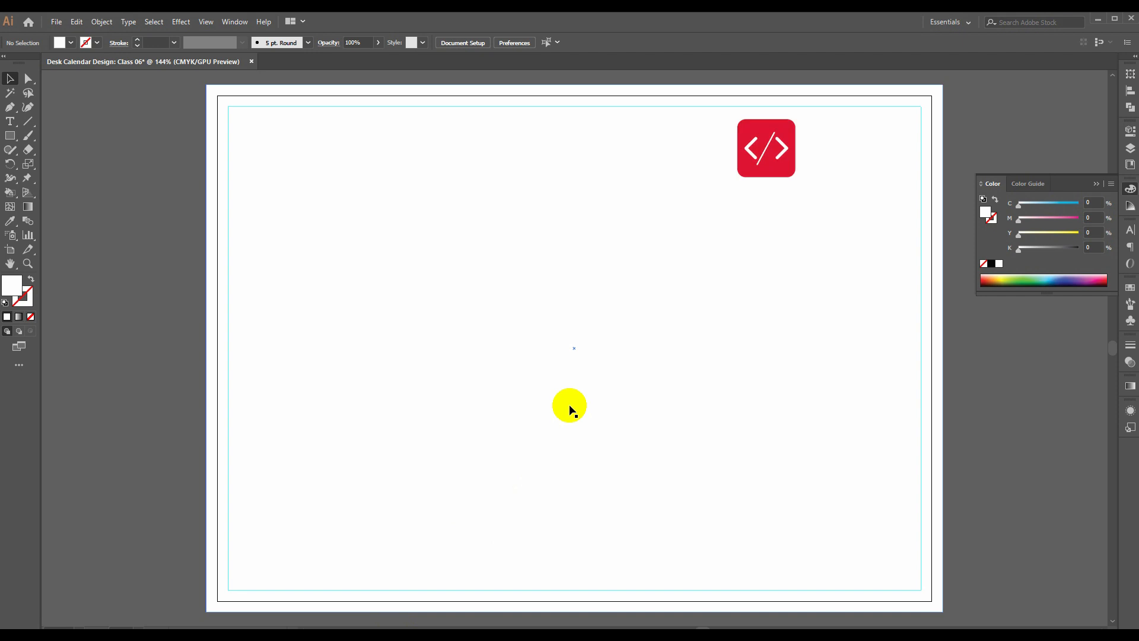
pyautogui.click(527, 258)
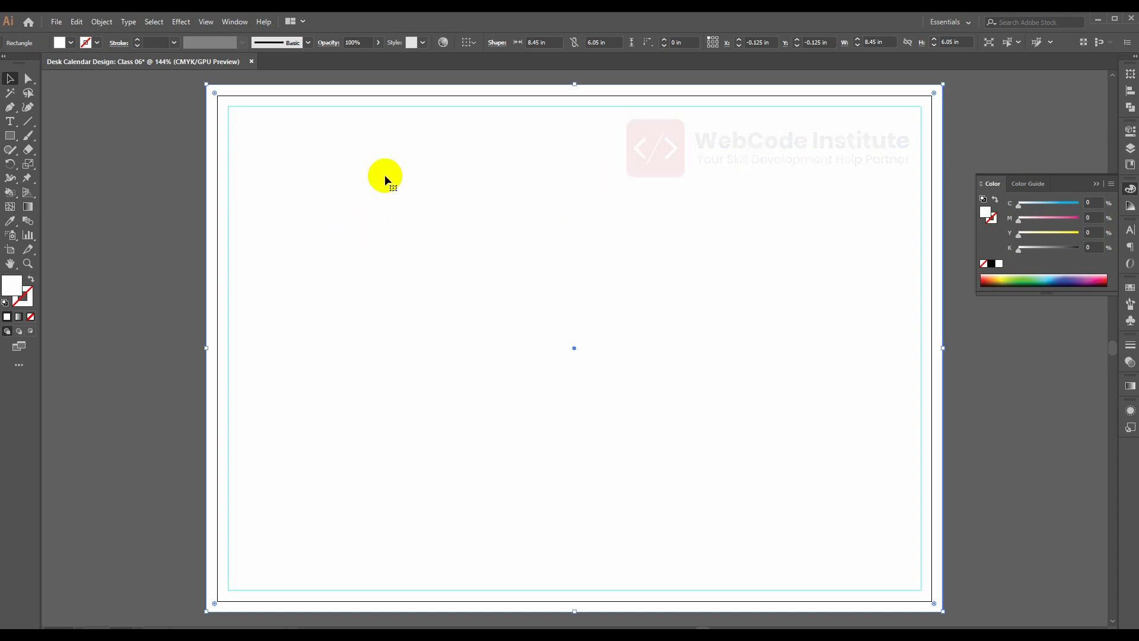
pyautogui.moveTo(574, 85); pyautogui.dragTo(574, 276)
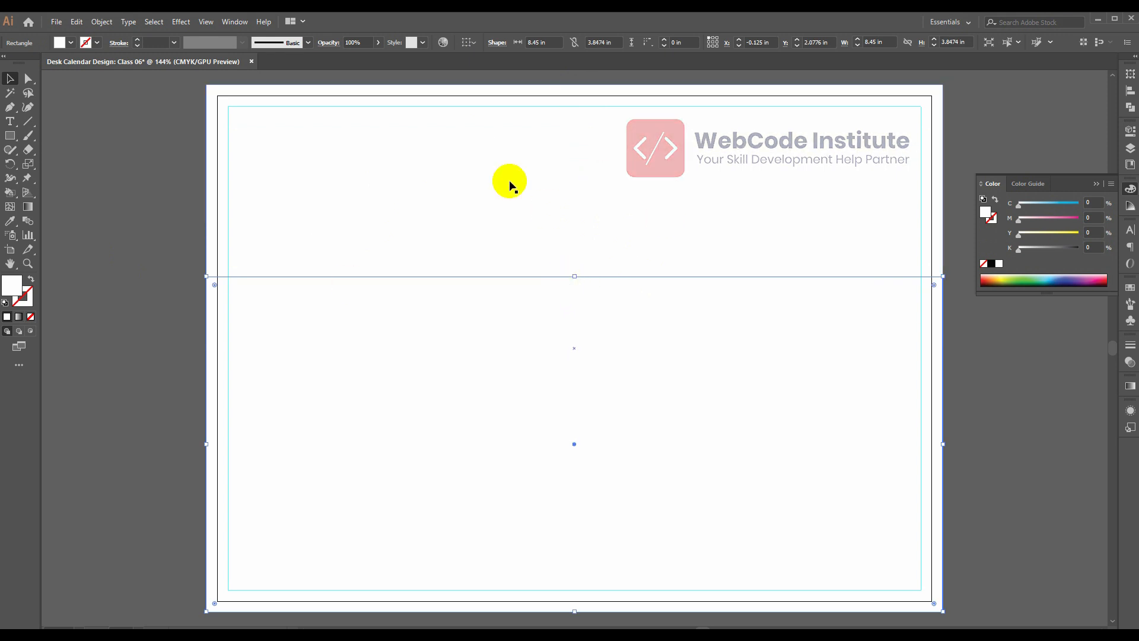
# - Fill the full-size rectangle at the back with light orange, M 16.08% and Y 52.16%
pyautogui.hotkey('ctrl', 'z')
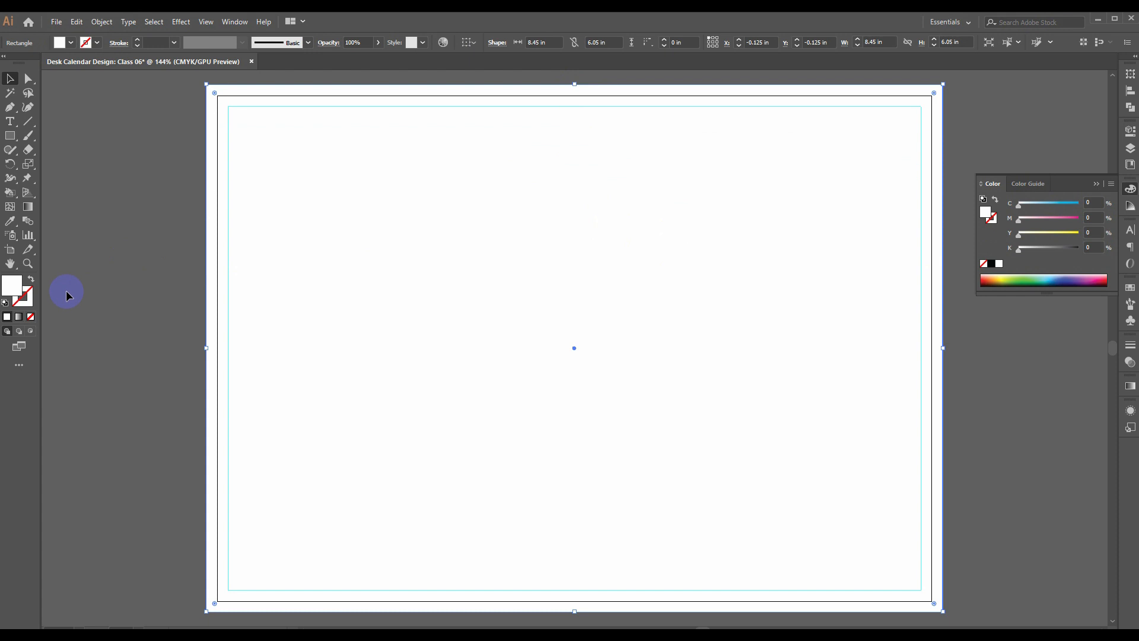
pyautogui.click(999, 275)
pyautogui.click(996, 275)
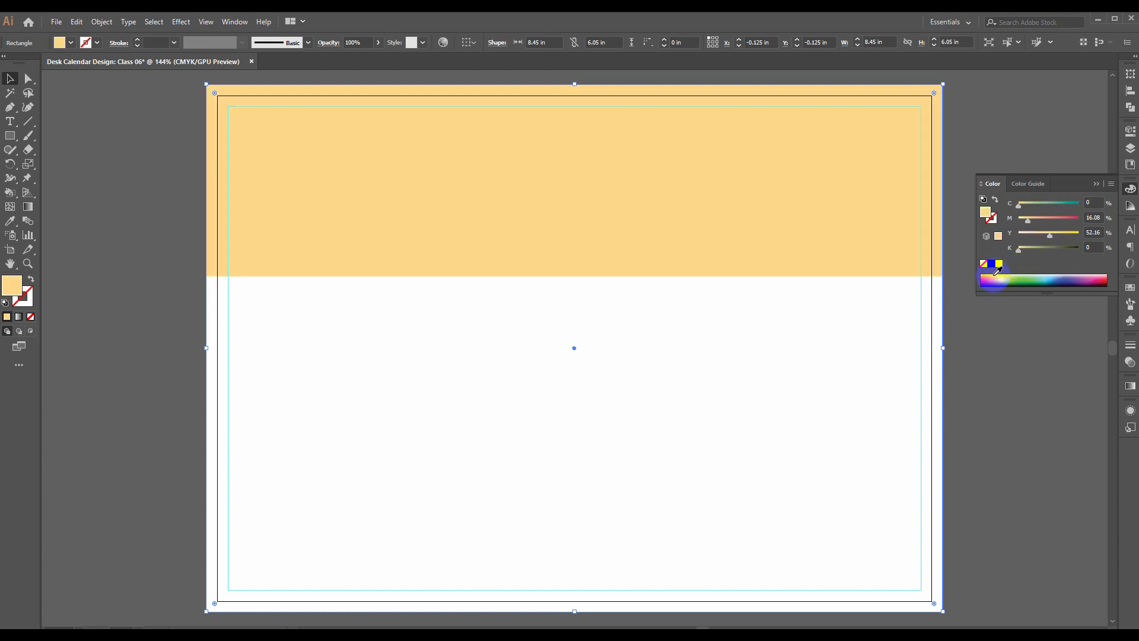
pyautogui.click(983, 416)
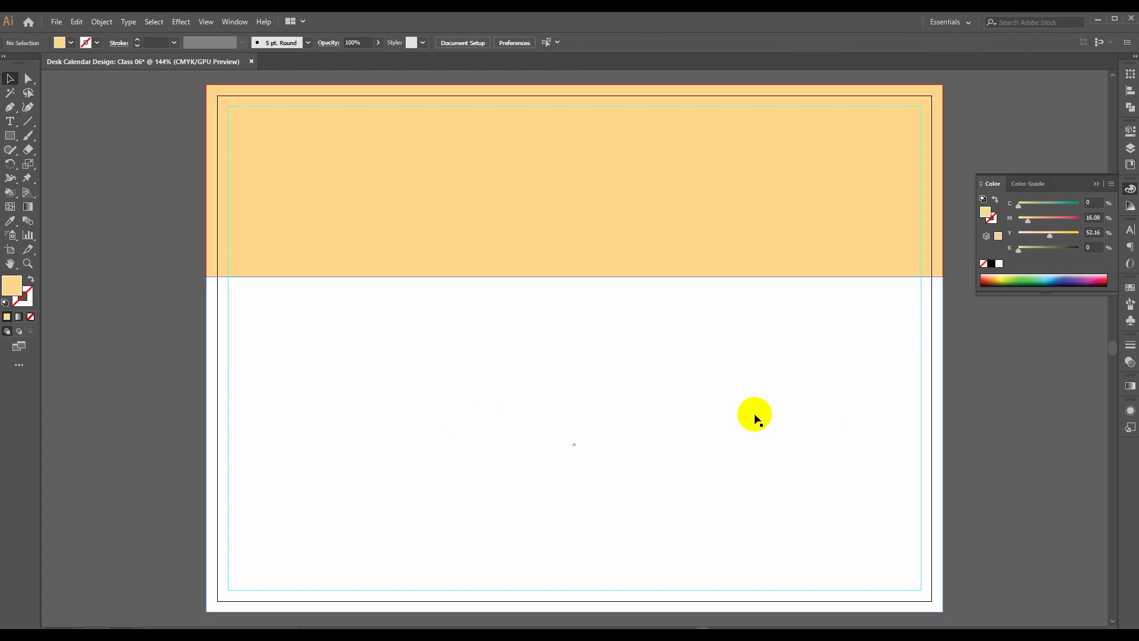
# - Duplicate the white lower rectangle in place and narrow the copy symmetrically about its centre to about 6.02 in wide
pyautogui.click(651, 335)
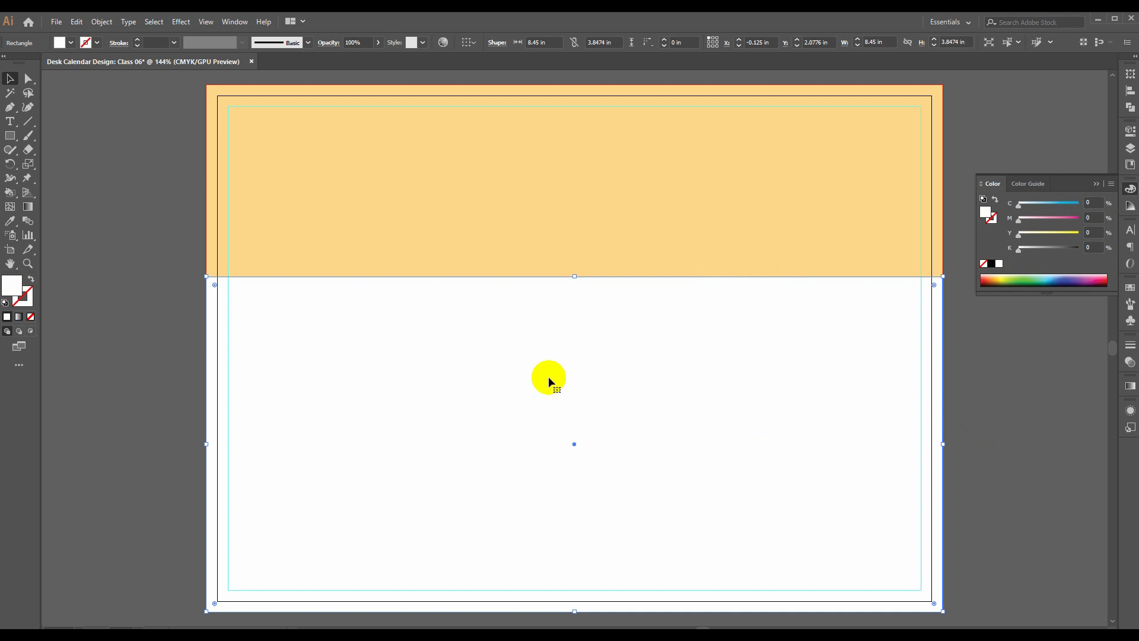
pyautogui.hotkey('ctrl', 'c')
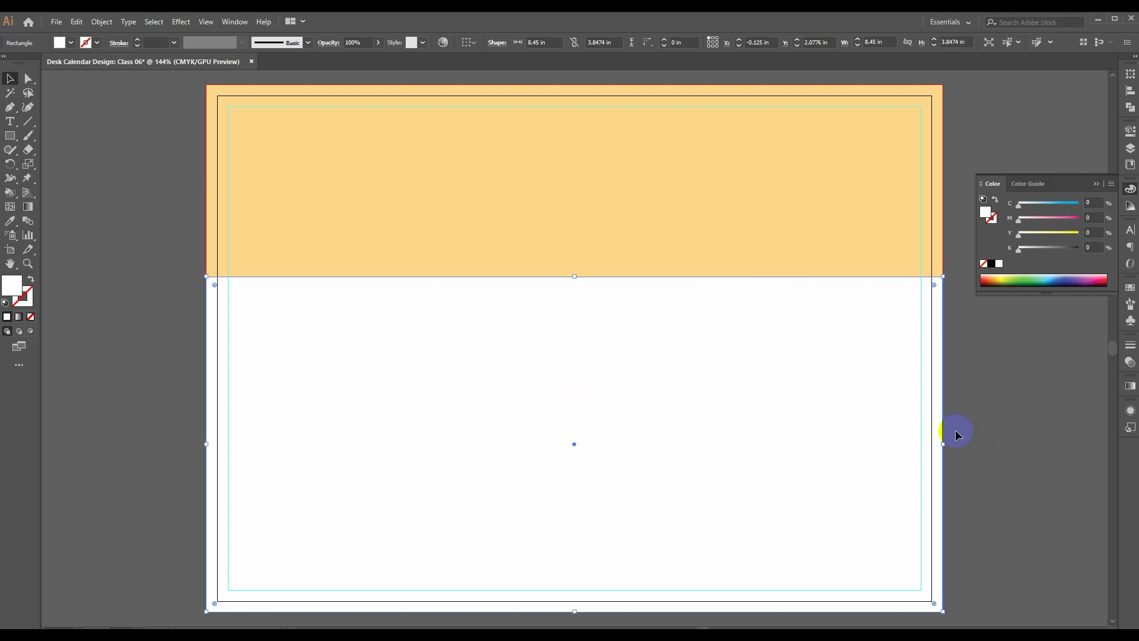
pyautogui.moveTo(944, 446); pyautogui.dragTo(837, 445)
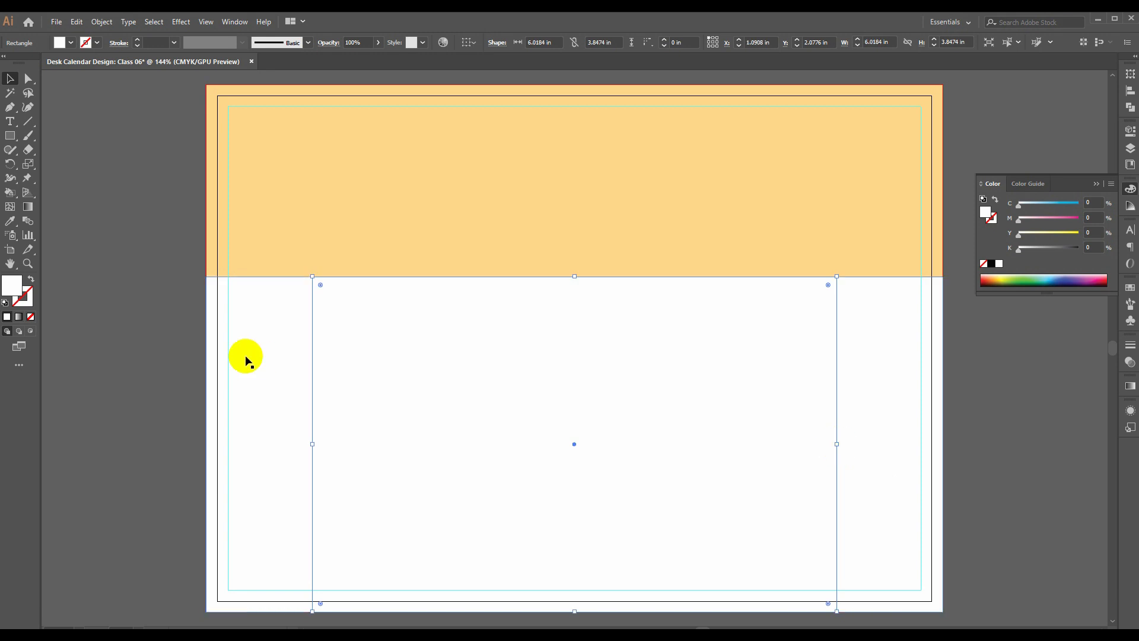
# - Show the rulers and place a vertical guide along each side edge of the narrowed rectangle copy
pyautogui.hotkey('ctrl', 'r')
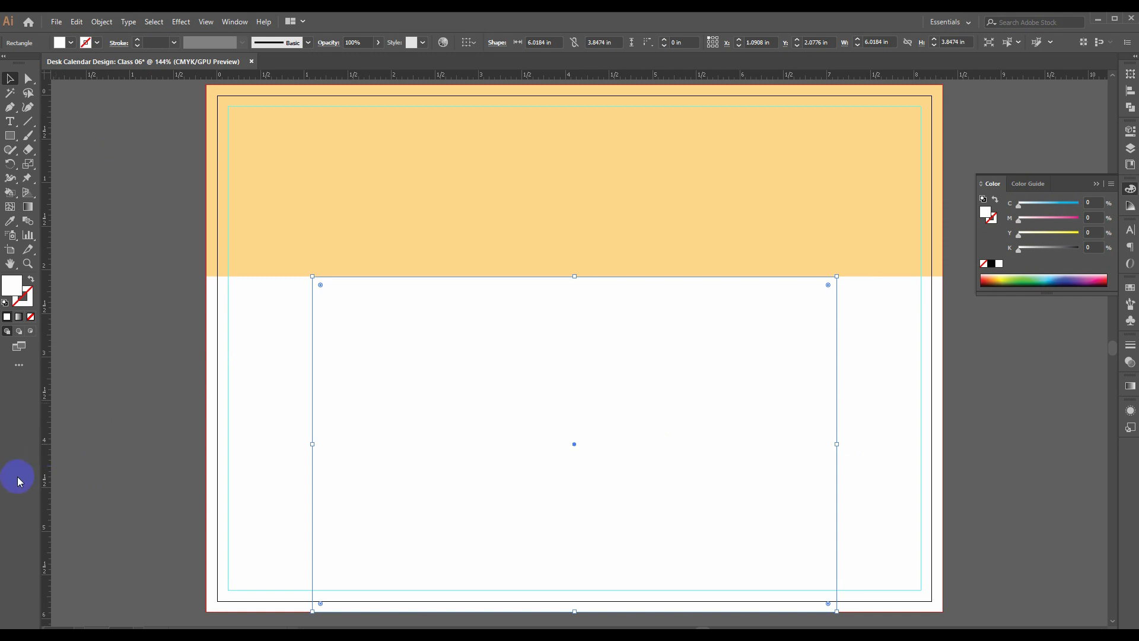
pyautogui.moveTo(48, 463); pyautogui.dragTo(312, 457)
pyautogui.moveTo(46, 473); pyautogui.dragTo(837, 507)
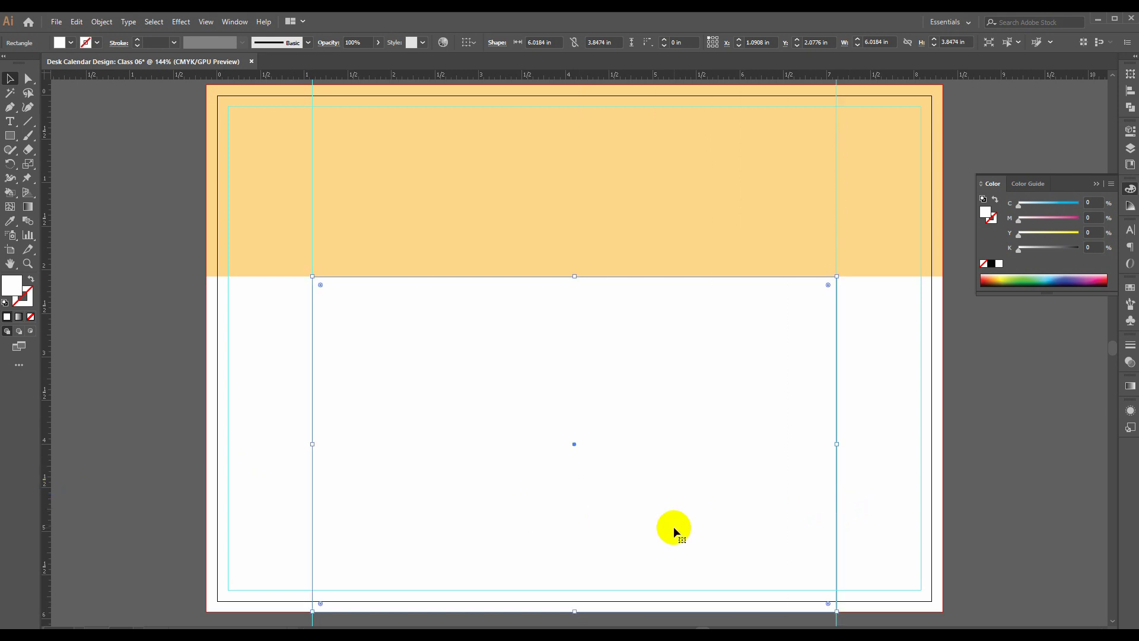
# - Narrow the rectangle copy symmetrically to about 5.56 in and place a second pair of vertical guides on its side edges
pyautogui.scroll(-1, 790, 506)
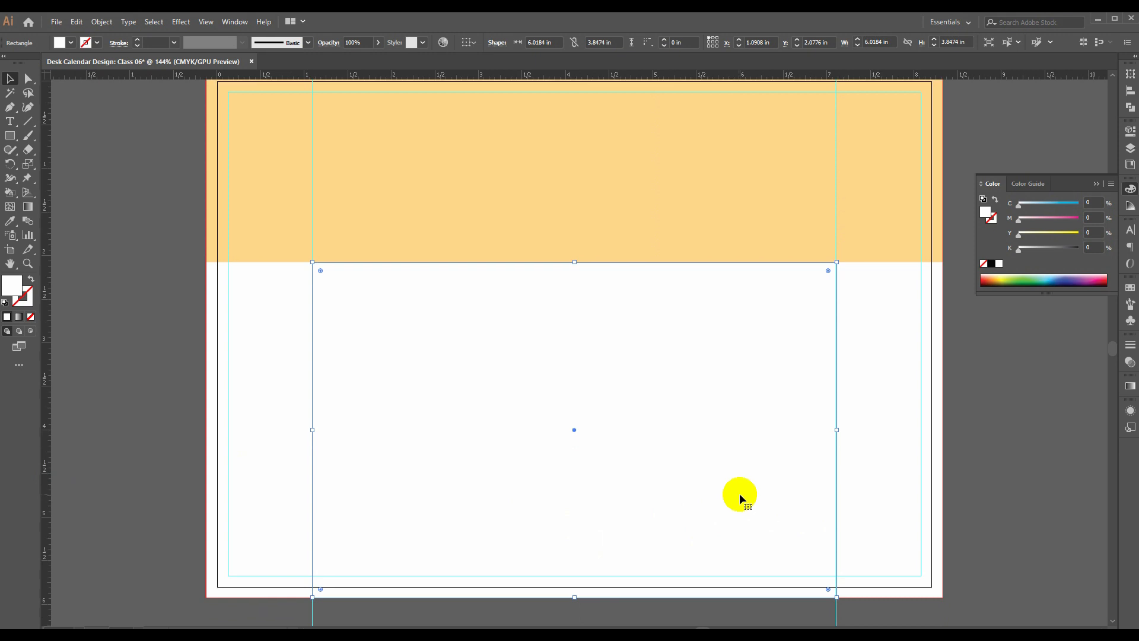
pyautogui.moveTo(836, 428); pyautogui.dragTo(816, 432)
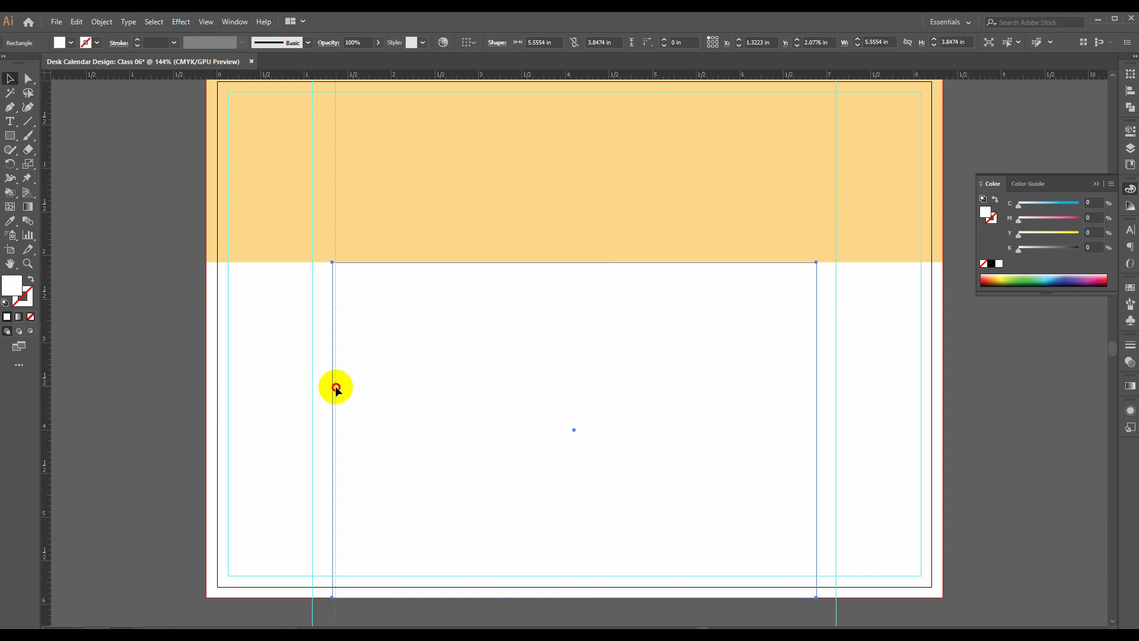
pyautogui.moveTo(334, 389); pyautogui.dragTo(333, 387)
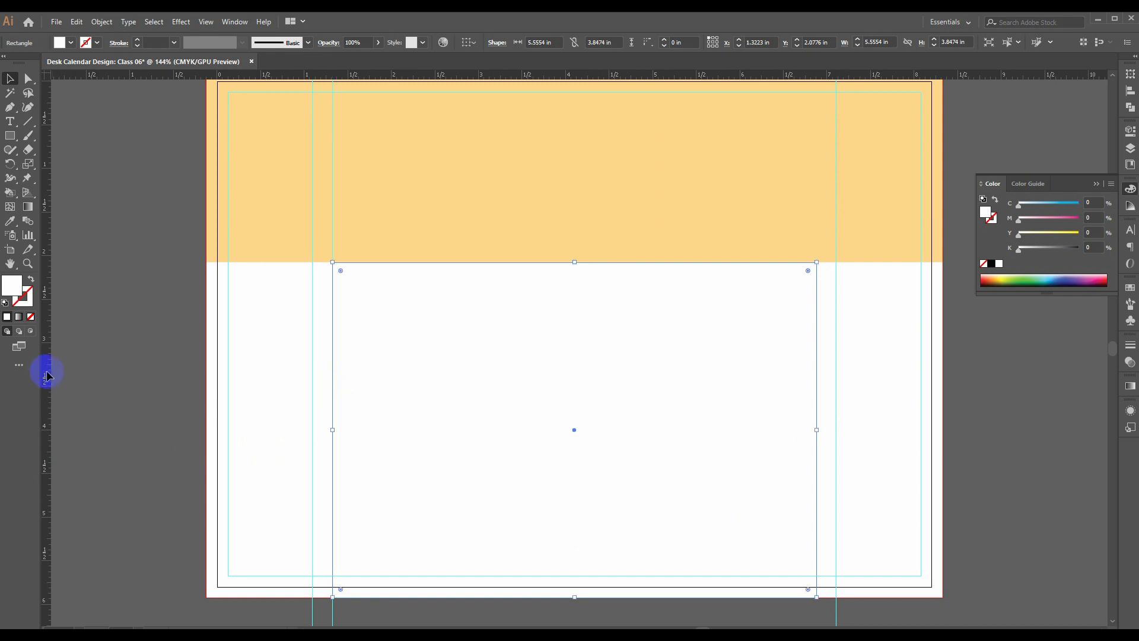
pyautogui.moveTo(42, 373); pyautogui.dragTo(815, 383)
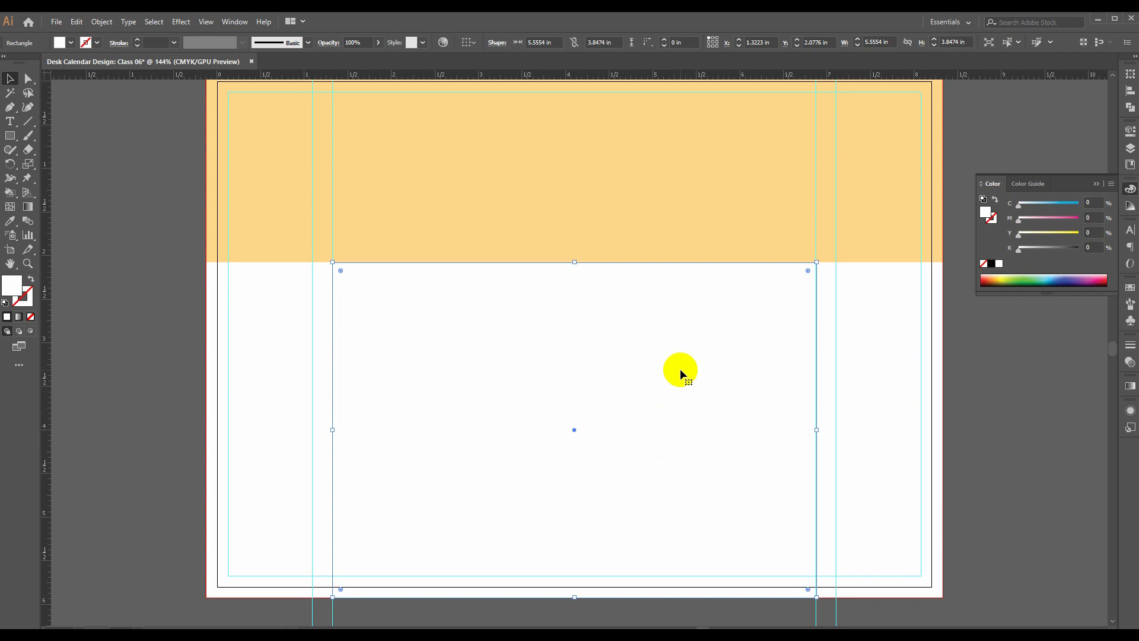
# - Delete the narrowed helper copy of the white rectangle, keeping the four vertical guides
pyautogui.scroll(-1, 630, 327)
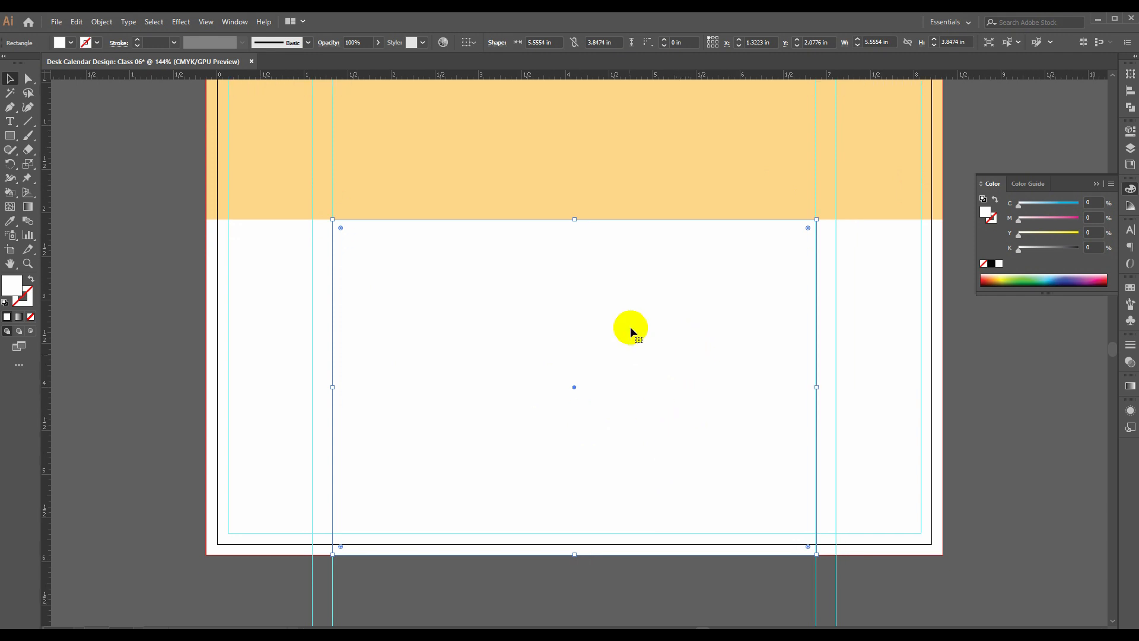
pyautogui.moveTo(638, 317); pyautogui.dragTo(610, 439)
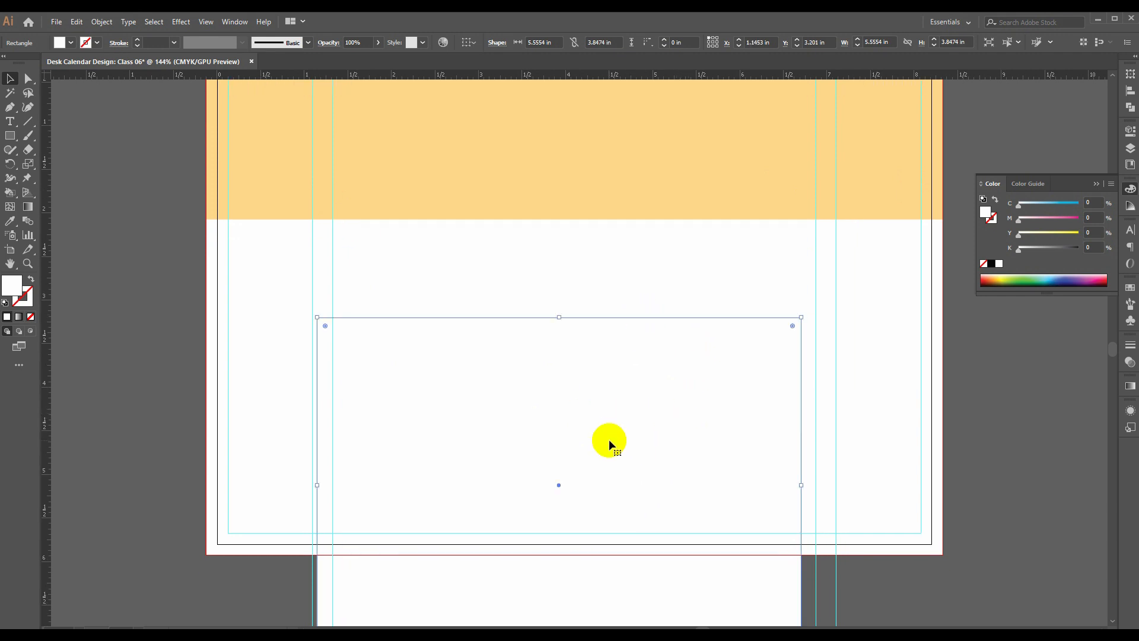
pyautogui.press('Delete')
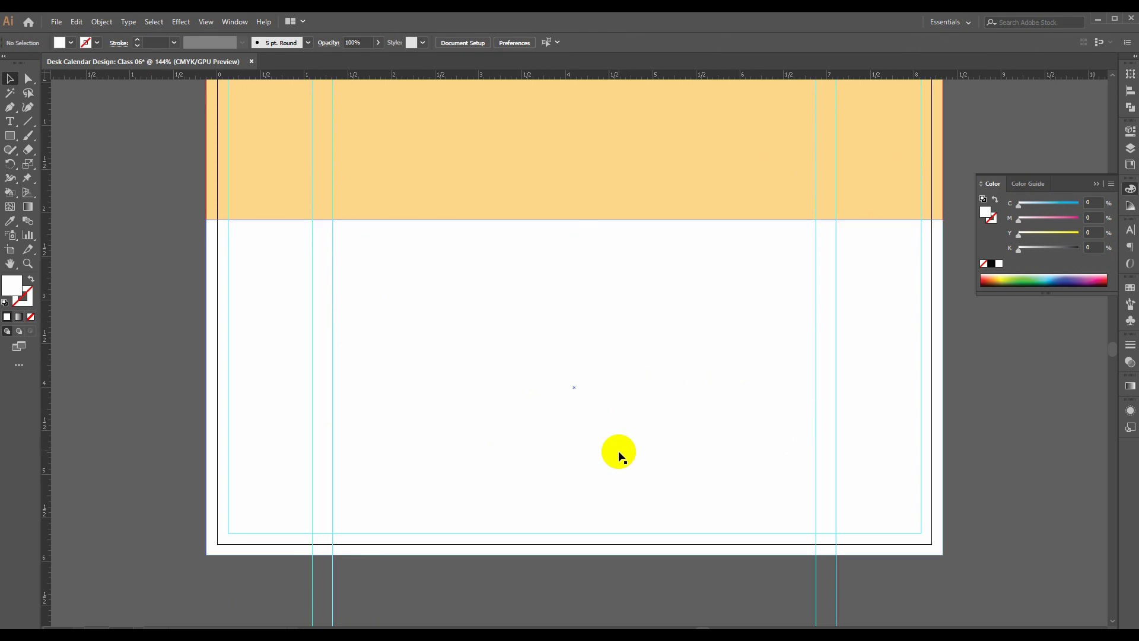
pyautogui.scroll(1, 617, 452)
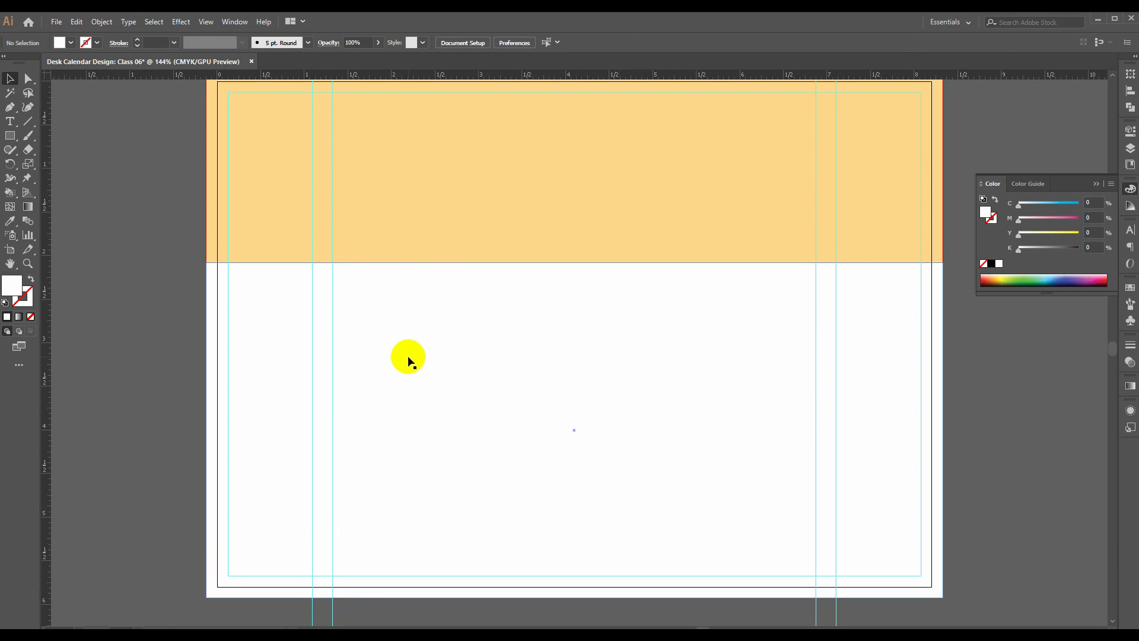
# - Add four anchor points on the white rectangle's top edge where it crosses the vertical guides, undoing any stray point
pyautogui.click(525, 343)
pyautogui.click(10, 108)
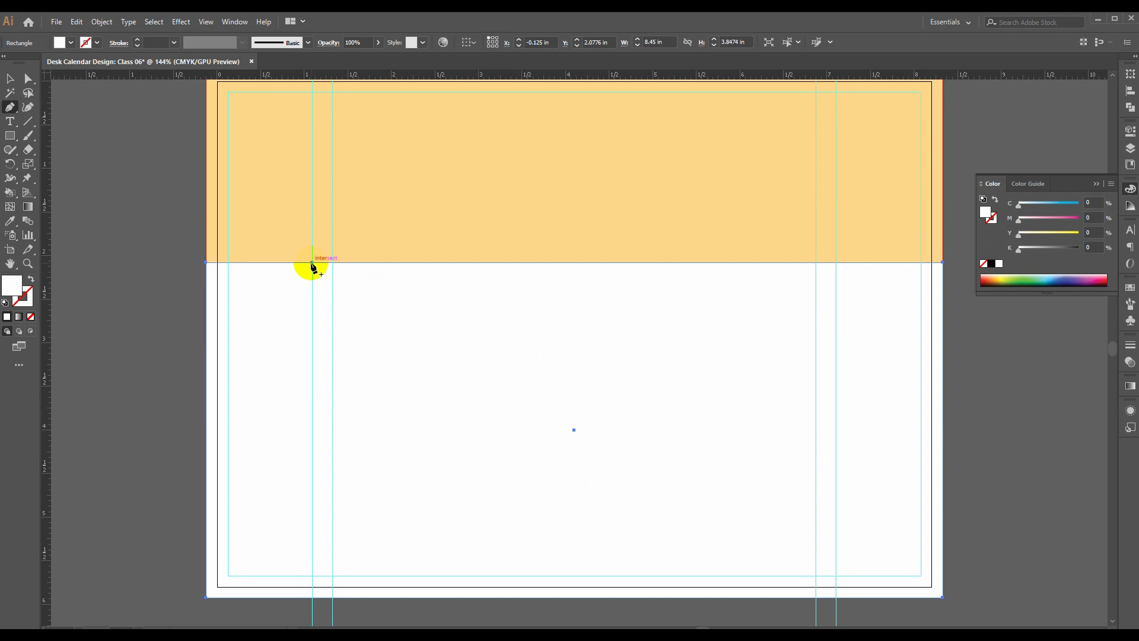
pyautogui.click(311, 262)
pyautogui.click(333, 261)
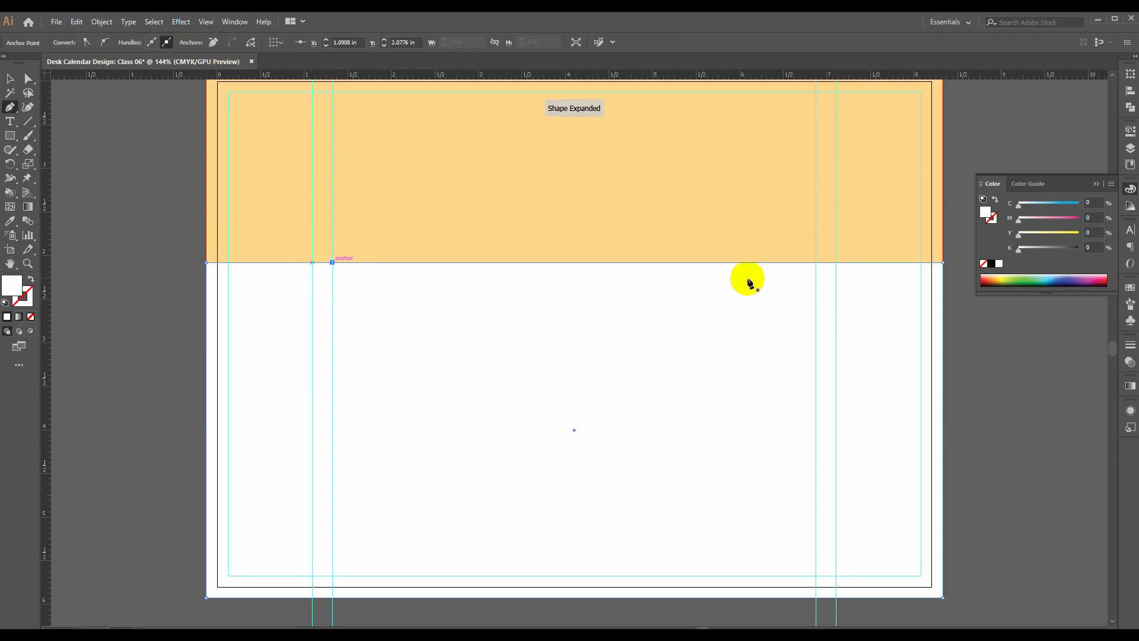
pyautogui.click(816, 262)
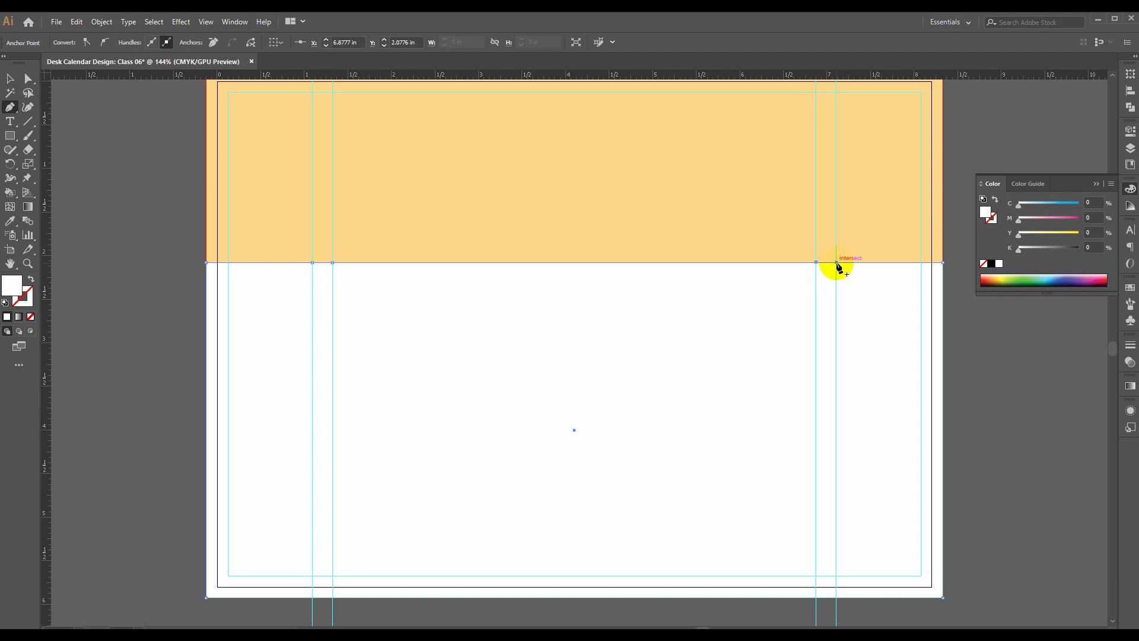
pyautogui.click(836, 263)
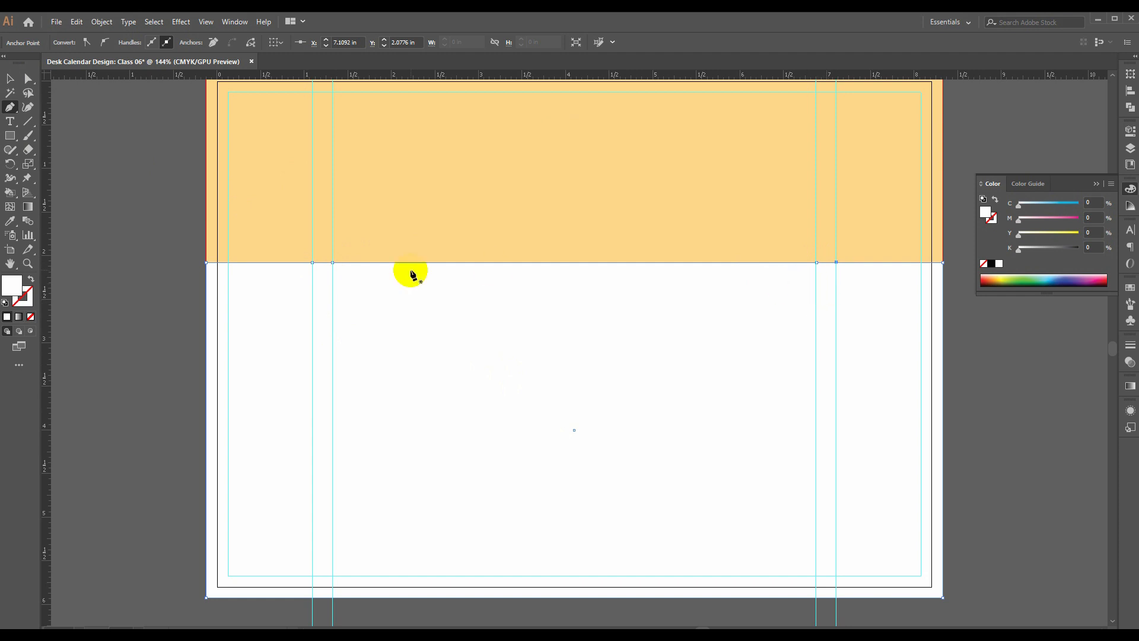
pyautogui.click(402, 430)
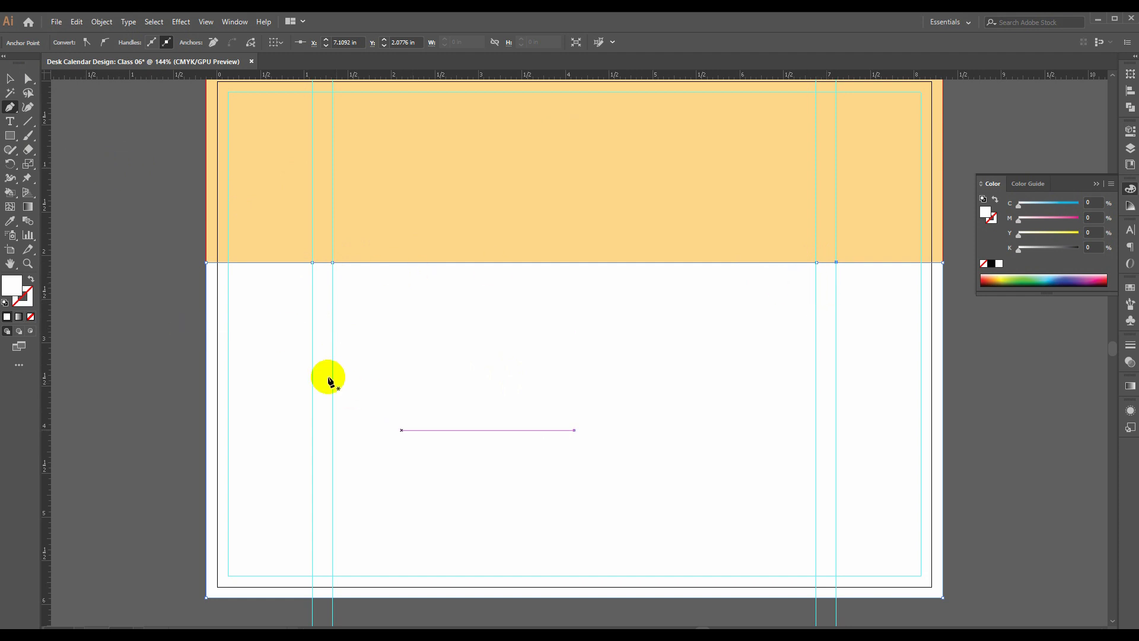
pyautogui.hotkey('ctrl', 'z')
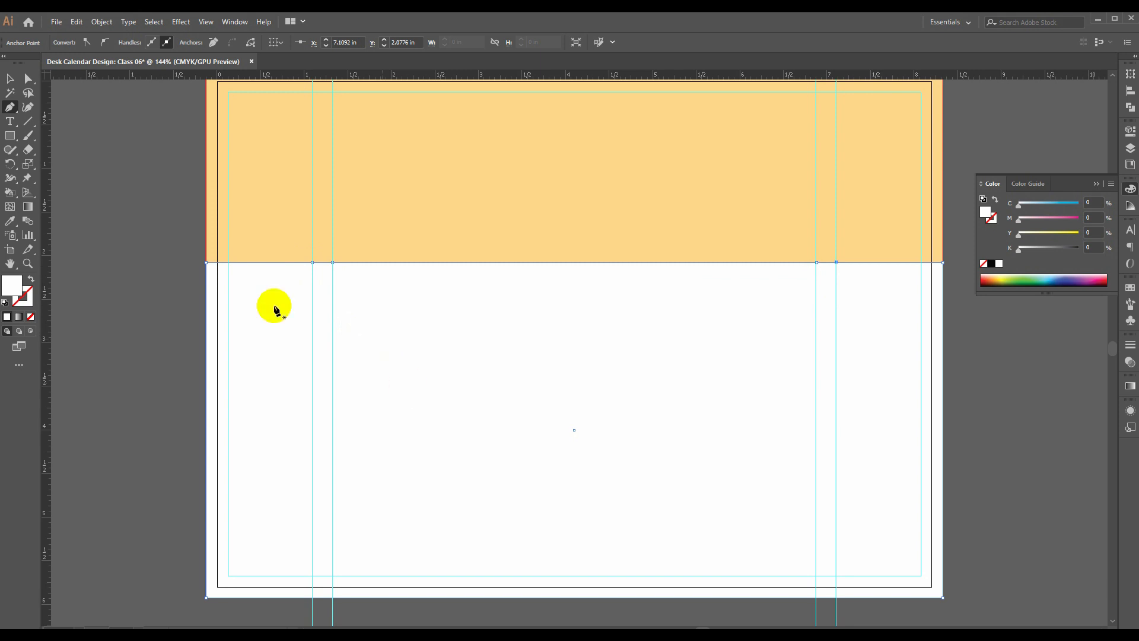
# - Deselect the white shape and check whether the guides are locked
pyautogui.click(10, 79)
pyautogui.scroll(-3, 574, 583)
pyautogui.click(574, 583)
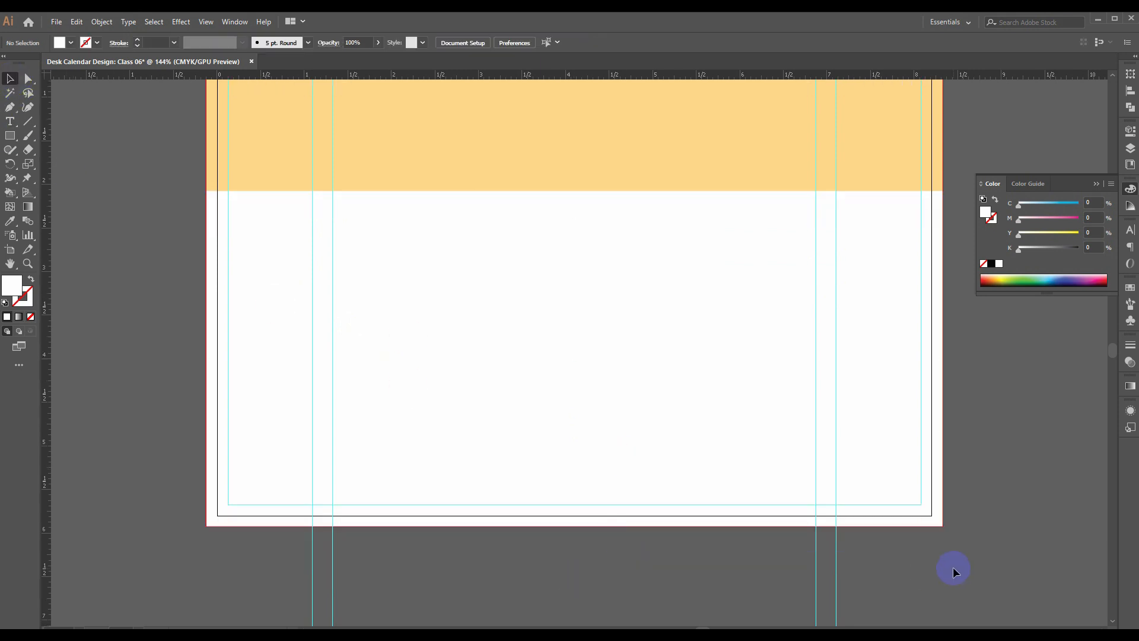
pyautogui.rightClick(1009, 529)
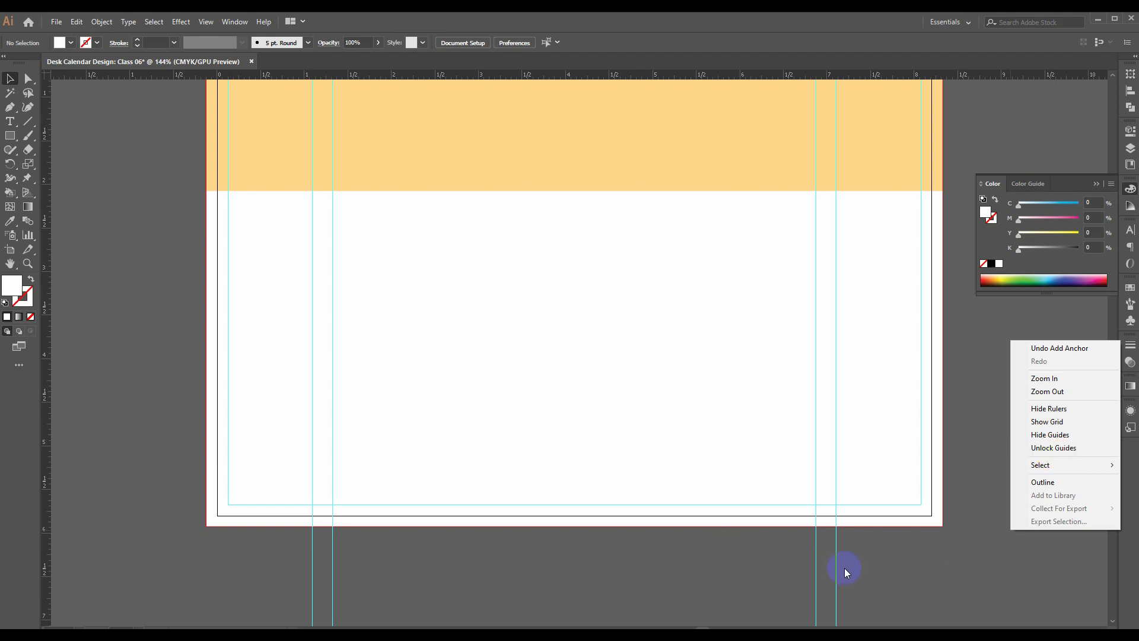
# - Move the two inner anchor points on the white shape's top edge down about 0.7 in to form a recess with slanted sides
pyautogui.click(363, 422)
pyautogui.scroll(3, 560, 283)
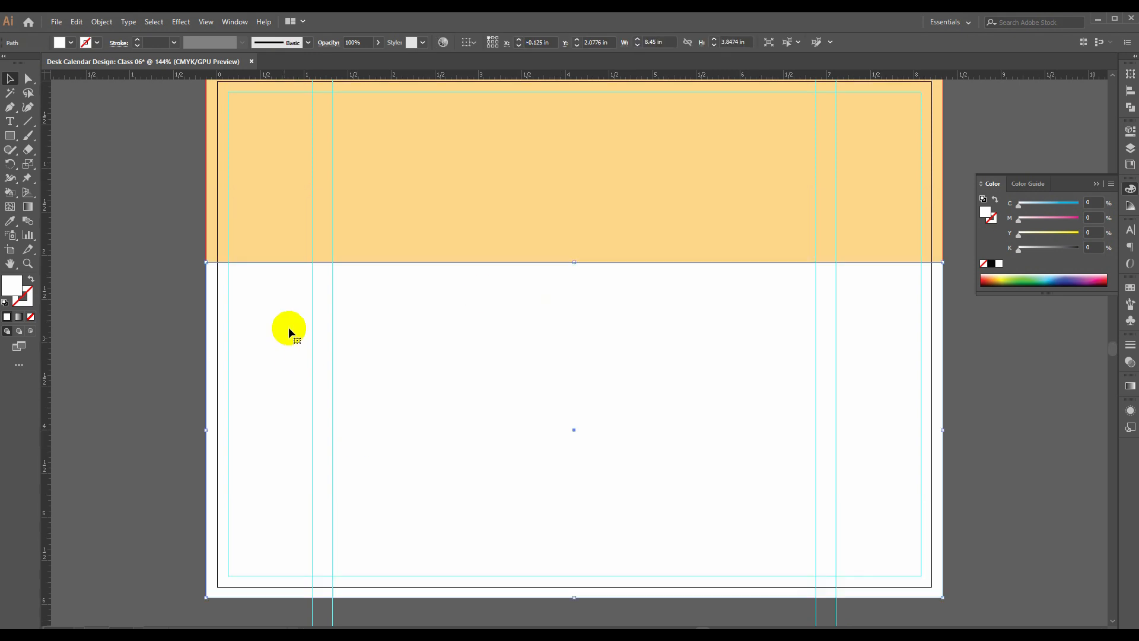
pyautogui.click(30, 79)
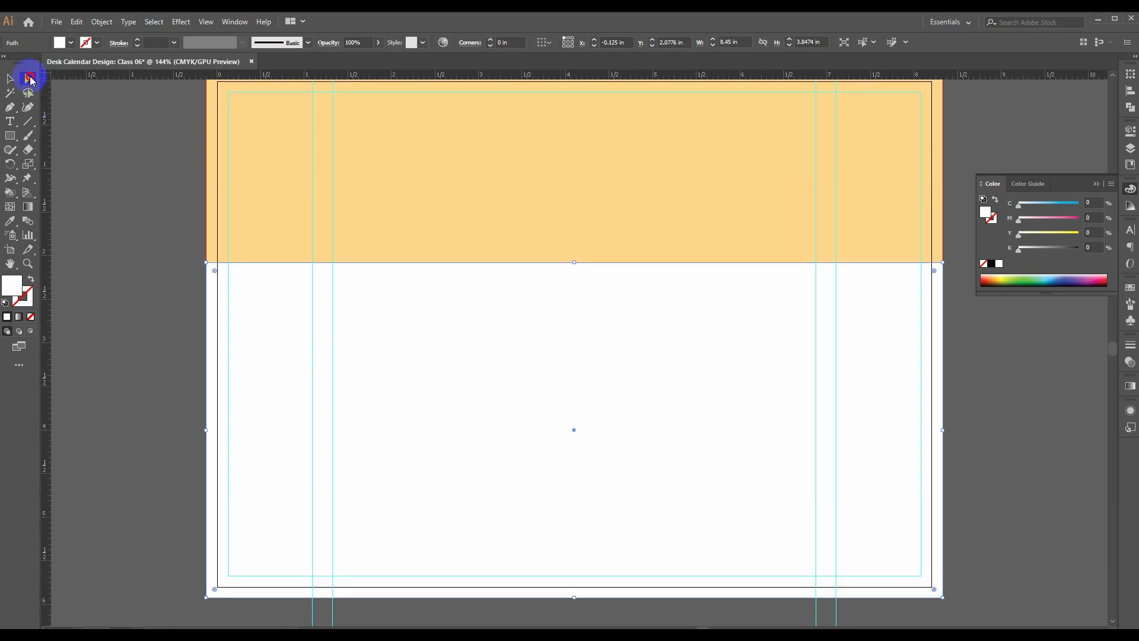
pyautogui.click(332, 262)
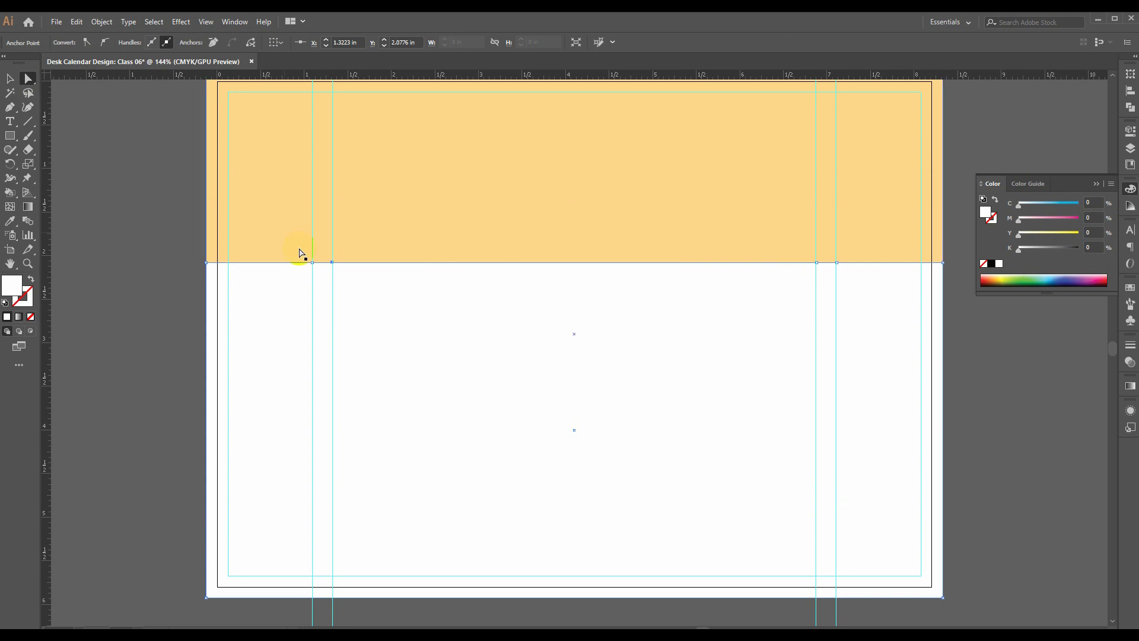
pyautogui.click(822, 262)
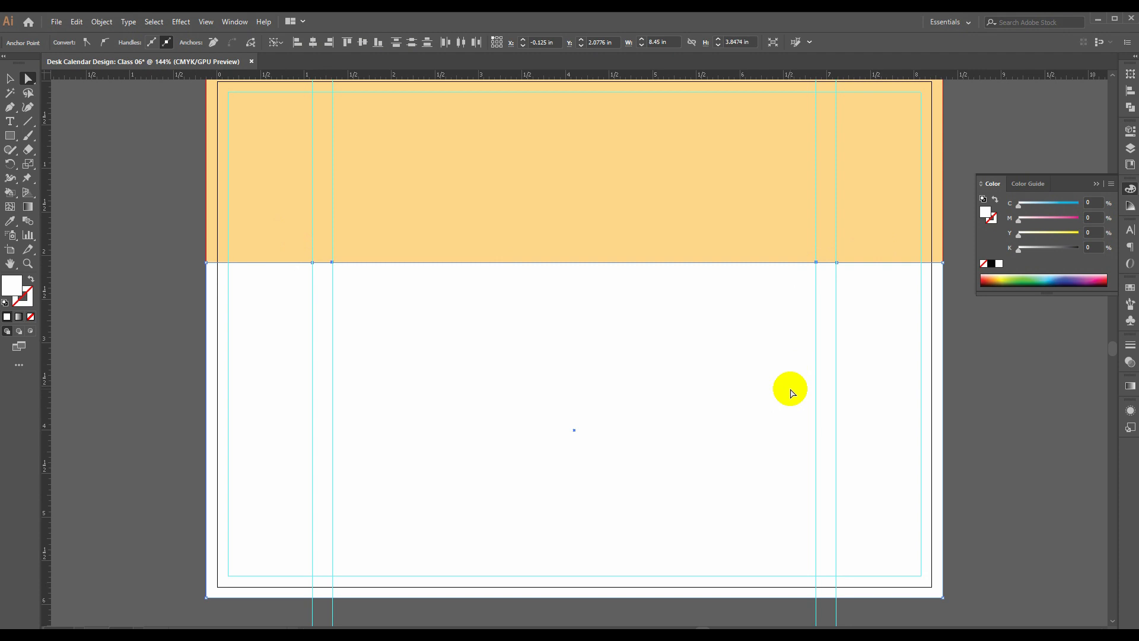
pyautogui.press('Down')
pyautogui.press('Down')
pyautogui.press('Down')
pyautogui.press('Down')
pyautogui.press('Down')
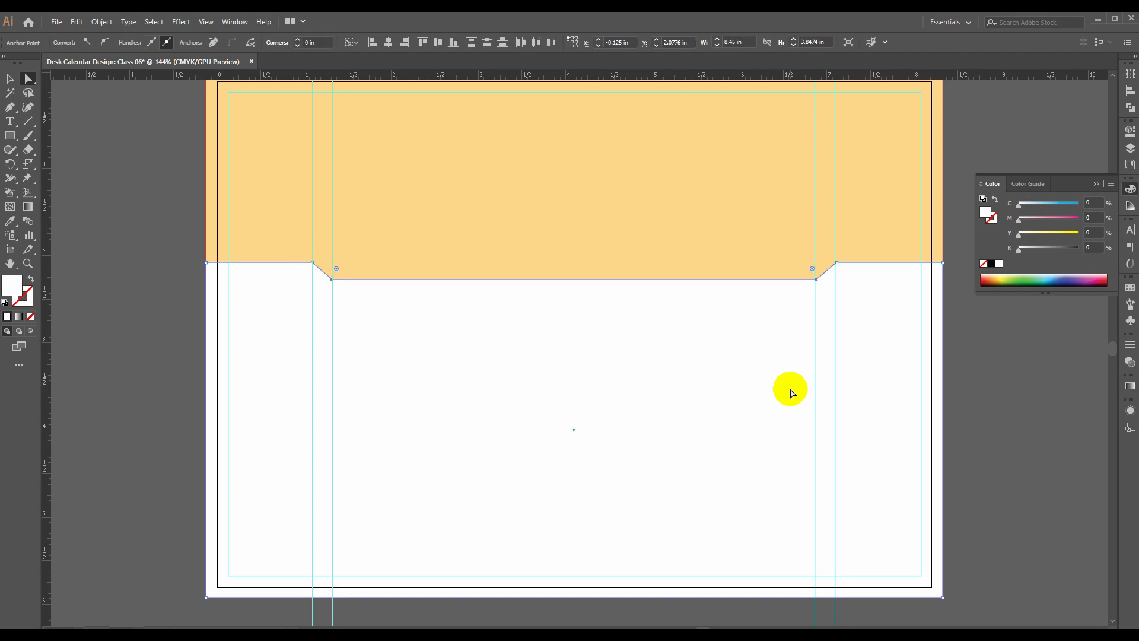
pyautogui.press('Down')
pyautogui.press('Down')
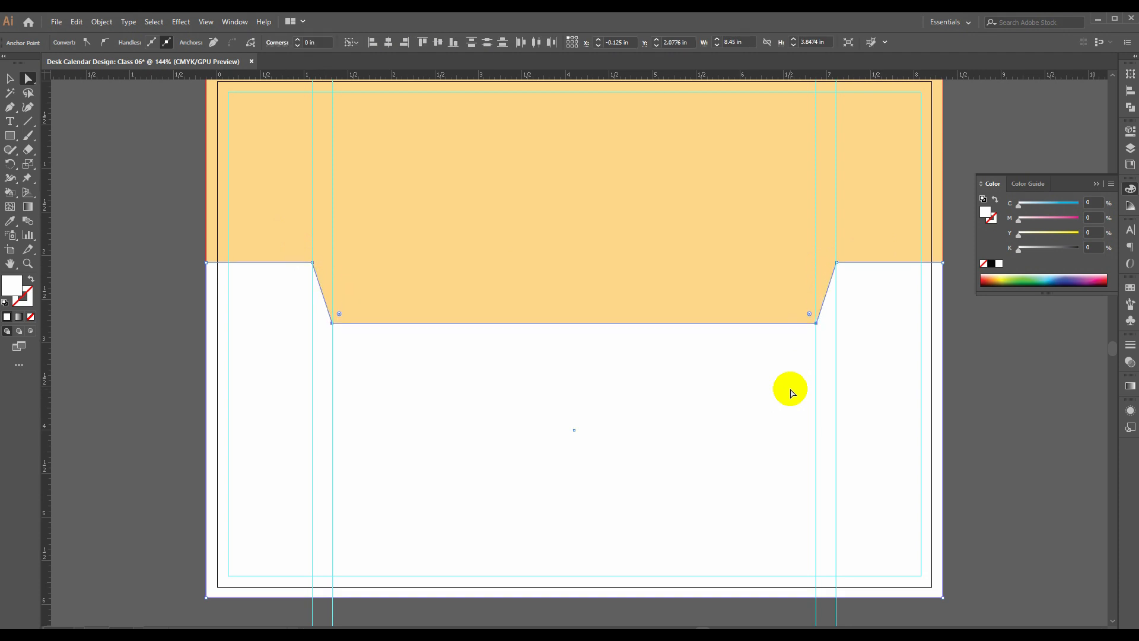
pyautogui.click(791, 392)
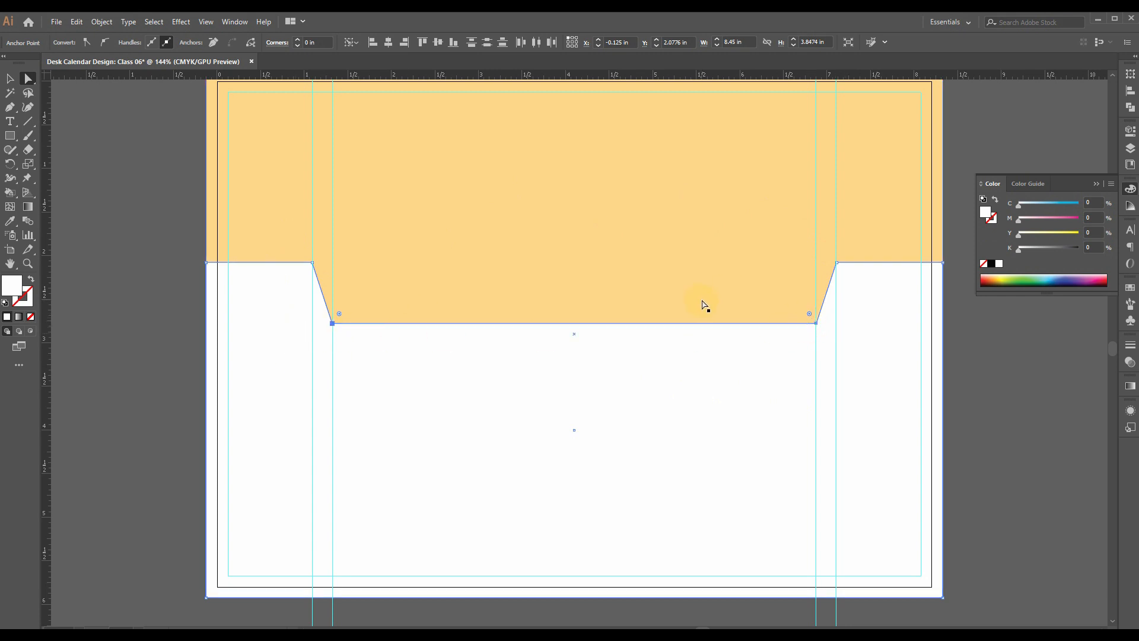
# - Add the two outer anchor points to the selection and round all four recess corners to a radius of about 0.51 in
pyautogui.keyDown('shift'); pyautogui.click(312, 262); pyautogui.keyUp('shift')
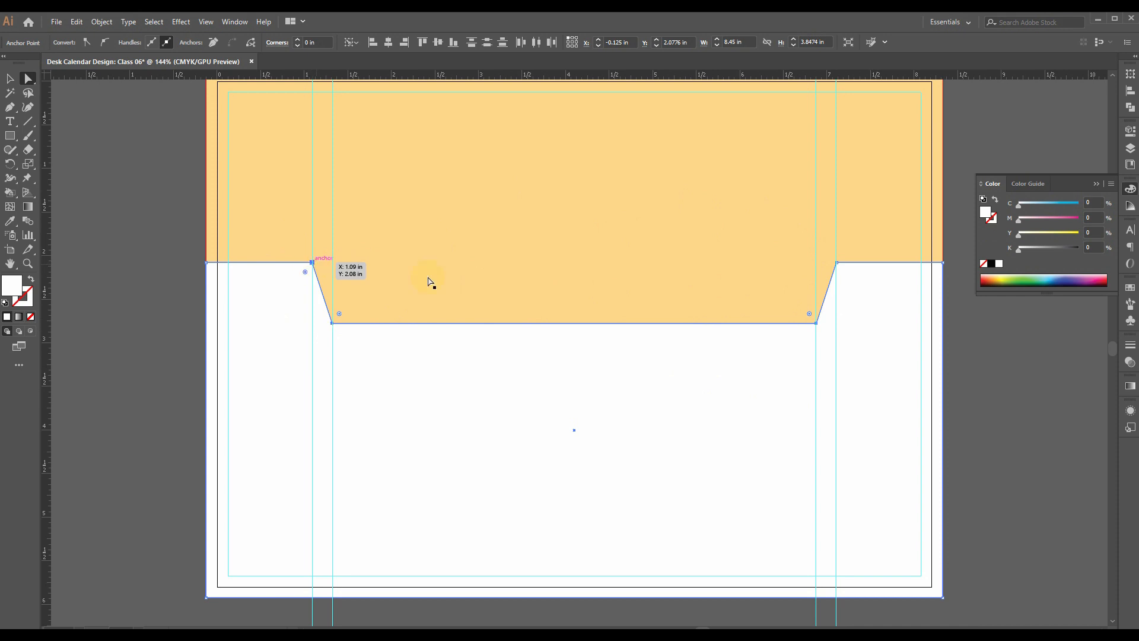
pyautogui.keyDown('shift'); pyautogui.click(837, 263); pyautogui.keyUp('shift')
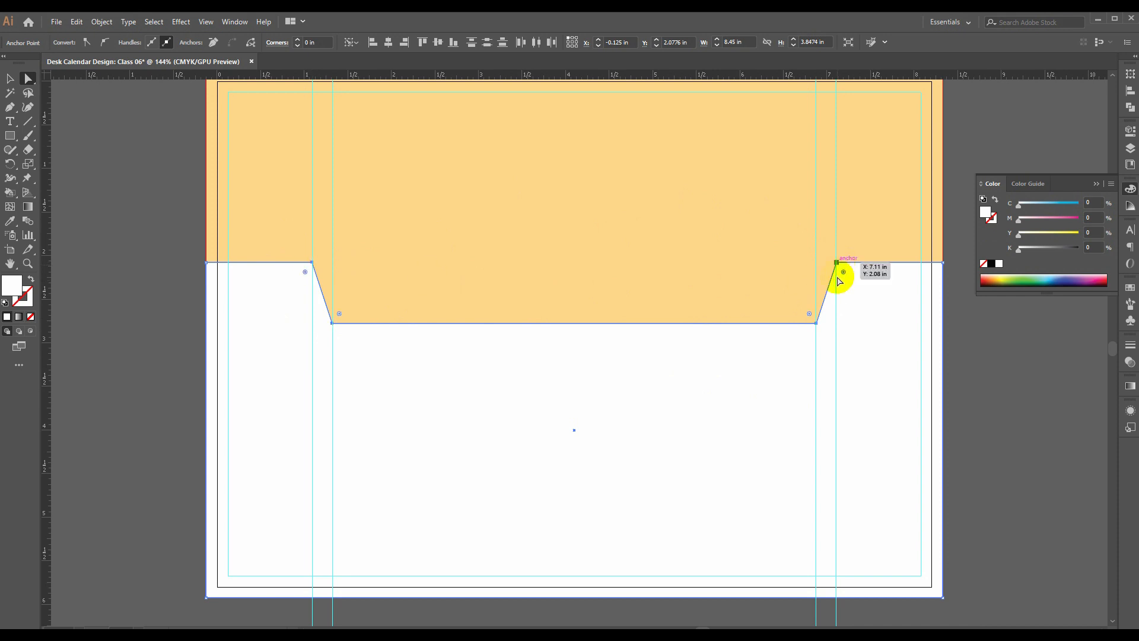
pyautogui.click(28, 78)
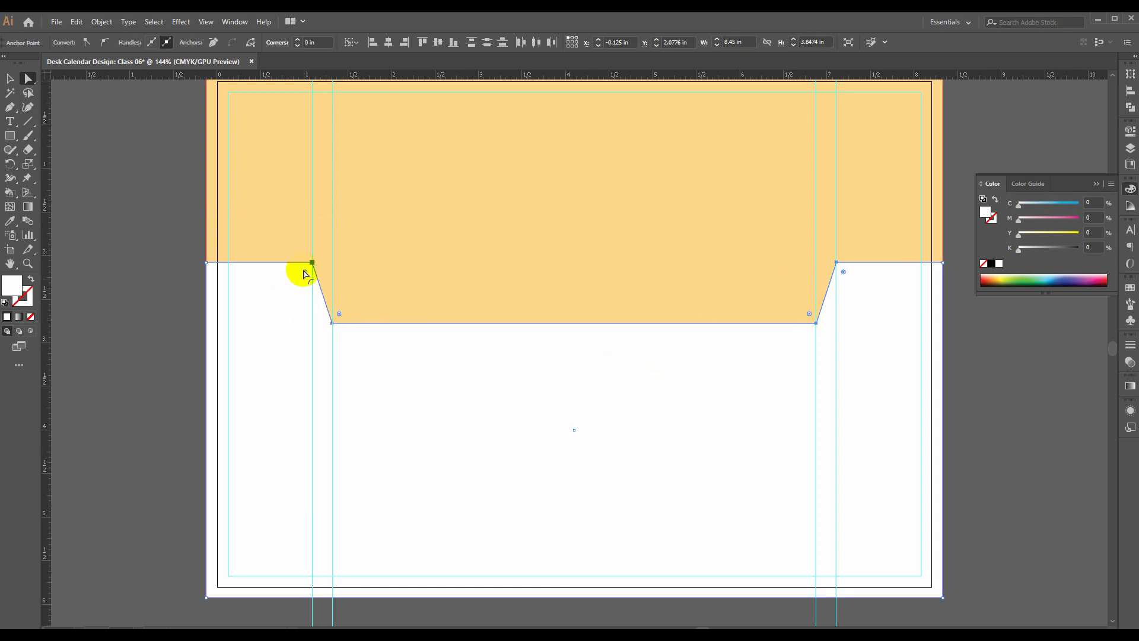
pyautogui.click(844, 272)
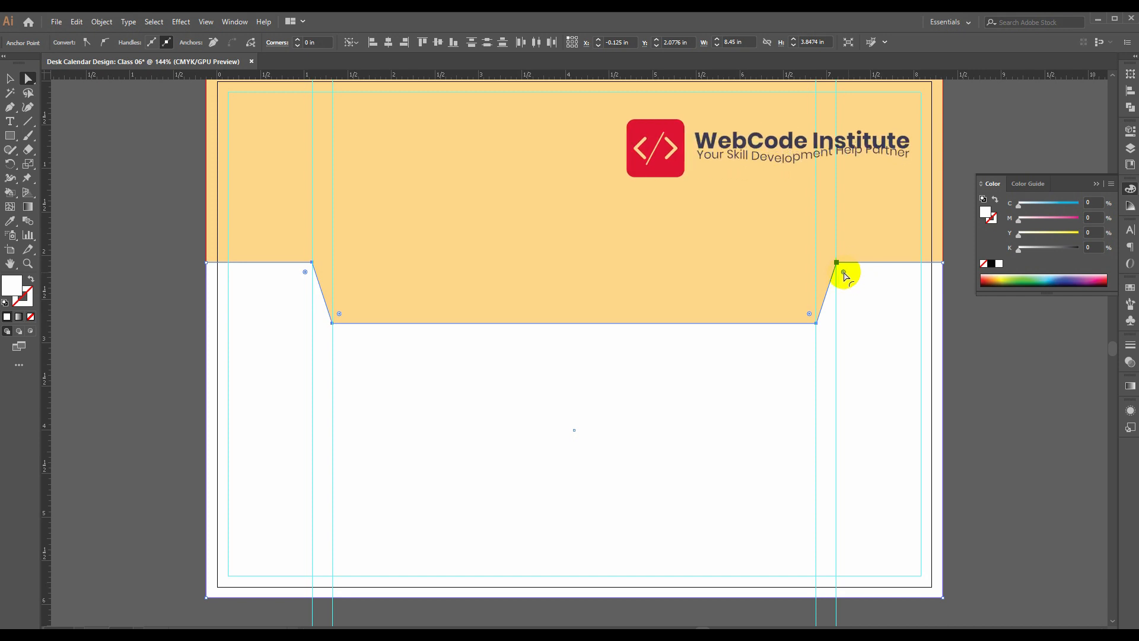
pyautogui.moveTo(844, 273); pyautogui.dragTo(896, 355)
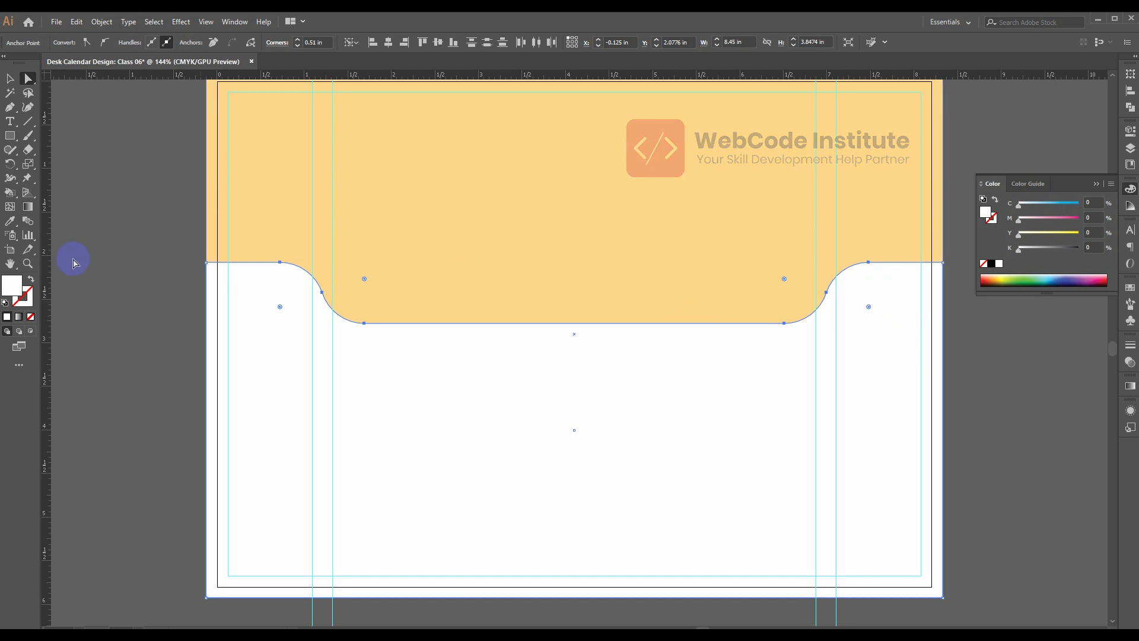
# - Switch to the reference calendar image in Photos to examine its lower panel shapes, and return to Illustrator
pyautogui.click(10, 79)
pyautogui.click(422, 635)
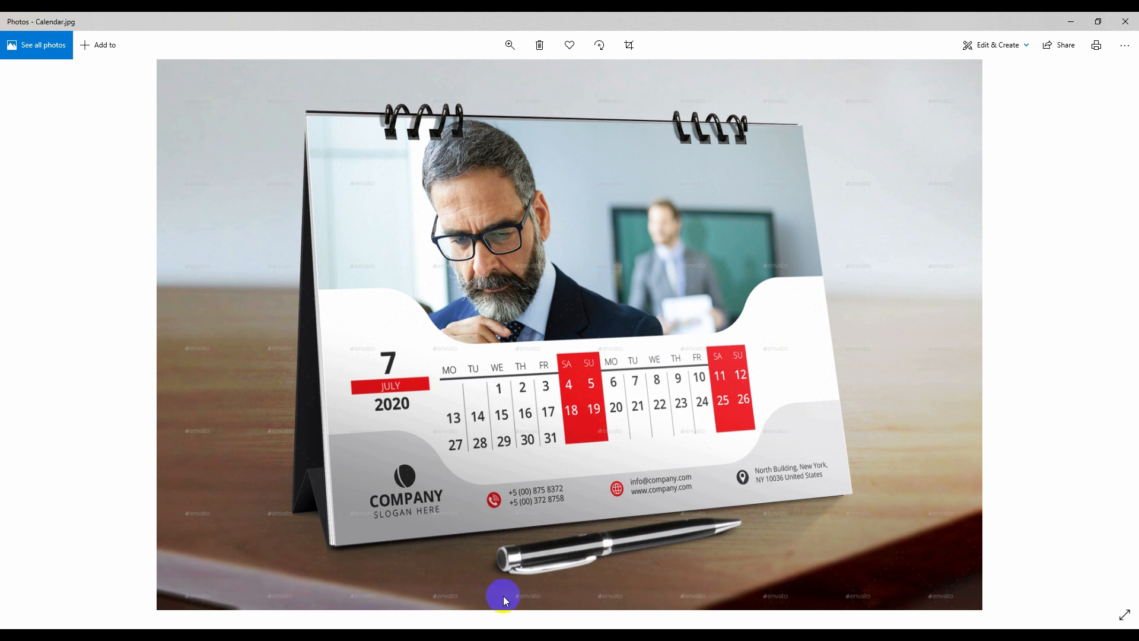
pyautogui.click(393, 636)
pyautogui.scroll(-2, 840, 330)
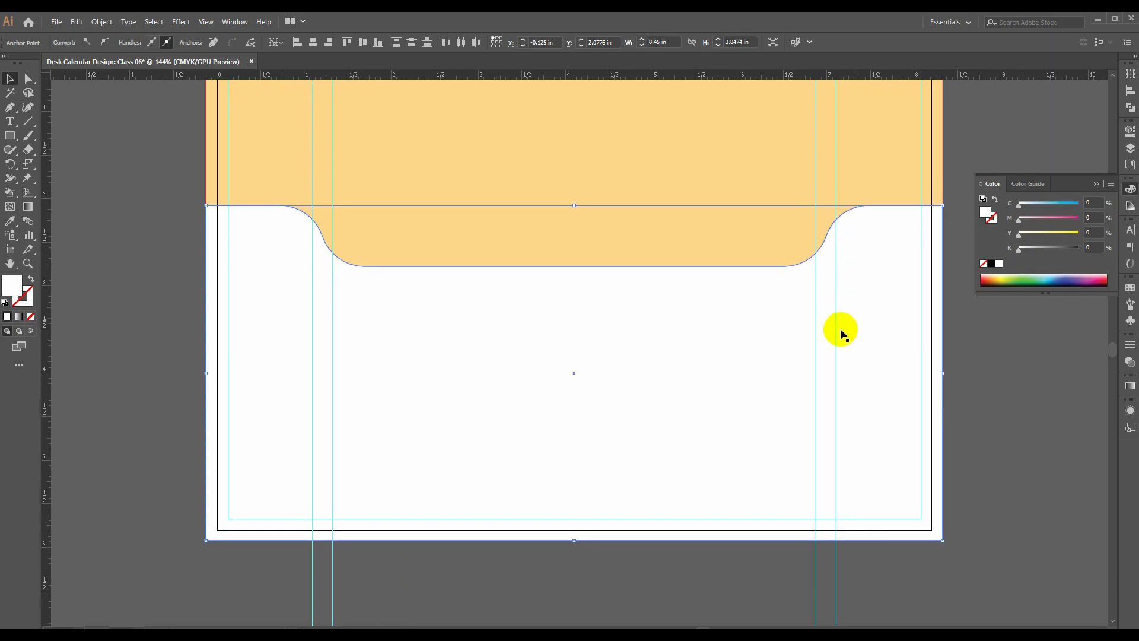
# - Duplicate the white recessed panel shape straight down, placing the copy about 2.47 in below the original
pyautogui.click(1002, 367)
pyautogui.click(713, 355)
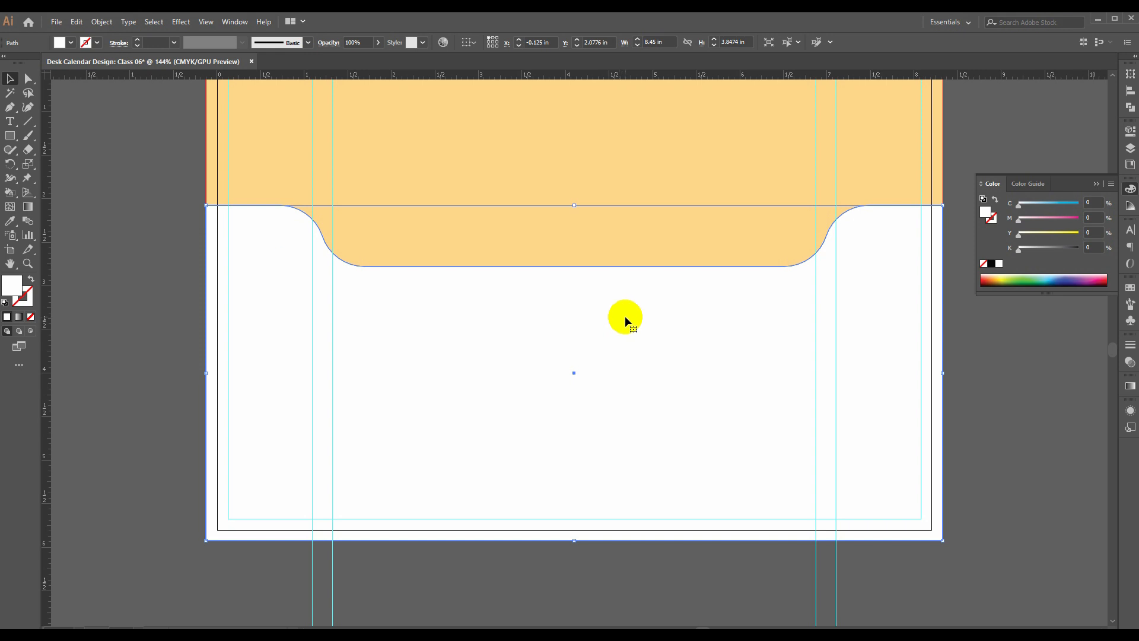
pyautogui.press('a')
pyautogui.press('v')
pyautogui.moveTo(725, 299)
pyautogui.mouseDown()
pyautogui.moveTo(742, 419)
pyautogui.moveTo(728, 451)
pyautogui.moveTo(759, 420)
pyautogui.moveTo(734, 430)
pyautogui.mouseUp()
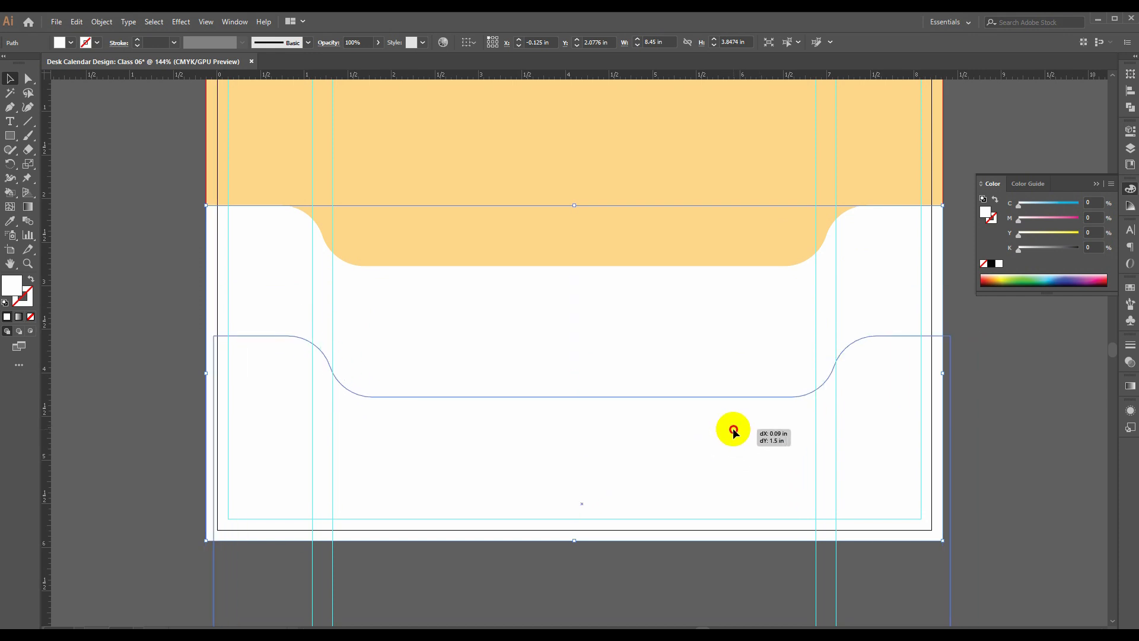
pyautogui.moveTo(734, 431); pyautogui.dragTo(735, 510)
pyautogui.scroll(-2, 736, 510)
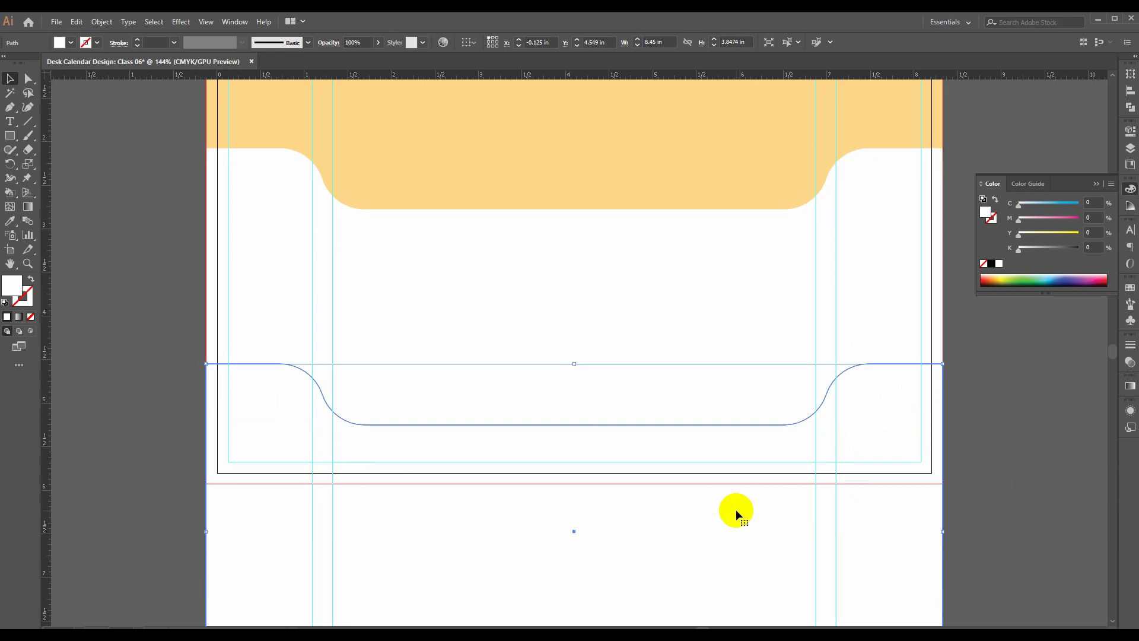
pyautogui.scroll(-1, 736, 509)
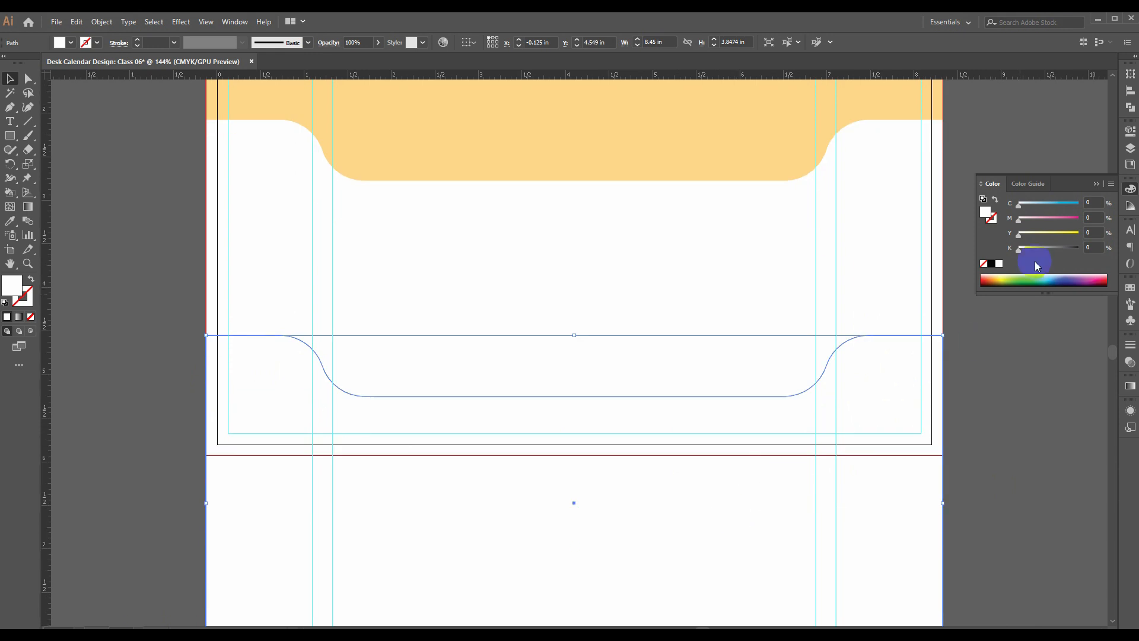
# - Fill the lower copy of the panel shape with a light grey and deselect it
pyautogui.doubleClick(13, 287)
pyautogui.click(845, 169)
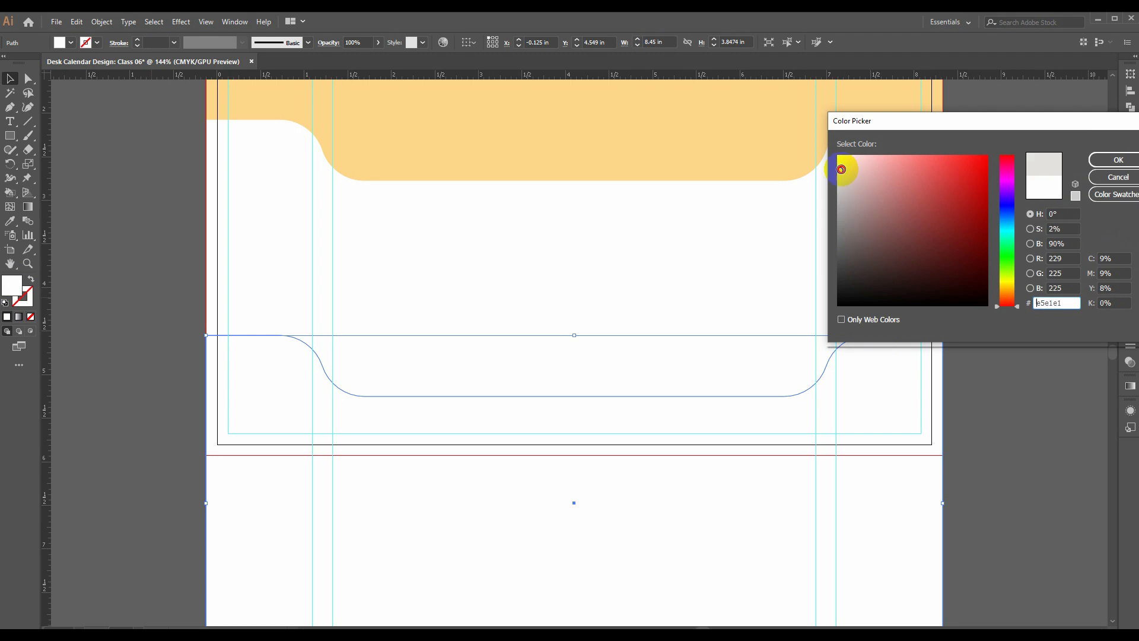
pyautogui.click(1118, 160)
pyautogui.click(1051, 431)
pyautogui.scroll(-3, 1051, 432)
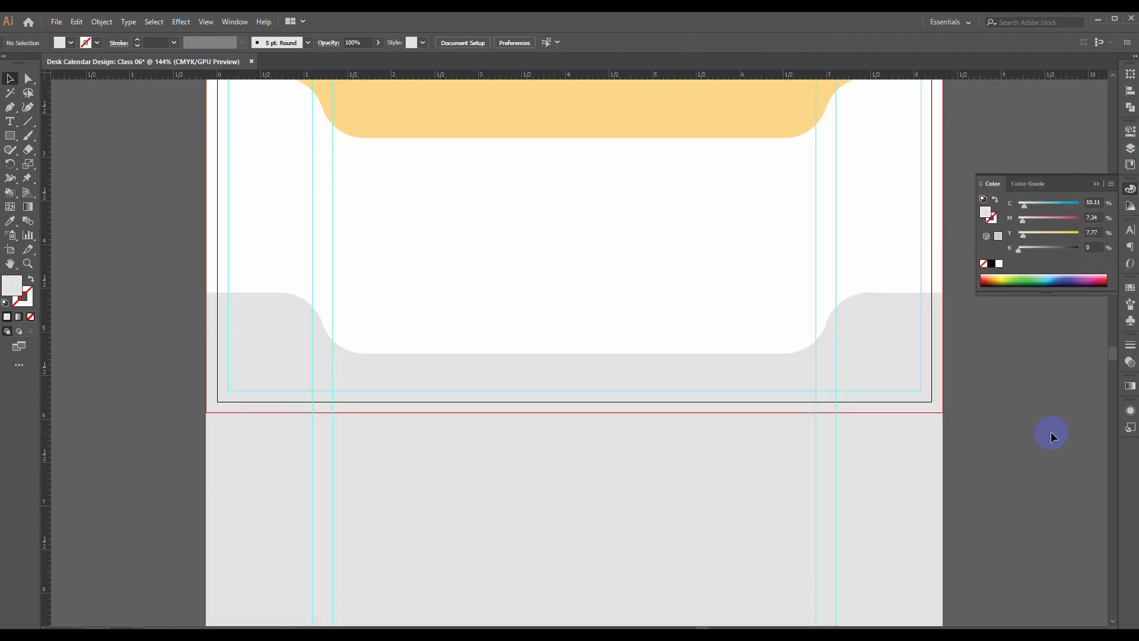
# - Move the grey shape's two bottom anchor points up to the calendar's bottom bleed line, making the shape about 1.38 in tall
pyautogui.click(670, 415)
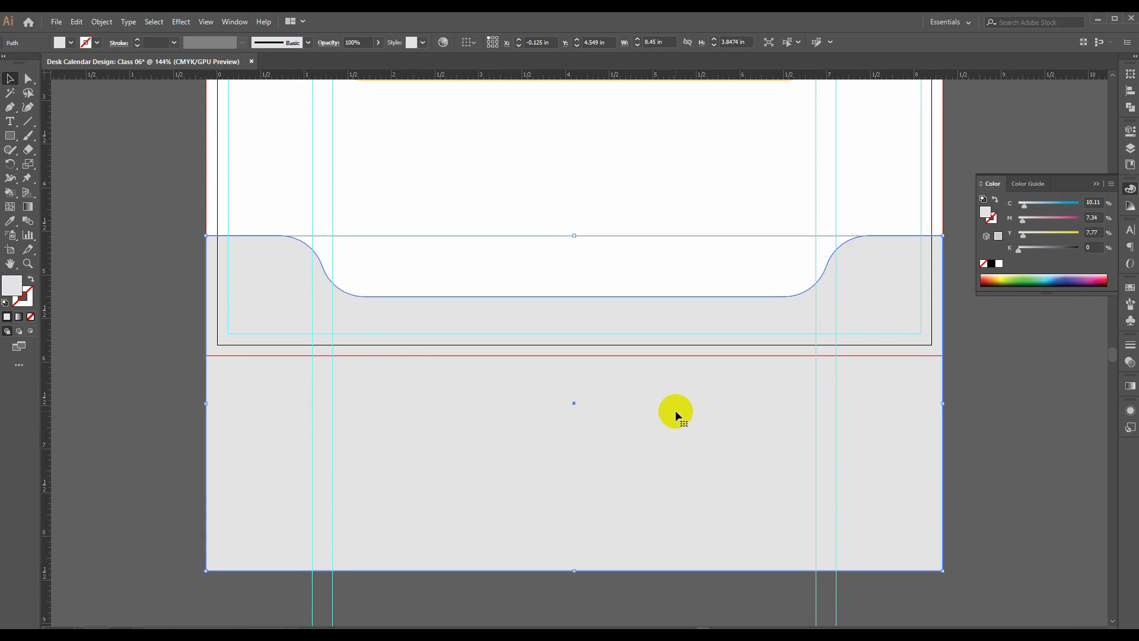
pyautogui.scroll(2, 374, 302)
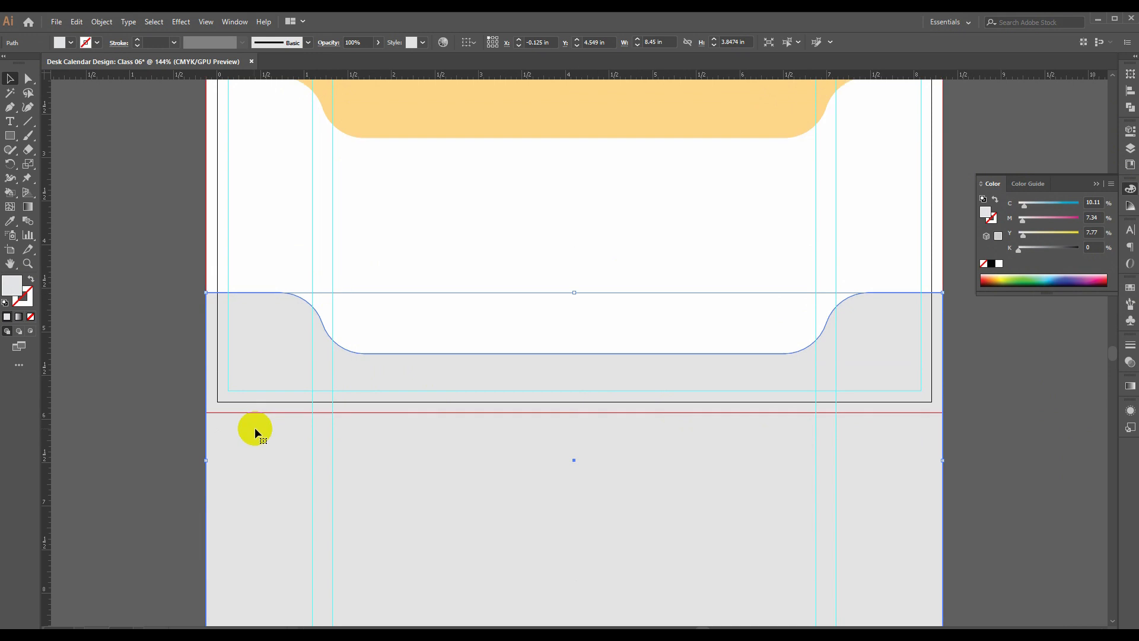
pyautogui.scroll(-2, 628, 433)
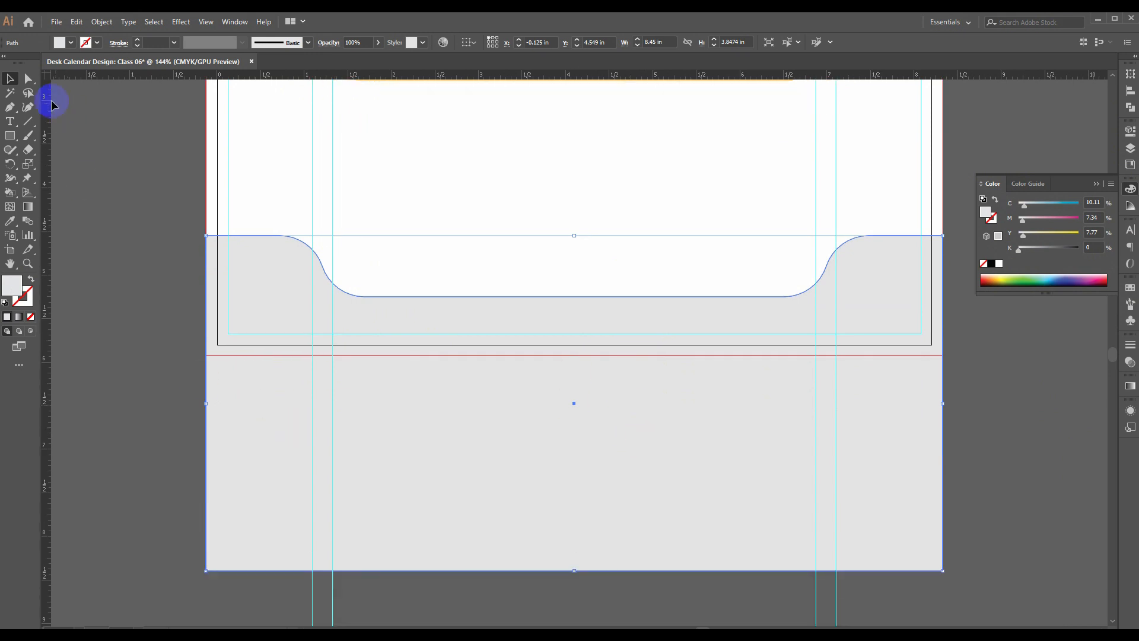
pyautogui.click(29, 79)
pyautogui.click(27, 79)
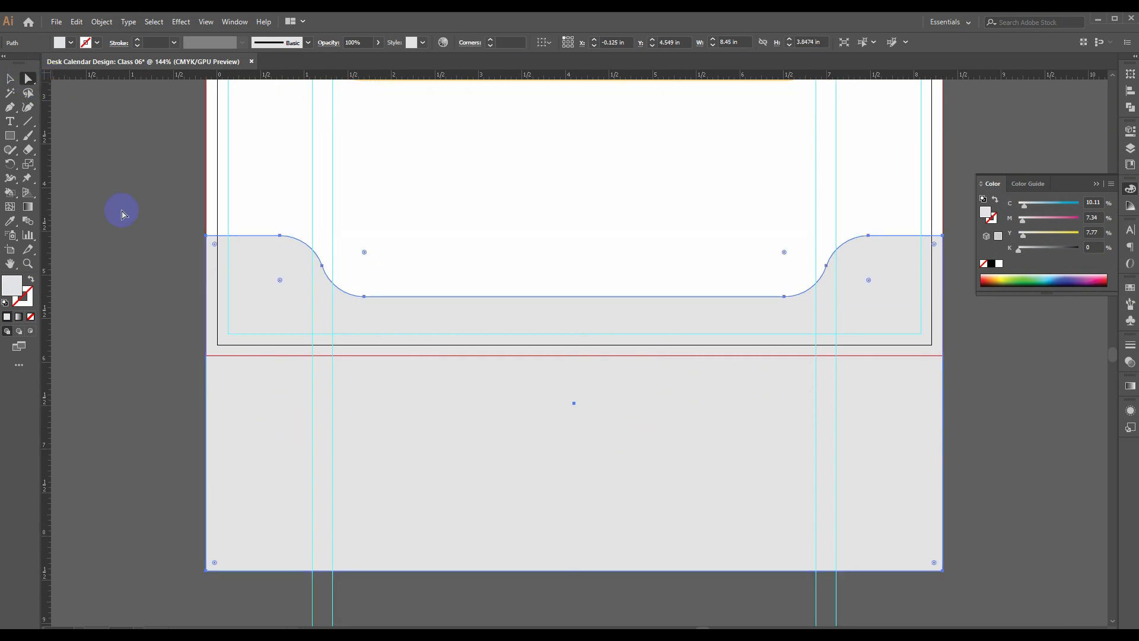
pyautogui.moveTo(163, 529); pyautogui.dragTo(940, 355)
pyautogui.scroll(5, 963, 451)
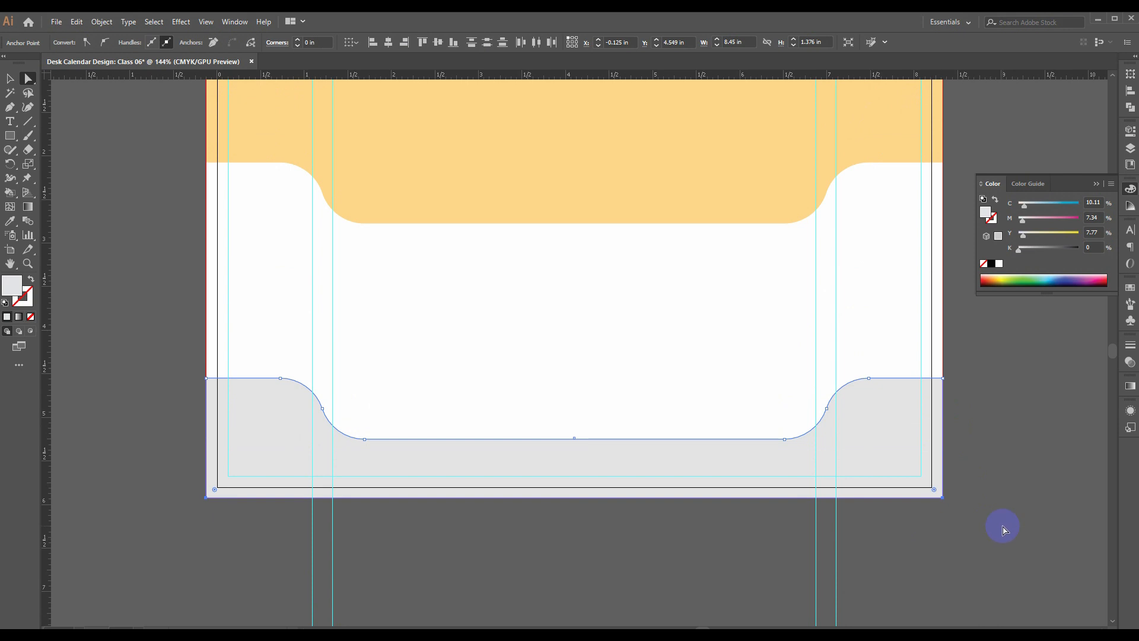
# - Deselect the grey shape and hide the rulers
pyautogui.scroll(2, 1008, 529)
pyautogui.press('v')
pyautogui.click(1034, 496)
pyautogui.scroll(4, 929, 542)
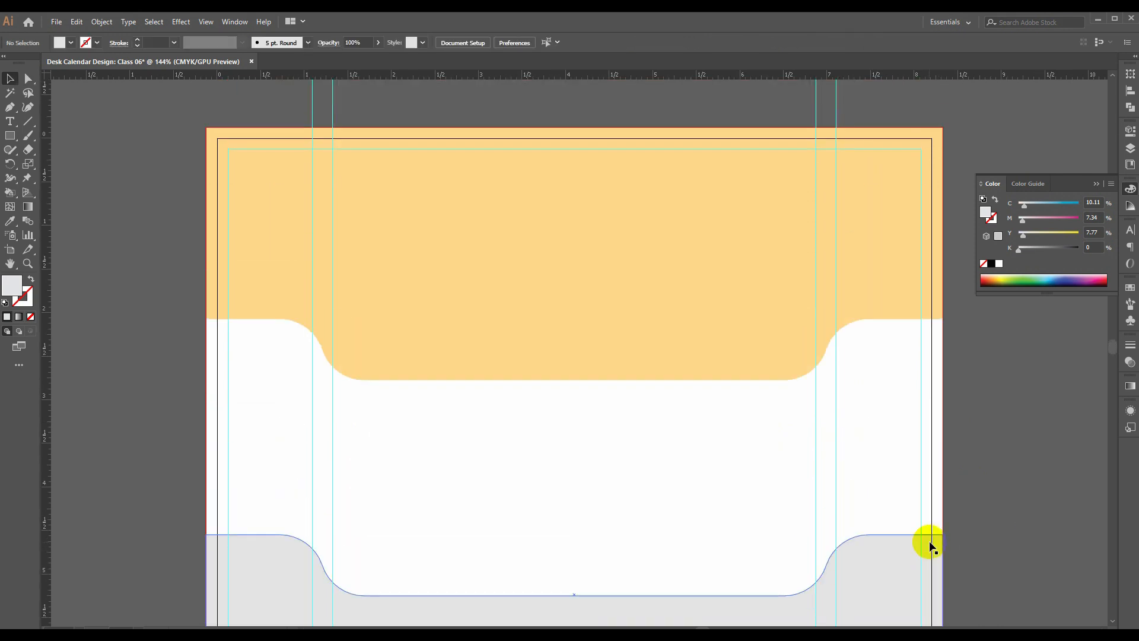
pyautogui.scroll(-1, 930, 537)
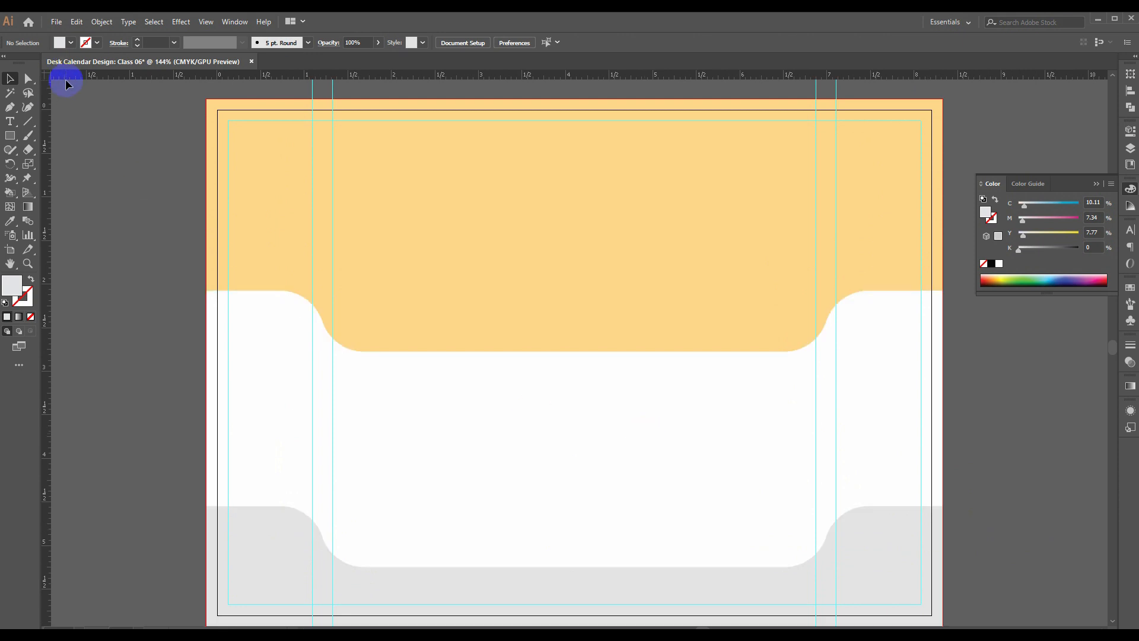
pyautogui.hotkey('ctrl', 'r')
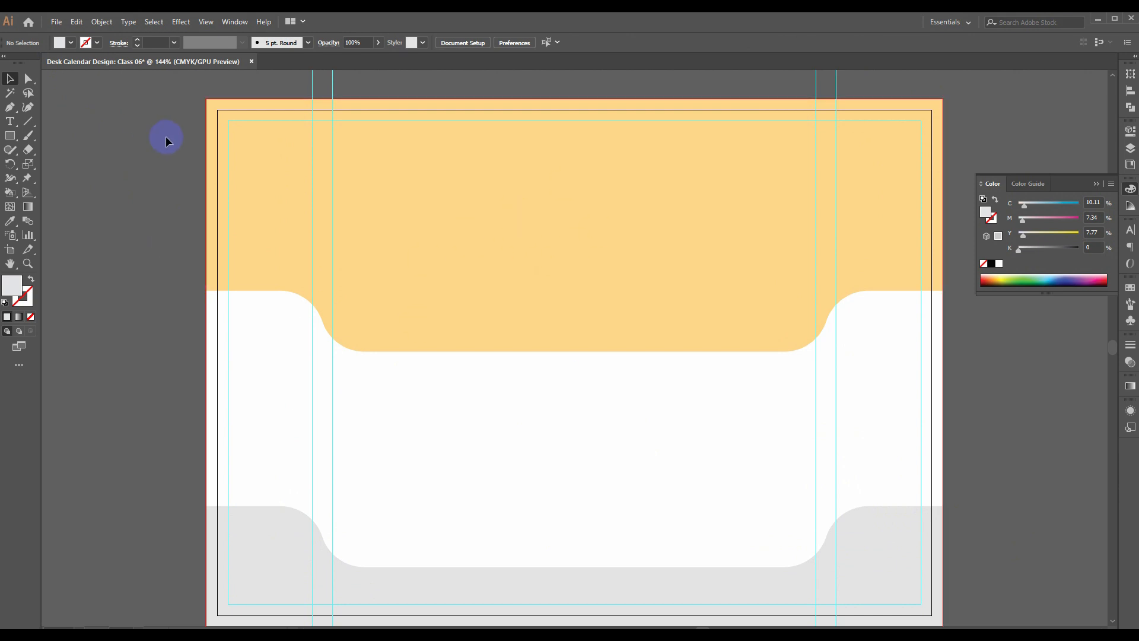
# - Place jkFv71IGGK.jpg from the Desktop's Calendar folder onto the artboard as a linked image
pyautogui.click(55, 22)
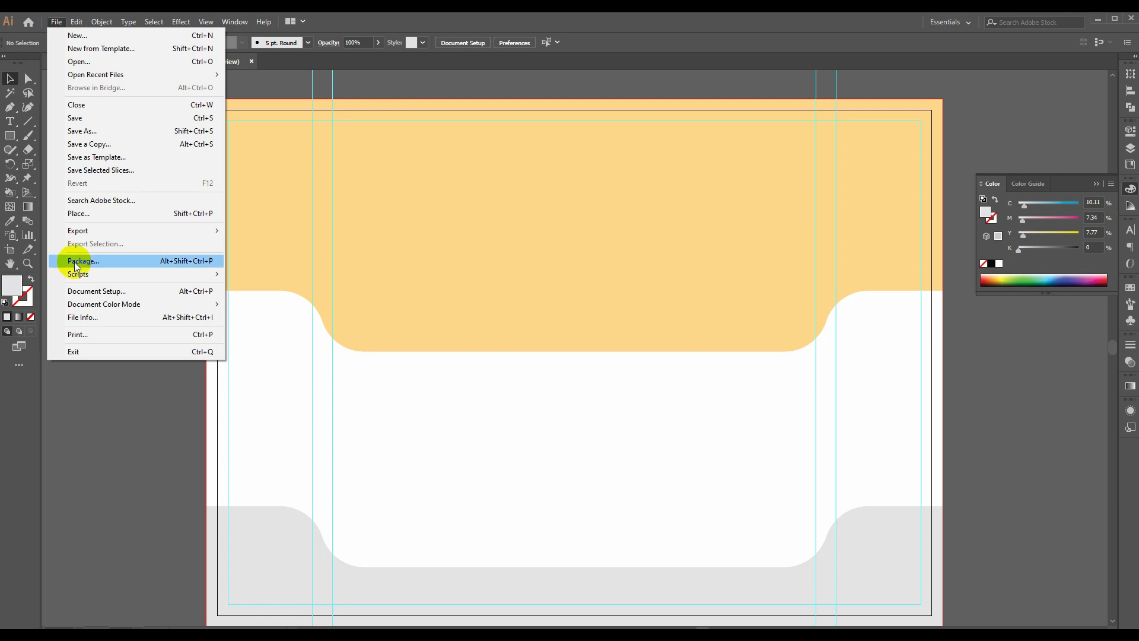
pyautogui.click(77, 213)
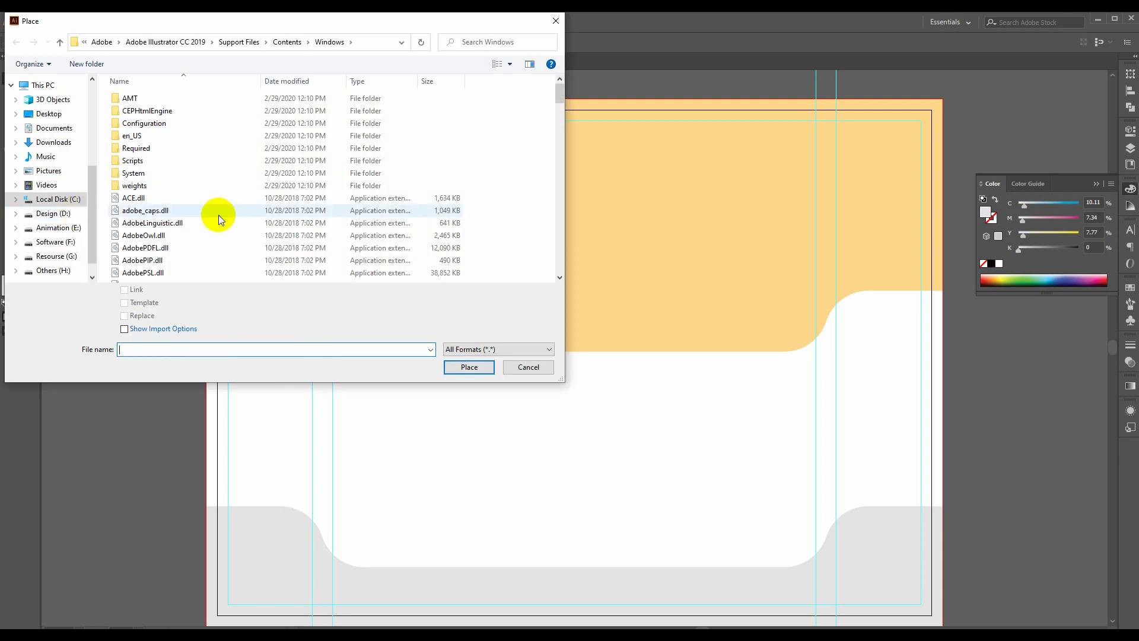
pyautogui.click(48, 113)
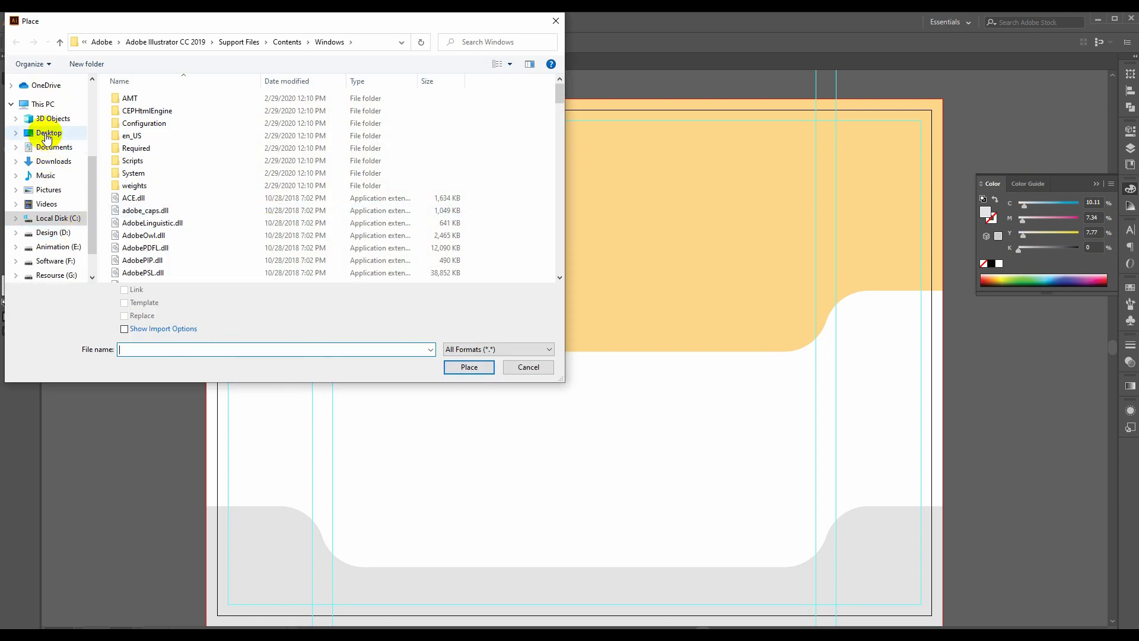
pyautogui.doubleClick(135, 126)
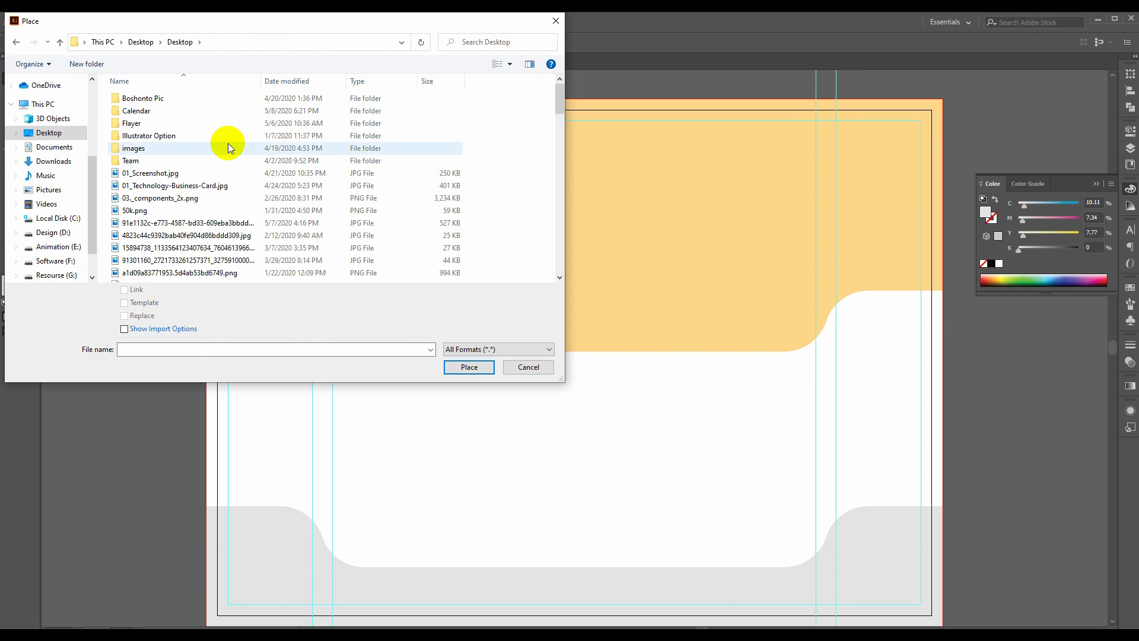
pyautogui.doubleClick(179, 110)
pyautogui.click(332, 118)
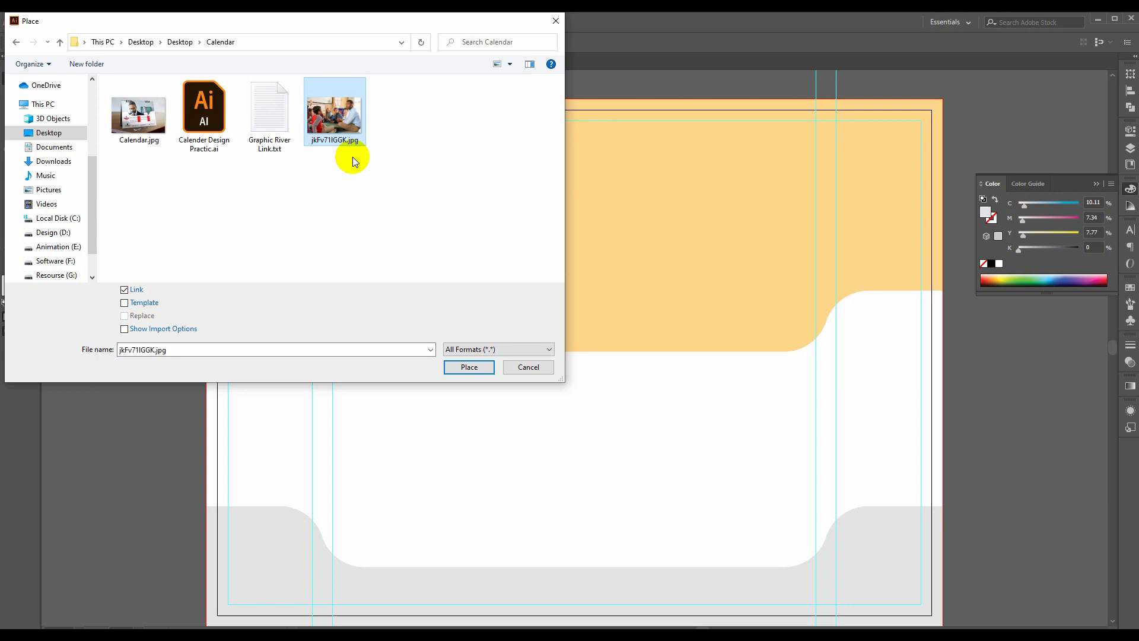
pyautogui.click(354, 125)
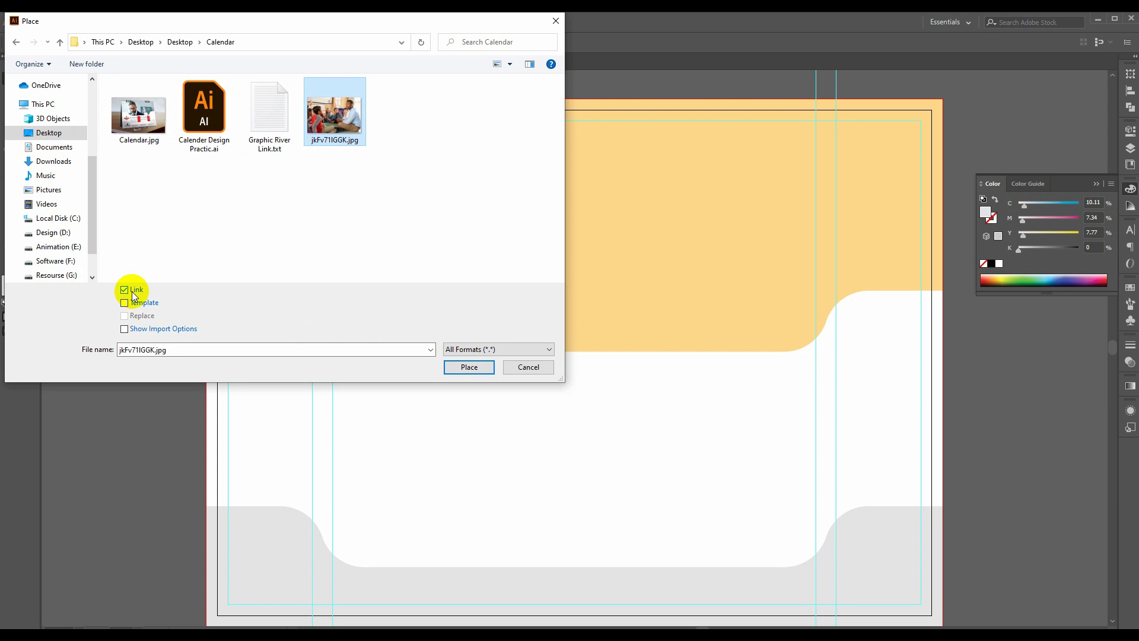
pyautogui.click(471, 367)
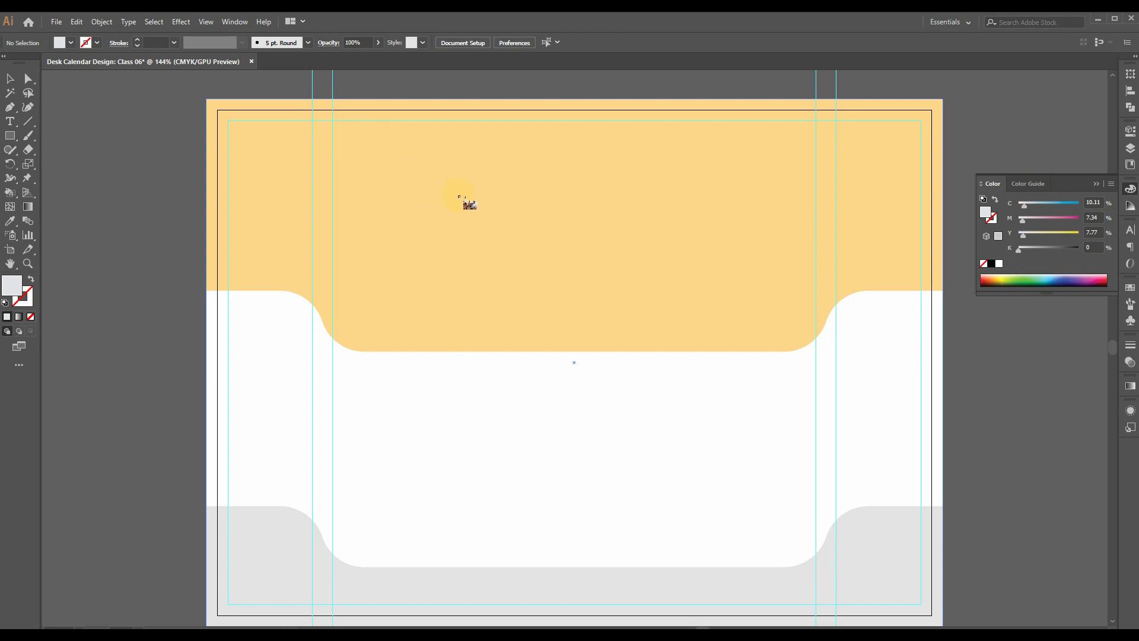
pyautogui.click(392, 160)
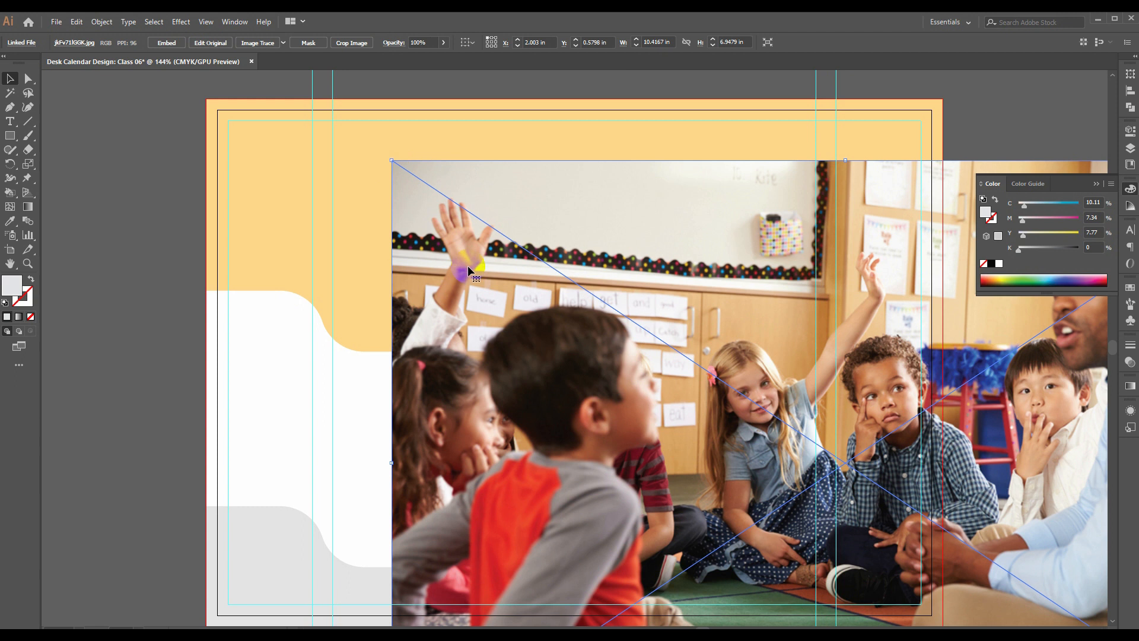
# - Scale the placed photo proportionally to about 9.49 by 6.33 in and position it to cover the calendar's upper area across its full width
pyautogui.hotkey('ctrl', '1')
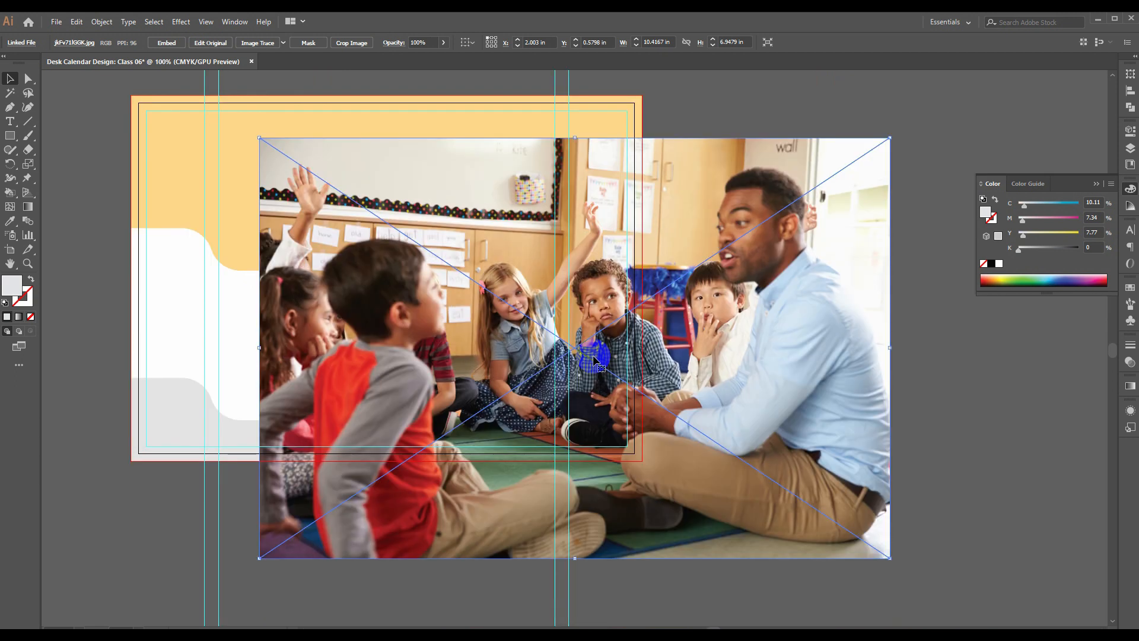
pyautogui.moveTo(435, 326); pyautogui.dragTo(538, 379)
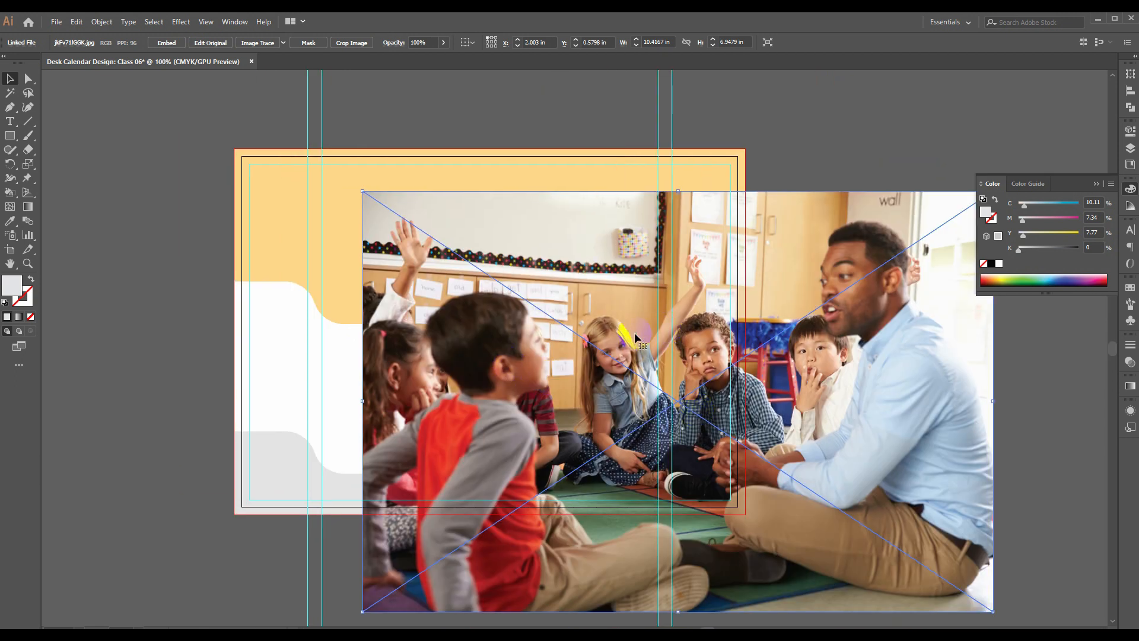
pyautogui.moveTo(635, 336); pyautogui.dragTo(515, 295)
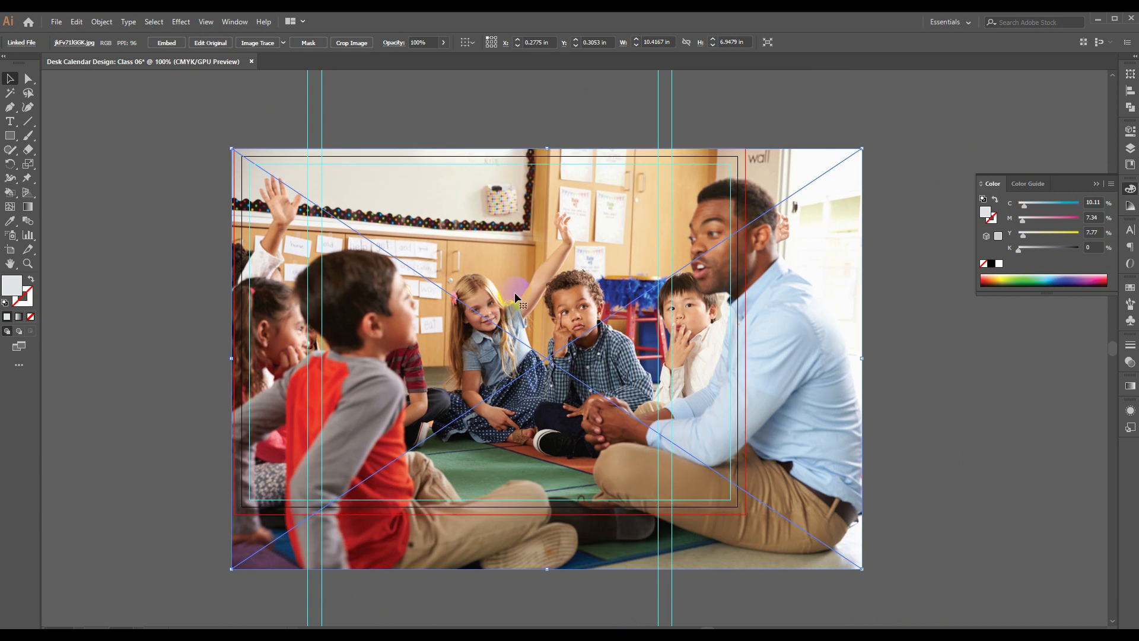
pyautogui.moveTo(856, 562); pyautogui.dragTo(805, 527)
pyautogui.moveTo(641, 395); pyautogui.dragTo(629, 369)
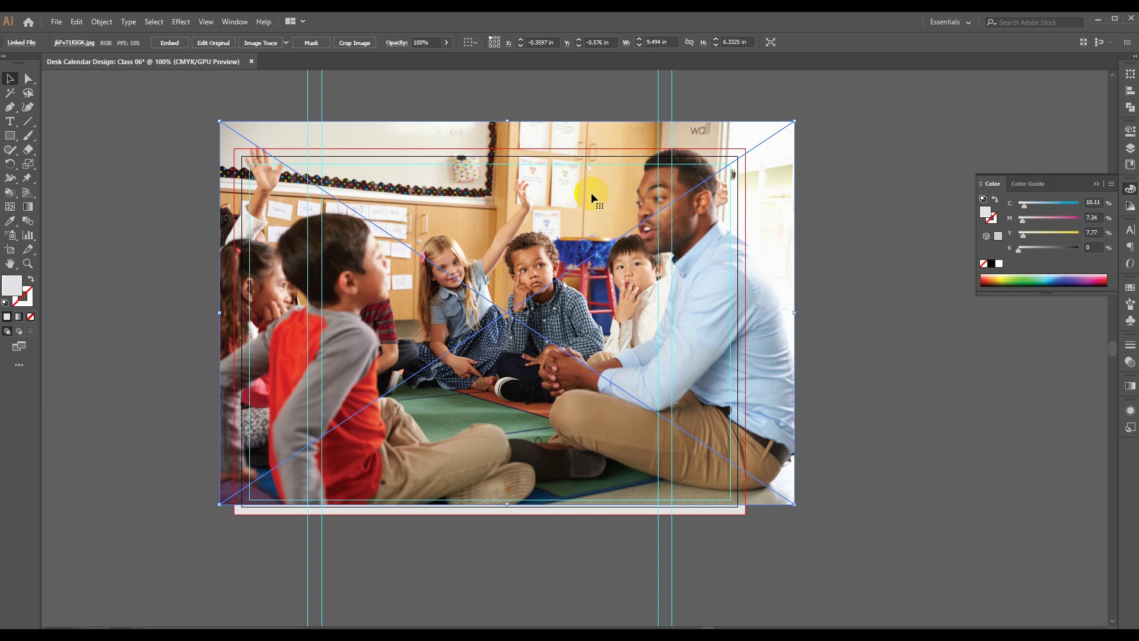
# - Send the classroom photo to the back, behind all the calendar shapes
pyautogui.click(559, 237)
pyautogui.rightClick(560, 233)
pyautogui.click(547, 187)
pyautogui.rightClick(568, 204)
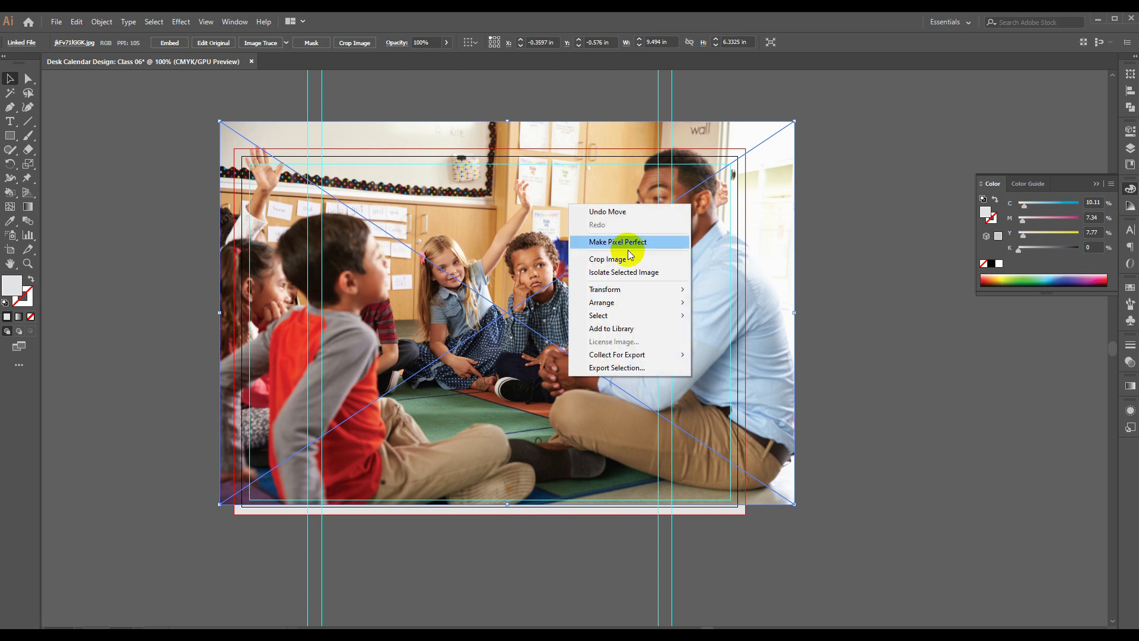
pyautogui.moveTo(609, 306)
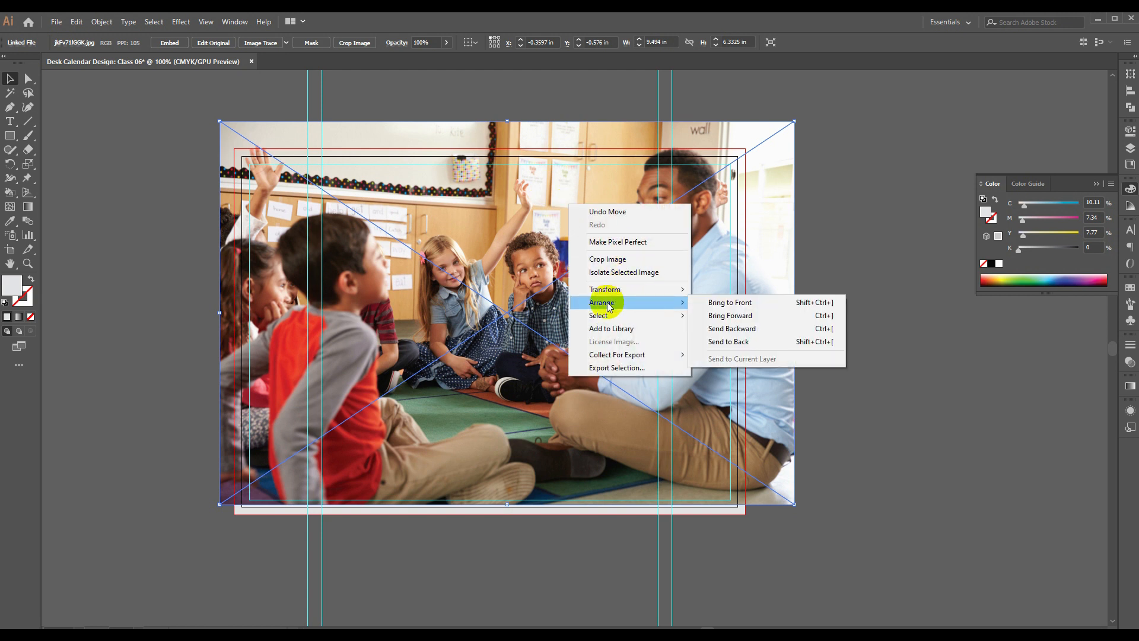
pyautogui.click(745, 345)
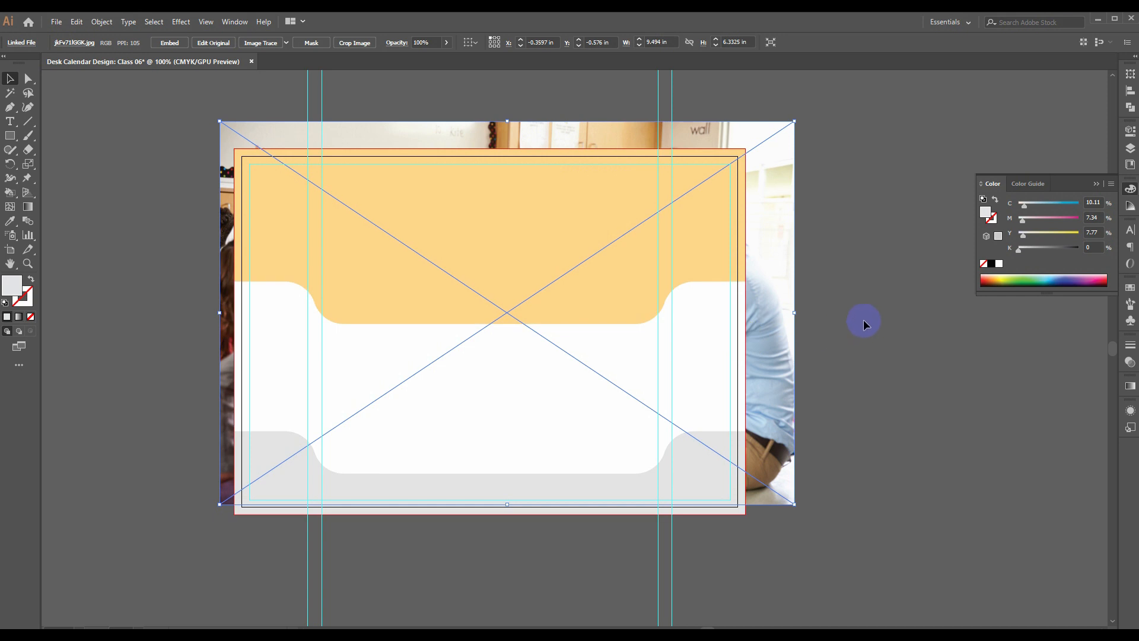
pyautogui.rightClick(773, 275)
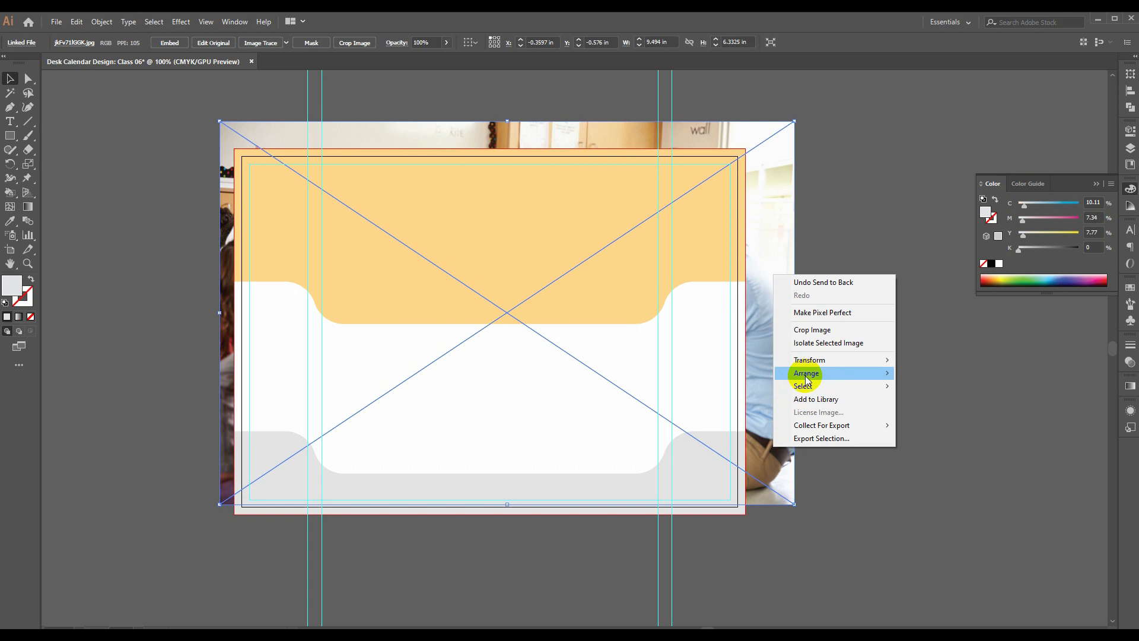
pyautogui.moveTo(825, 374)
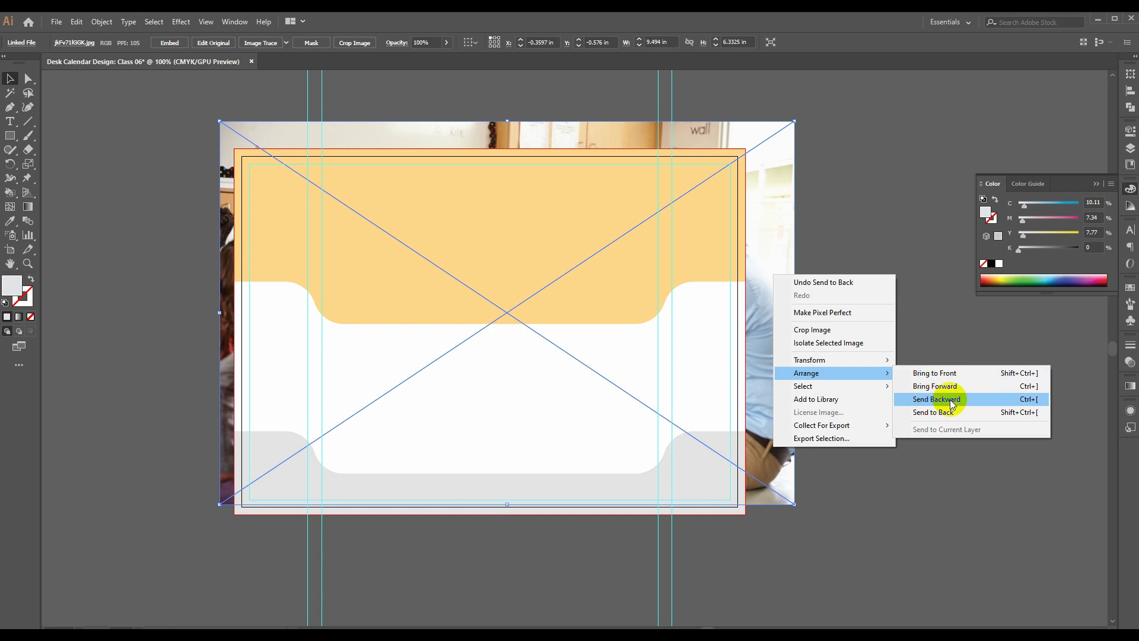
pyautogui.click(909, 239)
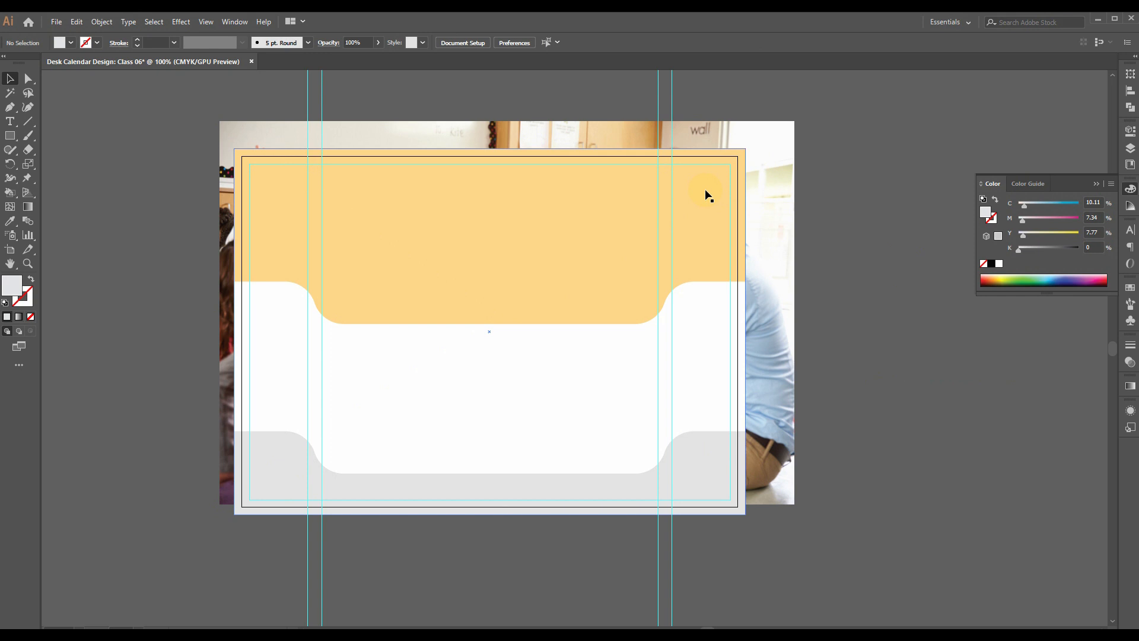
# - Make a clipping mask from the classroom photo and the yellow upper shape, and deselect the result
pyautogui.click(775, 196)
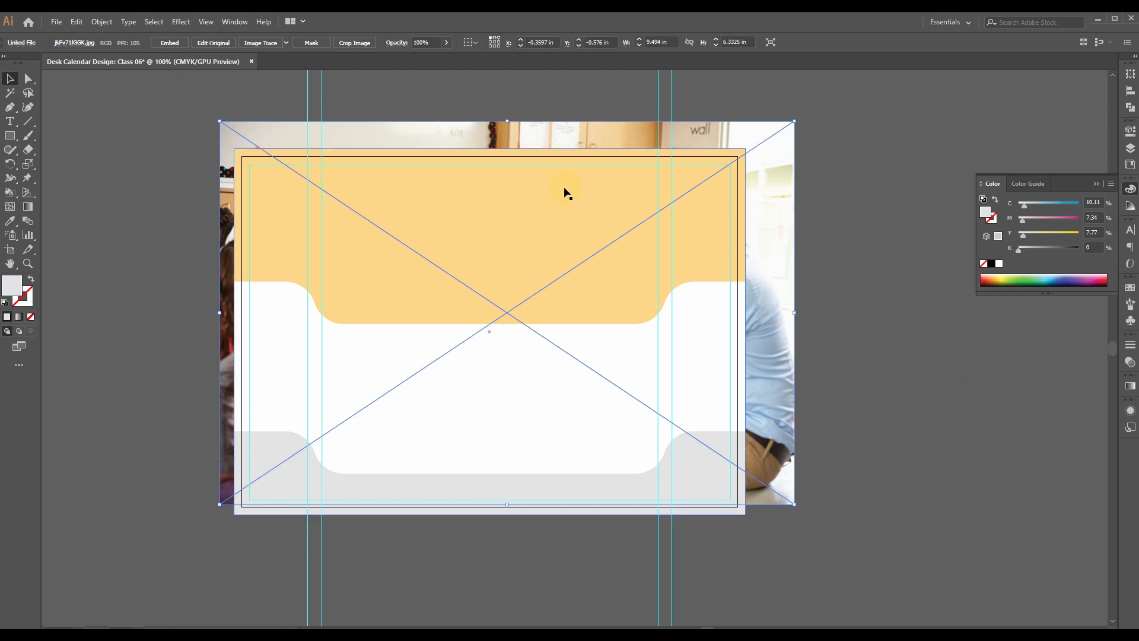
pyautogui.keyDown('shift'); pyautogui.click(527, 199); pyautogui.keyUp('shift')
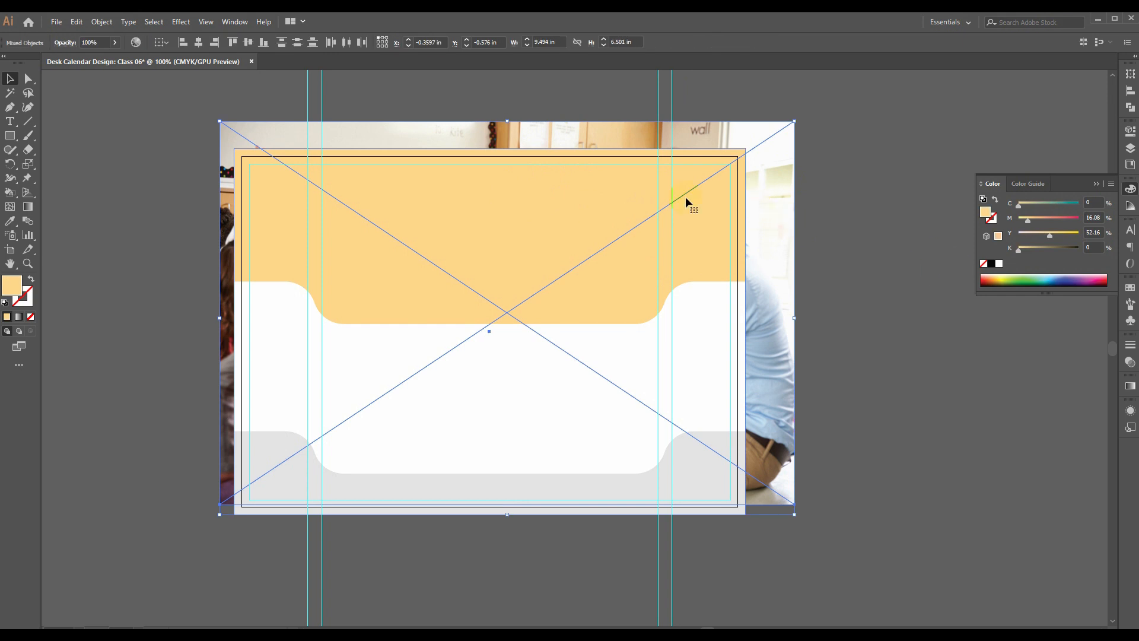
pyautogui.rightClick(625, 198)
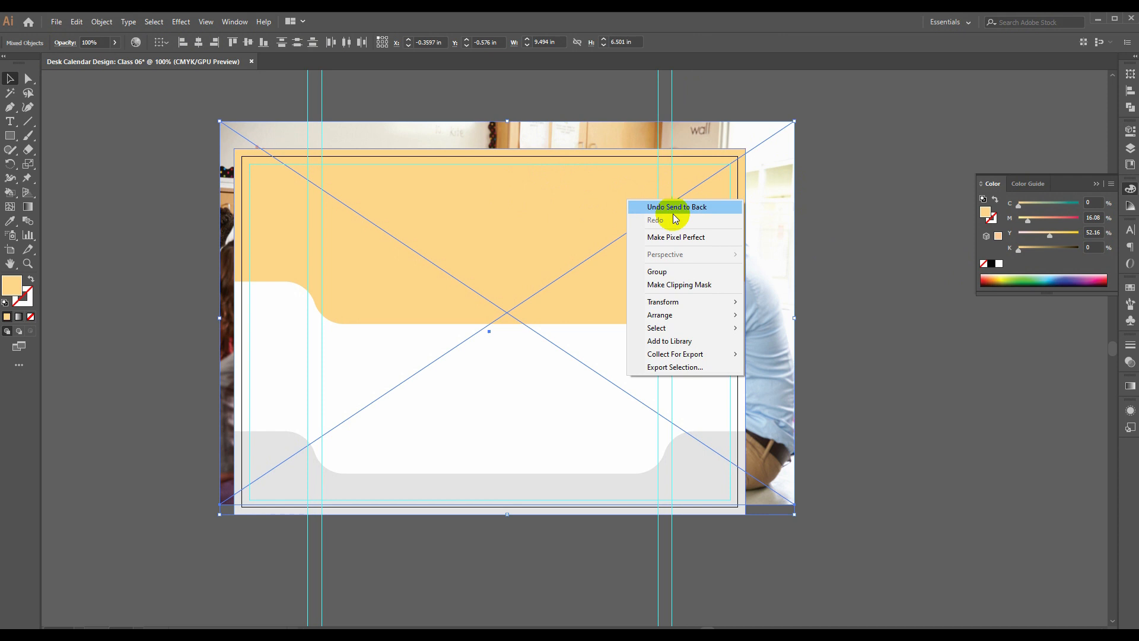
pyautogui.click(676, 288)
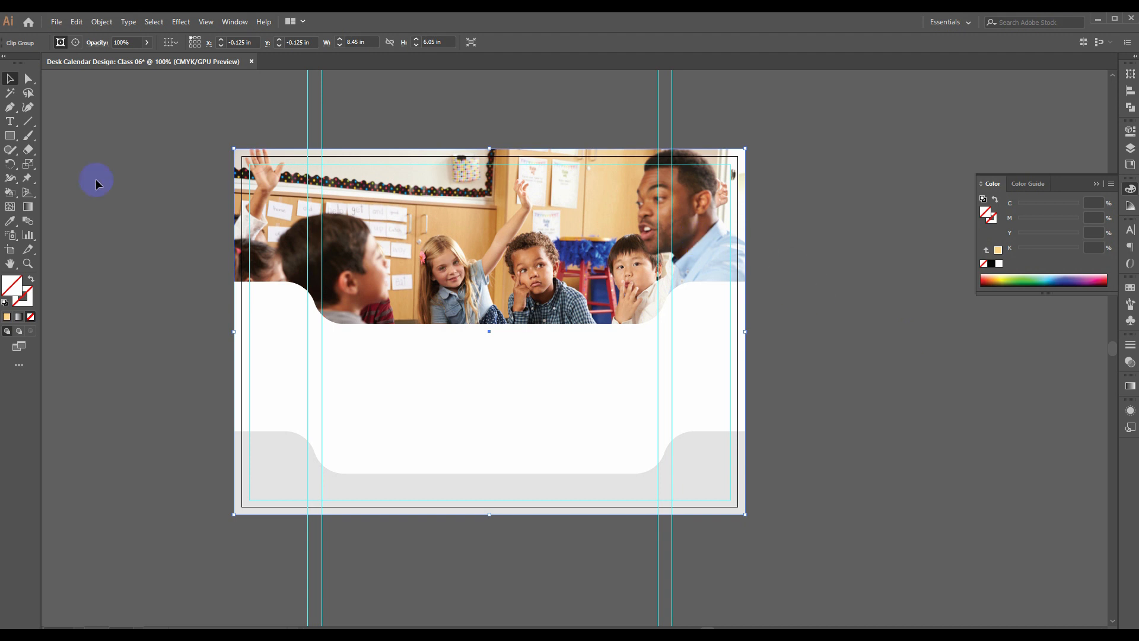
pyautogui.click(91, 112)
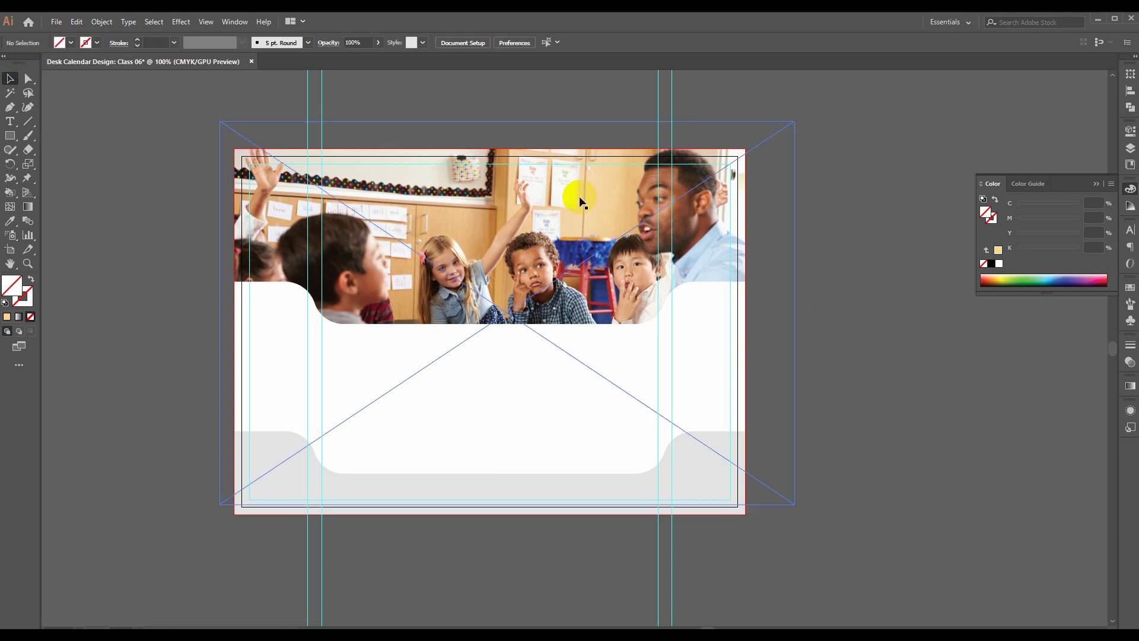
# - Reposition the photo inside the clipping mask and scale it down proportionally to about 8.65 by 5.77 in, still spanning the calendar's width
pyautogui.click(28, 79)
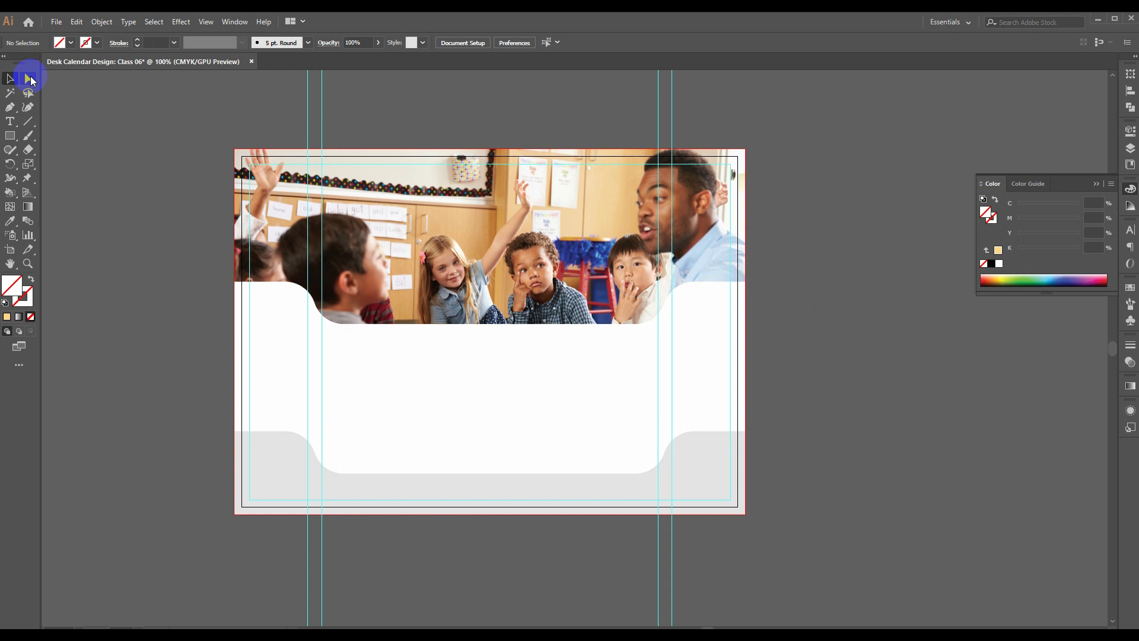
pyautogui.click(526, 407)
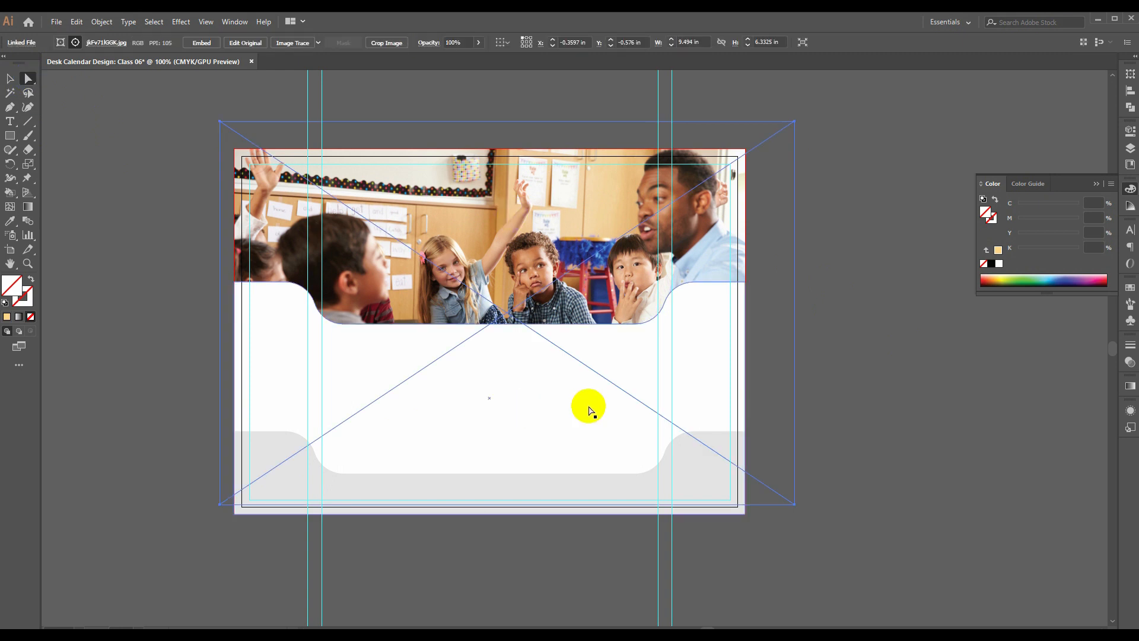
pyautogui.click(9, 79)
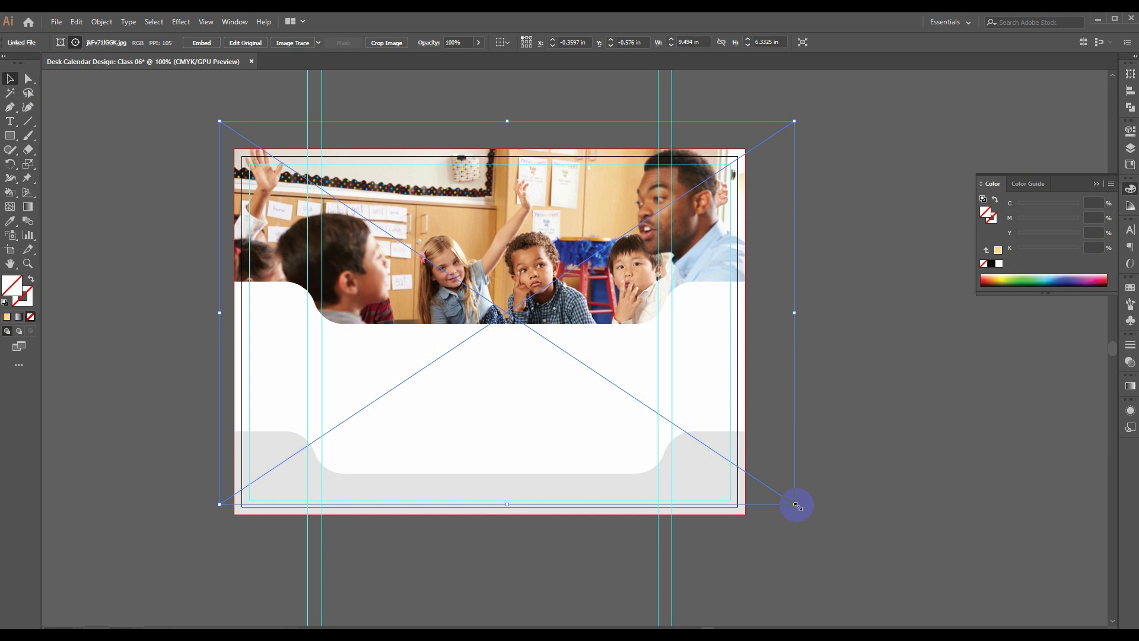
pyautogui.click(612, 283)
pyautogui.moveTo(510, 239)
pyautogui.mouseDown()
pyautogui.moveTo(568, 215)
pyautogui.moveTo(439, 244)
pyautogui.moveTo(596, 219)
pyautogui.moveTo(504, 240)
pyautogui.mouseUp()
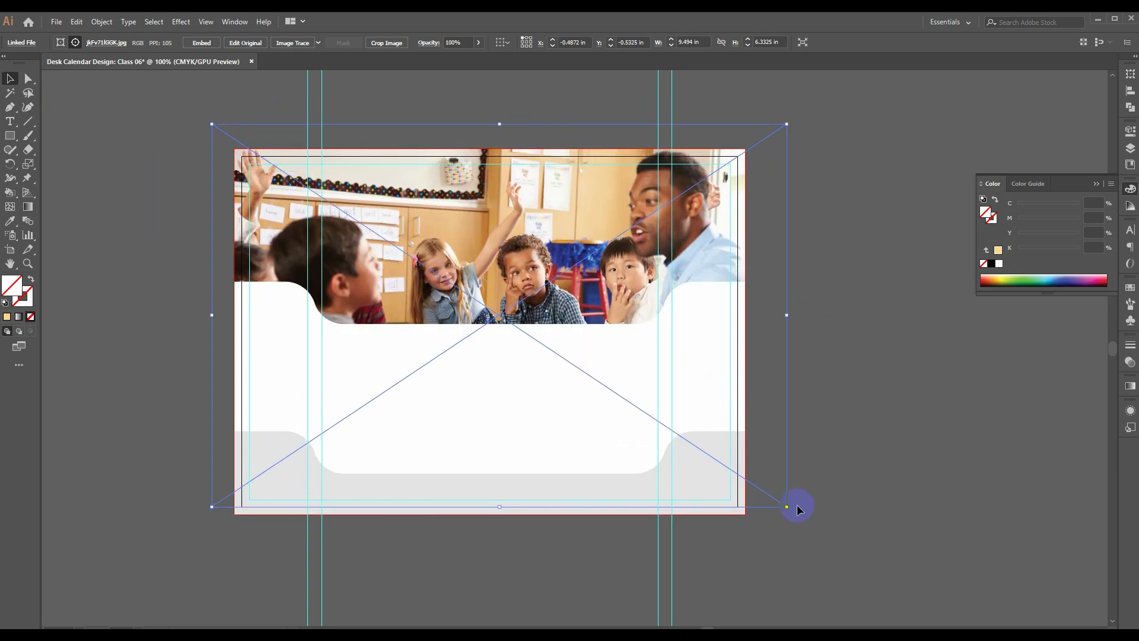
pyautogui.moveTo(787, 507); pyautogui.dragTo(752, 484)
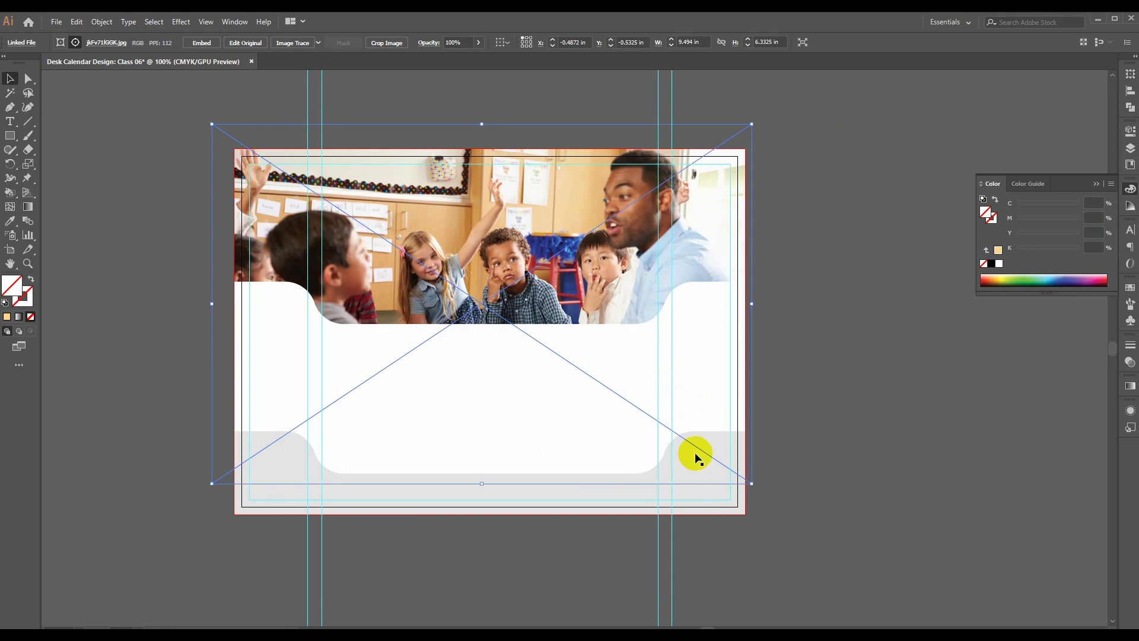
pyautogui.moveTo(212, 483); pyautogui.dragTo(216, 470)
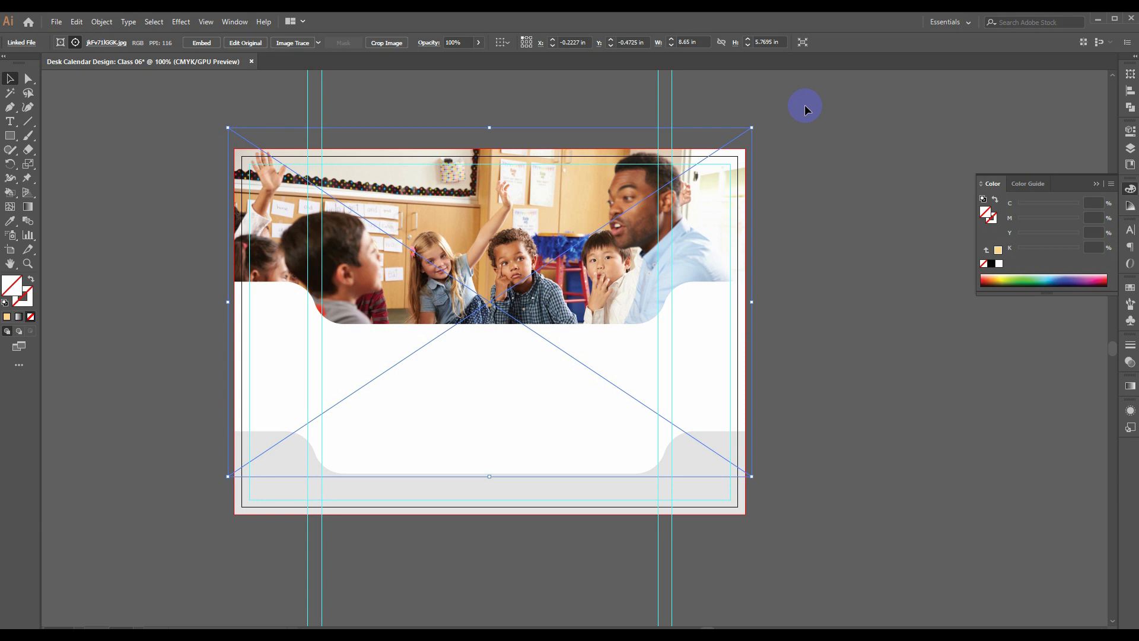
pyautogui.click(874, 294)
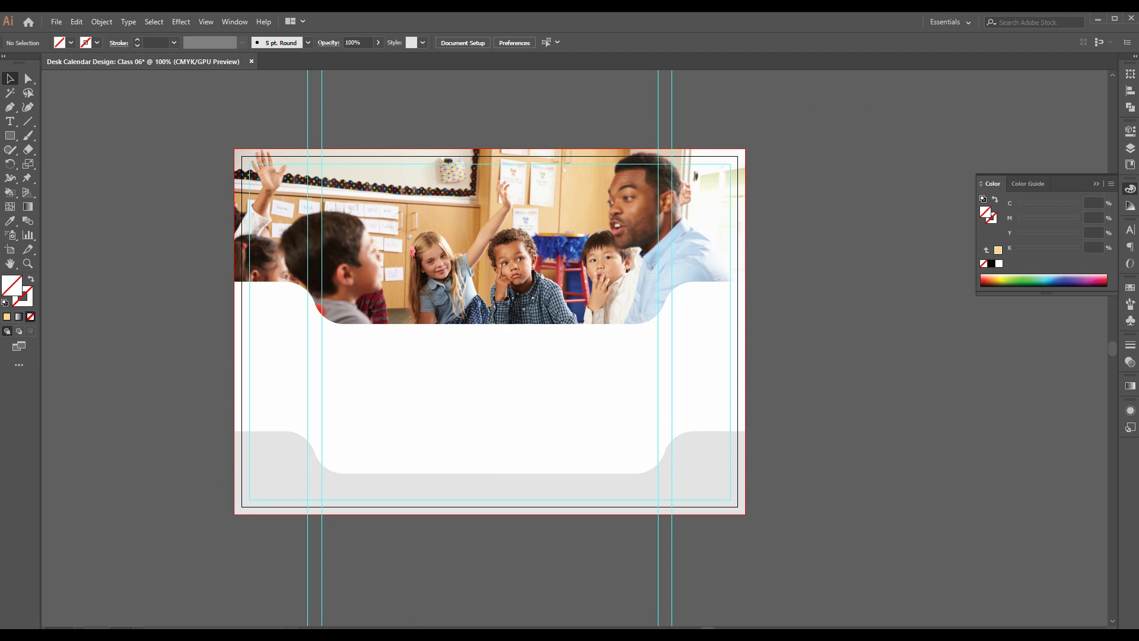
# - Check the date layout in the Calendar.jpg reference, and draw a light-yellow filled rectangle about 6.37 by 4.15 in on the empty canvas beside the artboard
pyautogui.click(420, 639)
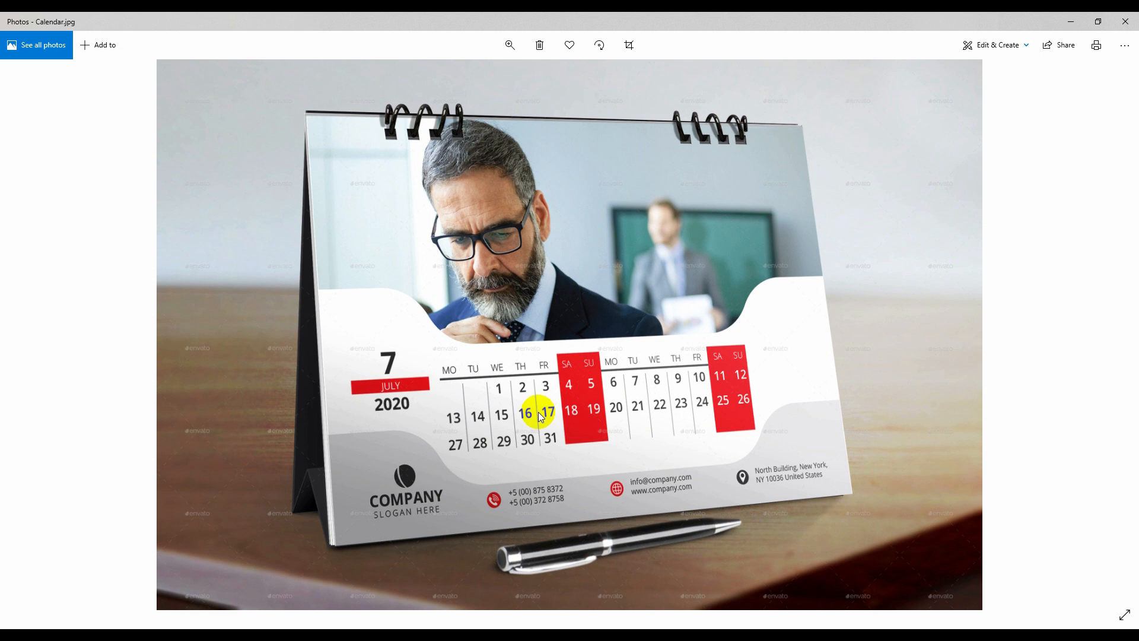
pyautogui.click(389, 639)
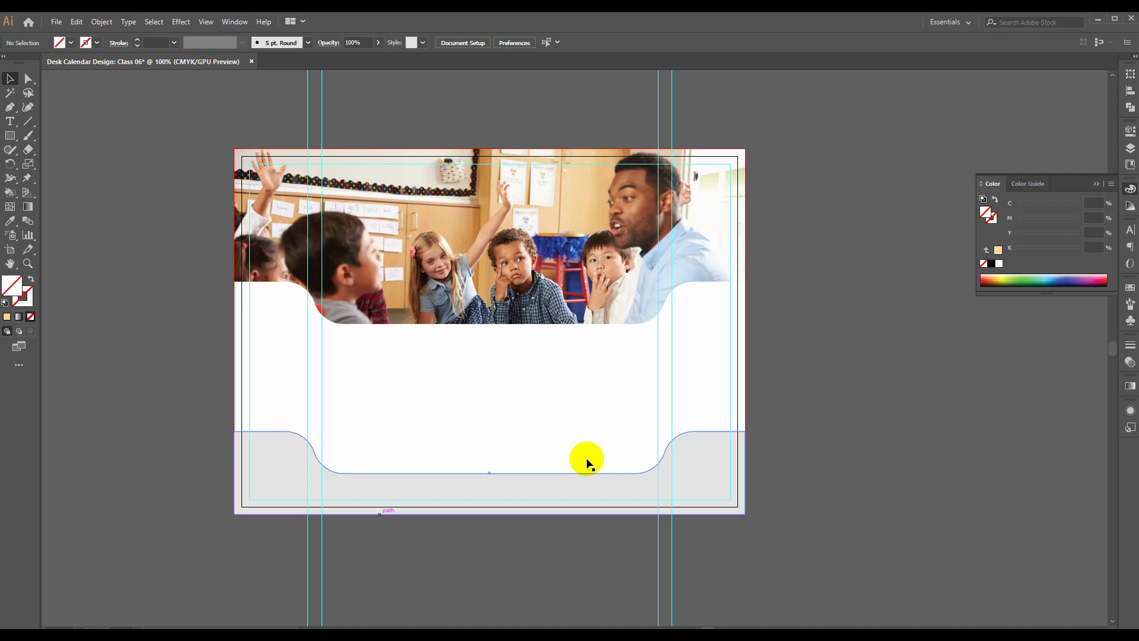
pyautogui.press('space')
pyautogui.moveTo(150, 320); pyautogui.dragTo(412, 328)
pyautogui.moveTo(341, 327); pyautogui.dragTo(346, 359)
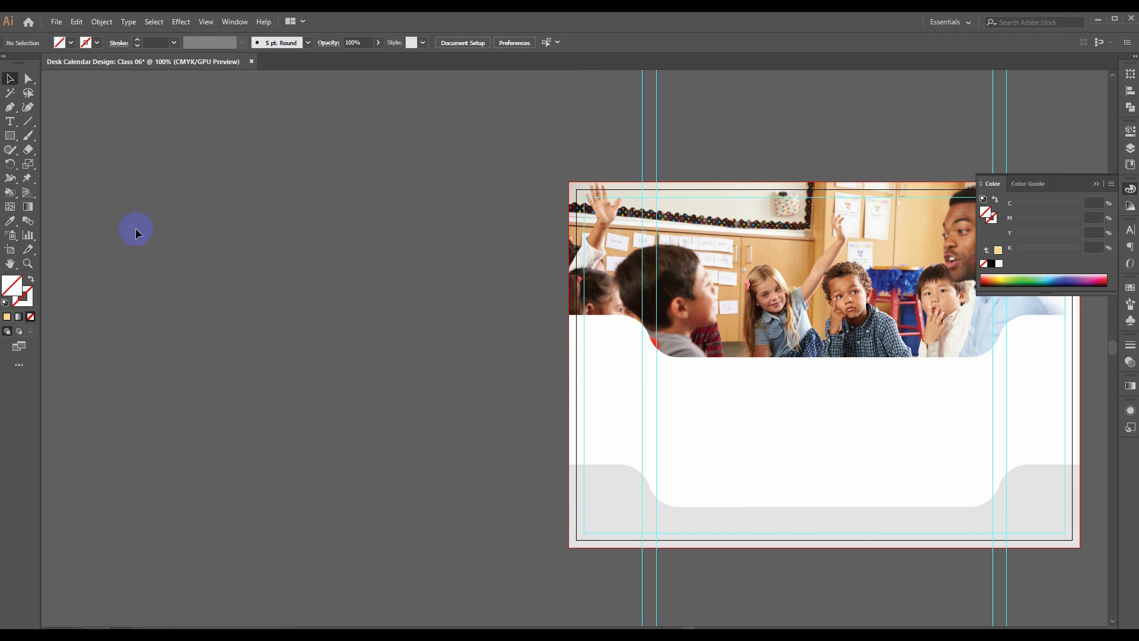
pyautogui.moveTo(137, 208); pyautogui.dragTo(142, 204)
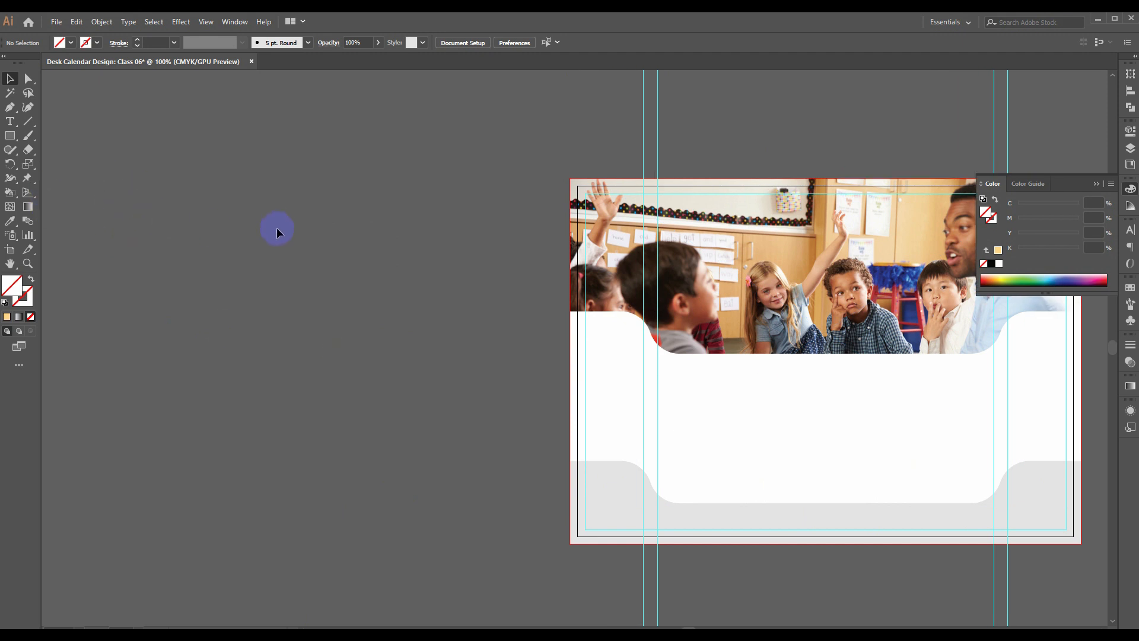
pyautogui.press('space')
pyautogui.moveTo(241, 242); pyautogui.dragTo(266, 235)
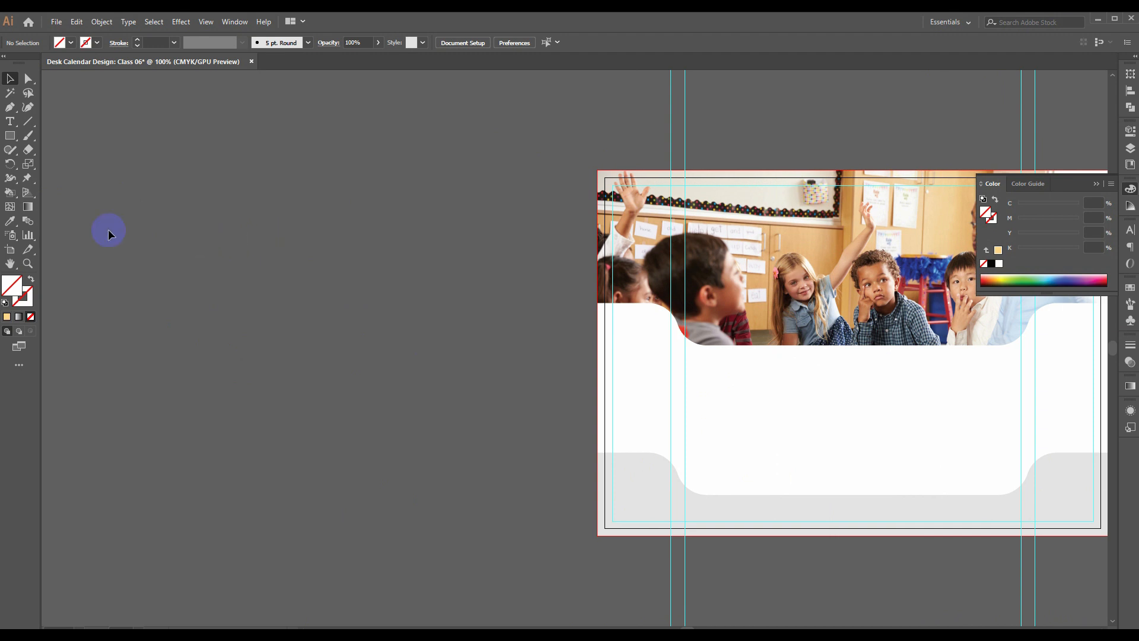
pyautogui.click(9, 140)
pyautogui.moveTo(155, 244); pyautogui.dragTo(538, 492)
pyautogui.press('space')
pyautogui.moveTo(404, 465); pyautogui.dragTo(530, 474)
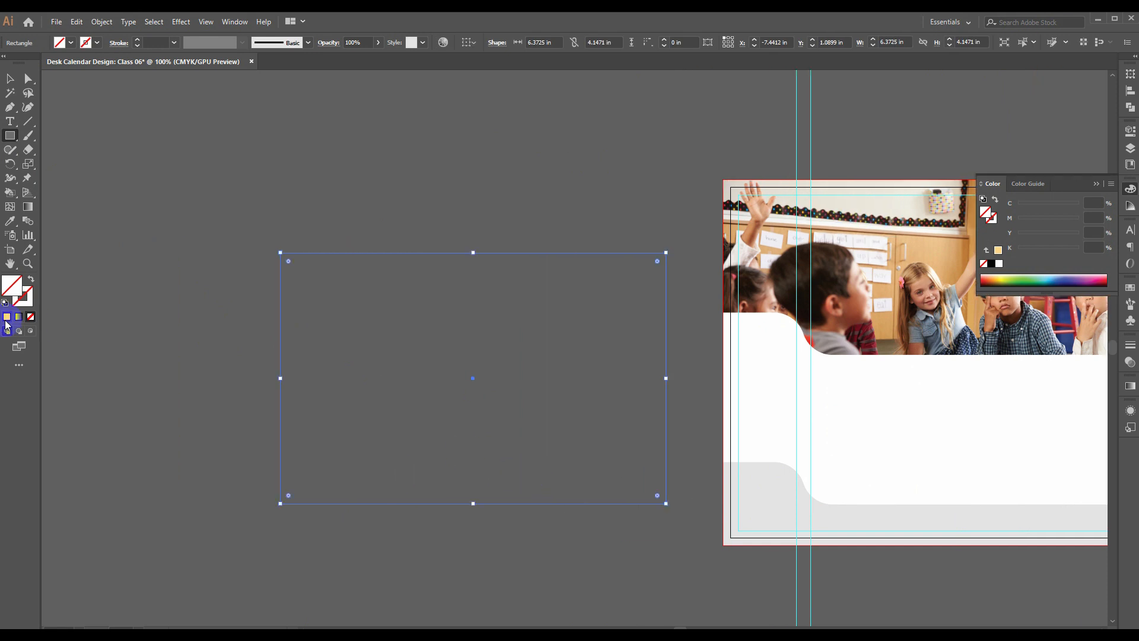
pyautogui.click(7, 319)
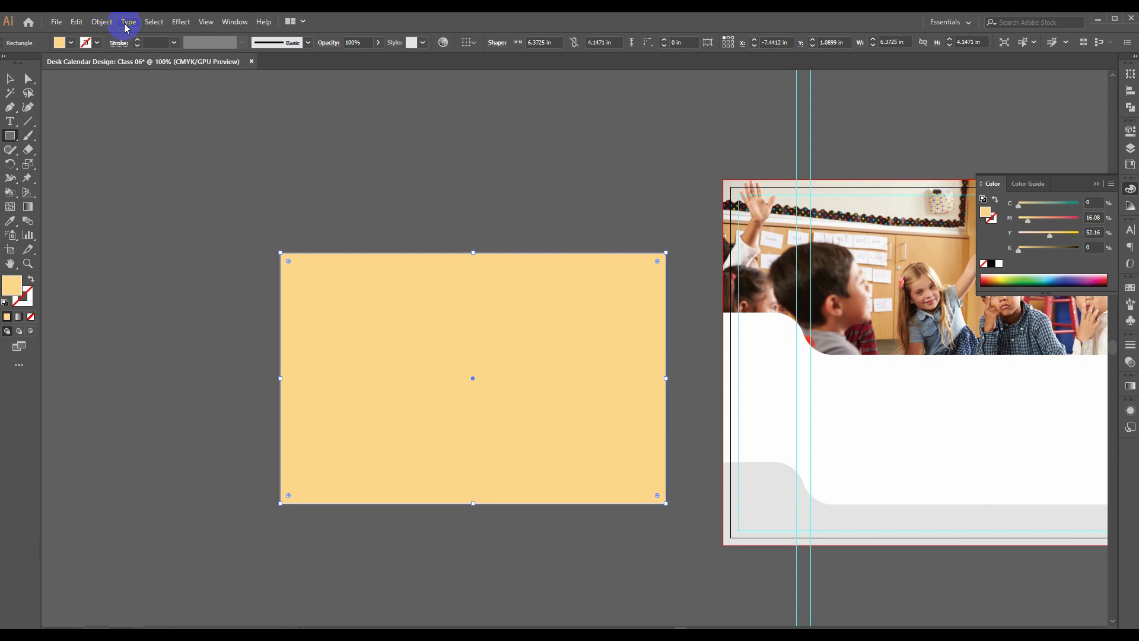
# - Set up Split Into Grid for the yellow rectangle with preview on, 6 rows and 7 columns
pyautogui.click(104, 24)
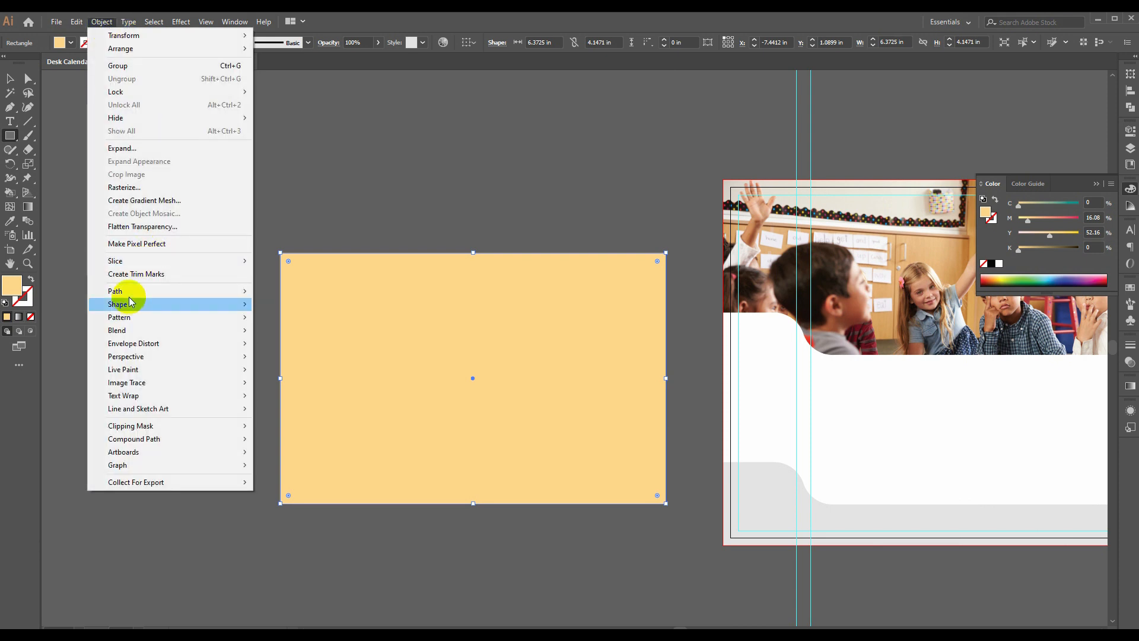
pyautogui.moveTo(178, 291)
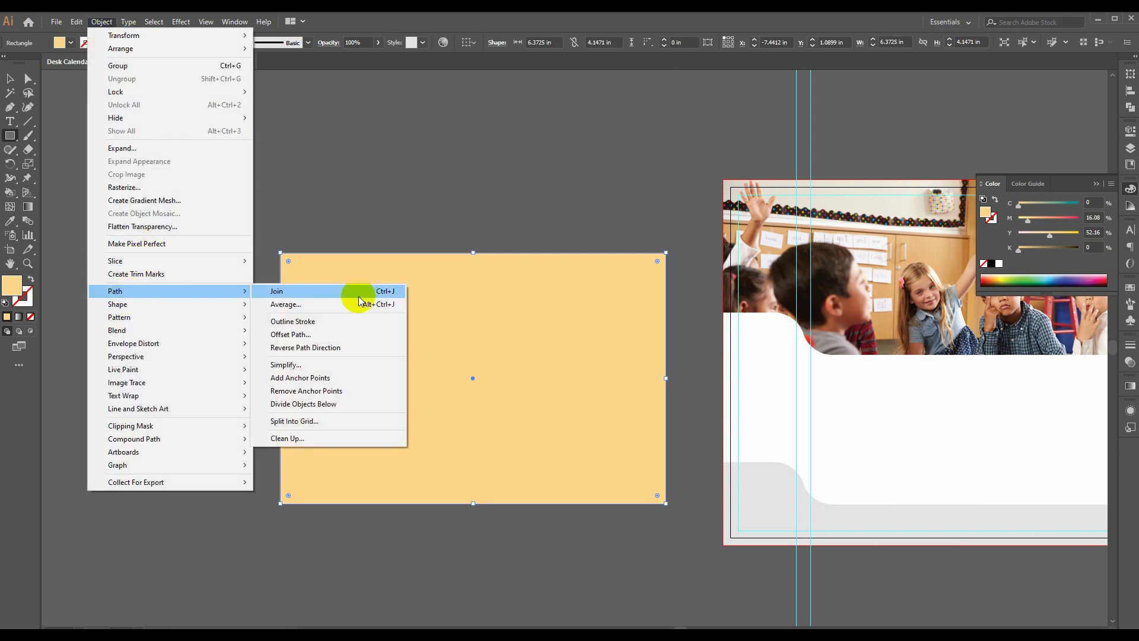
pyautogui.click(310, 421)
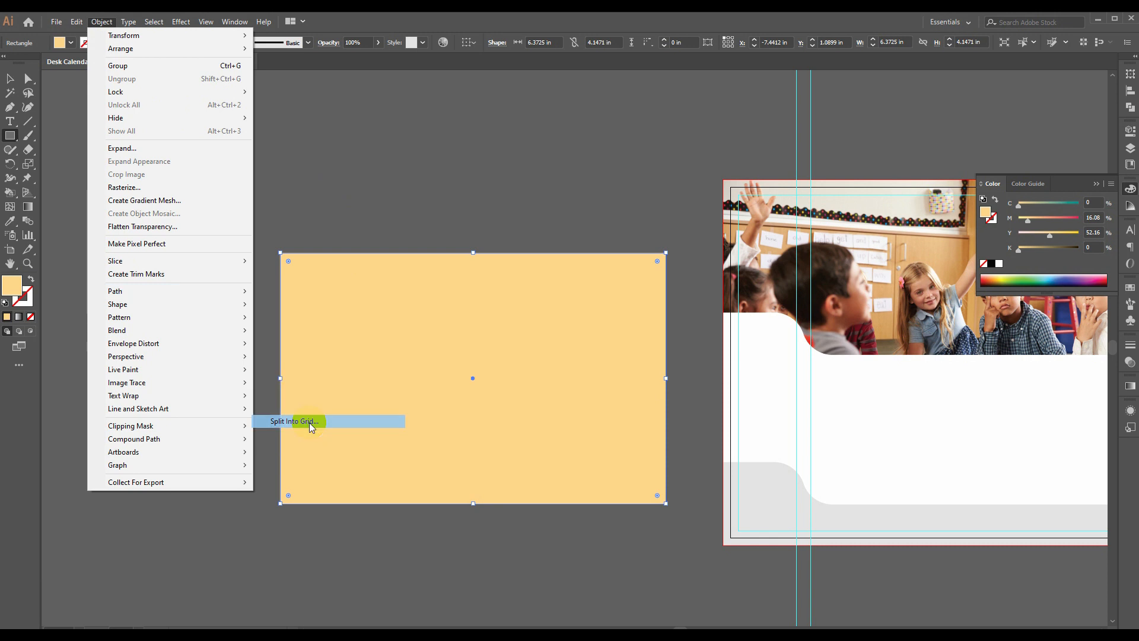
pyautogui.moveTo(503, 101)
pyautogui.mouseDown()
pyautogui.moveTo(514, 91)
pyautogui.moveTo(492, 95)
pyautogui.mouseUp()
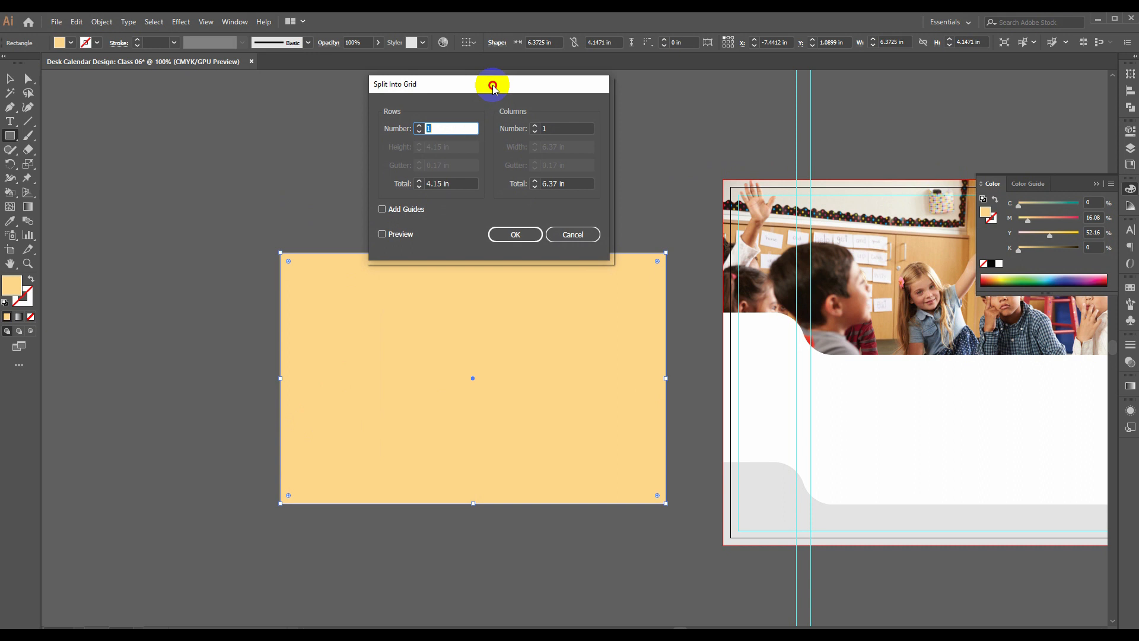
pyautogui.click(381, 234)
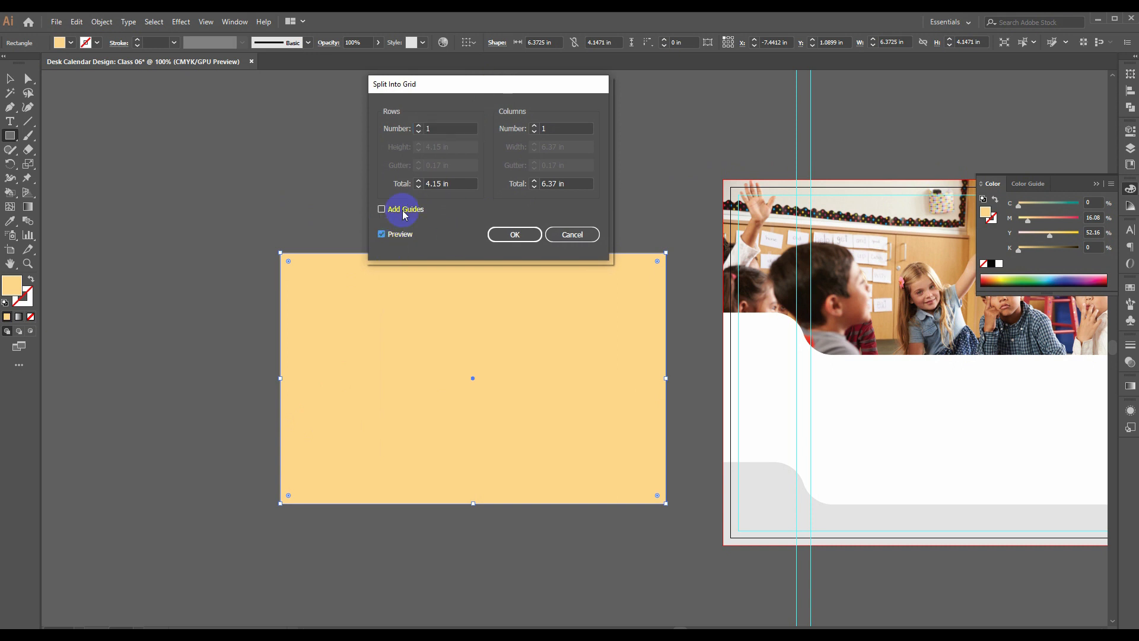
pyautogui.click(445, 128)
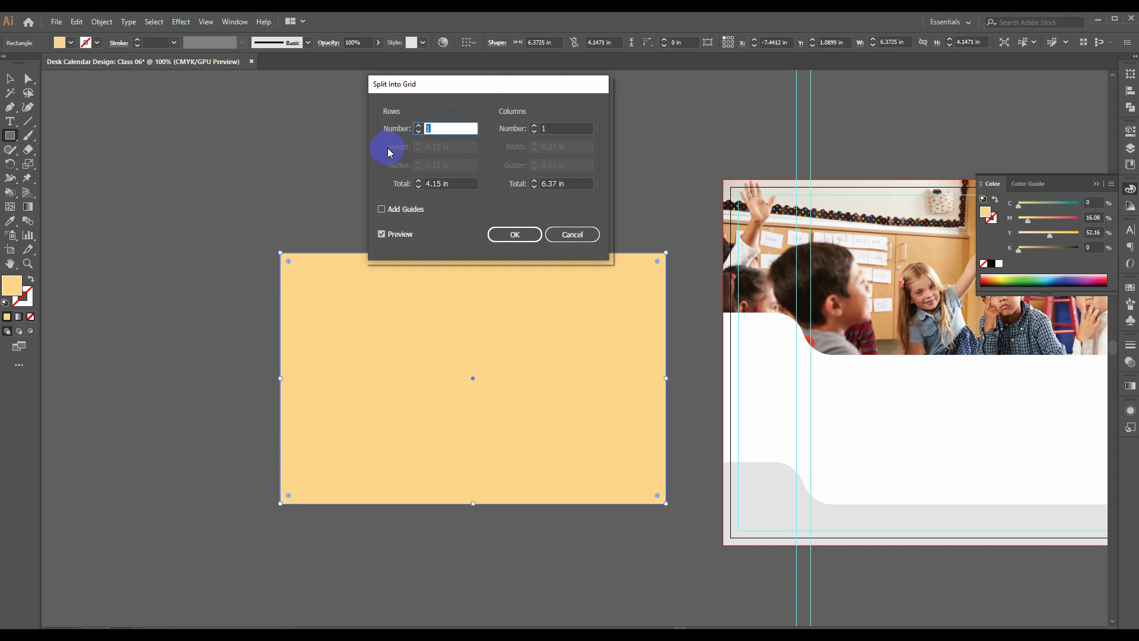
pyautogui.write('6')
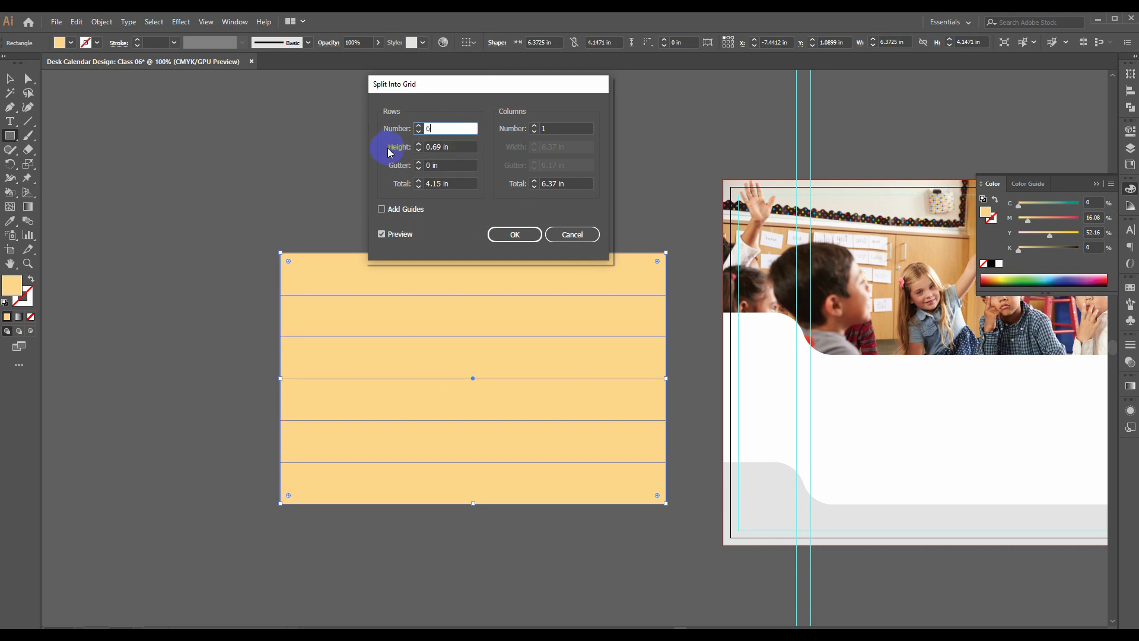
pyautogui.press('Tab')
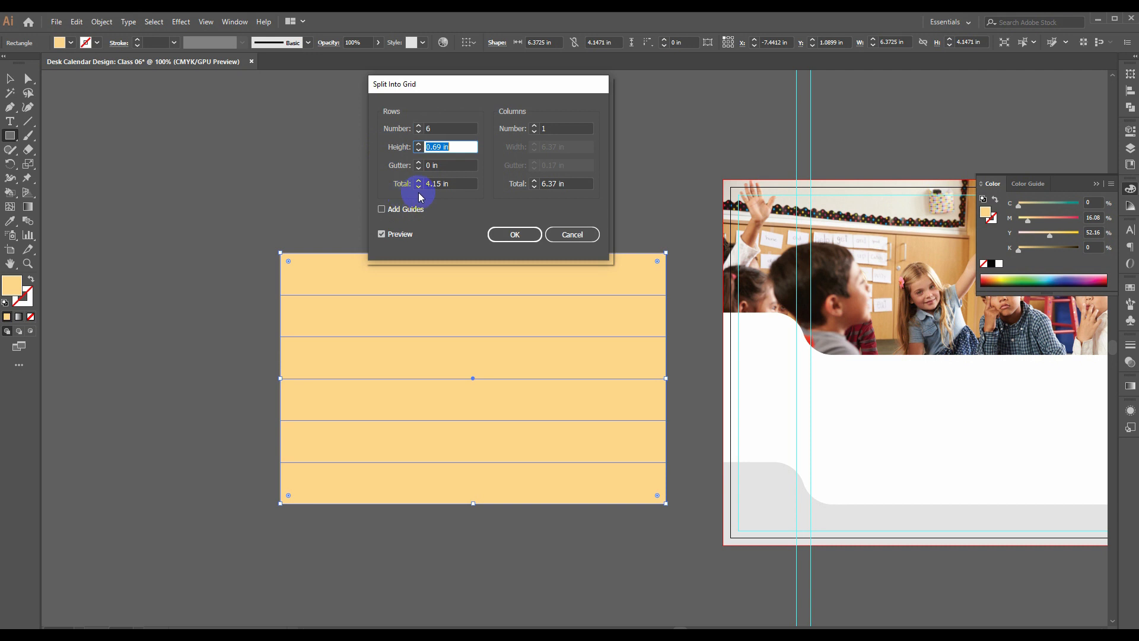
pyautogui.click(563, 128)
pyautogui.write('7')
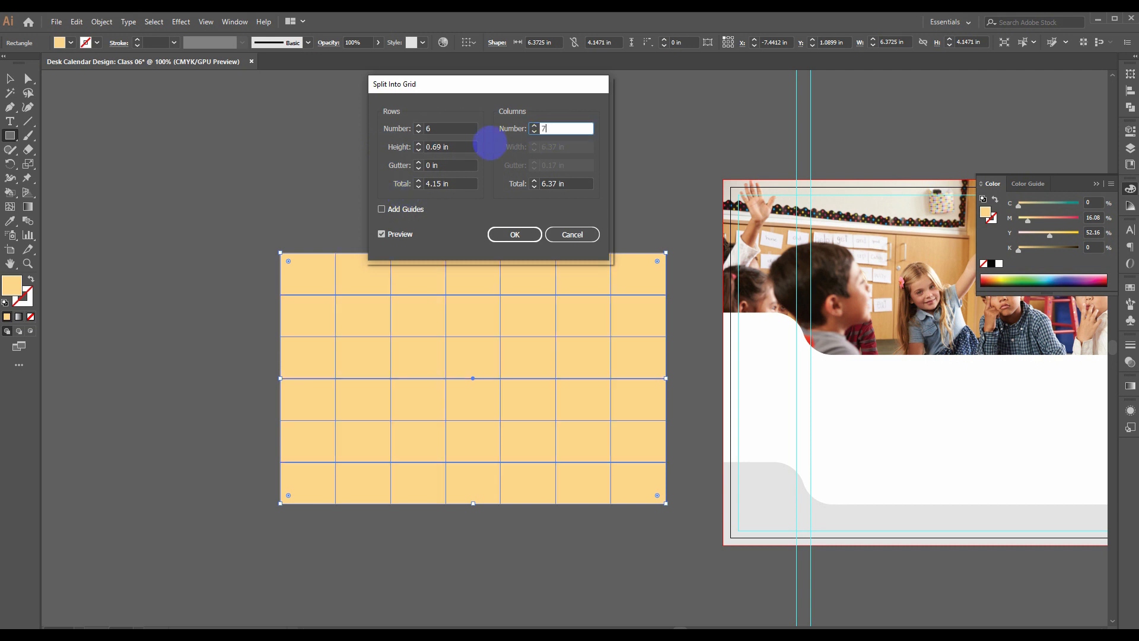
pyautogui.press('Tab')
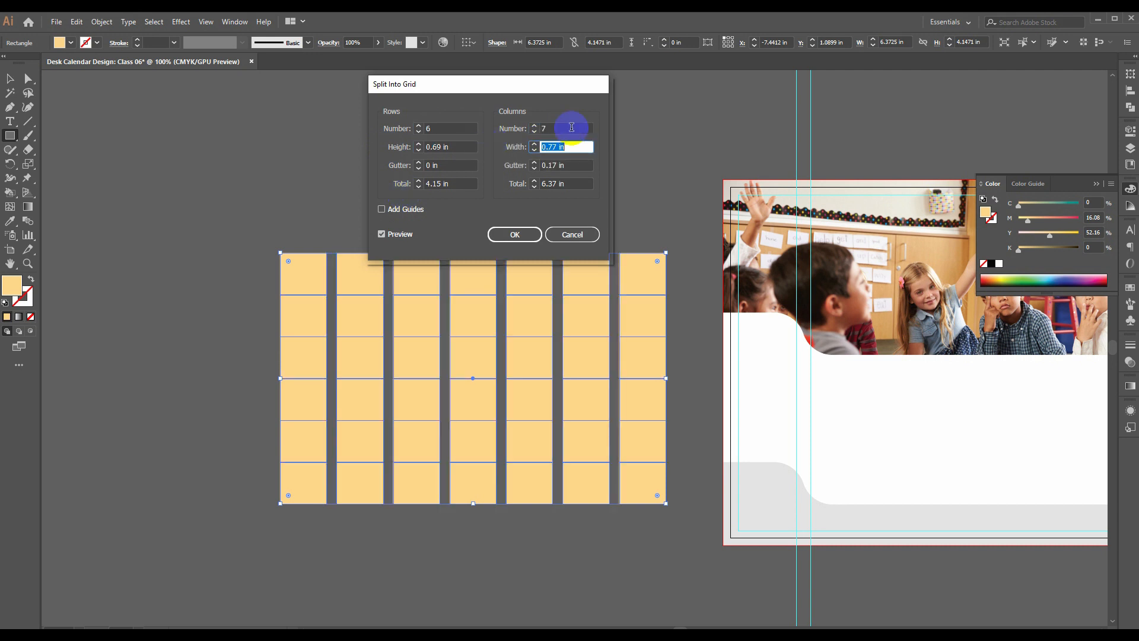
pyautogui.doubleClick(553, 130)
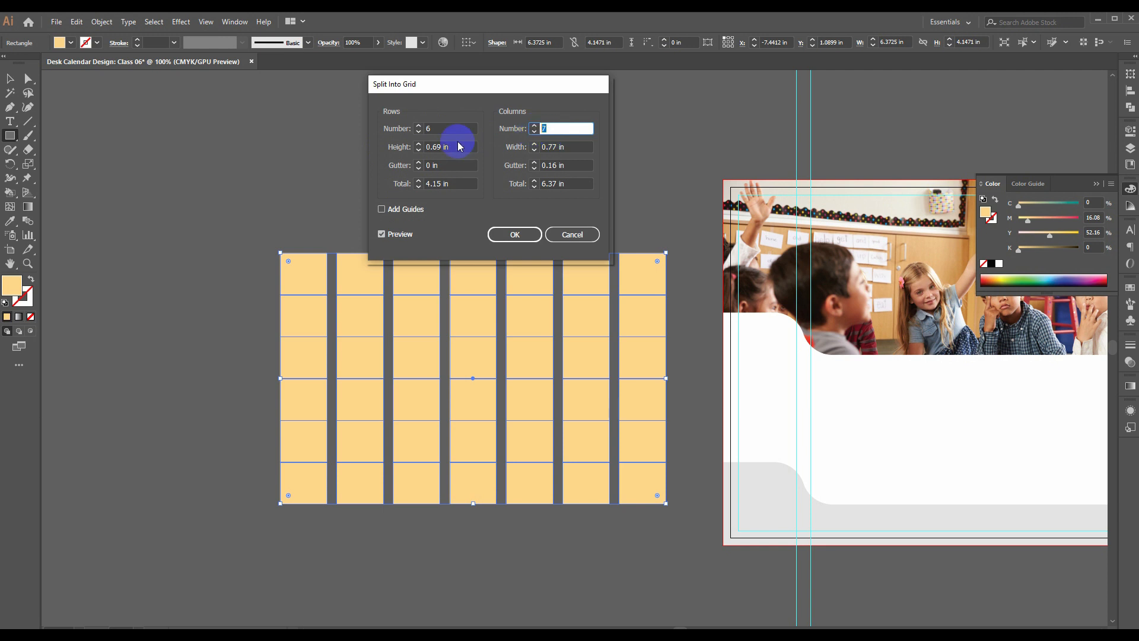
pyautogui.doubleClick(441, 128)
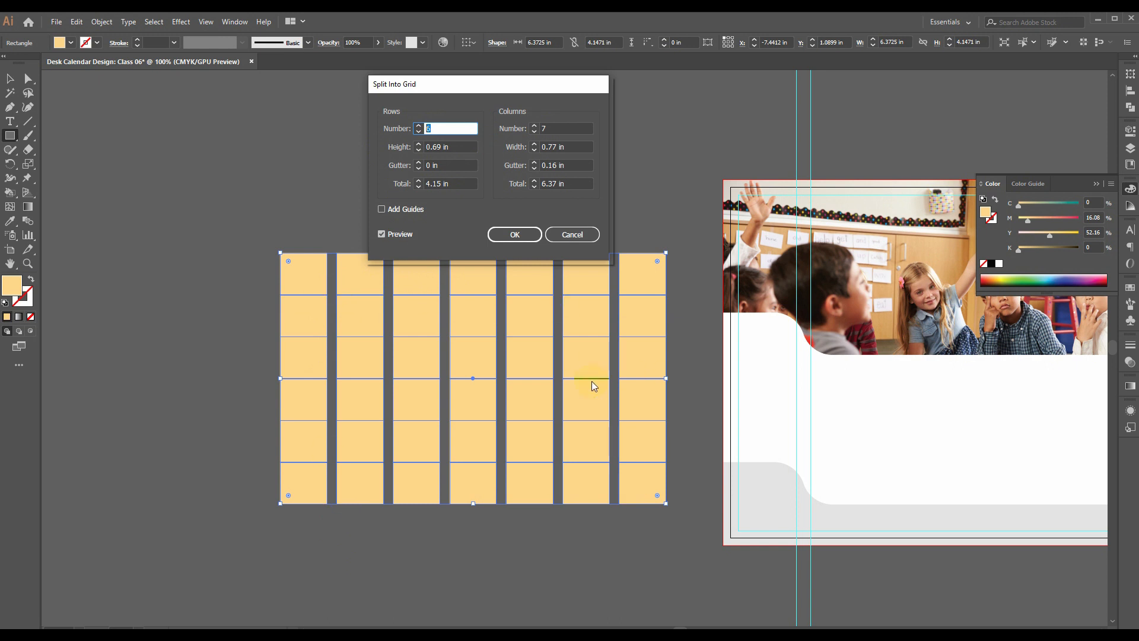
# - Try a 0.02 in gutter between the rows of the split grid
pyautogui.click(449, 164)
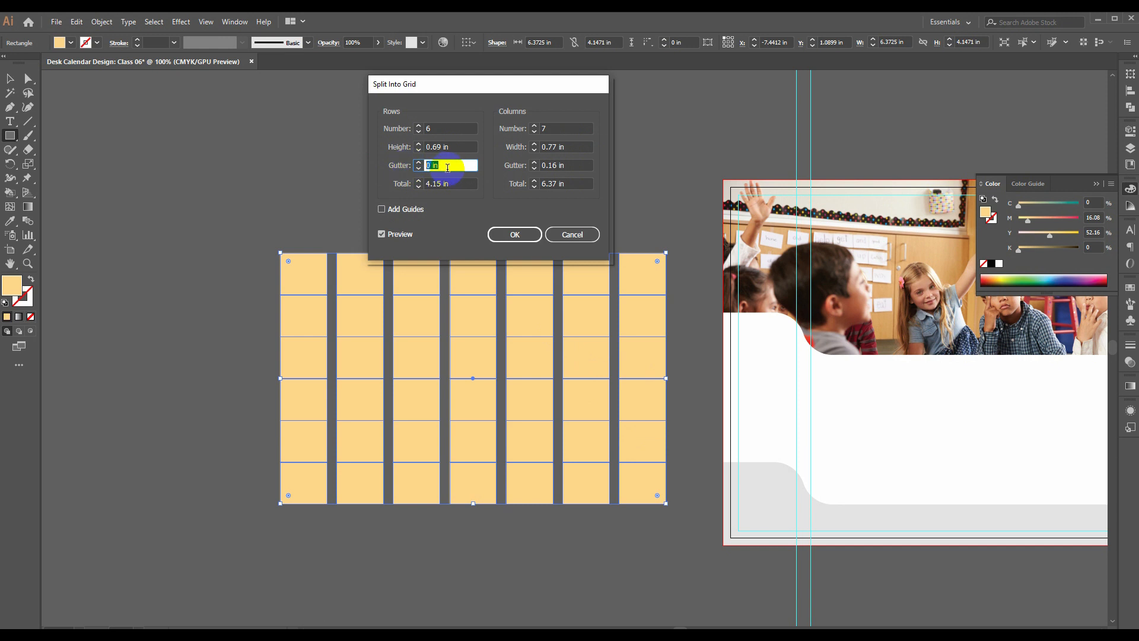
pyautogui.write('0')
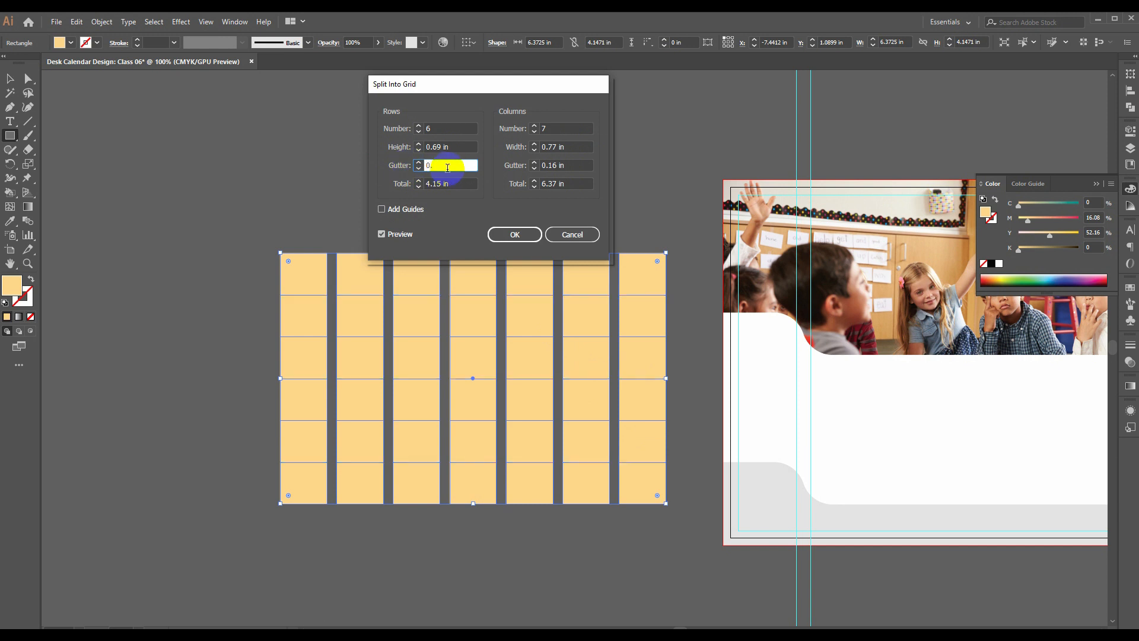
pyautogui.write('.02')
pyautogui.press('Tab')
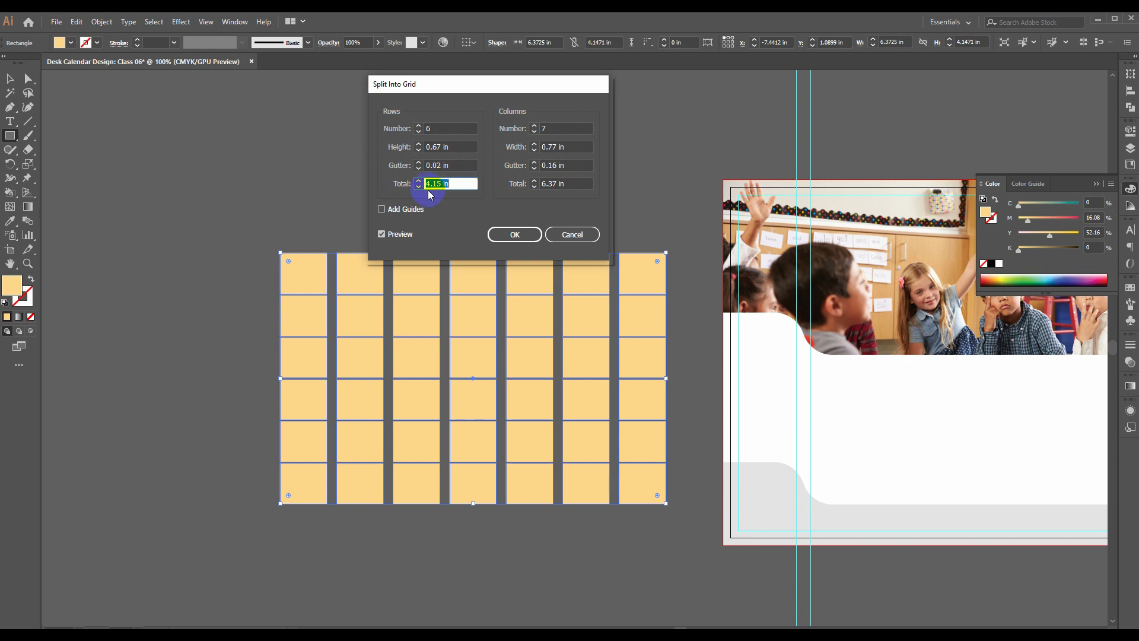
# - Set the row gutter of the split grid to 0.05 in
pyautogui.click(458, 168)
pyautogui.doubleClick(457, 168)
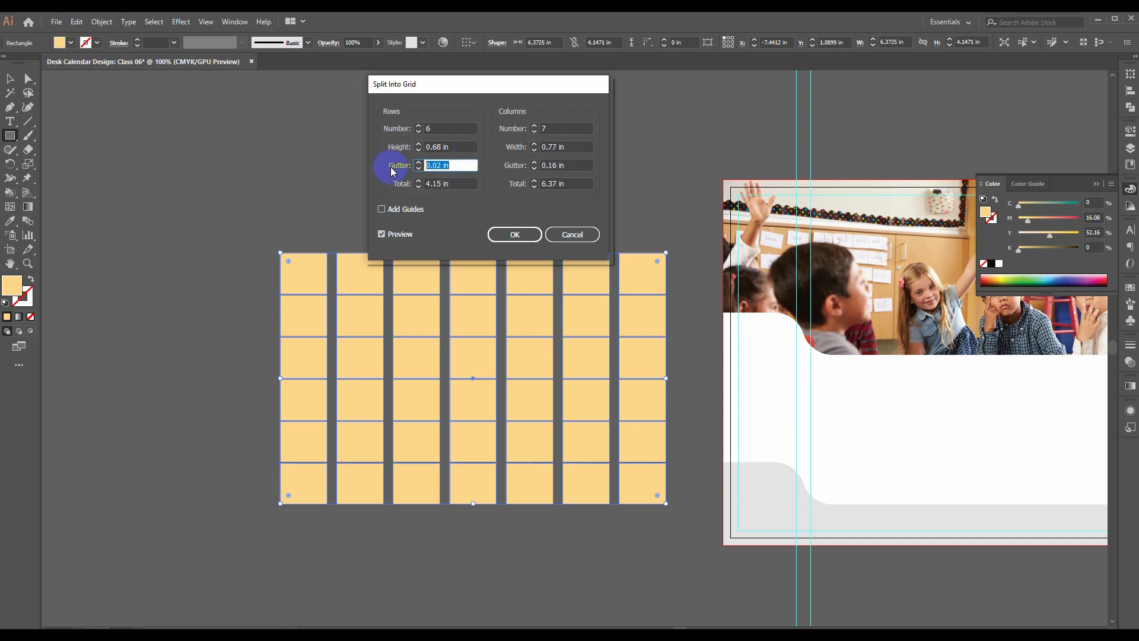
pyautogui.write('0.05')
pyautogui.press('Tab')
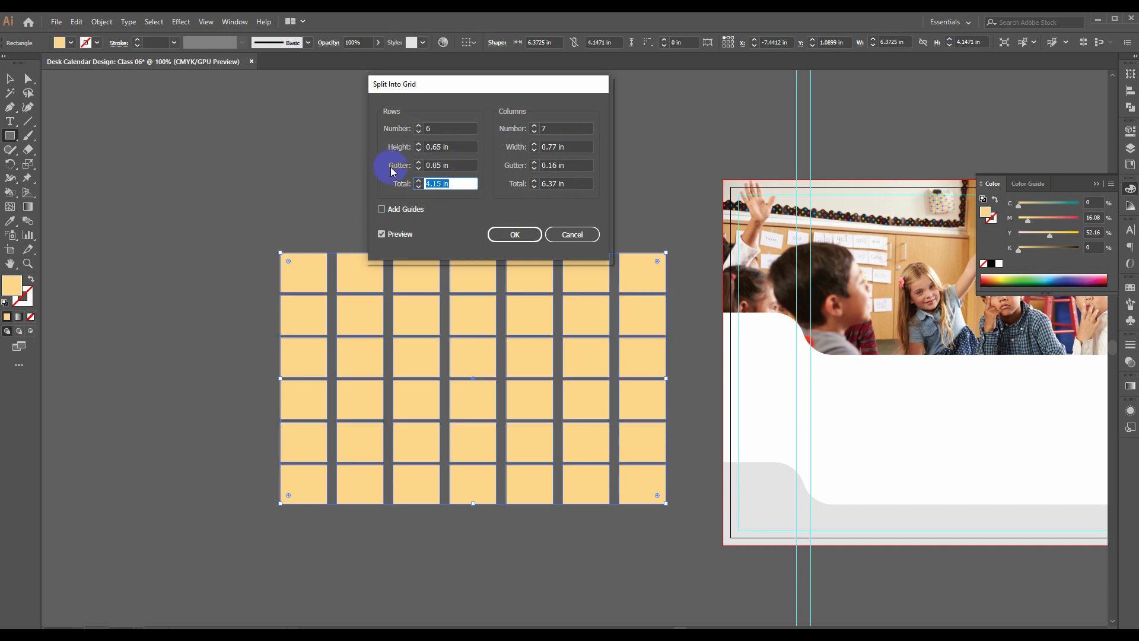
pyautogui.doubleClick(451, 164)
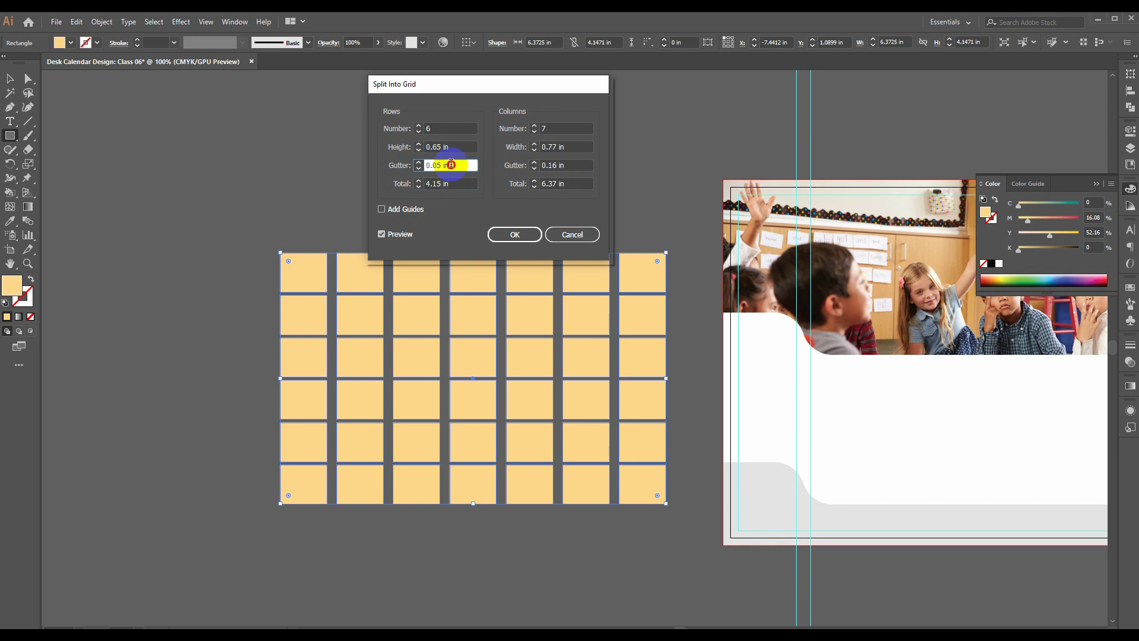
# - Set the column gutter to 0.05 in and apply the grid split to the yellow rectangle
pyautogui.doubleClick(576, 166)
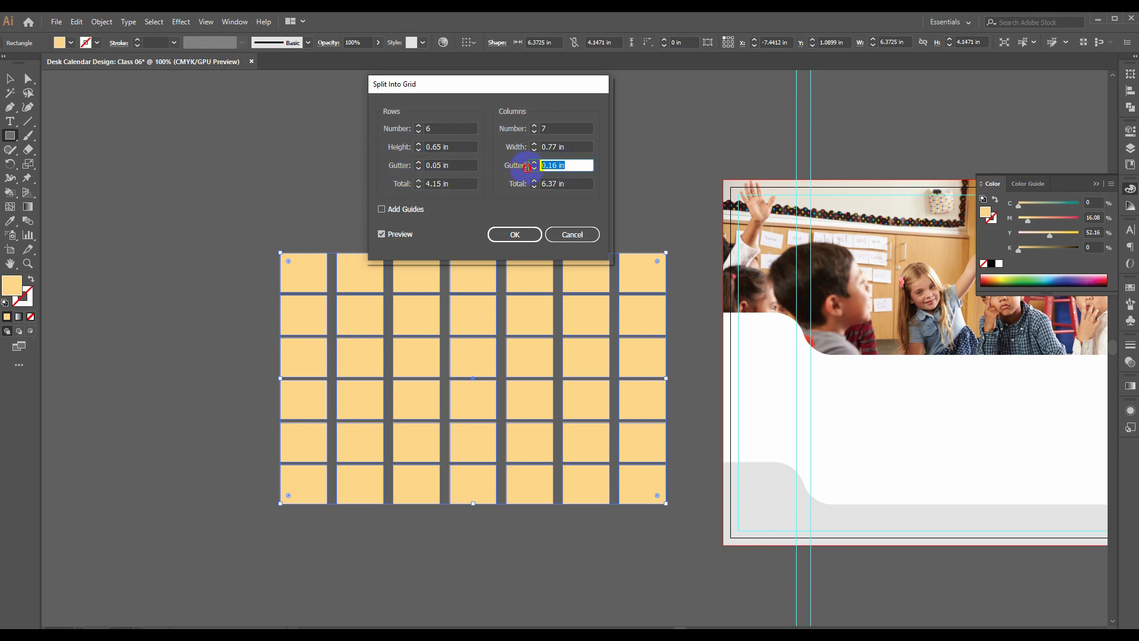
pyautogui.write('0.0')
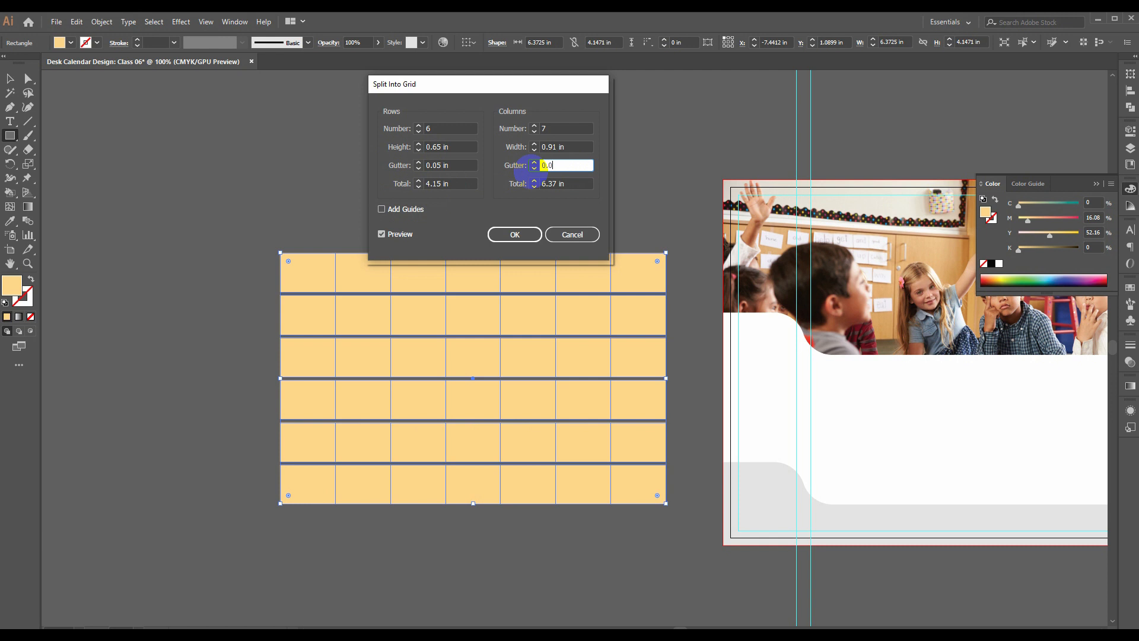
pyautogui.write('5')
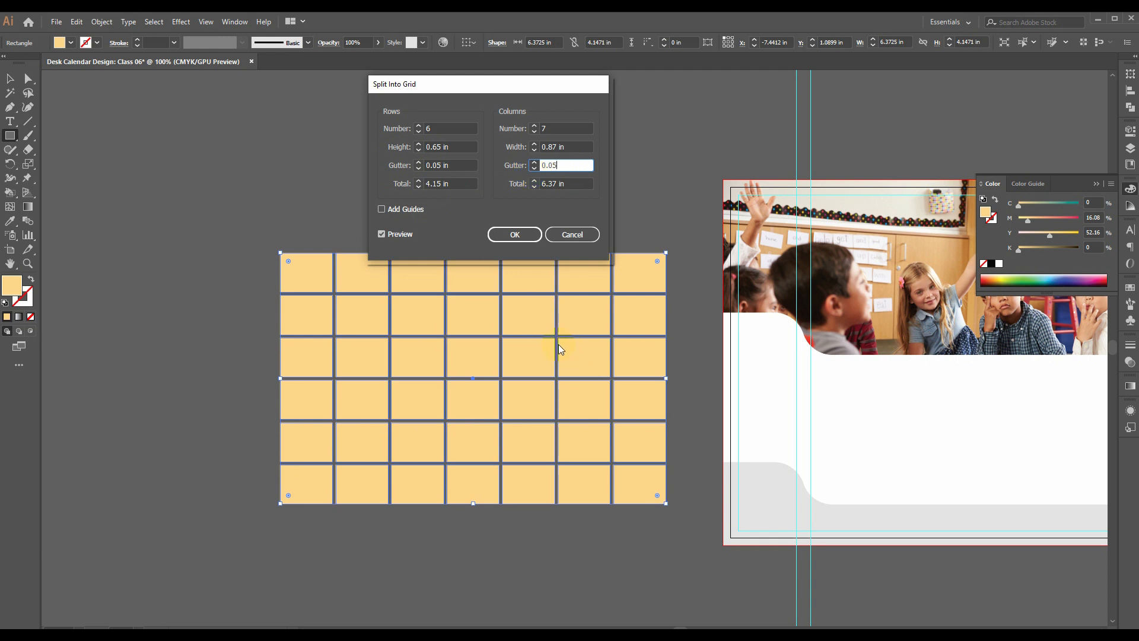
pyautogui.click(525, 236)
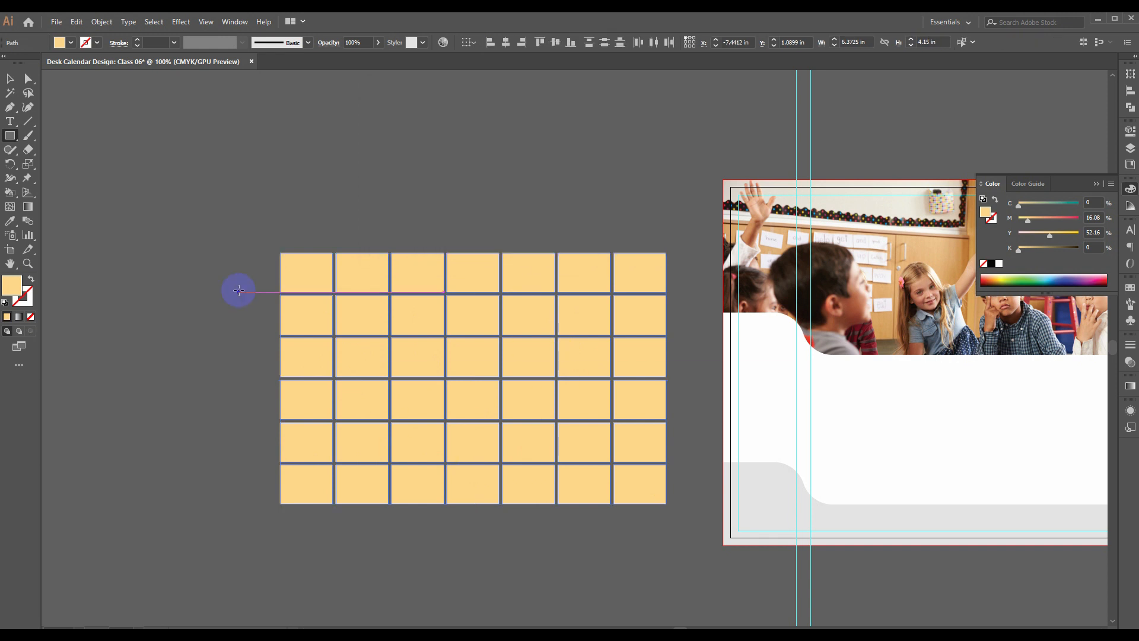
# - Select all the yellow grid cells and switch to direct selection of their corner points
pyautogui.click(9, 79)
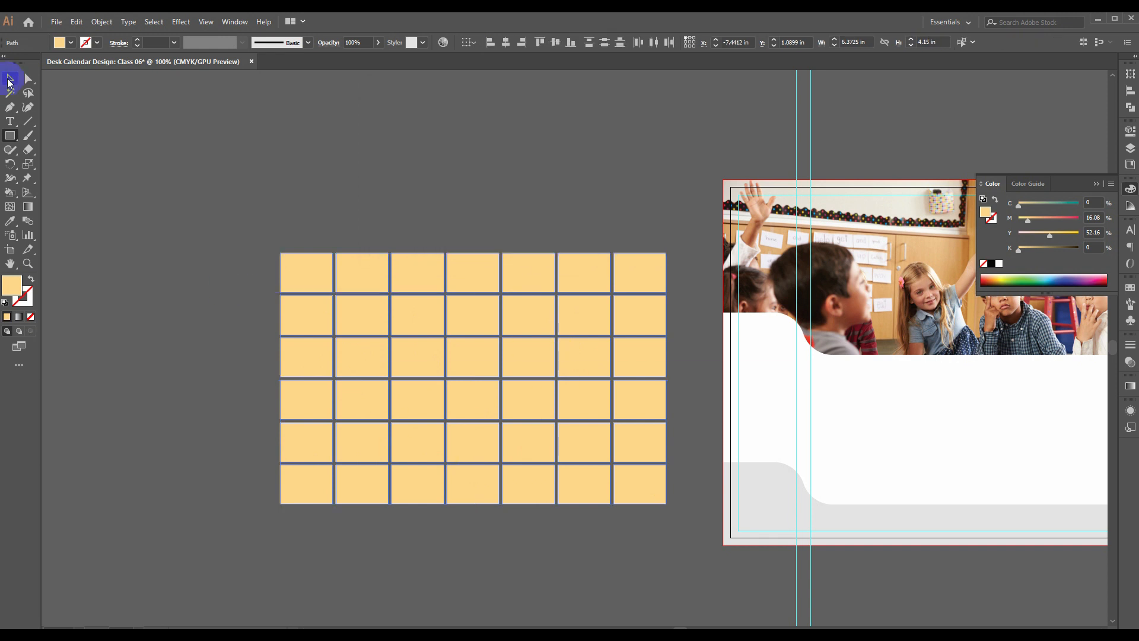
pyautogui.click(349, 203)
pyautogui.moveTo(350, 204); pyautogui.dragTo(312, 183)
pyautogui.moveTo(187, 209); pyautogui.dragTo(639, 528)
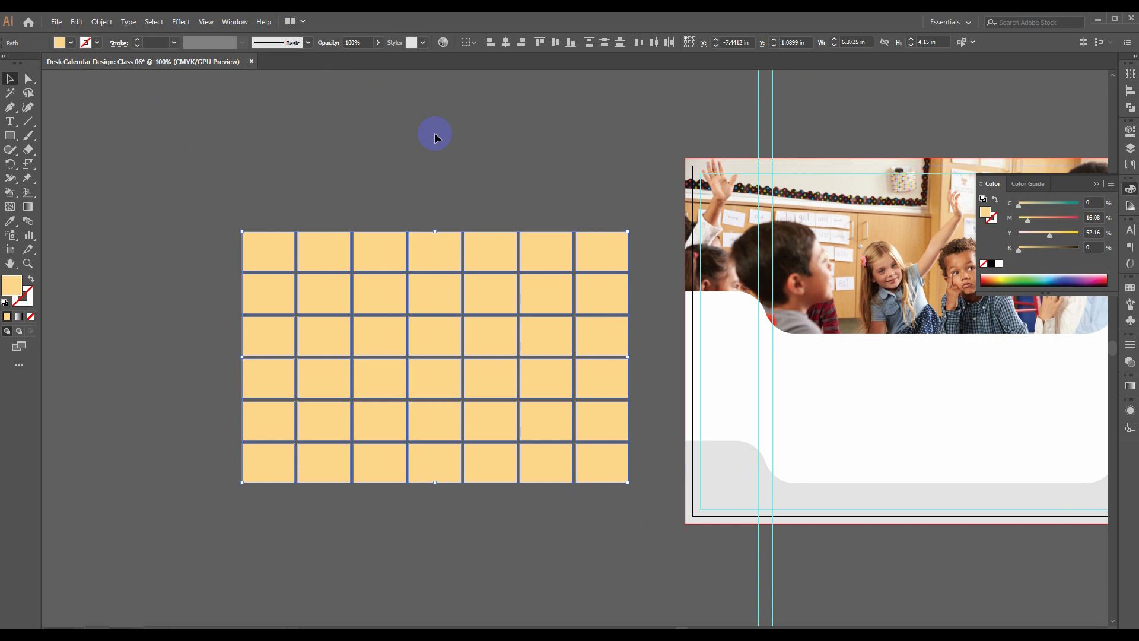
pyautogui.click(1130, 131)
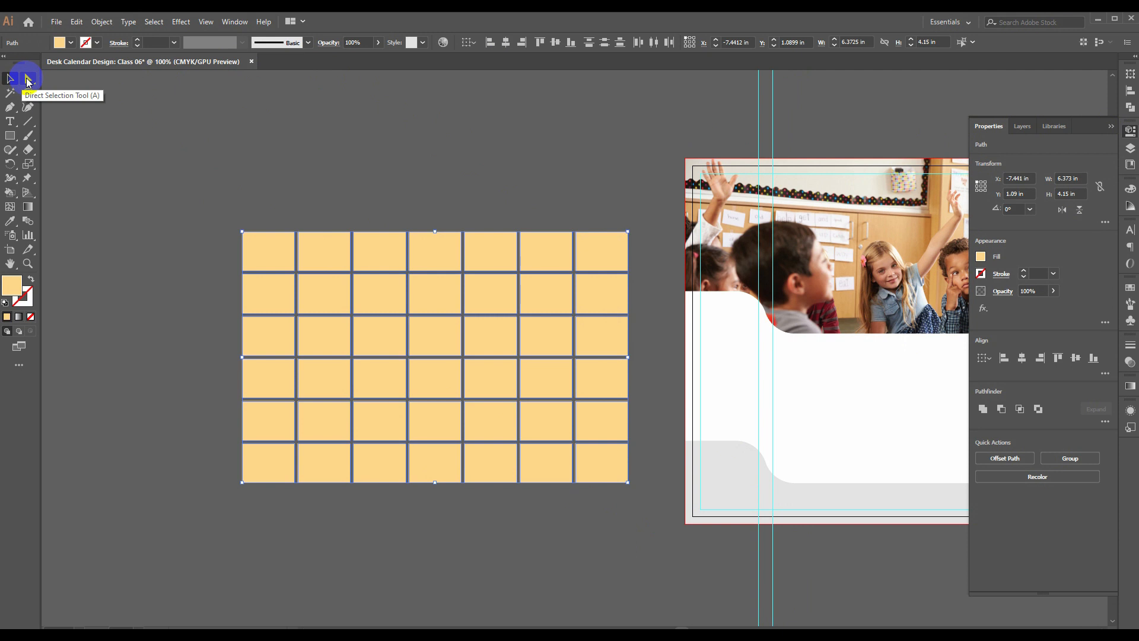
pyautogui.click(28, 79)
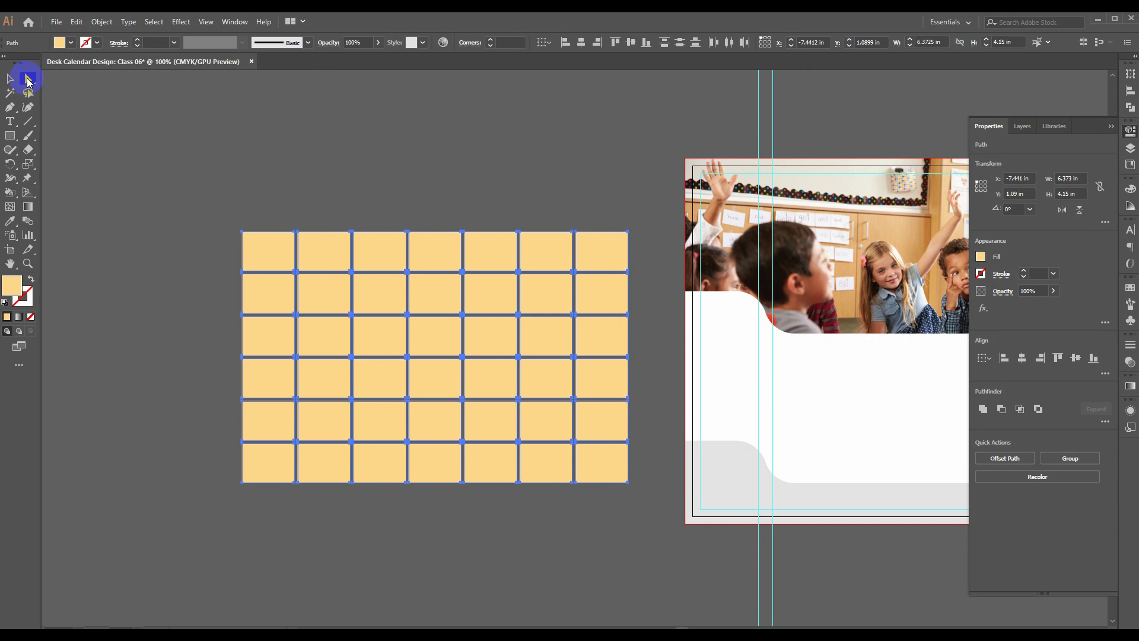
# - Try a 0.5 in corner radius on all grid cells, followed by a much smaller radius
pyautogui.click(508, 42)
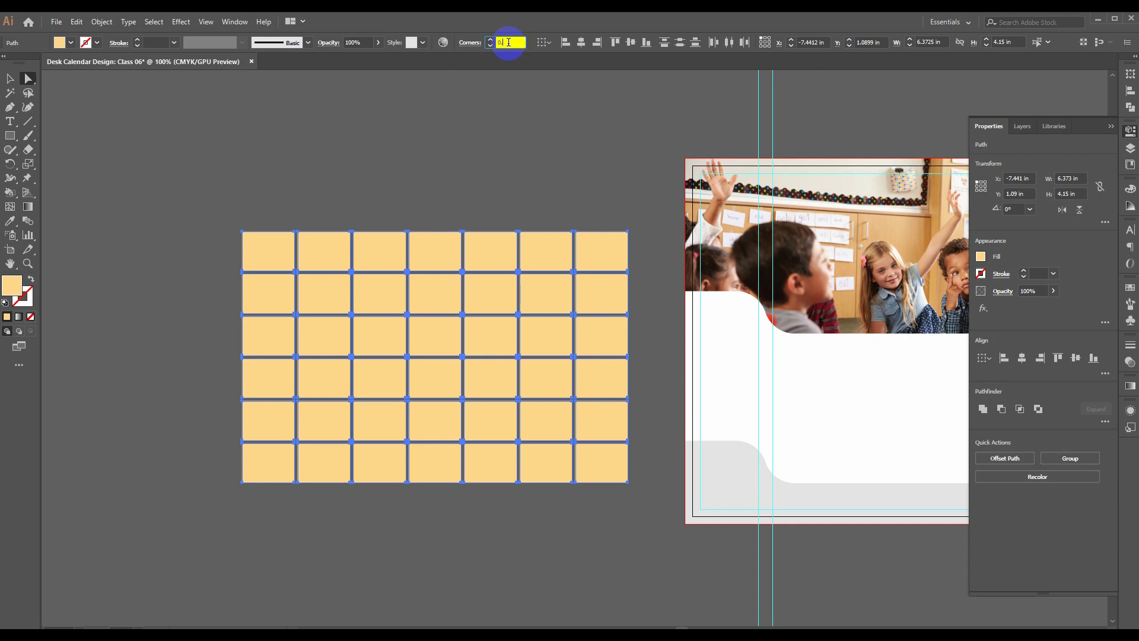
pyautogui.write('5')
pyautogui.press('Return')
pyautogui.click(520, 43)
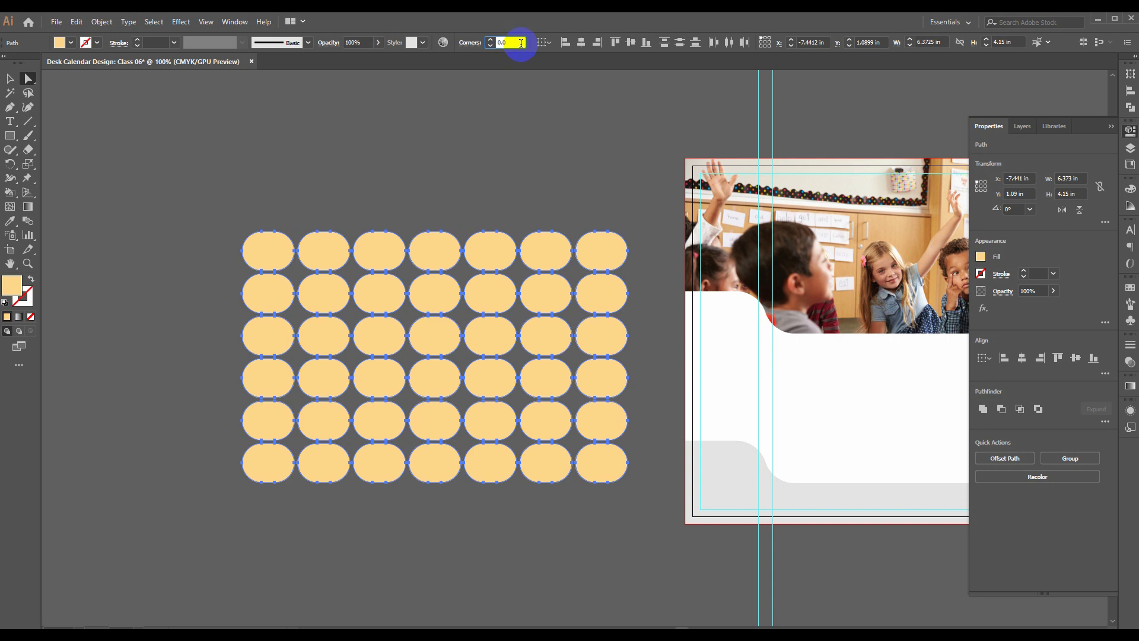
pyautogui.press('Return')
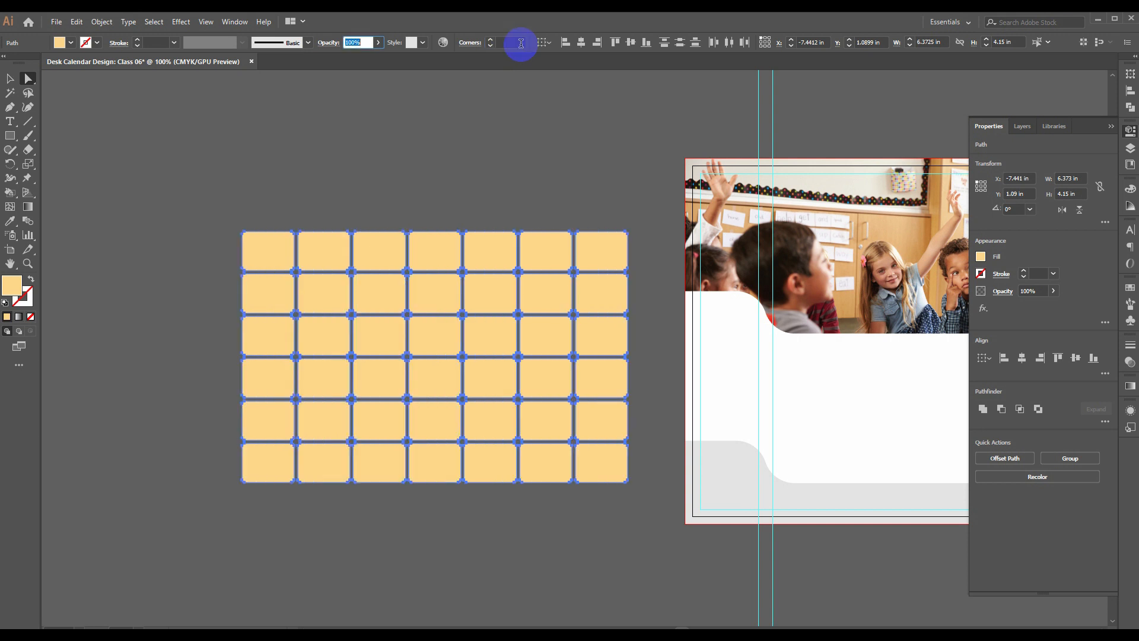
# - Set the corner radius of all grid cells to 0.1 in and deselect the grid
pyautogui.click(504, 41)
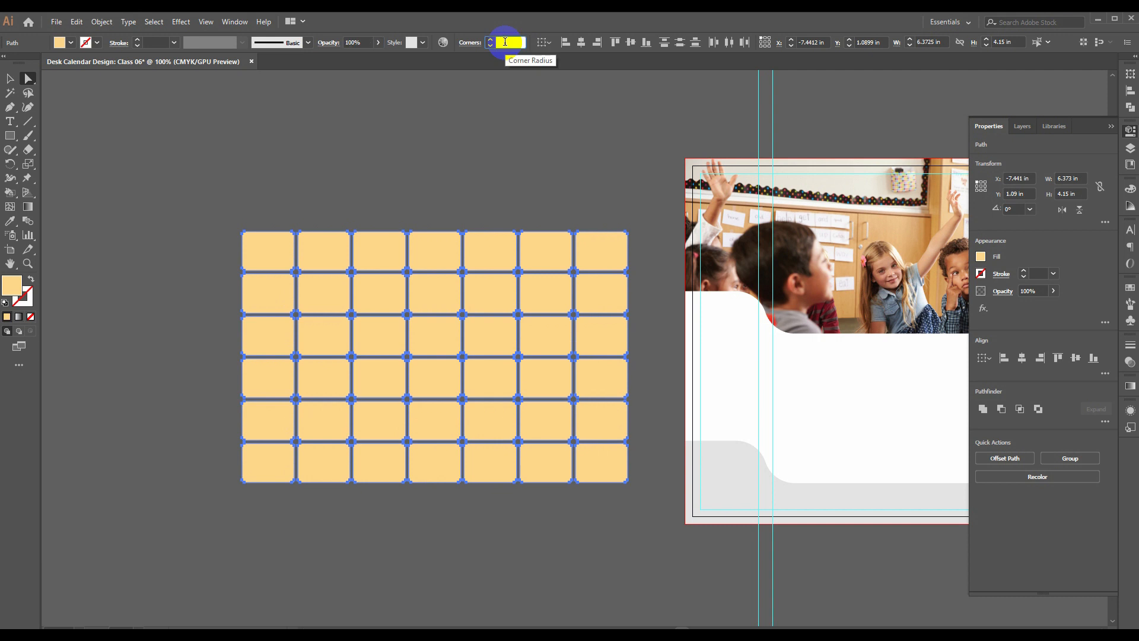
pyautogui.write('0.1')
pyautogui.press('Return')
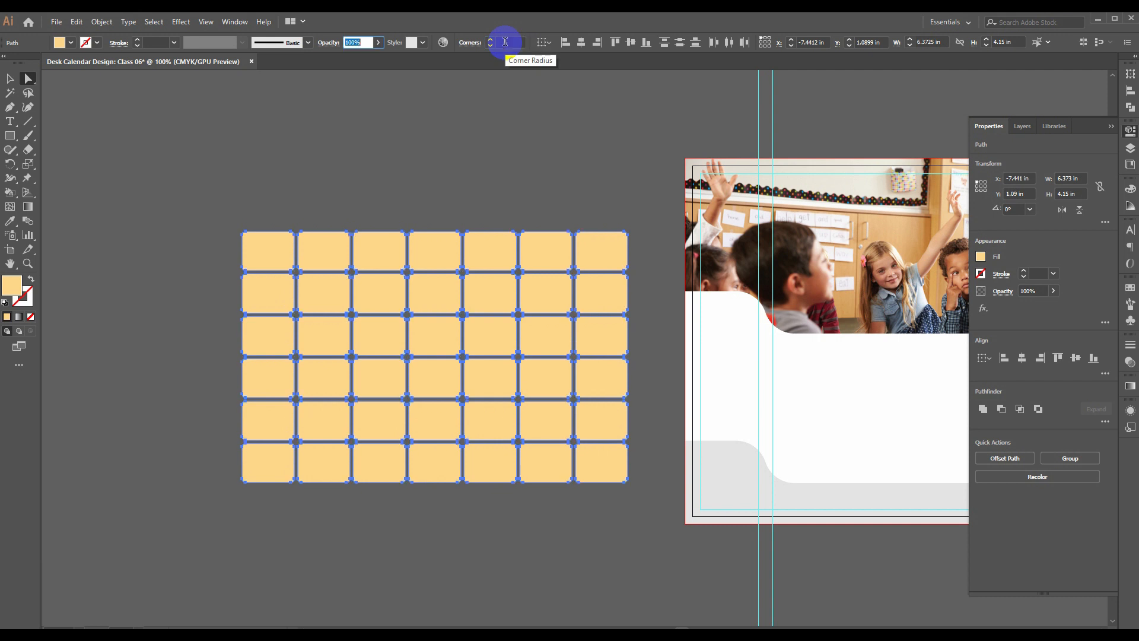
pyautogui.click(10, 78)
pyautogui.click(411, 135)
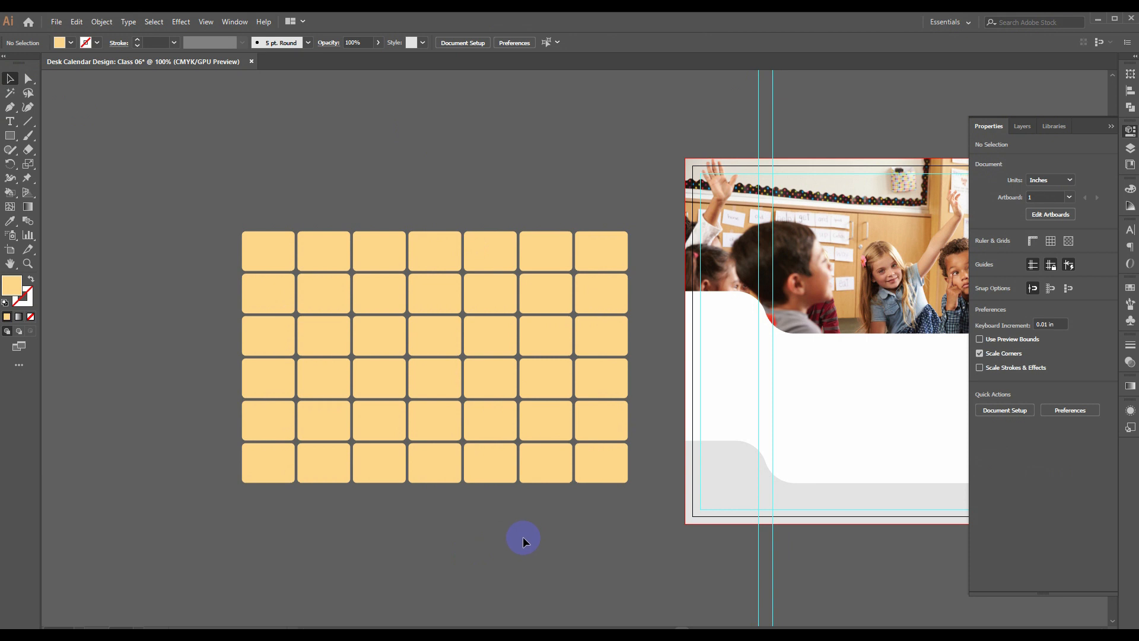
# - Select the seven cells of the grid's top row and fill them with the cyan-blue swatch
pyautogui.moveTo(191, 211); pyautogui.dragTo(662, 527)
pyautogui.moveTo(661, 524); pyautogui.dragTo(650, 252)
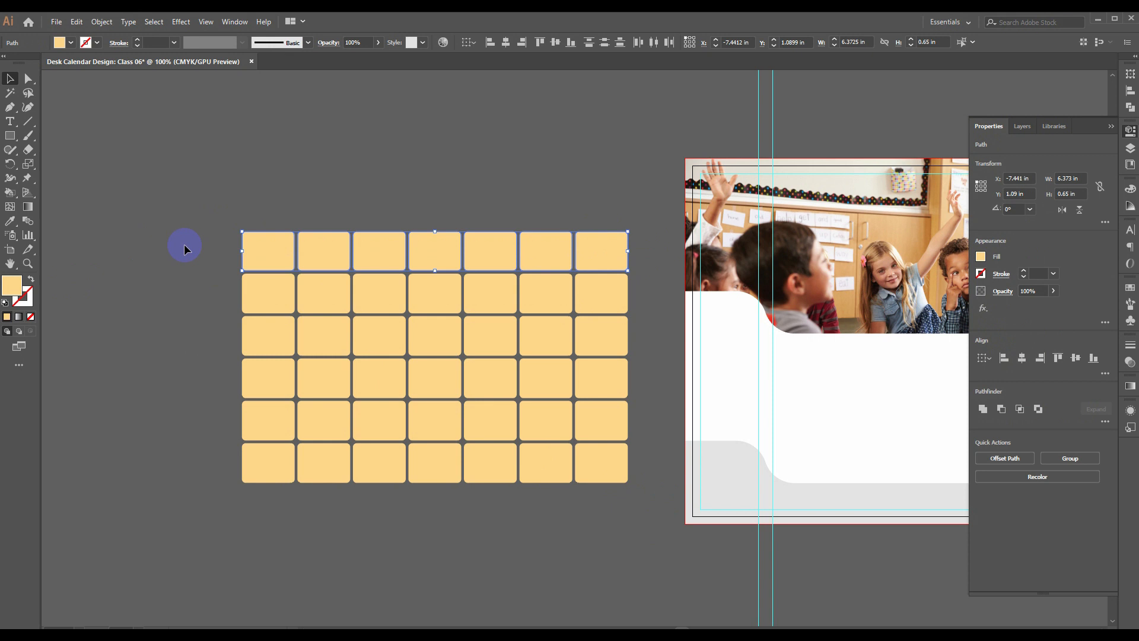
pyautogui.click(1130, 288)
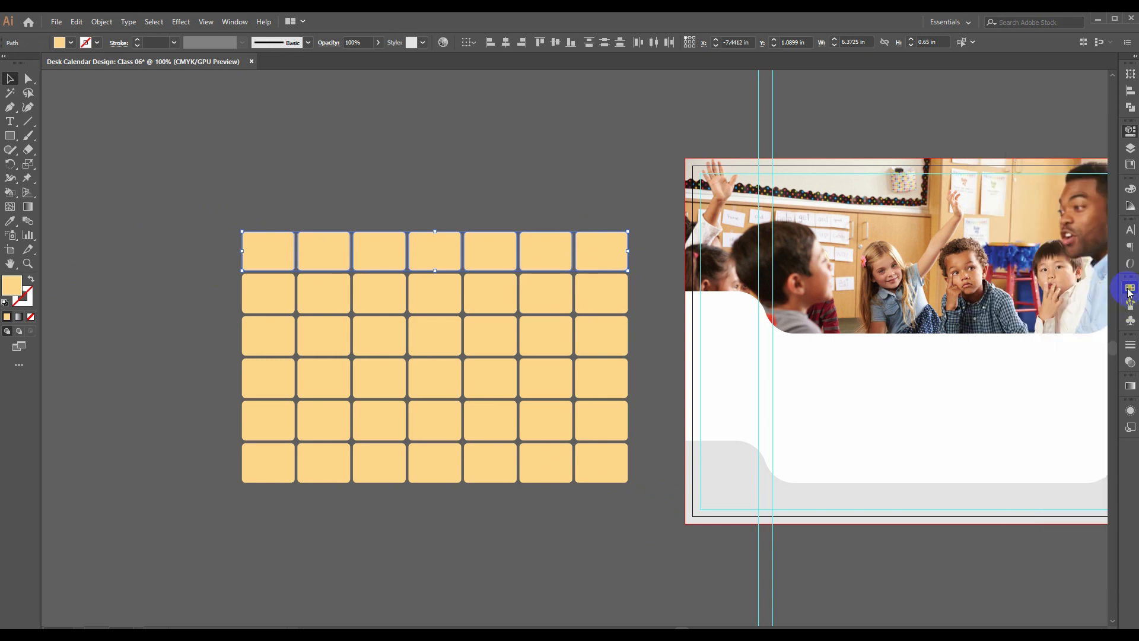
pyautogui.click(1040, 319)
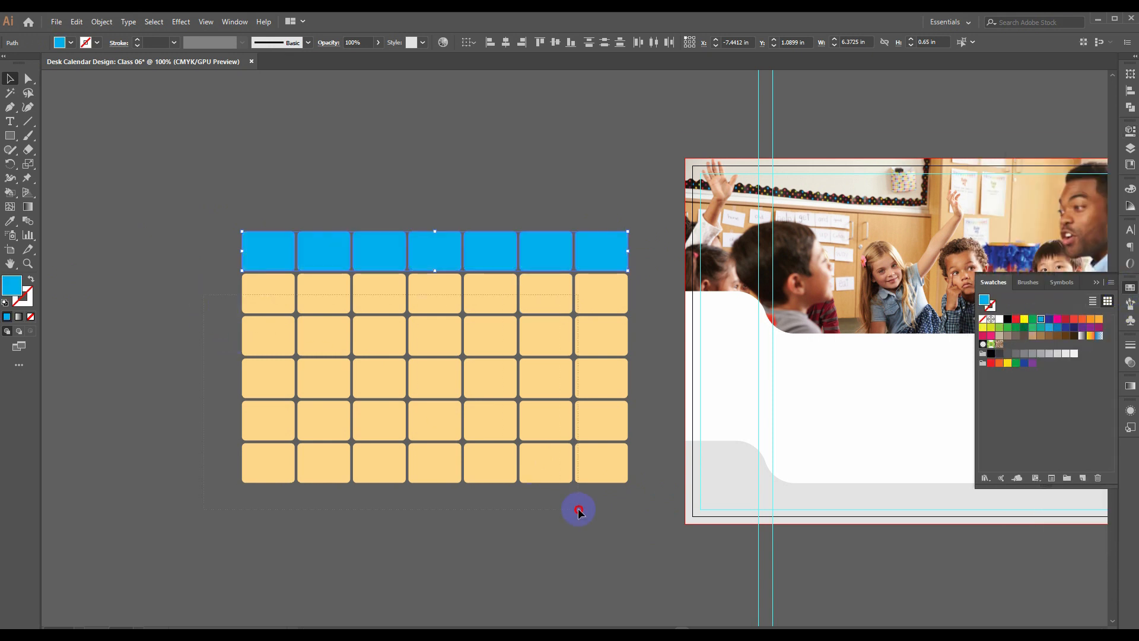
# - Swap fill and stroke on the five lower rows so the cells have yellow outlines only, and deselect them
pyautogui.click(371, 437)
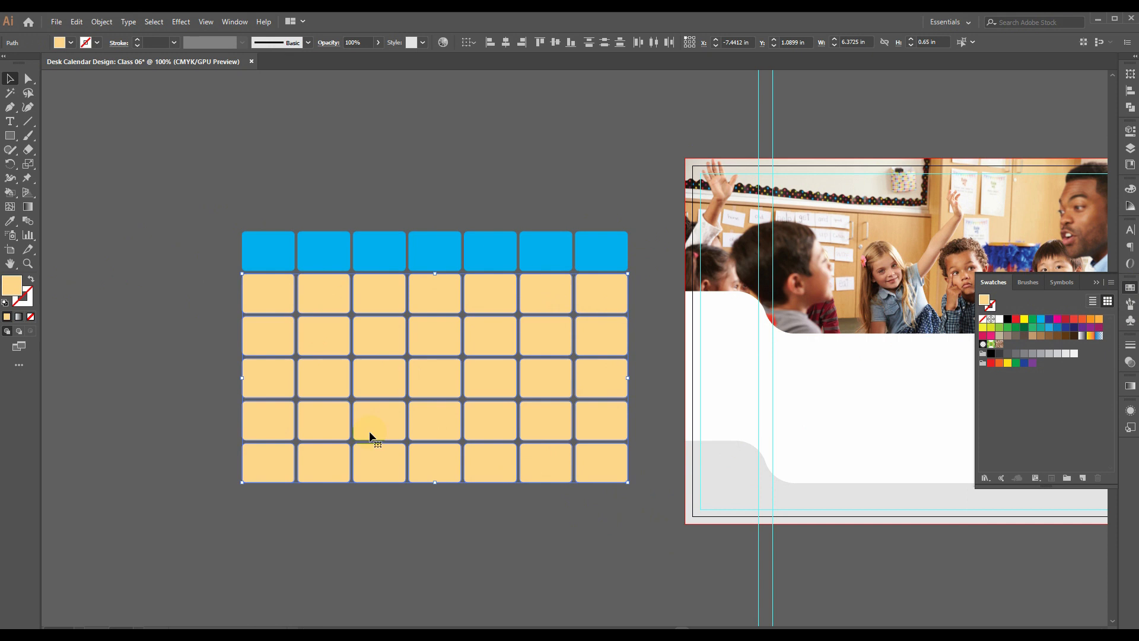
pyautogui.click(32, 281)
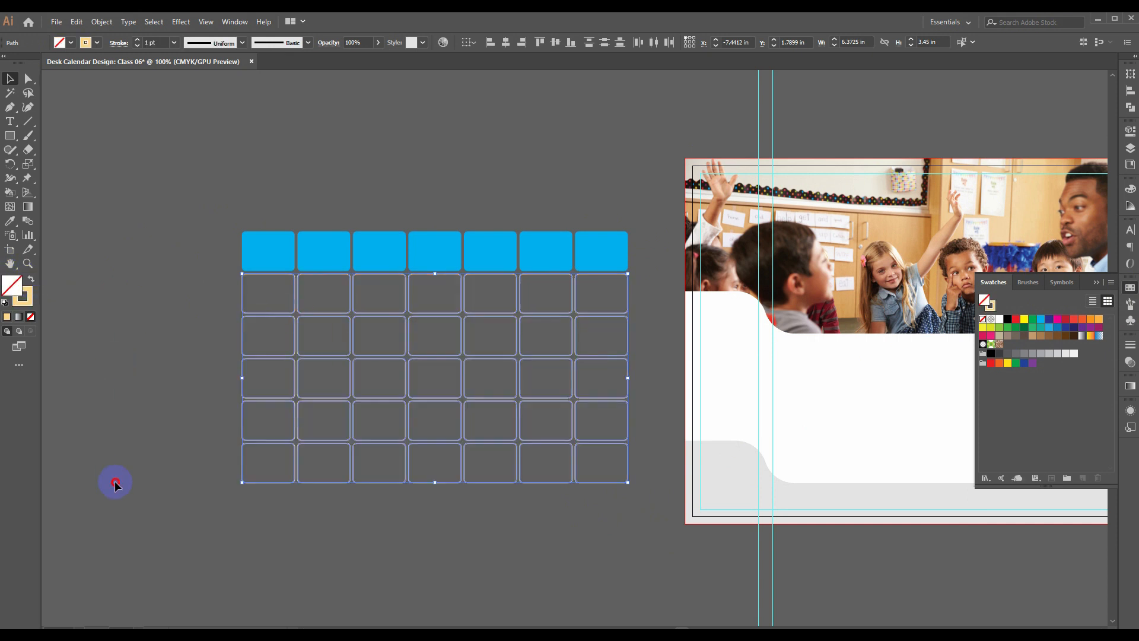
pyautogui.click(482, 541)
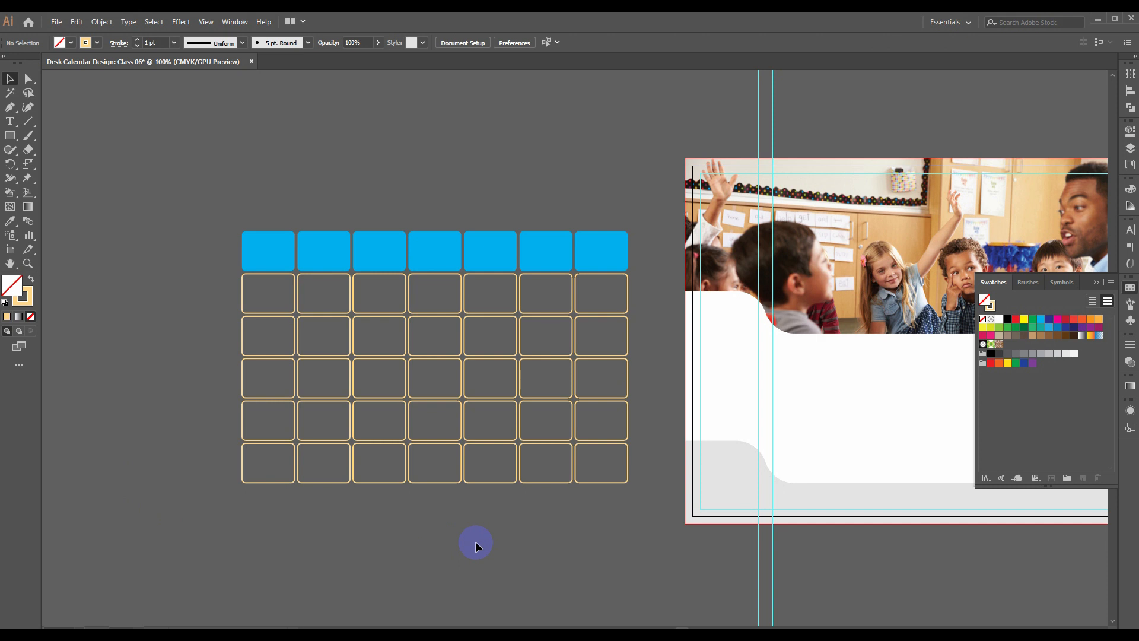
# - Fill the last two cells of the blue top row with the red swatch
pyautogui.click(538, 207)
pyautogui.moveTo(559, 231); pyautogui.dragTo(622, 250)
pyautogui.moveTo(624, 250); pyautogui.dragTo(624, 250)
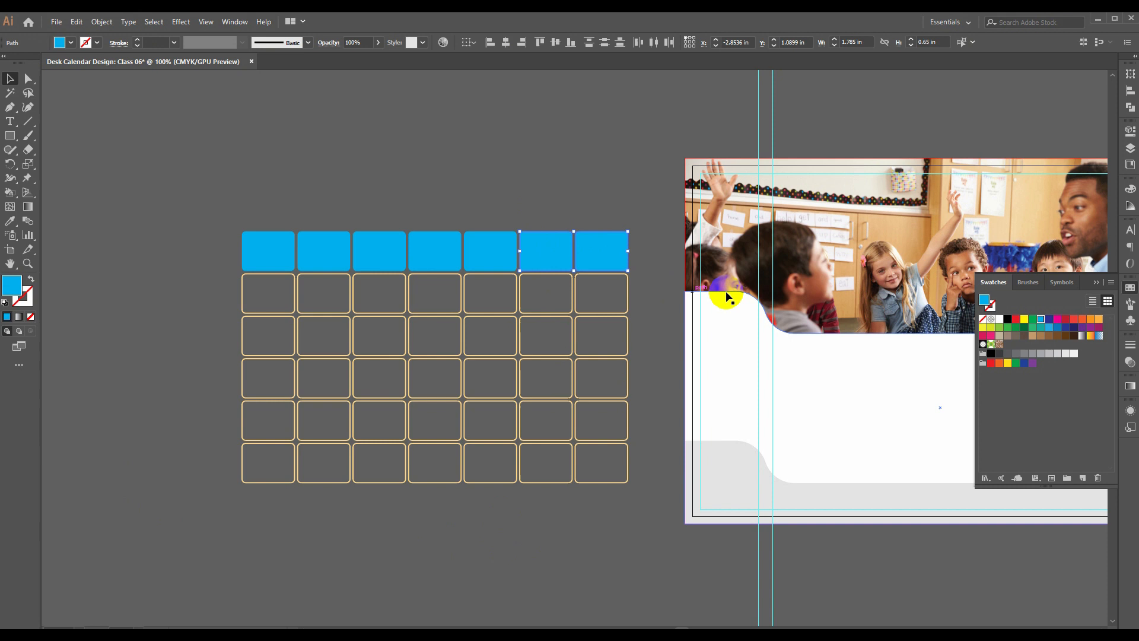
pyautogui.click(1017, 321)
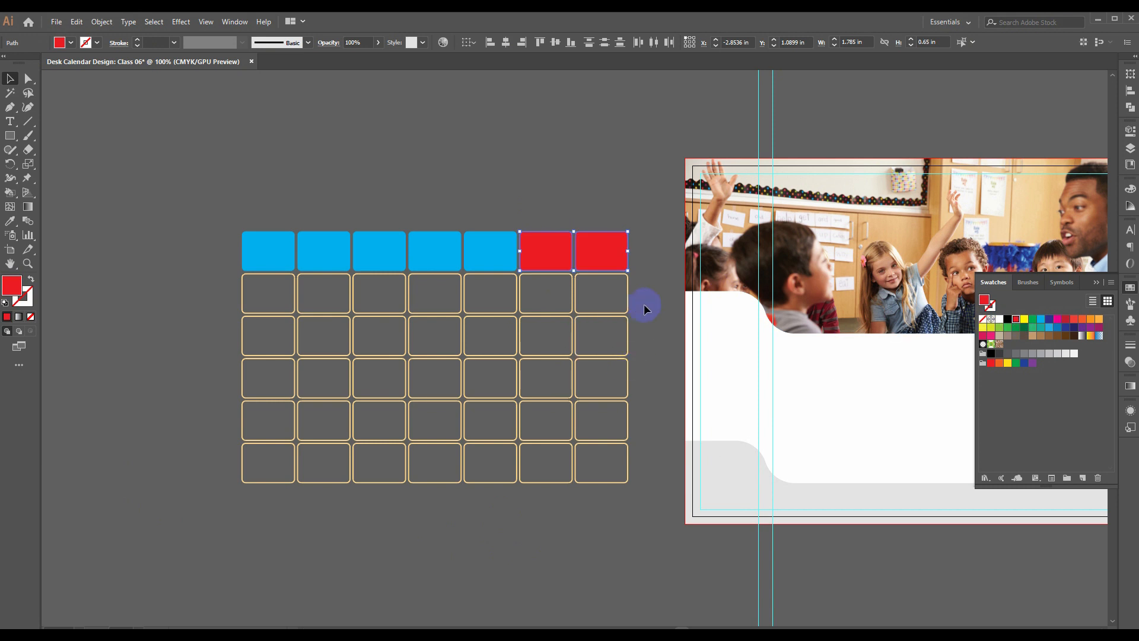
# - Give the ten outlined cells beneath the two red header cells a red stroke without fill, and deselect them
pyautogui.moveTo(648, 295); pyautogui.dragTo(547, 494)
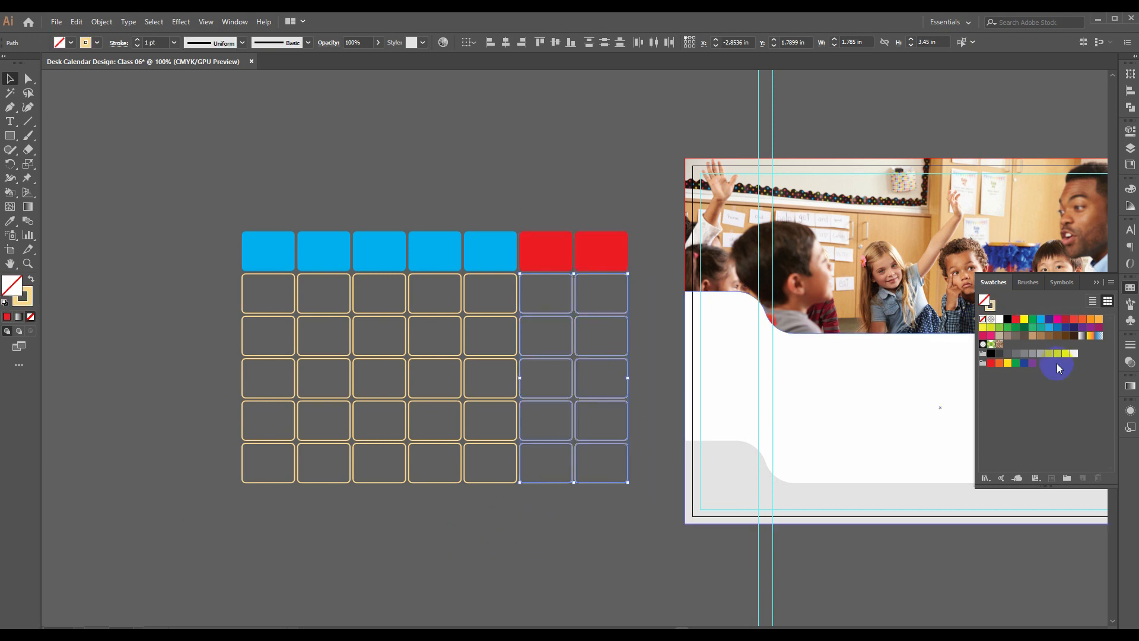
pyautogui.click(1058, 319)
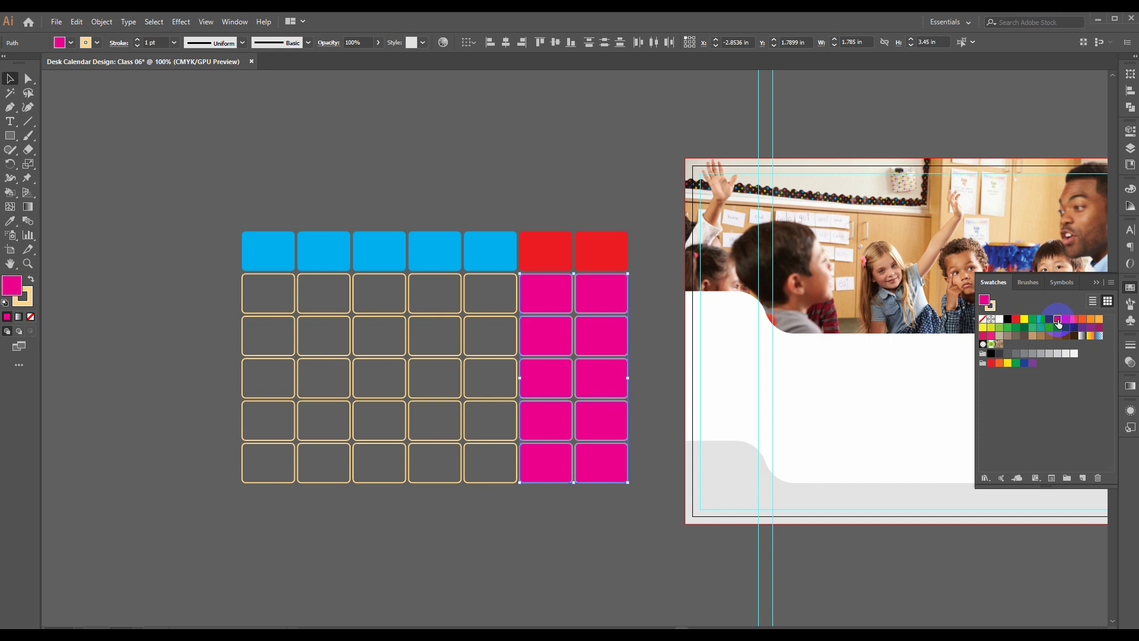
pyautogui.hotkey('ctrl', 'z')
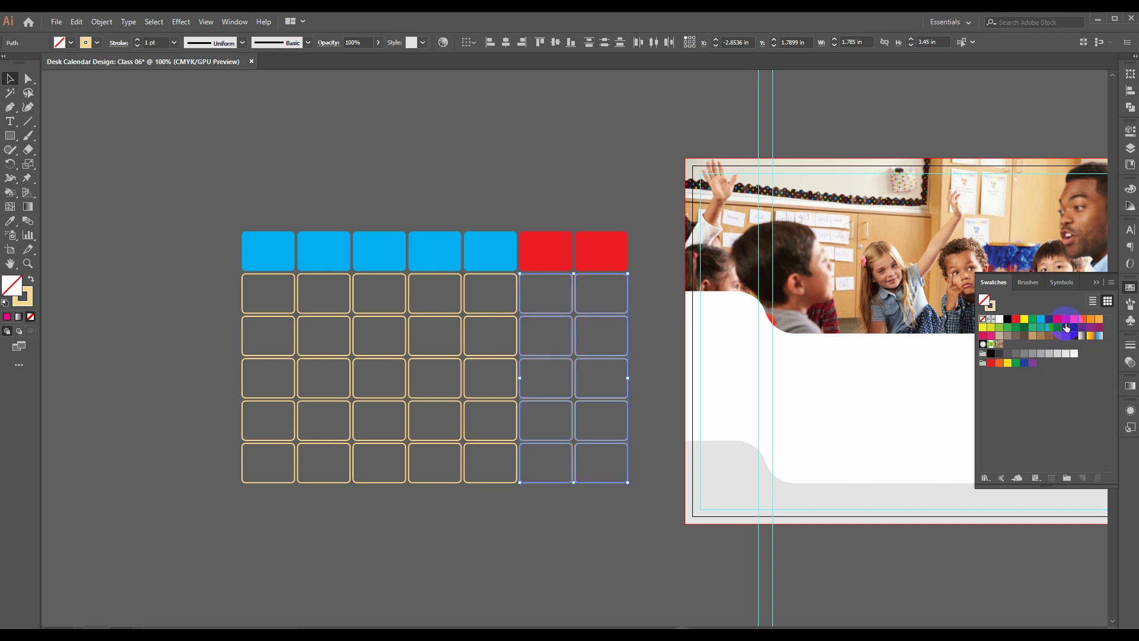
pyautogui.click(24, 298)
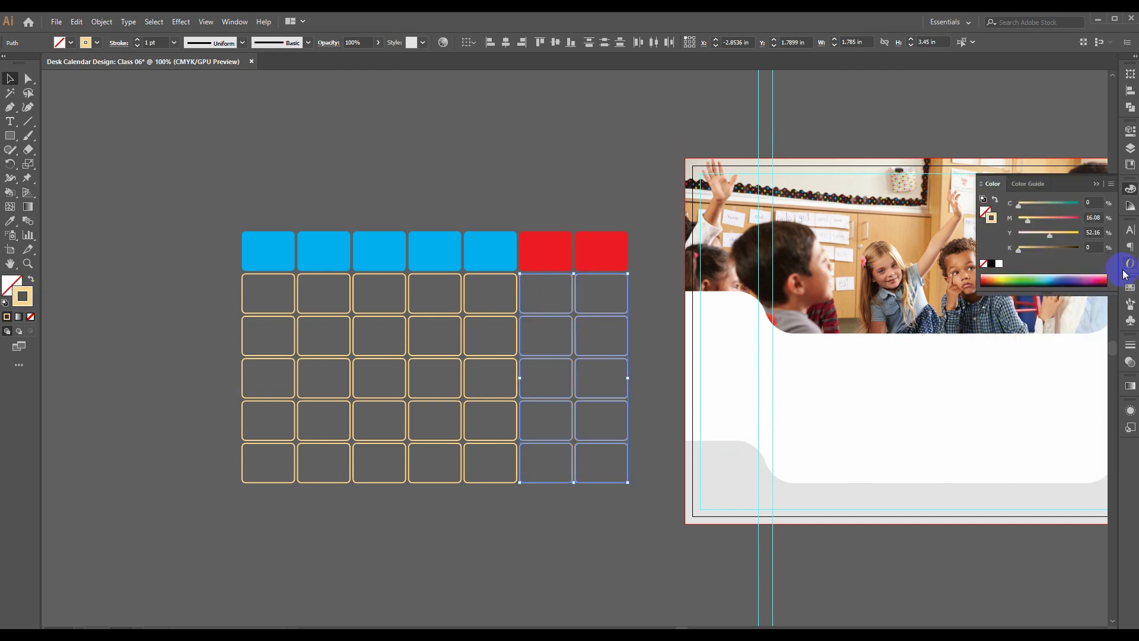
pyautogui.click(1130, 287)
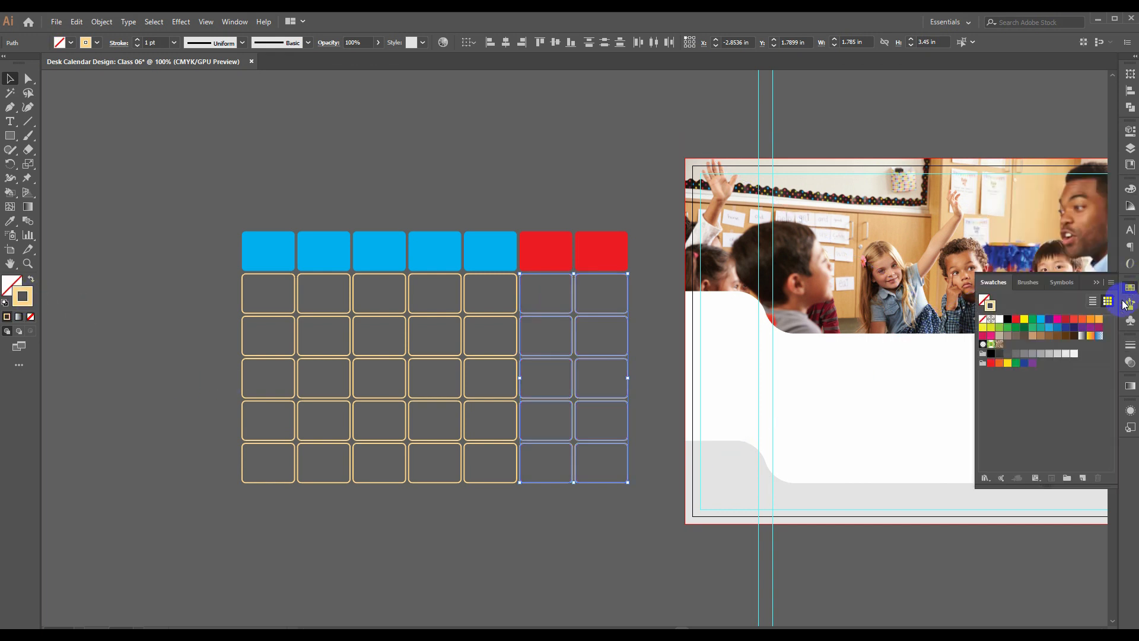
pyautogui.click(1015, 319)
pyautogui.click(571, 525)
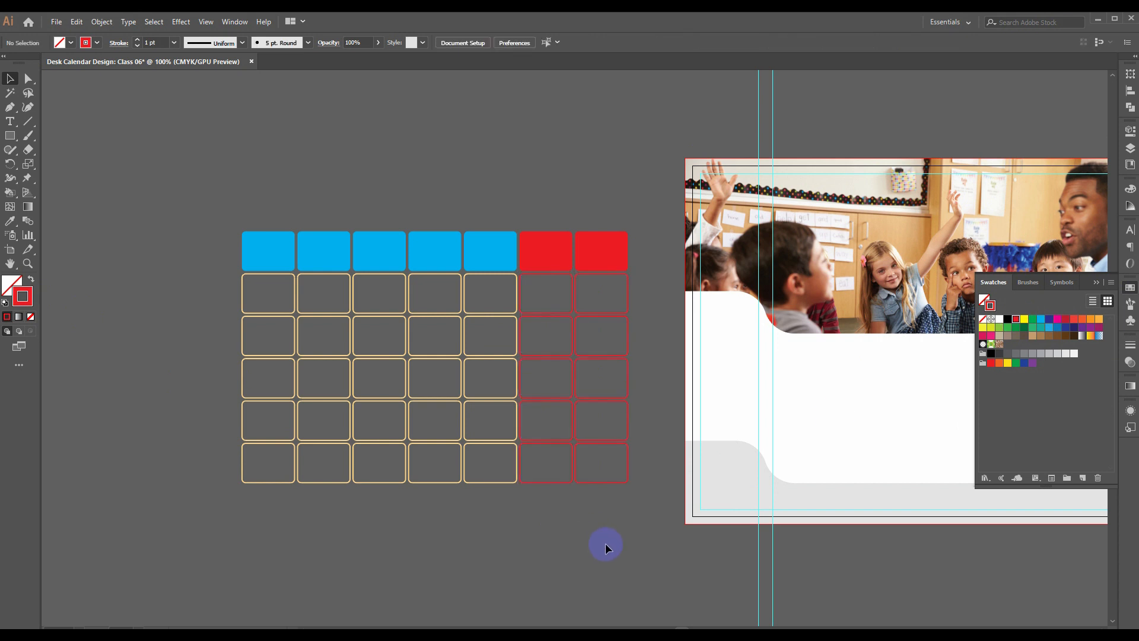
# - Draw an area type box about 6.74 by 4.53 in over the whole grid and delete its placeholder text
pyautogui.moveTo(622, 536); pyautogui.dragTo(166, 218)
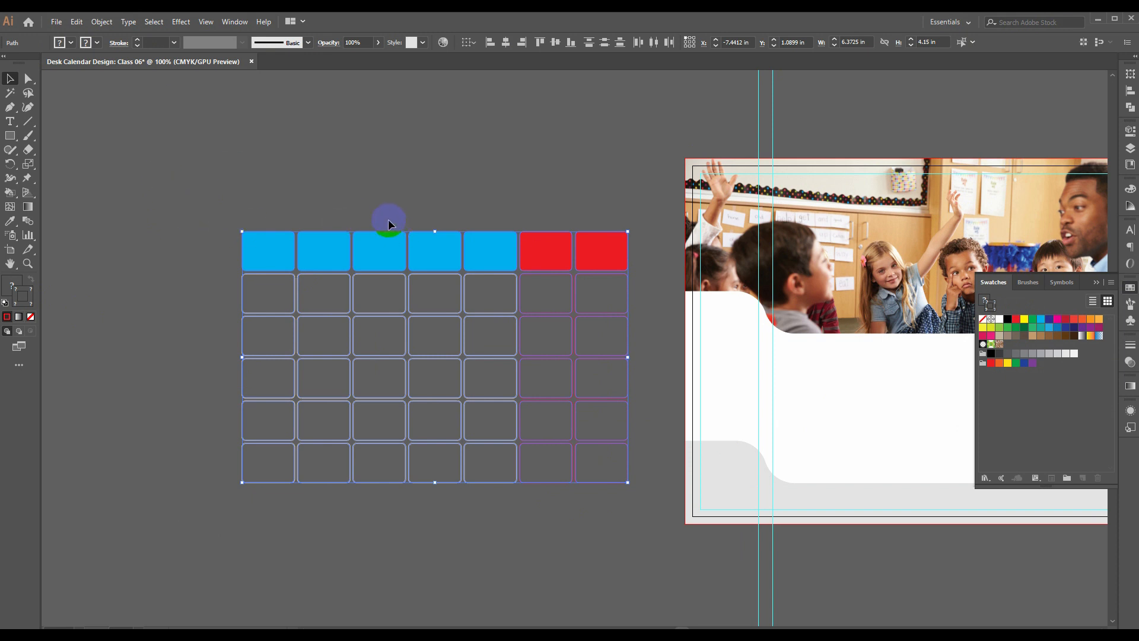
pyautogui.click(10, 122)
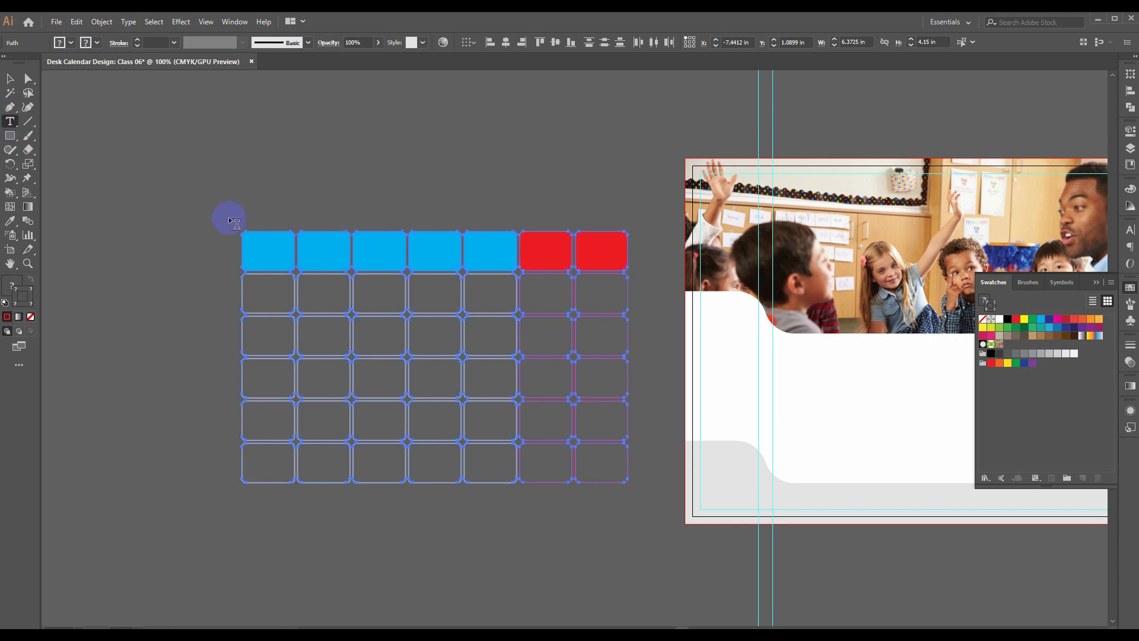
pyautogui.moveTo(229, 218); pyautogui.dragTo(638, 492)
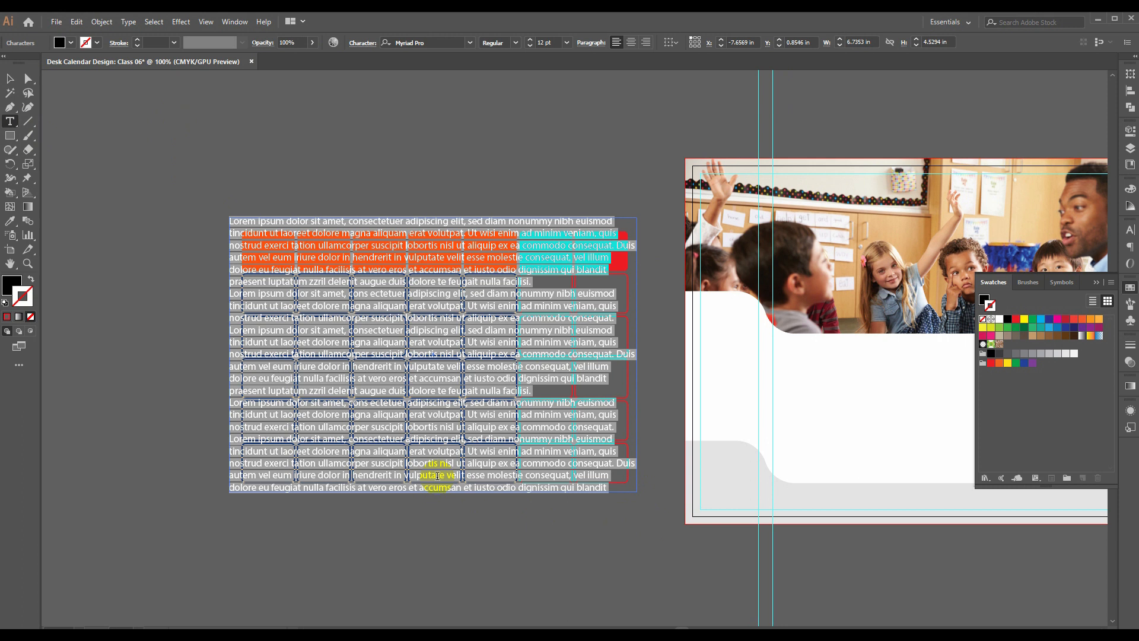
pyautogui.press('BackSpace')
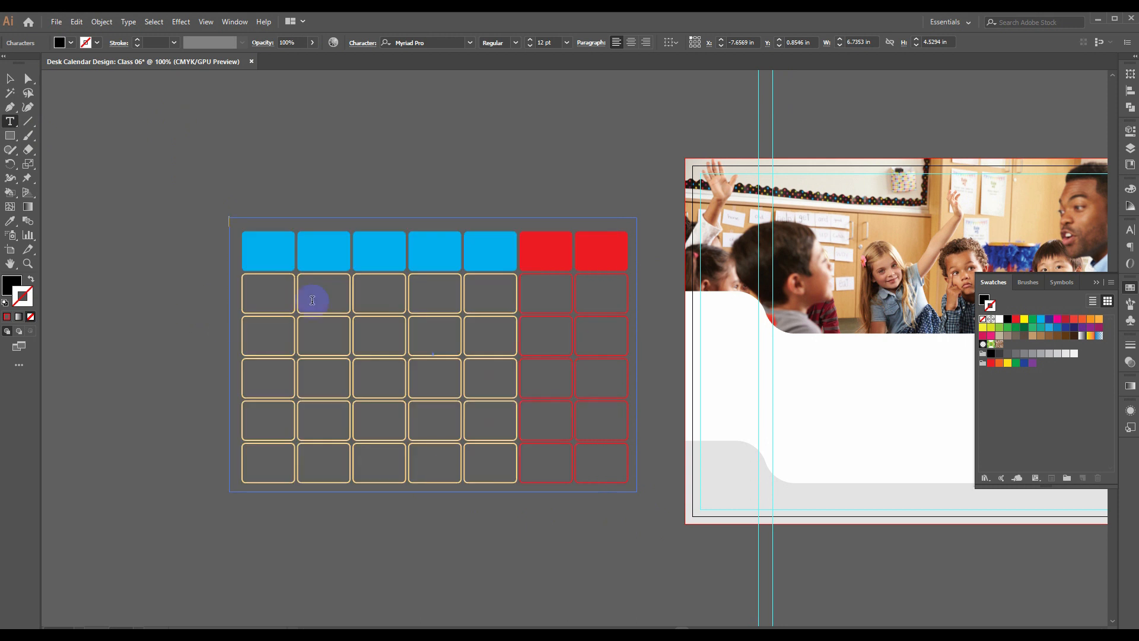
# - Resize the text area on all four sides to match the grid's outer edges, about 6.37 by 4.15 in
pyautogui.click(10, 78)
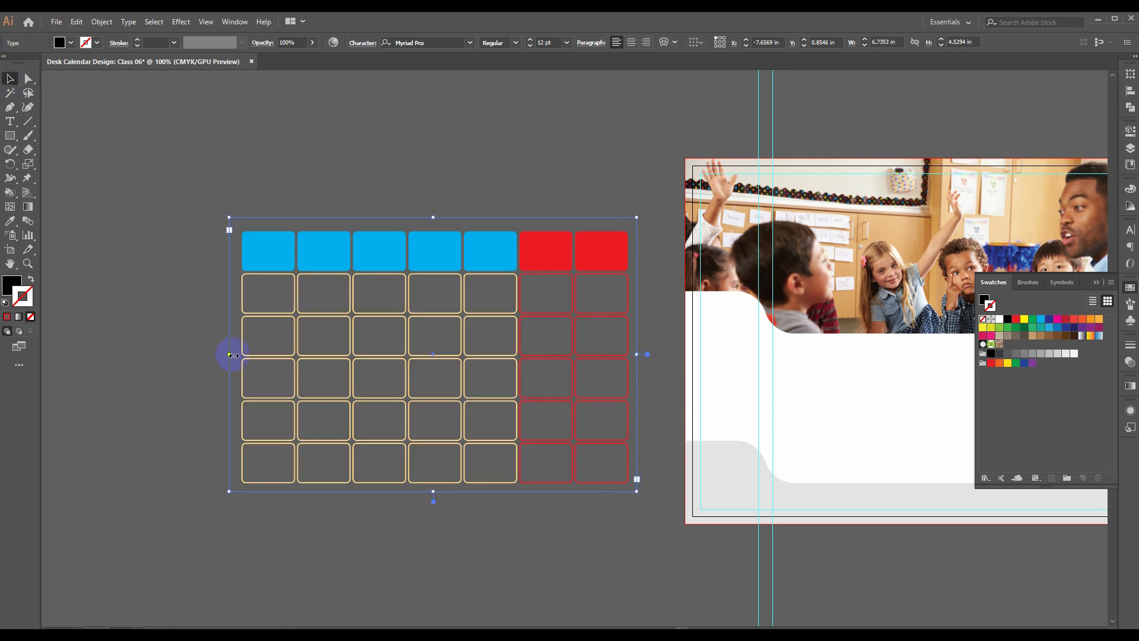
pyautogui.moveTo(230, 354); pyautogui.dragTo(242, 354)
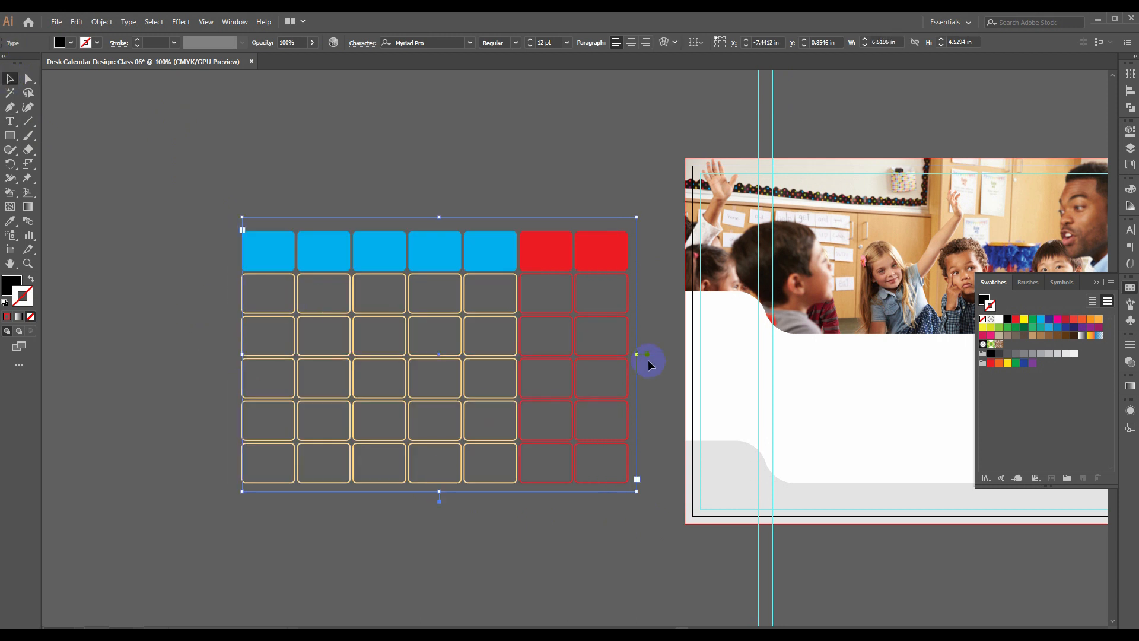
pyautogui.moveTo(633, 354); pyautogui.dragTo(628, 354)
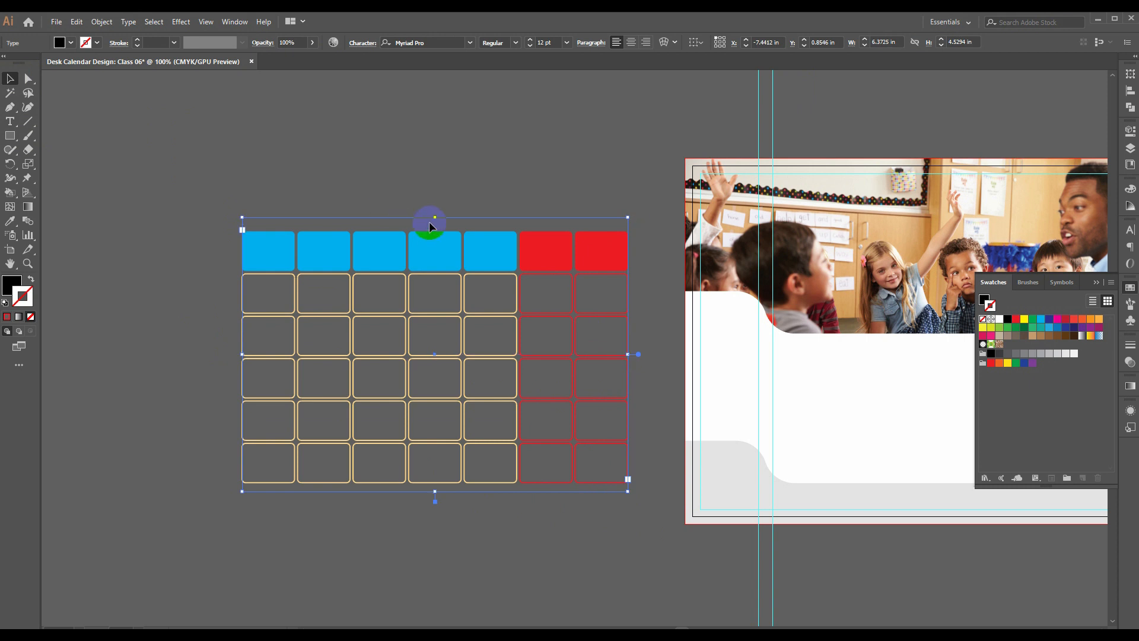
pyautogui.moveTo(434, 218); pyautogui.dragTo(434, 232)
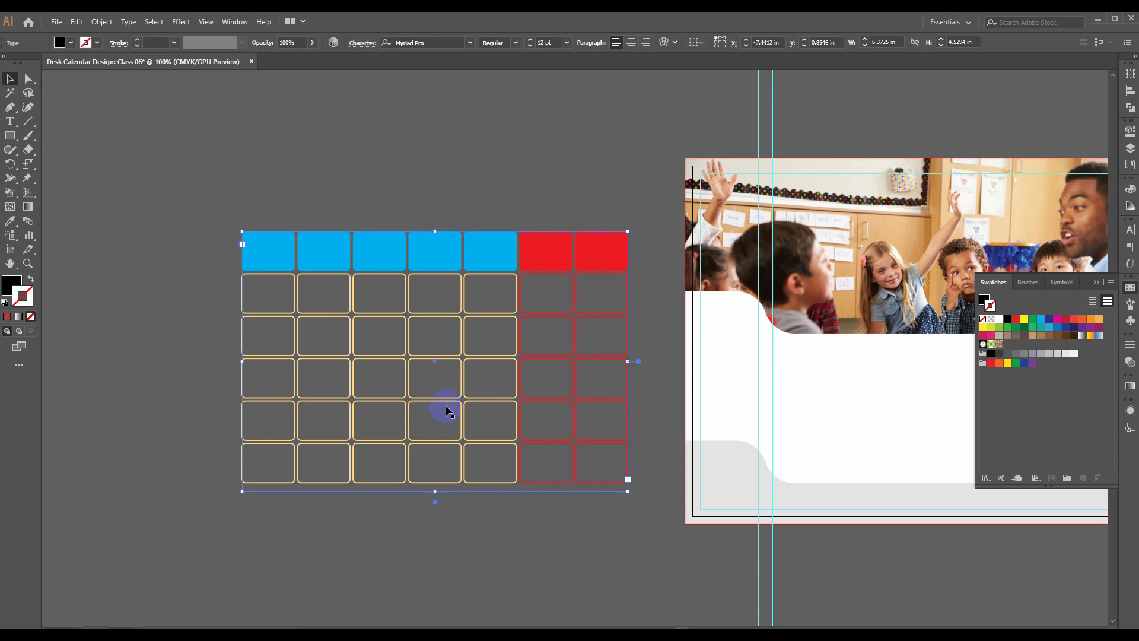
pyautogui.moveTo(433, 491); pyautogui.dragTo(434, 482)
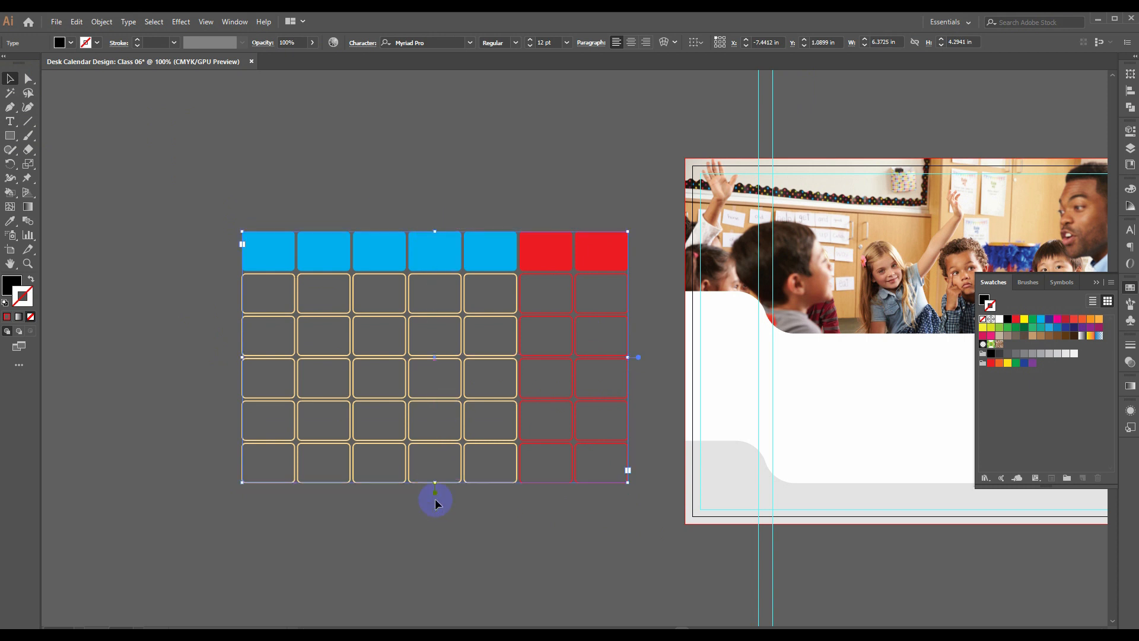
# - Divide the text area into 6 rows and 7 columns in Area Type Options, with the preview on
pyautogui.click(127, 22)
pyautogui.moveTo(180, 206)
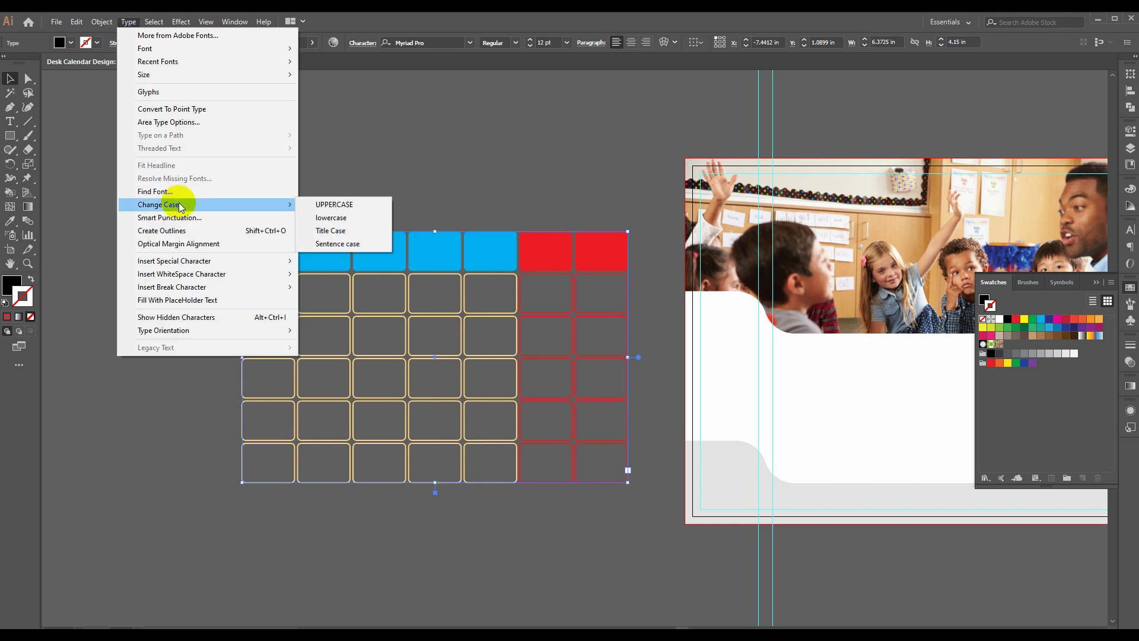
pyautogui.click(184, 125)
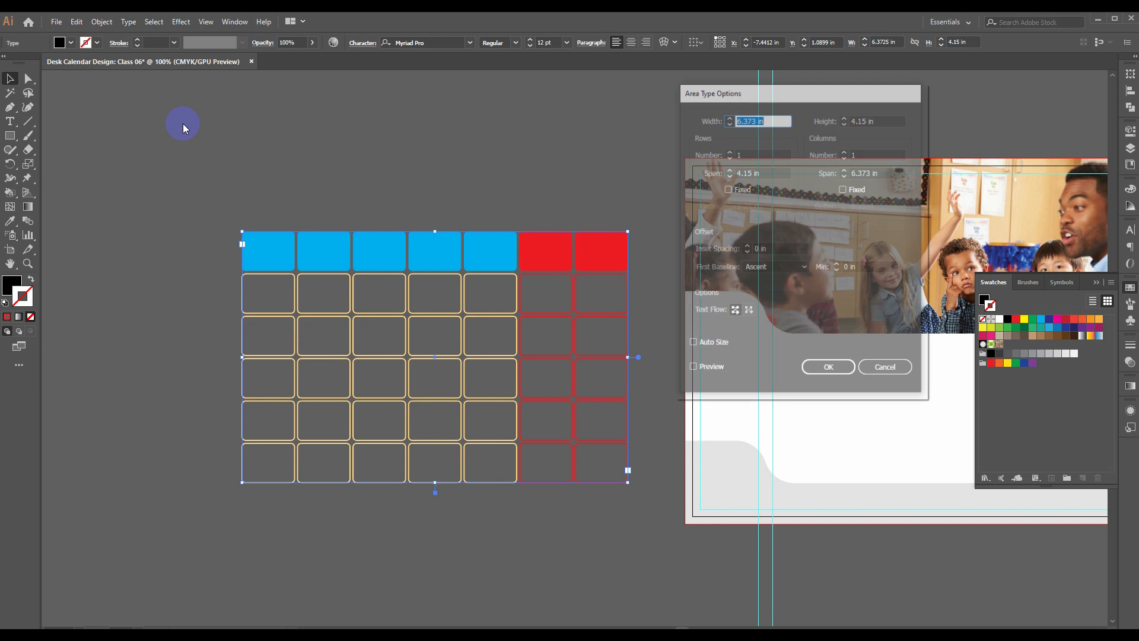
pyautogui.click(692, 369)
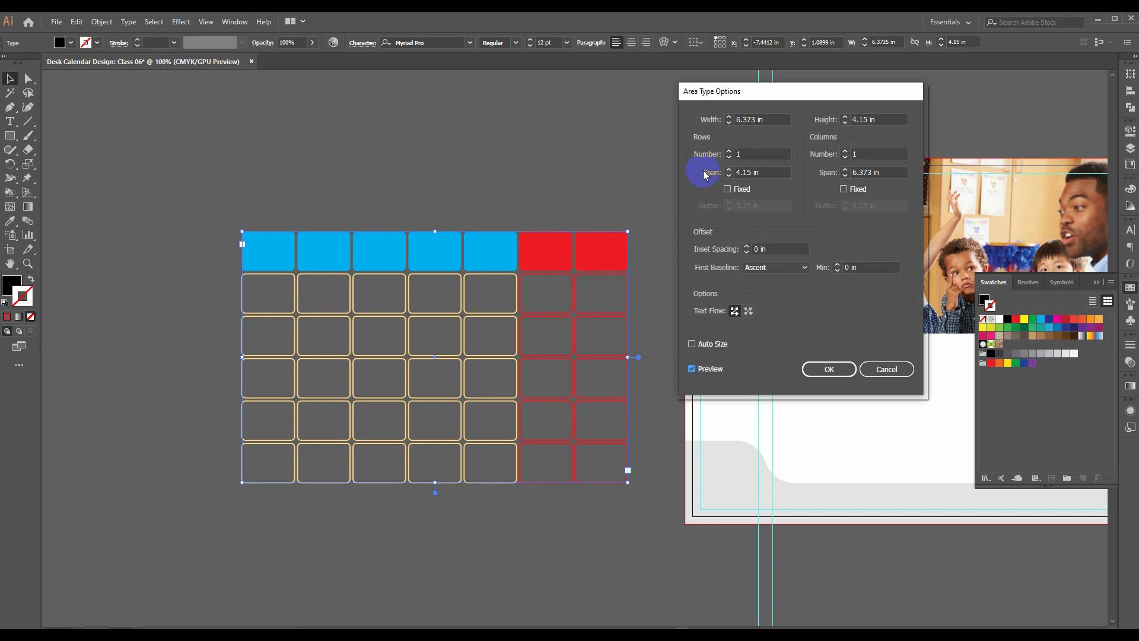
pyautogui.doubleClick(741, 153)
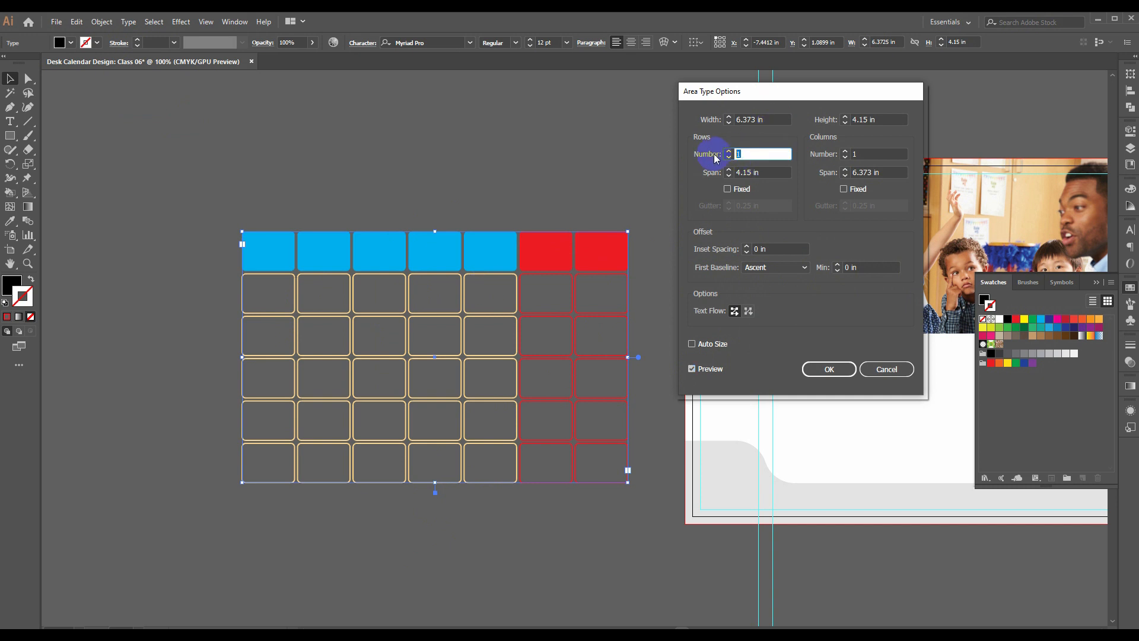
pyautogui.write('6')
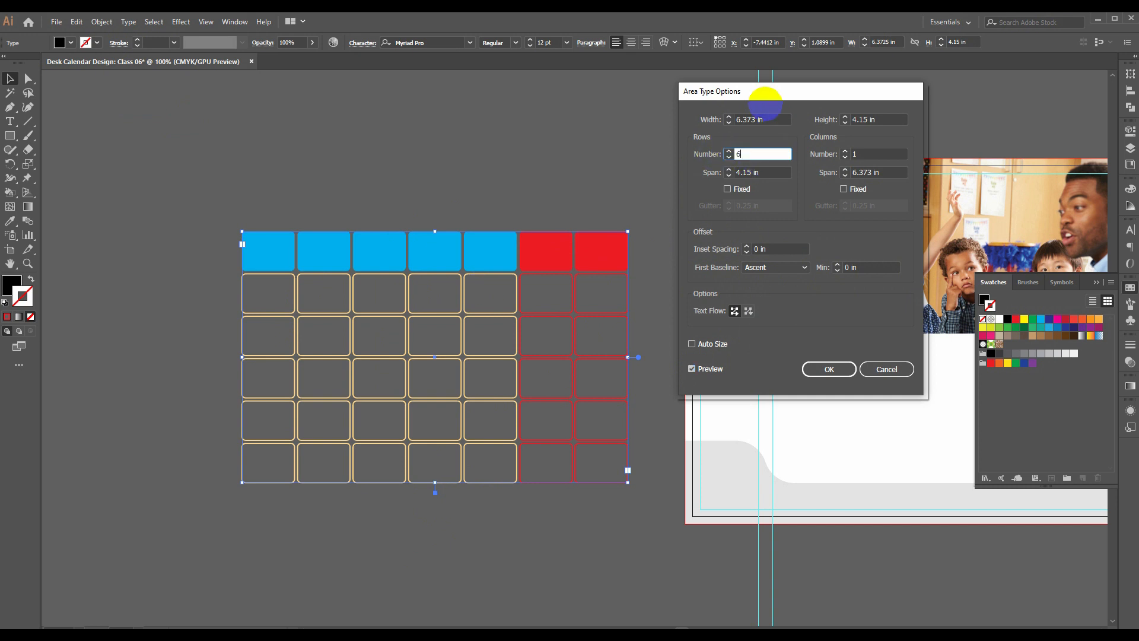
pyautogui.press('Tab')
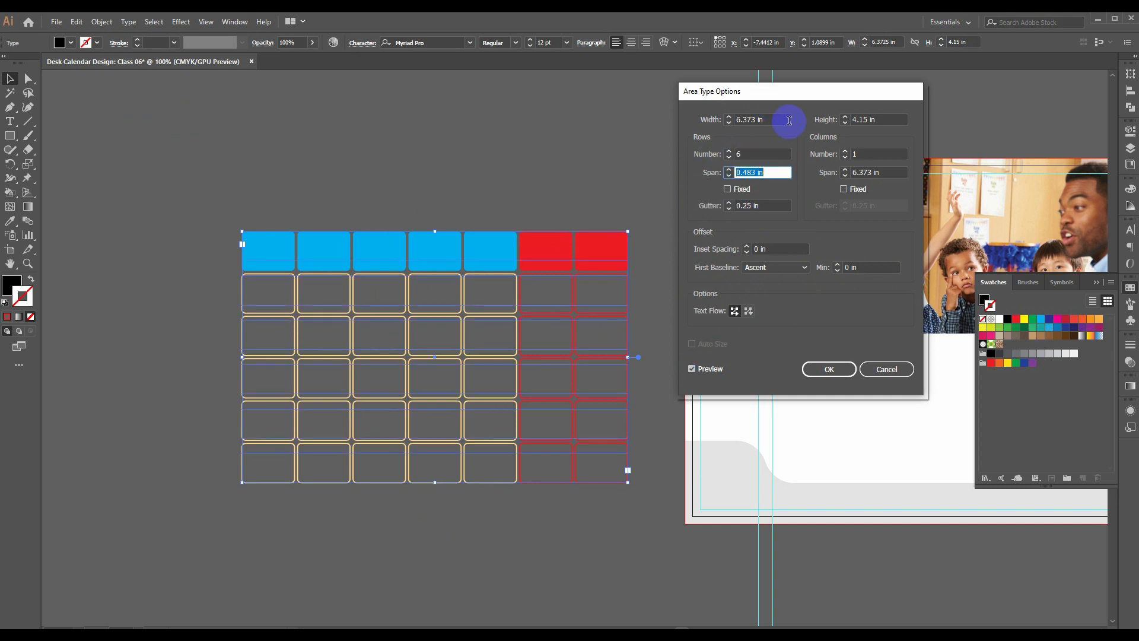
pyautogui.click(741, 154)
pyautogui.doubleClick(857, 154)
pyautogui.write('7')
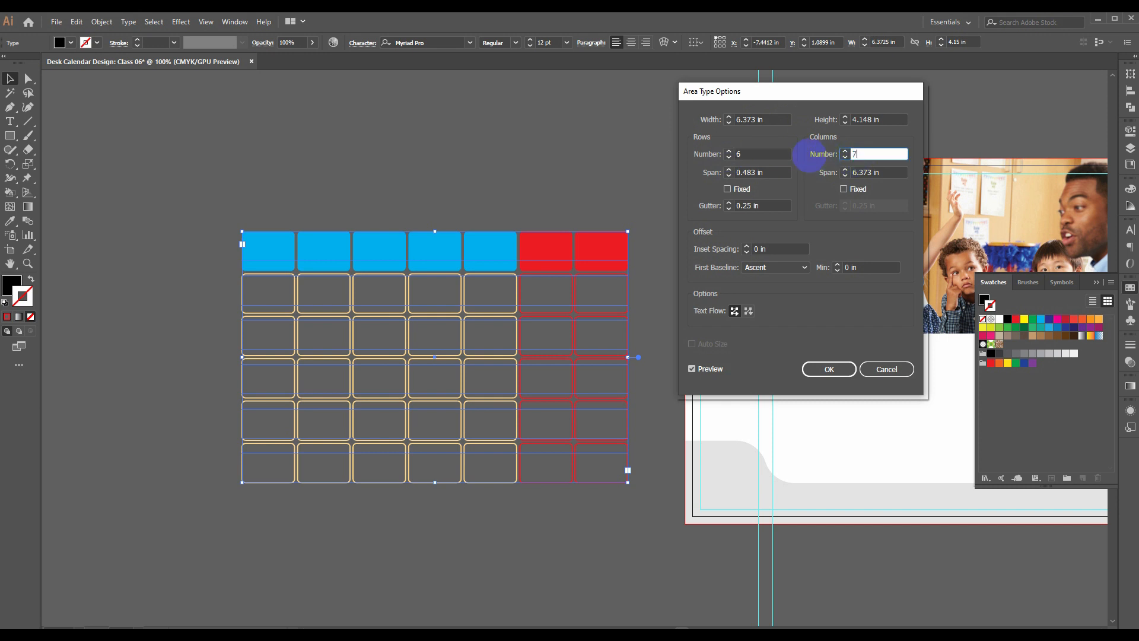
pyautogui.press('Tab')
# - Set the row gutter of the text area to 0.05 in
pyautogui.doubleClick(768, 206)
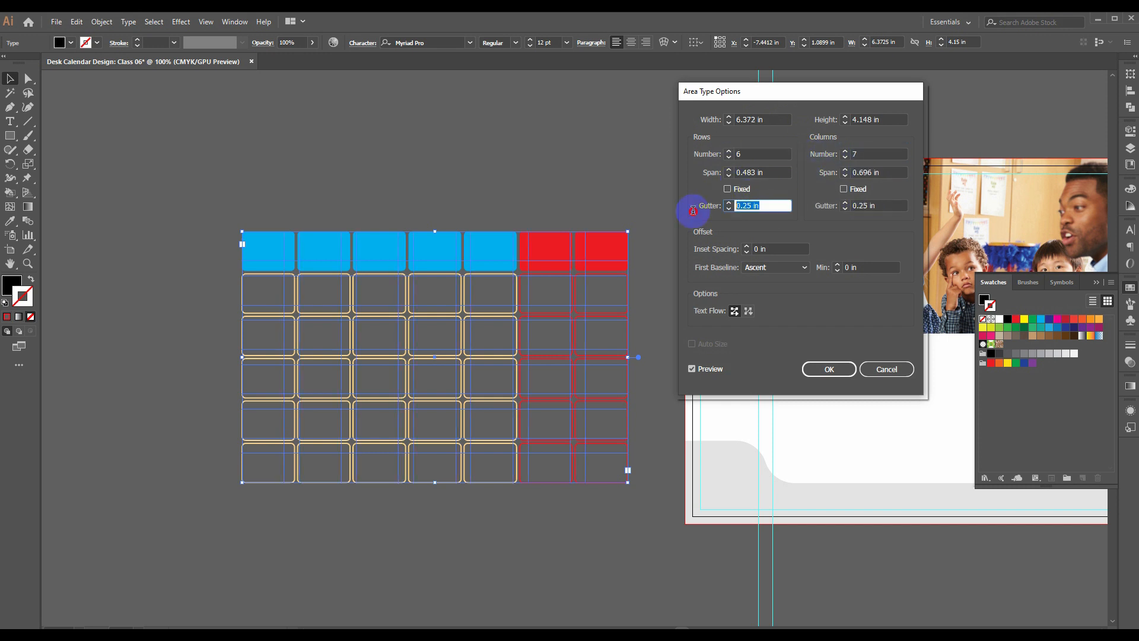
pyautogui.write('0.')
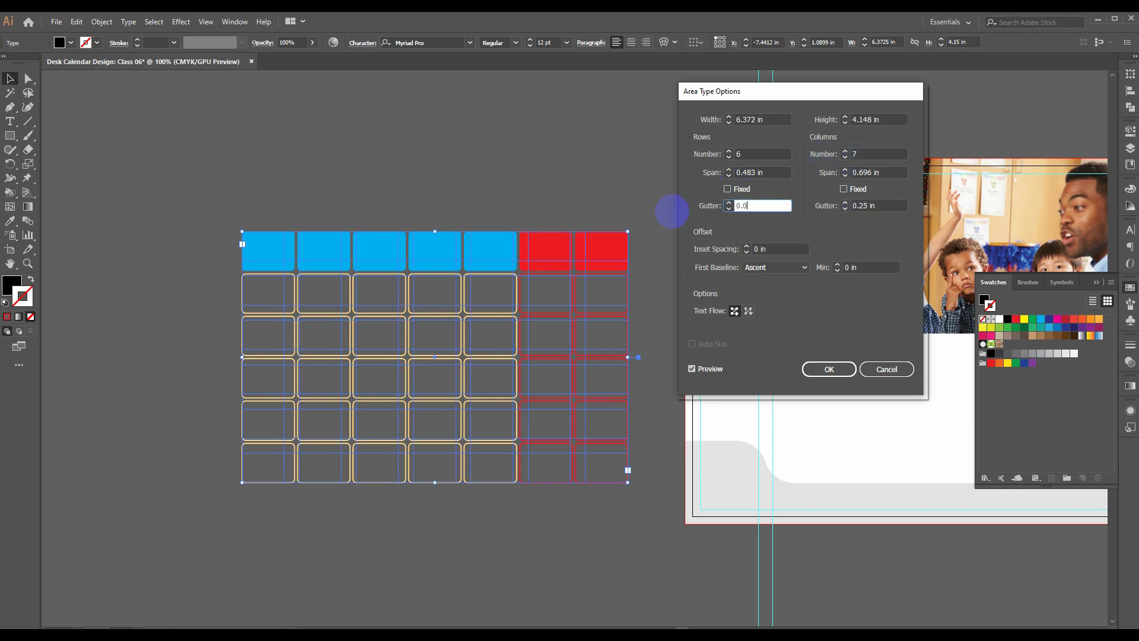
pyautogui.write('05')
pyautogui.press('Tab')
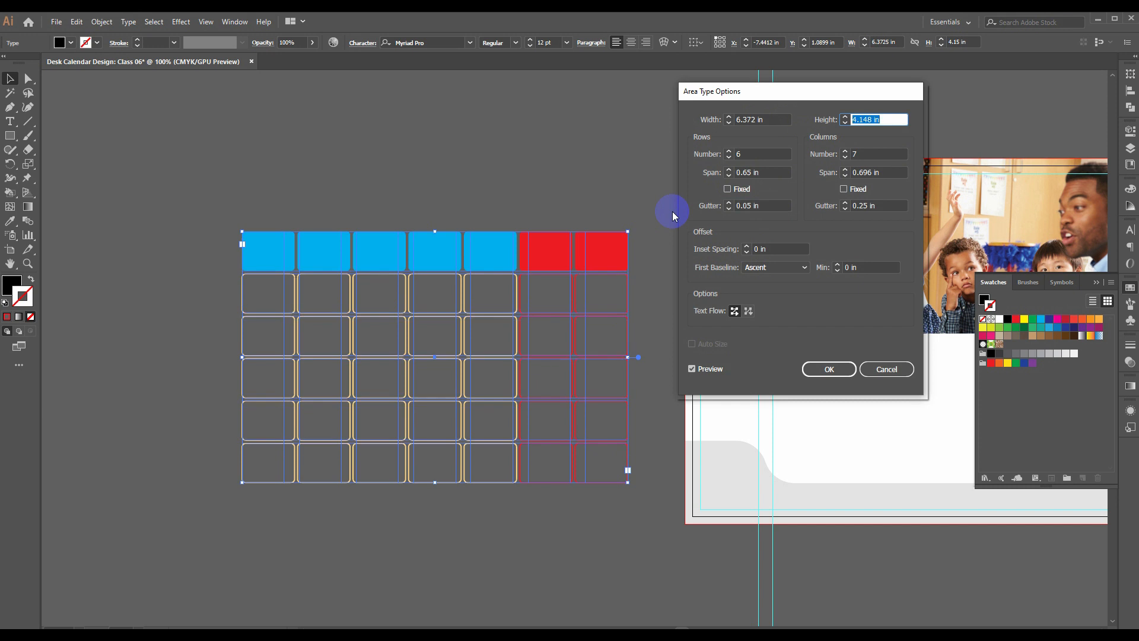
# - Try row gutters of 0.4 in and 0.6 in, and return the row gutter to 0.05 in
pyautogui.click(764, 206)
pyautogui.write('0.4')
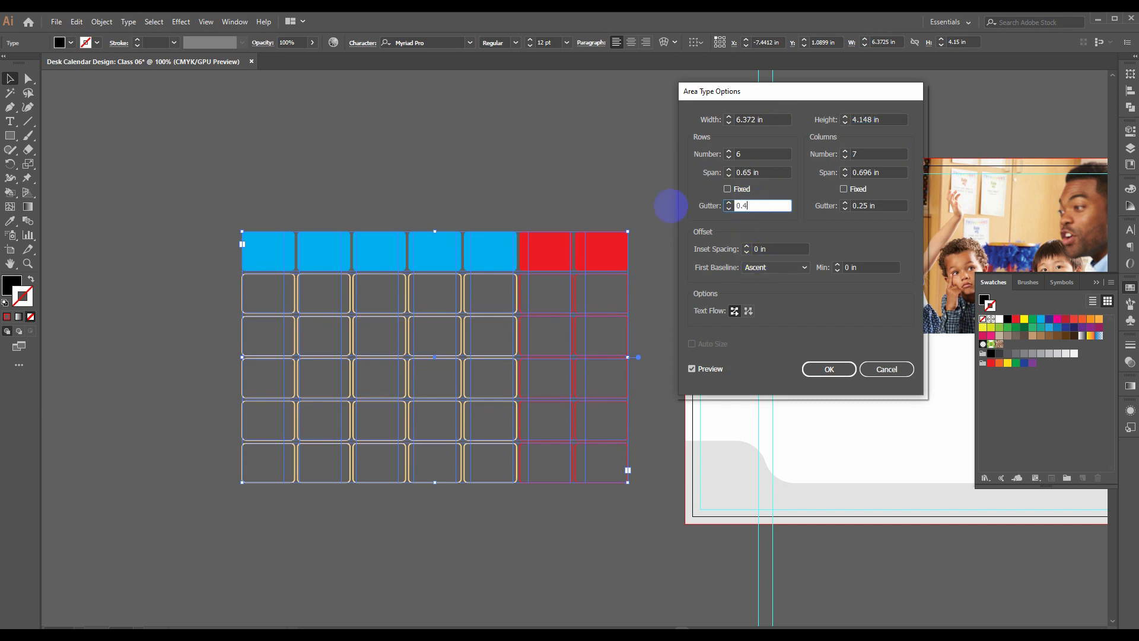
pyautogui.press('Tab')
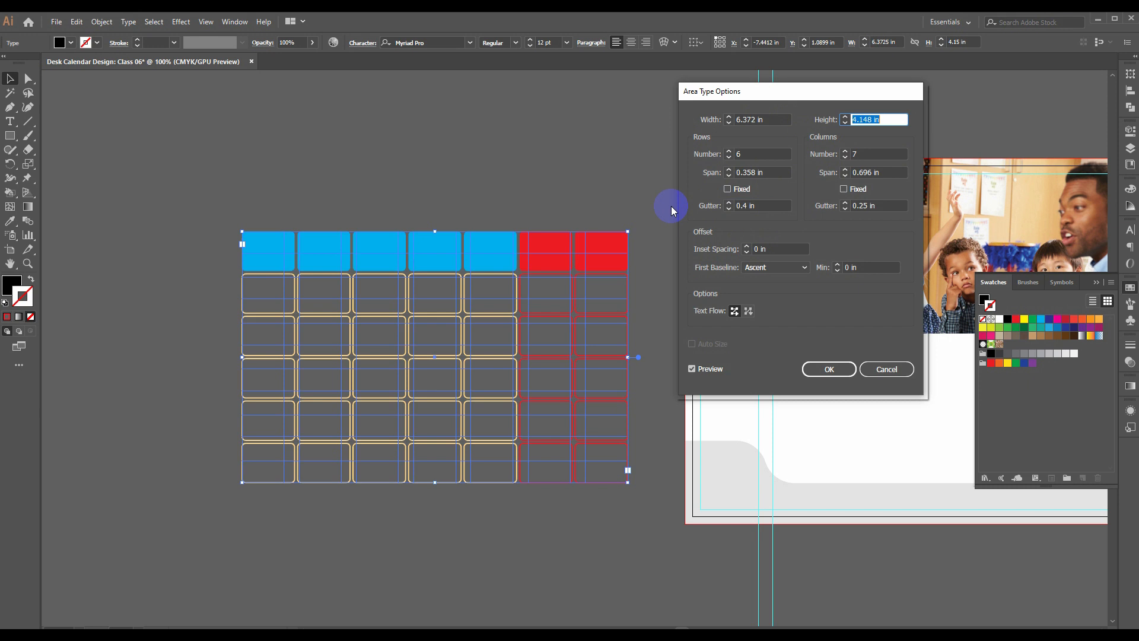
pyautogui.tripleClick(767, 200)
pyautogui.write('0.6')
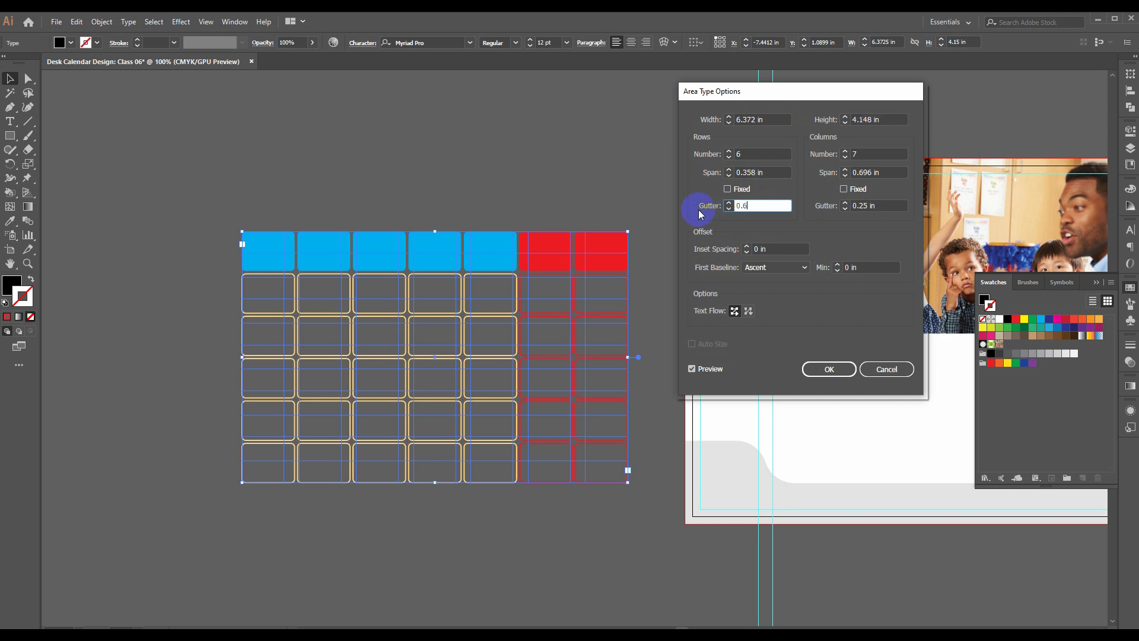
pyautogui.press('Tab')
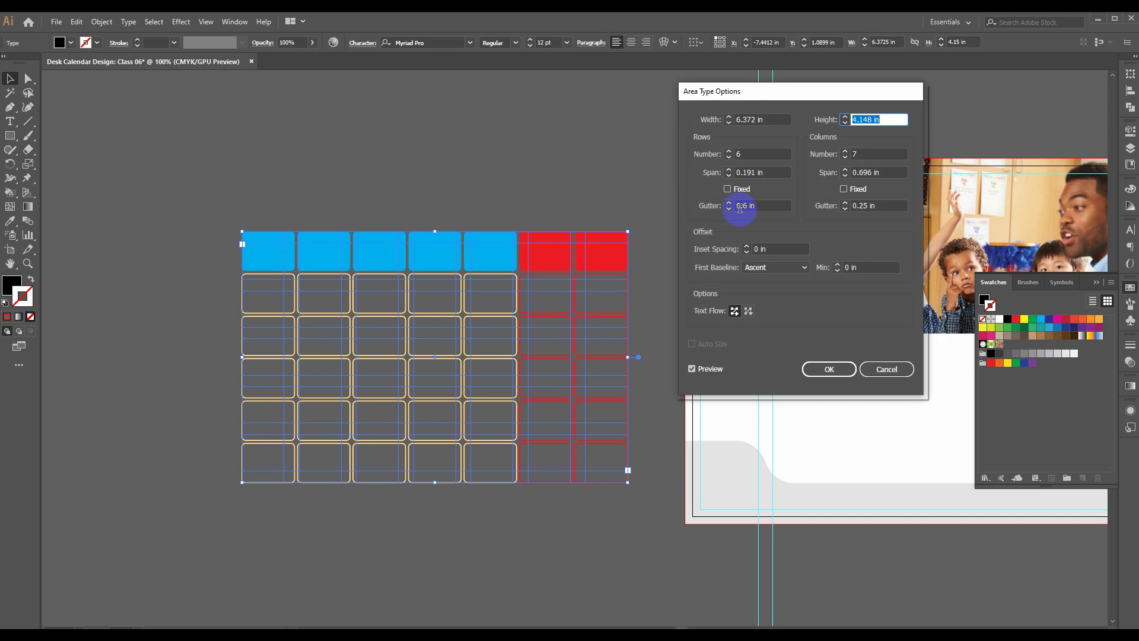
pyautogui.tripleClick(760, 203)
pyautogui.write('0')
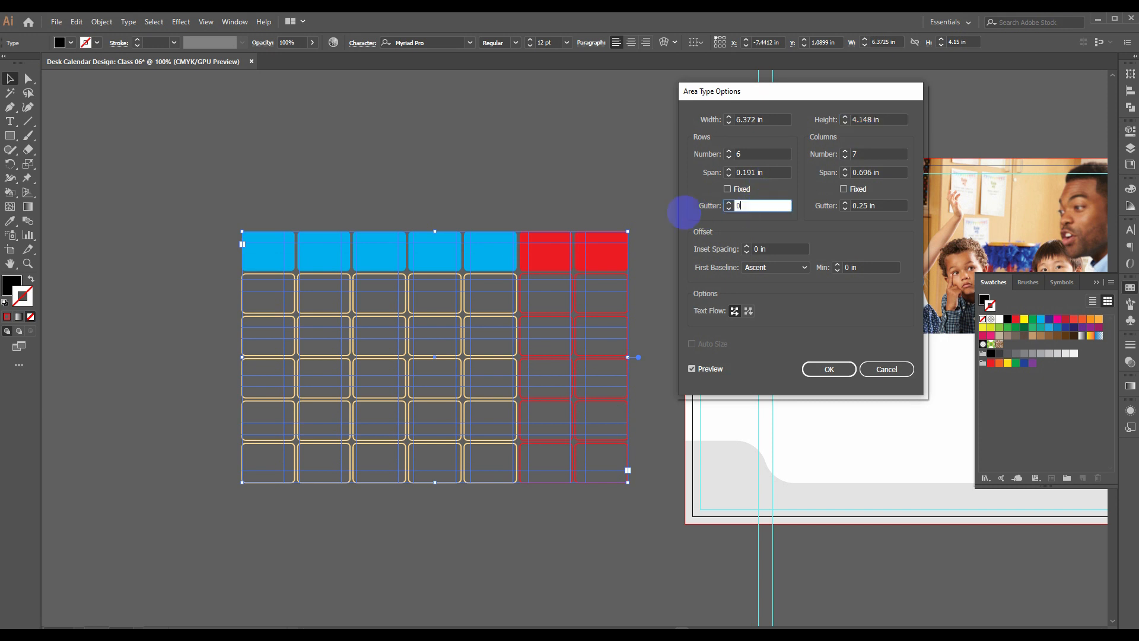
pyautogui.write('.05')
pyautogui.press('Tab')
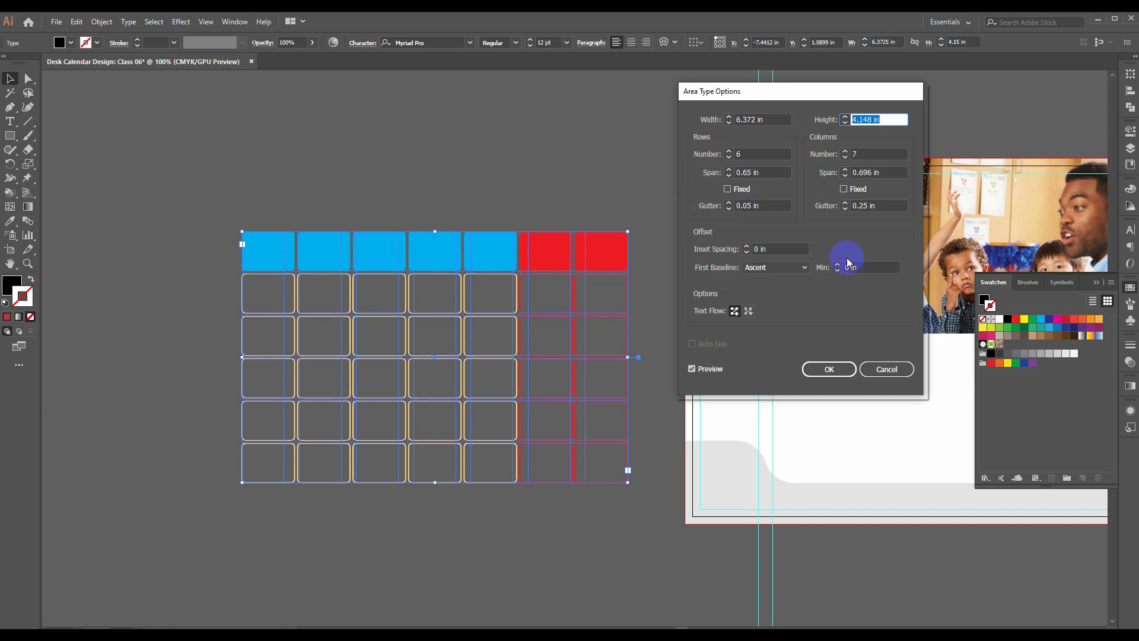
# - Set the column gutter of the text area to 0.05 in and apply the area type options
pyautogui.tripleClick(882, 206)
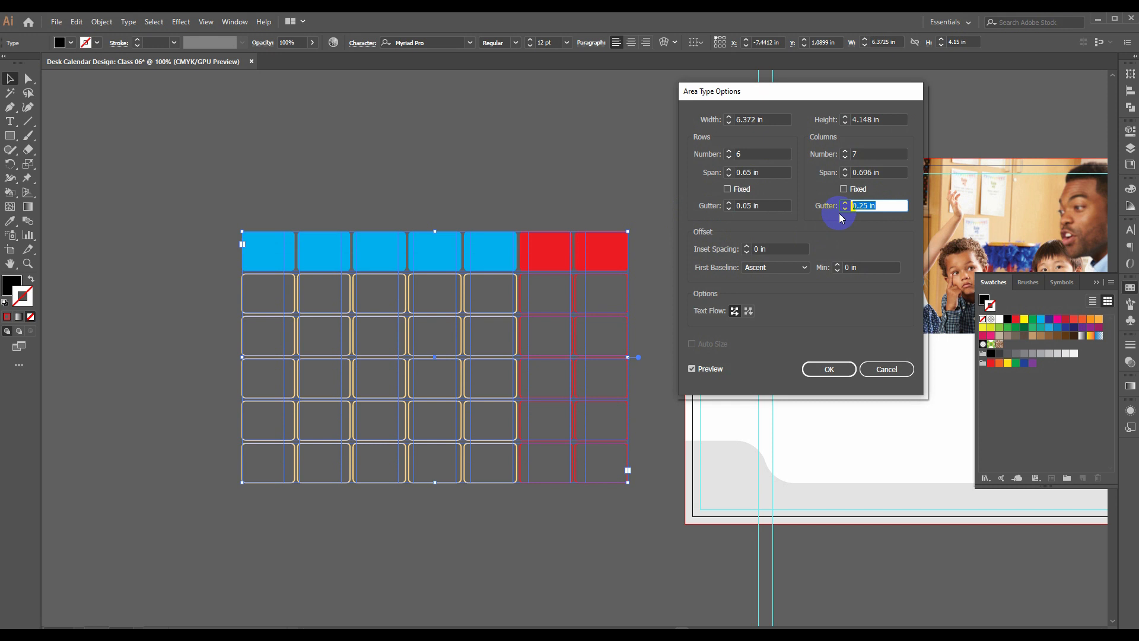
pyautogui.write('0.05')
pyautogui.press('Tab')
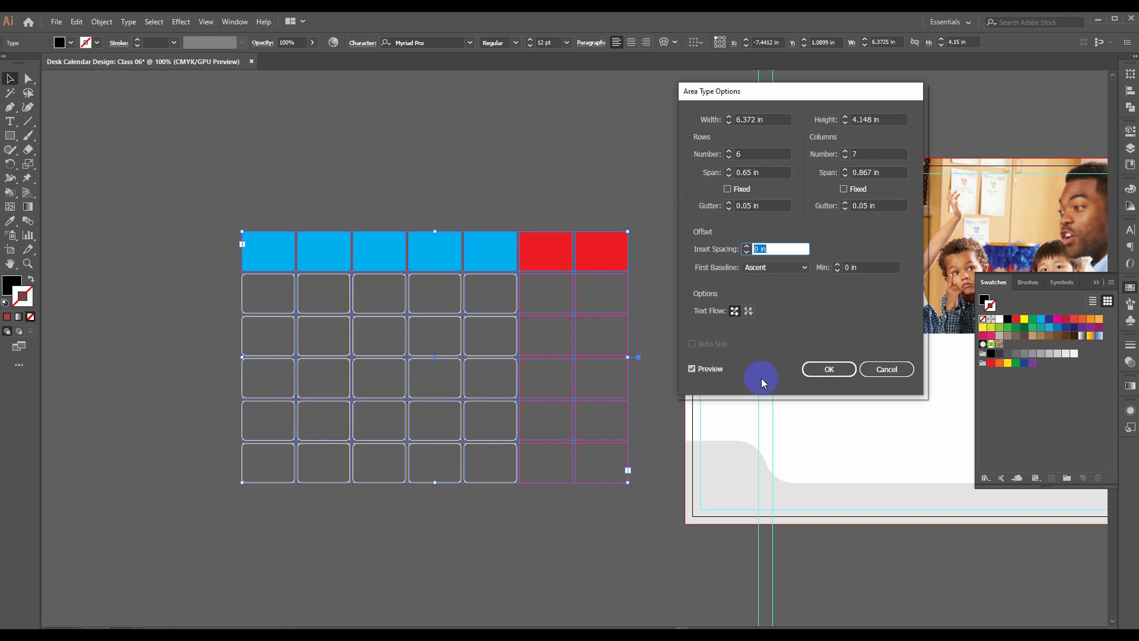
pyautogui.click(827, 368)
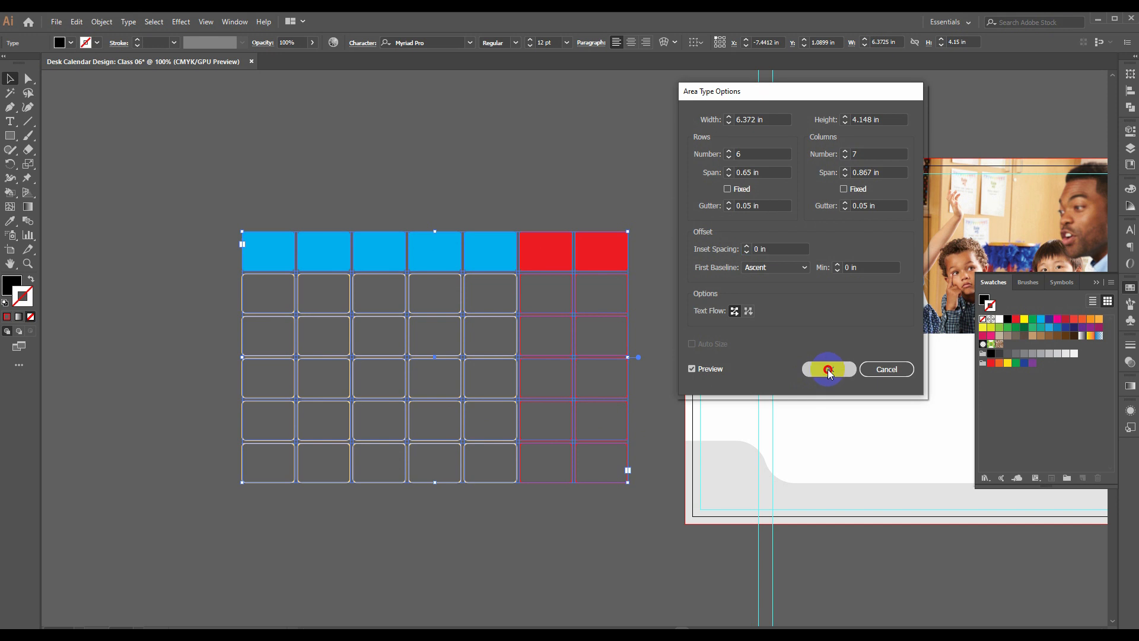
# - Enter "Mon" in the text area's first cell, over the first blue header cell
pyautogui.click(14, 125)
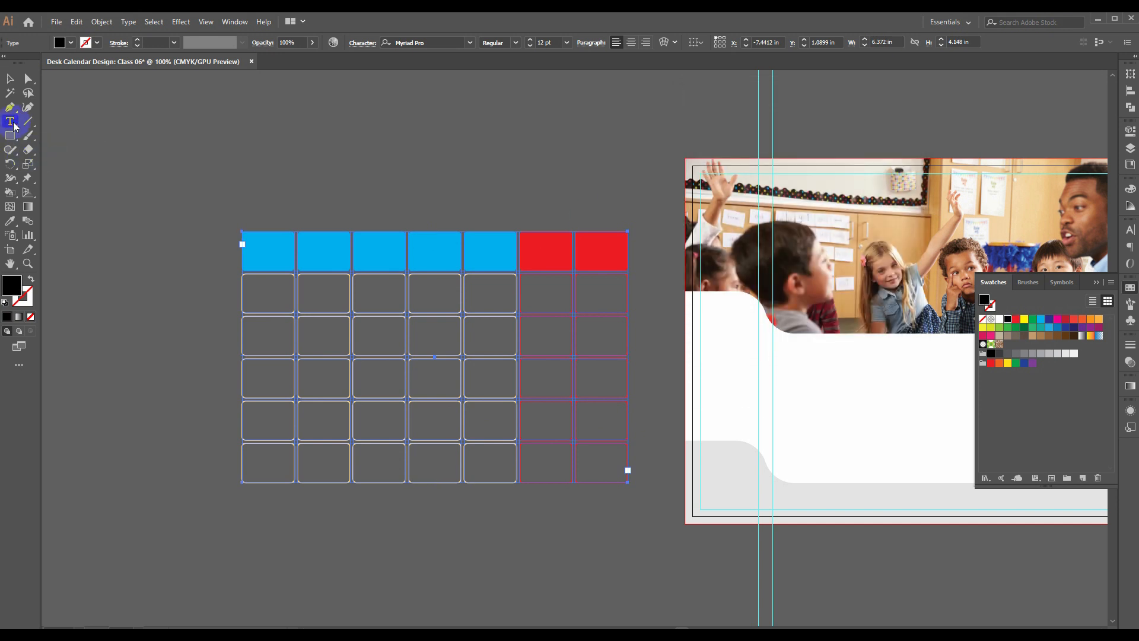
pyautogui.click(243, 234)
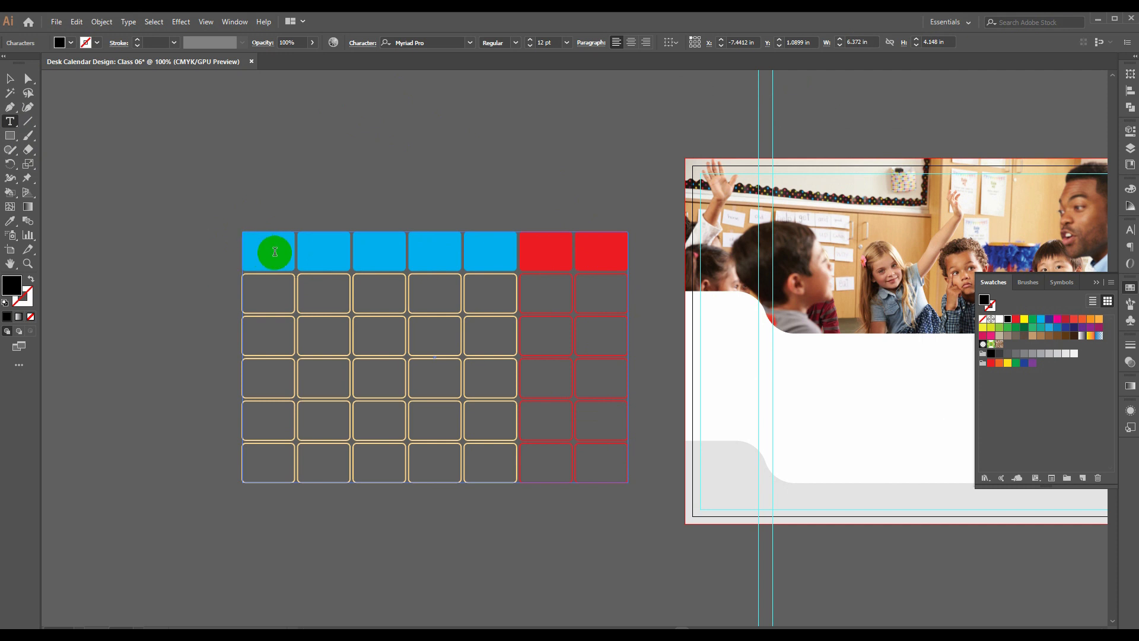
pyautogui.write('Mon')
# - Format the "Mon" text in Roboto at 15 pt and center-align it
pyautogui.hotkey('ctrl', 'a')
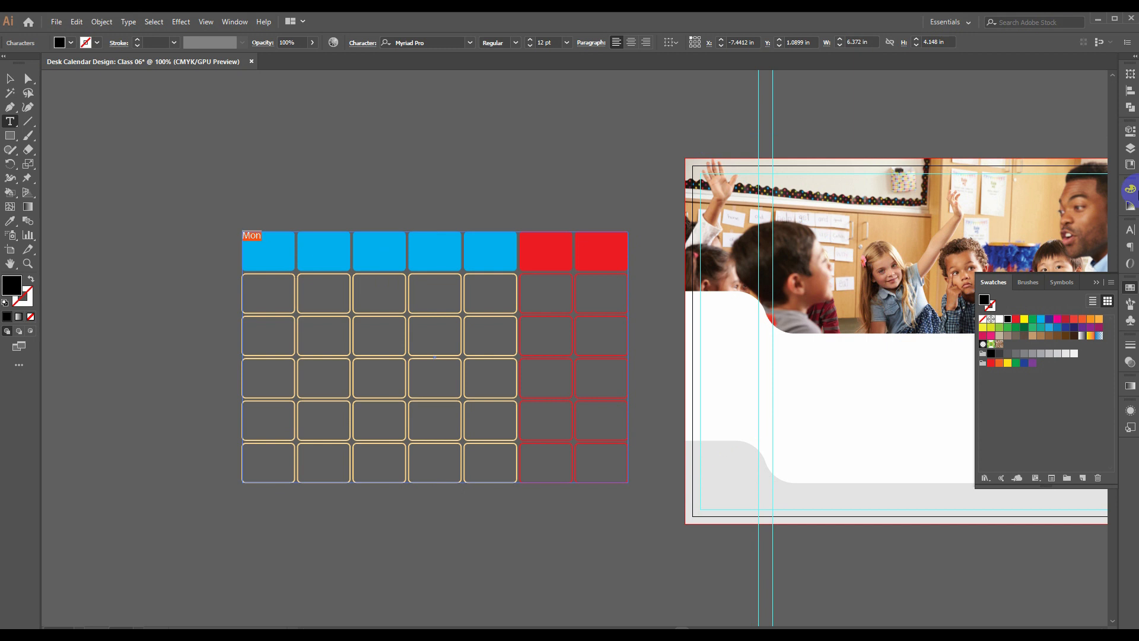
pyautogui.click(1130, 230)
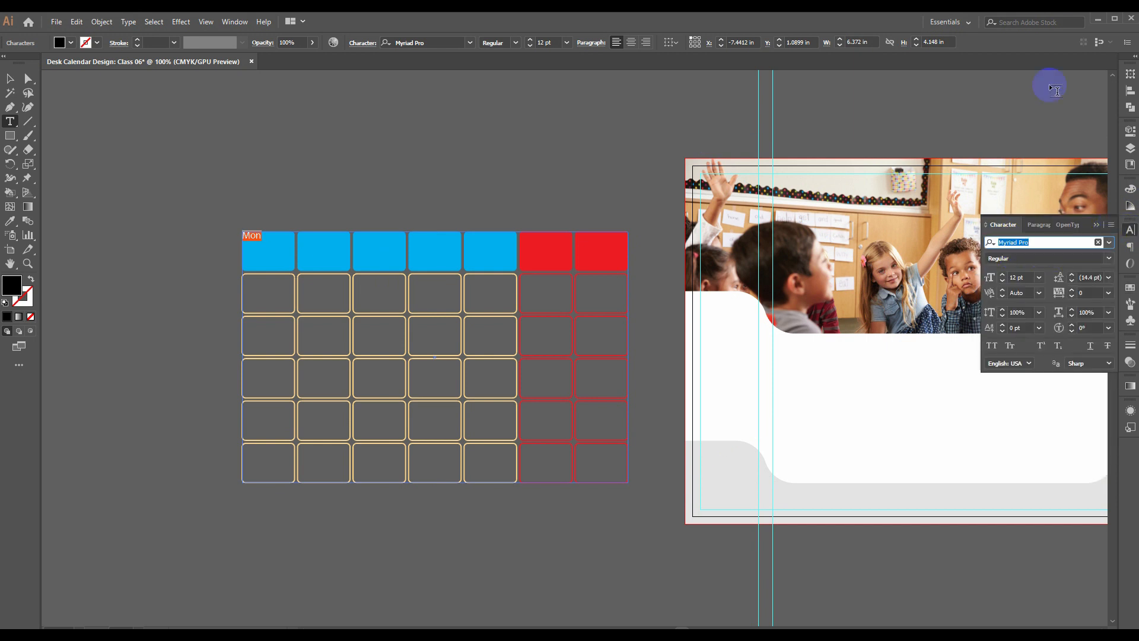
pyautogui.write('roboto')
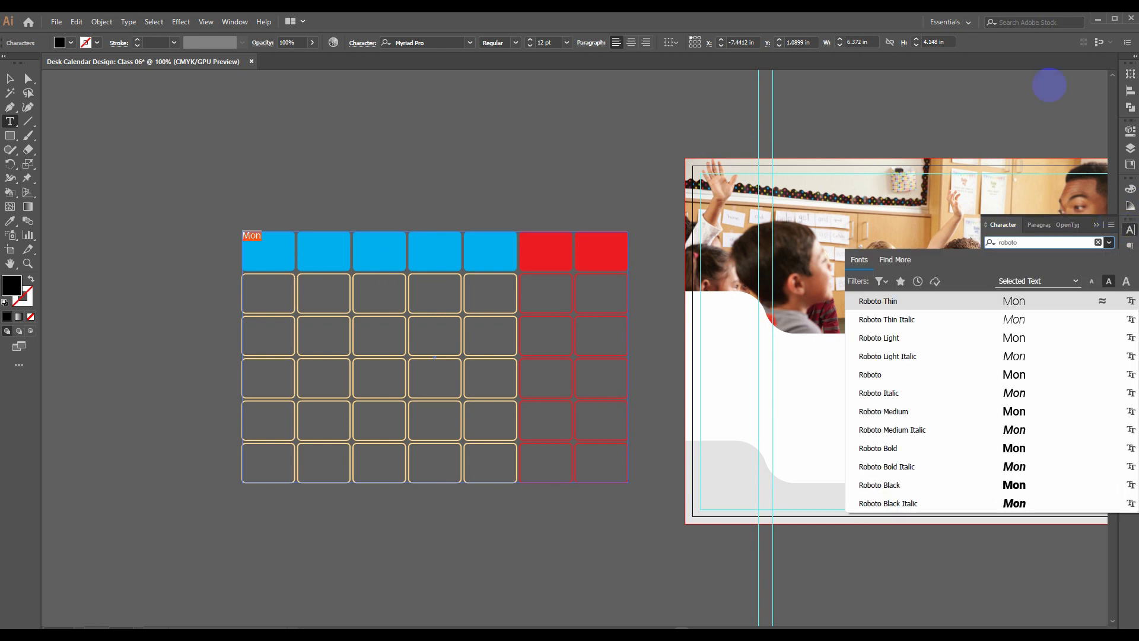
pyautogui.click(905, 373)
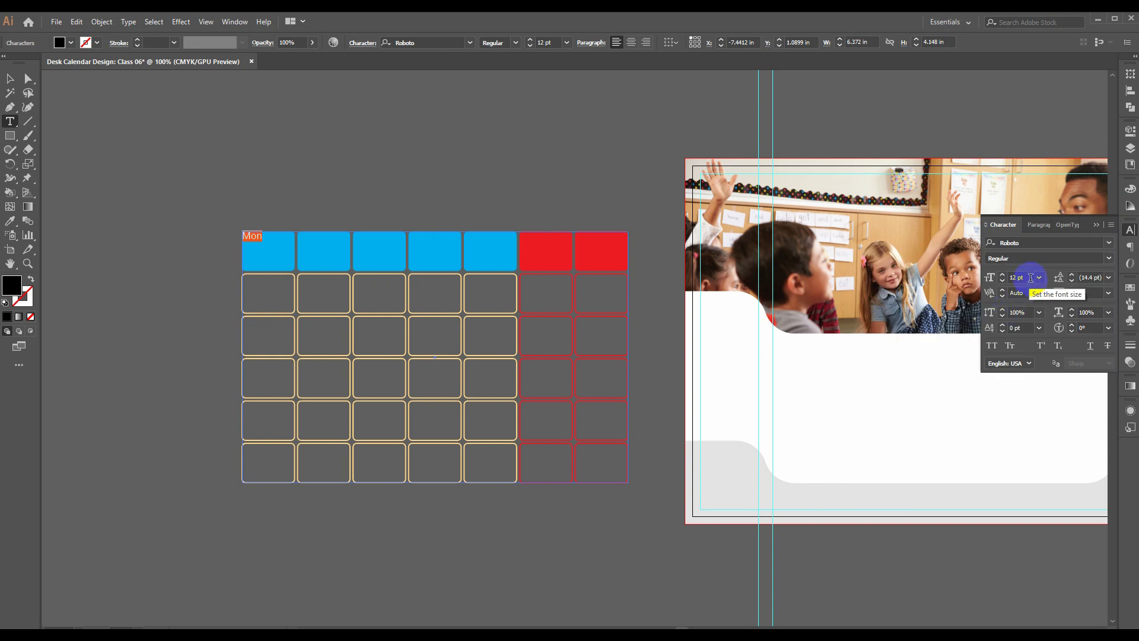
pyautogui.click(1030, 278)
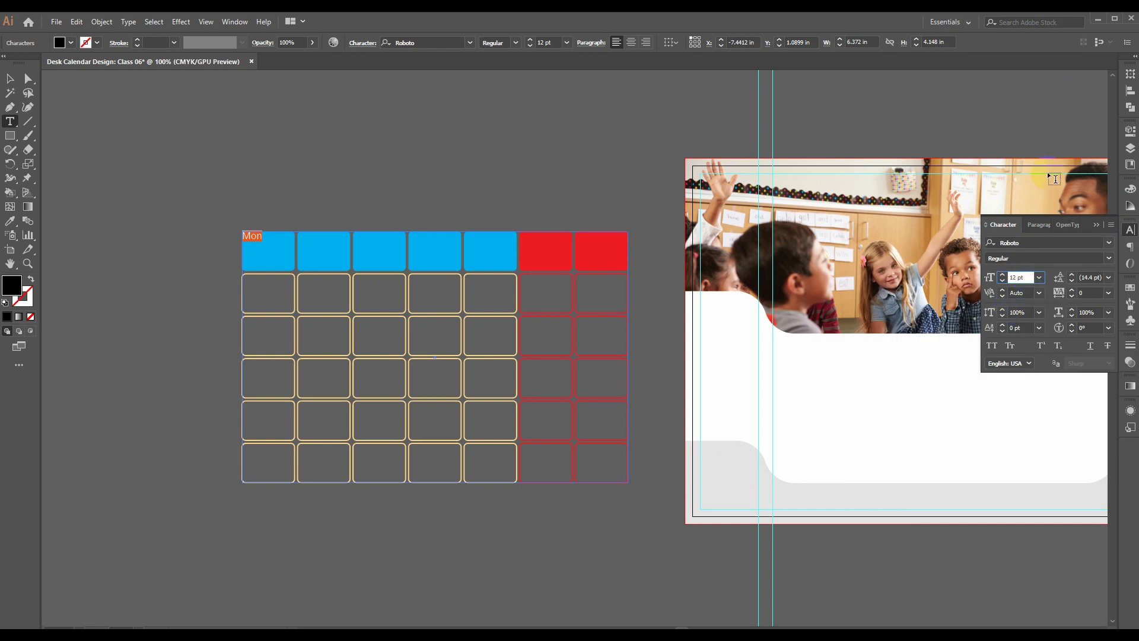
pyautogui.write('15')
pyautogui.press('Return')
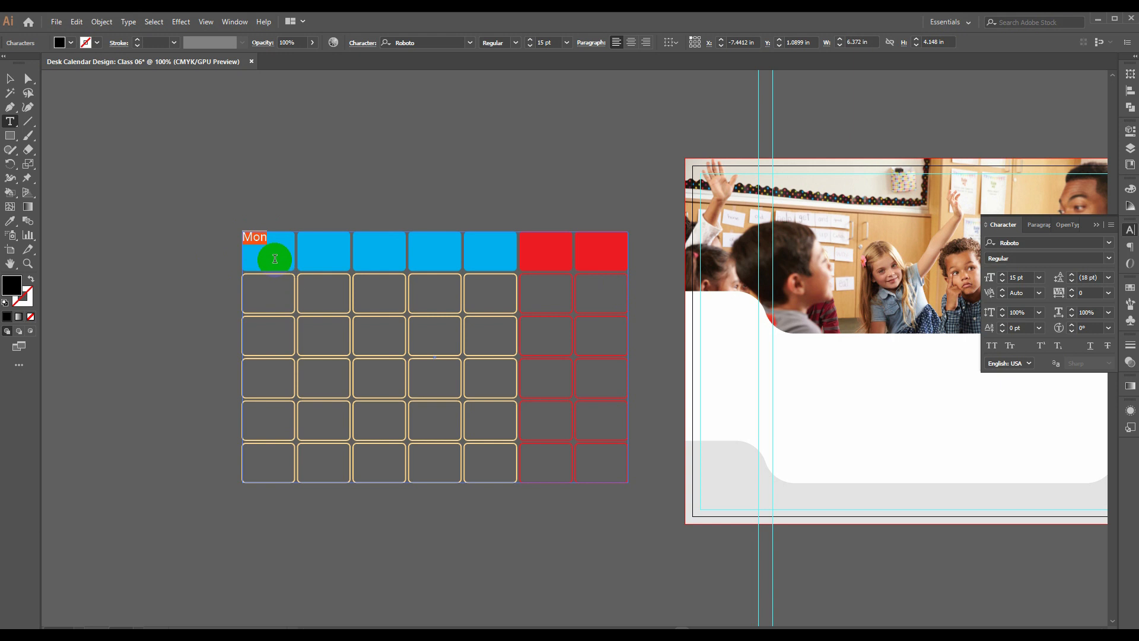
pyautogui.click(1038, 224)
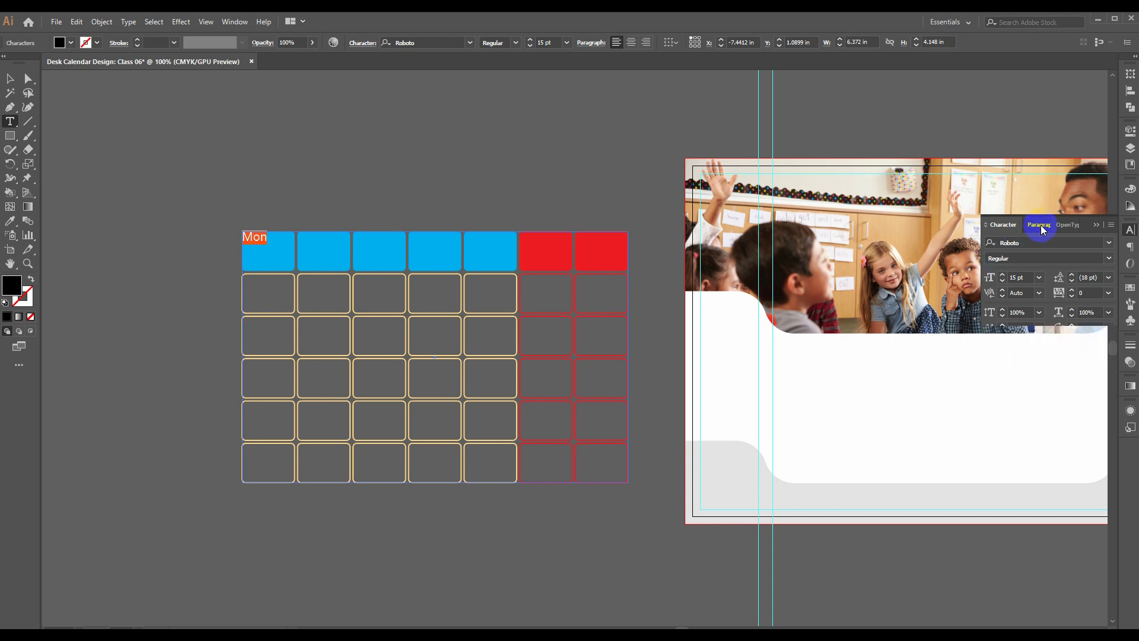
pyautogui.click(1011, 244)
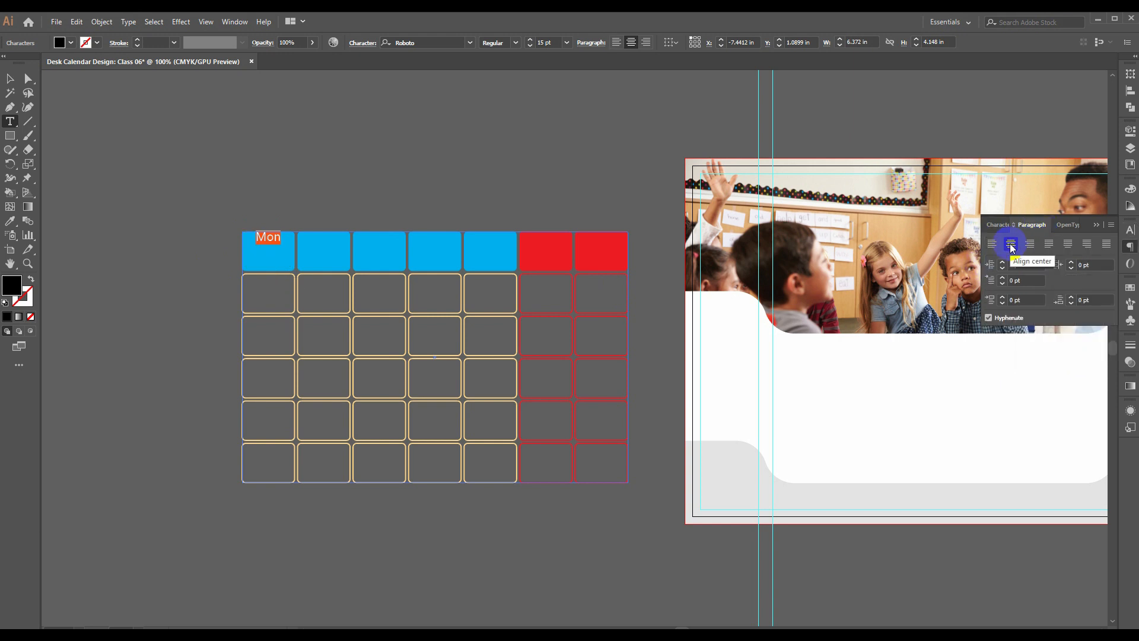
# - Lower the "Mon" text within its header cell with a baseline shift of -15 pt
pyautogui.click(997, 226)
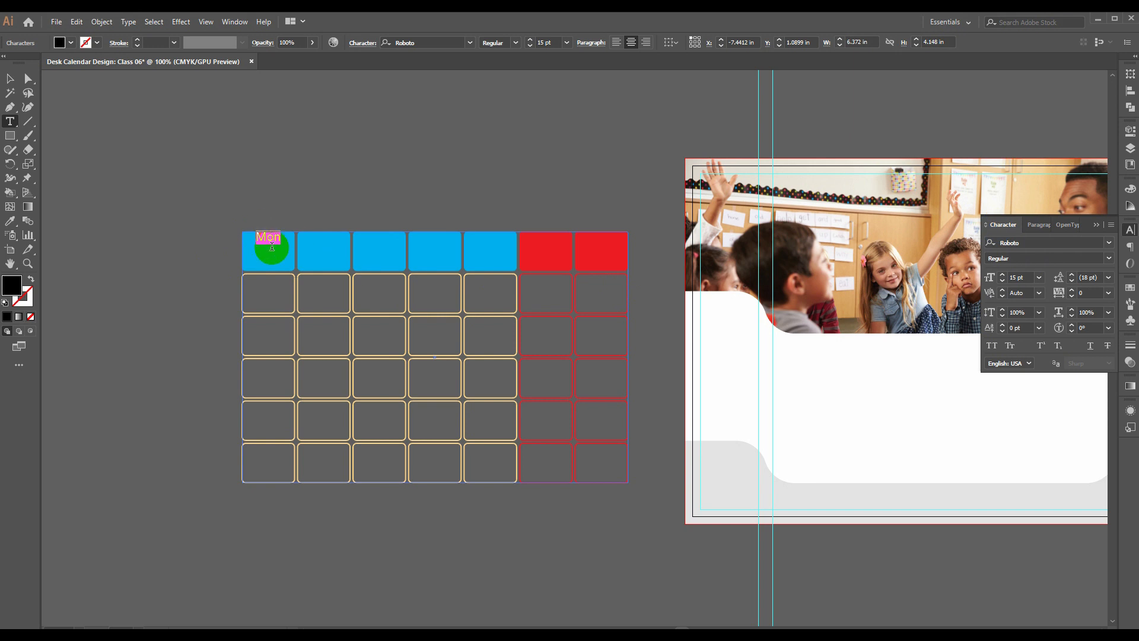
pyautogui.click(1022, 329)
pyautogui.press('Down')
pyautogui.press('Down')
pyautogui.press('Down')
pyautogui.press('Down')
pyautogui.press('Down')
pyautogui.press('Down')
pyautogui.press('Down')
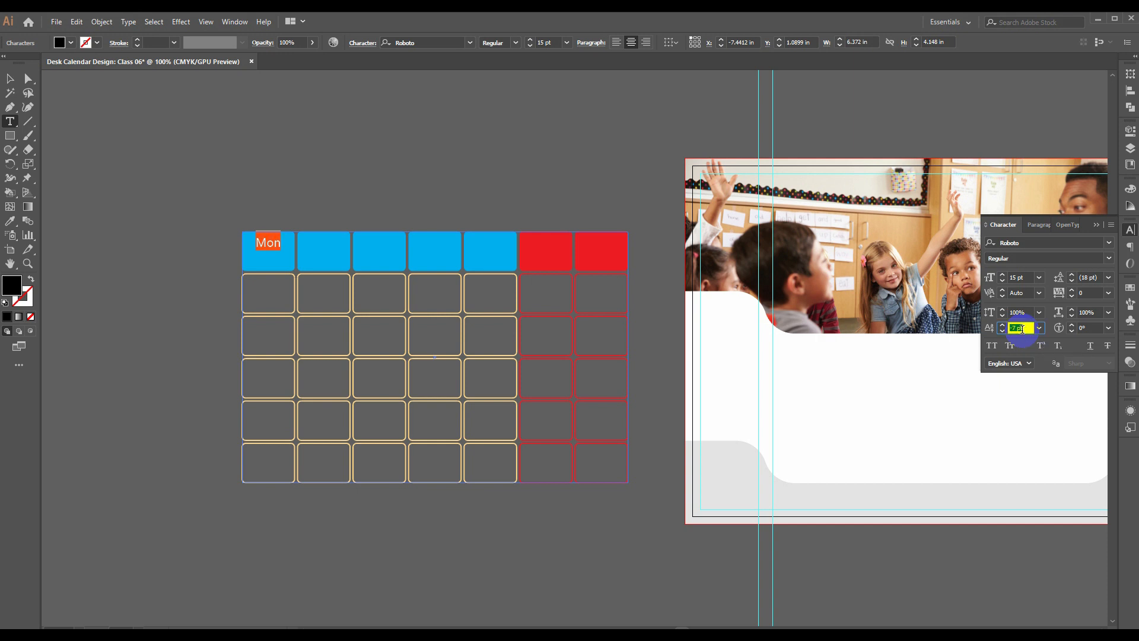
pyautogui.press('Down')
pyautogui.press('Down')
pyautogui.press('Down')
pyautogui.press('Down')
pyautogui.press('Down')
pyautogui.press('Down')
pyautogui.press('Down')
pyautogui.press('Down')
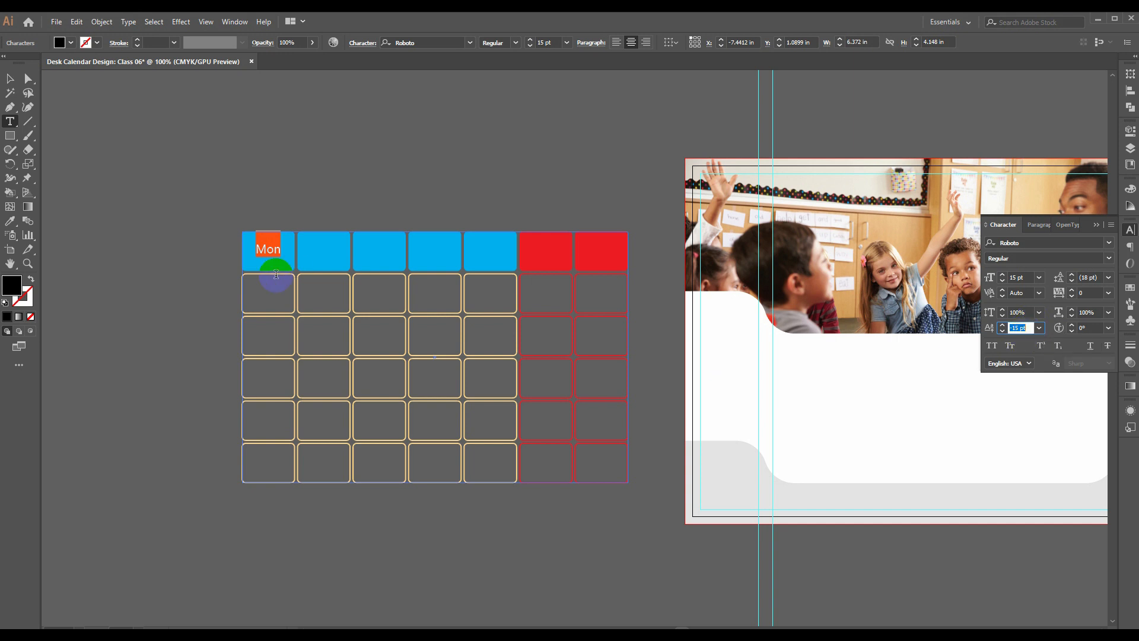
# - Enter "Tu" in the second header cell and shorten "Mon" to "Mo" in the first
pyautogui.click(269, 250)
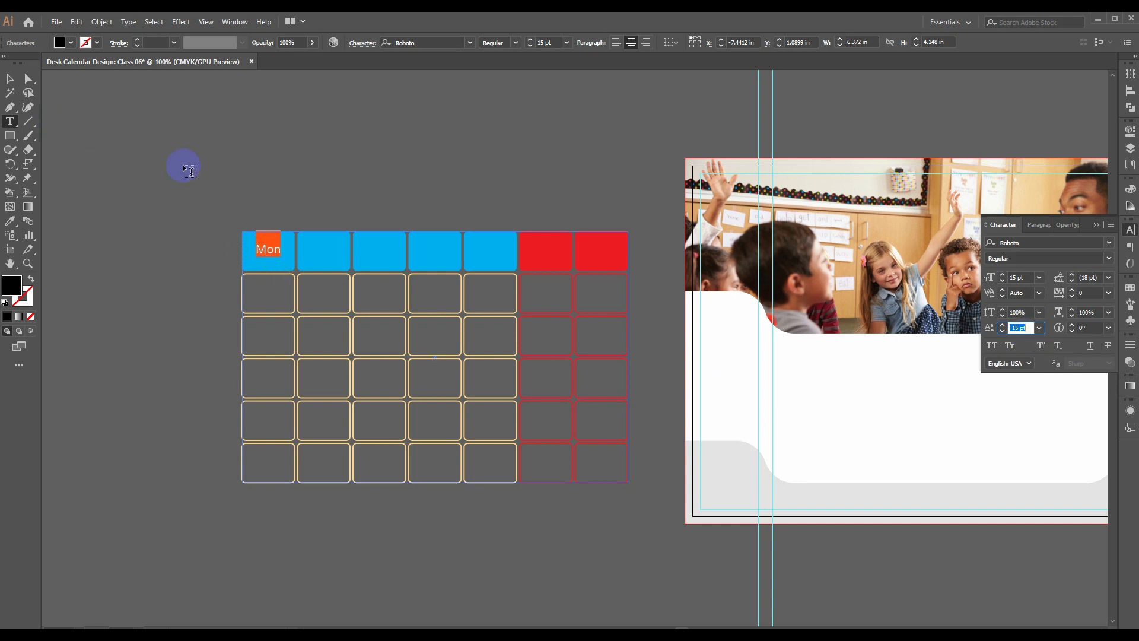
pyautogui.click(280, 252)
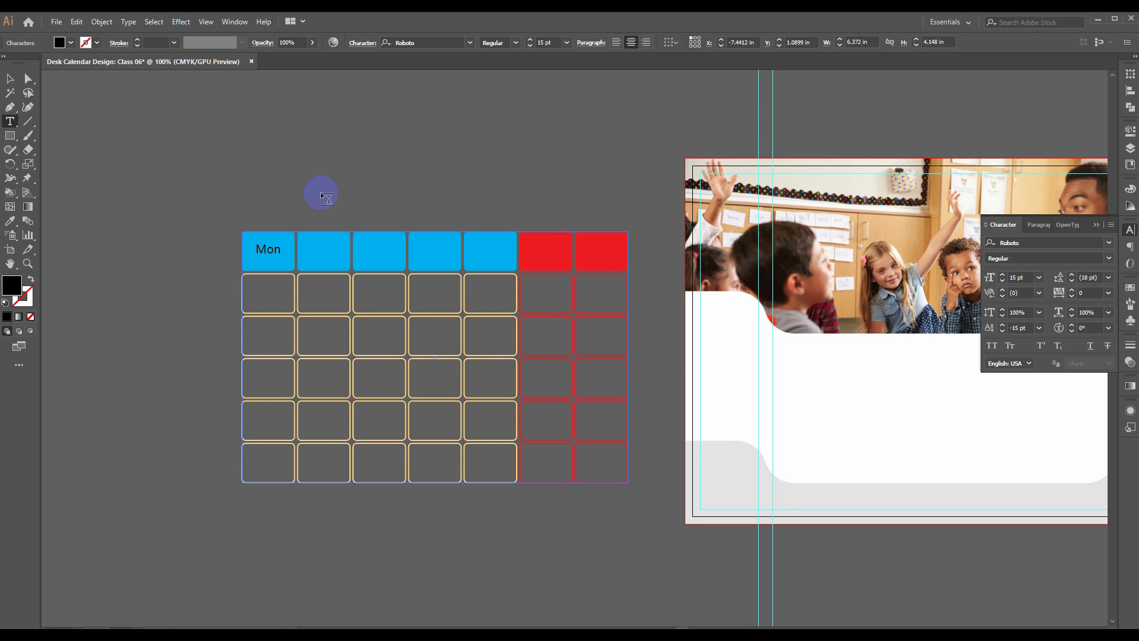
pyautogui.press('Return')
pyautogui.write('Tu')
pyautogui.click(285, 247)
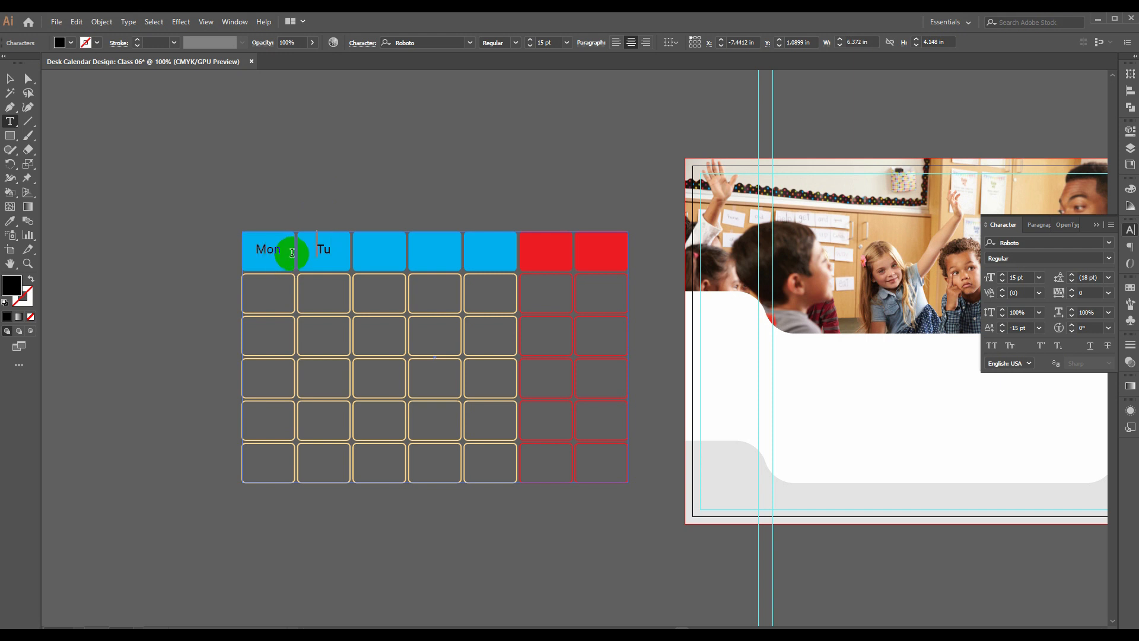
pyautogui.press('BackSpace')
pyautogui.press('BackSpace')
pyautogui.press('Return')
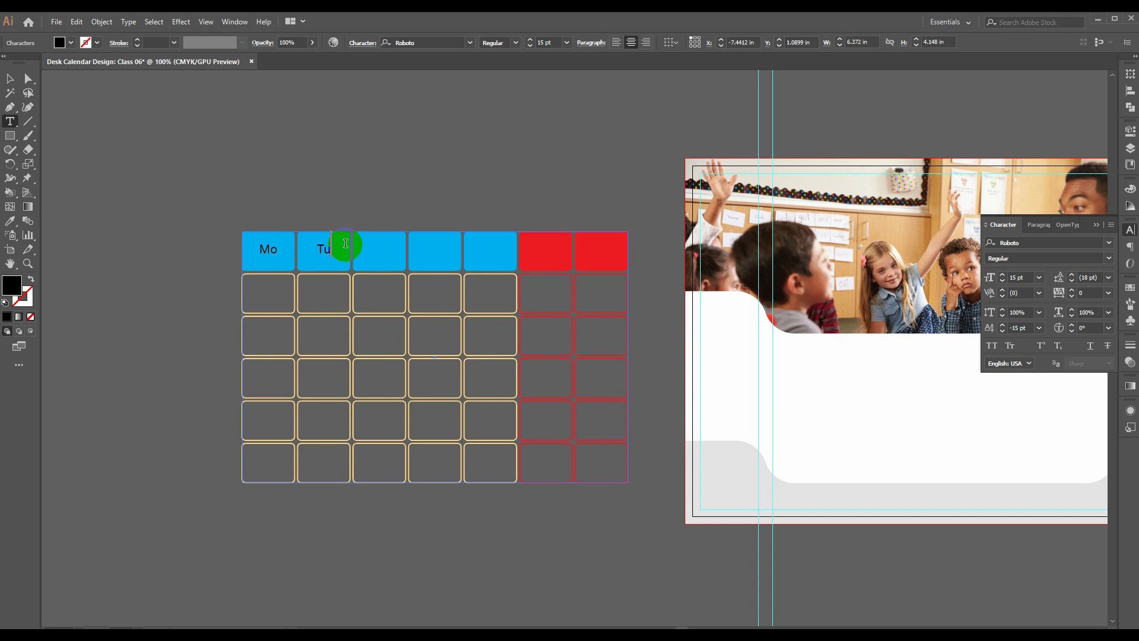
# - Fill the remaining header cells with "We", "Tr", "Fr", "Sa" and "Su"
pyautogui.press('Tab')
pyautogui.write('We')
pyautogui.press('Return')
pyautogui.write('Tr')
pyautogui.press('Return')
pyautogui.write('Fr')
pyautogui.press('Return')
pyautogui.write('Sa')
pyautogui.press('Return')
pyautogui.write('Su')
# - Apply All Caps to the seven weekday names in the header row
pyautogui.moveTo(606, 248); pyautogui.dragTo(261, 246)
pyautogui.click(990, 346)
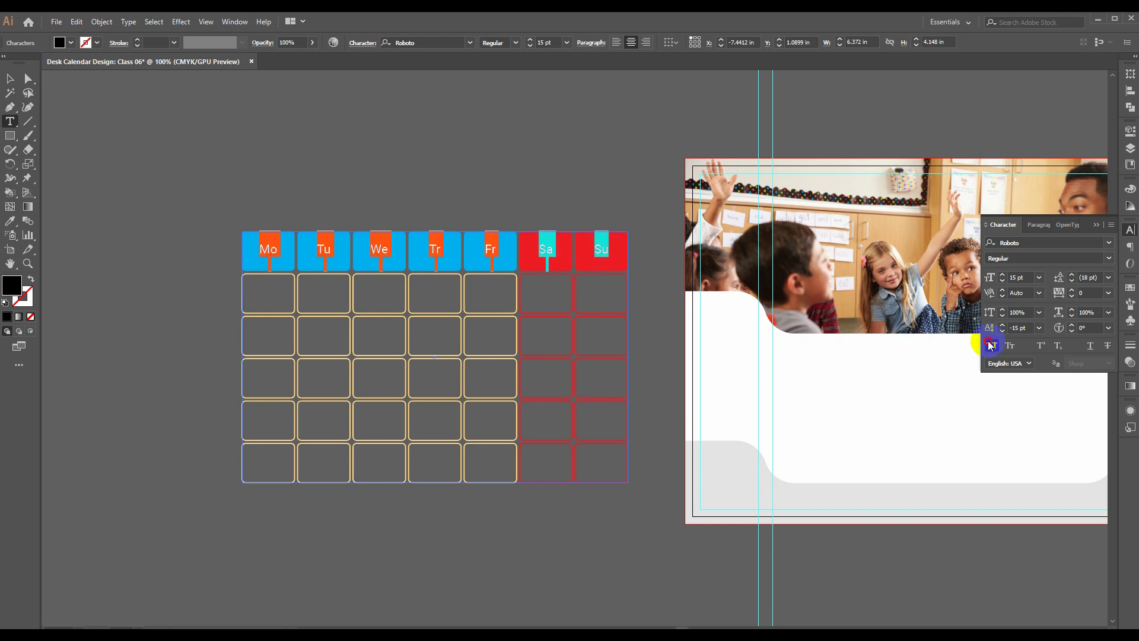
pyautogui.click(609, 246)
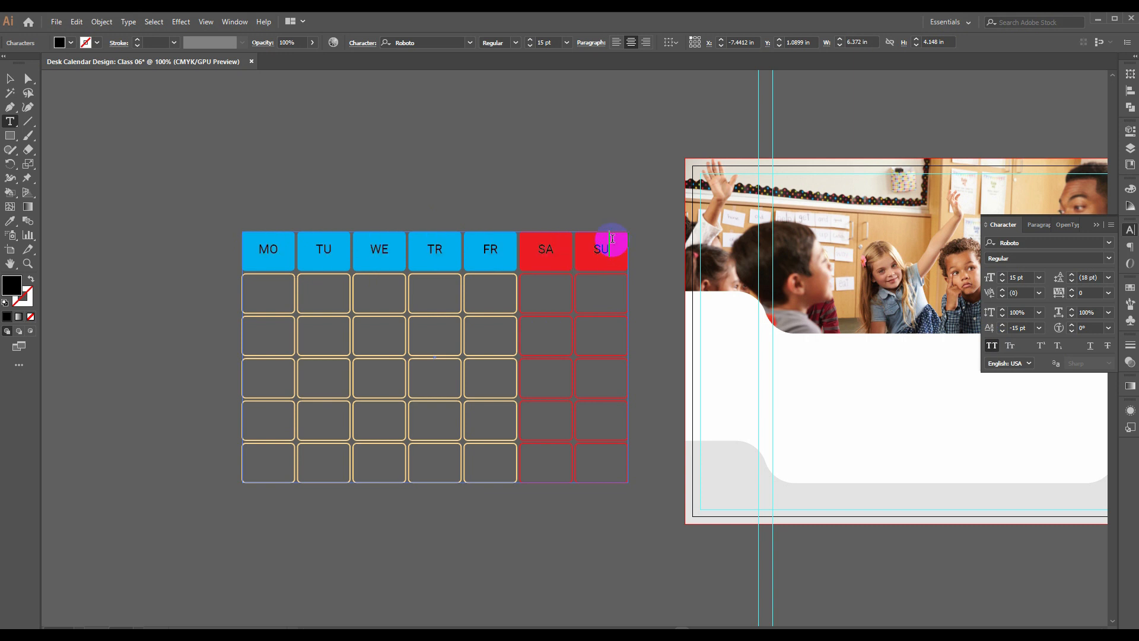
# - Enter the dates 01 to 05 in the first date row, starting with 01 under "WE"
pyautogui.press('Return')
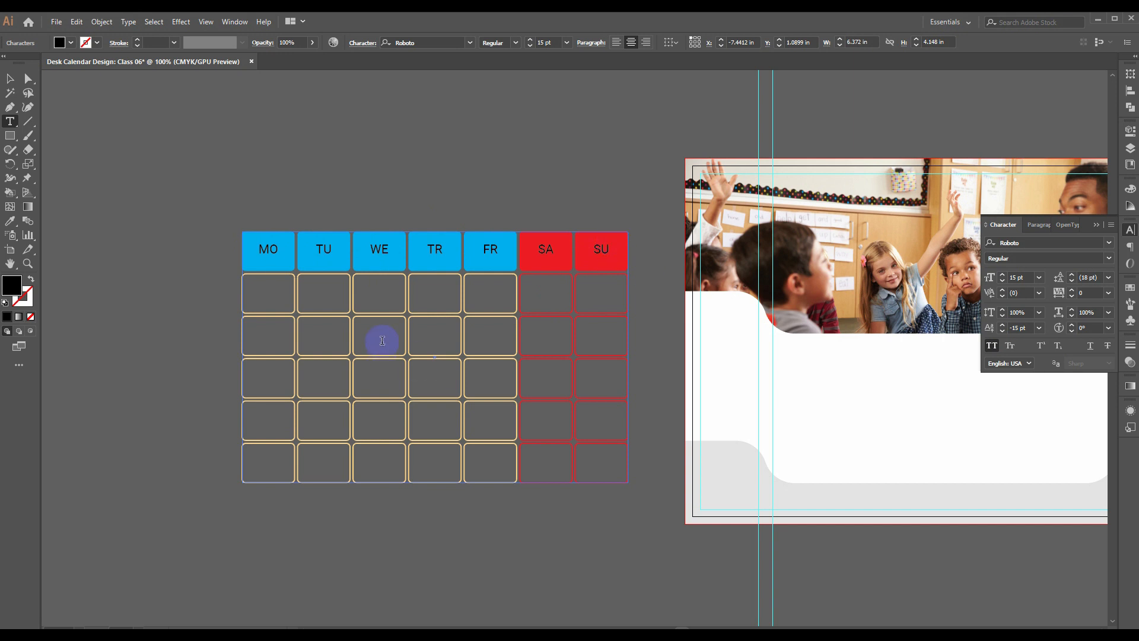
pyautogui.click(383, 250)
pyautogui.click(388, 282)
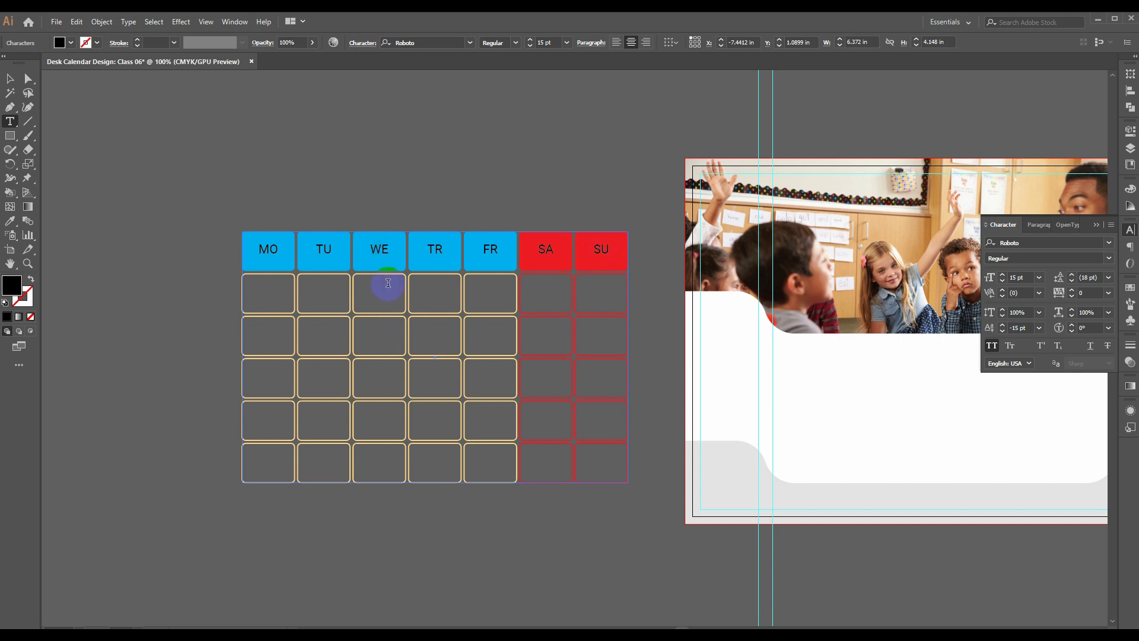
pyautogui.press('Return')
pyautogui.press('Return')
pyautogui.write('01')
pyautogui.press('Return')
pyautogui.write('02')
pyautogui.press('Return')
pyautogui.write('03')
pyautogui.press('Return')
pyautogui.write('04')
pyautogui.press('Return')
pyautogui.write('00')
pyautogui.press('BackSpace')
pyautogui.press('BackSpace')
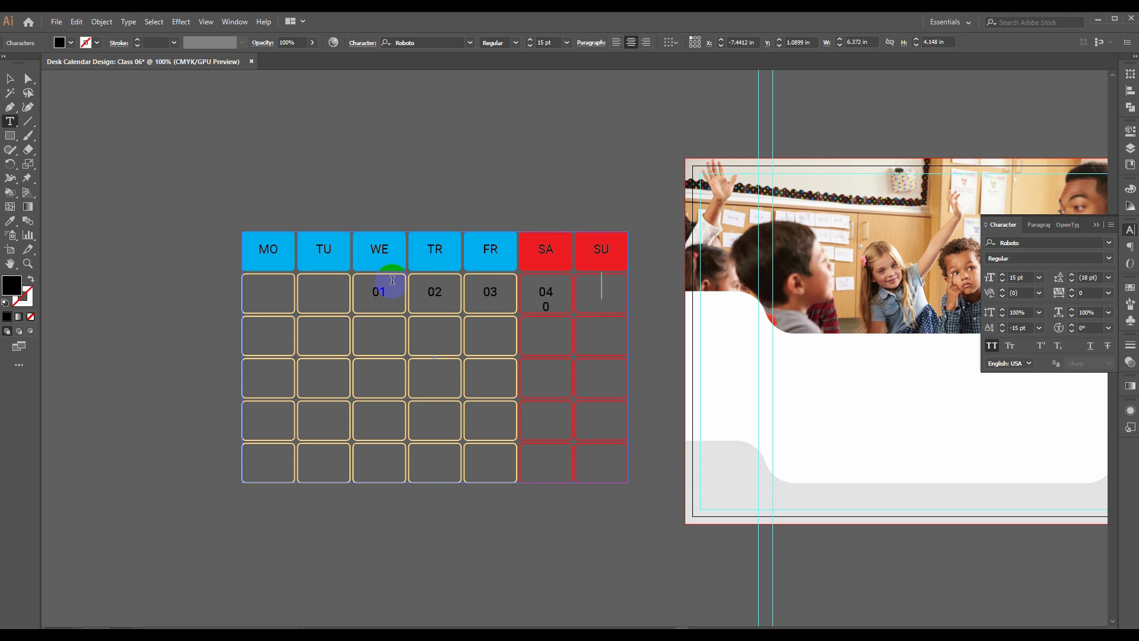
pyautogui.write('05')
pyautogui.press('Return')
# - Enter the dates 06 to 12 across the second date row
pyautogui.write('06')
pyautogui.press('Return')
pyautogui.write('07')
pyautogui.press('Return')
pyautogui.write('08')
pyautogui.press('Return')
pyautogui.write('09')
pyautogui.press('Return')
pyautogui.write('10')
pyautogui.press('Return')
pyautogui.write('11')
pyautogui.press('Return')
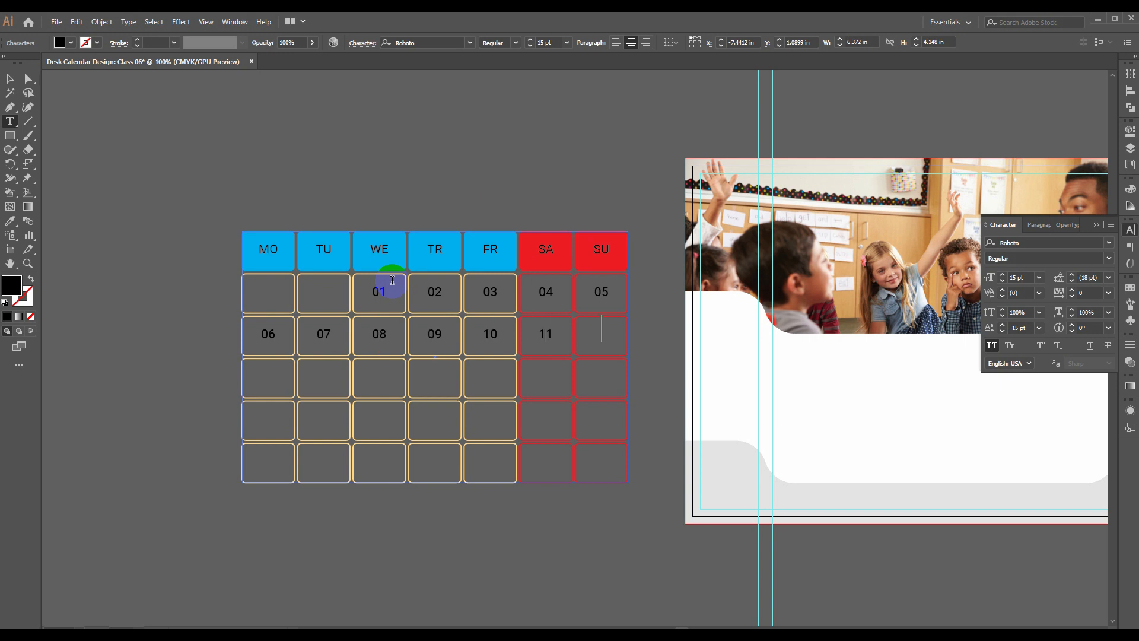
pyautogui.write('12')
pyautogui.press('Return')
# - Enter the dates 13 to 19 across the third date row
pyautogui.write('13')
pyautogui.press('Return')
pyautogui.write('14')
pyautogui.press('Return')
pyautogui.write('1')
pyautogui.press('Tab')
pyautogui.write('16')
pyautogui.press('Tab')
pyautogui.write('17')
pyautogui.press('Tab')
pyautogui.write('18')
pyautogui.press('Tab')
pyautogui.write('19')
pyautogui.press('Tab')
# - Enter the dates 20 to 26 across the fourth date row
pyautogui.write('20')
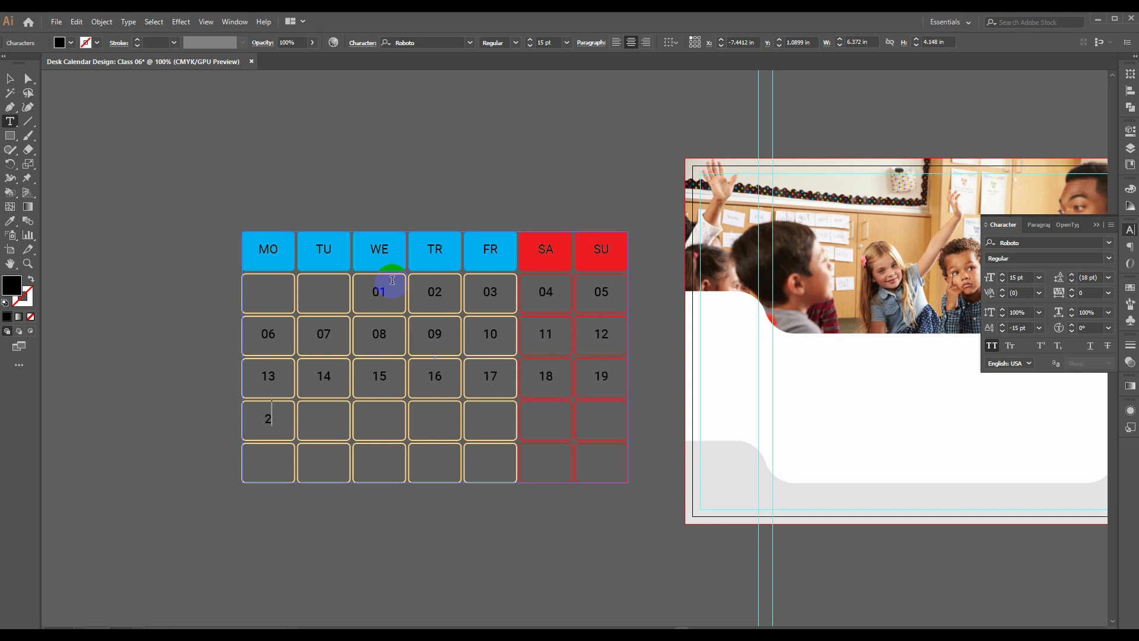
pyautogui.press('Tab')
pyautogui.write('21')
pyautogui.press('Tab')
pyautogui.write('22')
pyautogui.press('Tab')
pyautogui.write('23')
pyautogui.press('Tab')
pyautogui.write('24')
pyautogui.press('Tab')
pyautogui.write('25')
pyautogui.press('Tab')
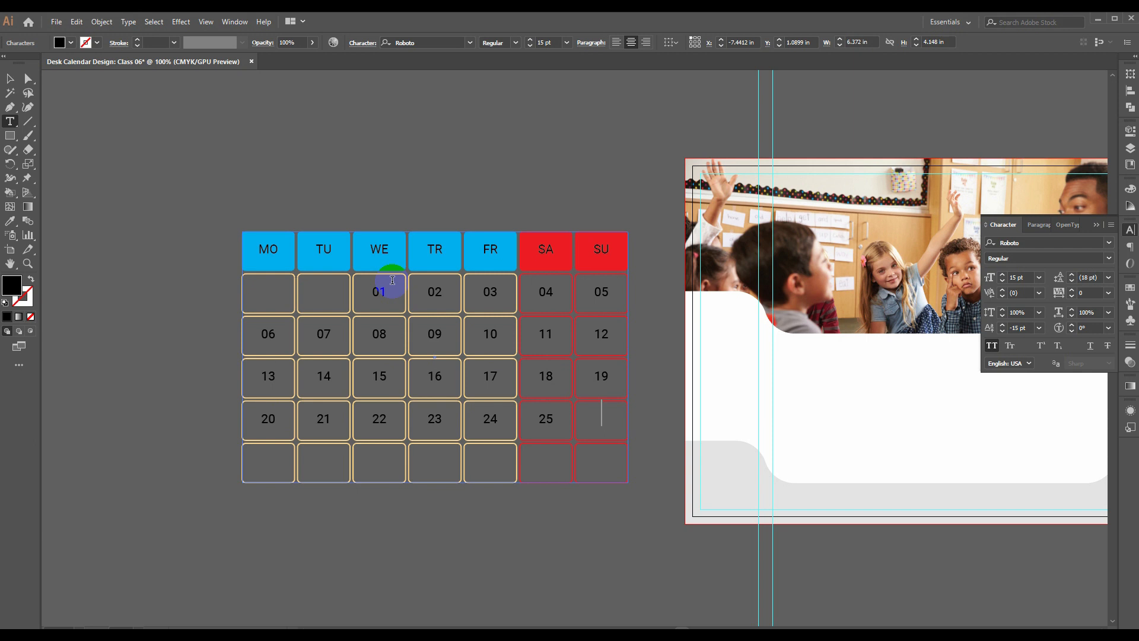
pyautogui.write('26')
pyautogui.press('Tab')
# - Enter the dates 27 to 31 in the last date row, from Monday to Friday
pyautogui.write('27')
pyautogui.press('Tab')
pyautogui.write('28')
pyautogui.press('Tab')
pyautogui.write('29')
pyautogui.press('Tab')
pyautogui.write('30 31')
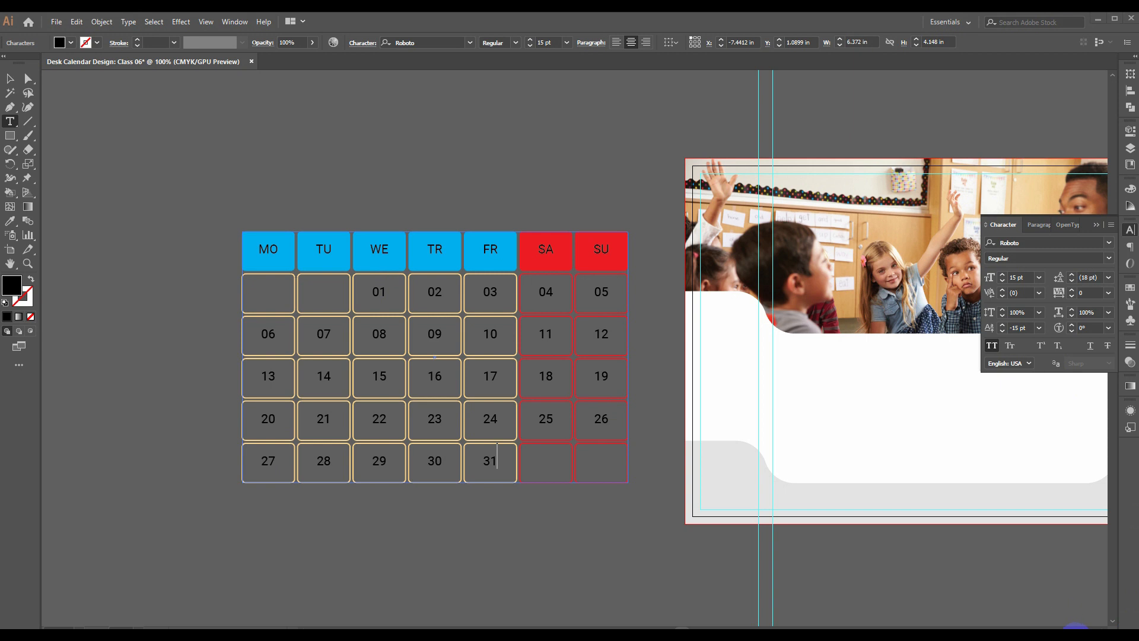
# - Look at the month layout in the system calendar, and leave the date text deselected
pyautogui.click(1075, 629)
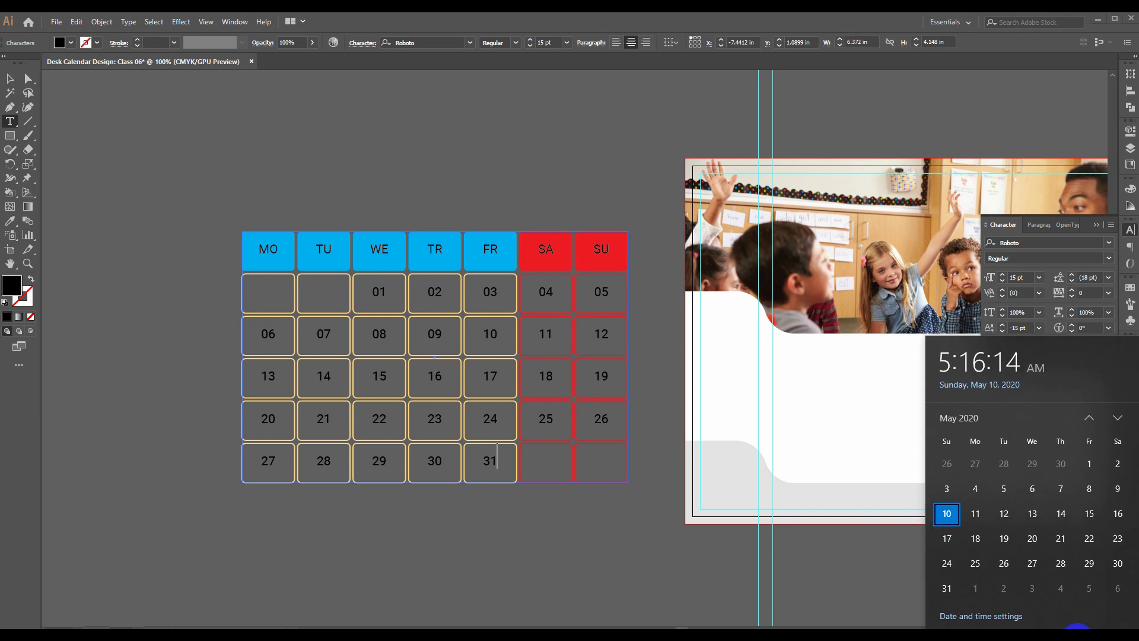
pyautogui.click(507, 464)
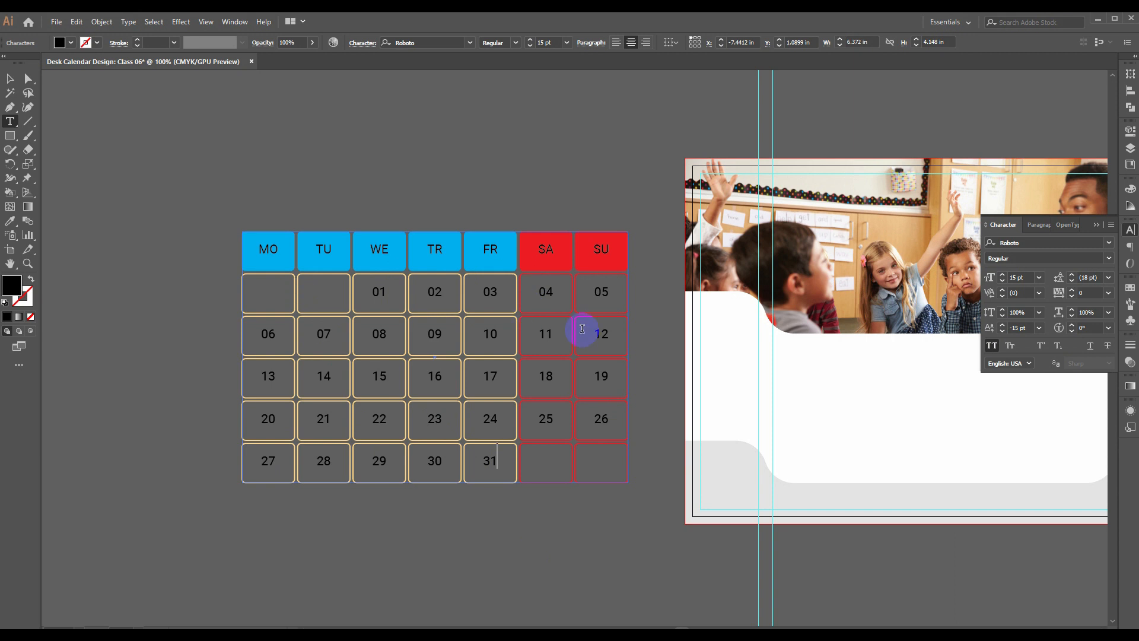
pyautogui.click(9, 77)
pyautogui.click(491, 155)
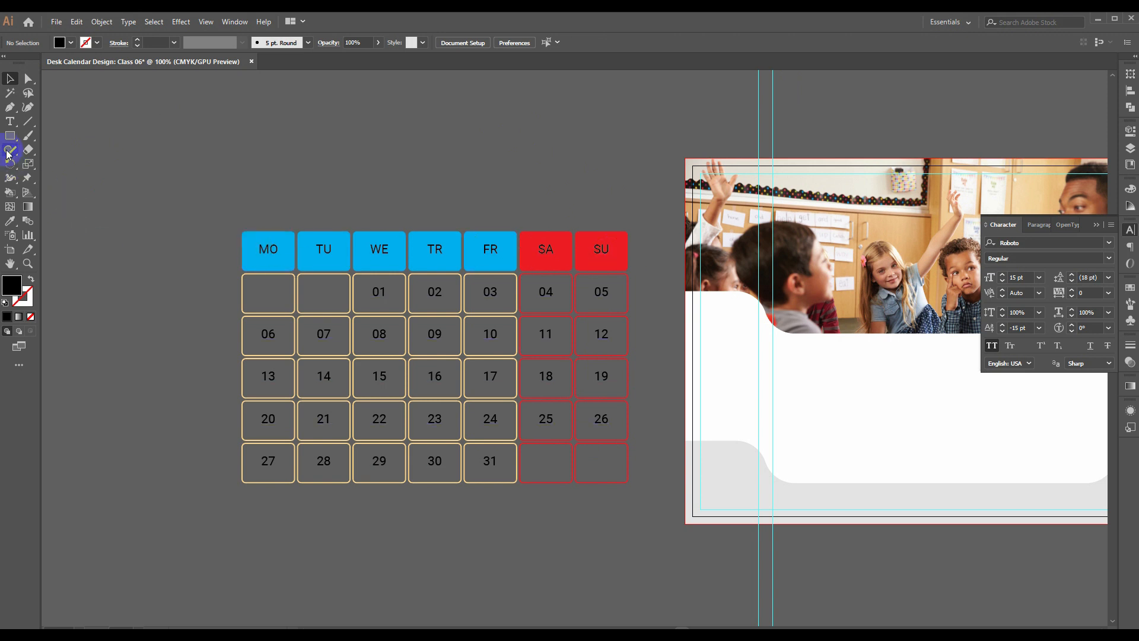
# - Fill the seven weekday names in the header row with white and deselect the text
pyautogui.click(10, 121)
pyautogui.click(630, 254)
pyautogui.moveTo(630, 253); pyautogui.dragTo(259, 239)
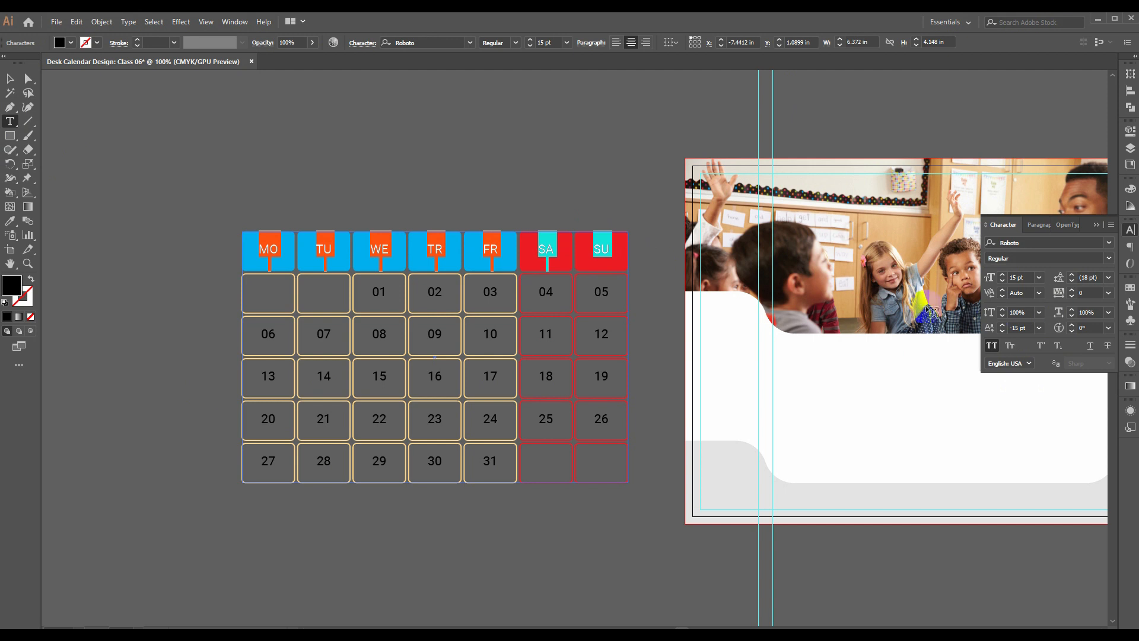
pyautogui.click(1129, 289)
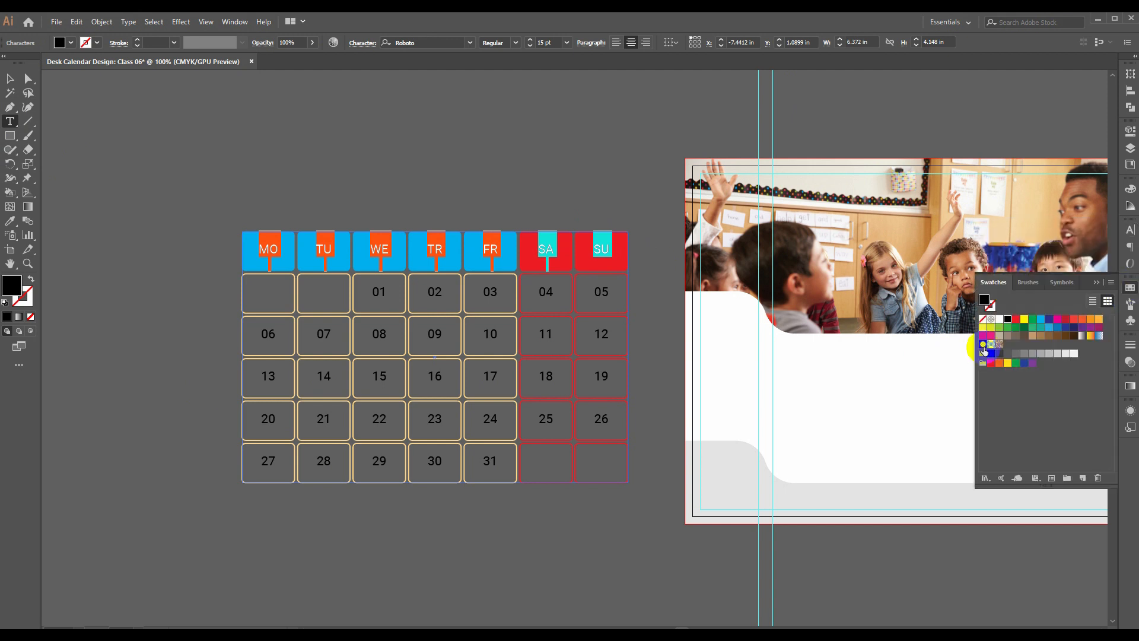
pyautogui.click(999, 319)
pyautogui.click(343, 280)
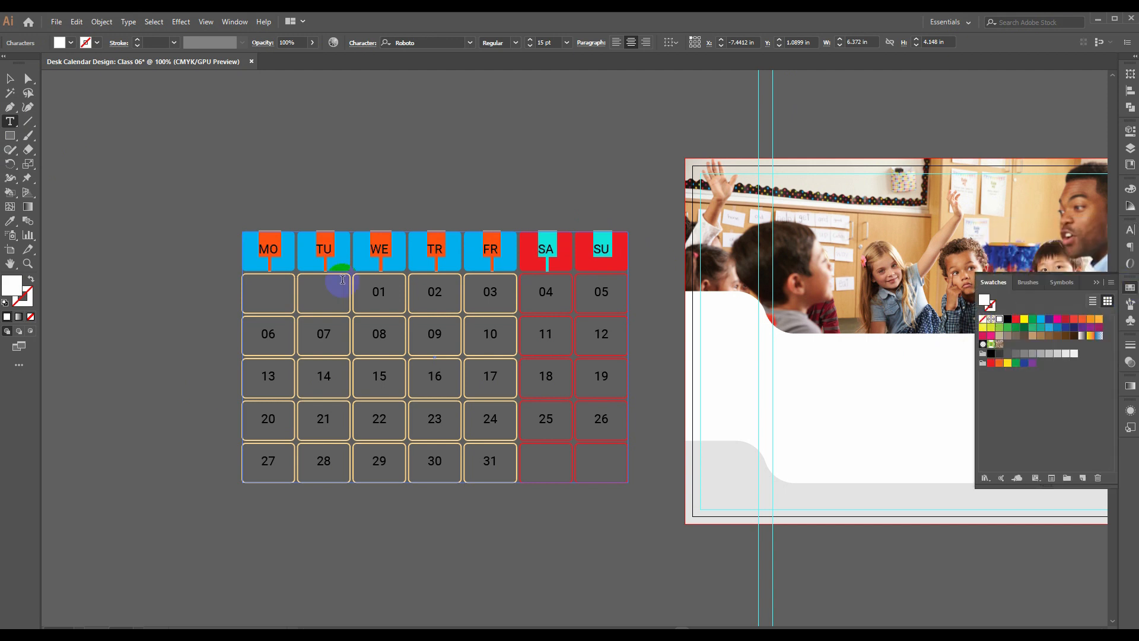
pyautogui.click(10, 80)
pyautogui.hotkey('ctrl', 'shift', 'a')
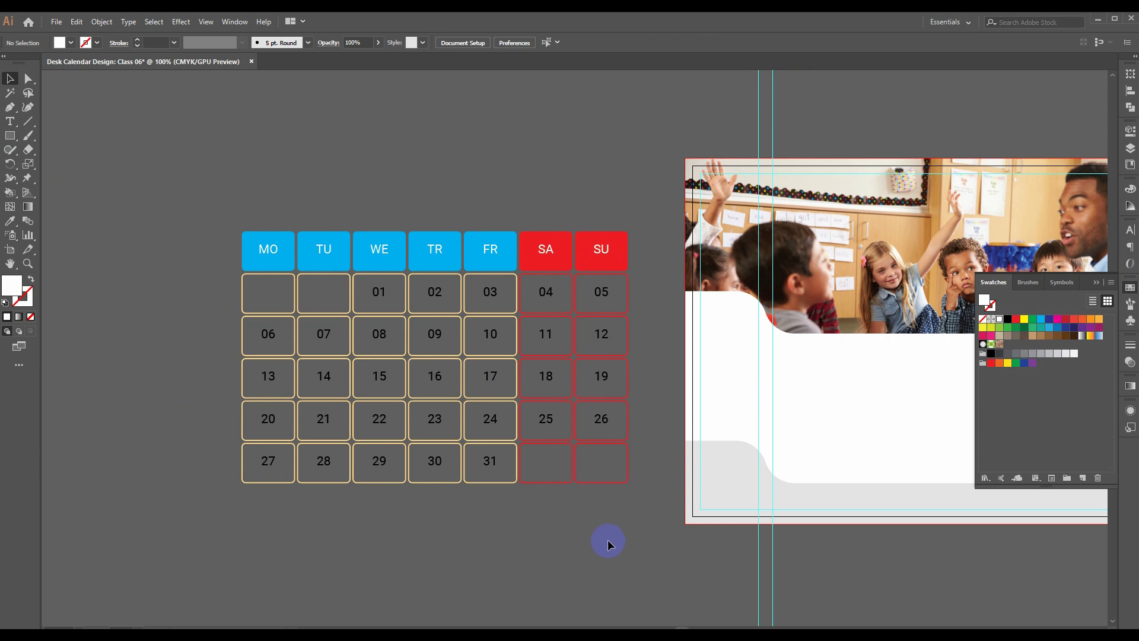
pyautogui.moveTo(623, 540); pyautogui.dragTo(187, 201)
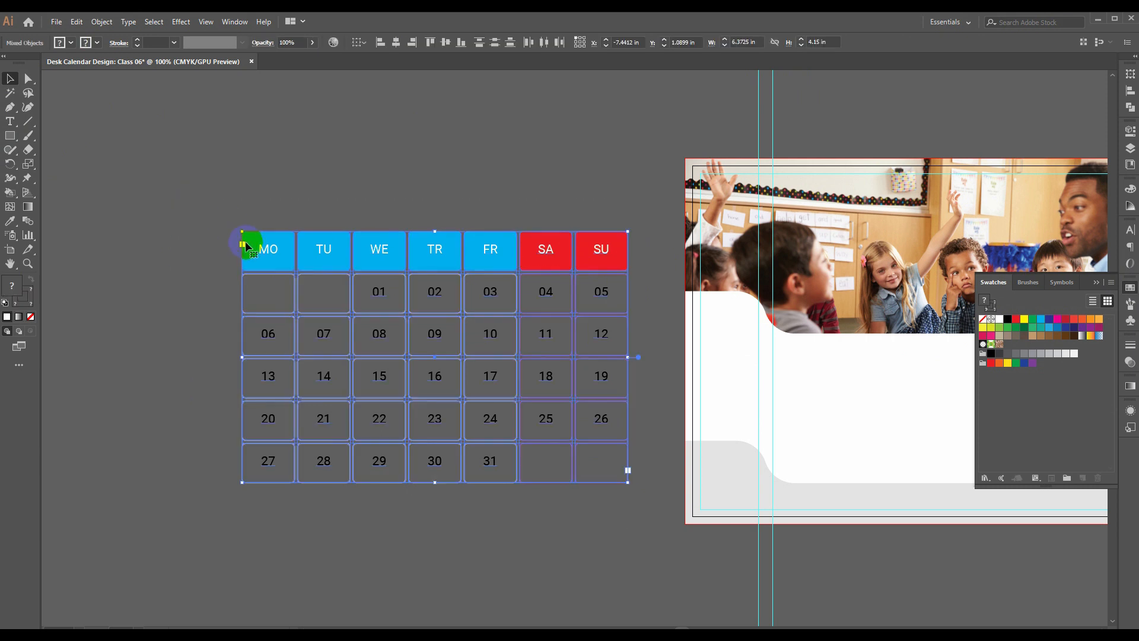
pyautogui.click(466, 187)
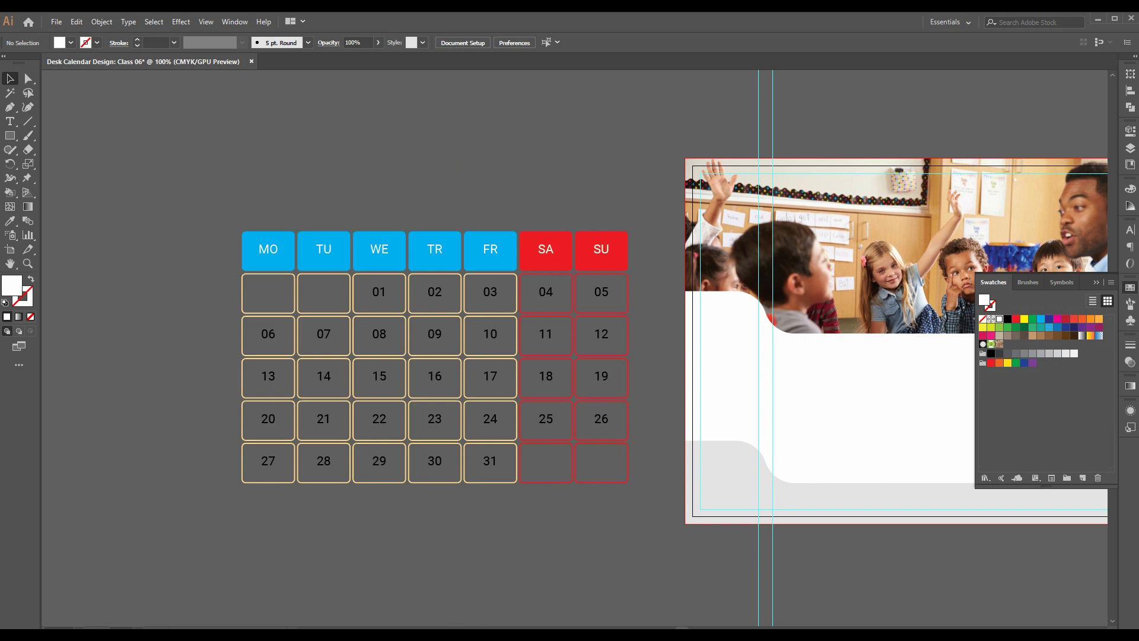
# - Switch to the Calendar.jpg reference in Photos, examine its date layout, and return to the calendar design in Illustrator
pyautogui.click(379, 634)
pyautogui.click(379, 634)
pyautogui.moveTo(310, 222); pyautogui.dragTo(187, 200)
pyautogui.moveTo(496, 226); pyautogui.dragTo(261, 233)
pyautogui.moveTo(445, 260); pyautogui.dragTo(338, 269)
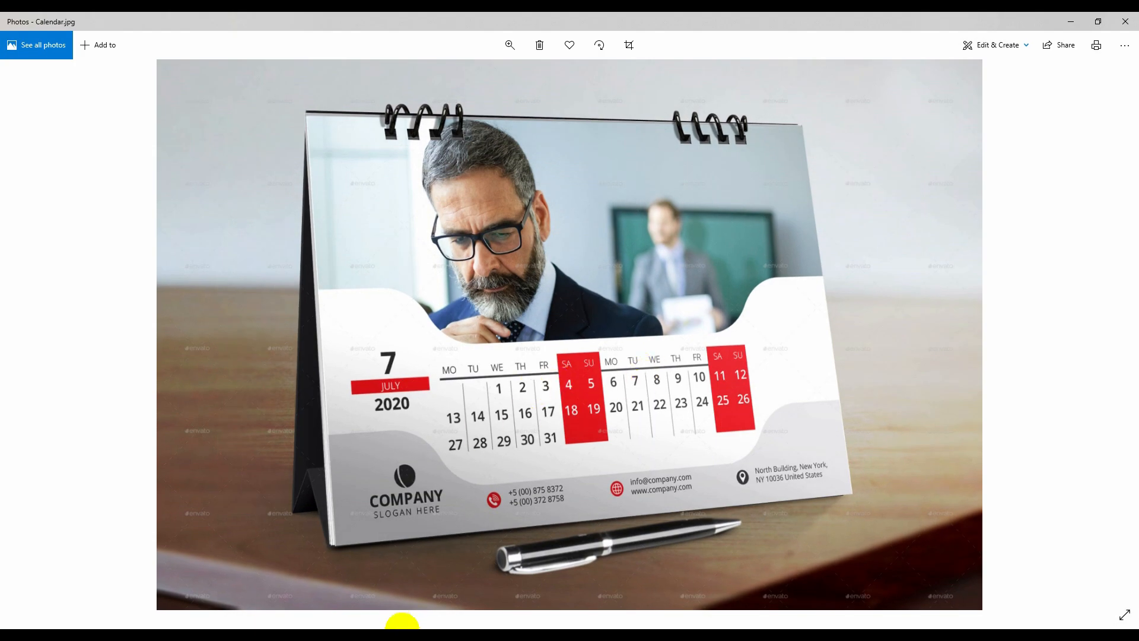
pyautogui.click(396, 633)
pyautogui.moveTo(261, 336); pyautogui.dragTo(629, 324)
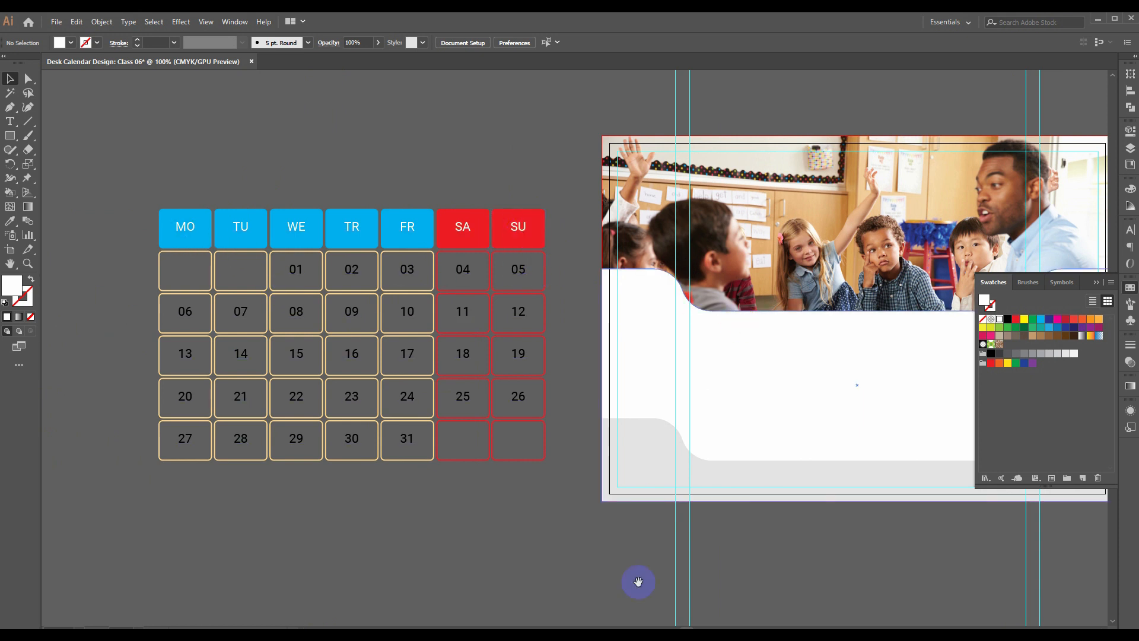
# - Compare the weekday abbreviations in the Calendar.jpg reference in Photos with the header row of the Illustrator design
pyautogui.click(421, 637)
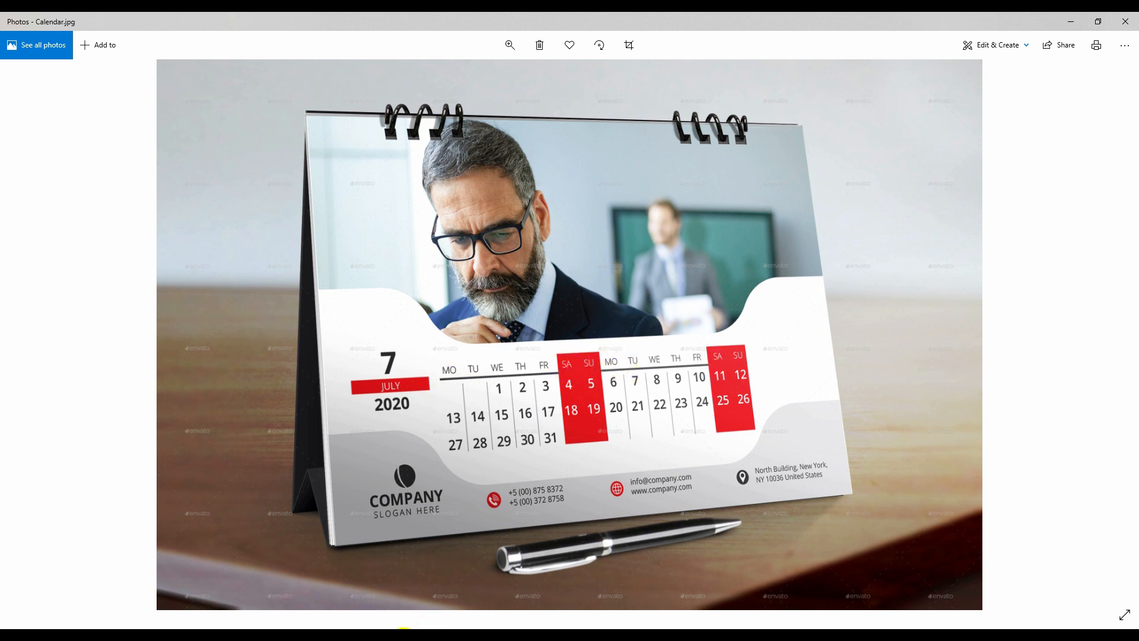
pyautogui.click(394, 638)
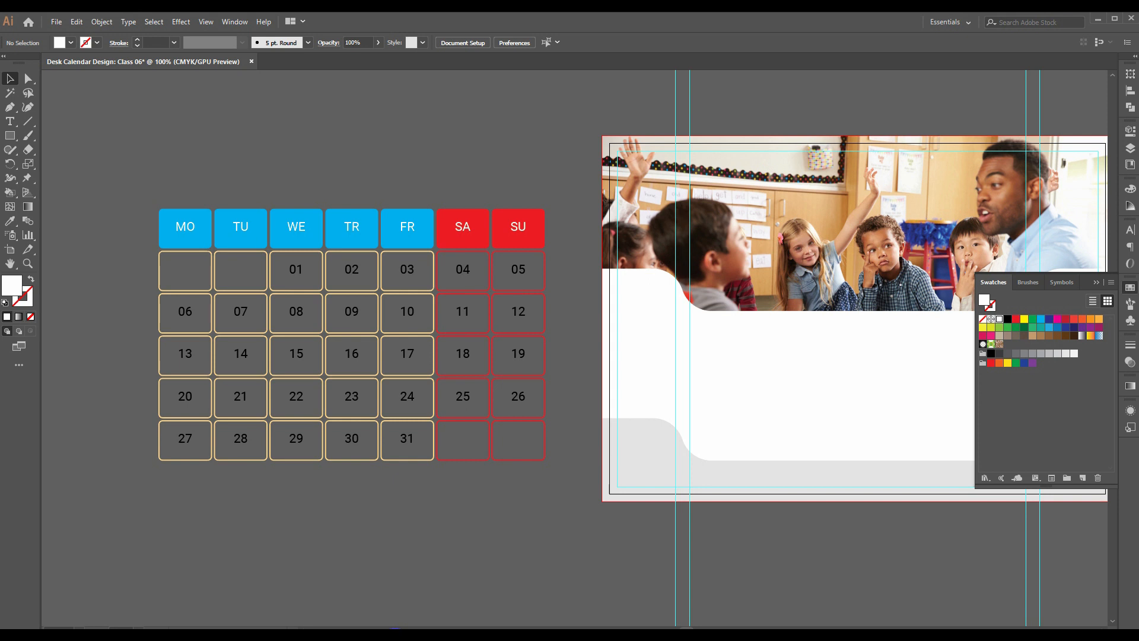
pyautogui.click(395, 638)
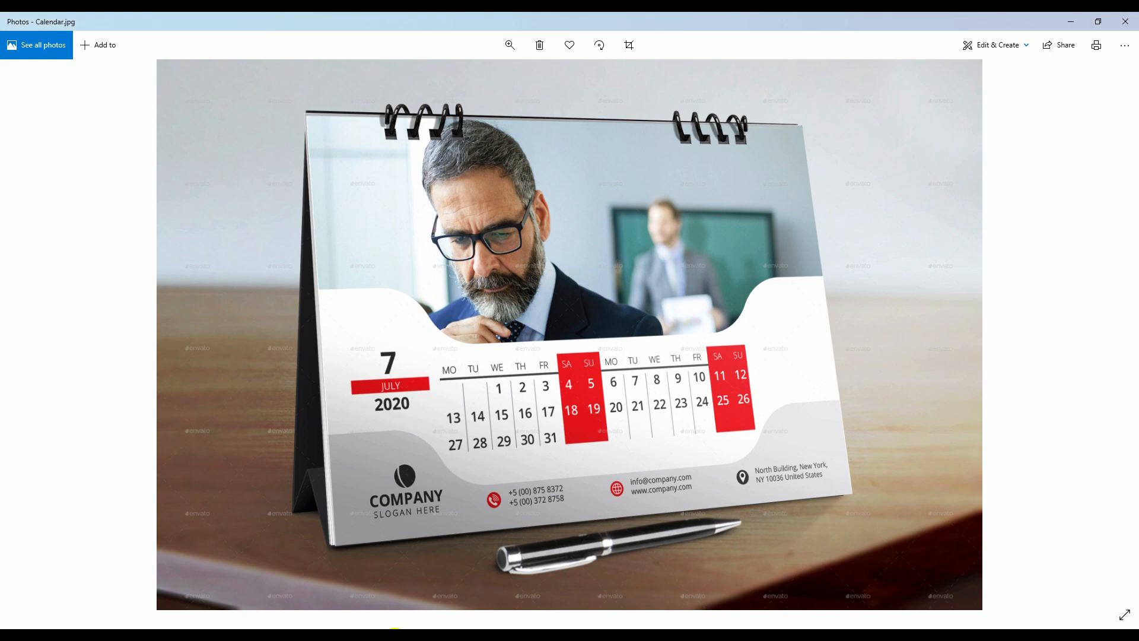
pyautogui.click(394, 638)
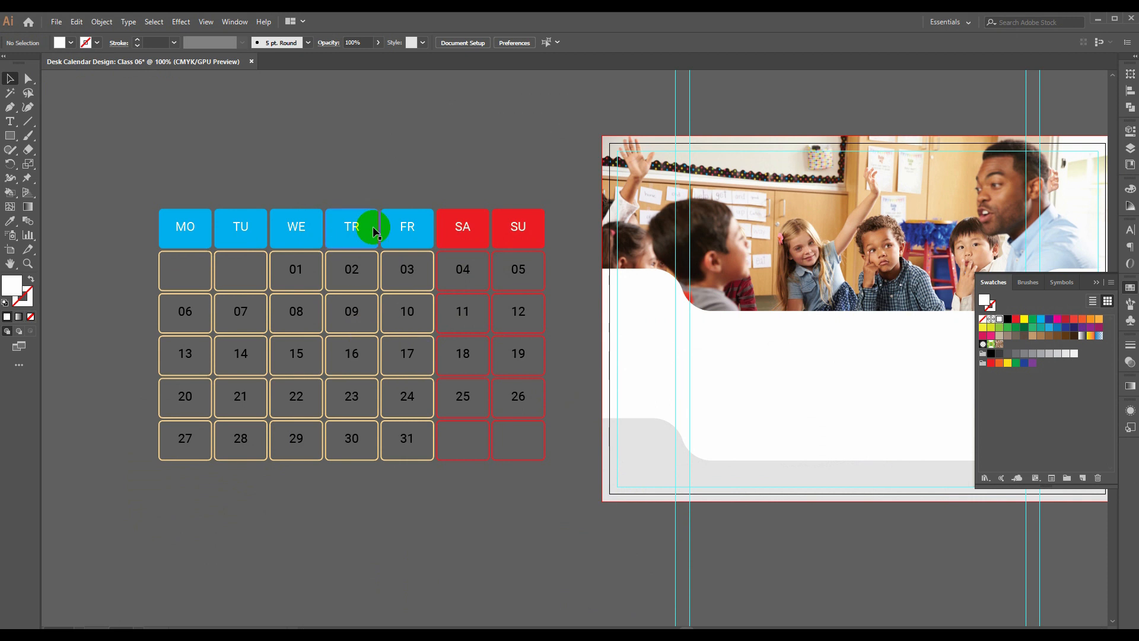
# - Correct the Thursday abbreviation in the header row from TR to TH, and select the whole date-grid text object
pyautogui.click(408, 231)
pyautogui.doubleClick(409, 231)
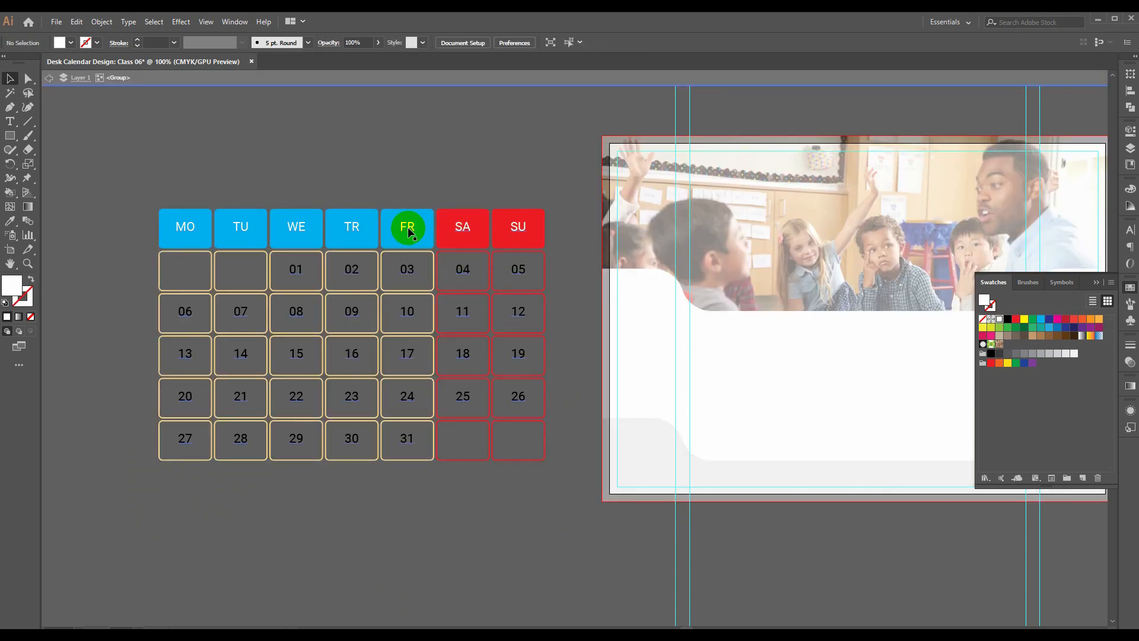
pyautogui.click(435, 74)
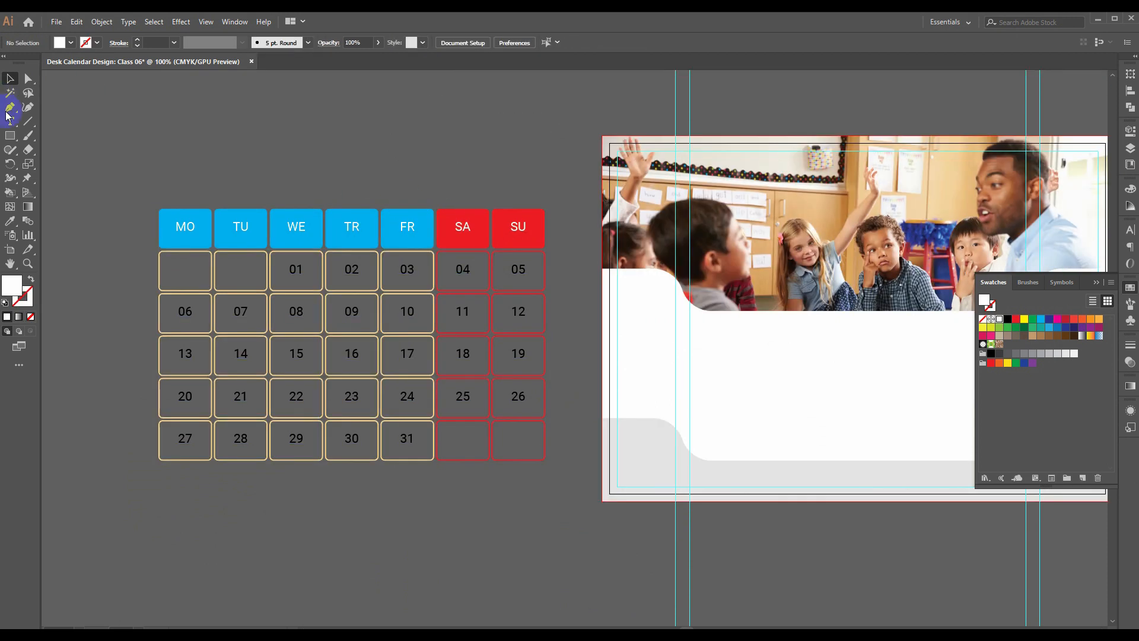
pyautogui.click(10, 121)
pyautogui.click(413, 226)
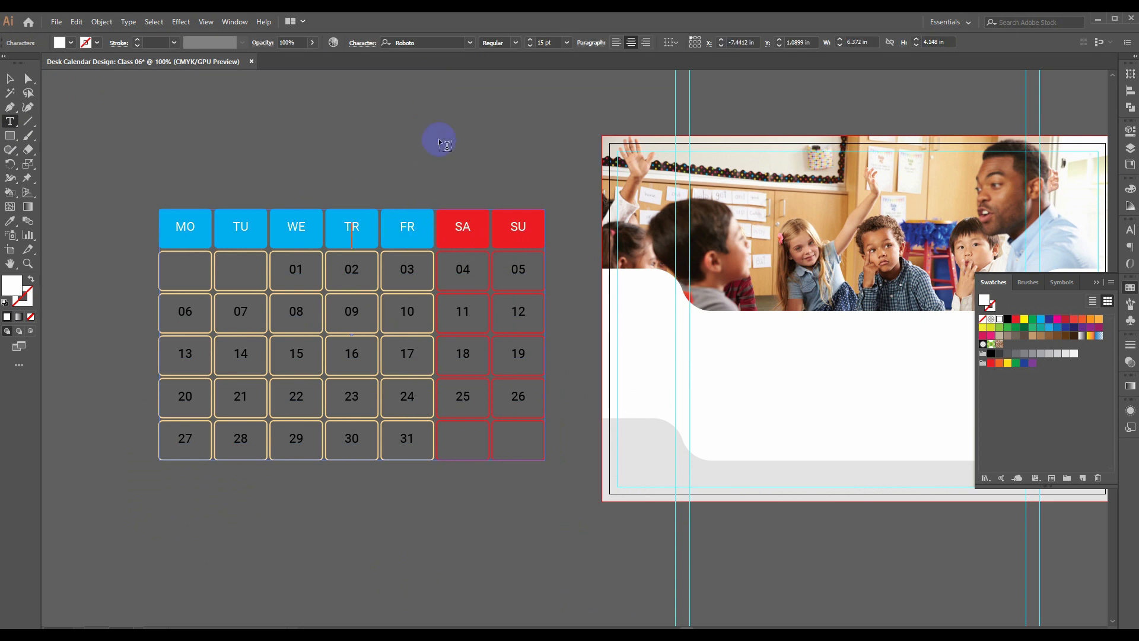
pyautogui.hotkey('shift', 'Left')
pyautogui.hotkey('shift', 'Left')
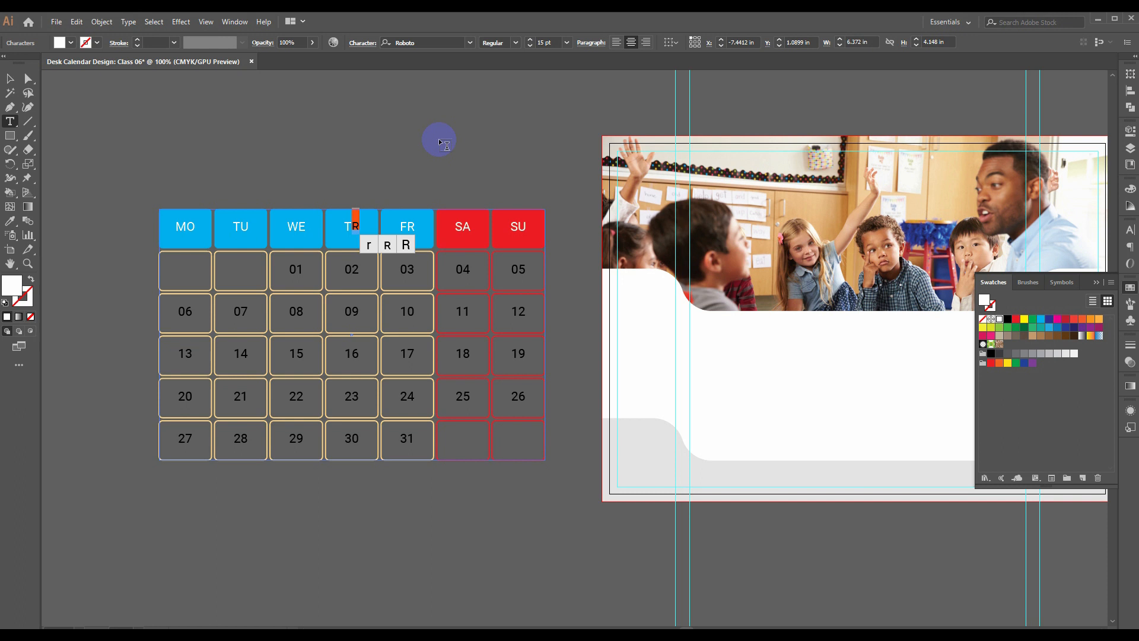
pyautogui.write('H')
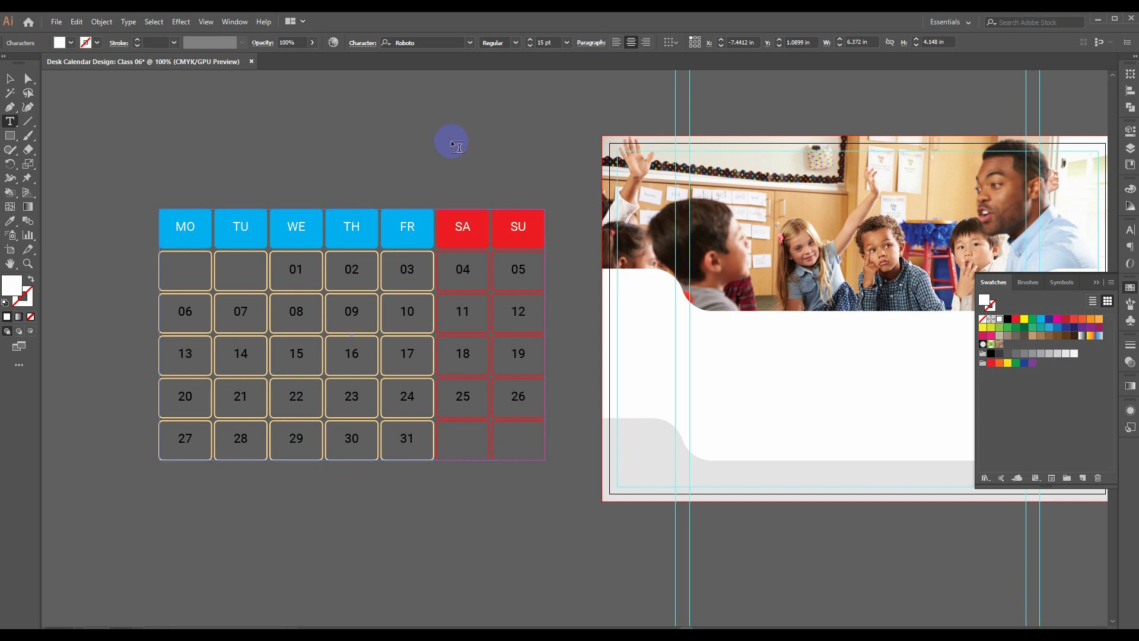
pyautogui.click(10, 78)
pyautogui.click(359, 223)
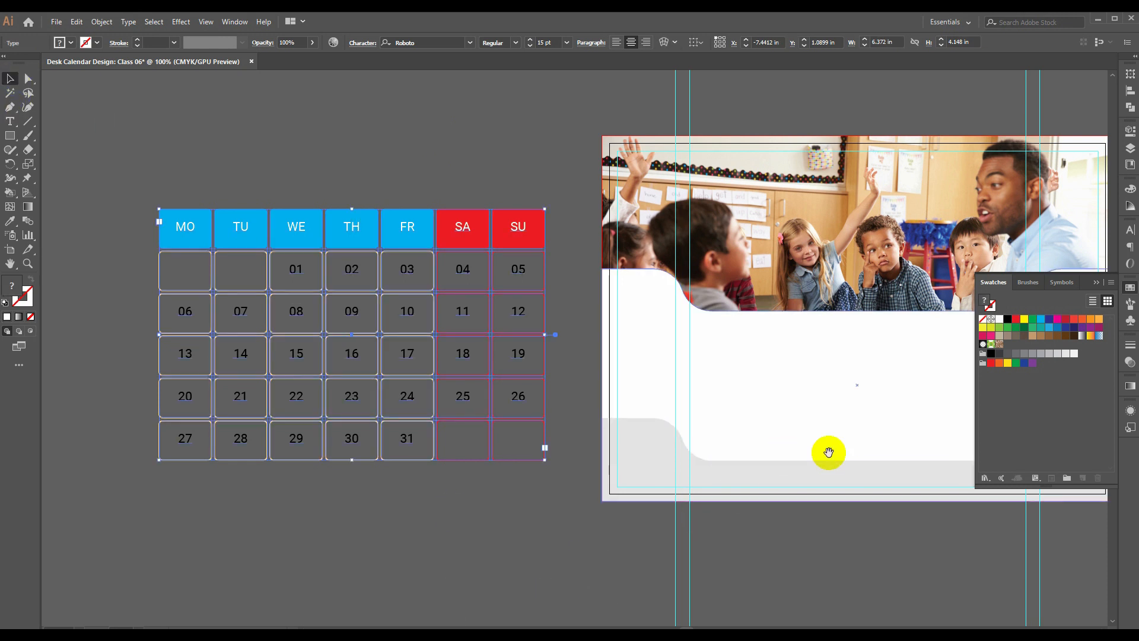
# - Deselect the date grid, examine the two-week row layout in the Calendar.jpg reference in Photos, and return to Illustrator
pyautogui.moveTo(830, 450); pyautogui.dragTo(587, 484)
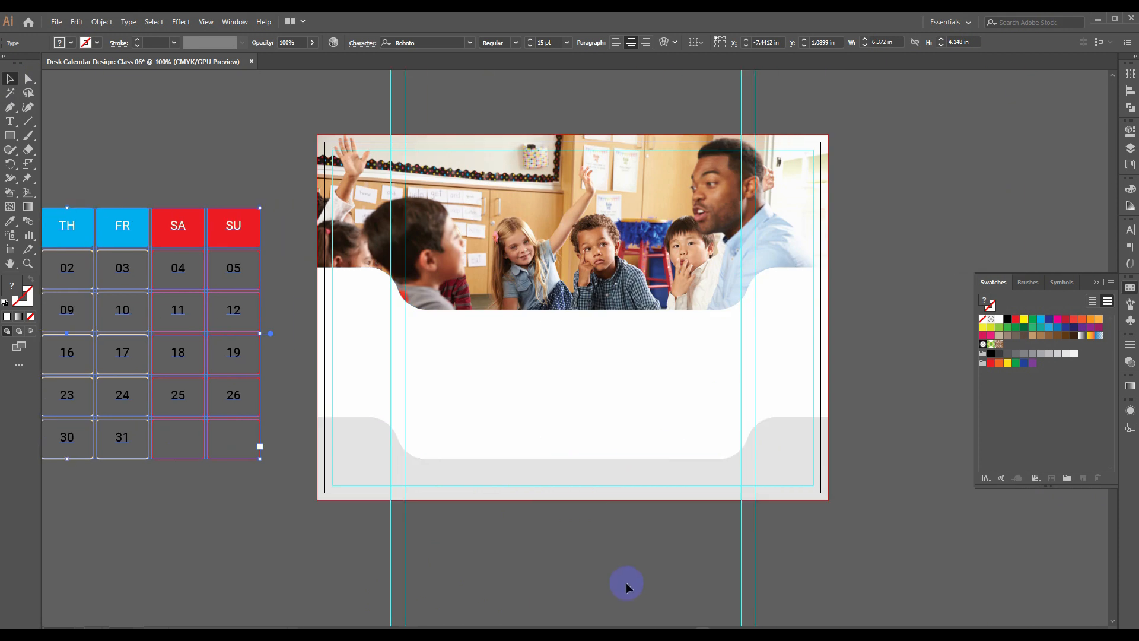
pyautogui.moveTo(440, 556); pyautogui.dragTo(747, 551)
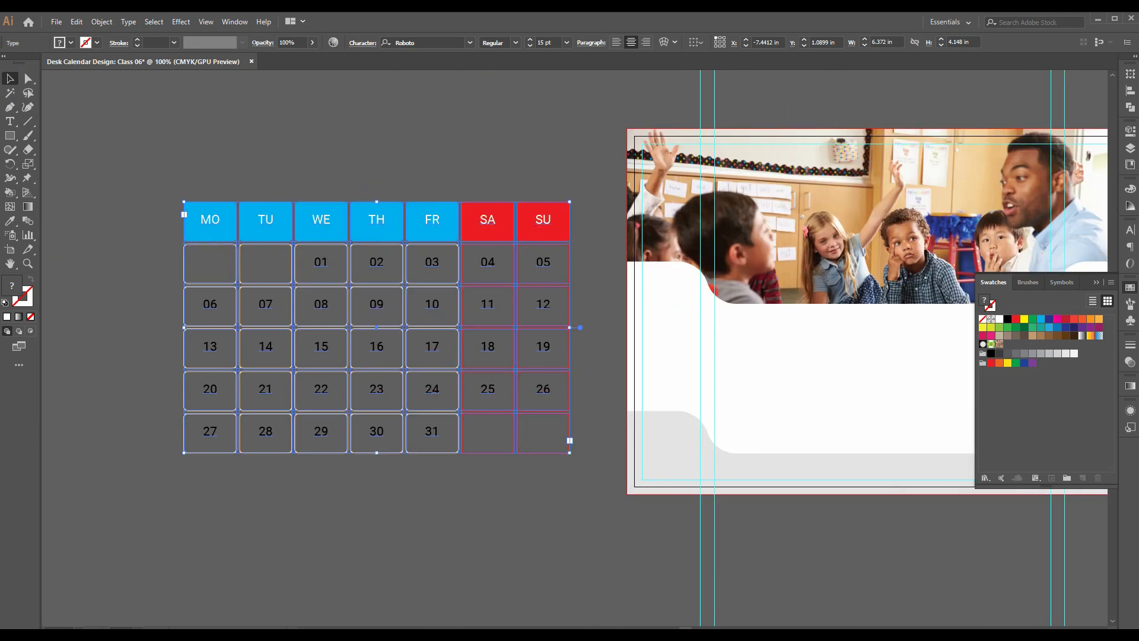
pyautogui.click(738, 419)
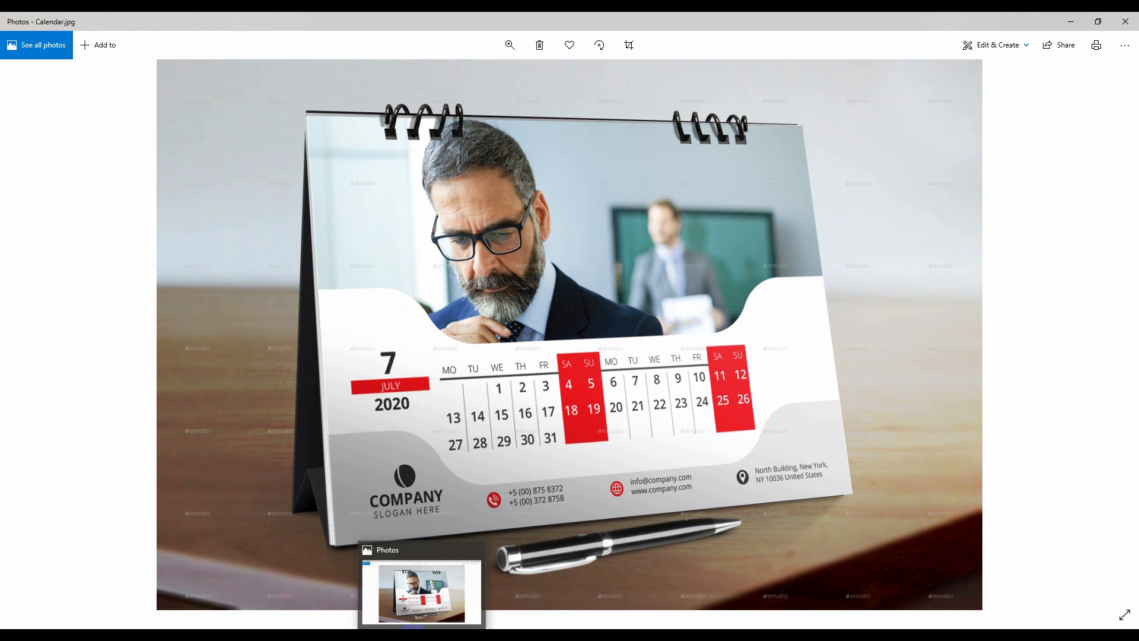
pyautogui.click(403, 627)
pyautogui.click(513, 518)
# - Draw a text area about 5.78 by 1.82 in on the white band below the photo and delete its placeholder text
pyautogui.moveTo(838, 500); pyautogui.dragTo(452, 491)
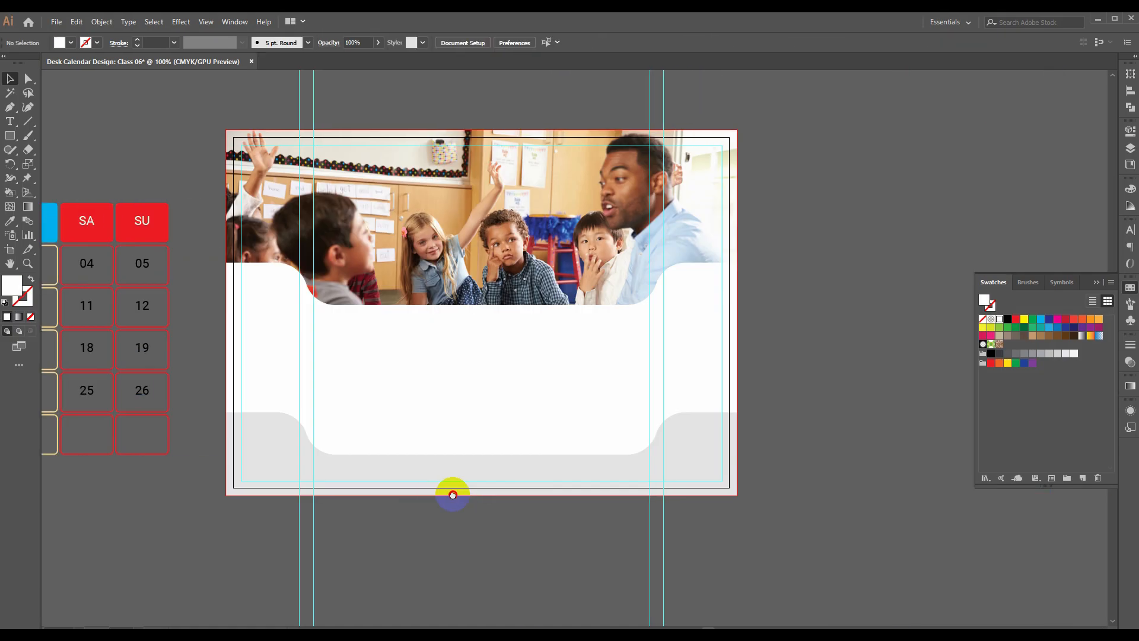
pyautogui.click(11, 123)
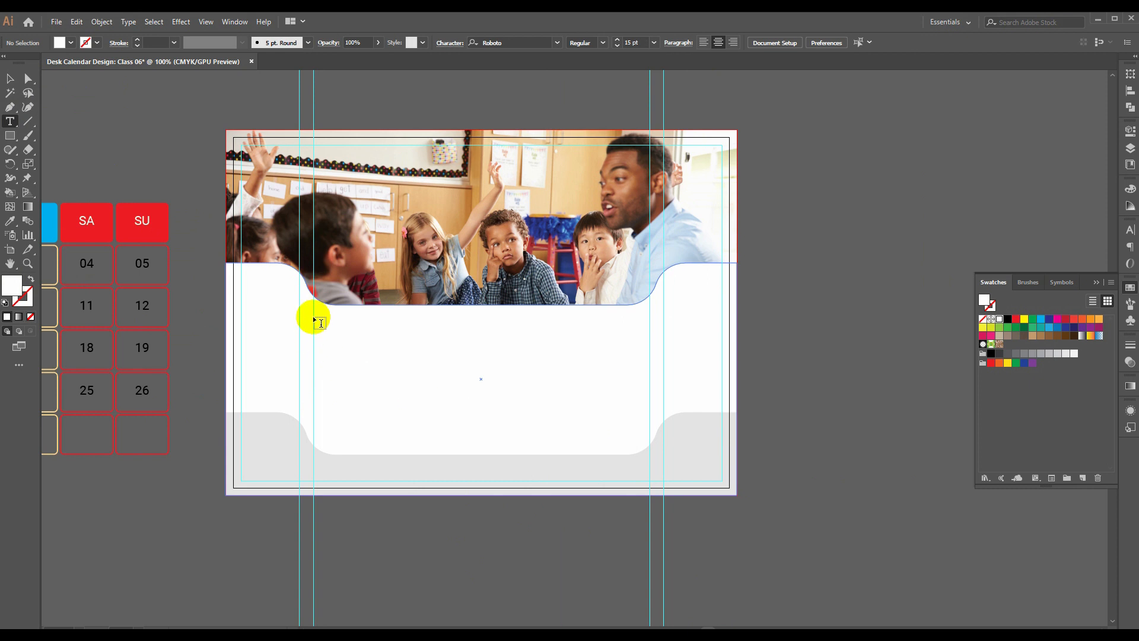
pyautogui.moveTo(313, 318); pyautogui.dragTo(664, 429)
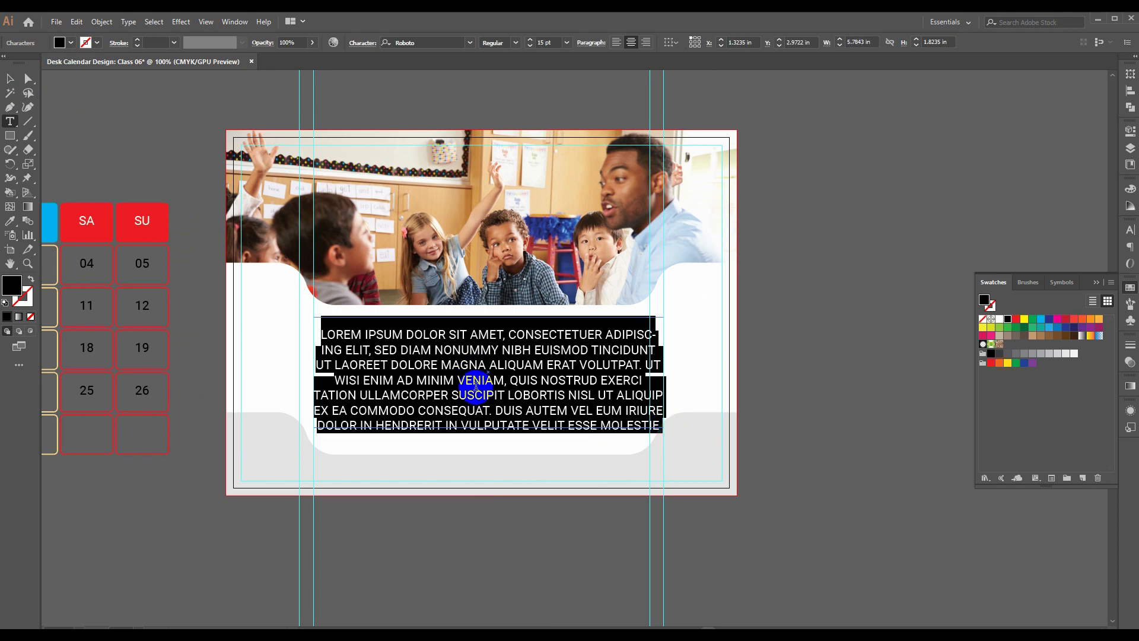
pyautogui.press('BackSpace')
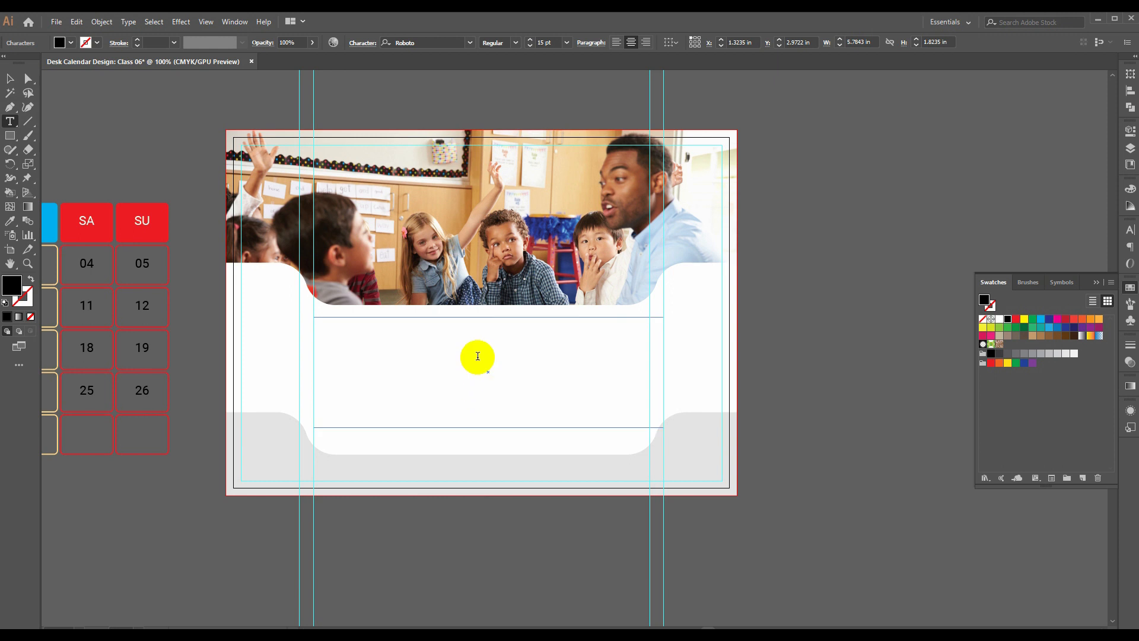
# - Open the Area Type Options for the empty text area, turn on the preview, and set the number of rows to 4
pyautogui.click(128, 22)
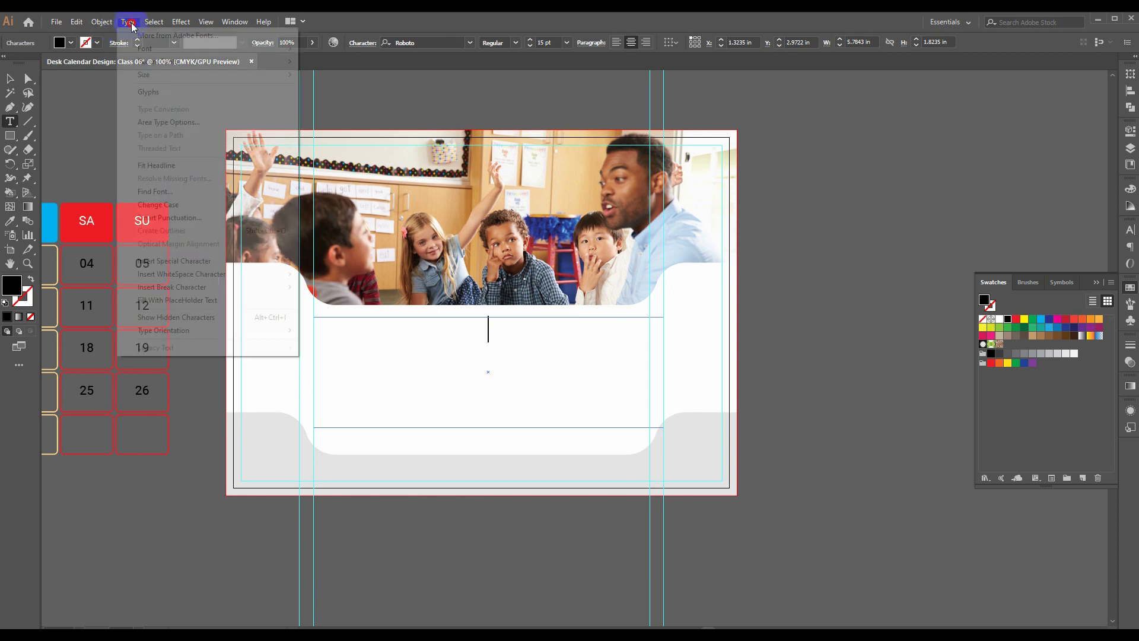
pyautogui.click(152, 123)
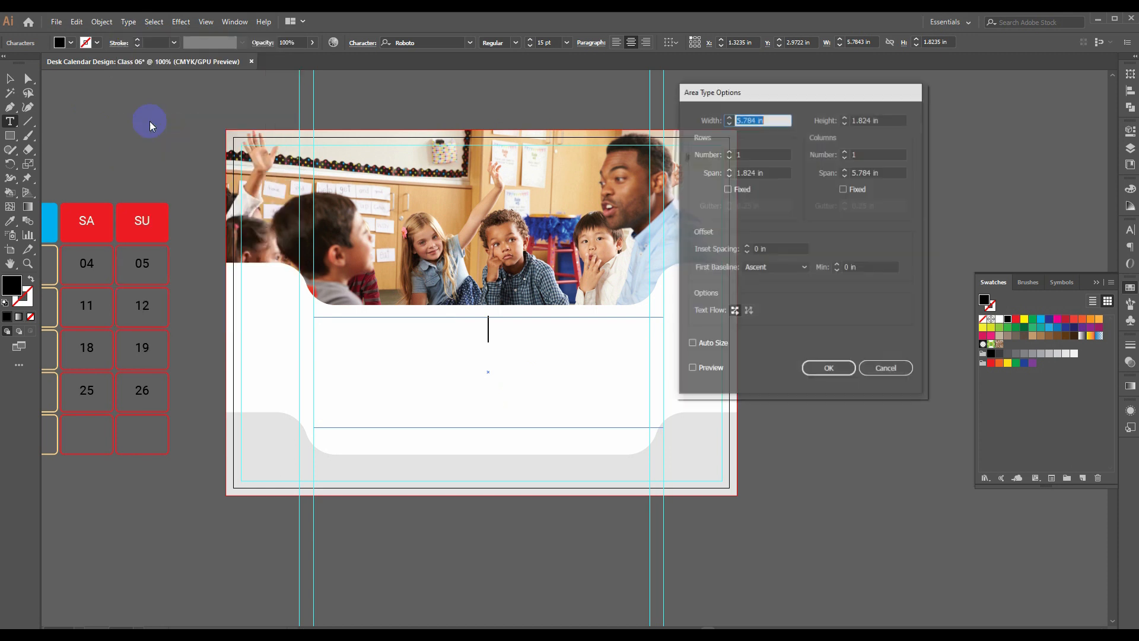
pyautogui.click(712, 370)
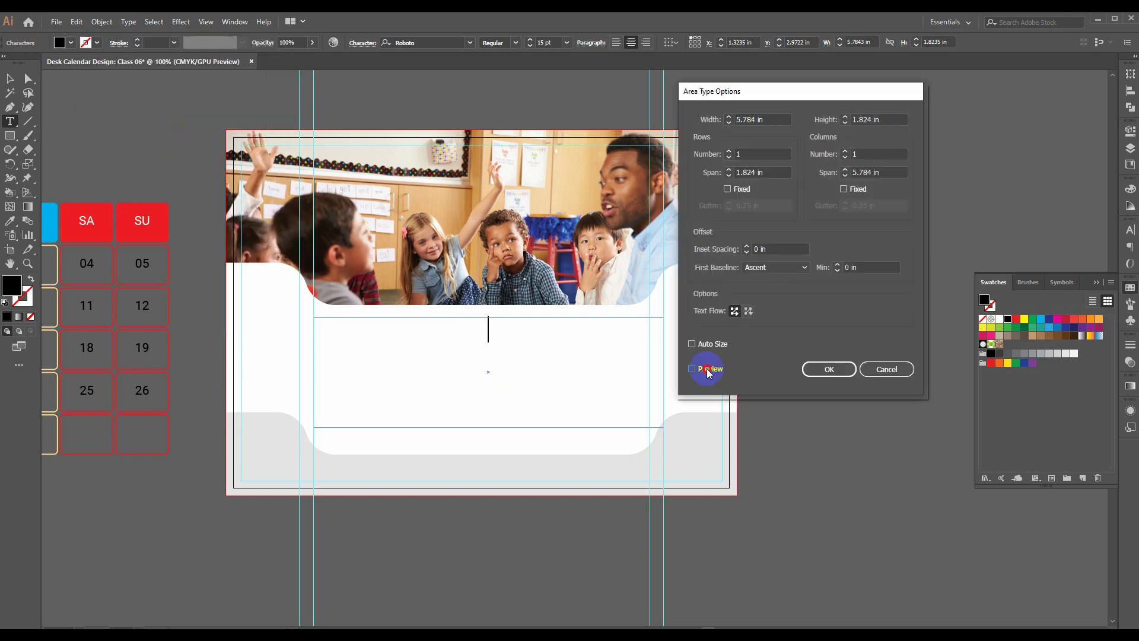
pyautogui.click(754, 153)
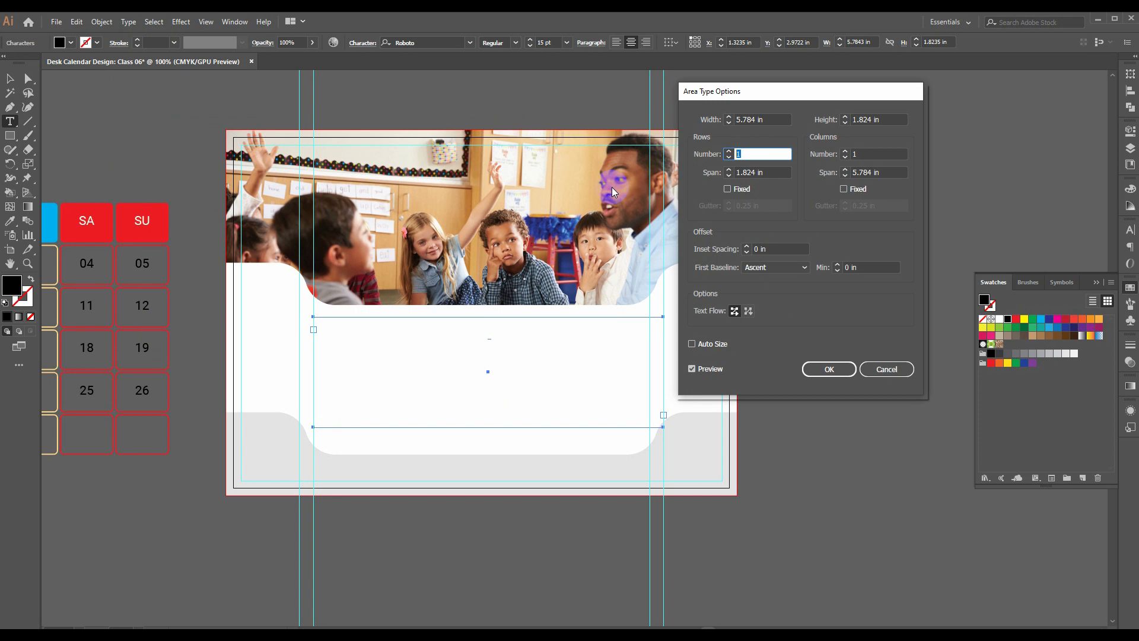
pyautogui.write('4')
pyautogui.press('Tab')
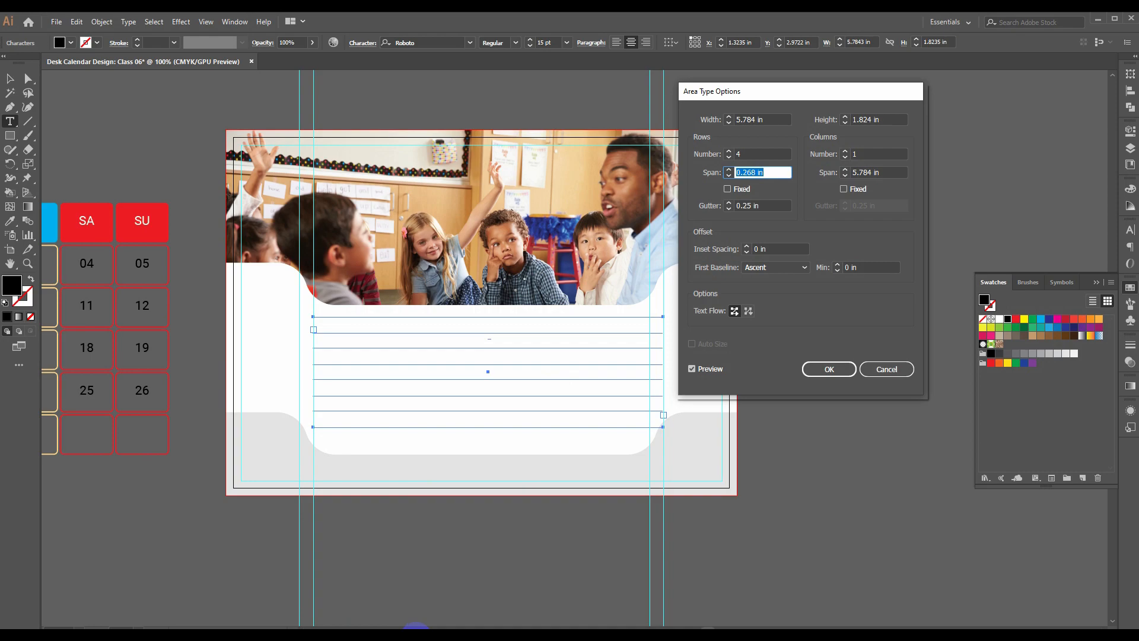
# - Check the column layout in the Calendar.jpg reference in Photos, and set the text area's number of columns to 14
pyautogui.click(415, 637)
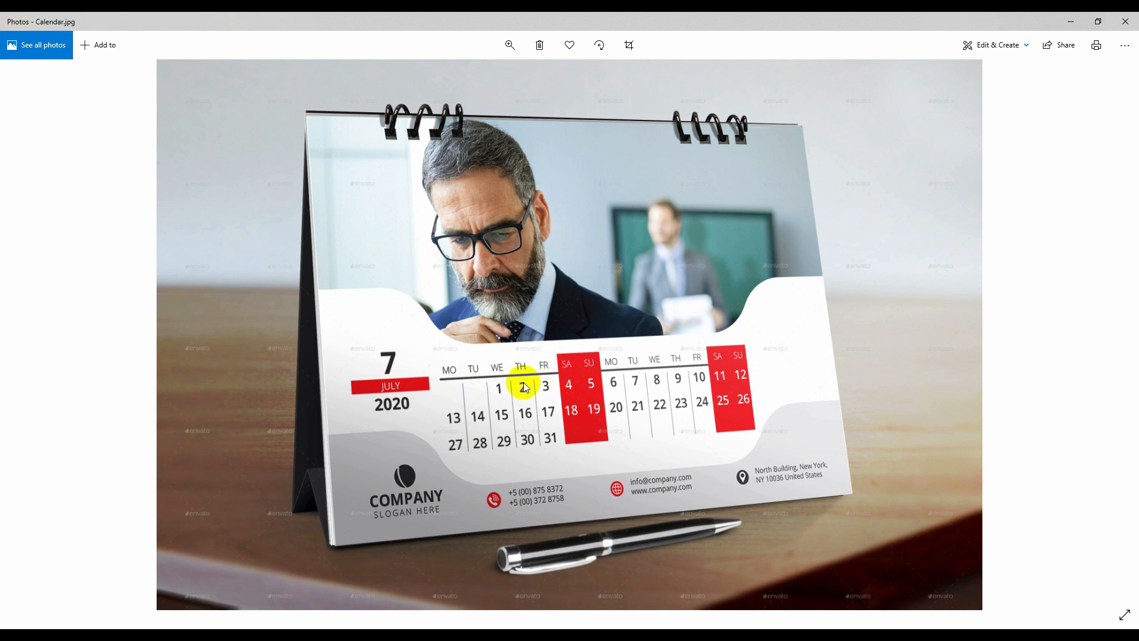
pyautogui.click(570, 413)
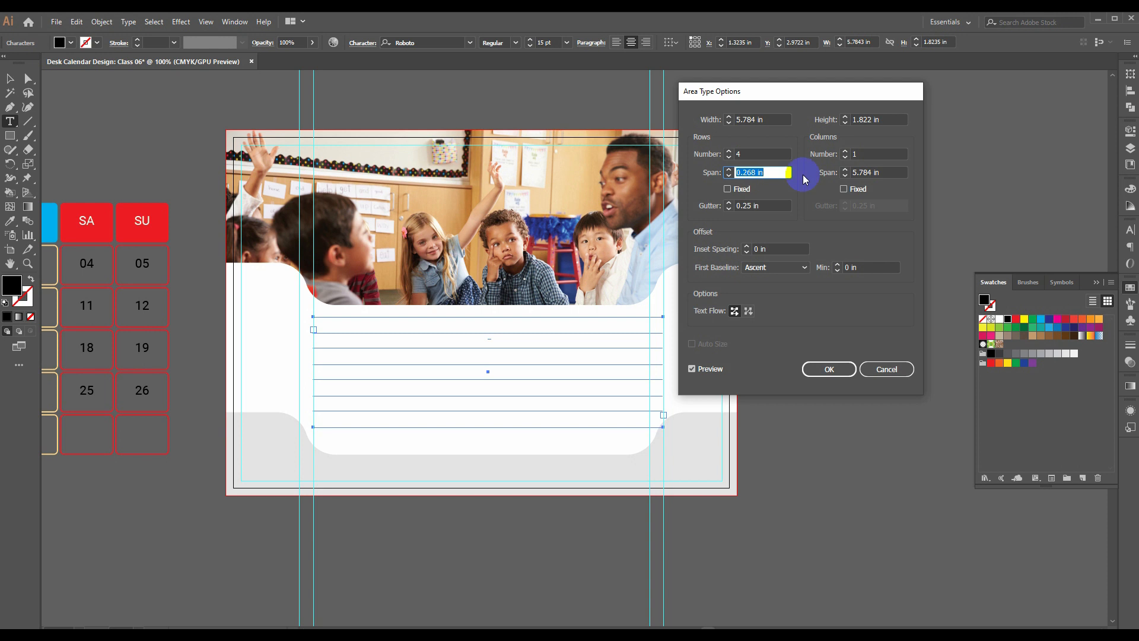
pyautogui.click(762, 154)
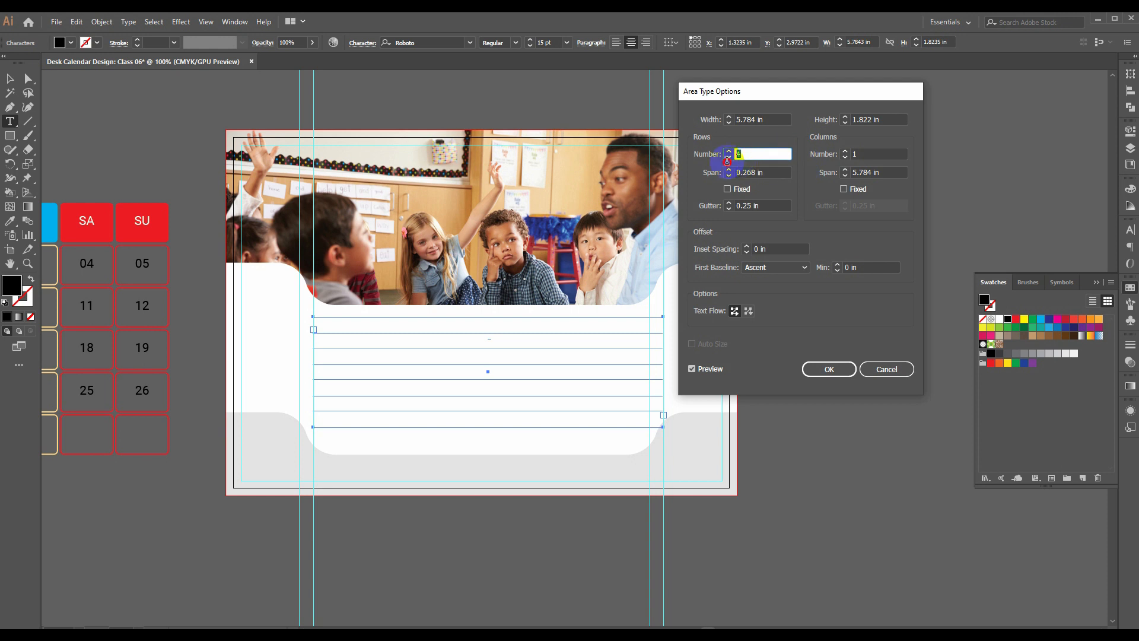
pyautogui.click(869, 154)
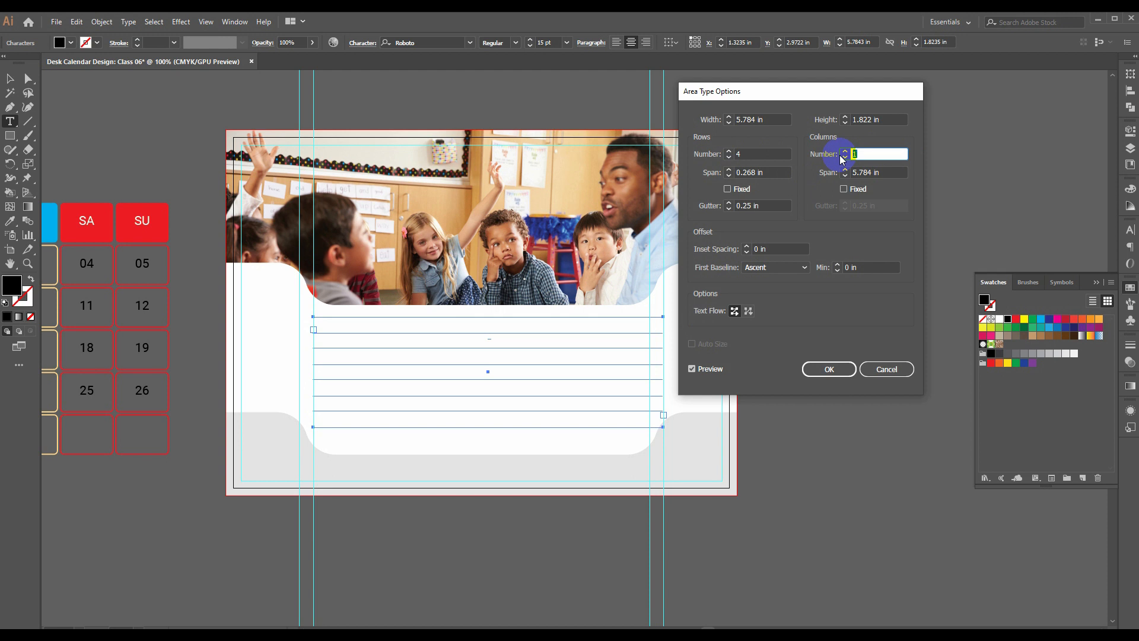
pyautogui.write('14')
pyautogui.press('Tab')
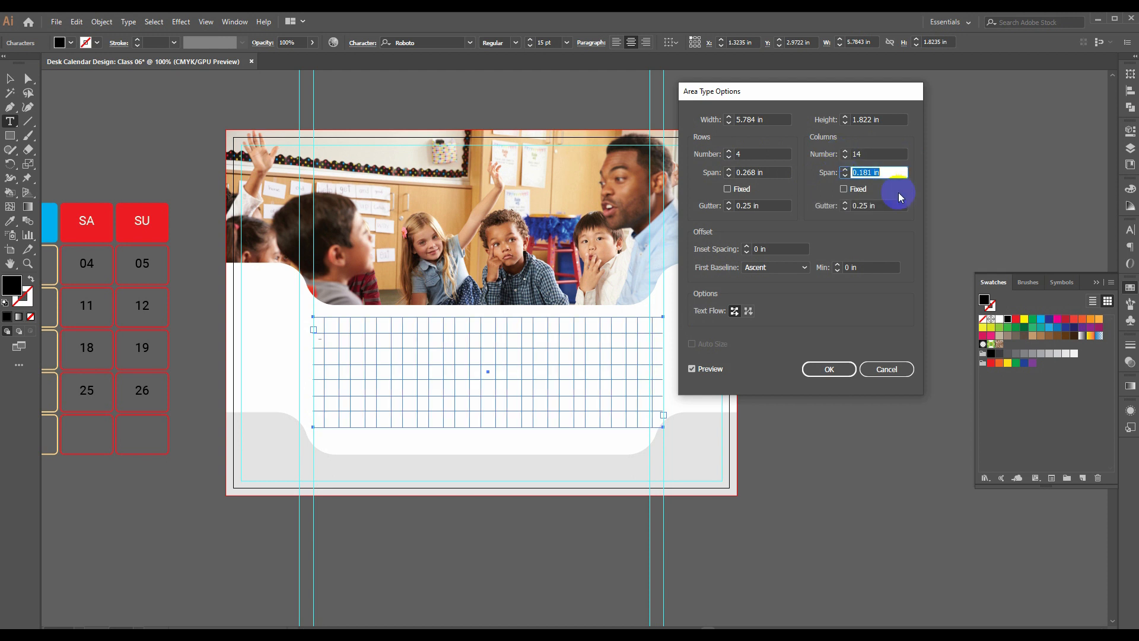
# - Set the row and column gutters of the text area to 0 in and apply the area type options
pyautogui.doubleClick(755, 214)
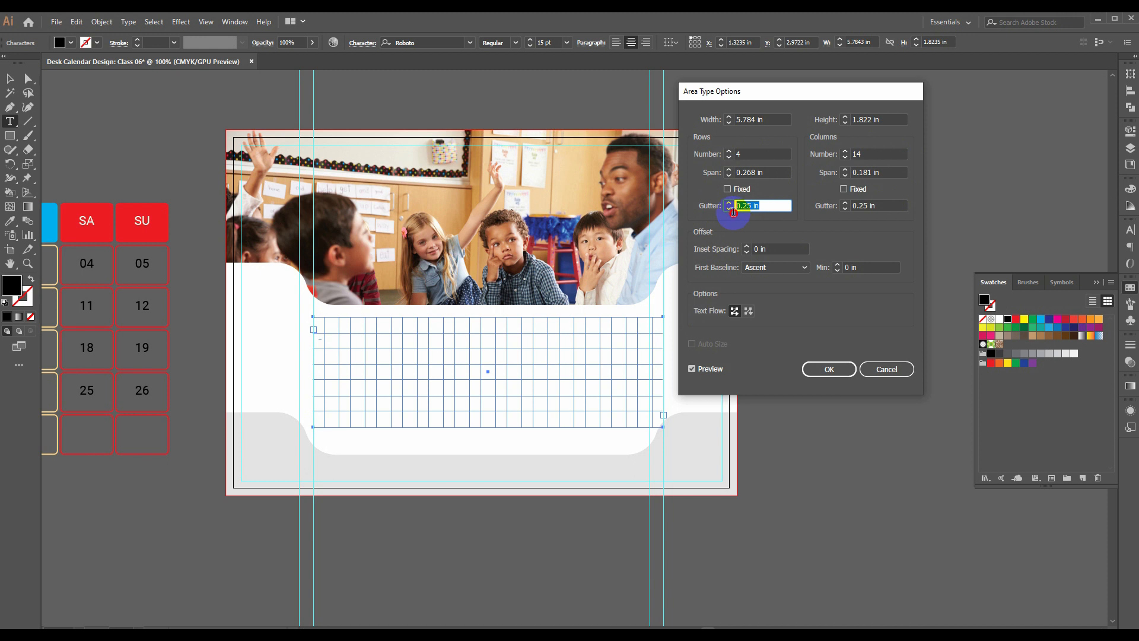
pyautogui.write('0')
pyautogui.press('Tab')
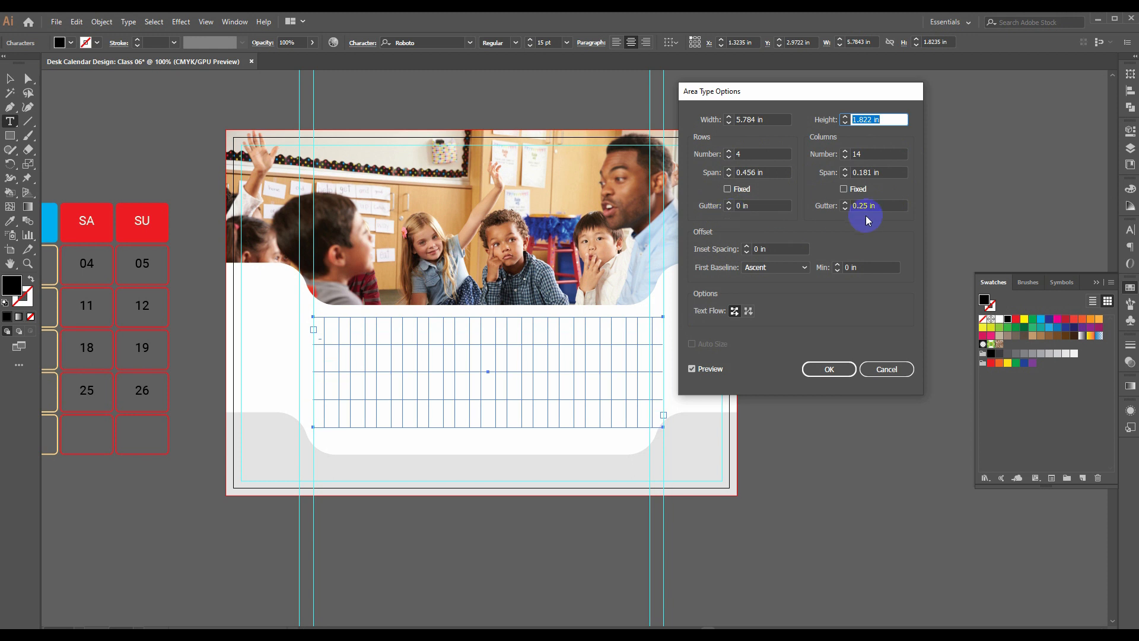
pyautogui.doubleClick(879, 205)
pyautogui.write('0')
pyautogui.press('Tab')
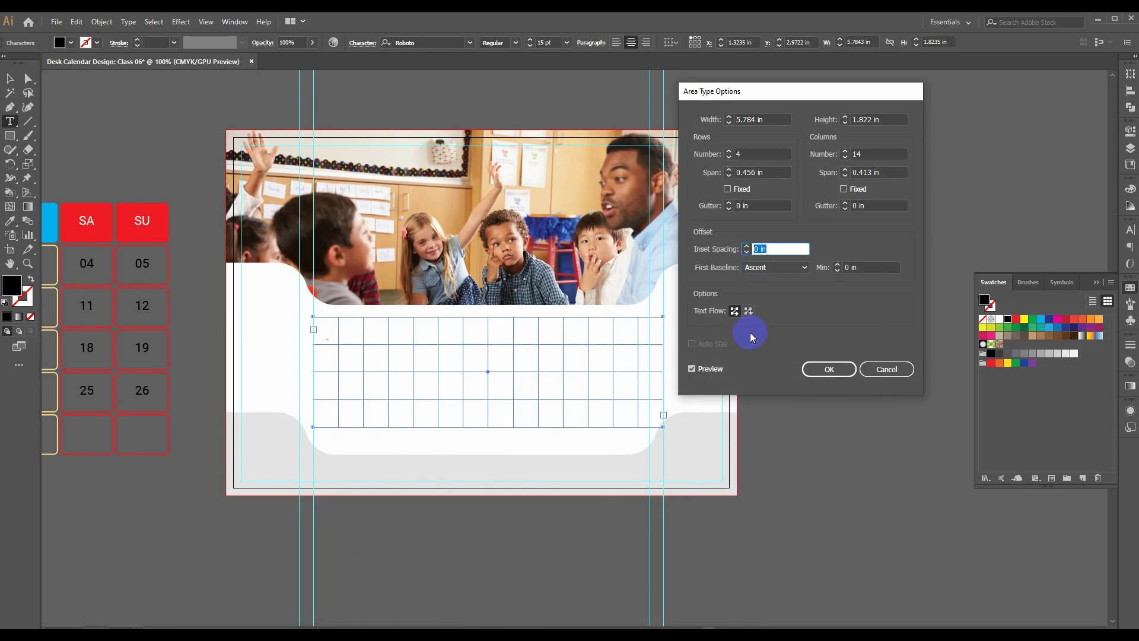
pyautogui.click(829, 369)
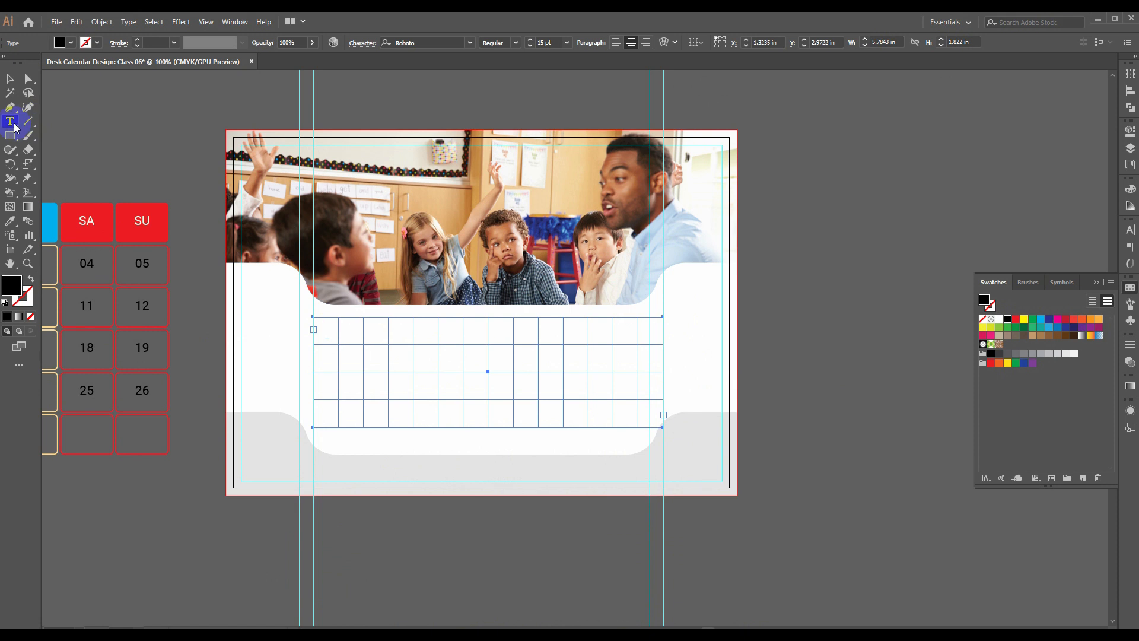
# - Enter MON in the first cell of the new text grid and set its font size to 12 pt
pyautogui.click(313, 324)
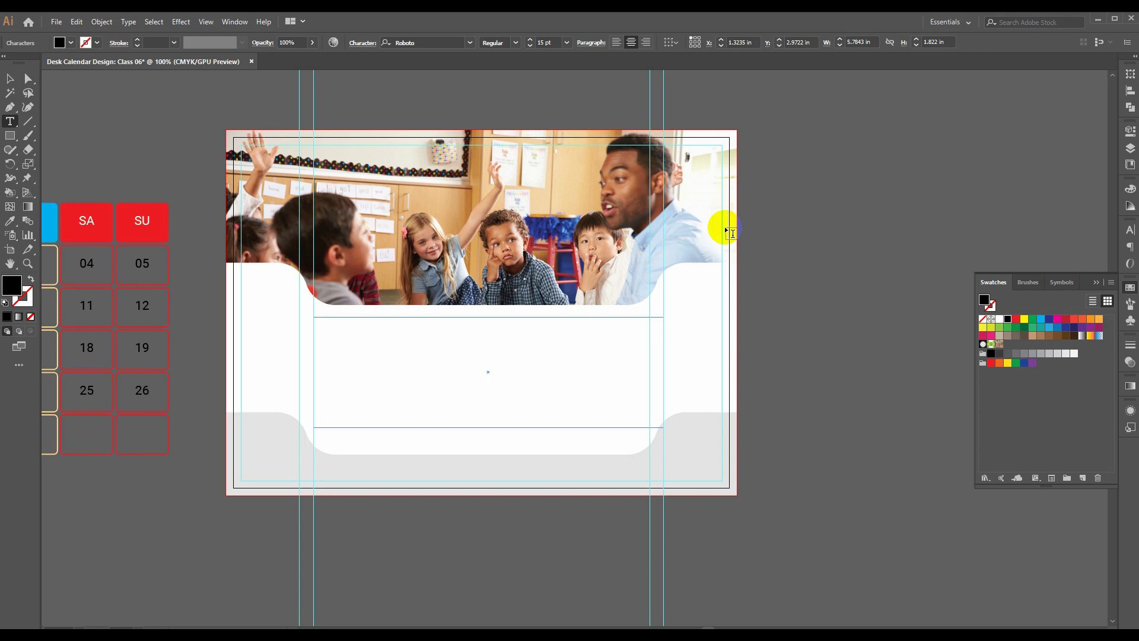
pyautogui.write('MON')
pyautogui.hotkey('ctrl', 'a')
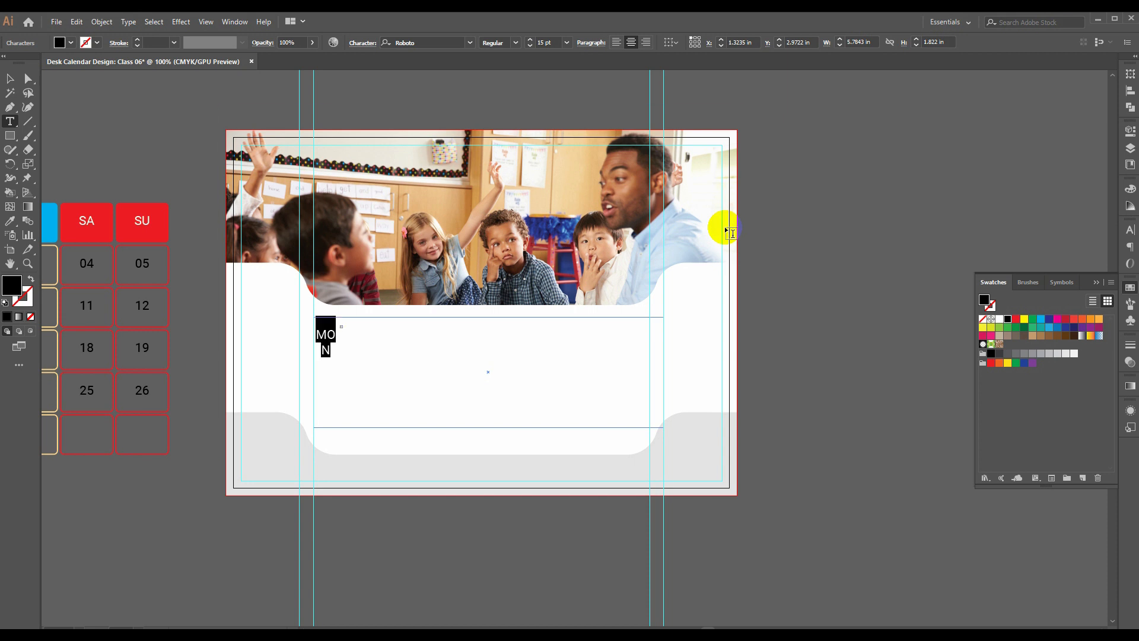
pyautogui.click(1128, 229)
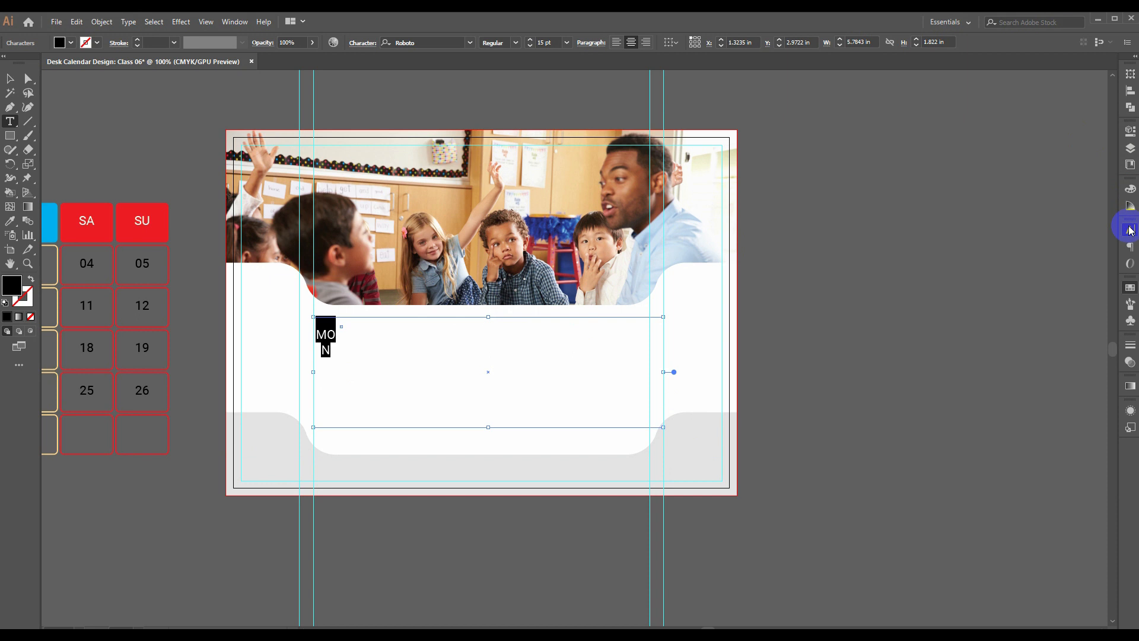
pyautogui.click(1025, 277)
pyautogui.write('12')
pyautogui.press('Return')
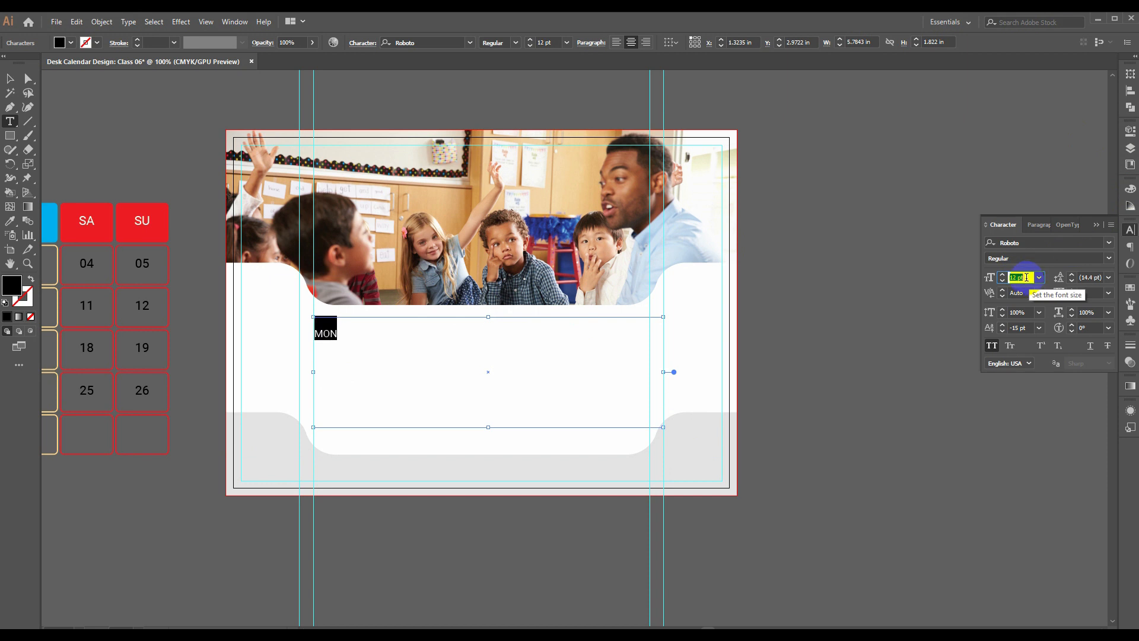
# - Shorten MON to MO in the first cell and fill the first week's header cells with TU, WE, TH, FR, SA and SU
pyautogui.press('Down')
pyautogui.press('Up')
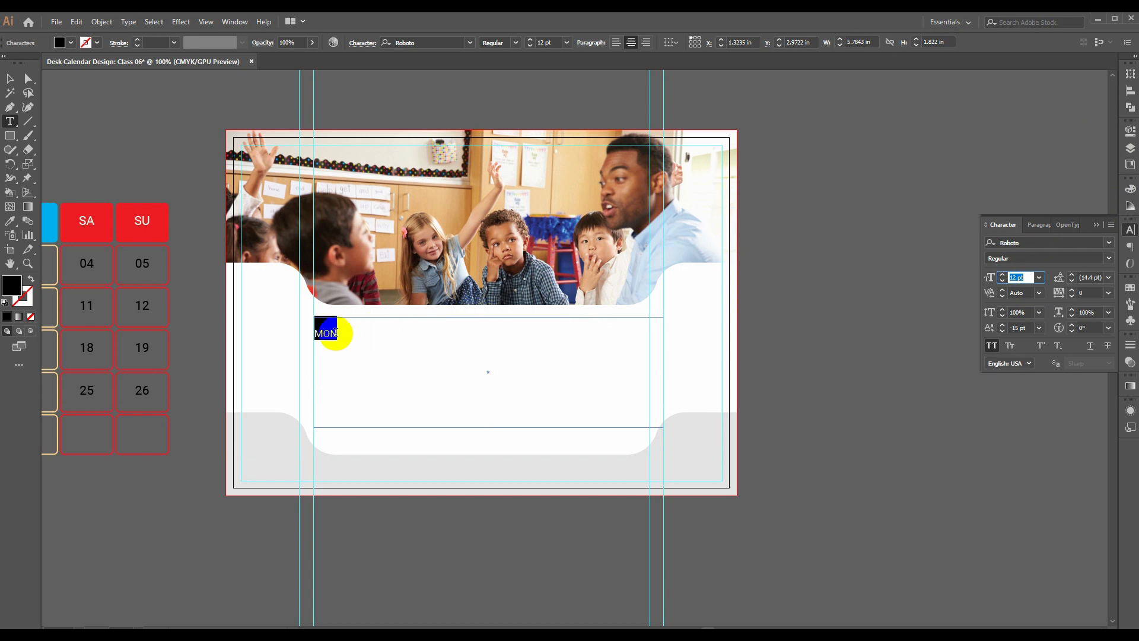
pyautogui.click(336, 333)
pyautogui.press('BackSpace')
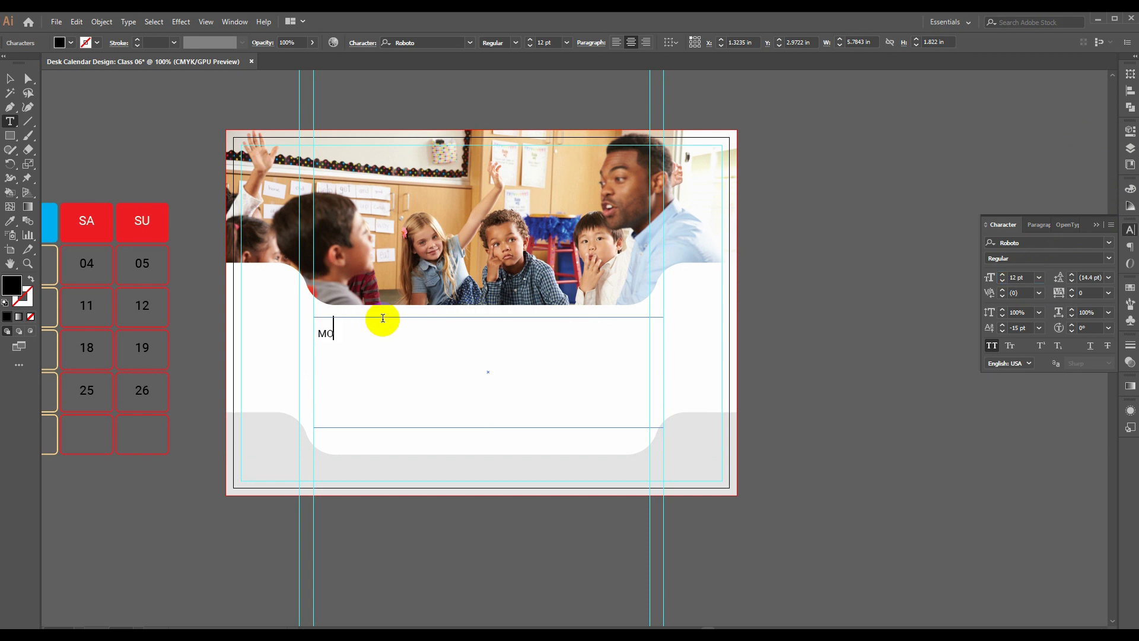
pyautogui.press('Tab')
pyautogui.write('TU')
pyautogui.press('Tab')
pyautogui.write('WE')
pyautogui.press('Tab')
pyautogui.write('TH')
pyautogui.press('Tab')
pyautogui.write('FR')
pyautogui.press('Tab')
pyautogui.write('SA')
pyautogui.press('Tab')
pyautogui.write('SU')
# - Complete the header row with a second set of weekday abbreviations, MO, TU, WE, TH, FR, SA and SU
pyautogui.press('Tab')
pyautogui.write('MO')
pyautogui.press('Tab')
pyautogui.write('TU')
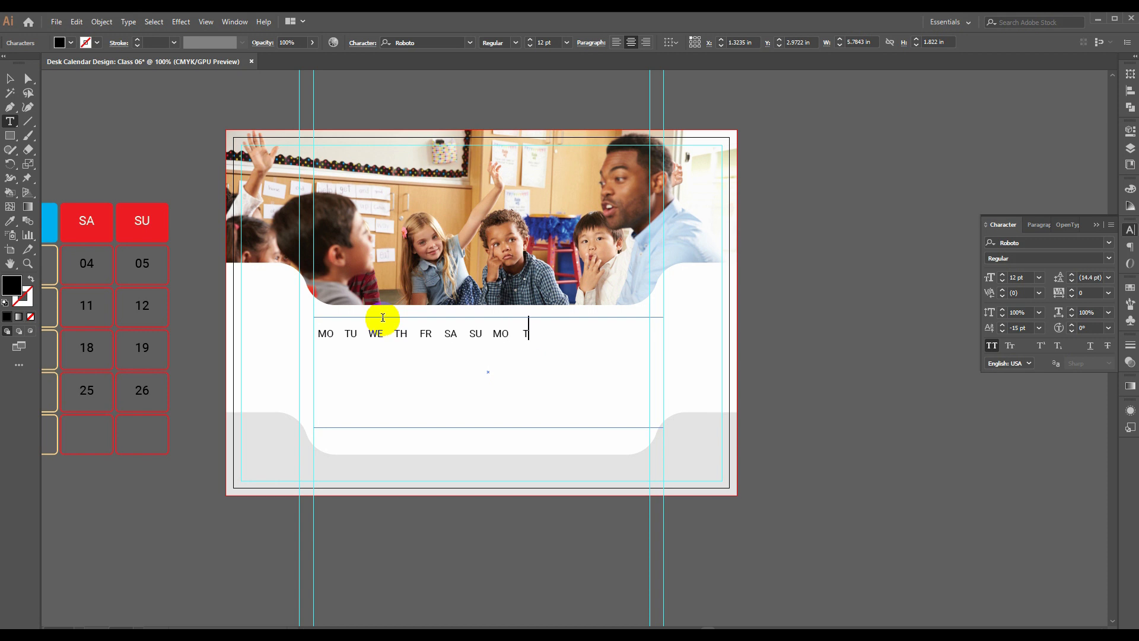
pyautogui.press('Tab')
pyautogui.write('WE')
pyautogui.press('Tab')
pyautogui.write('TH')
pyautogui.press('Tab')
pyautogui.write('FR SA')
pyautogui.press('Tab')
pyautogui.write('SU')
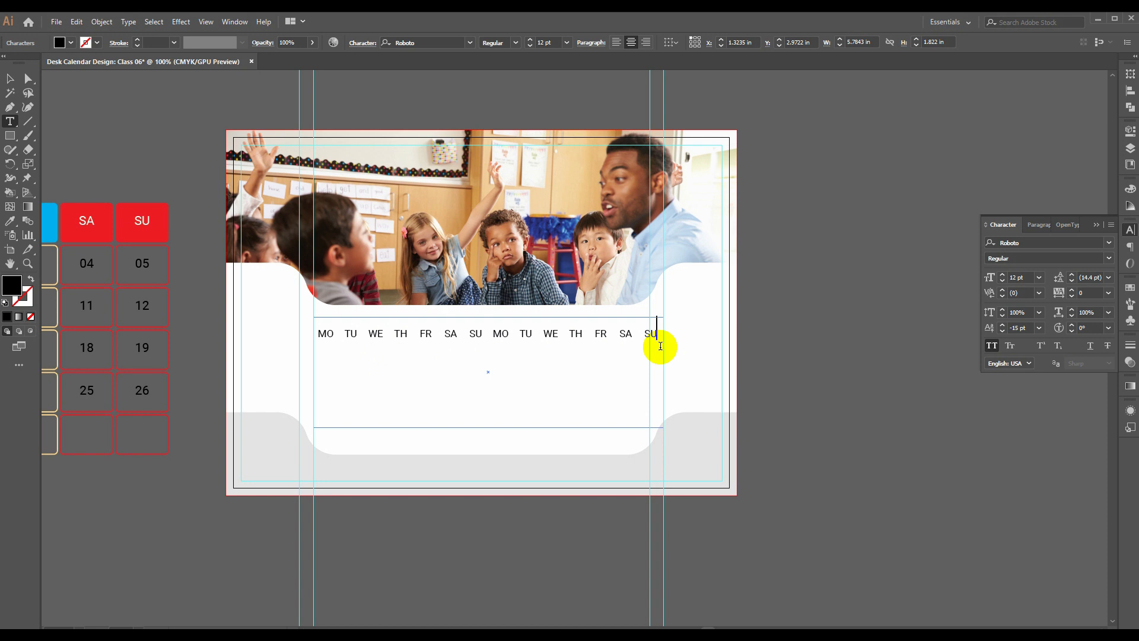
# - Fill the second row of the text grid with dates 01 to 12, leaving the first two cells empty so 01 falls under WE
pyautogui.press('Return')
pyautogui.press('Tab')
pyautogui.press('Tab')
pyautogui.write('01')
pyautogui.press('Tab')
pyautogui.write('02')
pyautogui.press('Tab')
pyautogui.write('03')
pyautogui.press('Tab')
pyautogui.write('04')
pyautogui.press('Tab')
pyautogui.write('05')
pyautogui.press('Tab')
pyautogui.write('06')
pyautogui.press('Tab')
pyautogui.write('07')
pyautogui.press('Tab')
pyautogui.write('08')
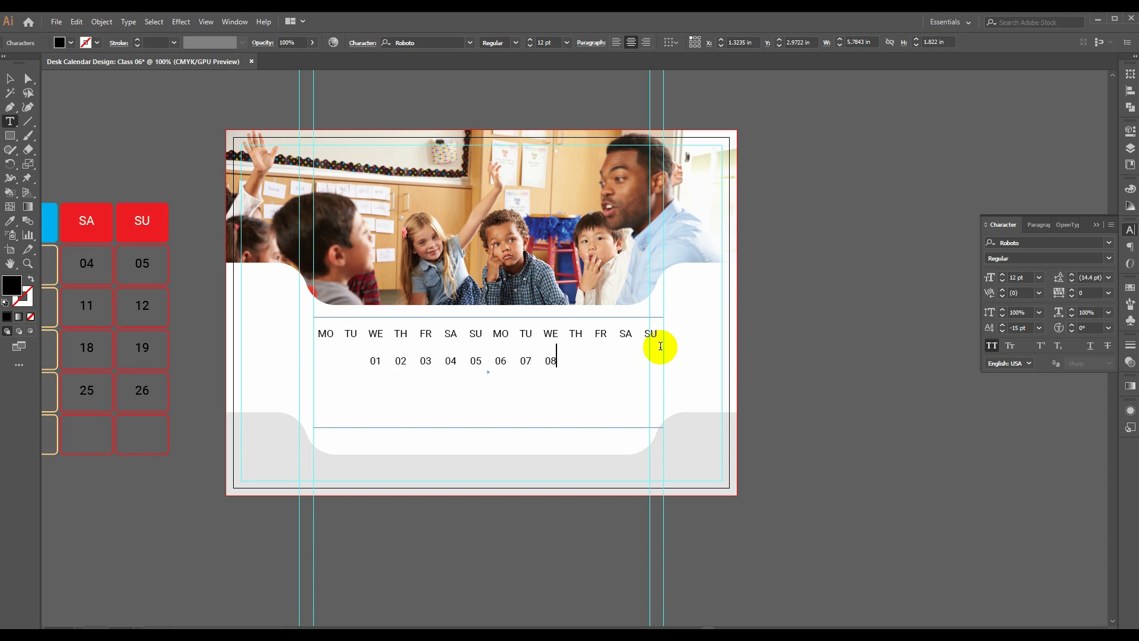
pyautogui.press('Tab')
pyautogui.write('09')
pyautogui.press('Tab')
pyautogui.write('10')
pyautogui.press('Tab')
pyautogui.write('11')
pyautogui.press('Tab')
pyautogui.write('12')
# - Fill the third row of the text grid with dates 13 to 26, one per cell from the first MO column
pyautogui.press('Return')
pyautogui.write('13')
pyautogui.press('Tab')
pyautogui.write('14')
pyautogui.press('Tab')
pyautogui.write('15')
pyautogui.press('Tab')
pyautogui.write('16')
pyautogui.press('Tab')
pyautogui.write('17')
pyautogui.press('Tab')
pyautogui.write('18')
pyautogui.press('Tab')
pyautogui.write('19')
pyautogui.press('Tab')
pyautogui.write('20')
pyautogui.press('Tab')
pyautogui.write('21')
pyautogui.press('Tab')
pyautogui.write('22')
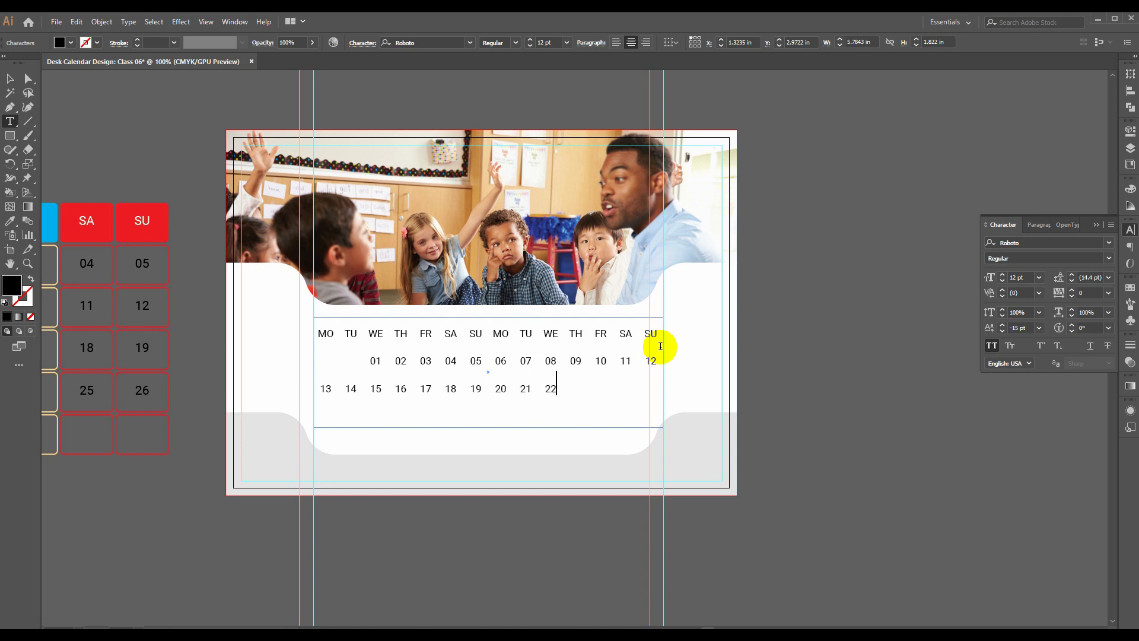
pyautogui.press('Tab')
pyautogui.write('23')
pyautogui.press('Tab')
pyautogui.write('24')
pyautogui.press('Tab')
pyautogui.write('25')
pyautogui.press('Tab')
pyautogui.write('26')
# - Enter dates 27 to 31 in the fourth row from the first MO column and deselect the finished text grid
pyautogui.press('Return')
pyautogui.write('27')
pyautogui.press('Tab')
pyautogui.write('28')
pyautogui.press('Tab')
pyautogui.write('29')
pyautogui.press('Tab')
pyautogui.write('30')
pyautogui.press('Tab')
pyautogui.write('31')
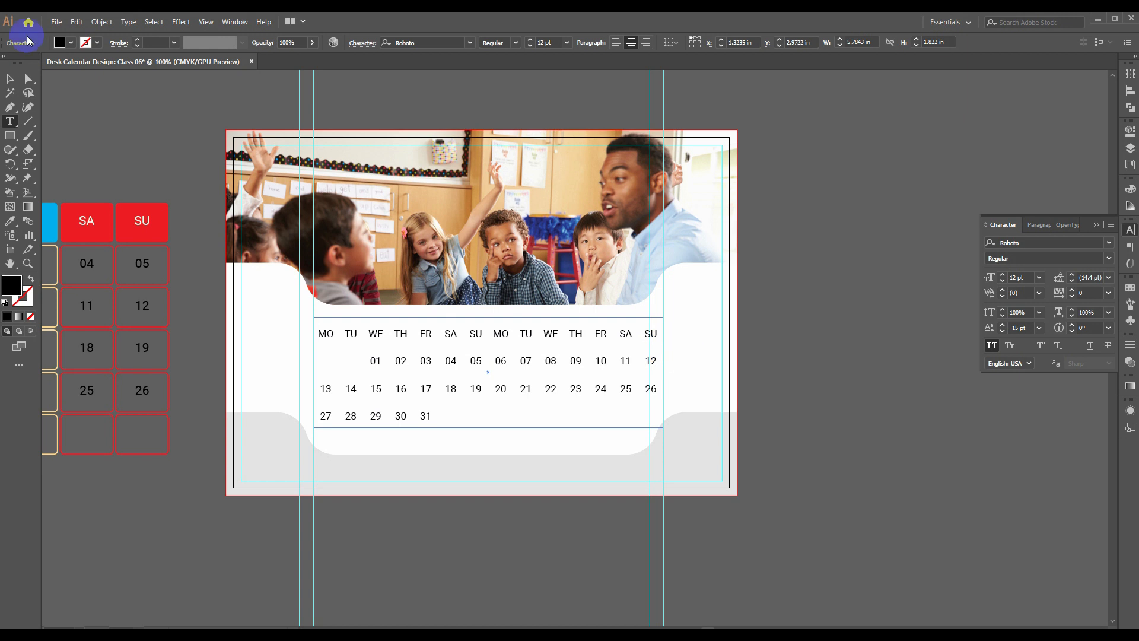
pyautogui.click(10, 78)
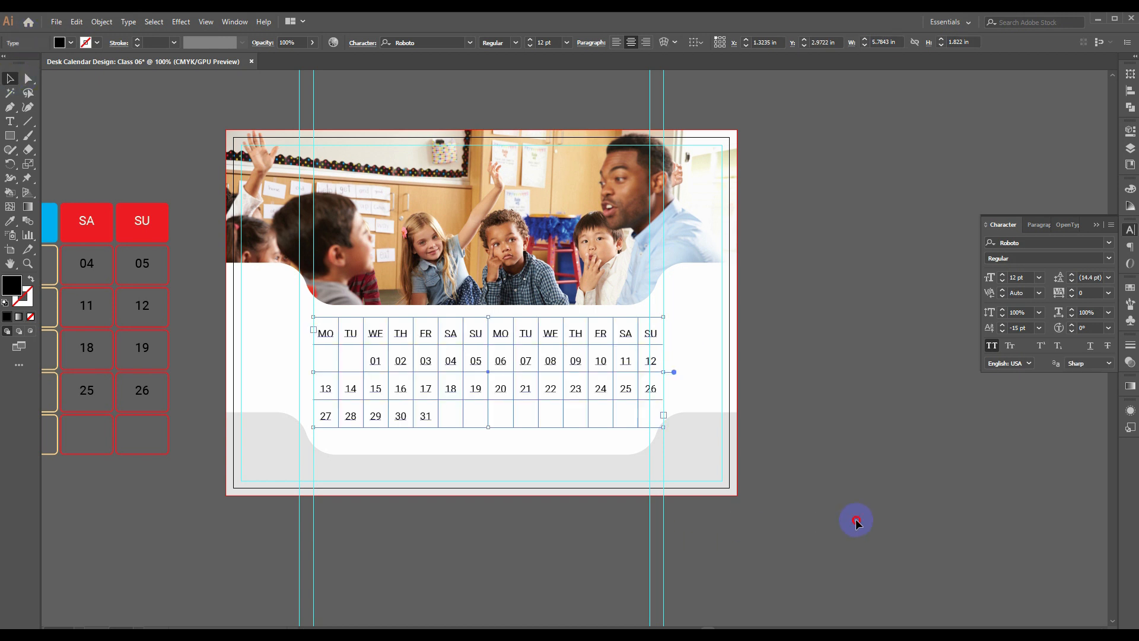
pyautogui.click(856, 522)
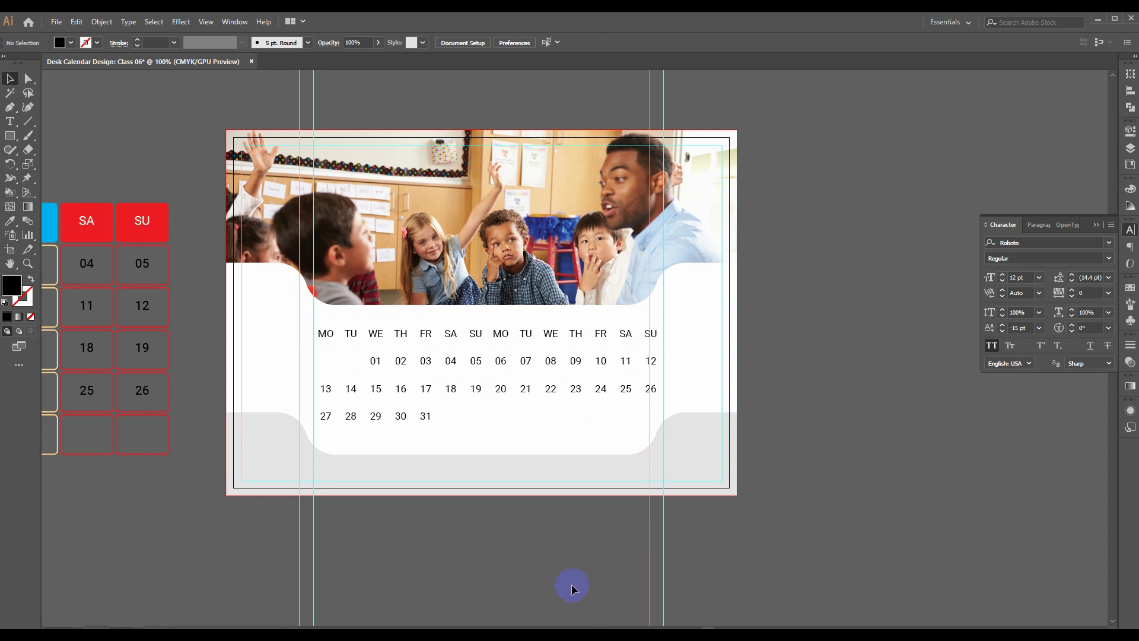
# - Check the date style in the Calendar.jpg reference in Photos, and set all dates from 01 to 31 in the text grid to Roboto Bold
pyautogui.click(421, 627)
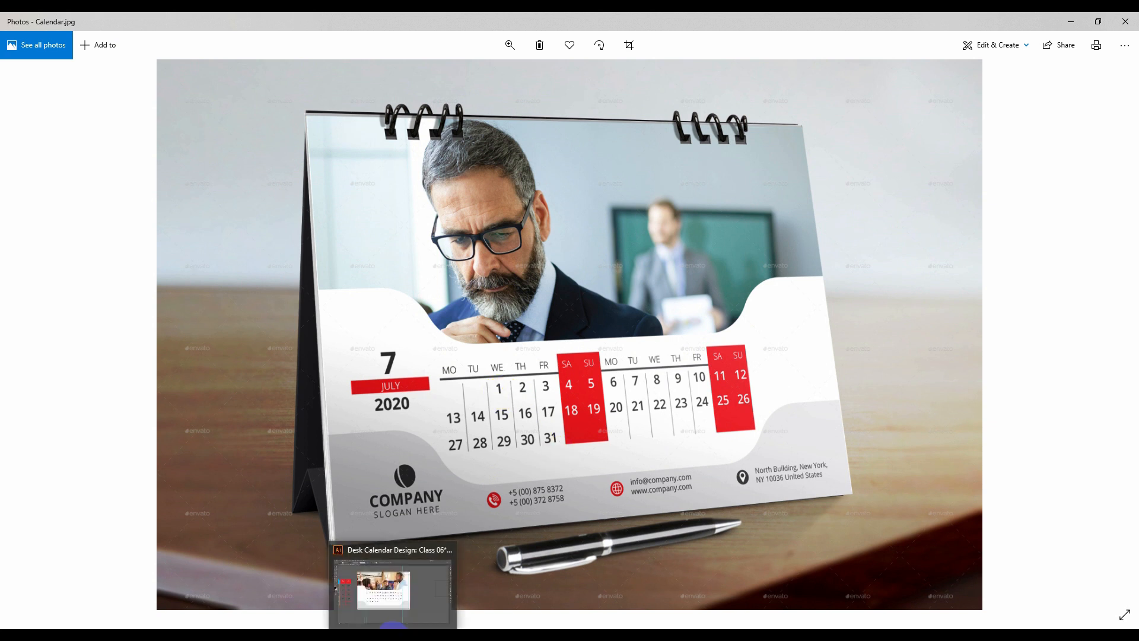
pyautogui.click(393, 626)
pyautogui.click(49, 124)
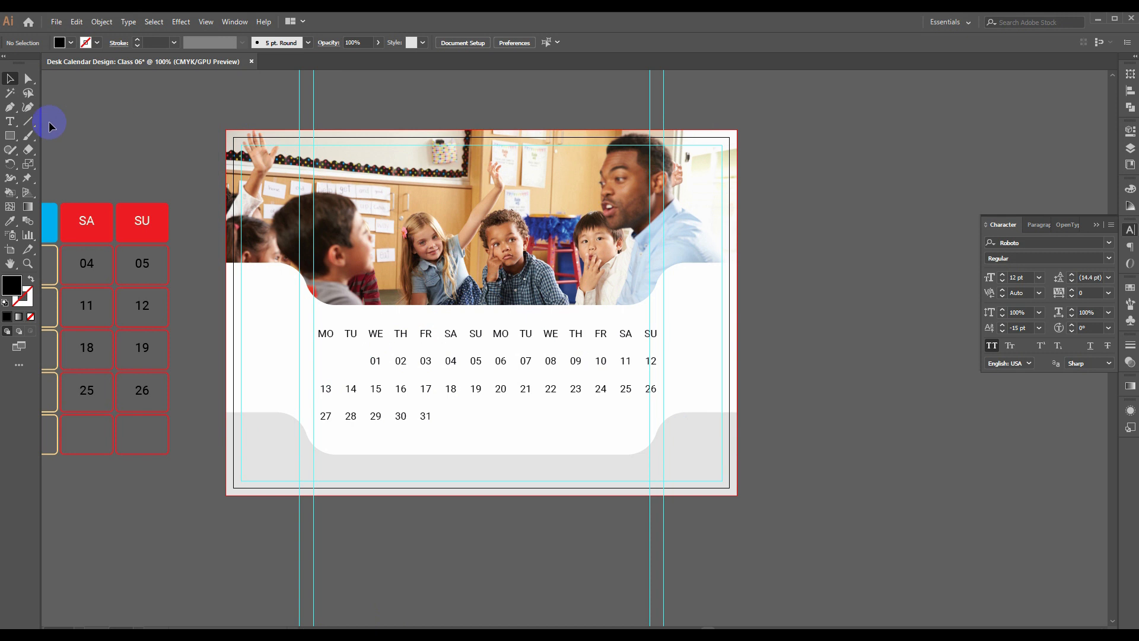
pyautogui.click(10, 121)
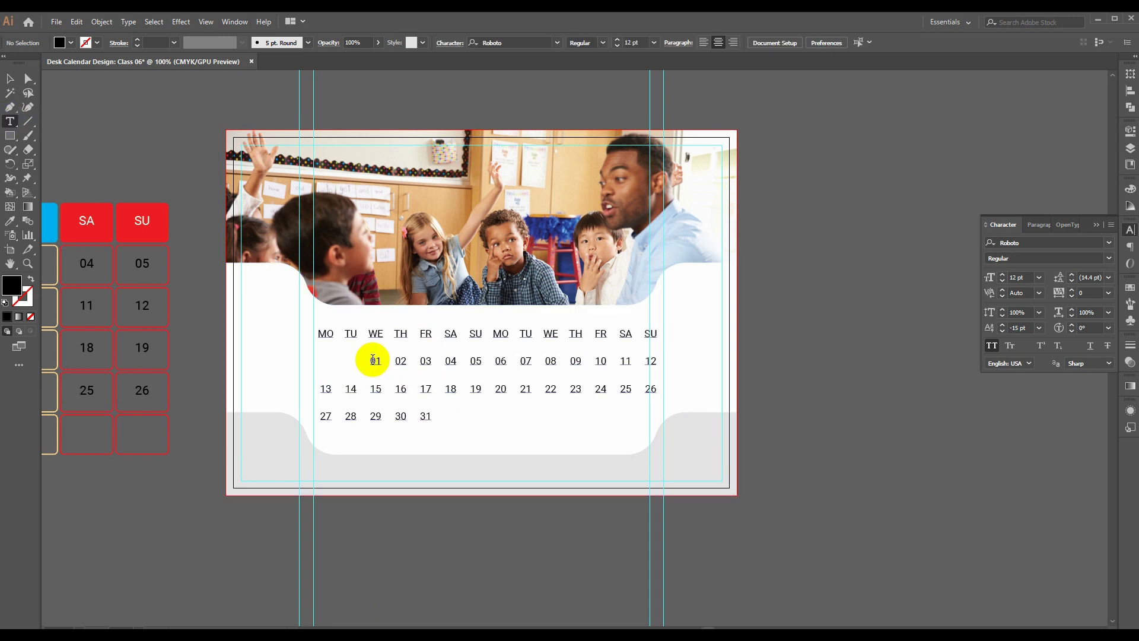
pyautogui.moveTo(374, 360)
pyautogui.mouseDown()
pyautogui.moveTo(455, 402)
pyautogui.moveTo(443, 409)
pyautogui.moveTo(369, 352)
pyautogui.mouseUp()
pyautogui.click(425, 411)
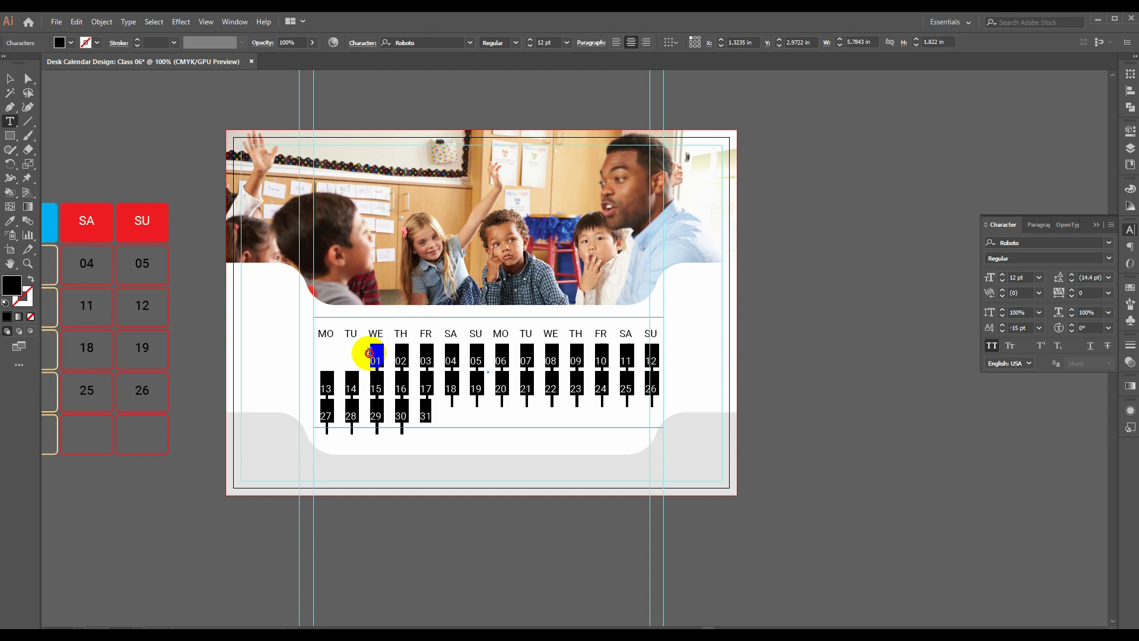
pyautogui.click(1111, 258)
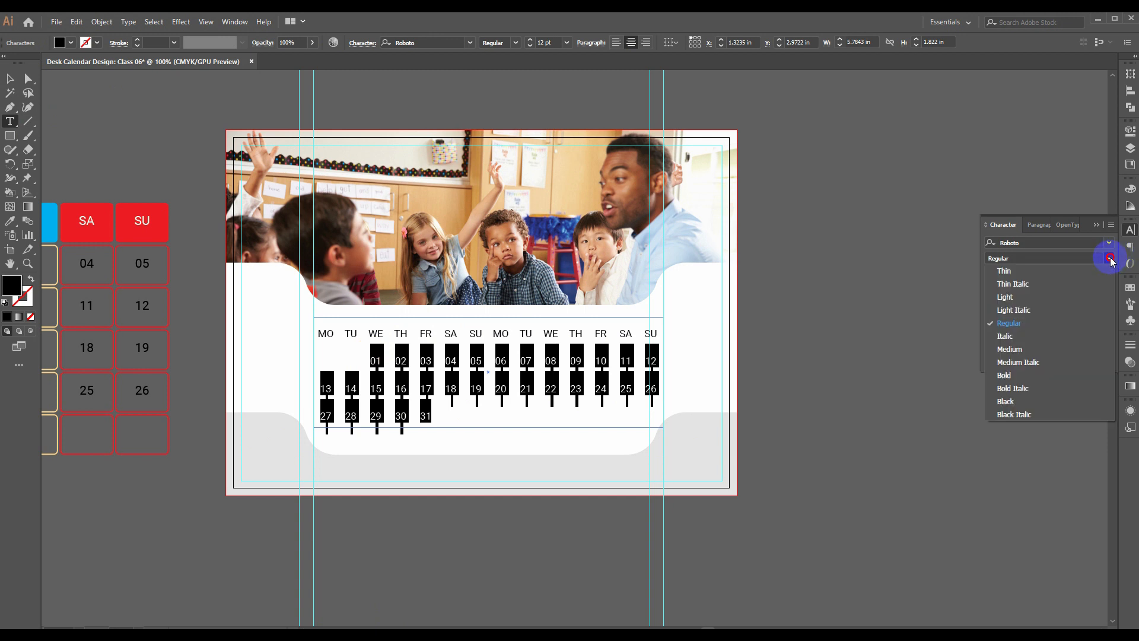
pyautogui.click(1023, 350)
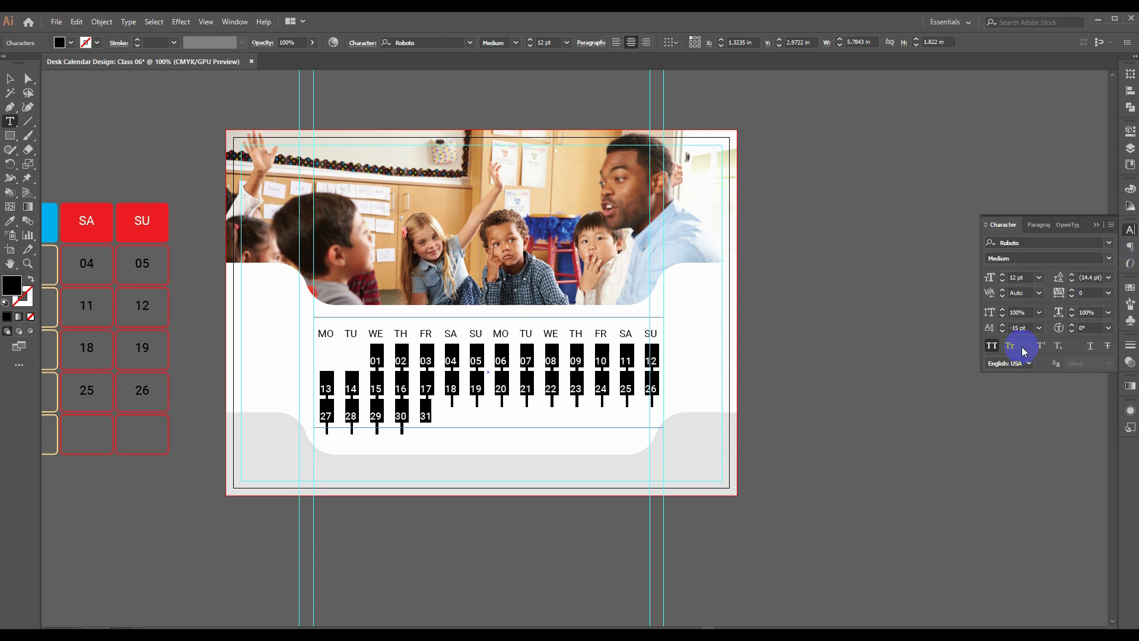
pyautogui.click(1109, 258)
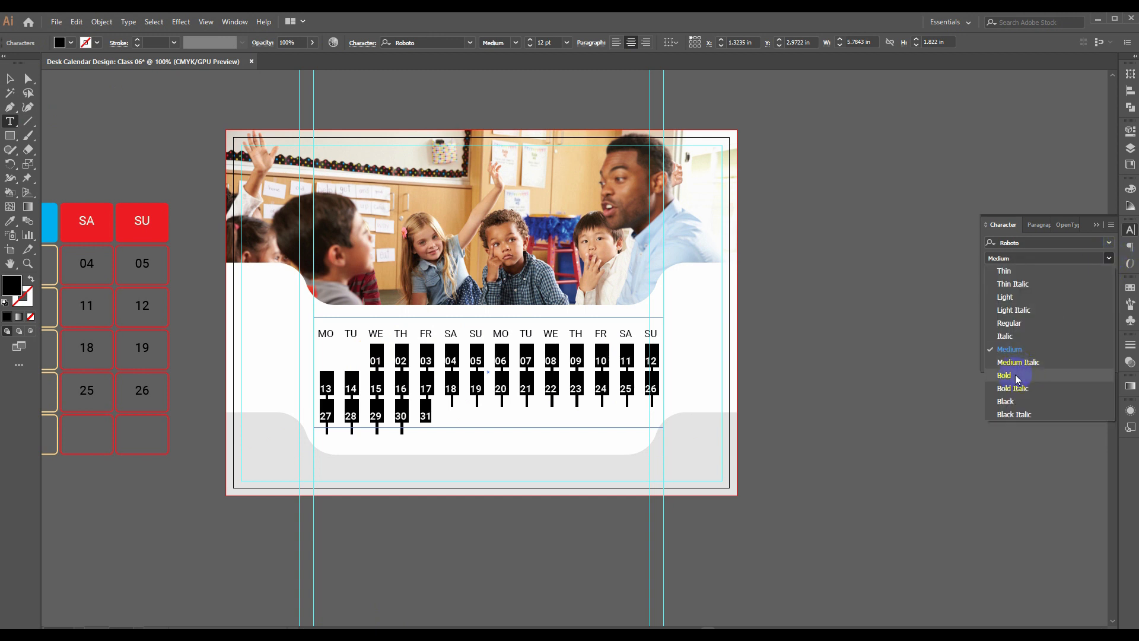
pyautogui.click(1016, 379)
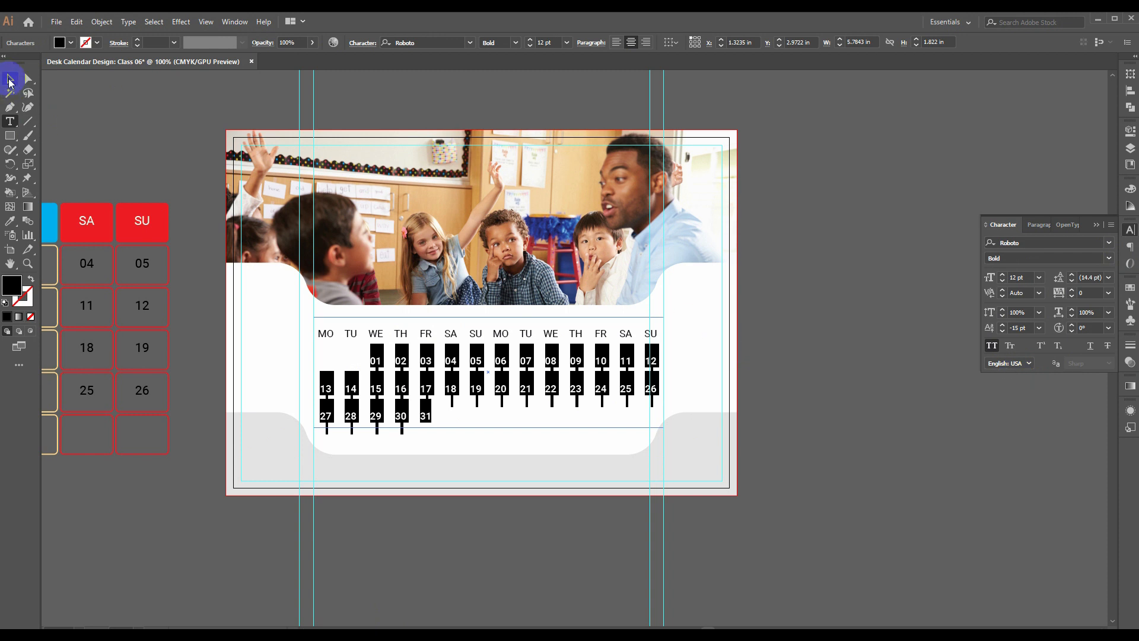
pyautogui.click(10, 79)
pyautogui.click(870, 352)
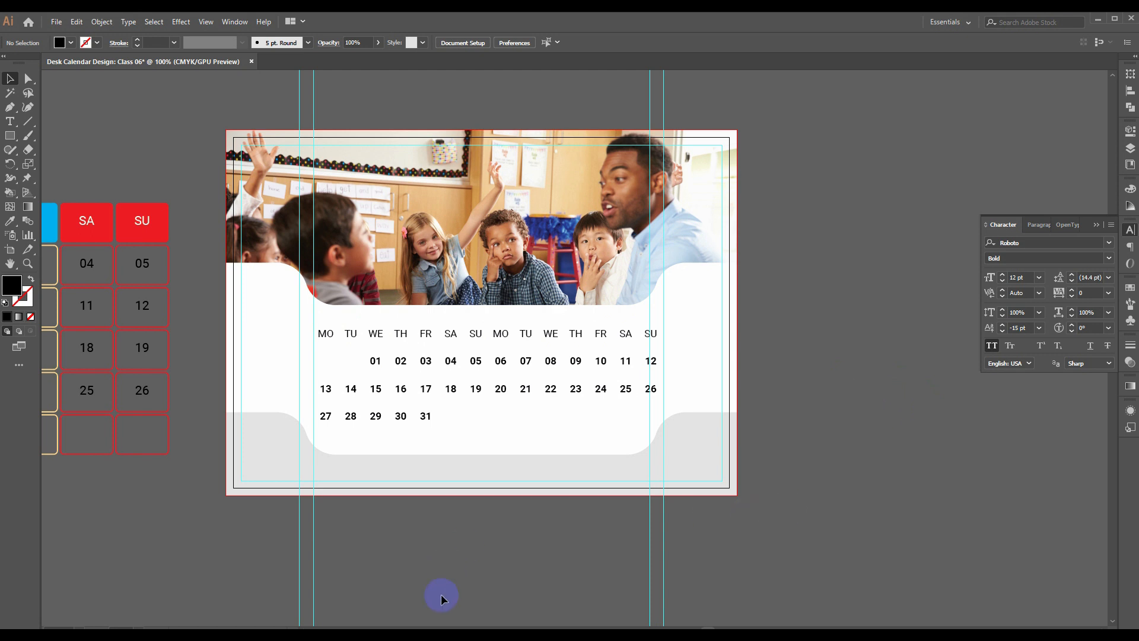
# - Check the header rule in the Calendar.jpg reference in Photos, and draw a horizontal line about 5.78 in long between the weekday row and the dates
pyautogui.hotkey('alt', 'Tab')
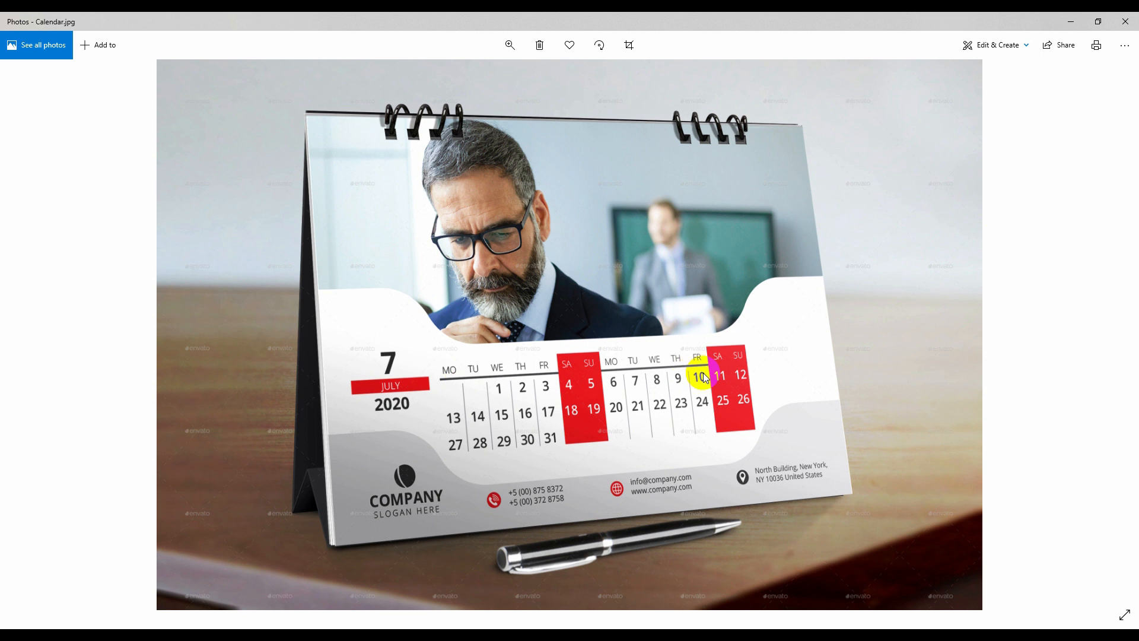
pyautogui.hotkey('alt', 'Tab')
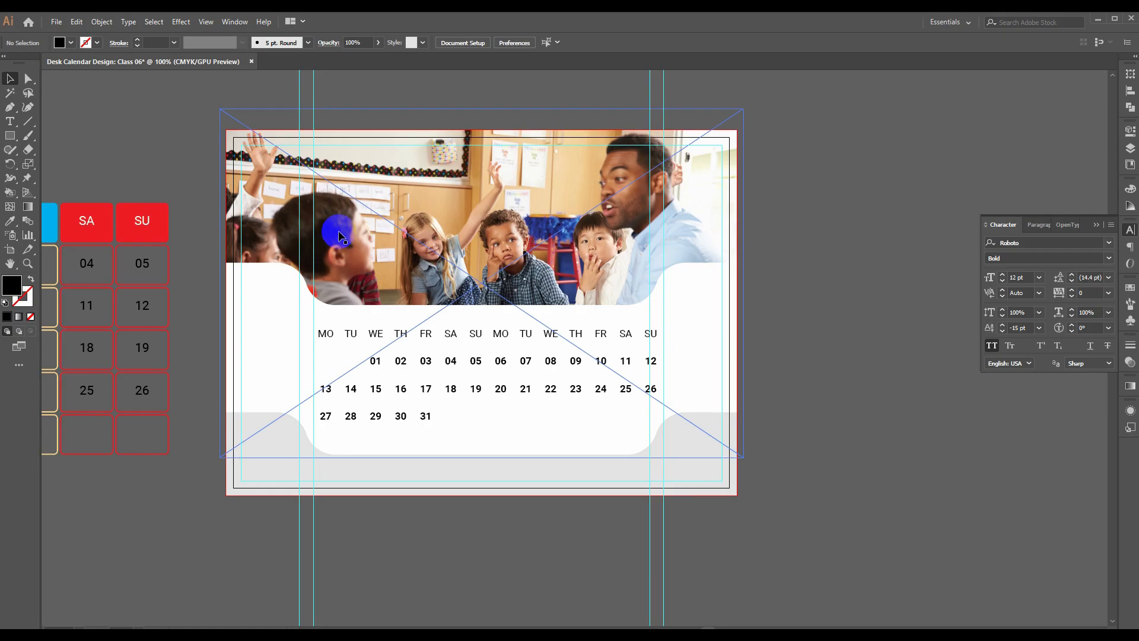
pyautogui.click(28, 123)
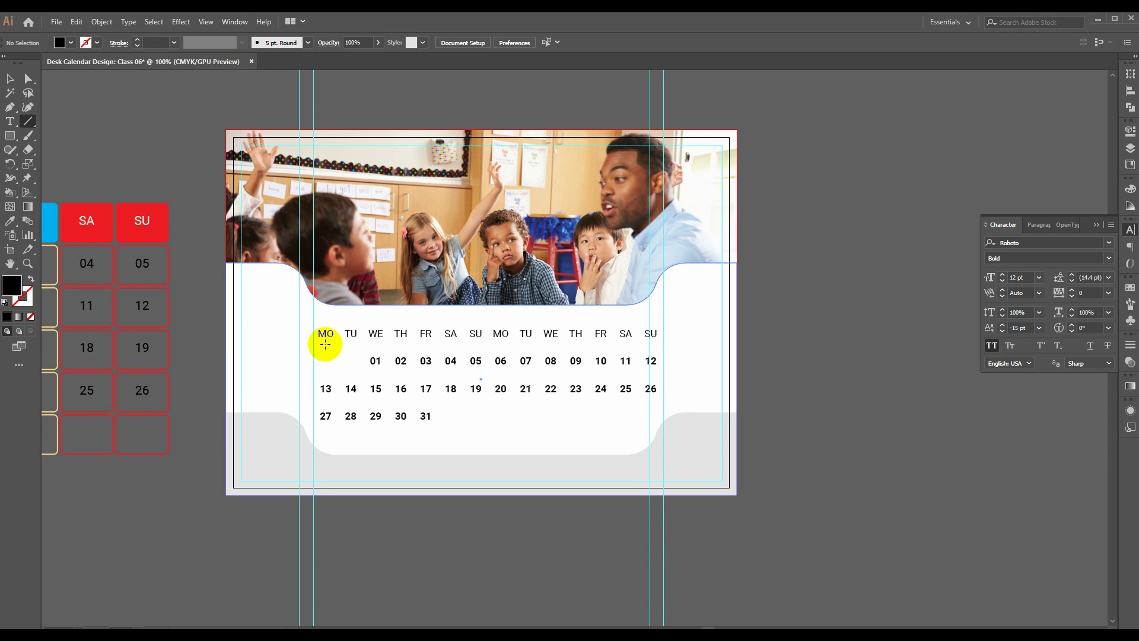
pyautogui.moveTo(314, 345)
pyautogui.mouseDown()
pyautogui.moveTo(561, 322)
pyautogui.moveTo(612, 354)
pyautogui.moveTo(661, 354)
pyautogui.moveTo(666, 320)
pyautogui.moveTo(674, 393)
pyautogui.moveTo(666, 303)
pyautogui.moveTo(651, 350)
pyautogui.moveTo(663, 351)
pyautogui.mouseUp()
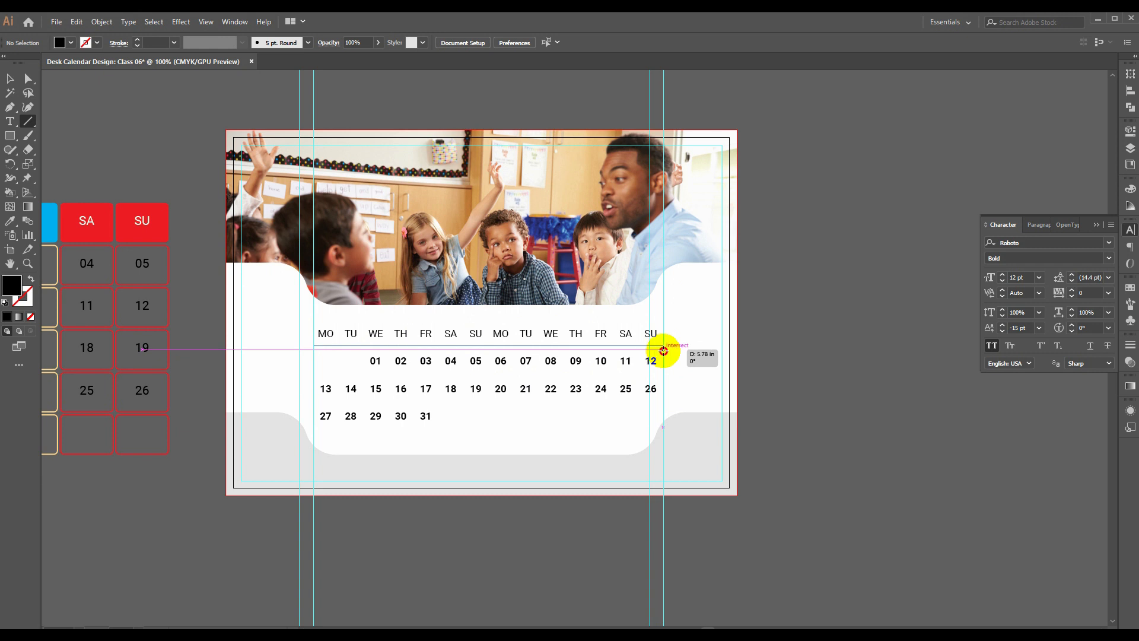
pyautogui.moveTo(664, 351); pyautogui.dragTo(663, 350)
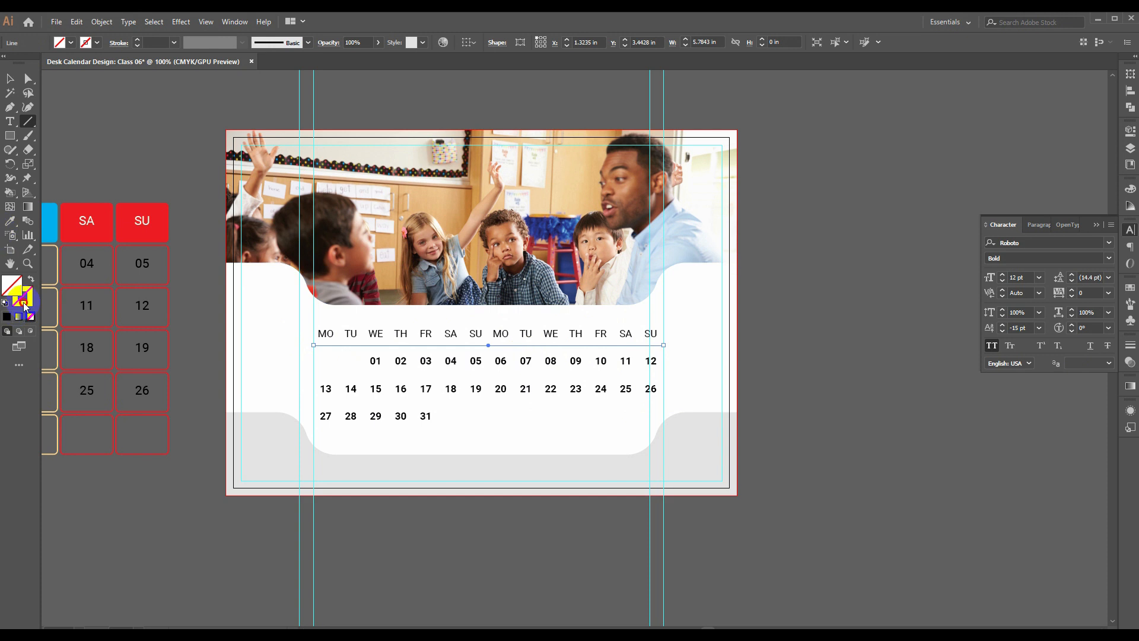
# - Give the line under the weekday row a black 2 pt stroke and deselect it
pyautogui.click(6, 317)
pyautogui.click(6, 318)
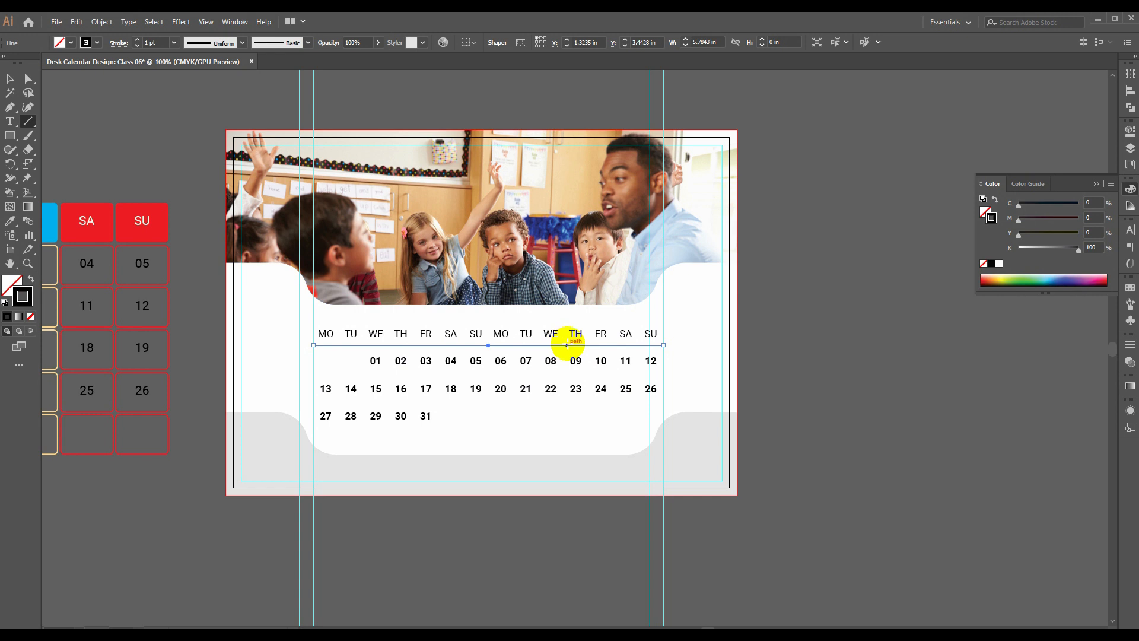
pyautogui.click(138, 40)
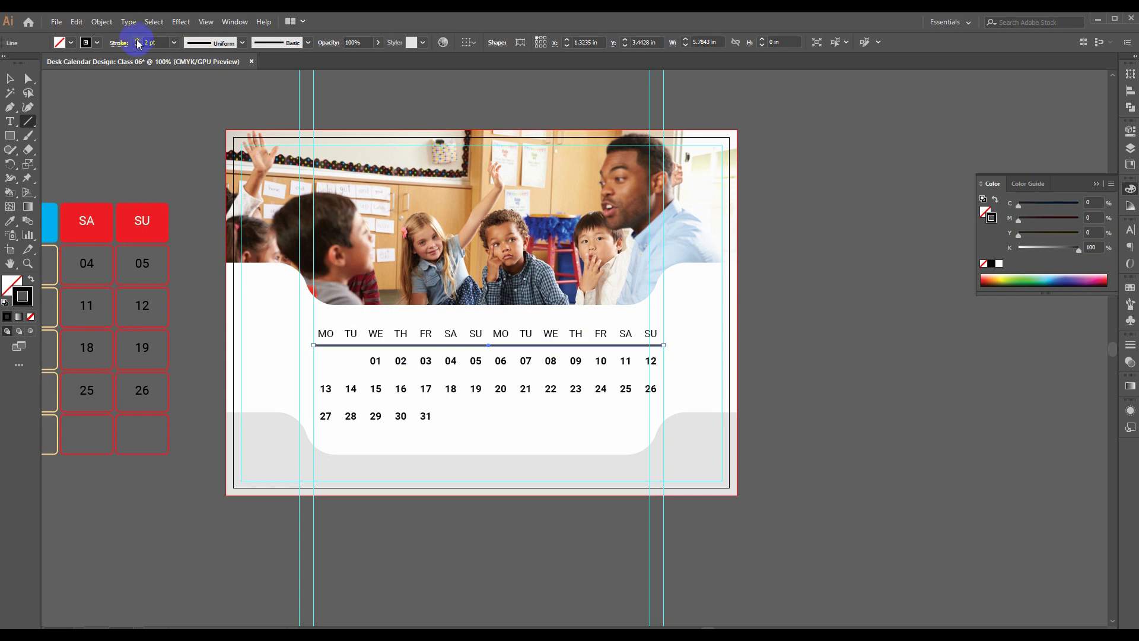
pyautogui.click(11, 79)
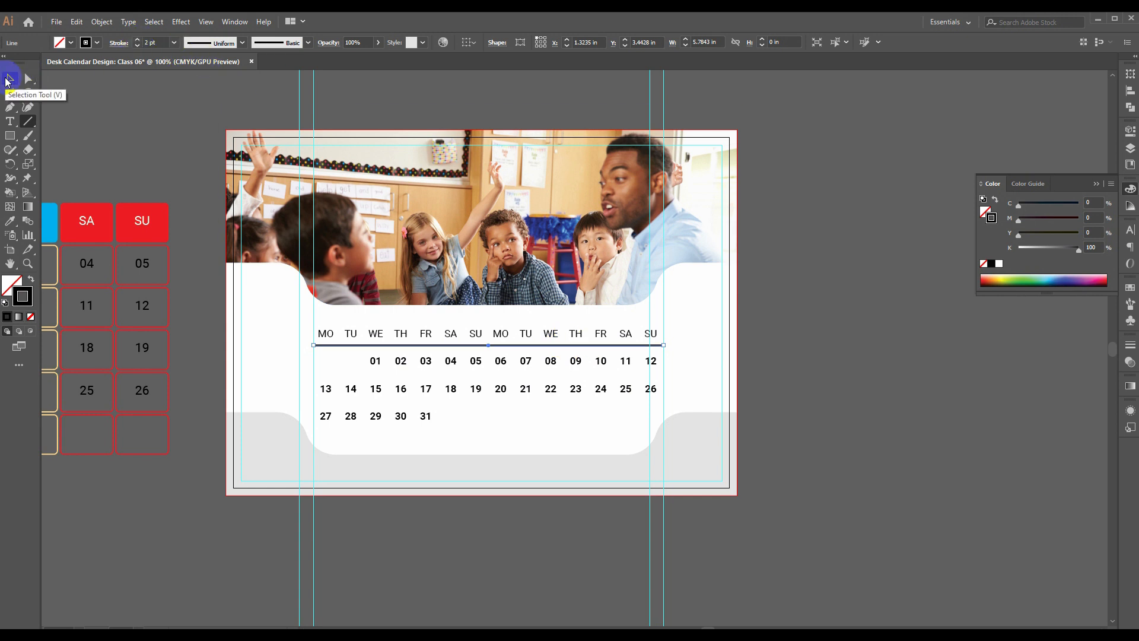
pyautogui.click(9, 80)
pyautogui.click(863, 311)
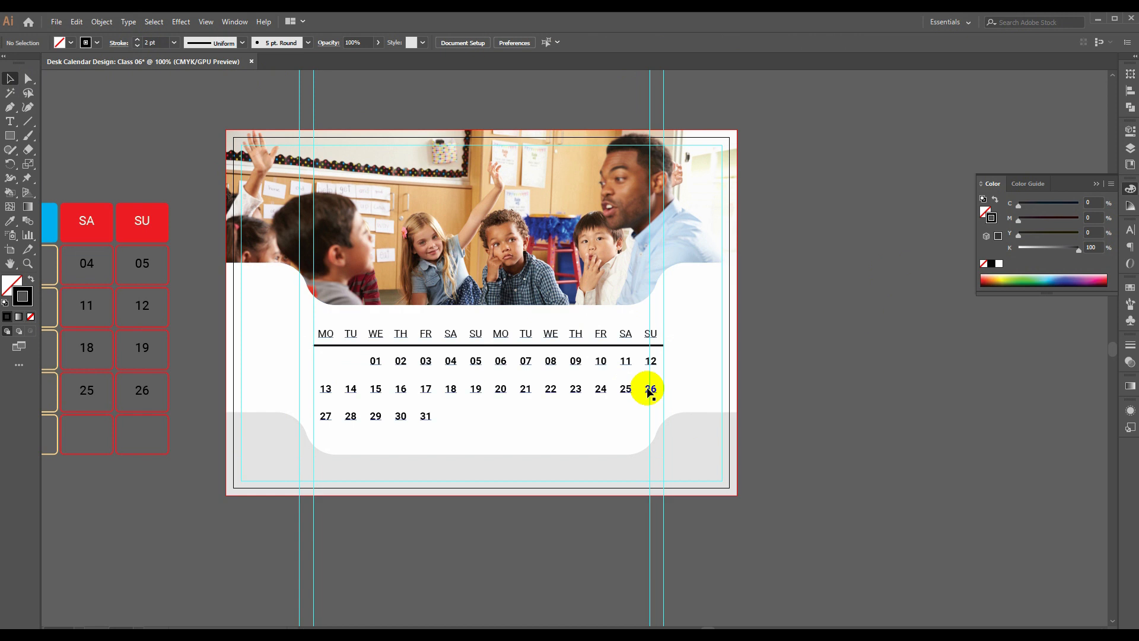
# - Review the calendar grid's styling in the reference image Calendar.jpg in Photos, and return to the calendar design in Illustrator
pyautogui.click(641, 346)
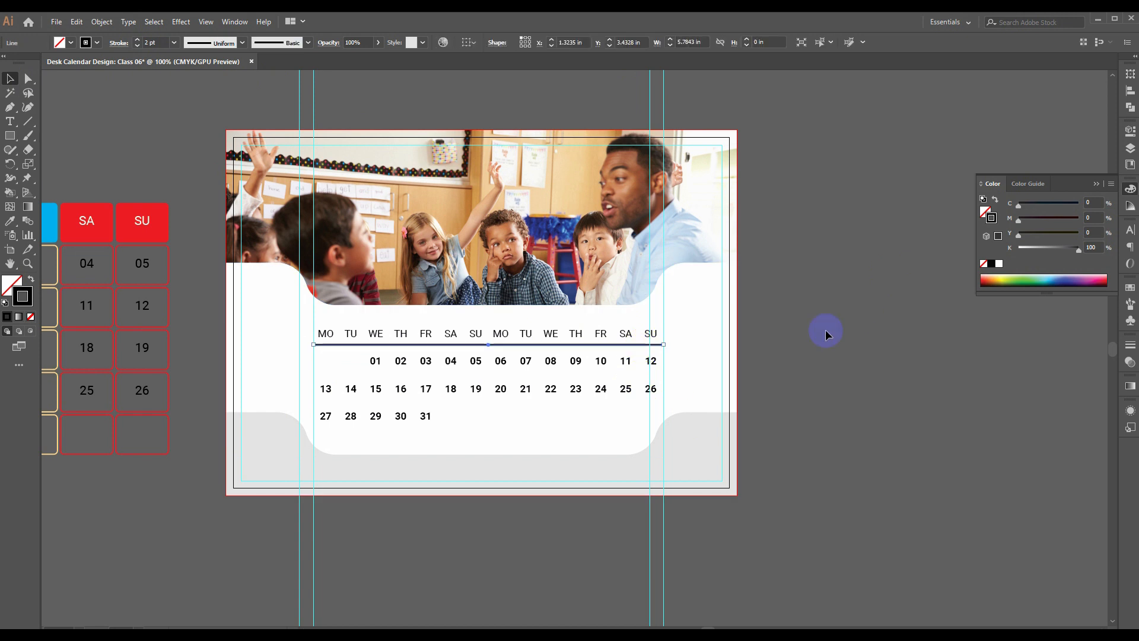
pyautogui.click(824, 330)
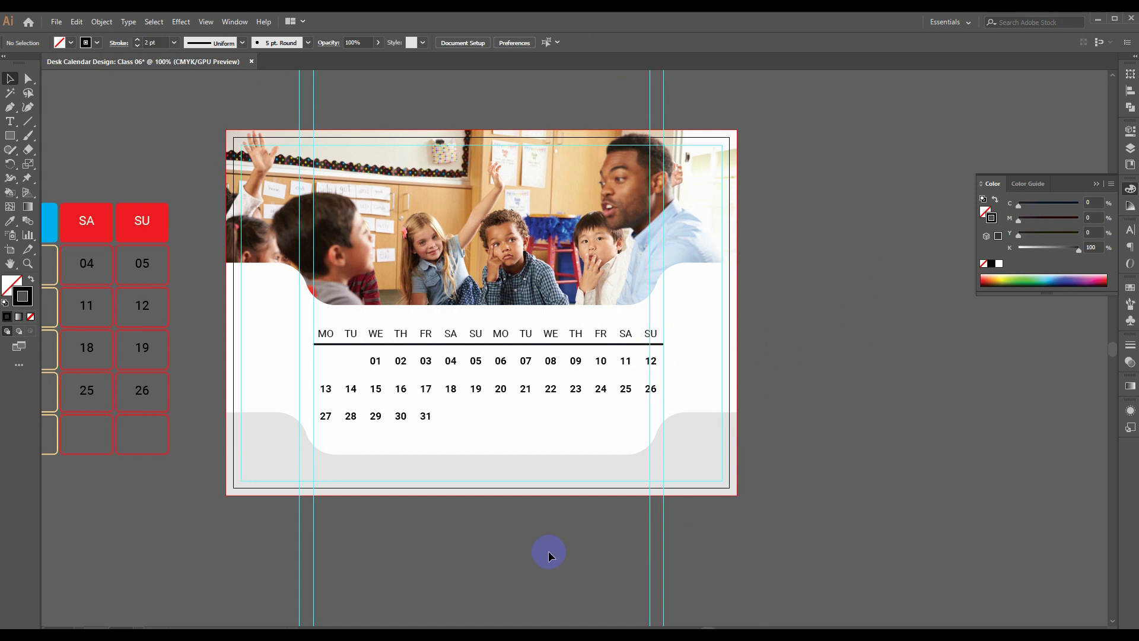
pyautogui.click(424, 626)
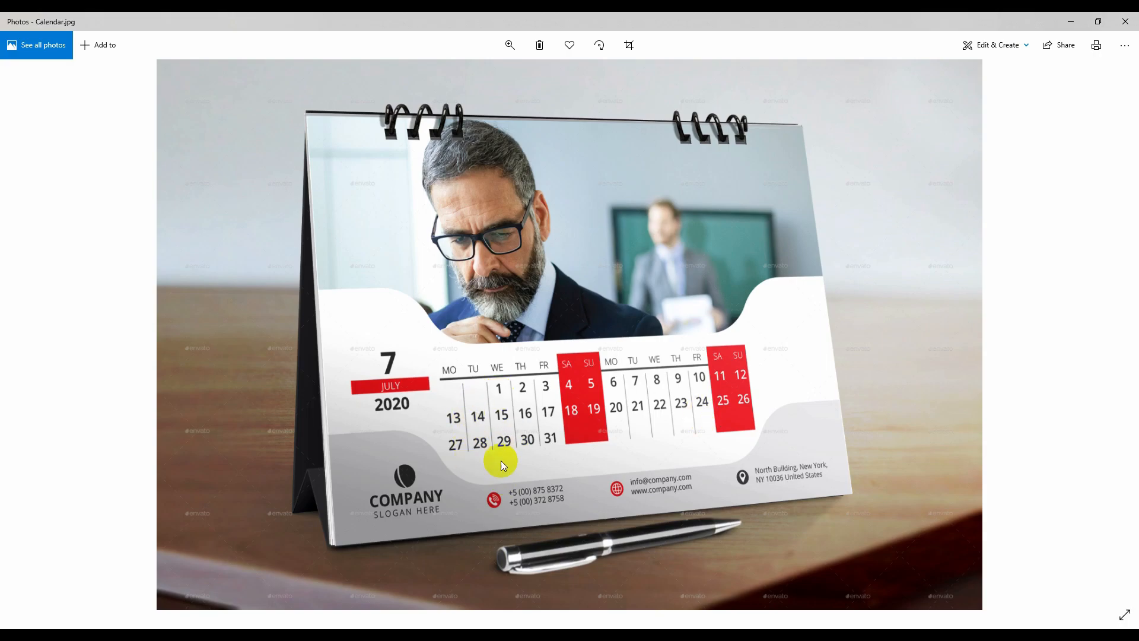
pyautogui.click(597, 414)
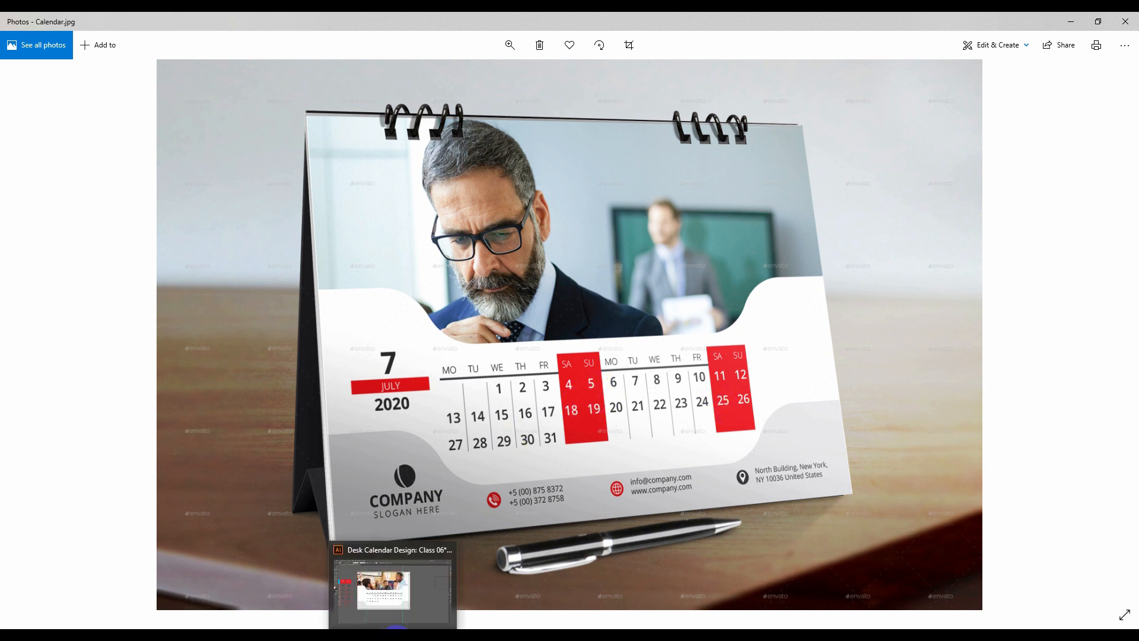
pyautogui.click(383, 590)
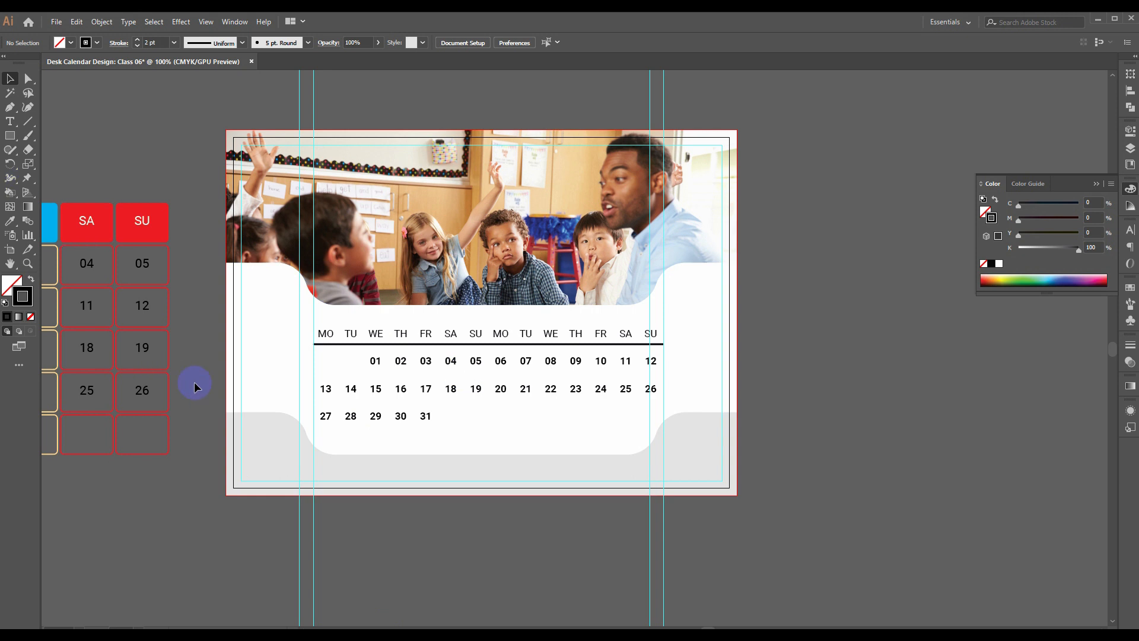
# - Draw a vertical divider line about 1.23 in tall between the first MO and TU date columns, with a 0.4 pt stroke
pyautogui.click(28, 121)
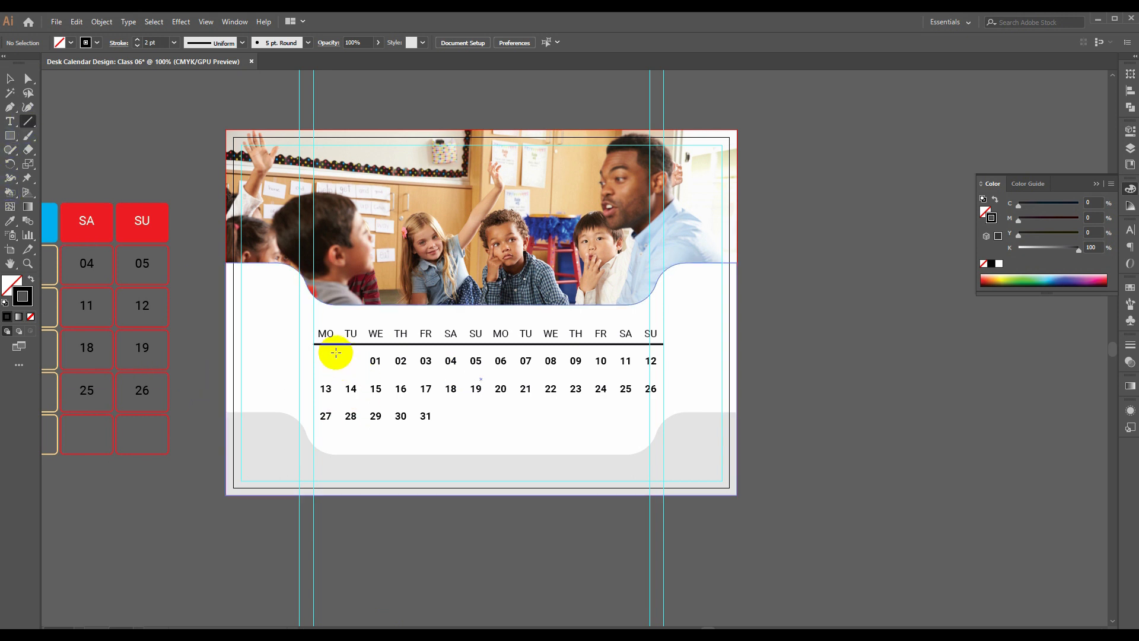
pyautogui.moveTo(336, 352); pyautogui.dragTo(340, 427)
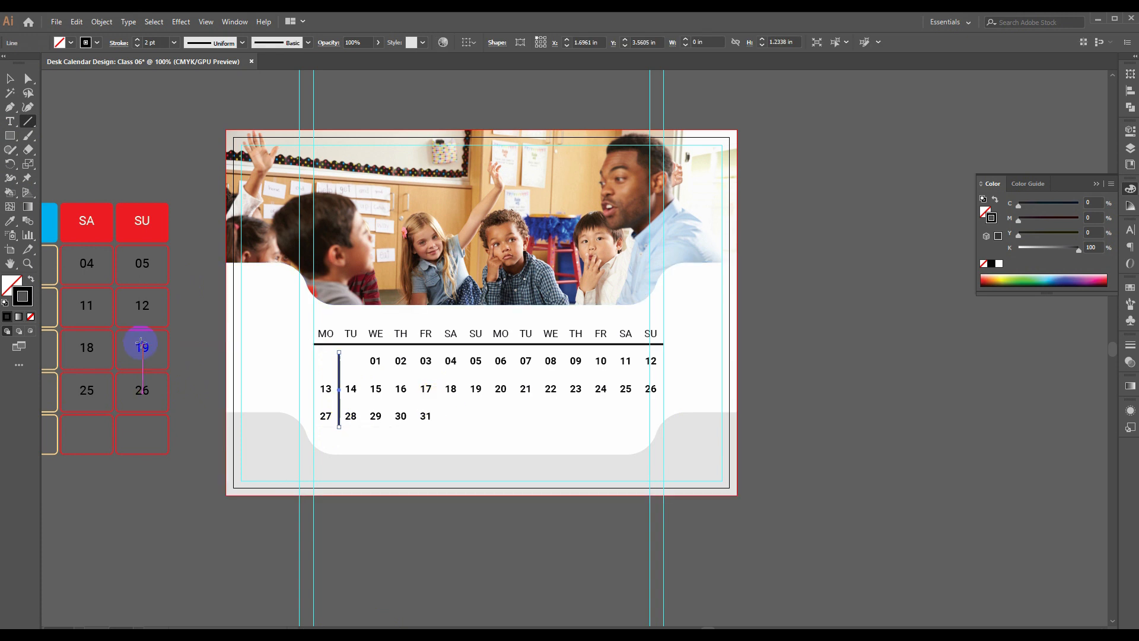
pyautogui.click(161, 42)
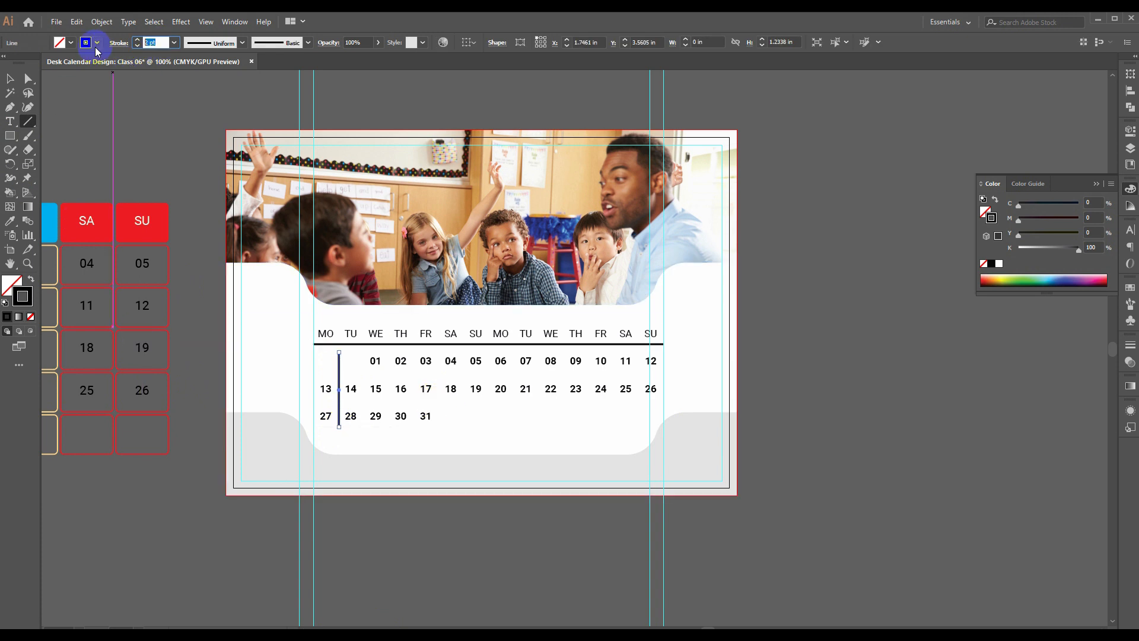
pyautogui.write('0.6')
pyautogui.press('Return')
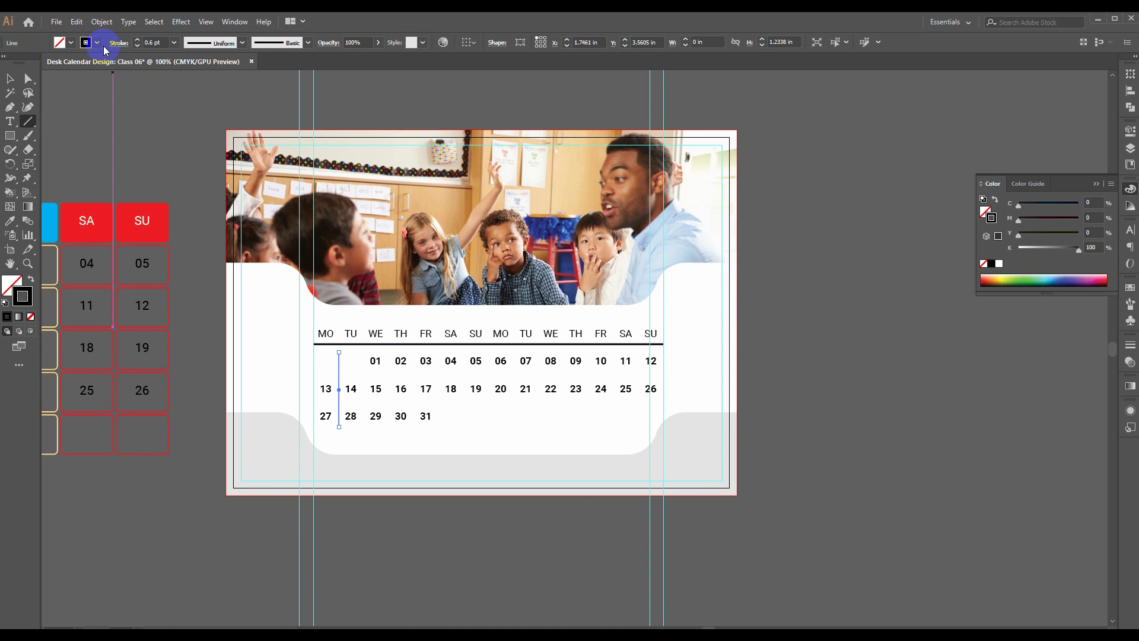
pyautogui.press('v')
pyautogui.click(949, 445)
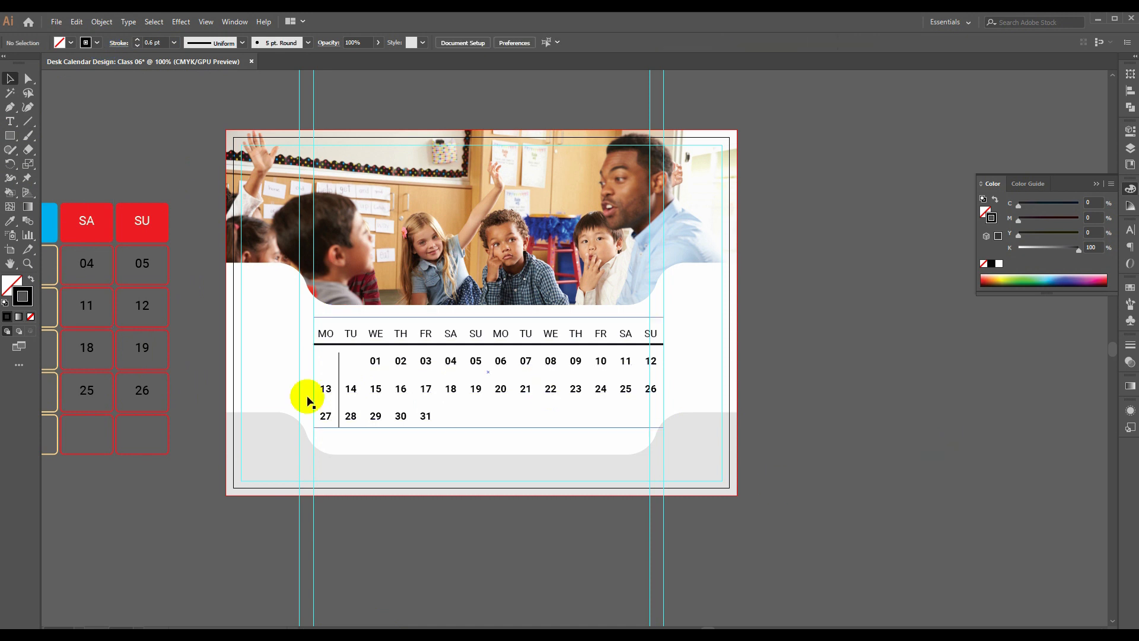
pyautogui.click(339, 367)
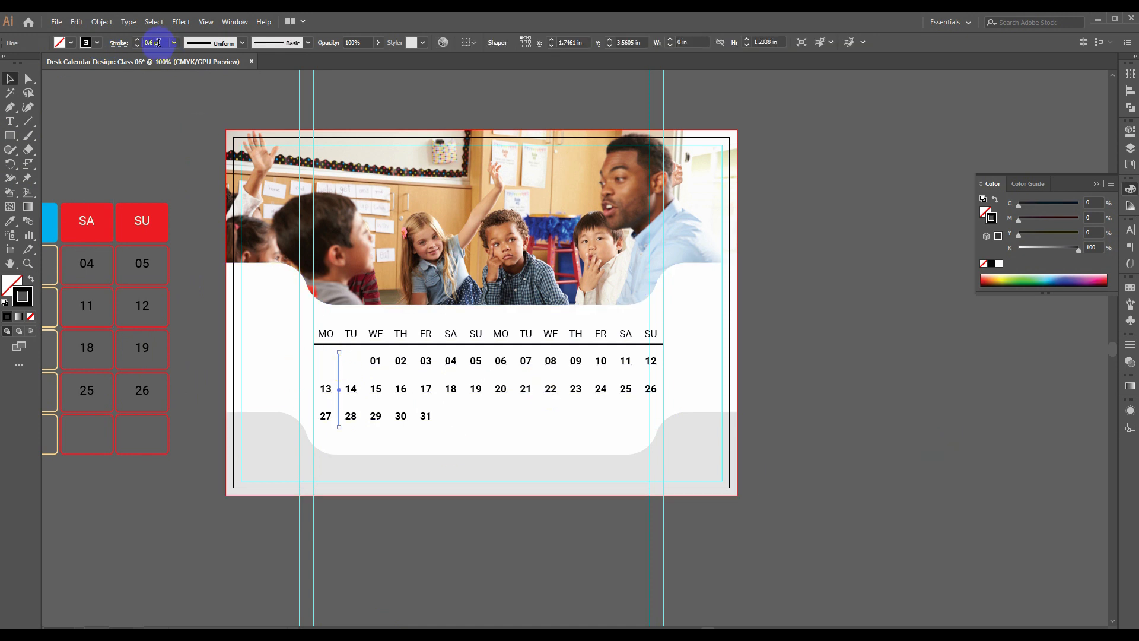
pyautogui.moveTo(161, 44); pyautogui.dragTo(102, 44)
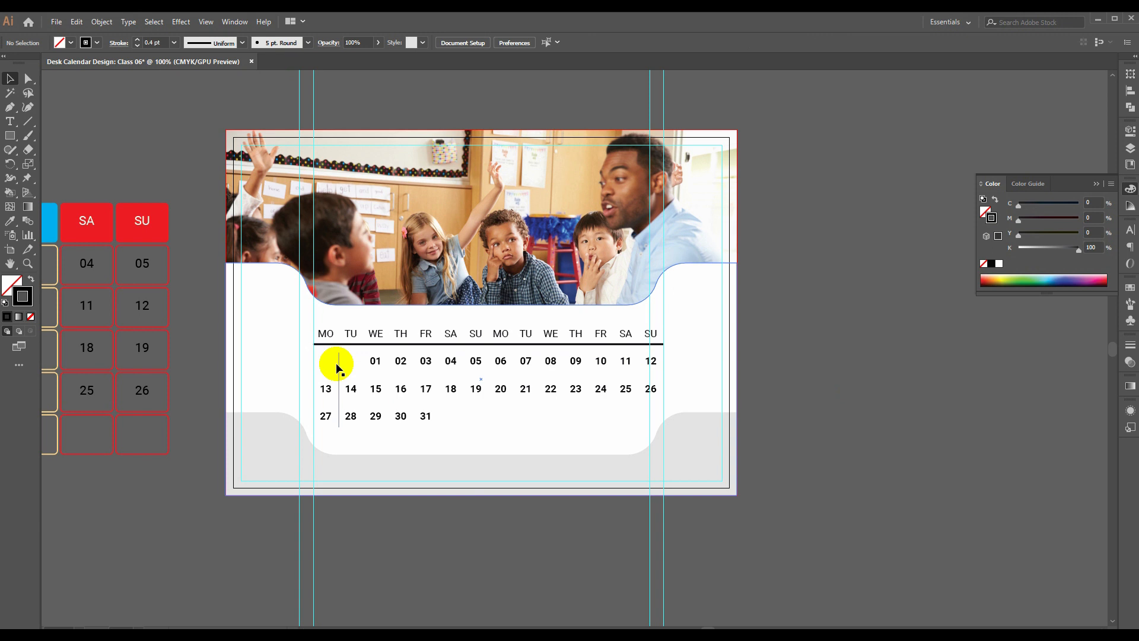
# - Copy the divider line to between the TU and WE columns and repeat the copy across the grid up to the last SU column
pyautogui.moveTo(339, 368); pyautogui.dragTo(364, 364)
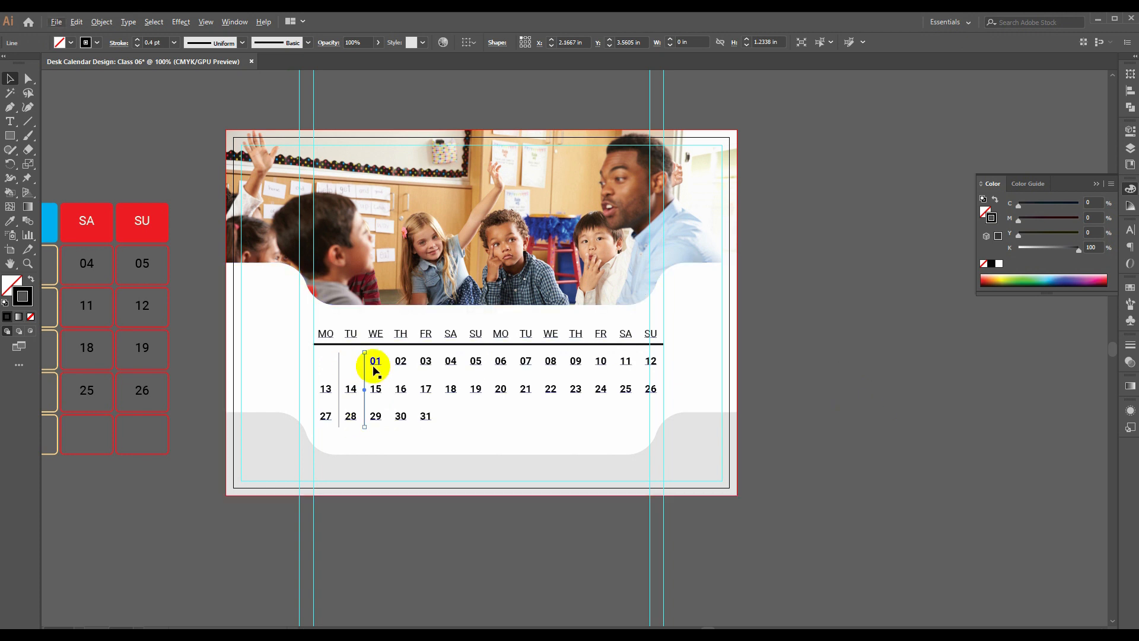
pyautogui.hotkey('ctrl', 'z')
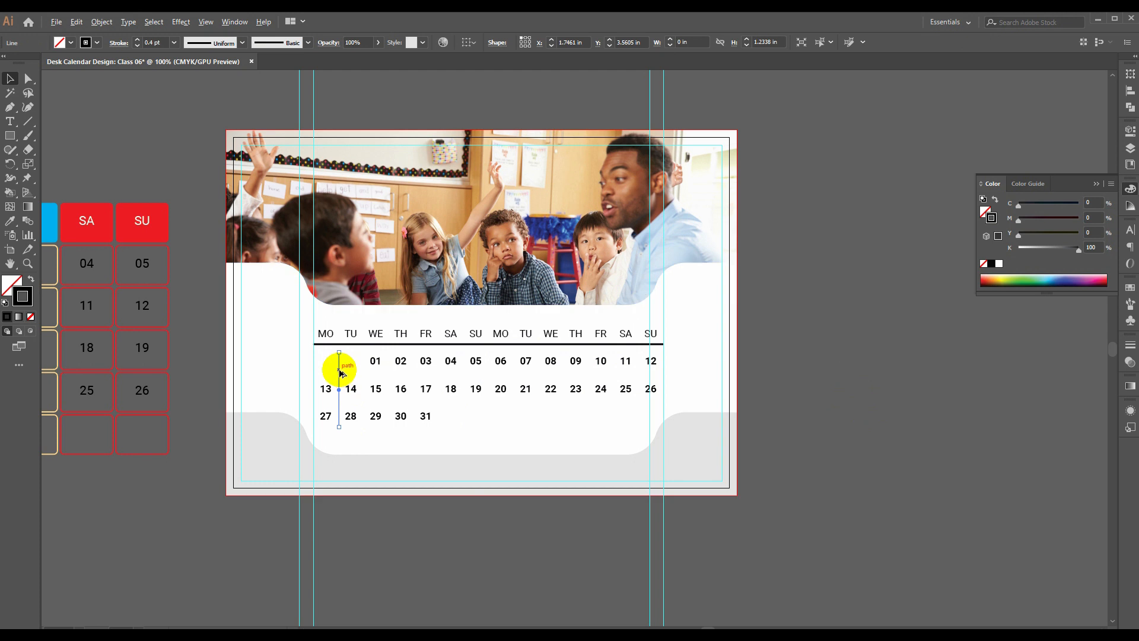
pyautogui.moveTo(347, 368); pyautogui.dragTo(364, 367)
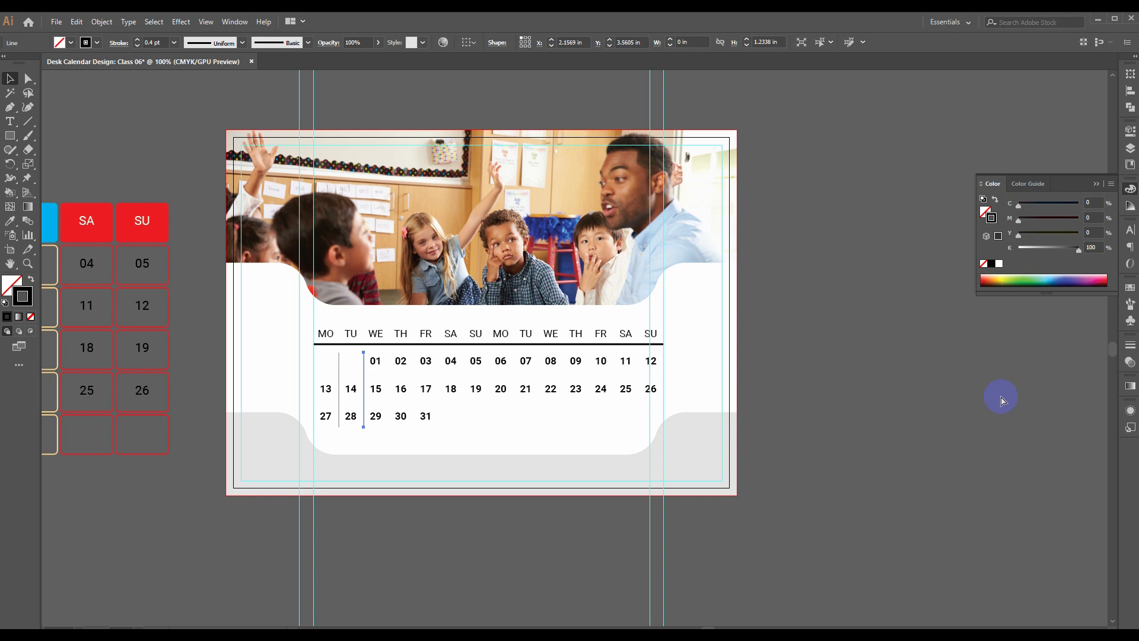
pyautogui.hotkey('ctrl', 'd')
pyautogui.hotkey('ctrl', 'd')
pyautogui.hotkey('ctrl', 'd')
pyautogui.hotkey('ctrl', 'd')
pyautogui.hotkey('ctrl', 'd')
pyautogui.hotkey('ctrl', 'd')
pyautogui.hotkey('ctrl', 'd')
pyautogui.hotkey('ctrl', 'd')
pyautogui.hotkey('ctrl', 'd')
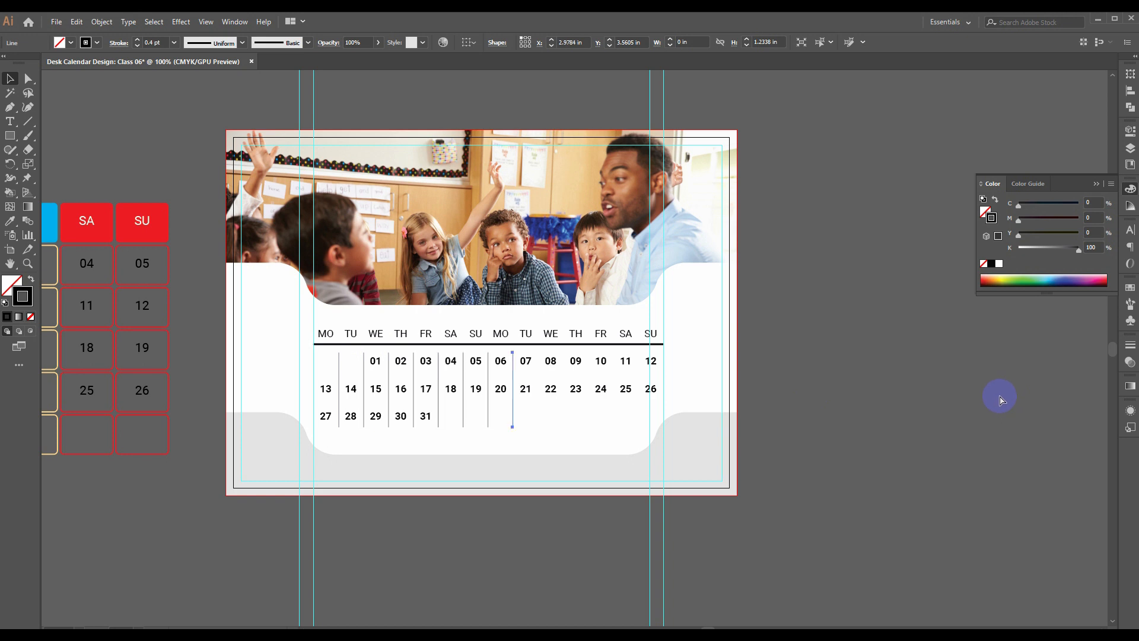
pyautogui.hotkey('ctrl', 'd')
pyautogui.hotkey('ctrl', 'd')
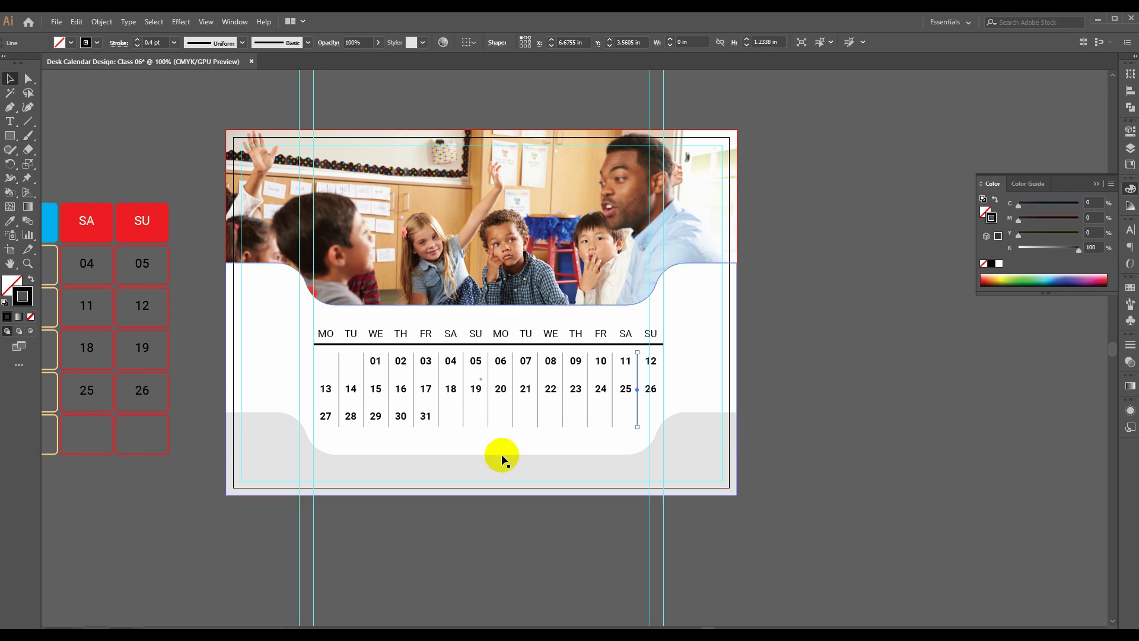
# - Nudge the last divider slightly to the right and distribute all the vertical divider lines evenly in the horizontal direction
pyautogui.press('Right')
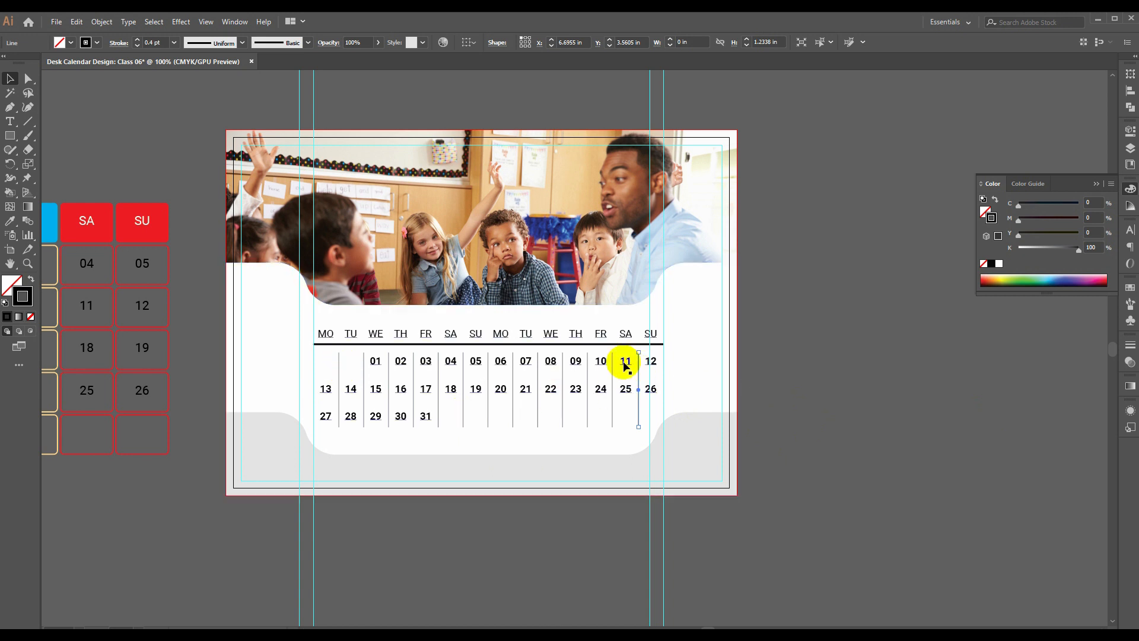
pyautogui.keyDown('shift'); pyautogui.click(613, 377); pyautogui.keyUp('shift')
pyautogui.keyDown('shift'); pyautogui.click(588, 377); pyautogui.keyUp('shift')
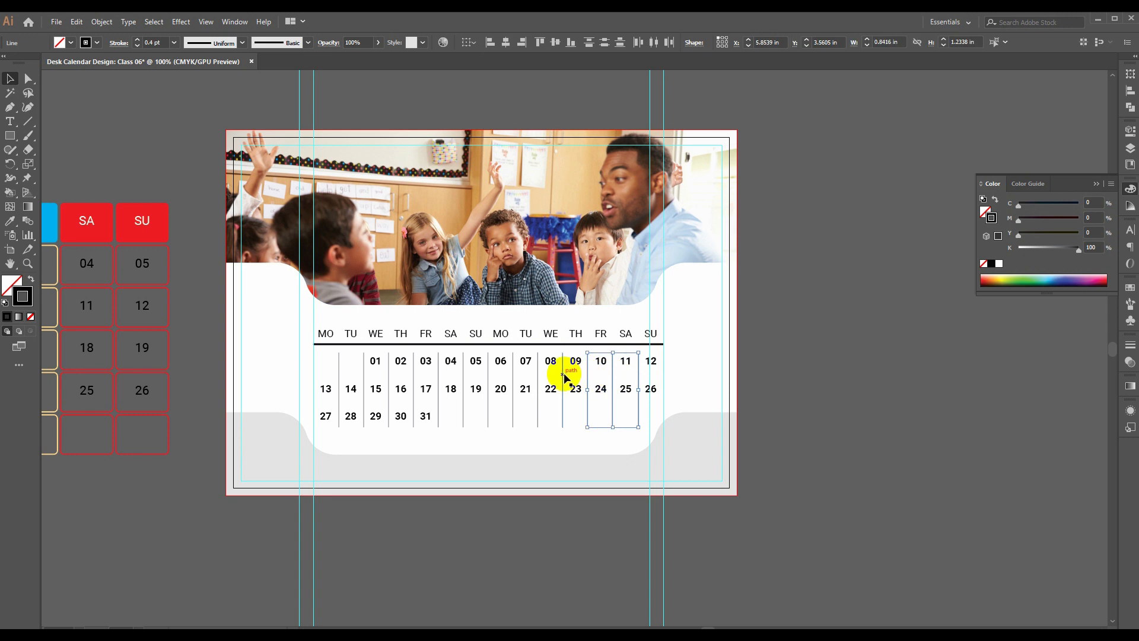
pyautogui.keyDown('shift'); pyautogui.click(562, 375); pyautogui.keyUp('shift')
pyautogui.keyDown('shift'); pyautogui.click(537, 382); pyautogui.keyUp('shift')
pyautogui.keyDown('shift'); pyautogui.click(512, 373); pyautogui.keyUp('shift')
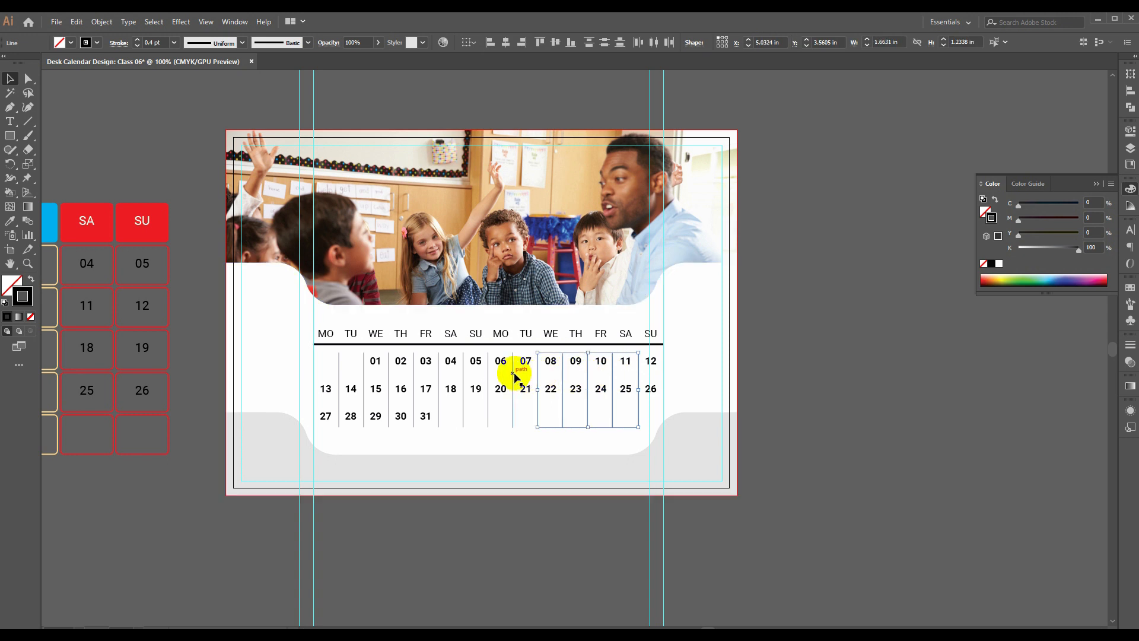
pyautogui.keyDown('shift'); pyautogui.click(486, 371); pyautogui.keyUp('shift')
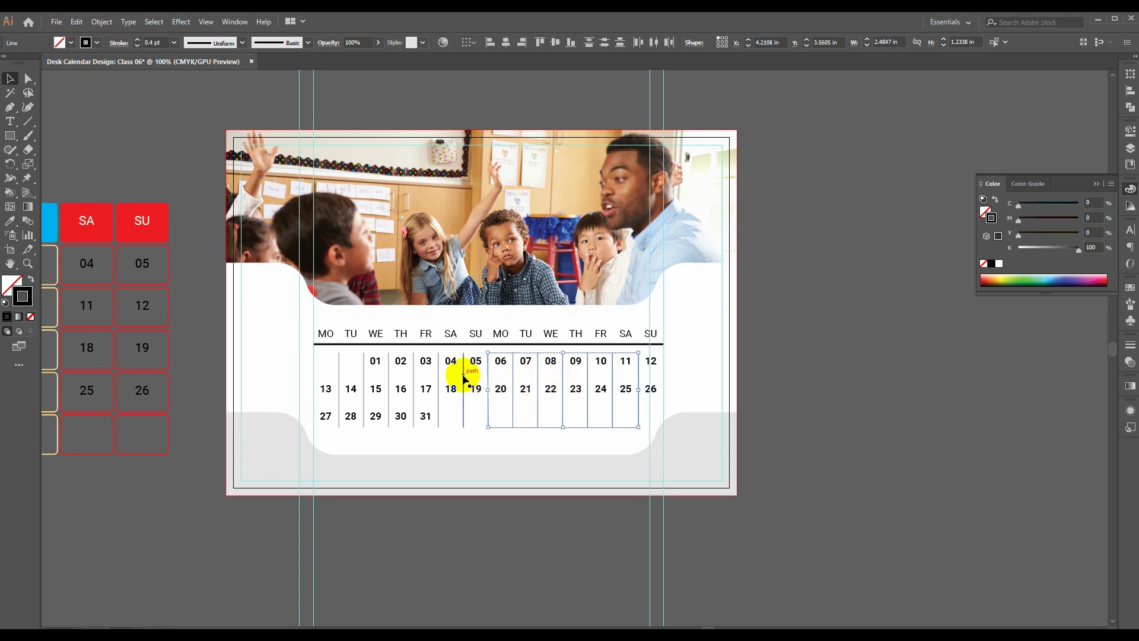
pyautogui.keyDown('shift'); pyautogui.click(462, 374); pyautogui.keyUp('shift')
pyautogui.keyDown('shift'); pyautogui.click(438, 377); pyautogui.keyUp('shift')
pyautogui.keyDown('shift'); pyautogui.click(413, 378); pyautogui.keyUp('shift')
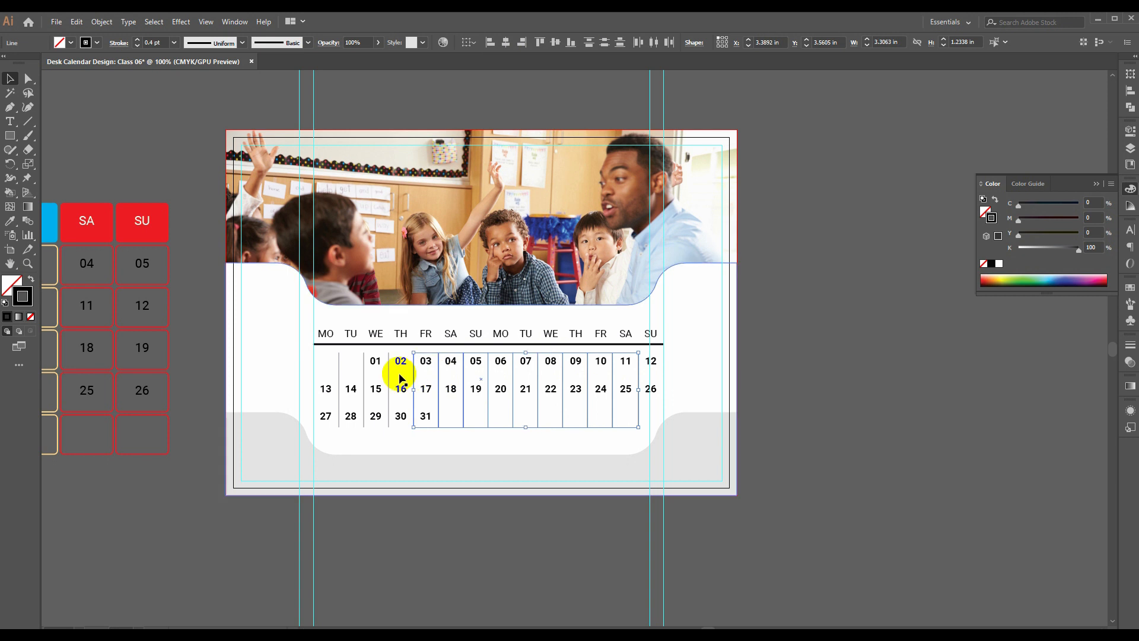
pyautogui.keyDown('shift'); pyautogui.click(388, 374); pyautogui.keyUp('shift')
pyautogui.keyDown('shift'); pyautogui.click(363, 377); pyautogui.keyUp('shift')
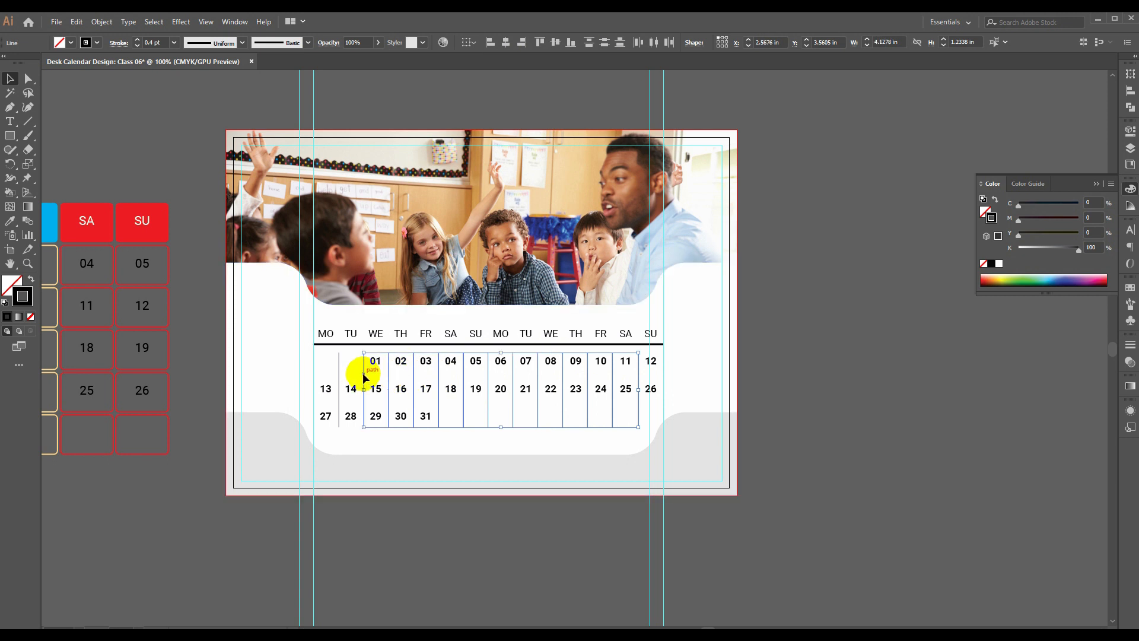
pyautogui.click(1130, 90)
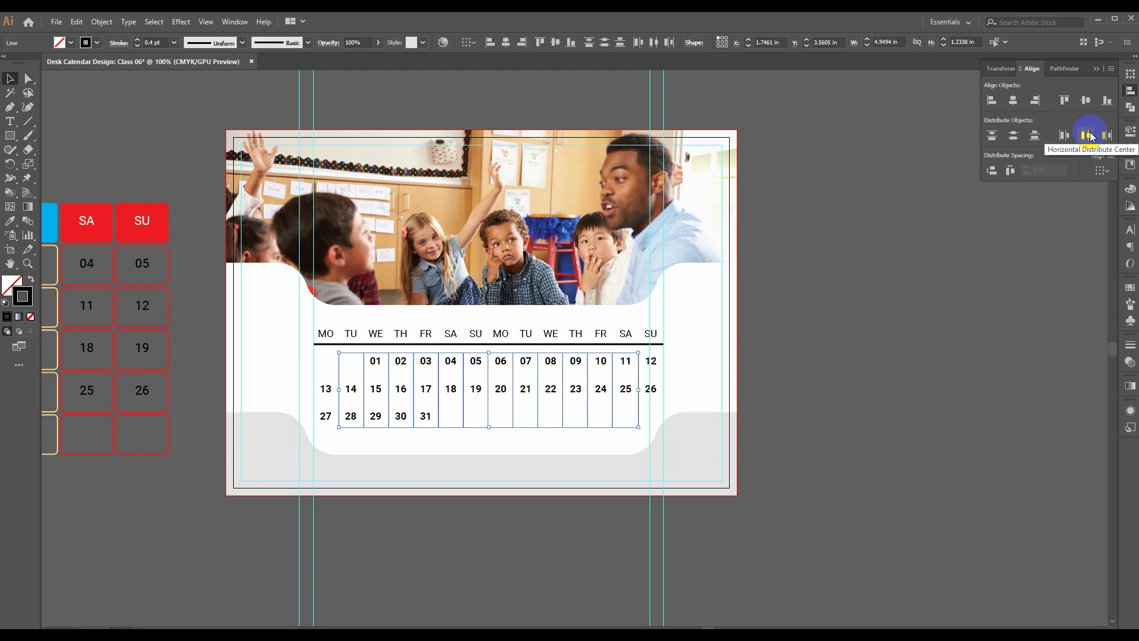
pyautogui.click(1064, 135)
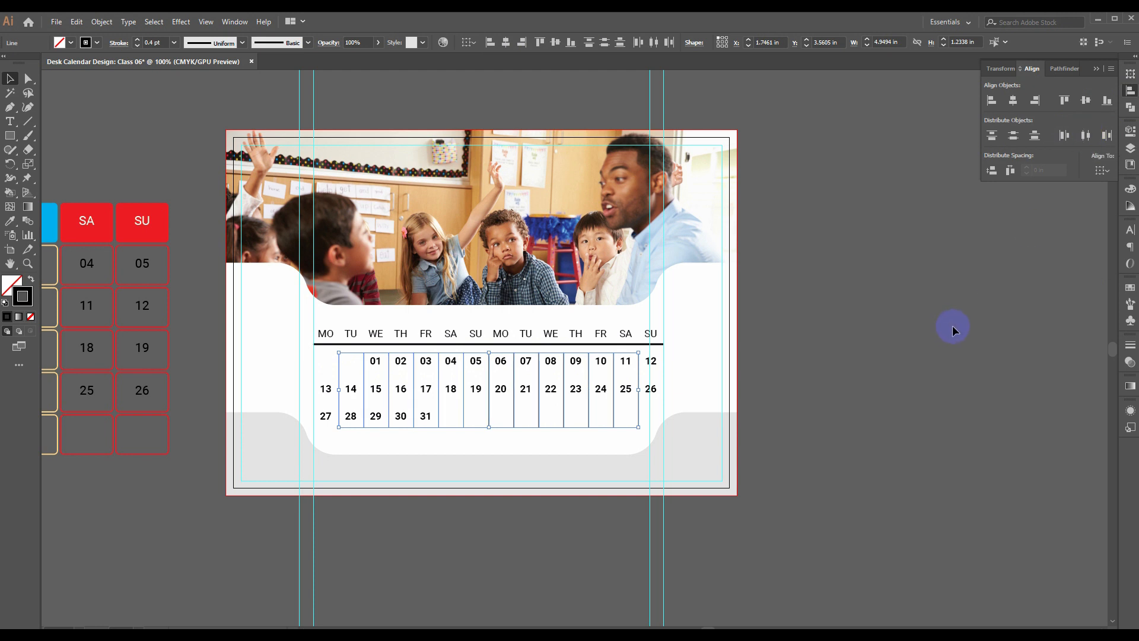
pyautogui.click(852, 419)
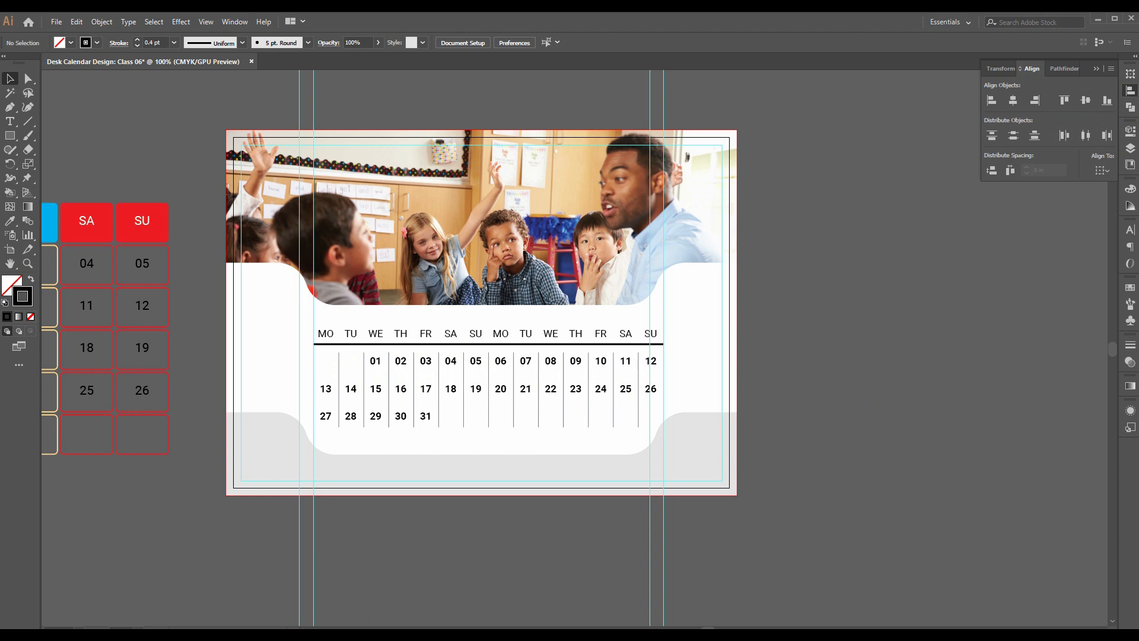
# - Following the reference image, draw a red rectangle without stroke, about 0.82 by 1.72 in, over the first SA and SU columns
pyautogui.hotkey('alt', 'Tab')
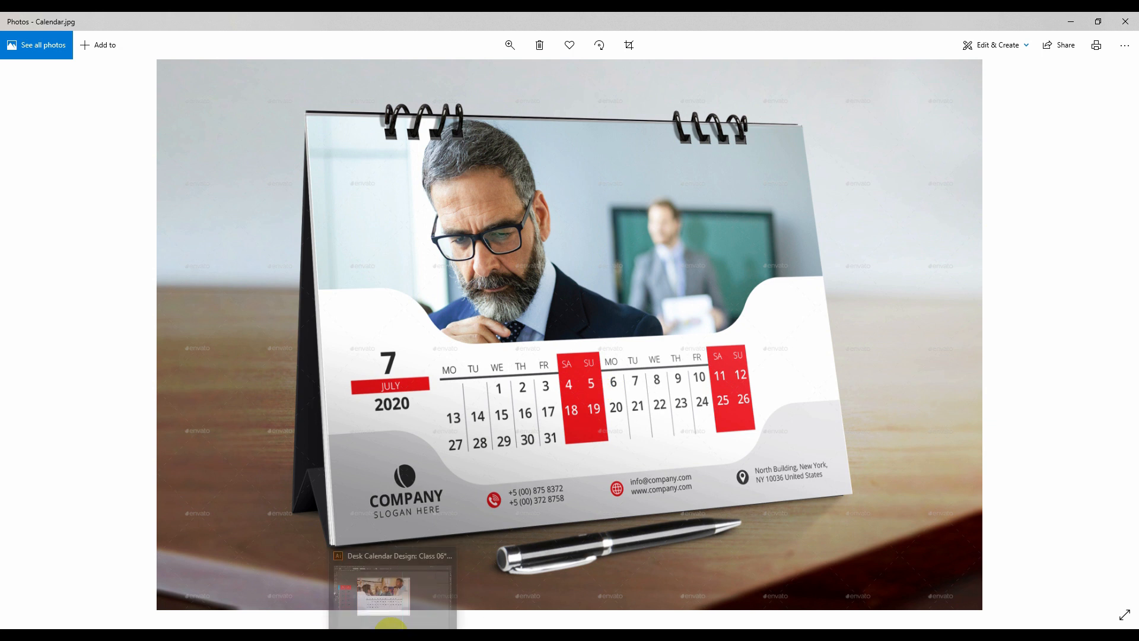
pyautogui.click(386, 620)
pyautogui.click(9, 135)
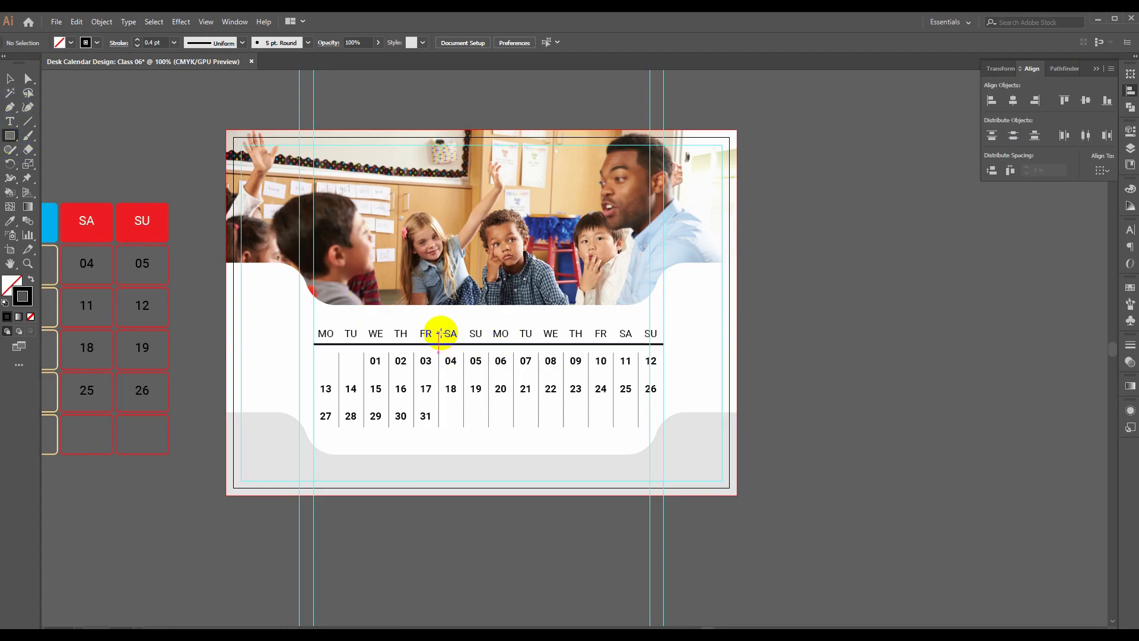
pyautogui.moveTo(438, 324); pyautogui.dragTo(489, 426)
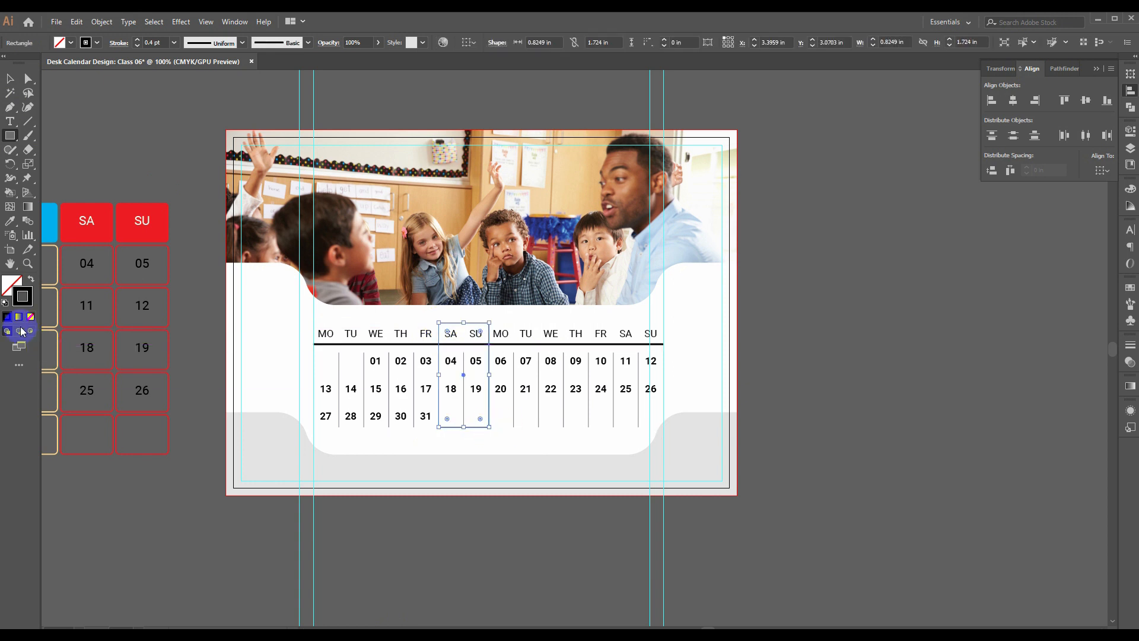
pyautogui.click(29, 281)
pyautogui.click(12, 286)
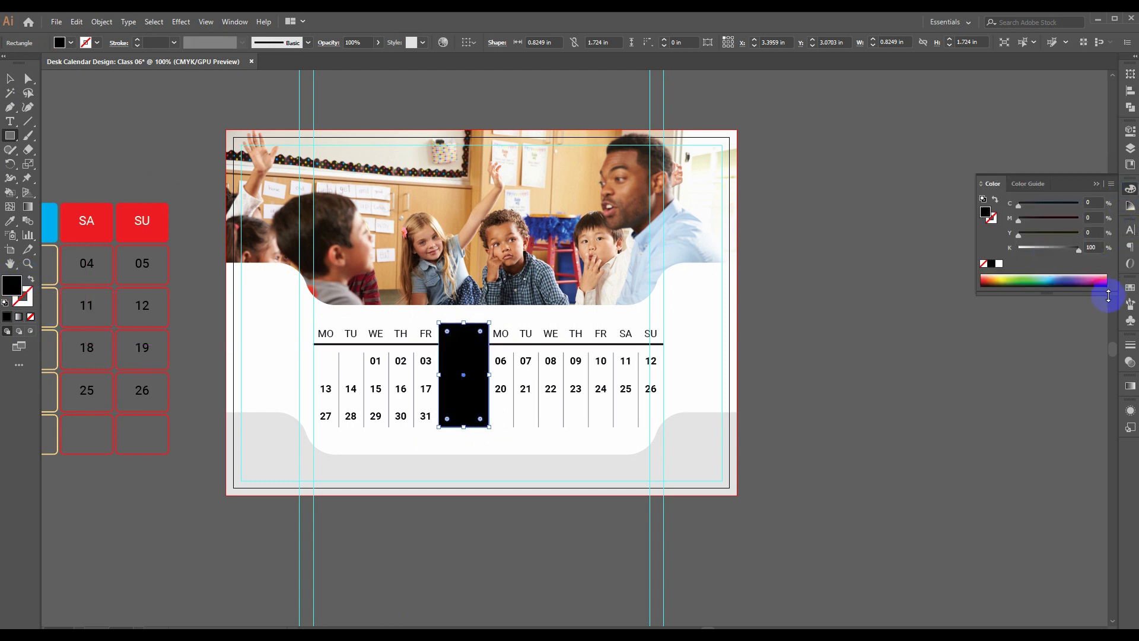
pyautogui.click(1130, 287)
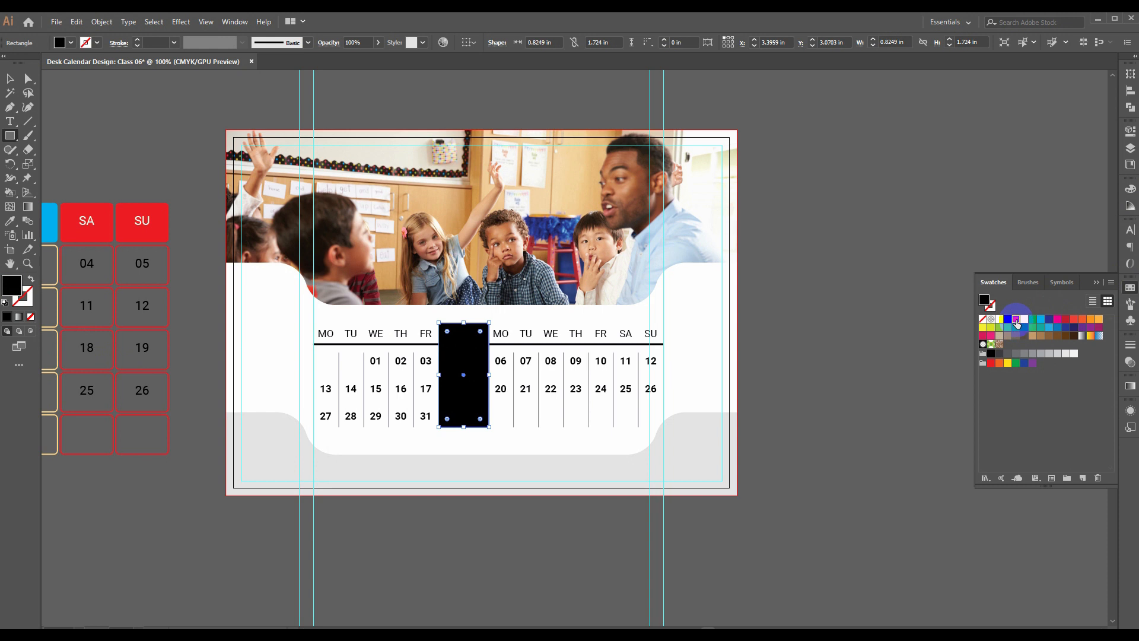
pyautogui.click(1016, 320)
pyautogui.click(9, 79)
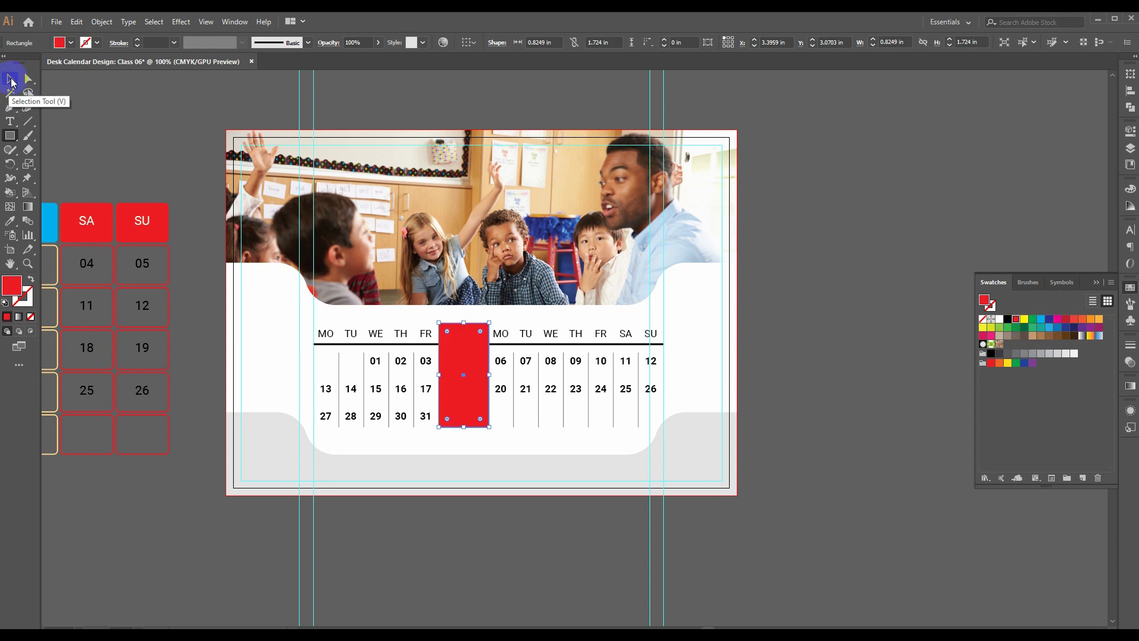
pyautogui.click(922, 450)
# - Send the red rectangle behind the weekday labels, dates and divider lines of the first SA and SU columns
pyautogui.click(468, 404)
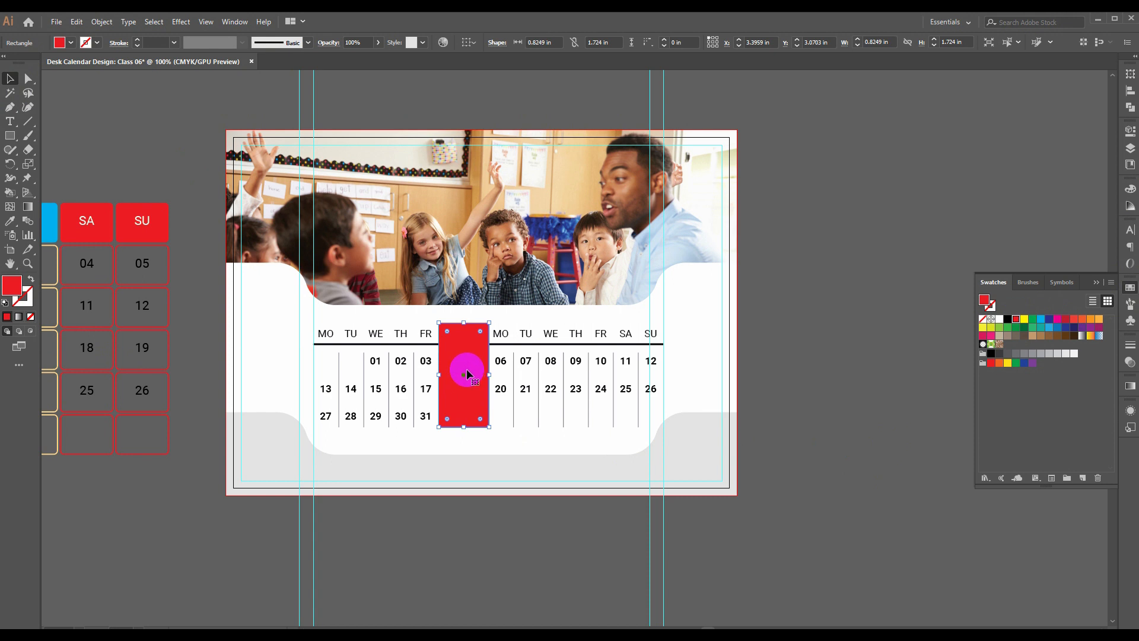
pyautogui.press('ctrl')
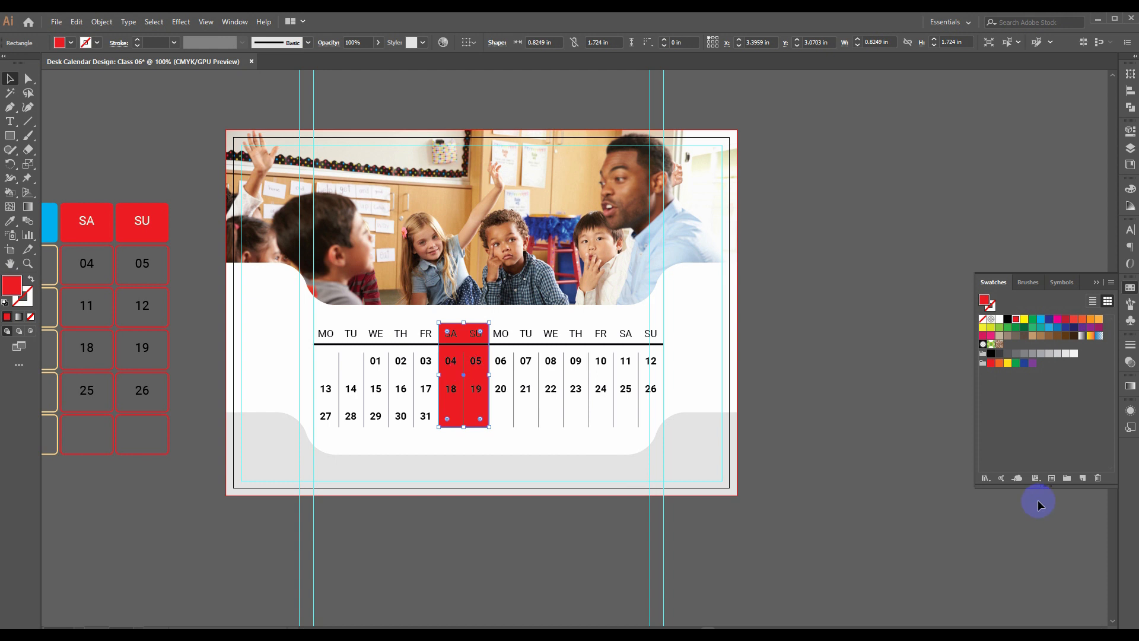
pyautogui.click(860, 517)
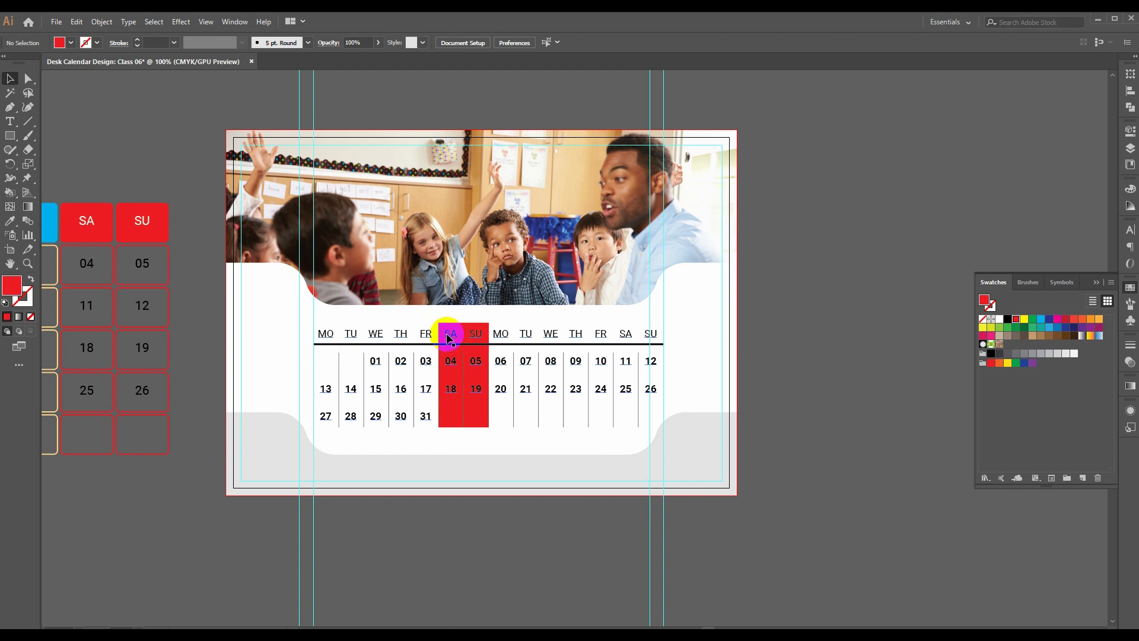
# - Recolor the first SA and SU weekday labels white on the red rectangle
pyautogui.click(10, 121)
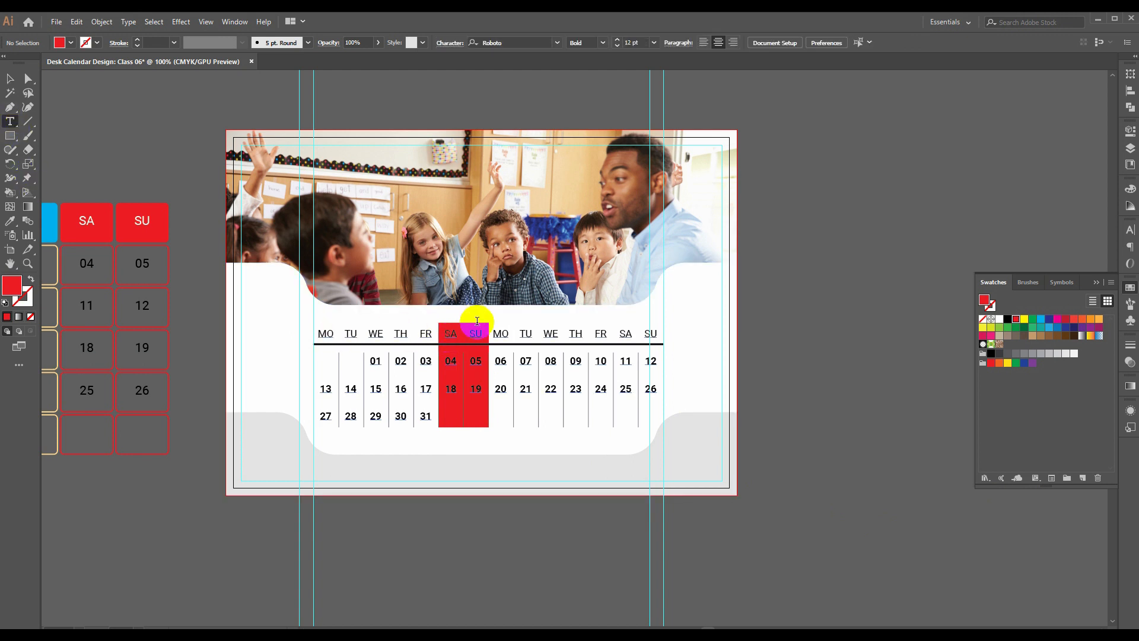
pyautogui.click(451, 333)
pyautogui.doubleClick(476, 333)
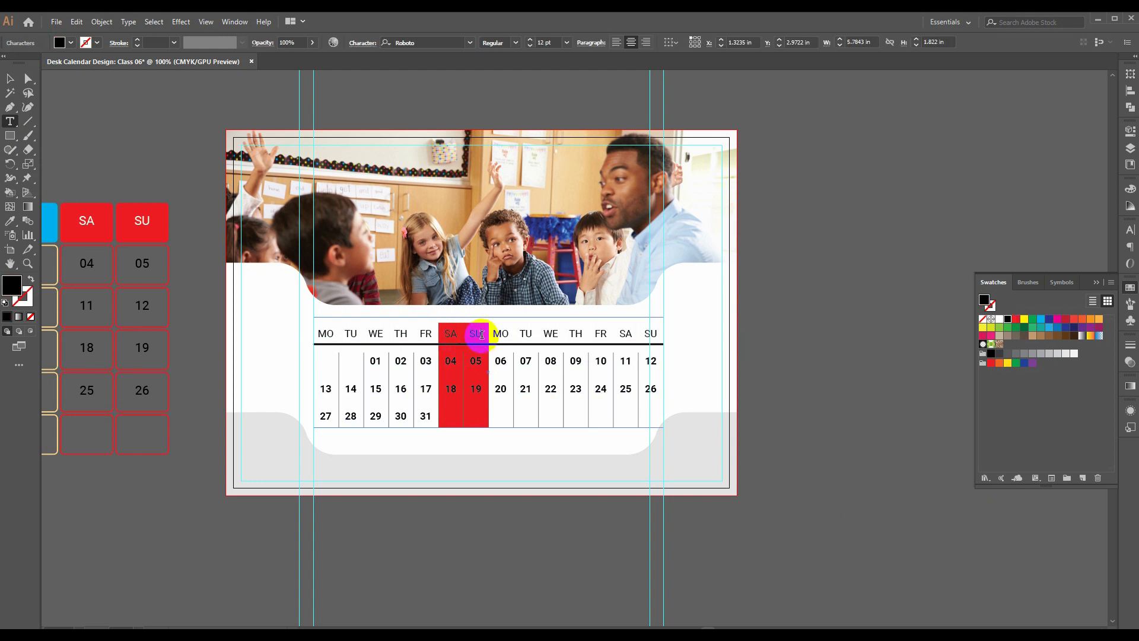
pyautogui.moveTo(454, 334)
pyautogui.mouseDown()
pyautogui.moveTo(443, 338)
pyautogui.moveTo(442, 325)
pyautogui.mouseUp()
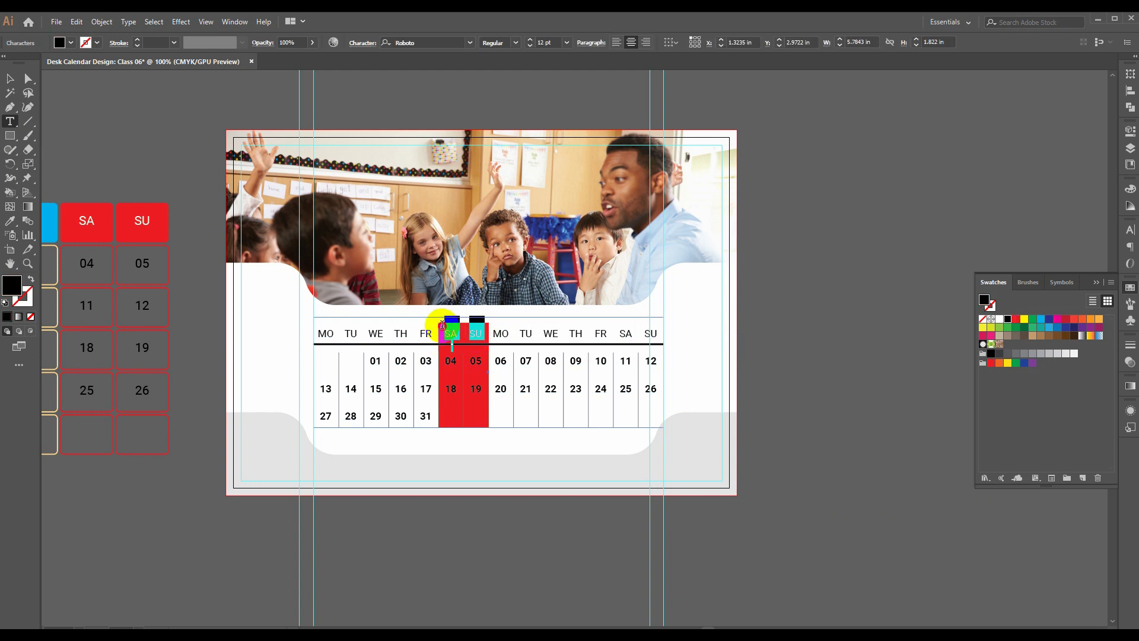
pyautogui.click(999, 320)
# - Recolor the dates 04, 05, 18 and 19 in the first weekend columns white and deselect the text
pyautogui.moveTo(455, 362)
pyautogui.mouseDown()
pyautogui.moveTo(467, 373)
pyautogui.moveTo(485, 361)
pyautogui.moveTo(442, 359)
pyautogui.mouseUp()
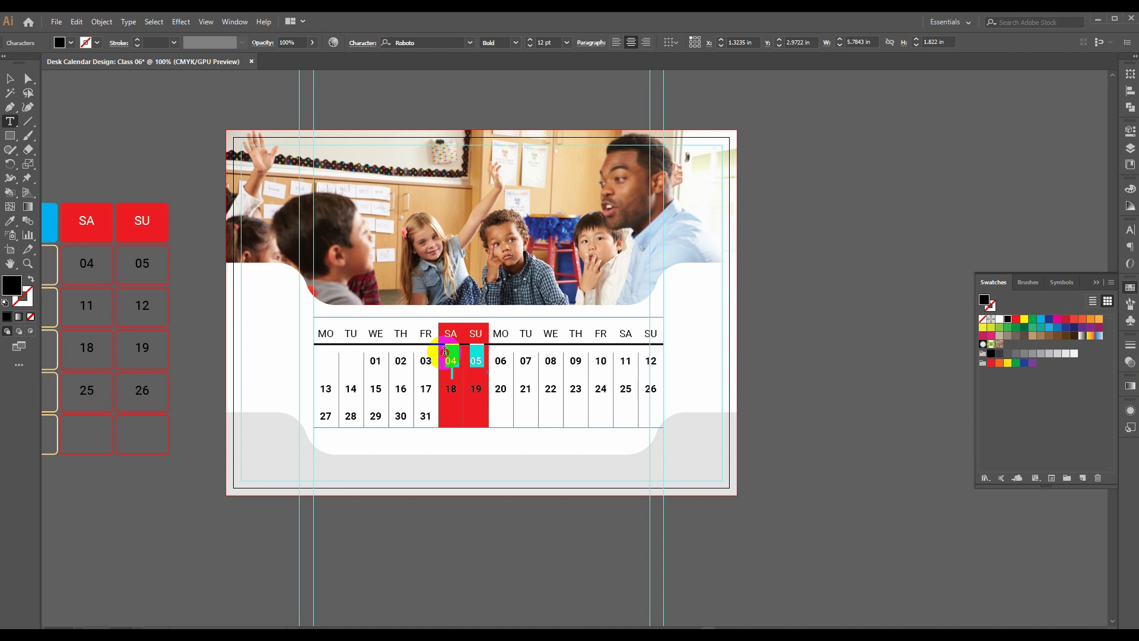
pyautogui.click(999, 318)
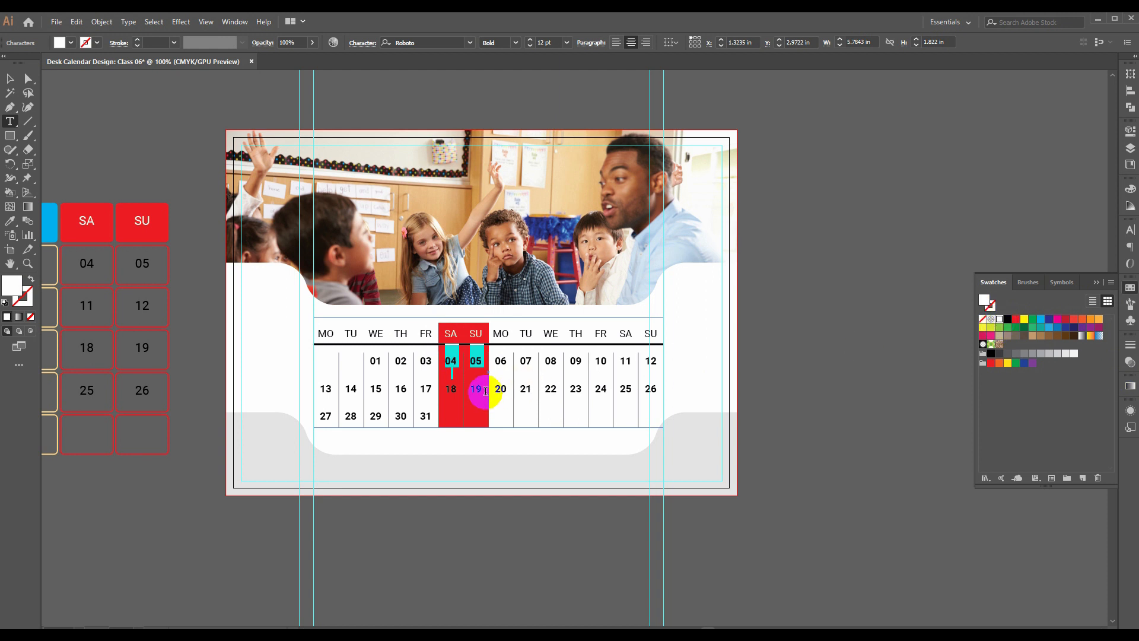
pyautogui.moveTo(481, 389); pyautogui.dragTo(449, 388)
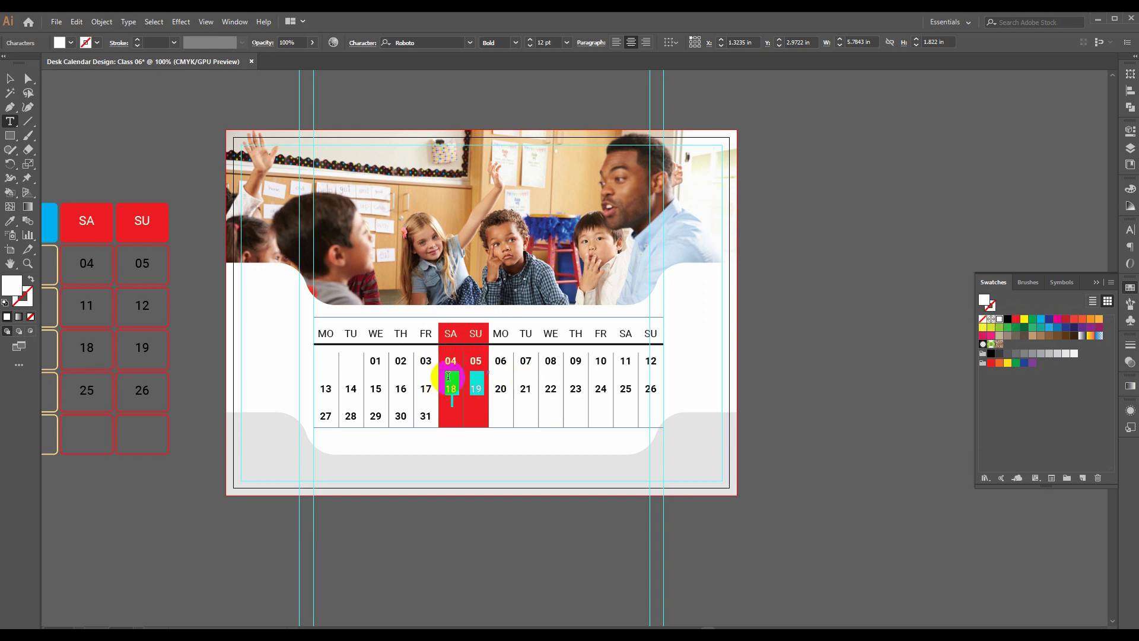
pyautogui.click(999, 320)
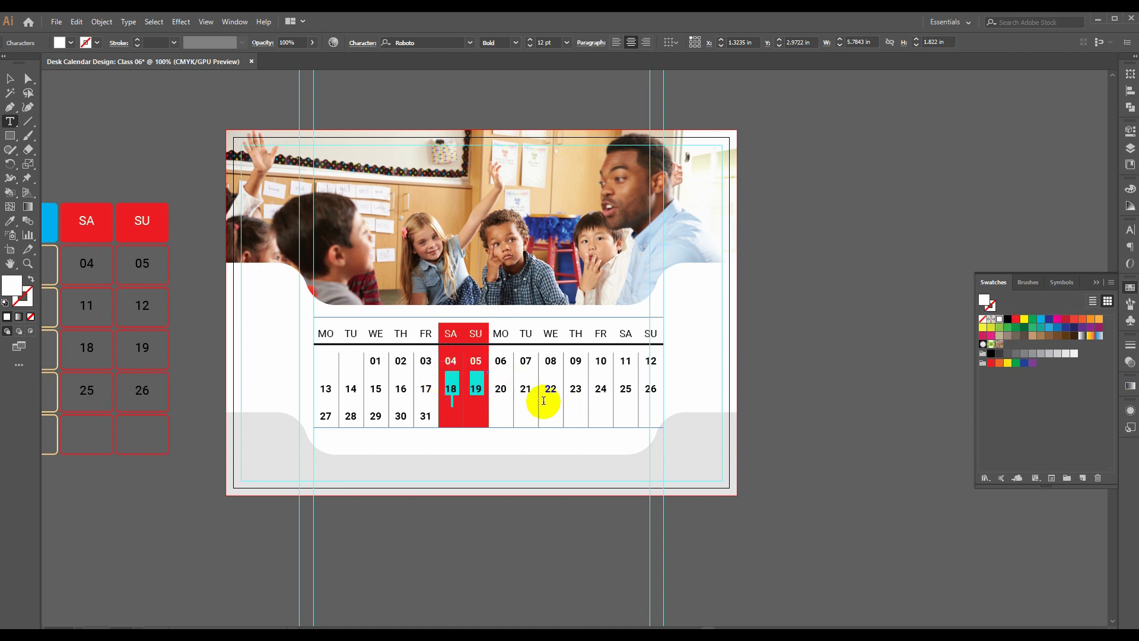
pyautogui.click(8, 79)
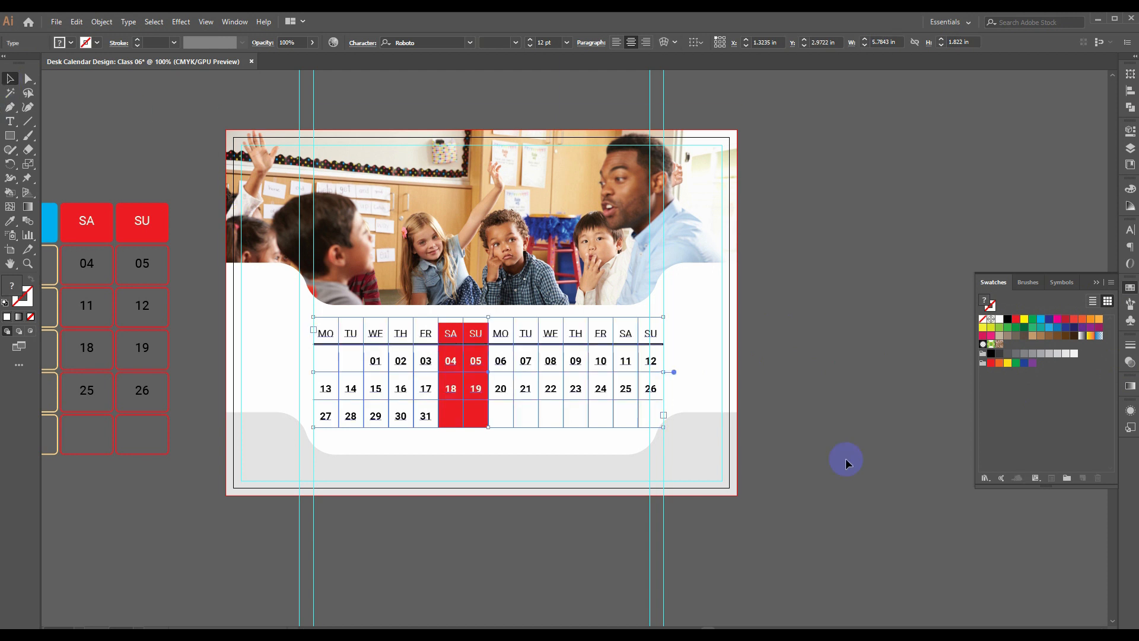
pyautogui.click(799, 500)
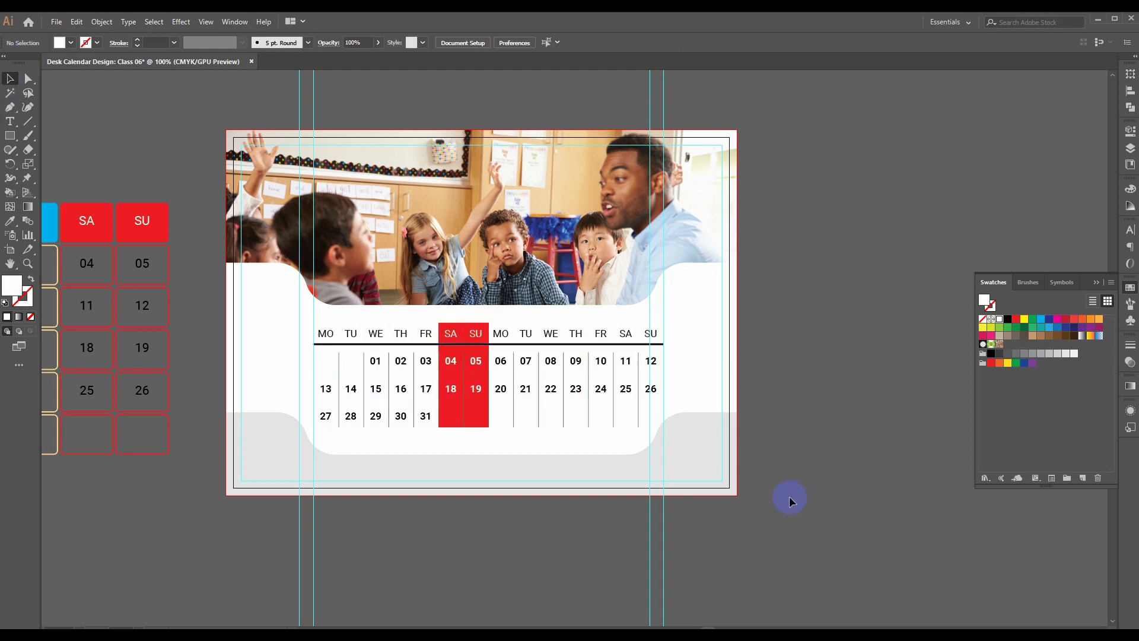
pyautogui.click(503, 344)
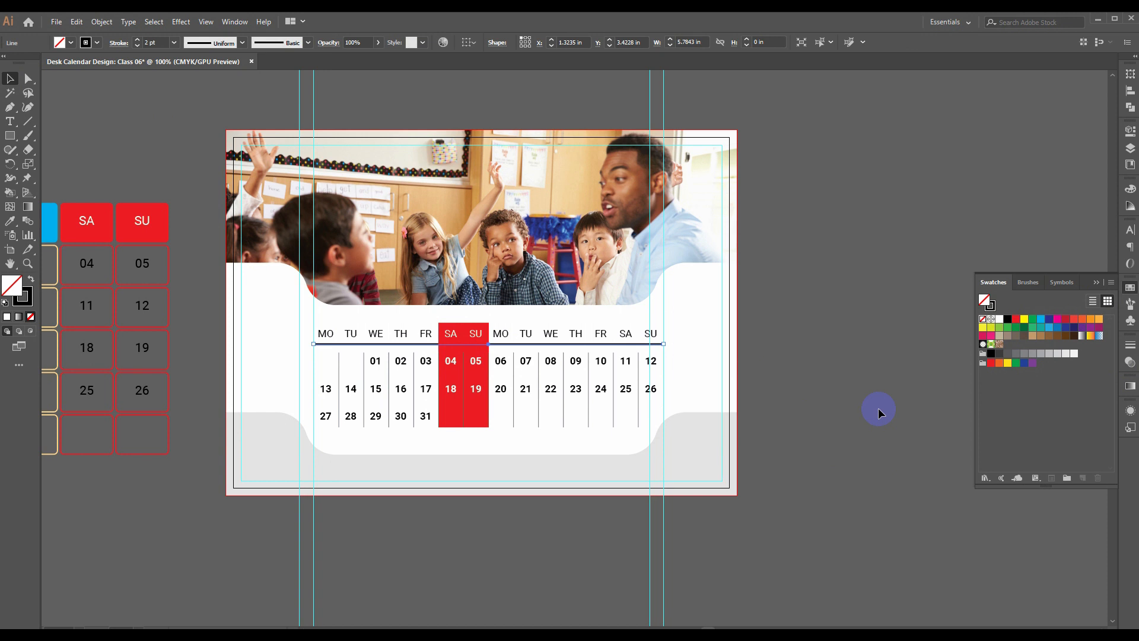
pyautogui.click(878, 408)
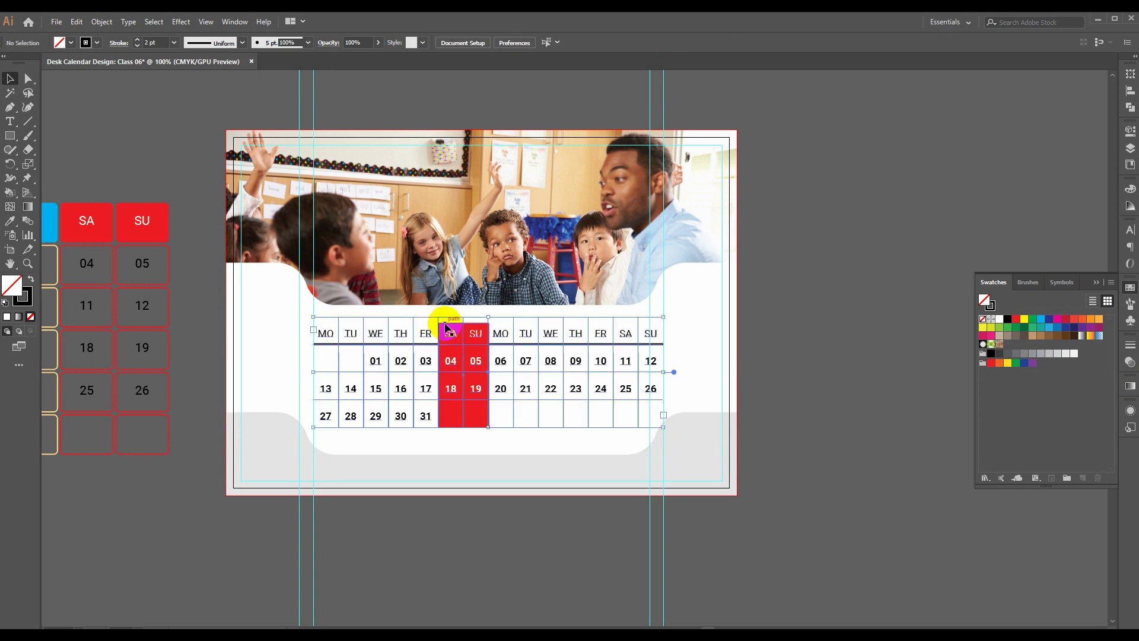
pyautogui.click(446, 328)
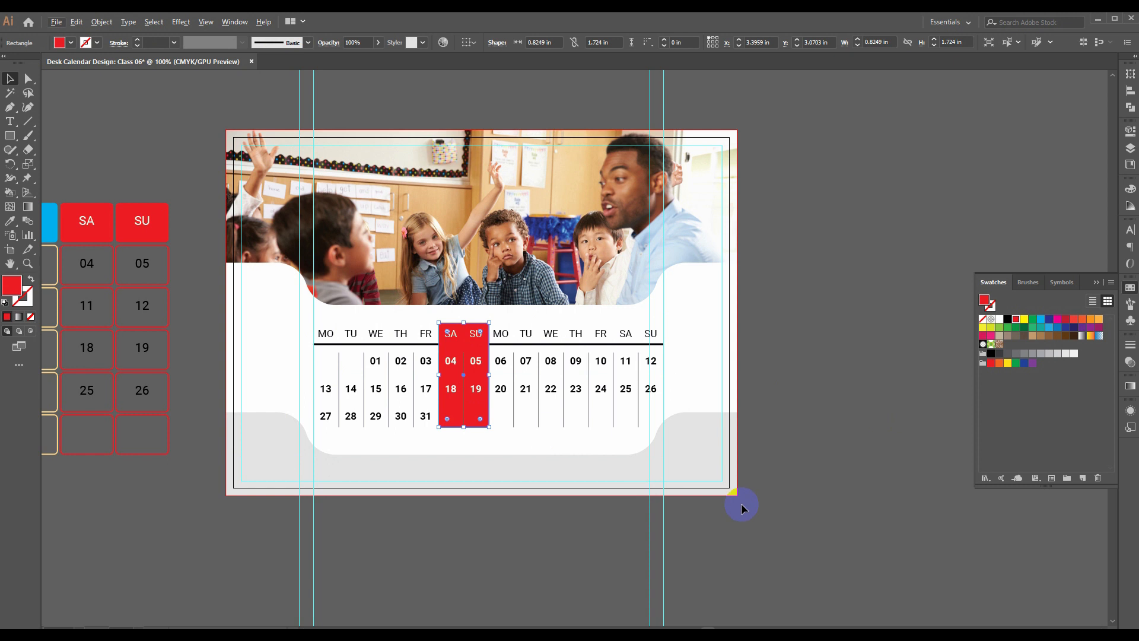
pyautogui.press('Delete')
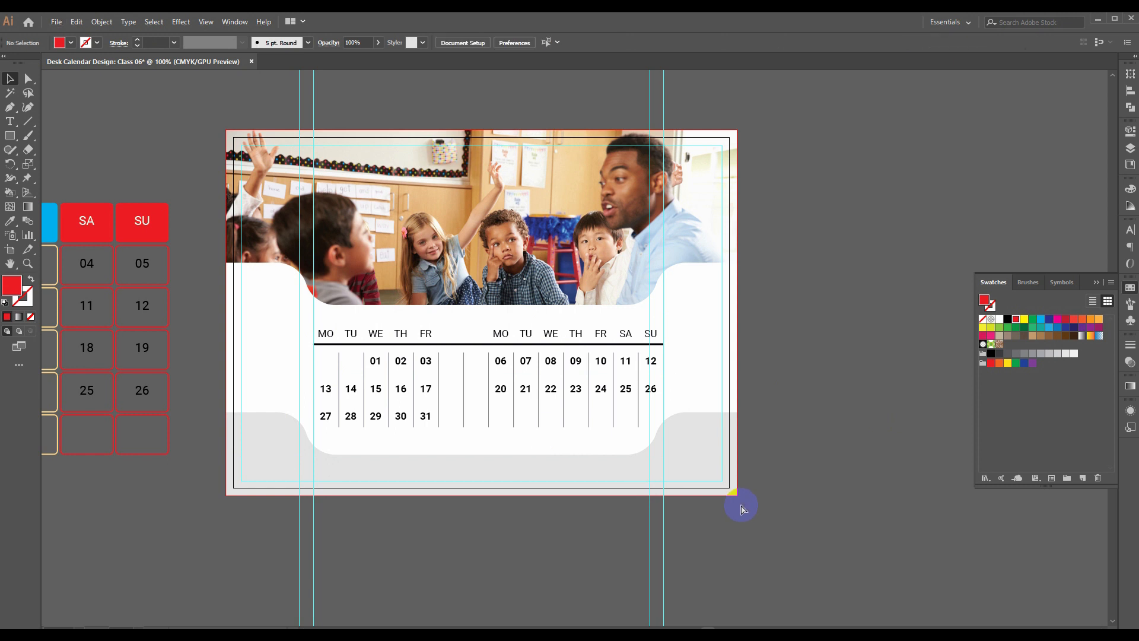
pyautogui.hotkey('ctrl', 'z')
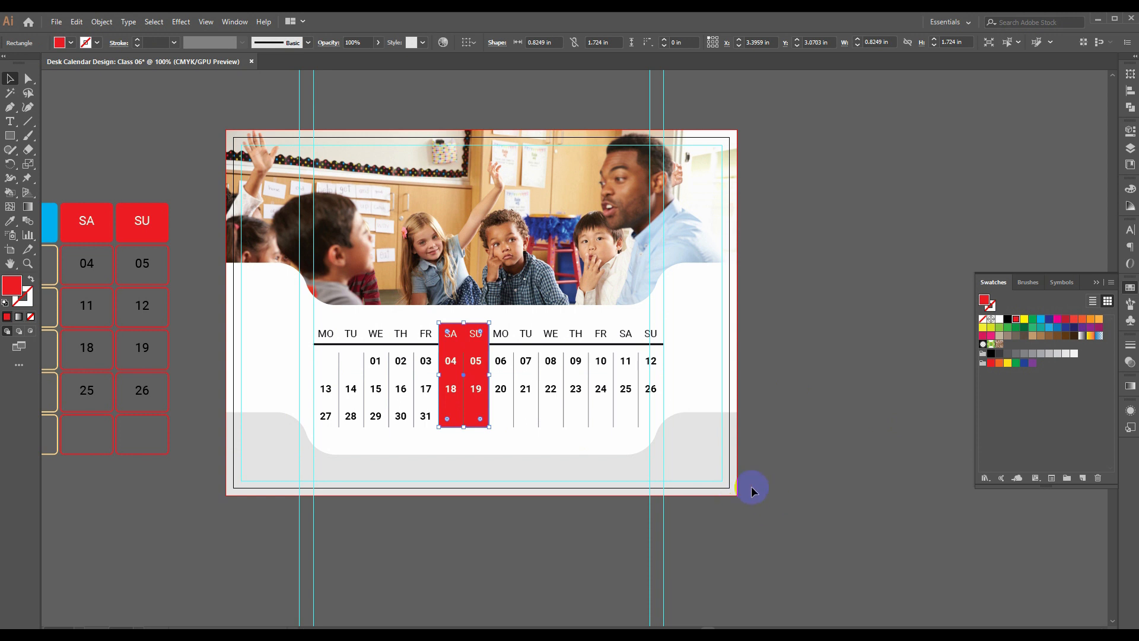
# - Duplicate the red weekend rectangle and move the copy horizontally behind the last SA and SU columns
pyautogui.hotkey('shift', 'Right')
pyautogui.hotkey('shift', 'Right')
pyautogui.hotkey('shift', 'Right')
pyautogui.hotkey('shift', 'Right')
pyautogui.hotkey('shift', 'Right')
pyautogui.hotkey('shift', 'Right')
pyautogui.hotkey('shift', 'Right')
pyautogui.hotkey('shift', 'Right')
pyautogui.hotkey('shift', 'Right')
pyautogui.hotkey('shift', 'Right')
pyautogui.hotkey('shift', 'Right')
pyautogui.hotkey('shift', 'Right')
pyautogui.hotkey('shift', 'Right')
pyautogui.hotkey('shift', 'Right')
pyautogui.hotkey('shift', 'Right')
pyautogui.hotkey('shift', 'Right')
pyautogui.hotkey('shift', 'Right')
pyautogui.hotkey('shift', 'Right')
pyautogui.hotkey('shift', 'Right')
pyautogui.hotkey('shift', 'Right')
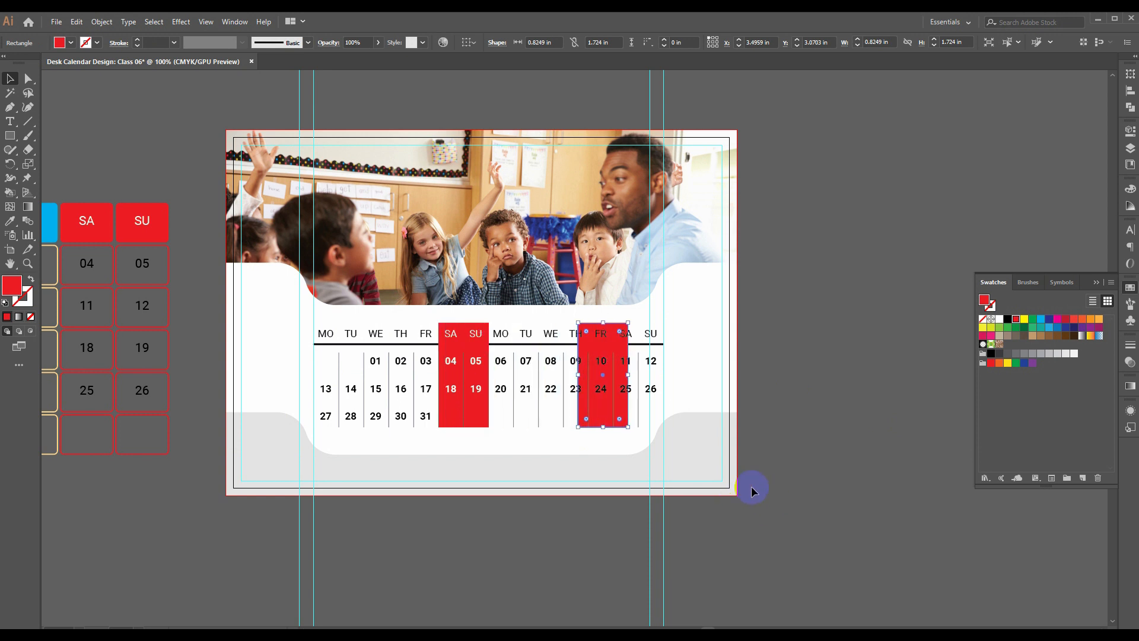
pyautogui.hotkey('shift', 'Right')
pyautogui.hotkey('shift', 'Right')
pyautogui.hotkey('shift', 'Right')
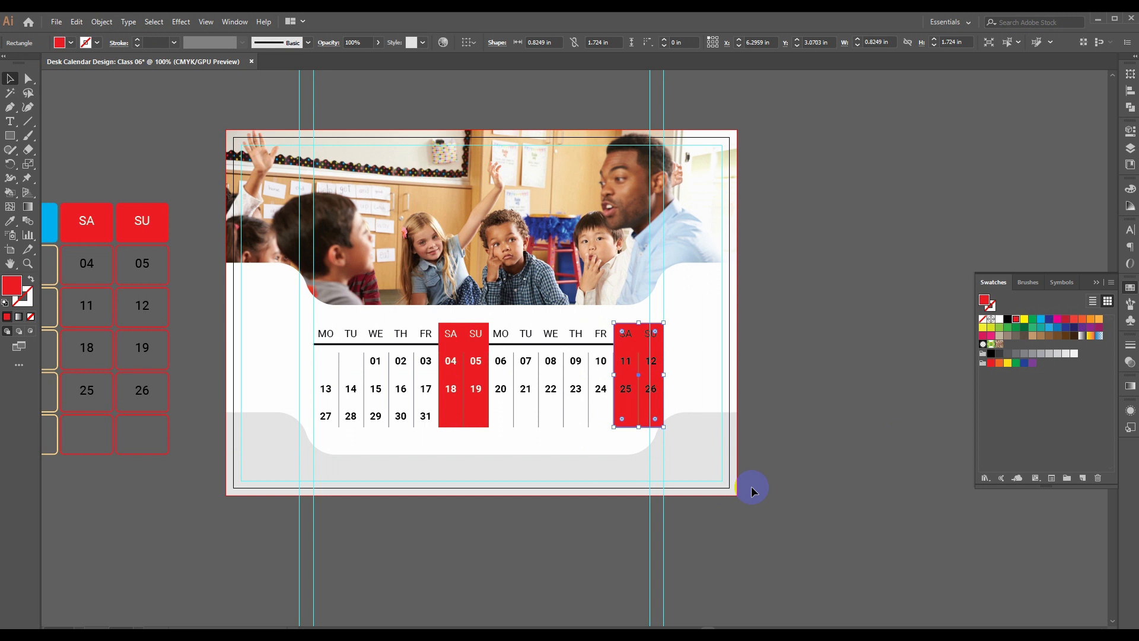
pyautogui.press('Right')
pyautogui.press('Left')
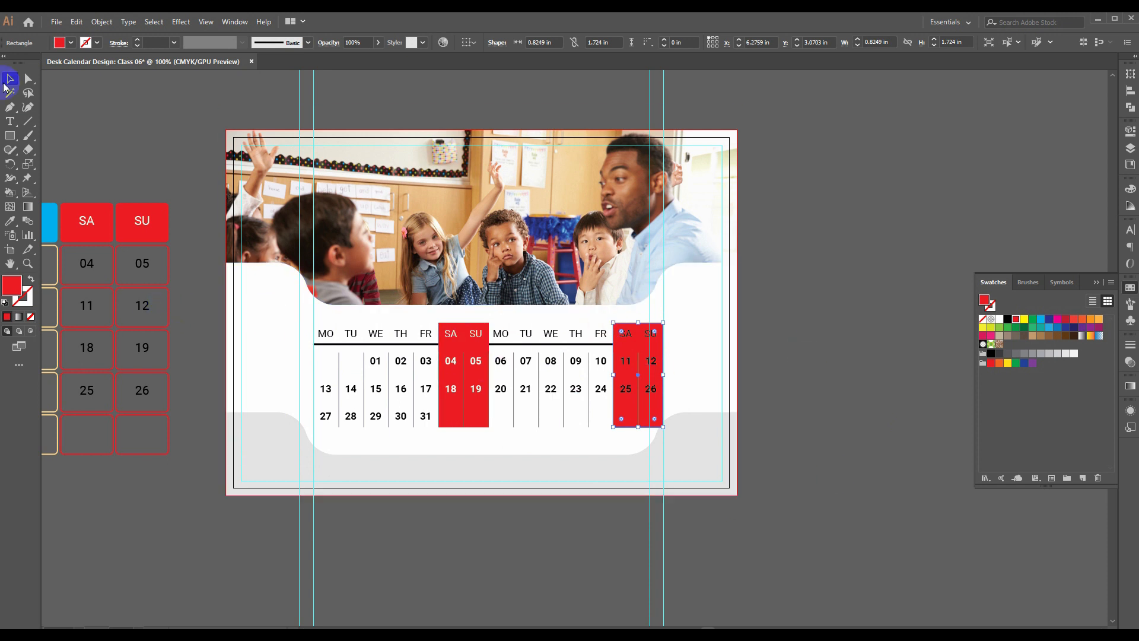
# - Recolor the last SA and SU weekday labels white on the second red rectangle
pyautogui.press('t')
pyautogui.click(625, 332)
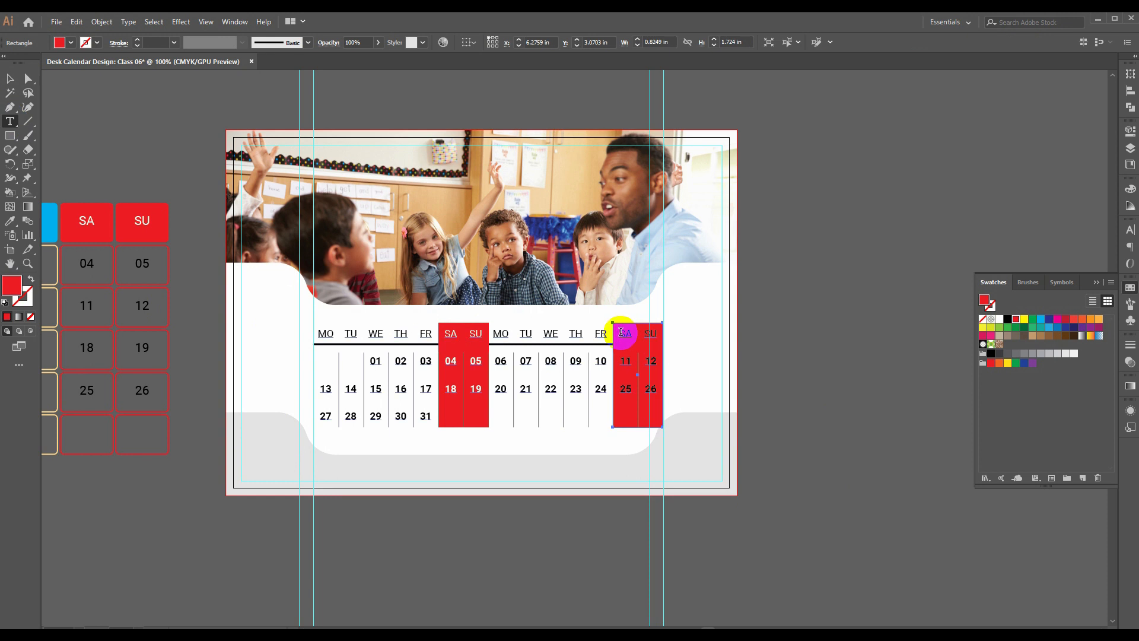
pyautogui.click(630, 329)
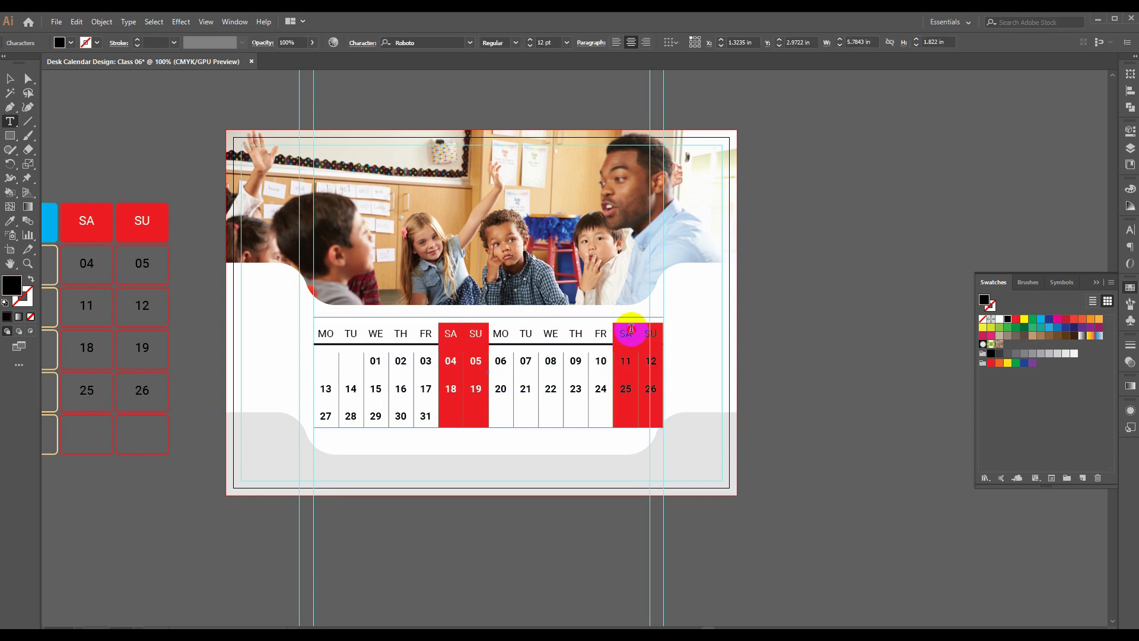
pyautogui.moveTo(631, 328)
pyautogui.mouseDown()
pyautogui.moveTo(614, 329)
pyautogui.moveTo(625, 343)
pyautogui.moveTo(622, 324)
pyautogui.mouseUp()
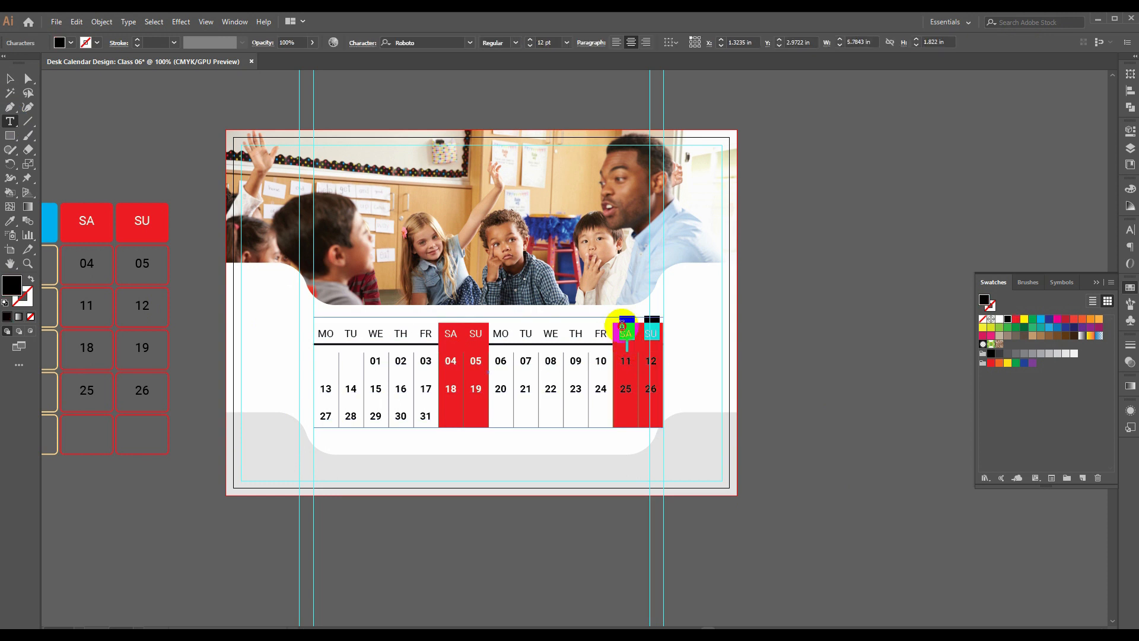
pyautogui.click(999, 321)
# - Recolor the dates 11, 12, 25 and 26 in the last weekend columns white and deselect the text
pyautogui.moveTo(666, 373); pyautogui.dragTo(621, 357)
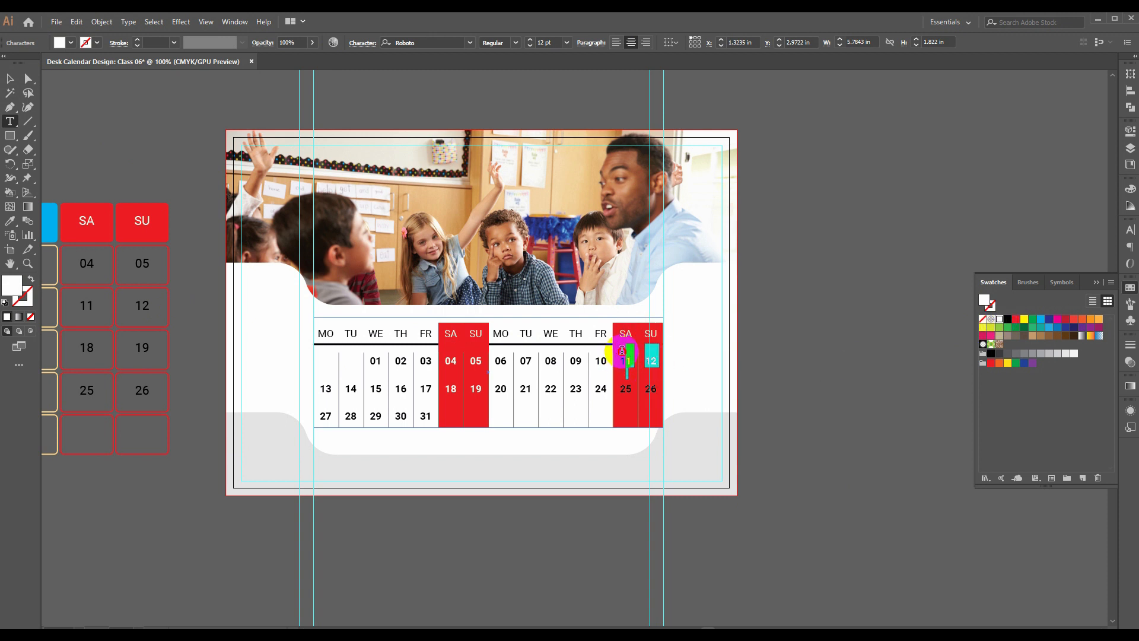
pyautogui.click(1000, 321)
pyautogui.moveTo(654, 389); pyautogui.dragTo(619, 385)
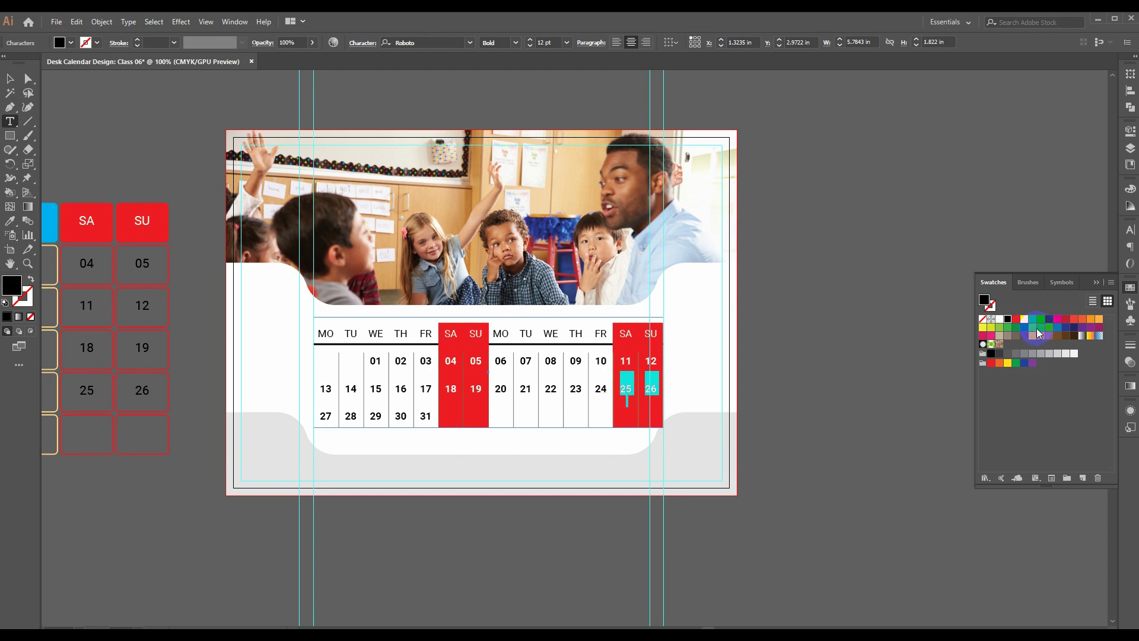
pyautogui.click(1000, 319)
pyautogui.click(8, 79)
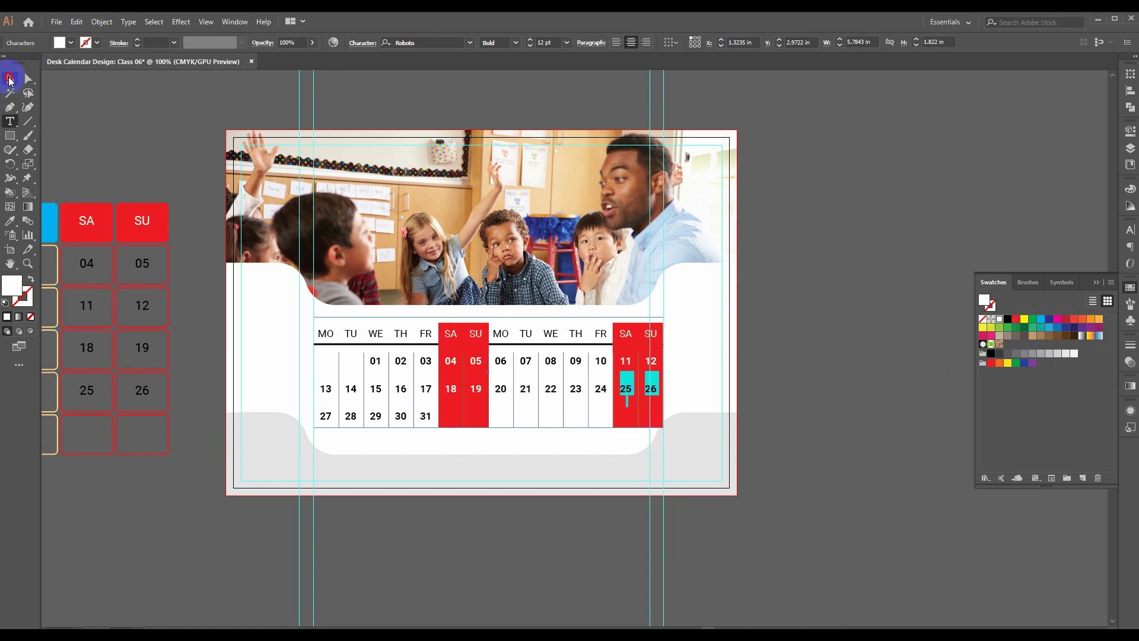
pyautogui.click(833, 483)
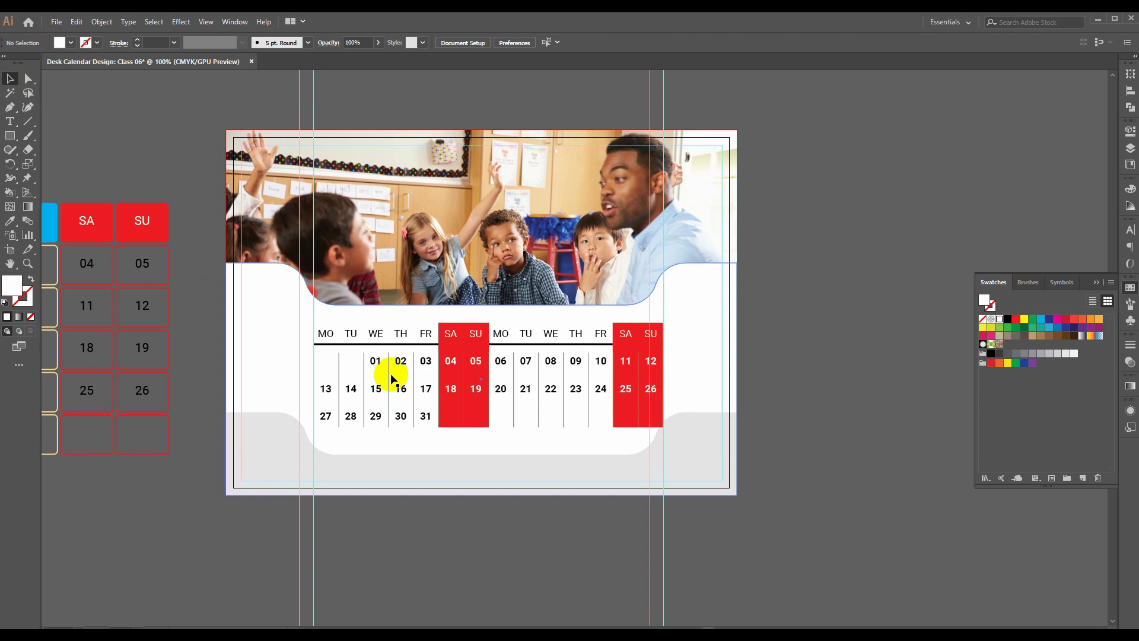
# - Select both red weekend rectangles and round their corners with a 0.04 in radius
pyautogui.click(445, 325)
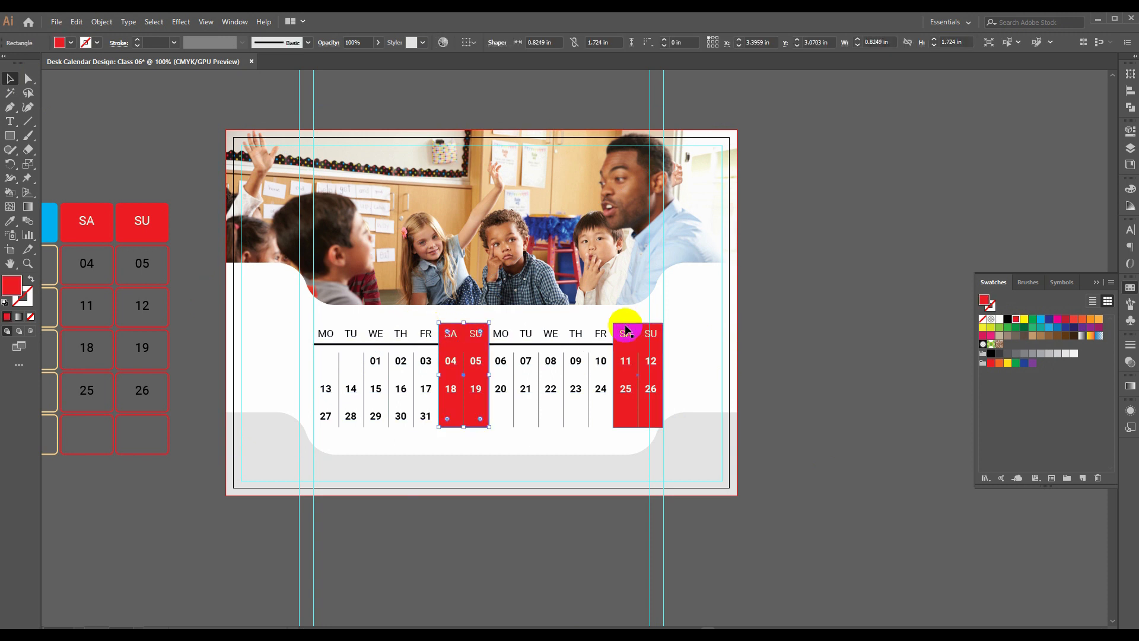
pyautogui.keyDown('shift'); pyautogui.click(626, 330); pyautogui.keyUp('shift')
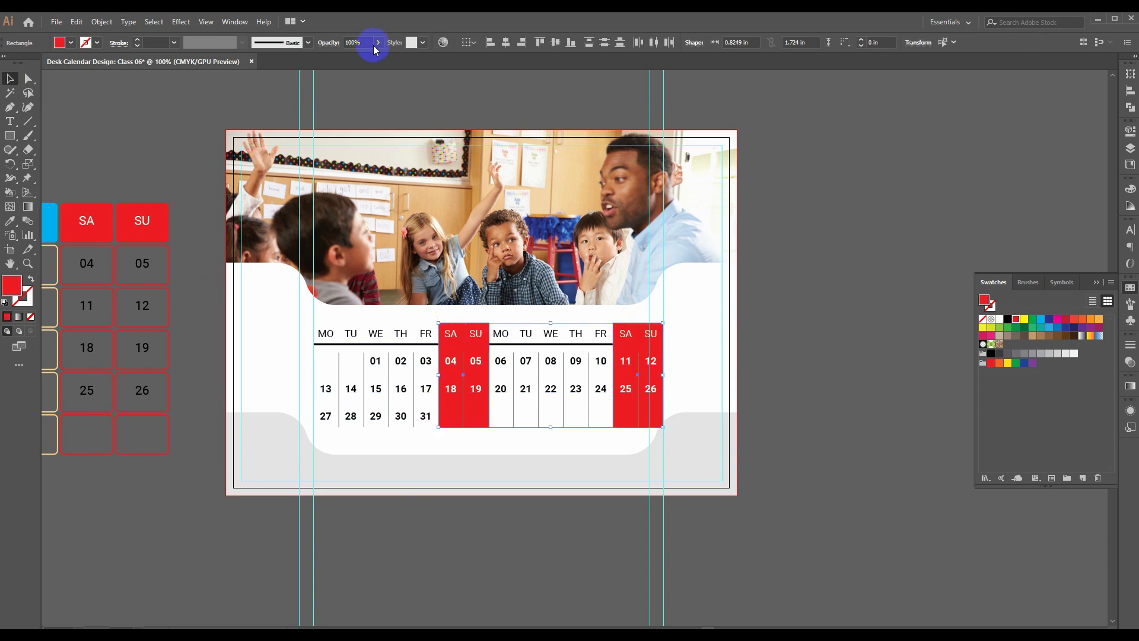
pyautogui.press('a')
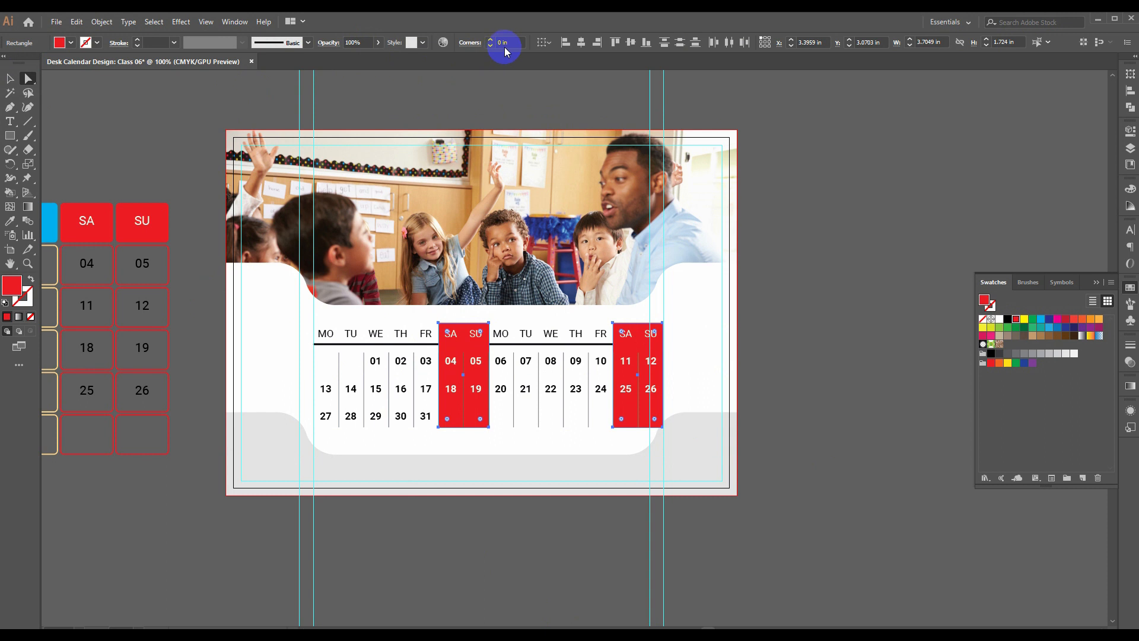
pyautogui.click(504, 47)
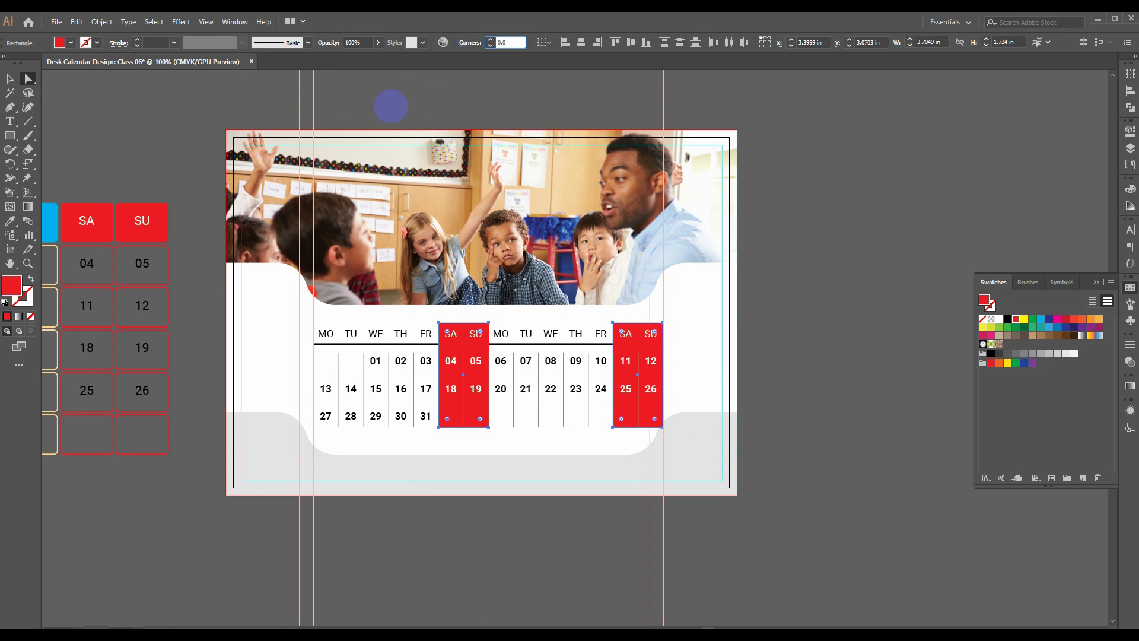
pyautogui.write('0.04')
pyautogui.press('Return')
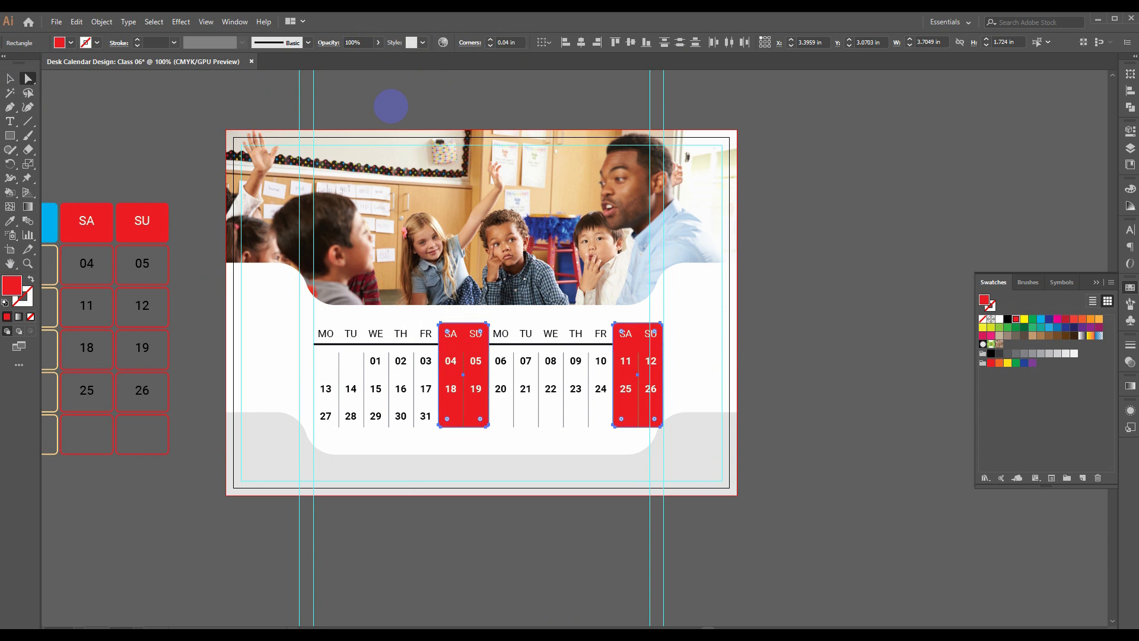
# - Try a corner radius of 0.6 in on both red weekend rectangles
pyautogui.click(506, 47)
pyautogui.write('0')
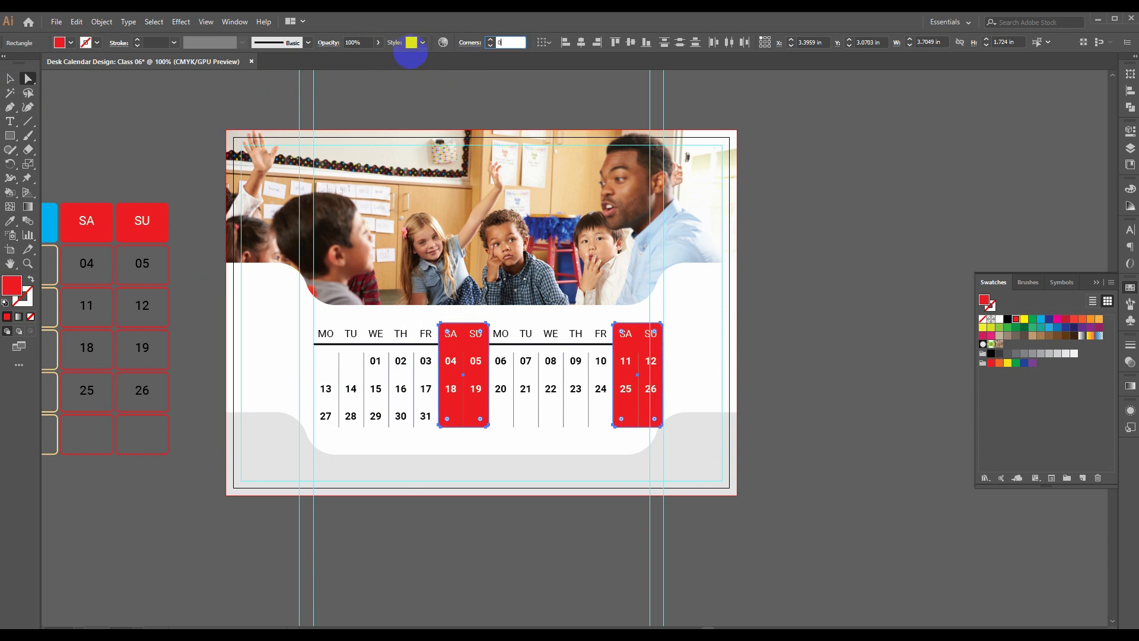
pyautogui.write('.6')
pyautogui.press('Return')
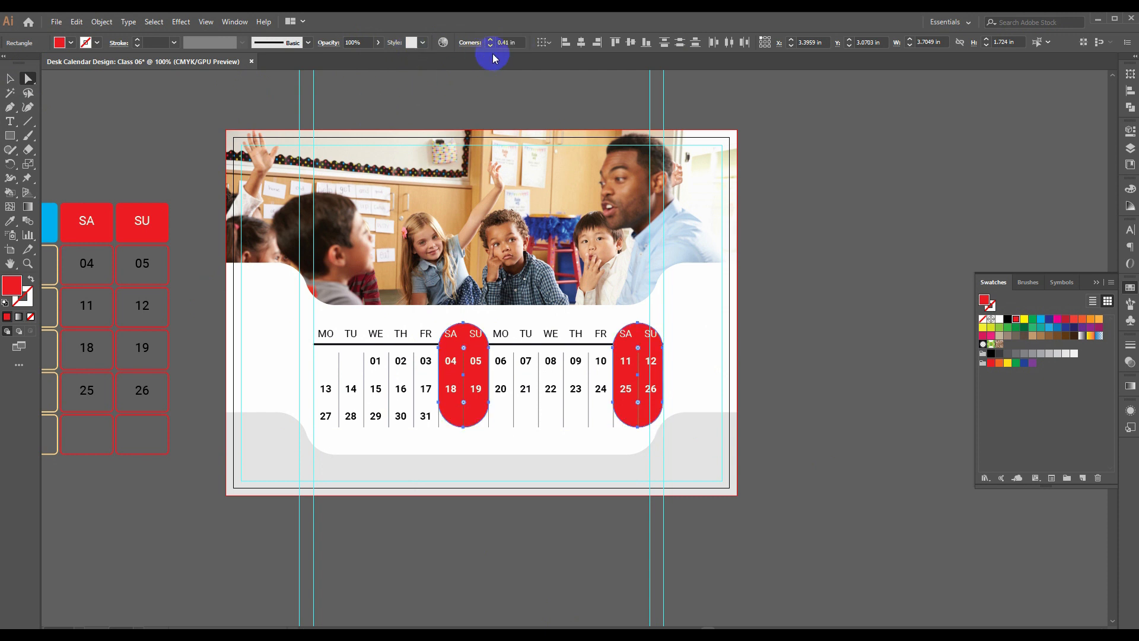
# - Set the corner radius of both red weekend rectangles to 0.06 in and deselect them
pyautogui.click(507, 42)
pyautogui.write('0.06')
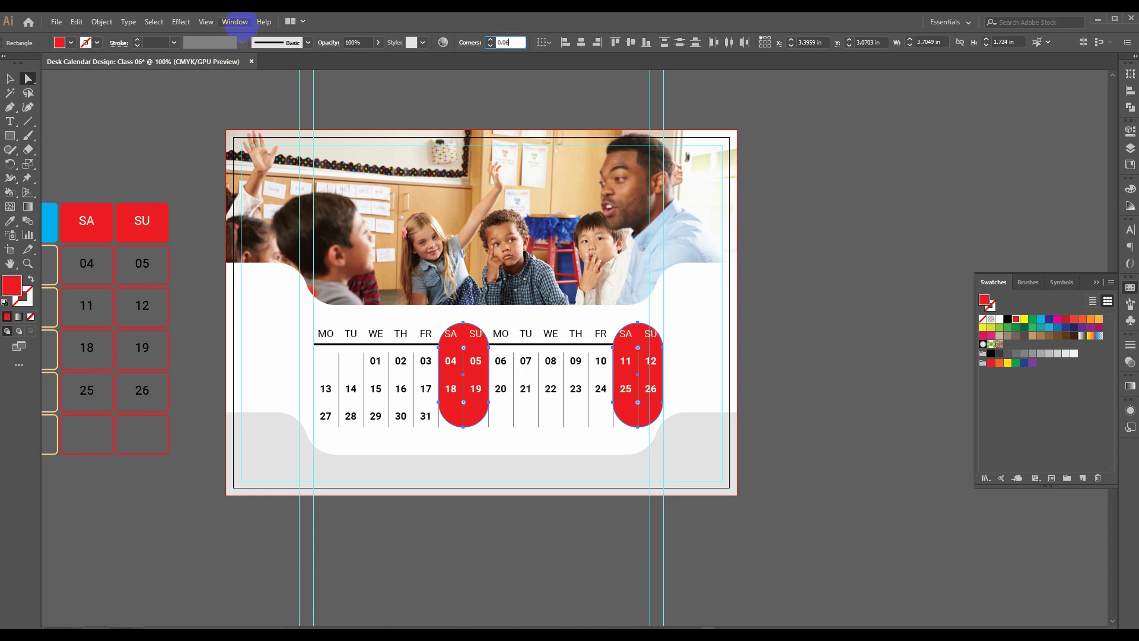
pyautogui.press('Return')
pyautogui.click(10, 78)
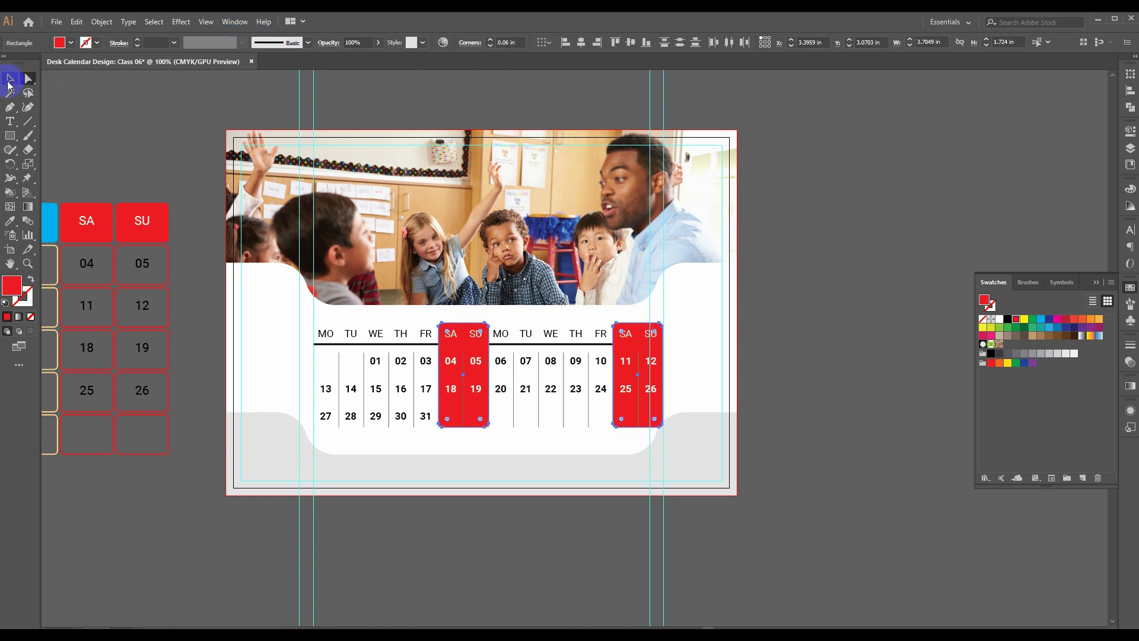
pyautogui.click(851, 403)
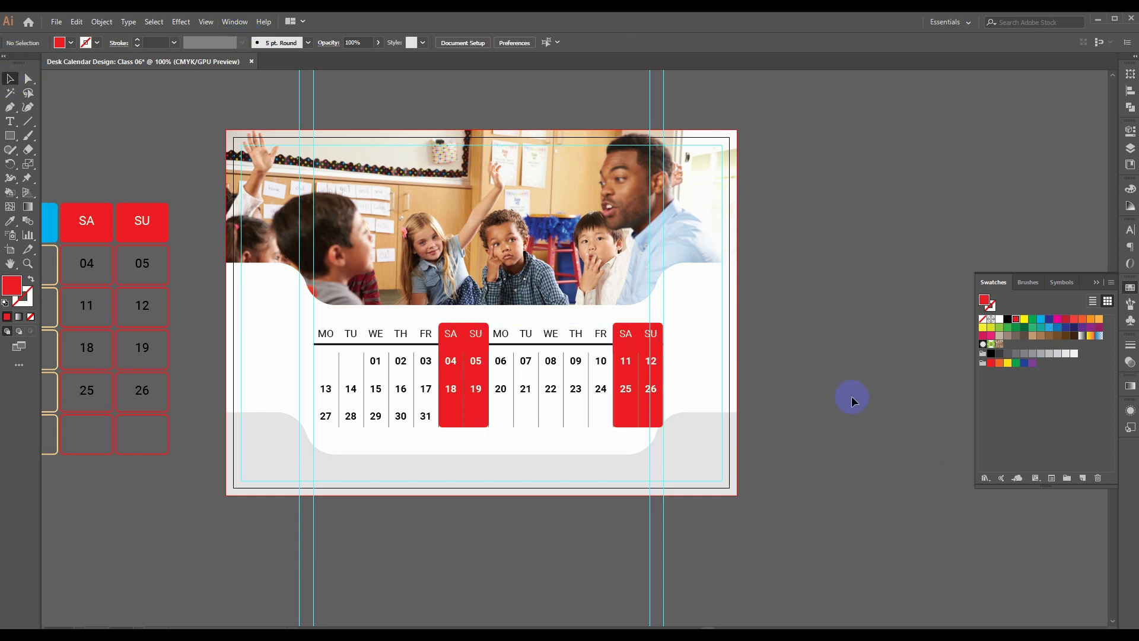
# - Delete the vertical divider line between the SA and SU columns on the first red rectangle
pyautogui.click(463, 413)
pyautogui.press('Delete')
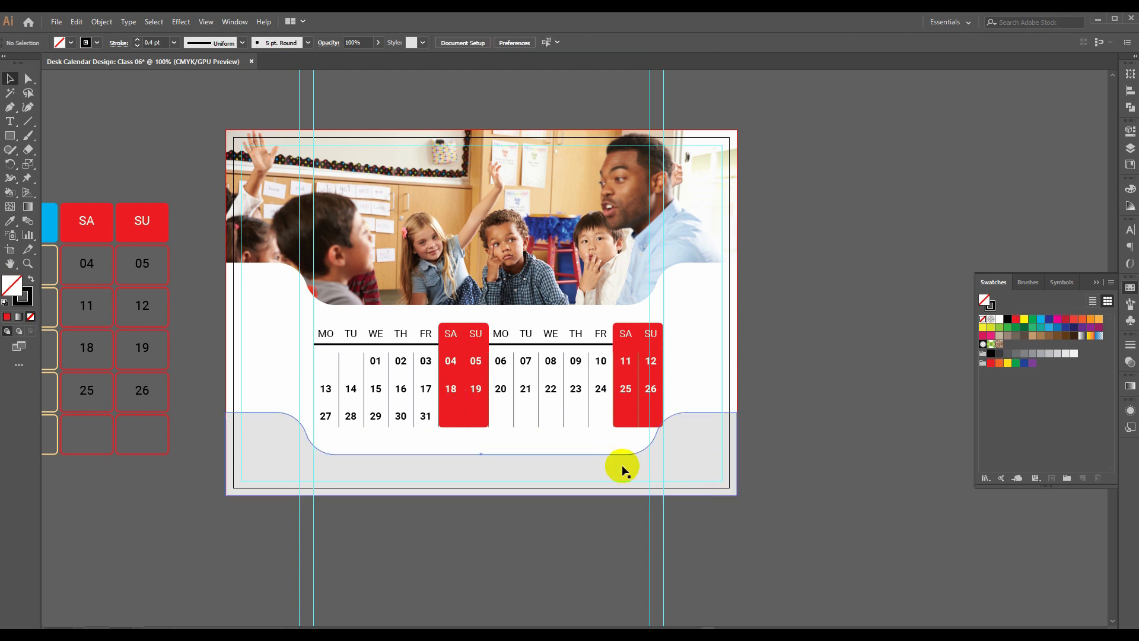
# - Delete the leftover divider lines at the edges of the red weekend rectangles and between SA and SU on the second one
pyautogui.click(449, 425)
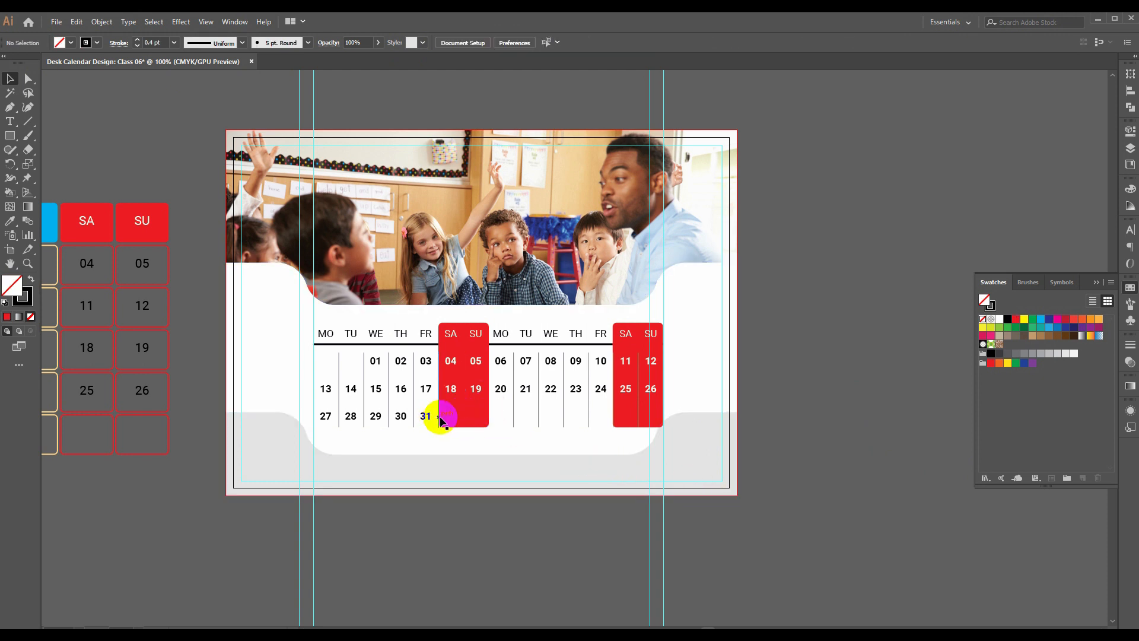
pyautogui.press('Delete')
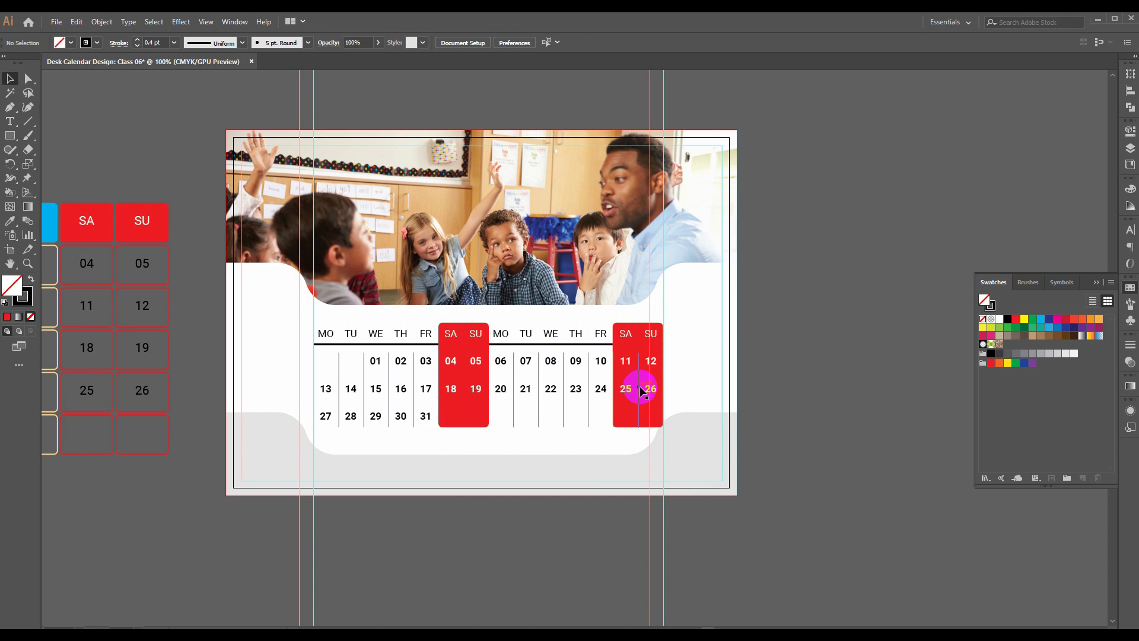
pyautogui.click(638, 415)
pyautogui.press('Delete')
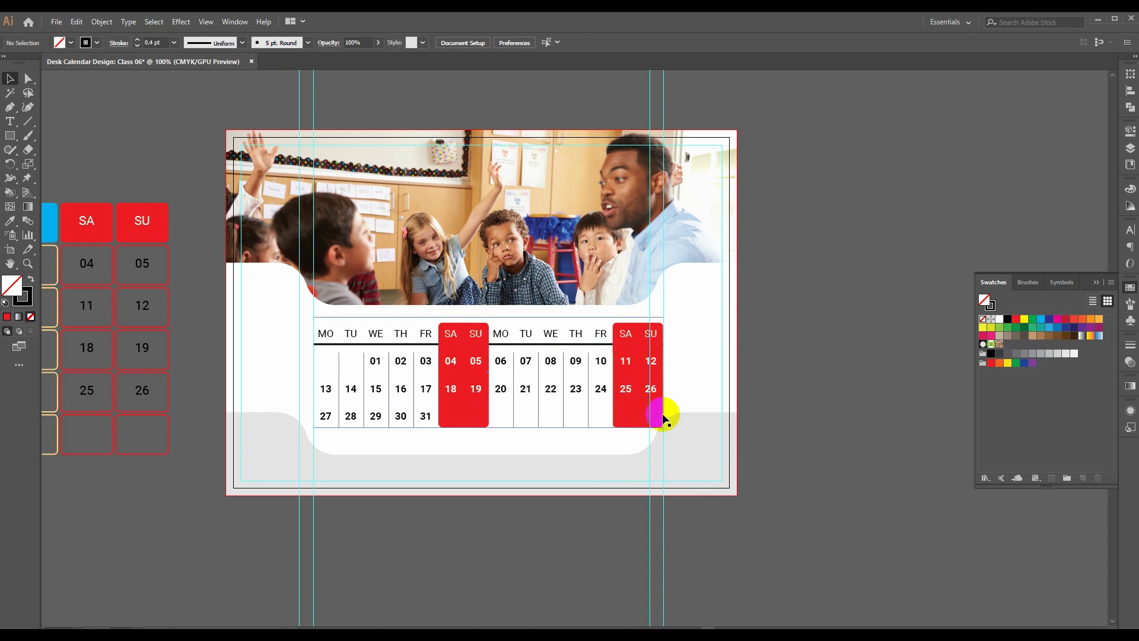
pyautogui.click(617, 418)
pyautogui.click(938, 432)
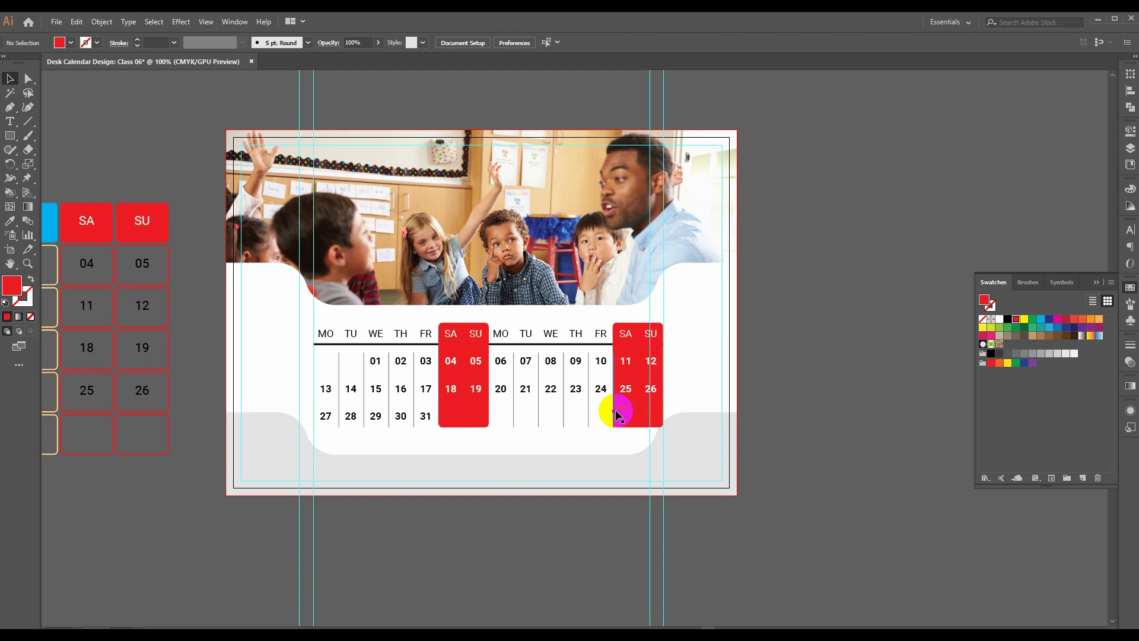
pyautogui.click(615, 411)
pyautogui.click(835, 439)
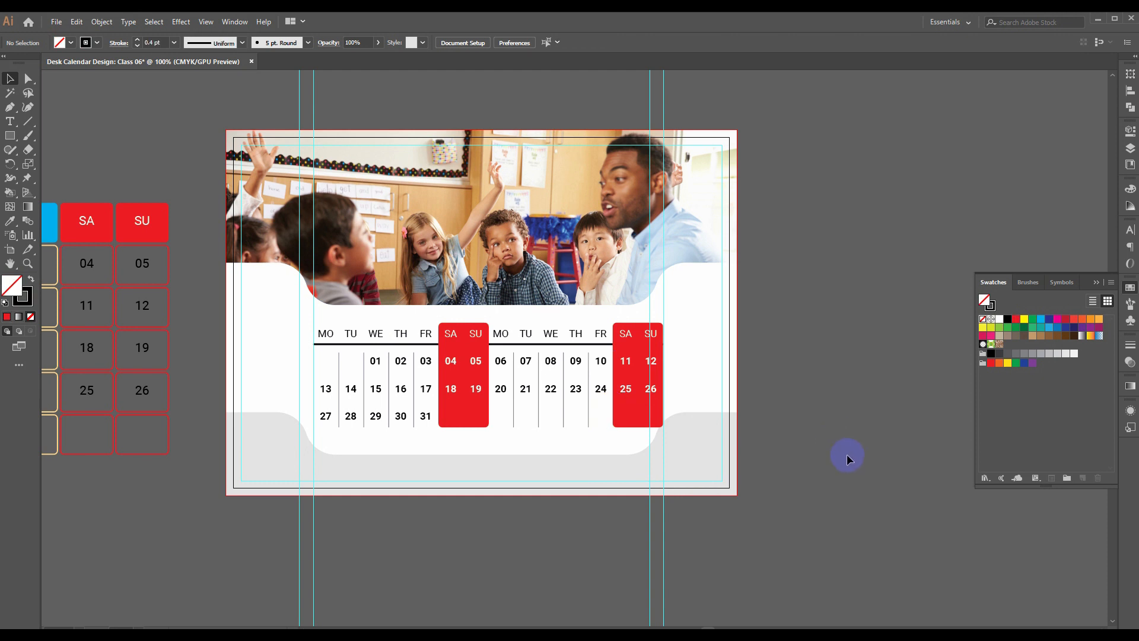
# - Compare the date grid's weekend highlights and dividers with the Calendar.jpg reference image, then return to the artwork
pyautogui.click(425, 628)
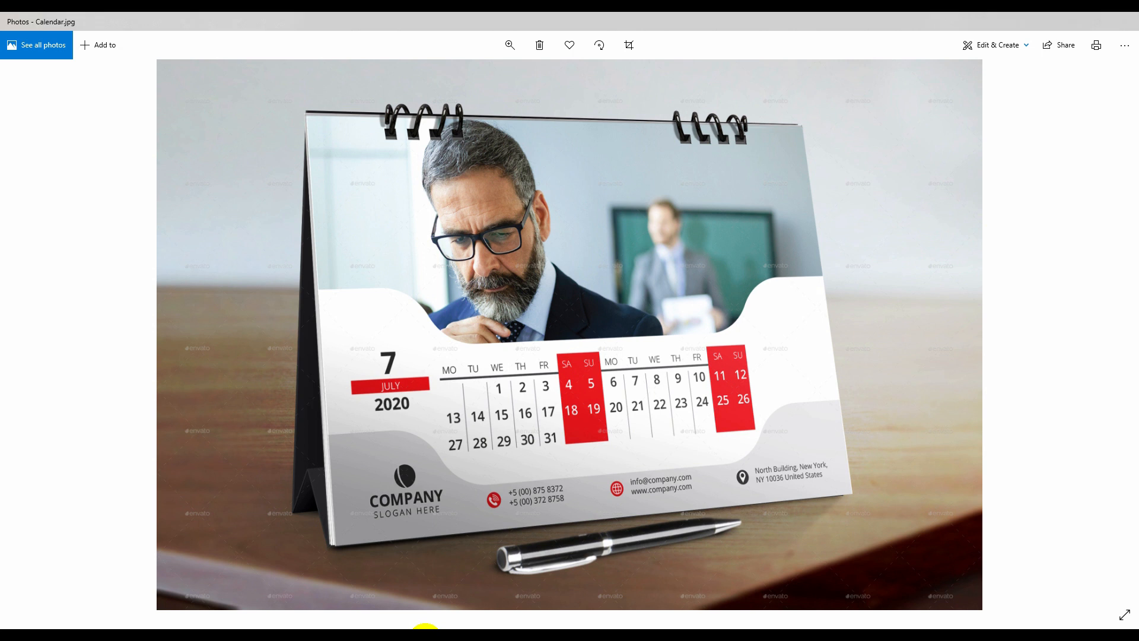
pyautogui.click(425, 638)
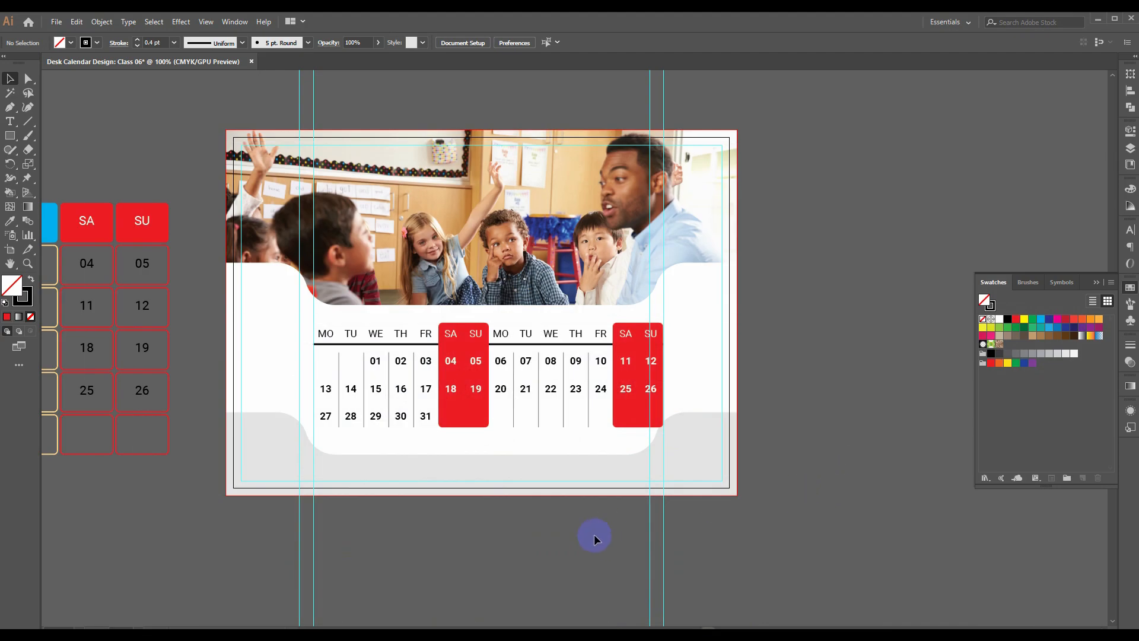
pyautogui.moveTo(582, 529); pyautogui.dragTo(625, 532)
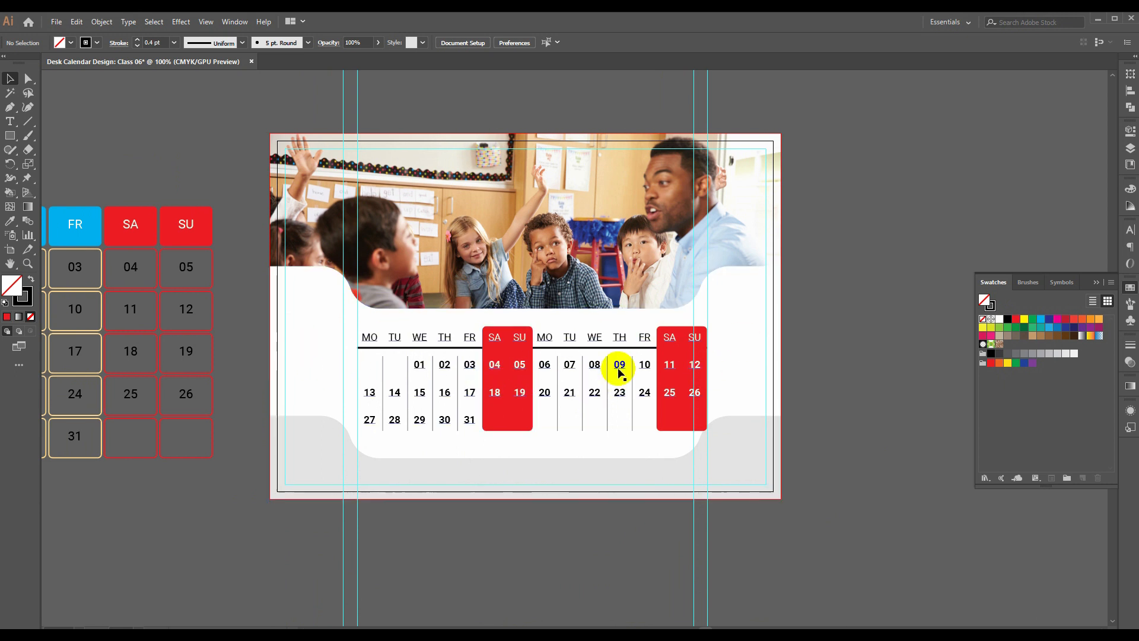
# - Select the photo and background shapes without the date grid, lock them and clear the selection
pyautogui.moveTo(800, 325); pyautogui.dragTo(348, 440)
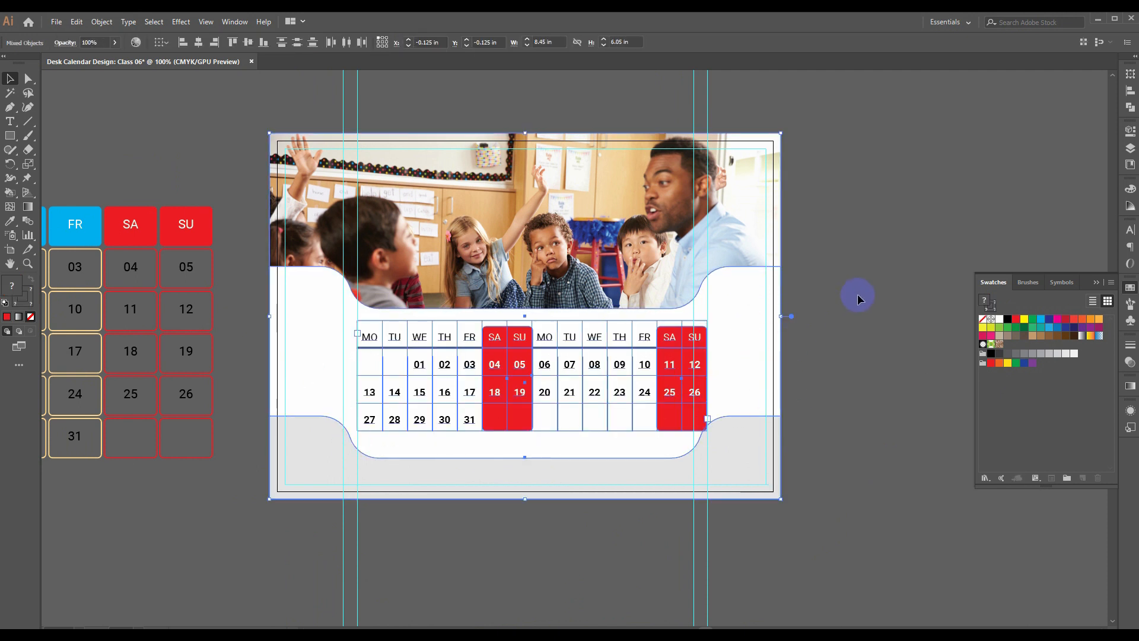
pyautogui.moveTo(850, 221); pyautogui.dragTo(747, 520)
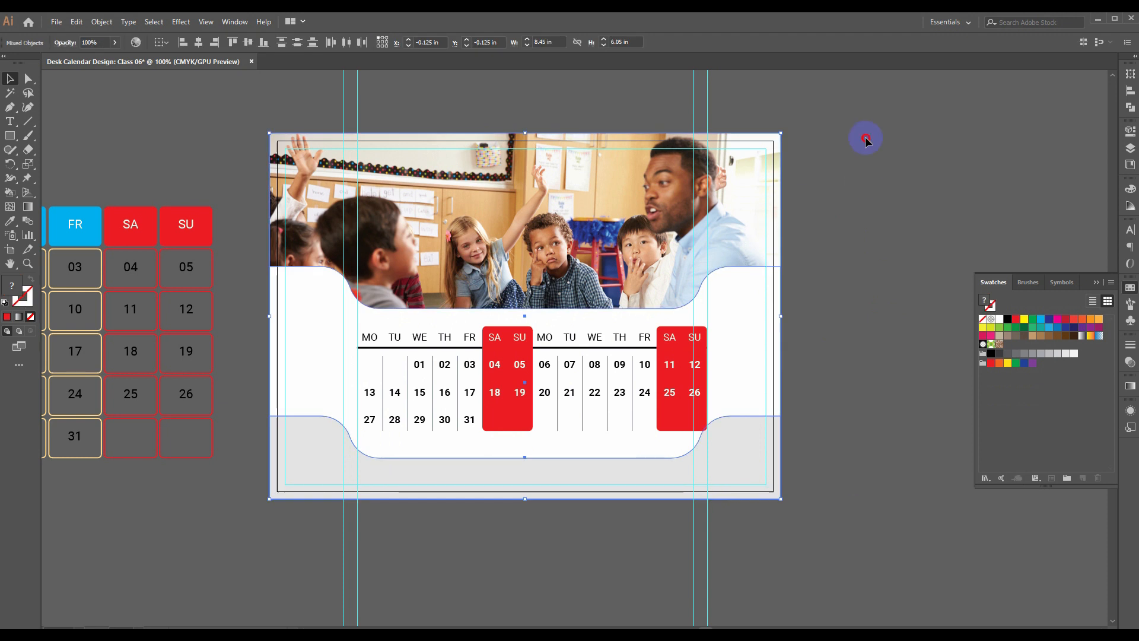
pyautogui.moveTo(865, 140); pyautogui.dragTo(757, 525)
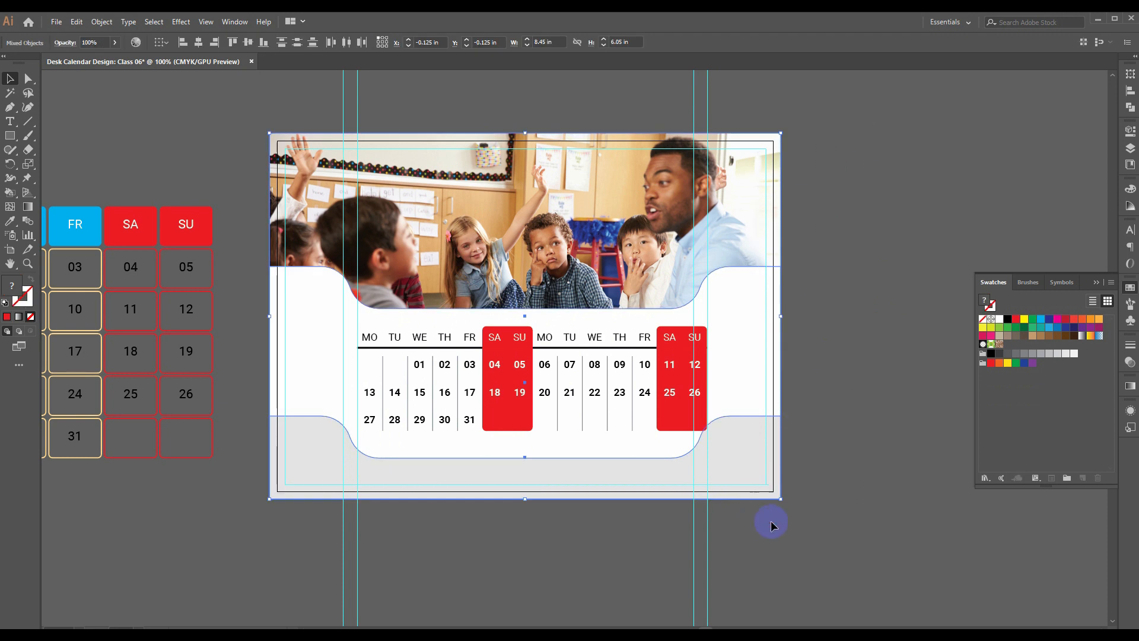
pyautogui.press('ctrl')
pyautogui.click(830, 521)
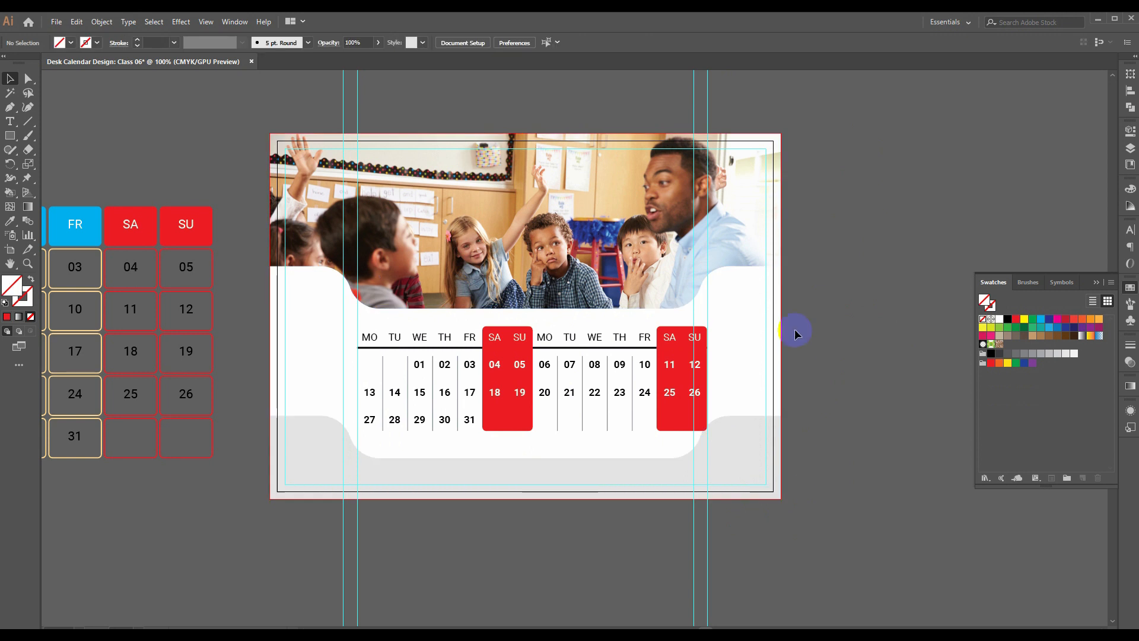
# - Select the whole date grid with its dividers and red weekend rectangles and group it
pyautogui.moveTo(804, 328); pyautogui.dragTo(327, 448)
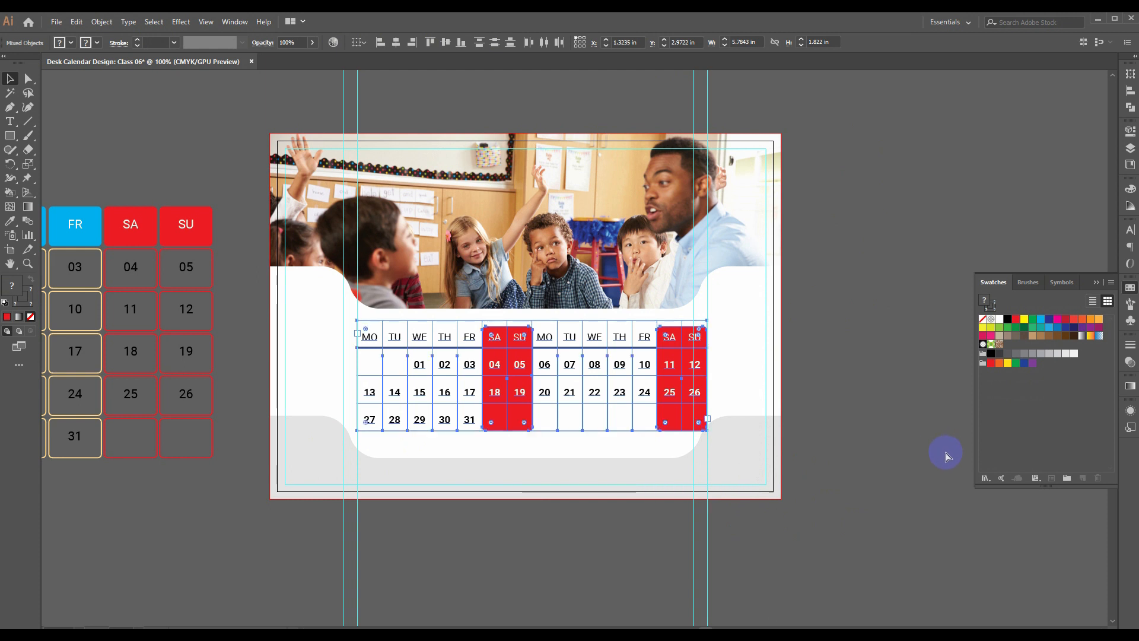
pyautogui.rightClick(682, 373)
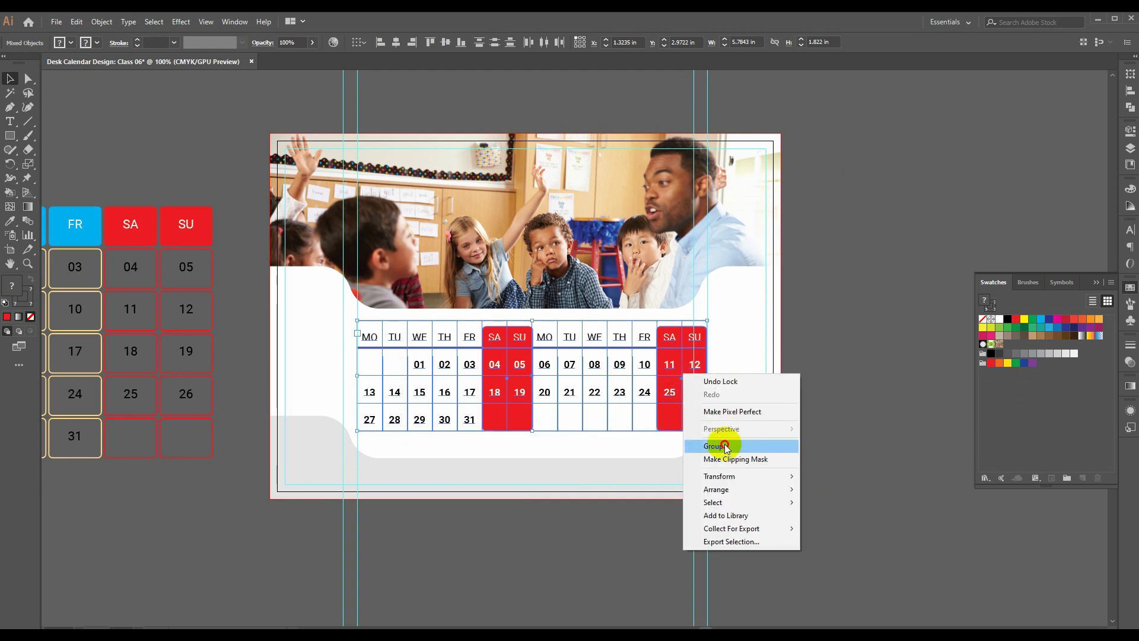
pyautogui.click(725, 446)
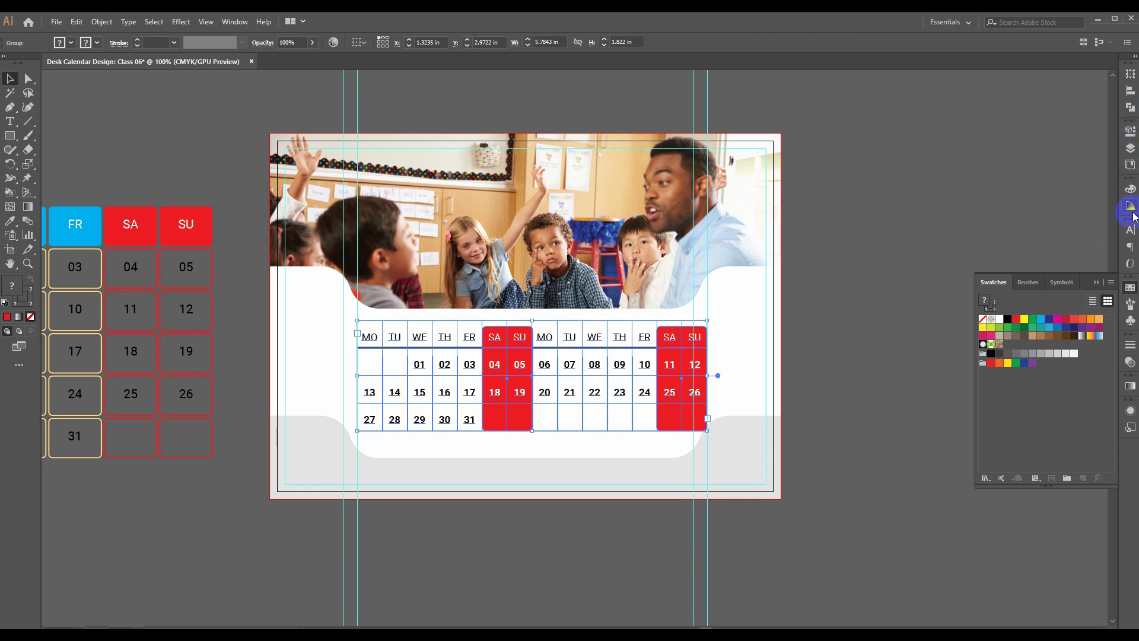
# - Set alignment to the artboard, center the date grid group horizontally and deselect it
pyautogui.click(1131, 92)
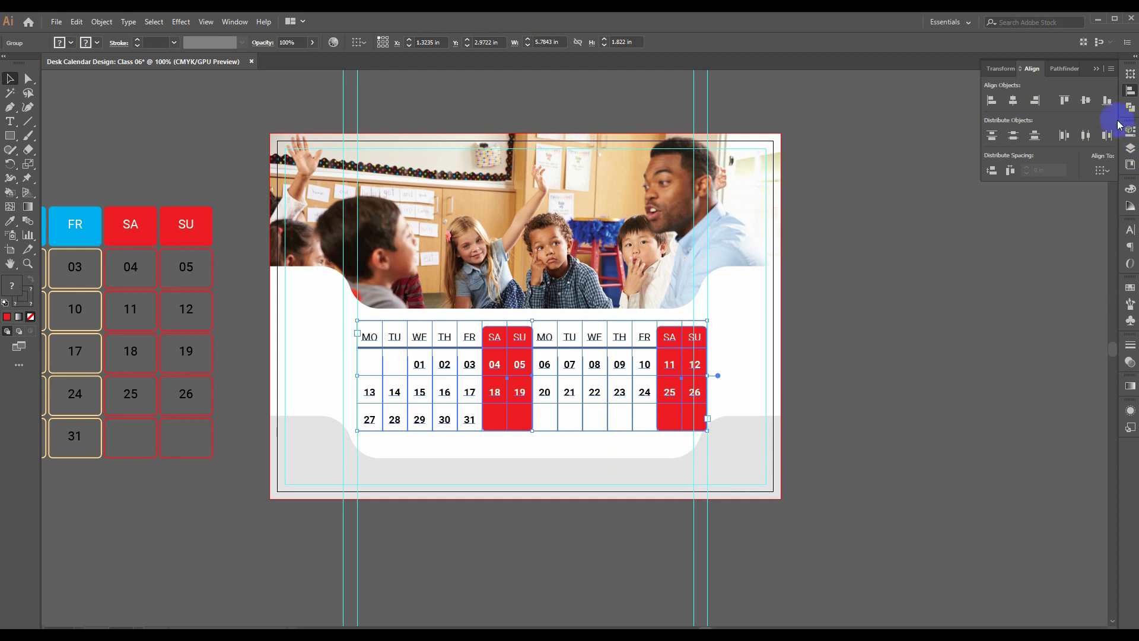
pyautogui.click(1102, 171)
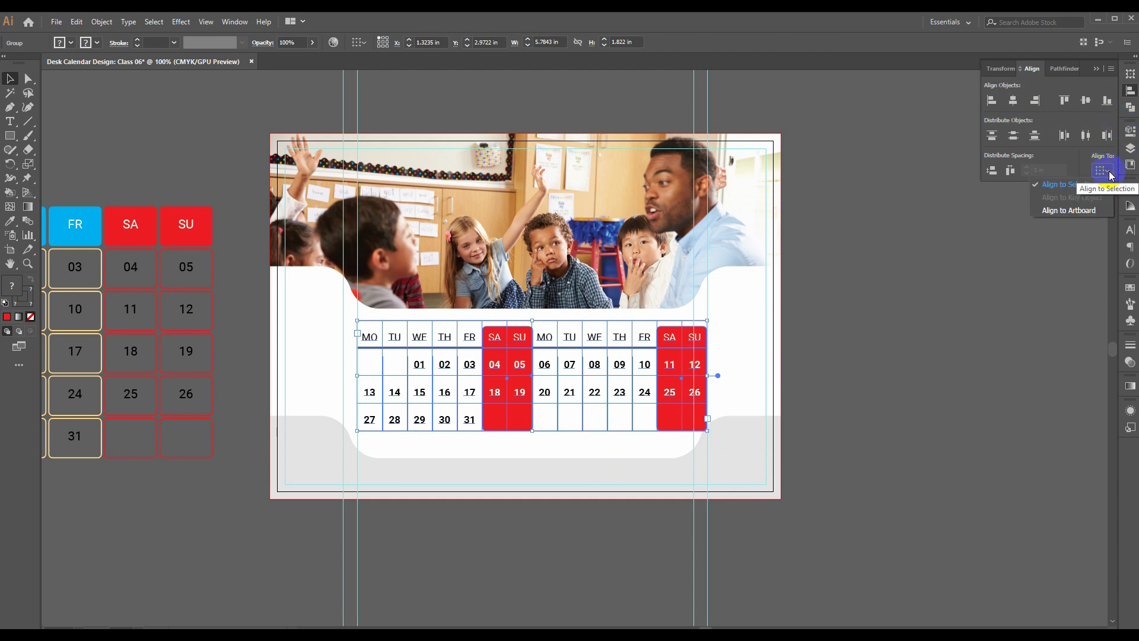
pyautogui.click(1073, 211)
pyautogui.click(1013, 100)
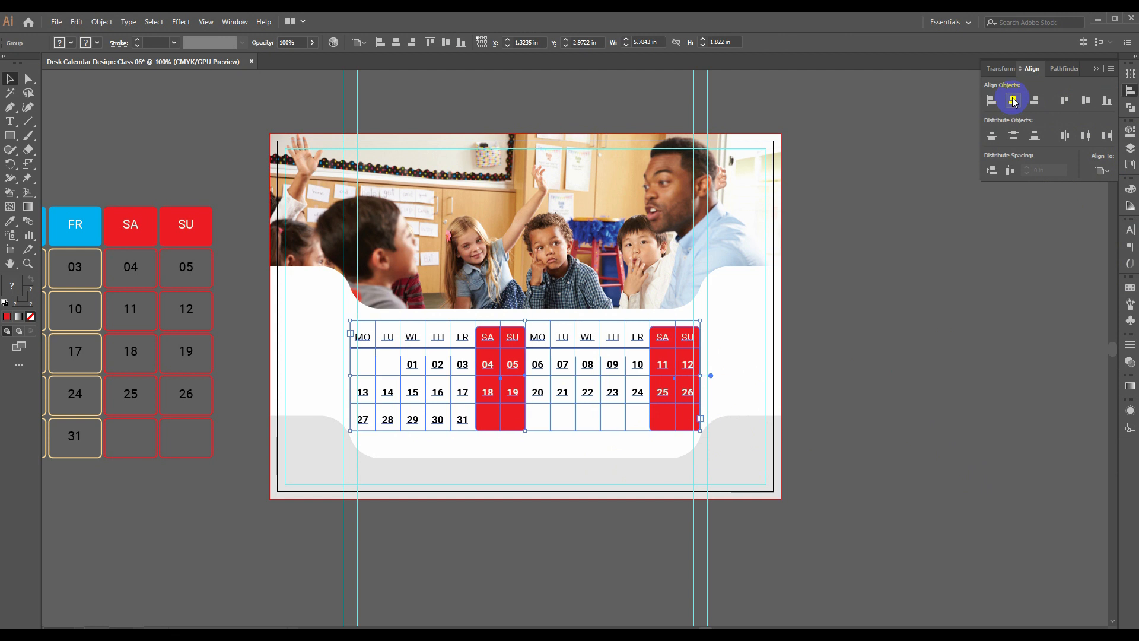
pyautogui.click(908, 421)
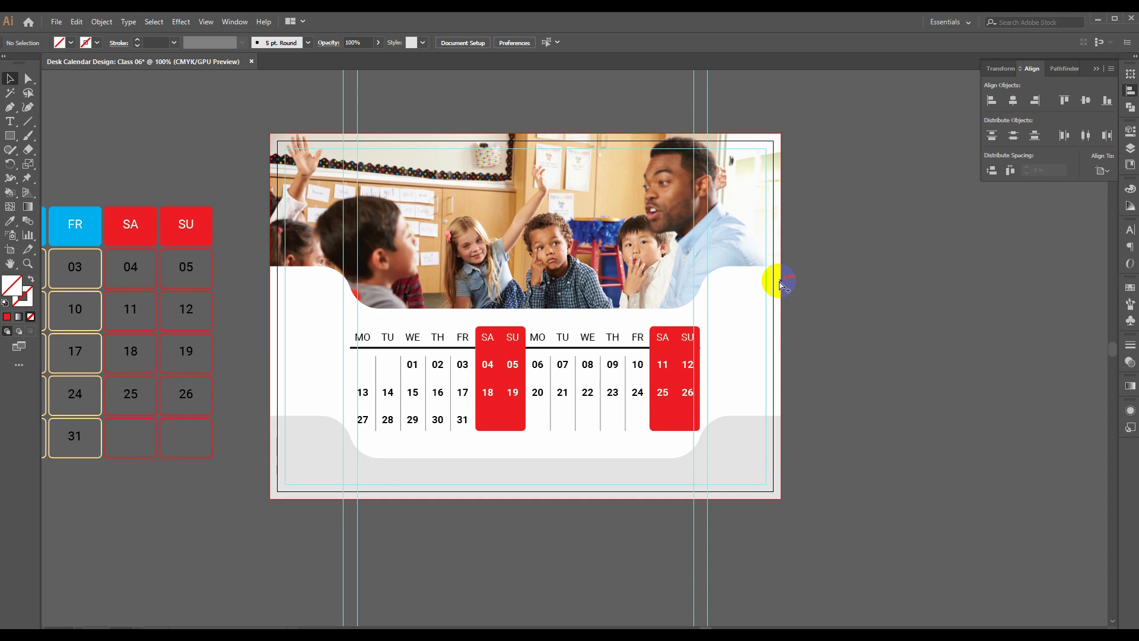
# - Unlock the photo and background shapes and clear the selection
pyautogui.moveTo(781, 284); pyautogui.dragTo(813, 289)
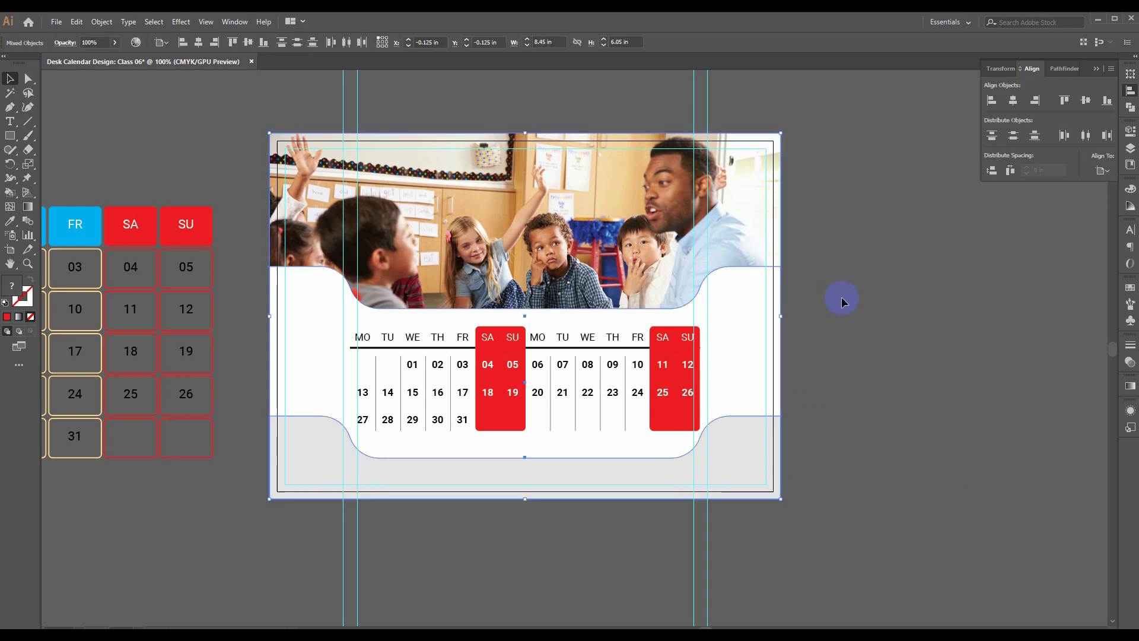
pyautogui.click(841, 298)
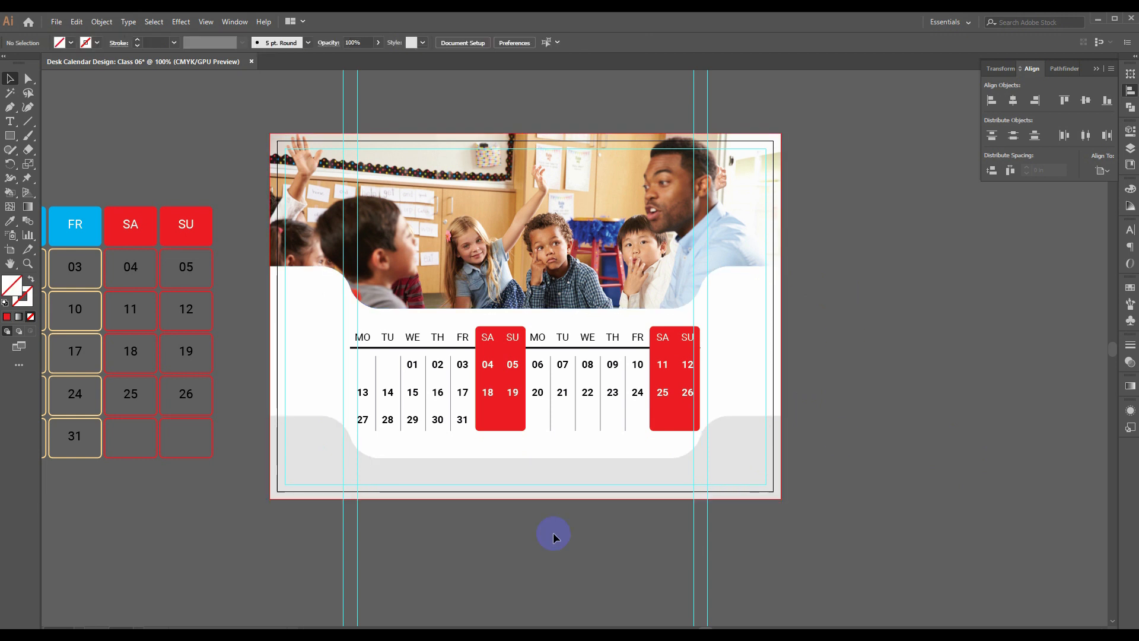
# - Start placing an image file and browse the Desktop folder one level above the Calendar folder
pyautogui.moveTo(553, 533); pyautogui.dragTo(641, 537)
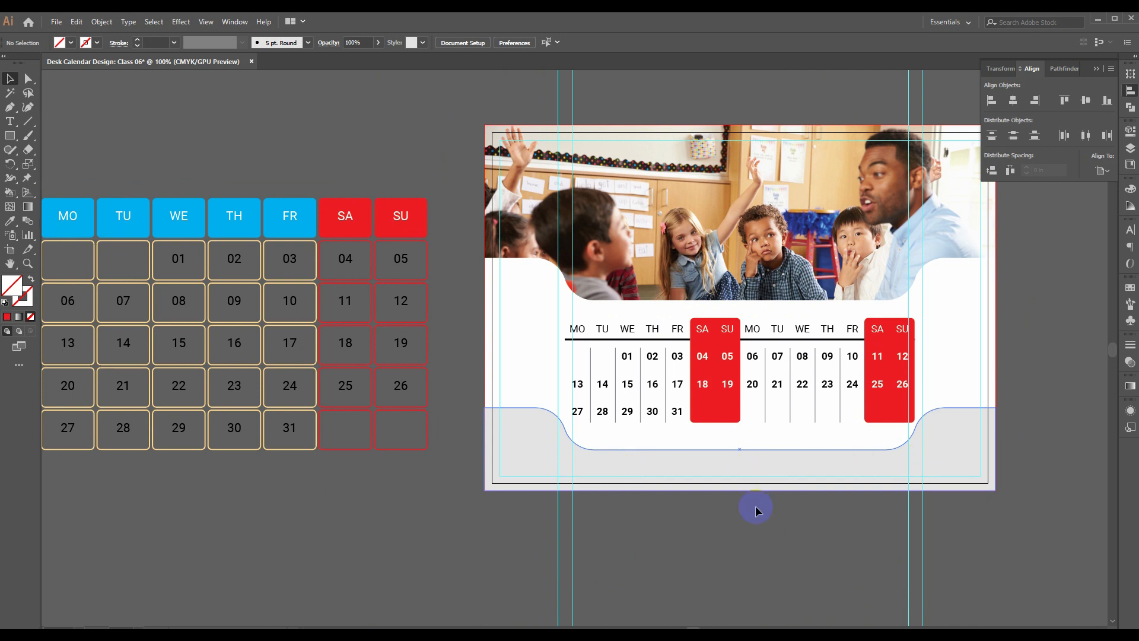
pyautogui.moveTo(415, 529); pyautogui.dragTo(466, 529)
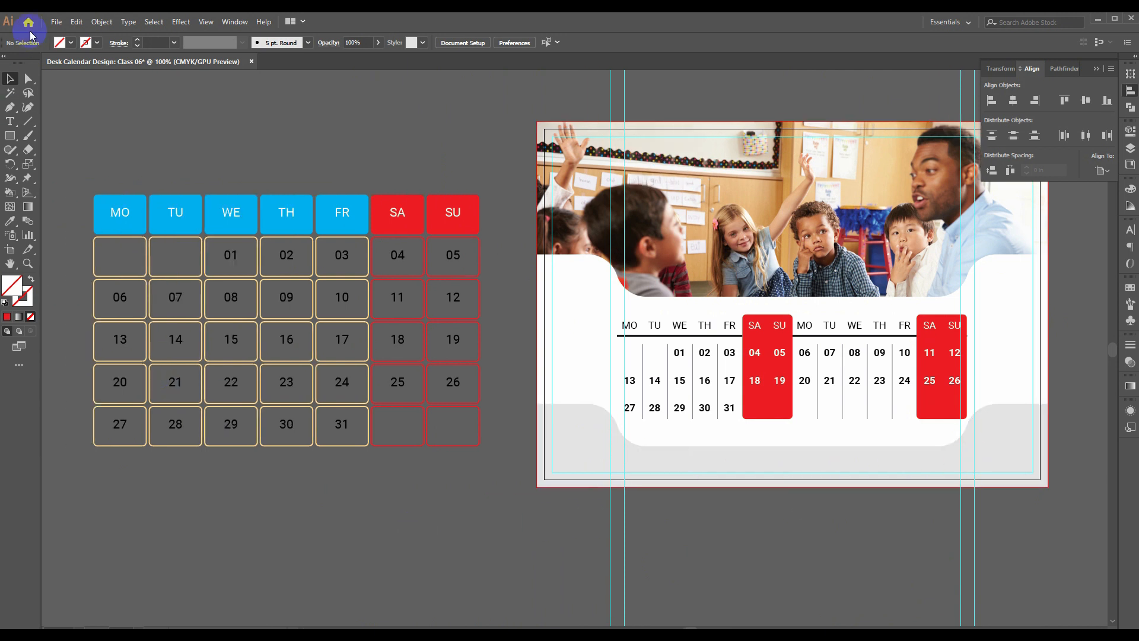
pyautogui.click(57, 21)
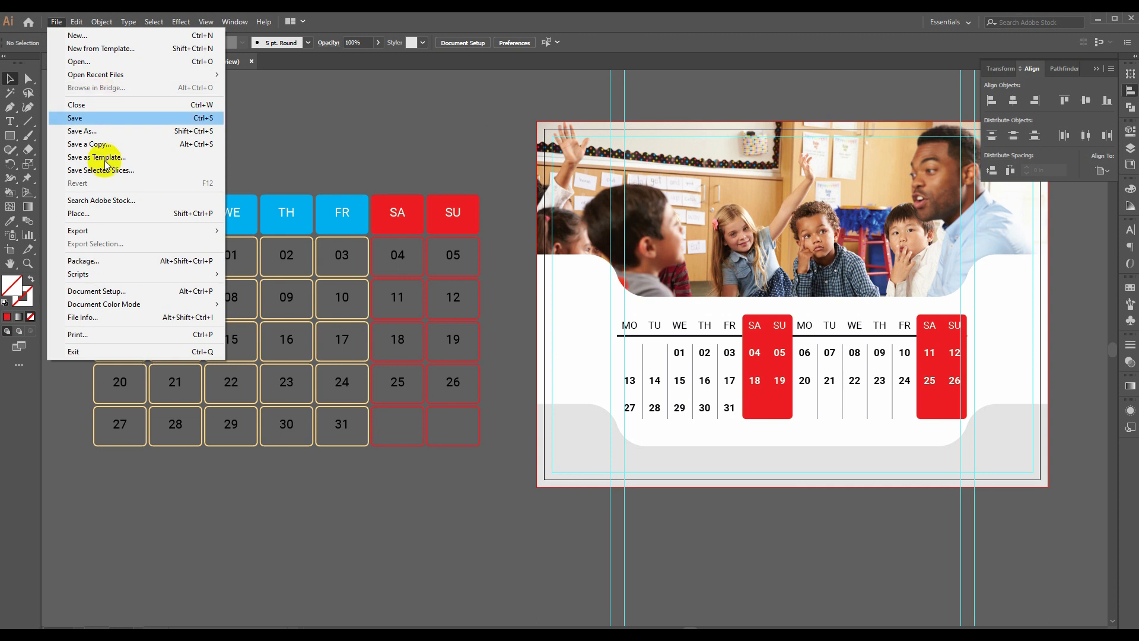
pyautogui.click(80, 214)
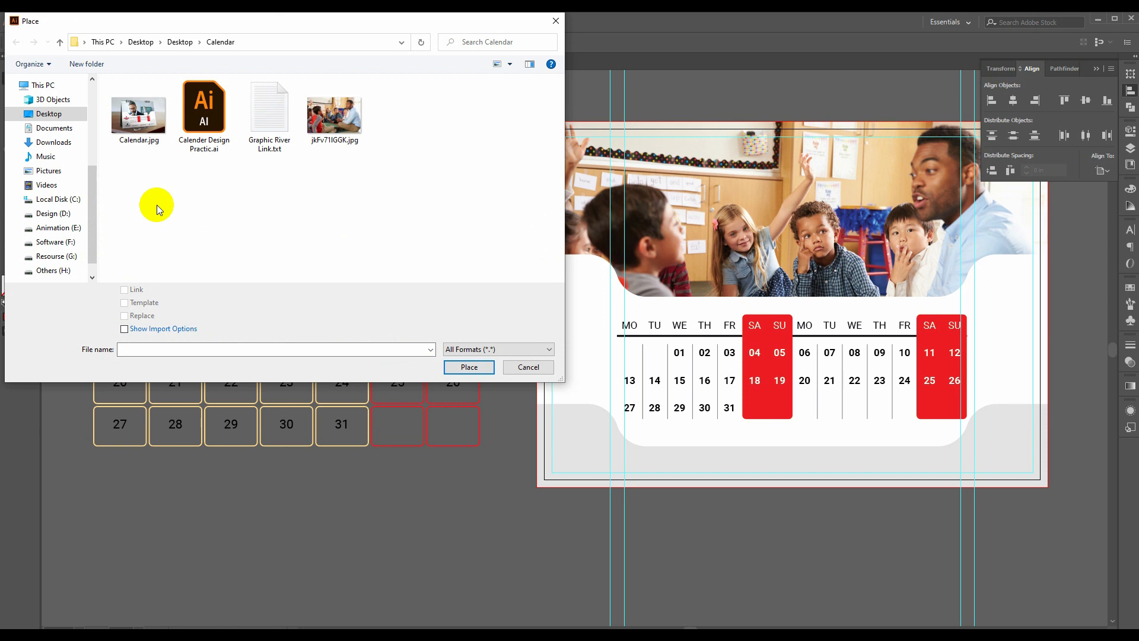
pyautogui.hotkey('alt', 'Up')
pyautogui.scroll(-1, 293, 208)
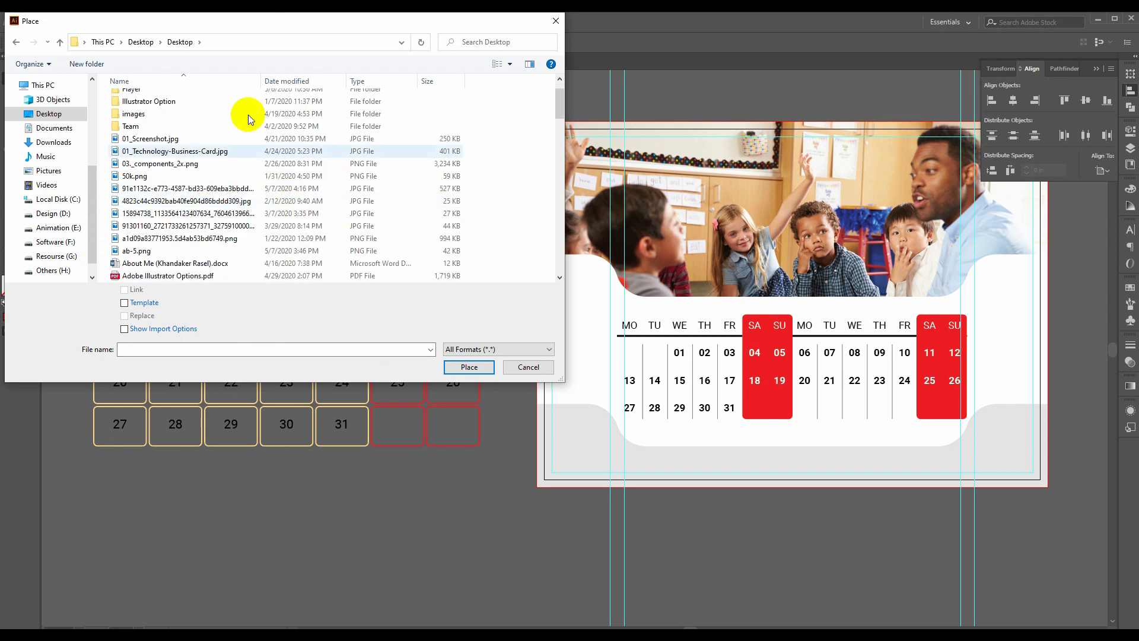
pyautogui.scroll(-12, 243, 205)
pyautogui.click(242, 200)
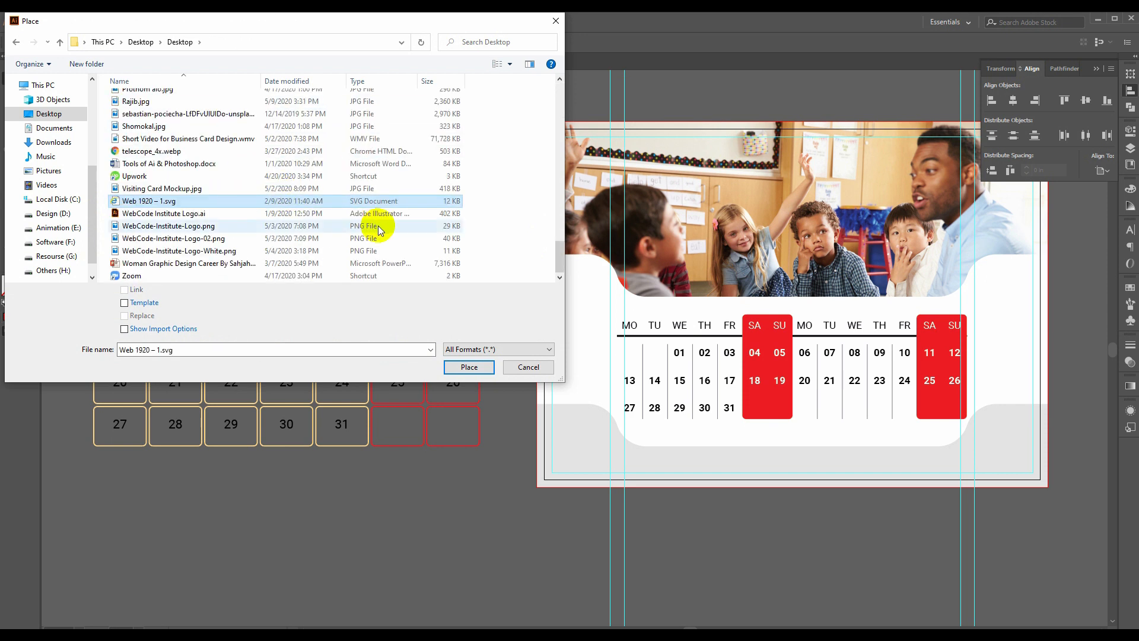
# - Show the Desktop files as large thumbnails and jump to the files whose names start with W
pyautogui.scroll(10, 201, 130)
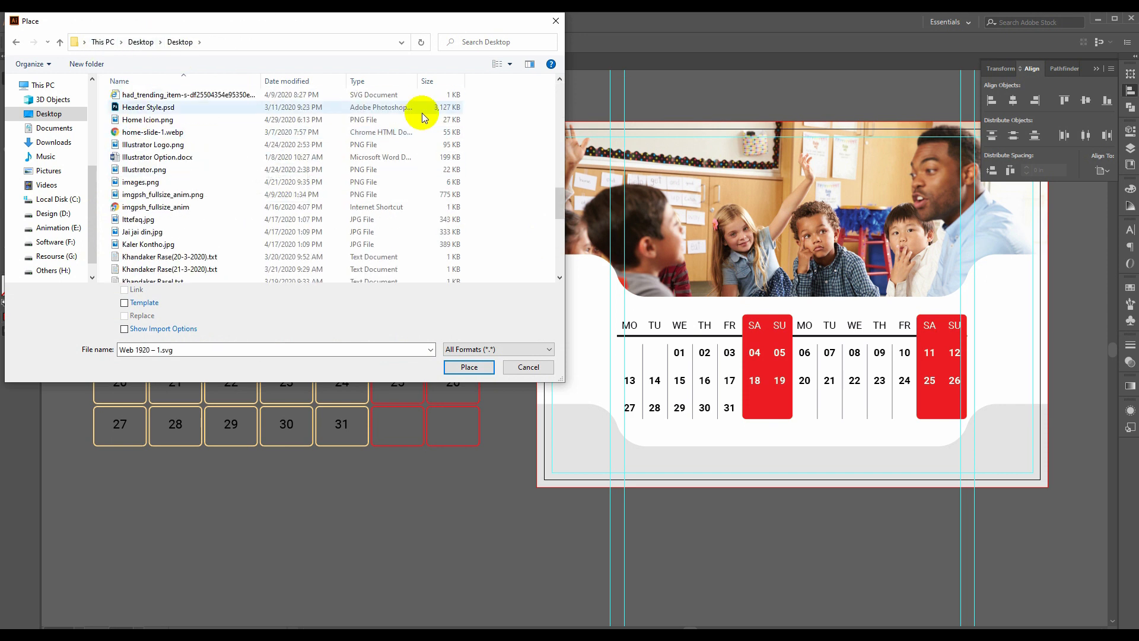
pyautogui.click(509, 64)
pyautogui.click(537, 46)
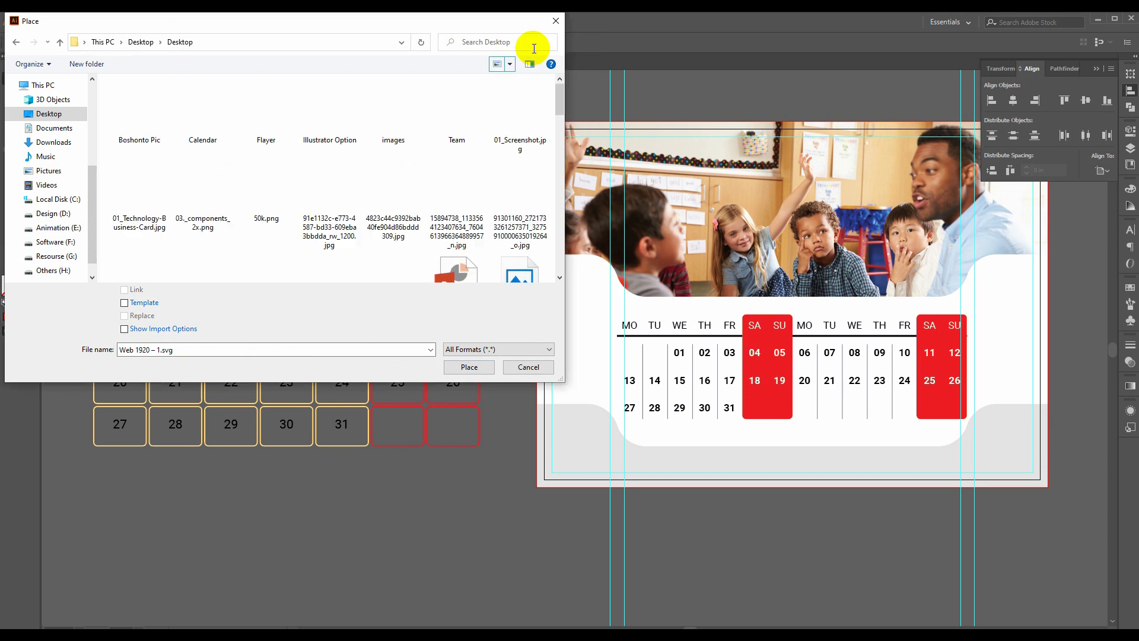
pyautogui.click(428, 202)
pyautogui.press('w')
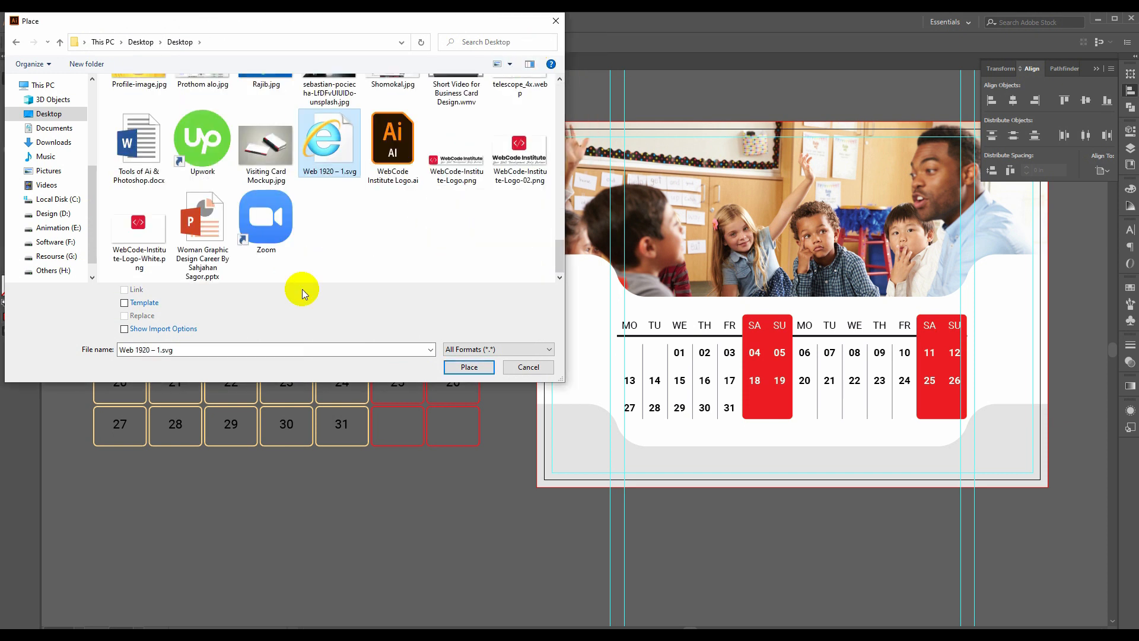
# - Place WebCode-Institute-Logo-02.png on the calendar as a linked image
pyautogui.click(522, 141)
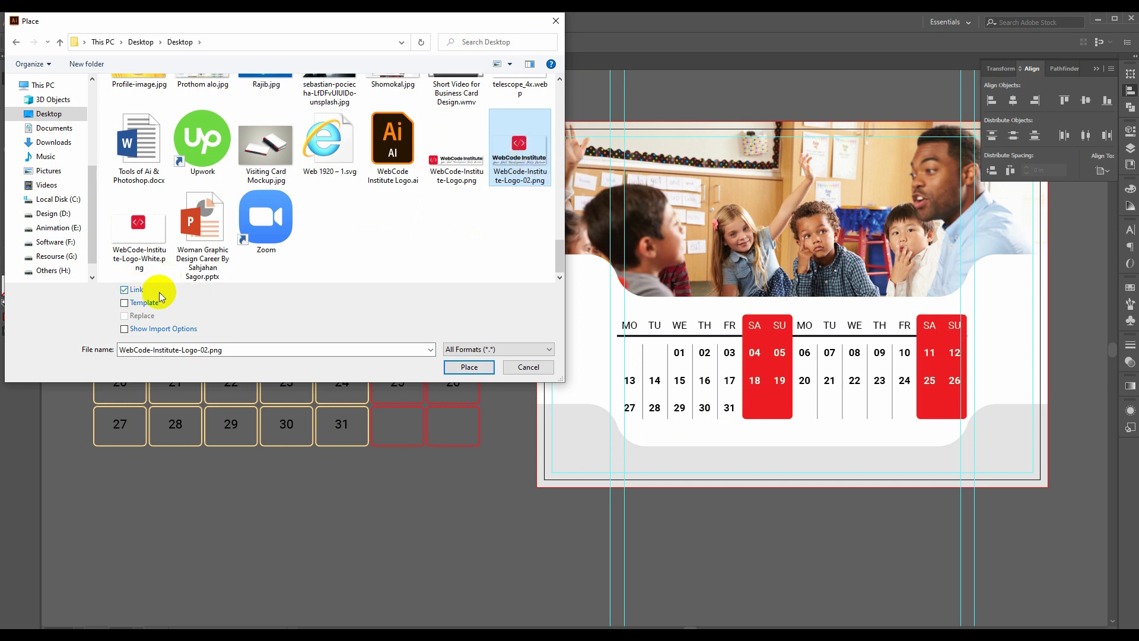
pyautogui.click(465, 368)
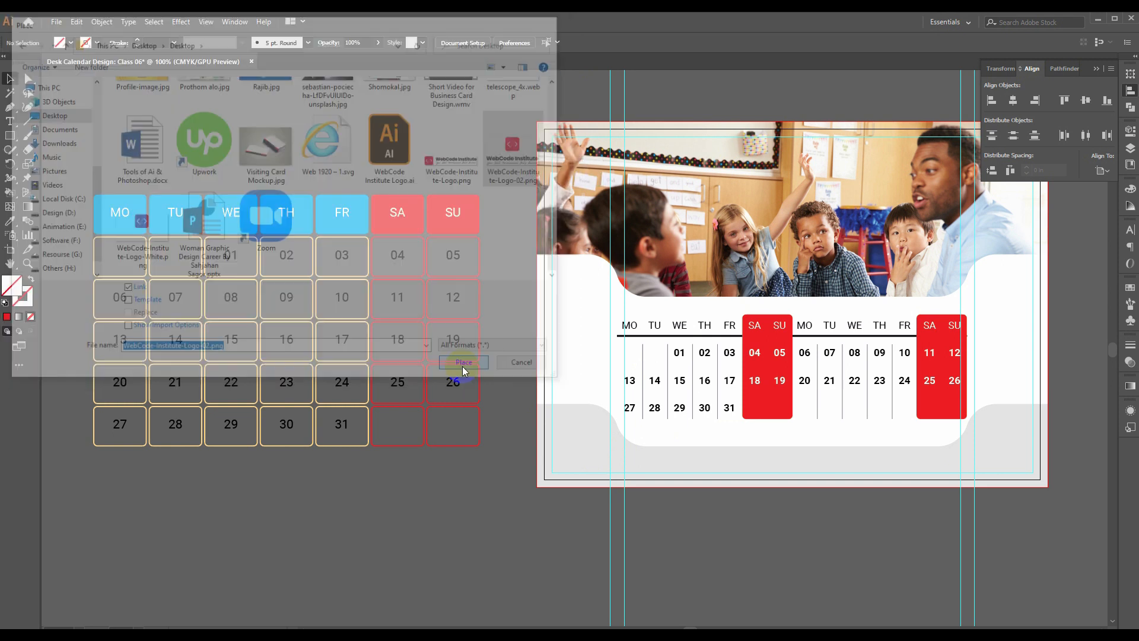
pyautogui.click(632, 208)
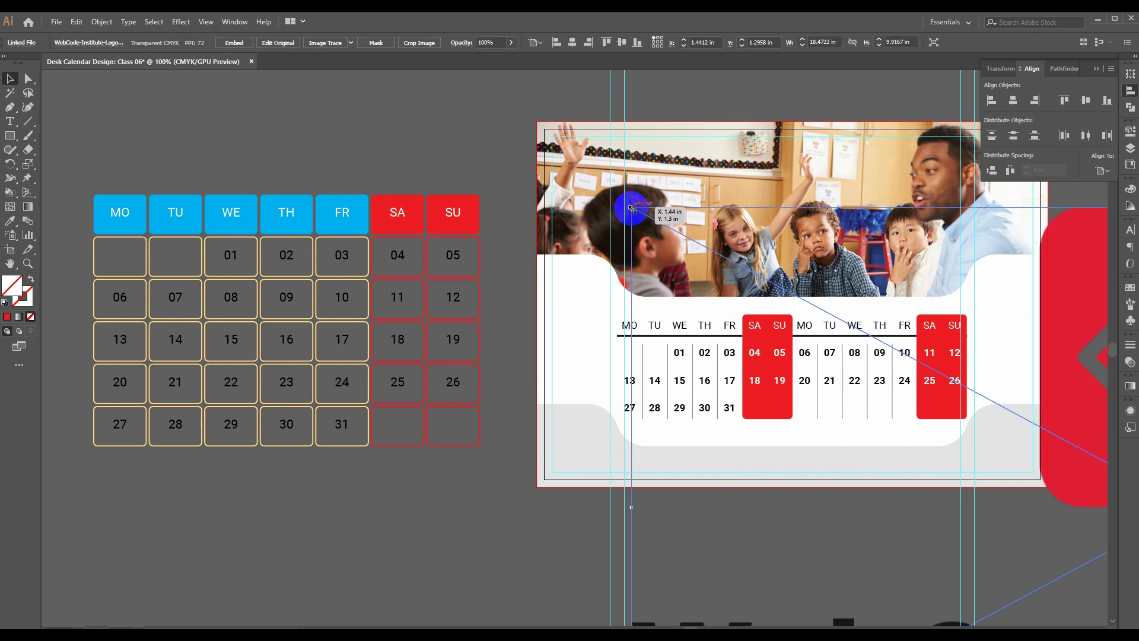
# - Scale the placed logo down to about 3.49 by 1.87 in and move it over the calendar's lower-left corner
pyautogui.hotkey('ctrl', '-')
pyautogui.hotkey('ctrl', '-')
pyautogui.hotkey('ctrl', '-')
pyautogui.moveTo(761, 449); pyautogui.dragTo(485, 310)
pyautogui.hotkey('ctrl', '+')
pyautogui.hotkey('ctrl', '+')
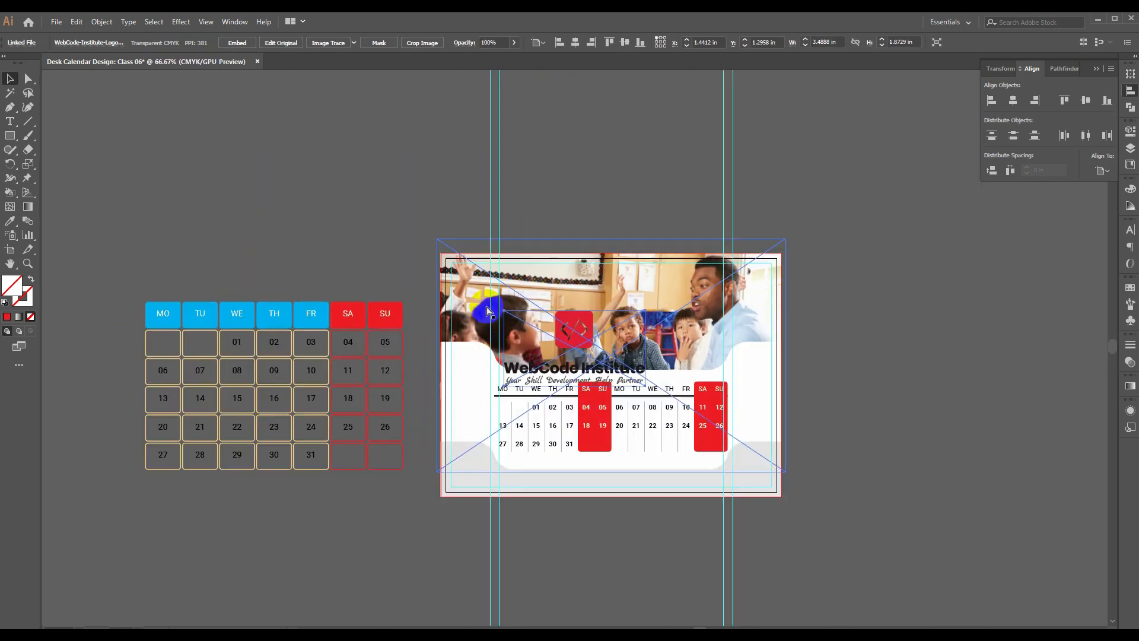
pyautogui.moveTo(569, 338); pyautogui.dragTo(452, 290)
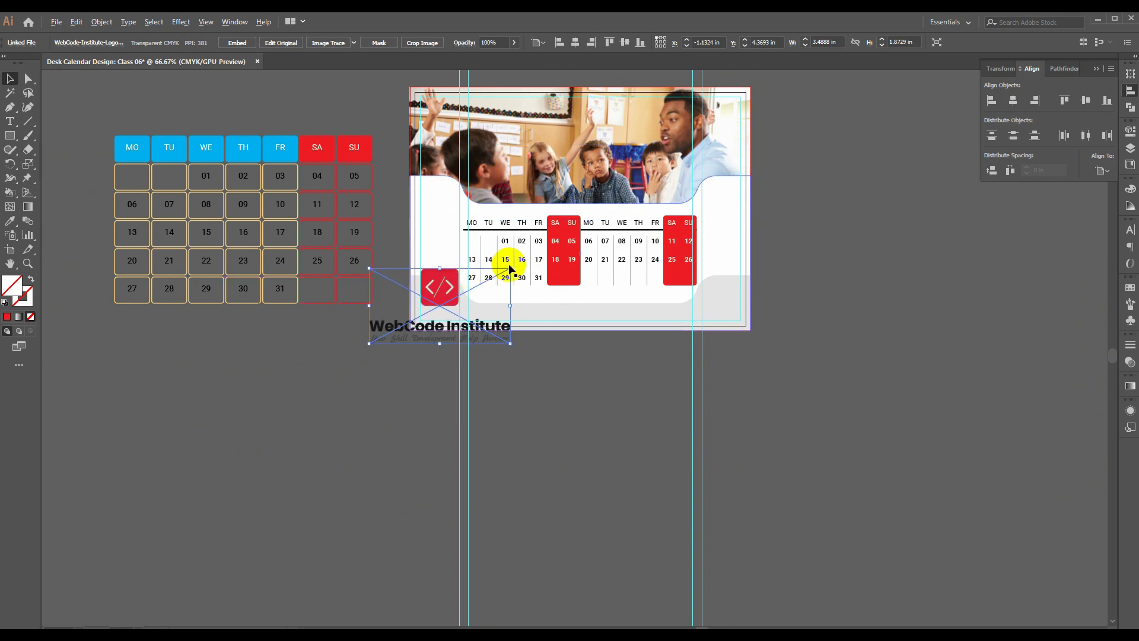
# - Scale the WebCode Institute logo down to about 1.82 by 0.97 in
pyautogui.keyDown('shift'); pyautogui.click(509, 285); pyautogui.keyUp('shift')
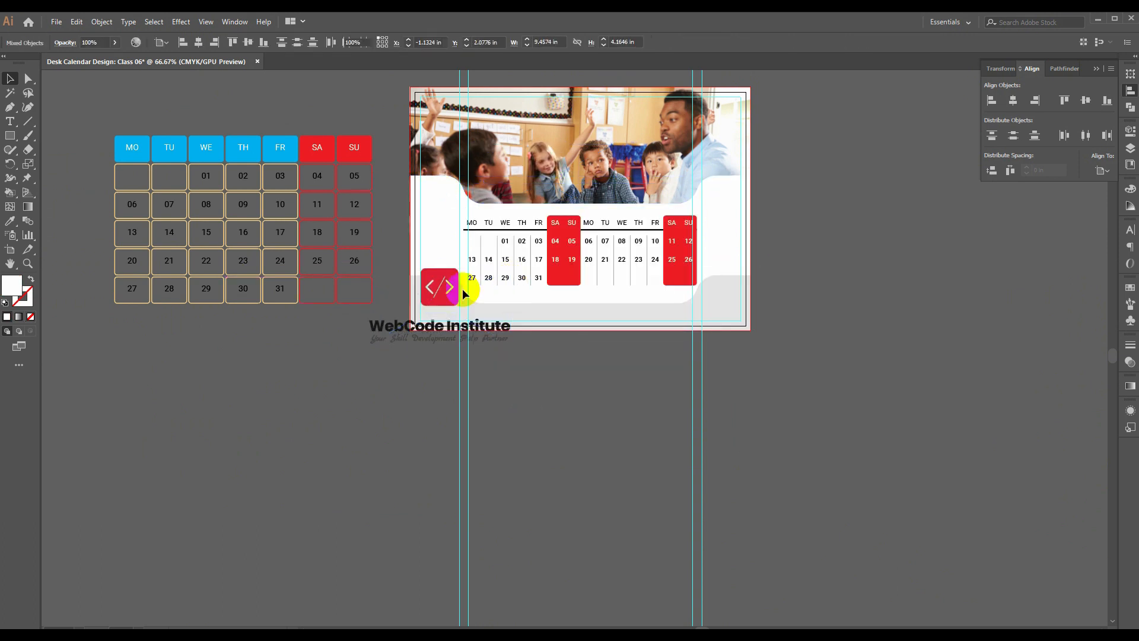
pyautogui.click(465, 287)
pyautogui.hotkey('ctrl', '+')
pyautogui.moveTo(808, 347); pyautogui.dragTo(644, 381)
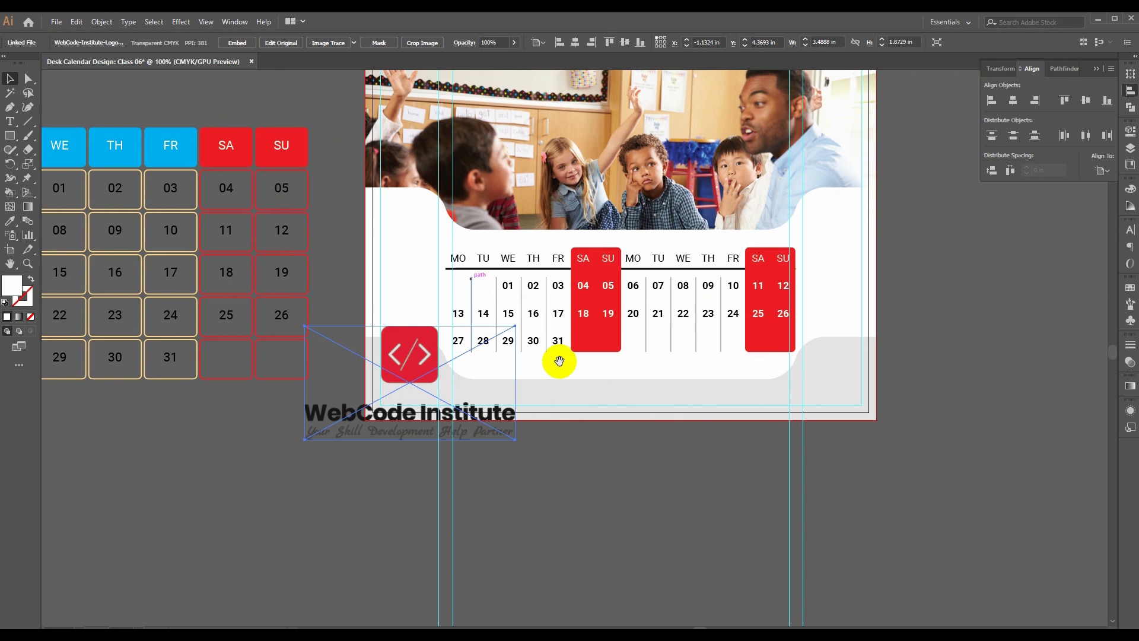
pyautogui.moveTo(514, 325); pyautogui.dragTo(446, 356)
pyautogui.hotkey('ctrl', 'z')
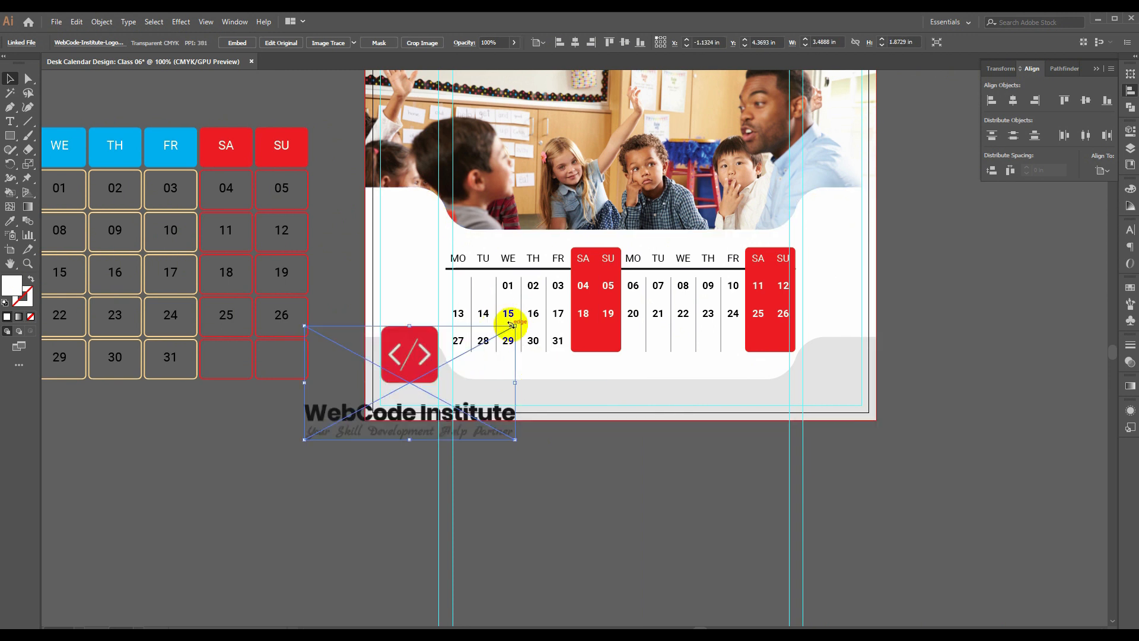
pyautogui.moveTo(514, 325); pyautogui.dragTo(464, 353)
pyautogui.hotkey('ctrl', '+')
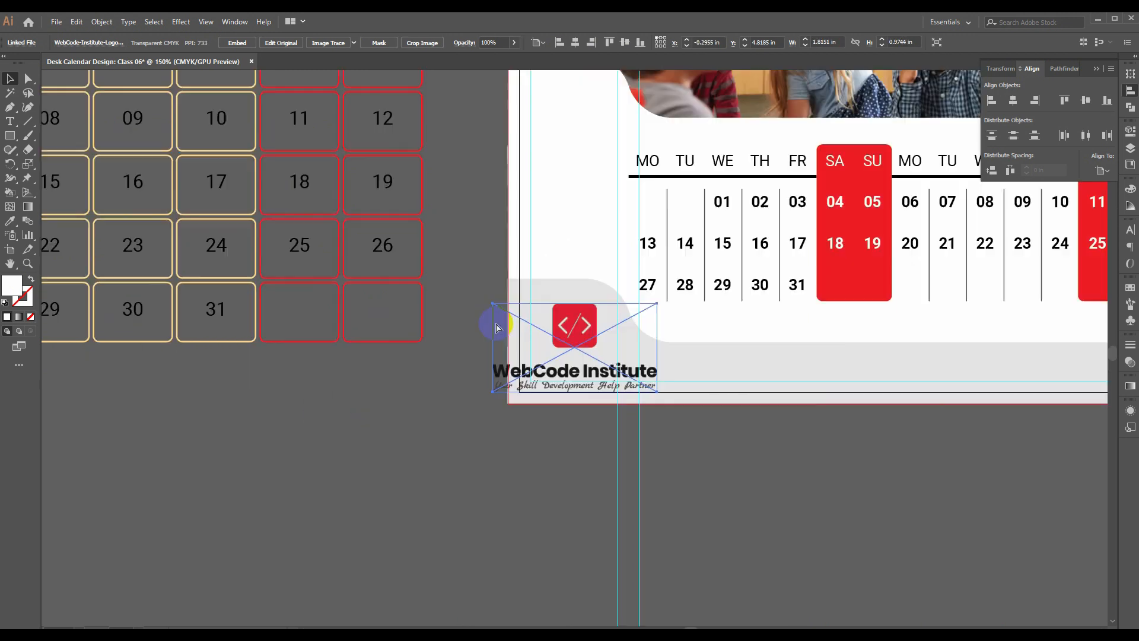
# - Move the logo inside the calendar's lower-left margin at X 0.125 in and scale it down to about 1.43 by 0.77 in
pyautogui.moveTo(719, 372); pyautogui.dragTo(564, 394)
pyautogui.moveTo(432, 356); pyautogui.dragTo(470, 357)
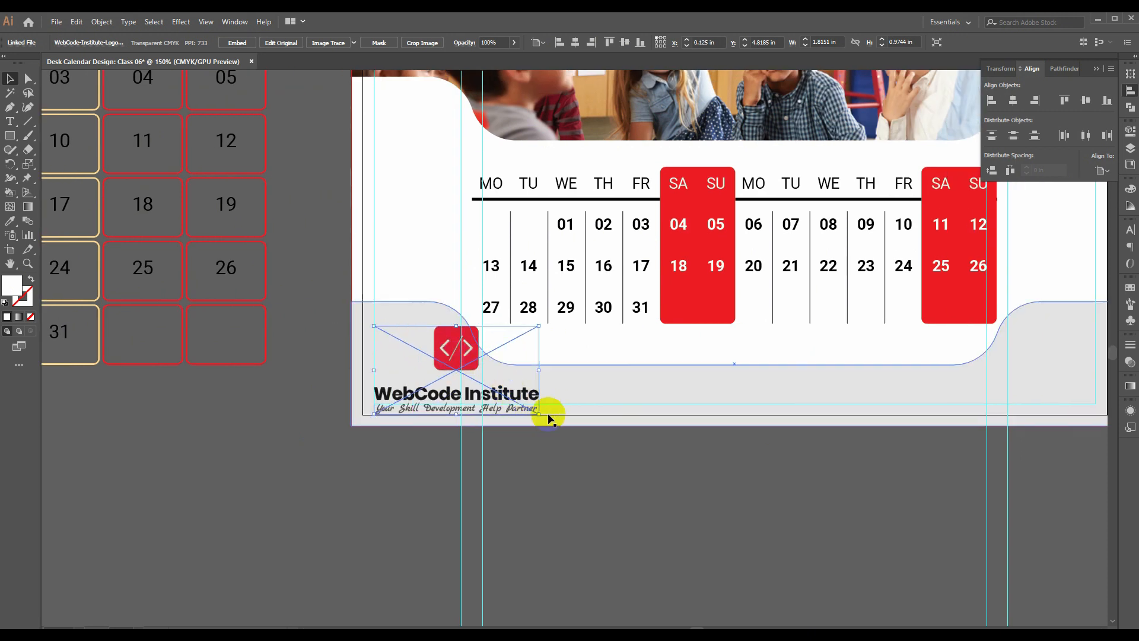
pyautogui.moveTo(537, 325); pyautogui.dragTo(505, 340)
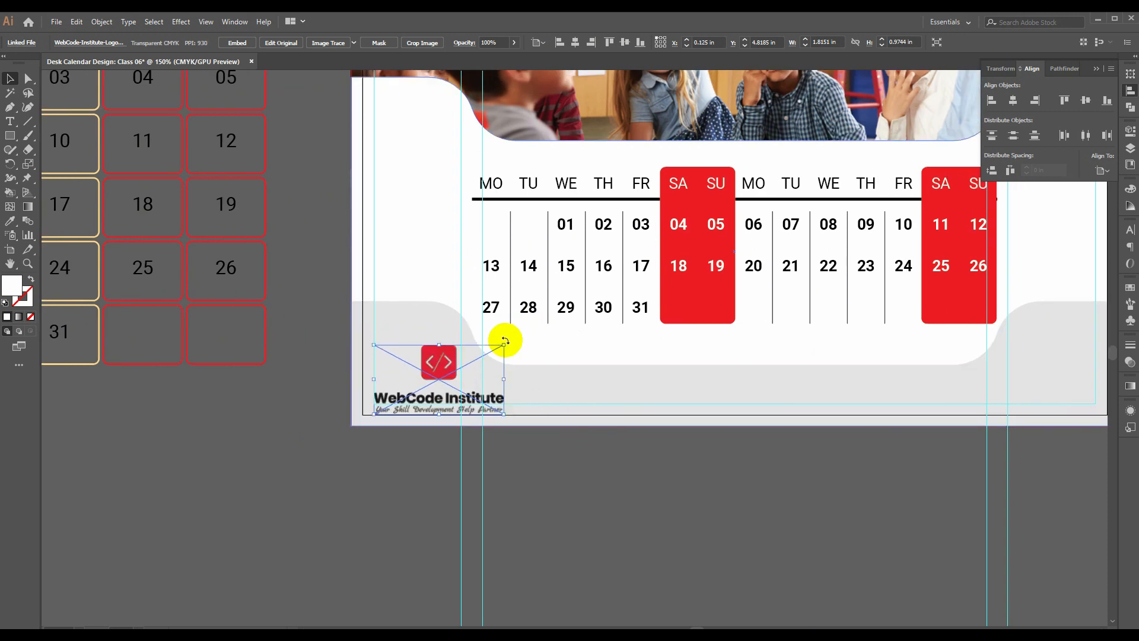
# - Nudge the logo up and slightly right inside the corner margin guides to X 0.145 in and Y 4.885 in
pyautogui.press('Up')
pyautogui.press('Up')
pyautogui.press('Up')
pyautogui.press('Up')
pyautogui.press('Up')
pyautogui.press('Up')
pyautogui.press('Up')
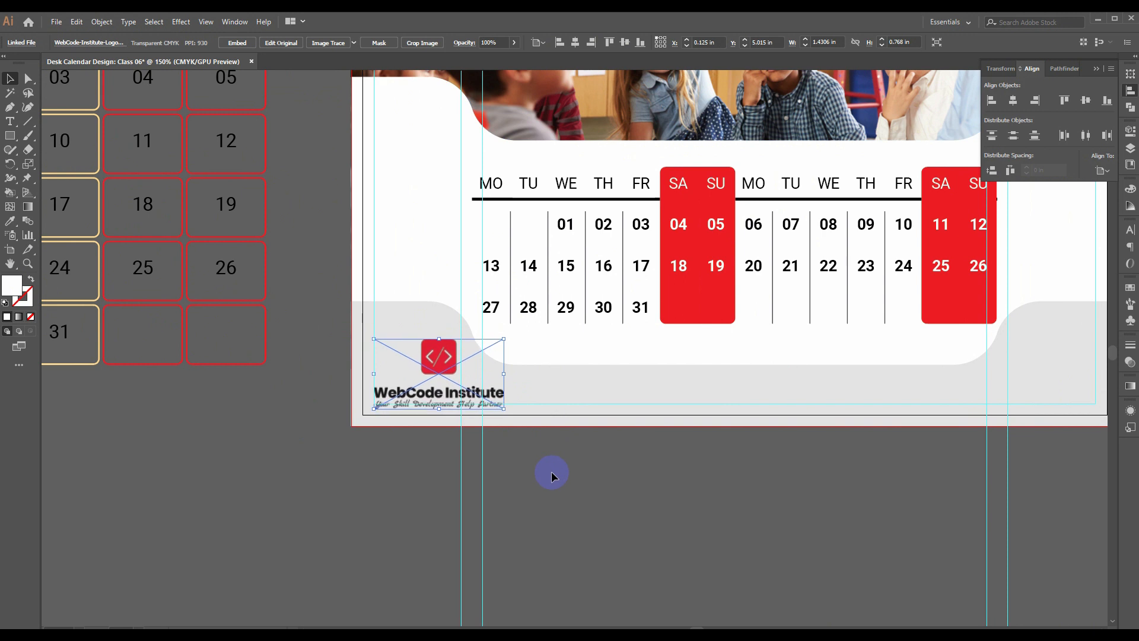
pyautogui.press('Up')
pyautogui.press('Up')
pyautogui.press('Up')
pyautogui.press('Up')
pyautogui.press('Up')
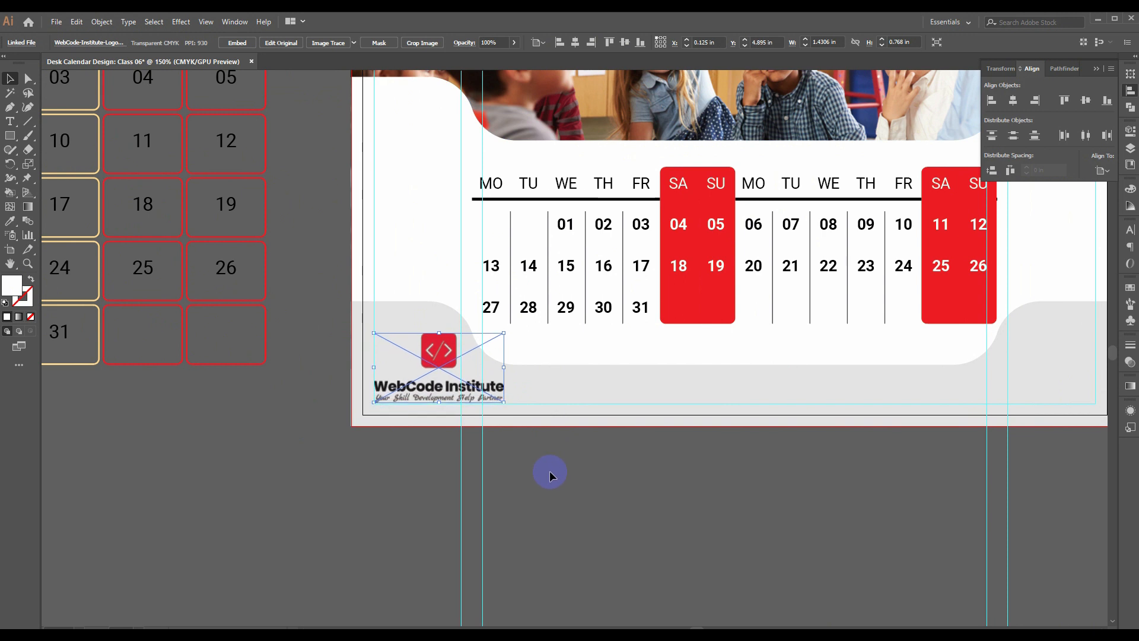
pyautogui.press('Down')
pyautogui.press('Right')
pyautogui.press('Right')
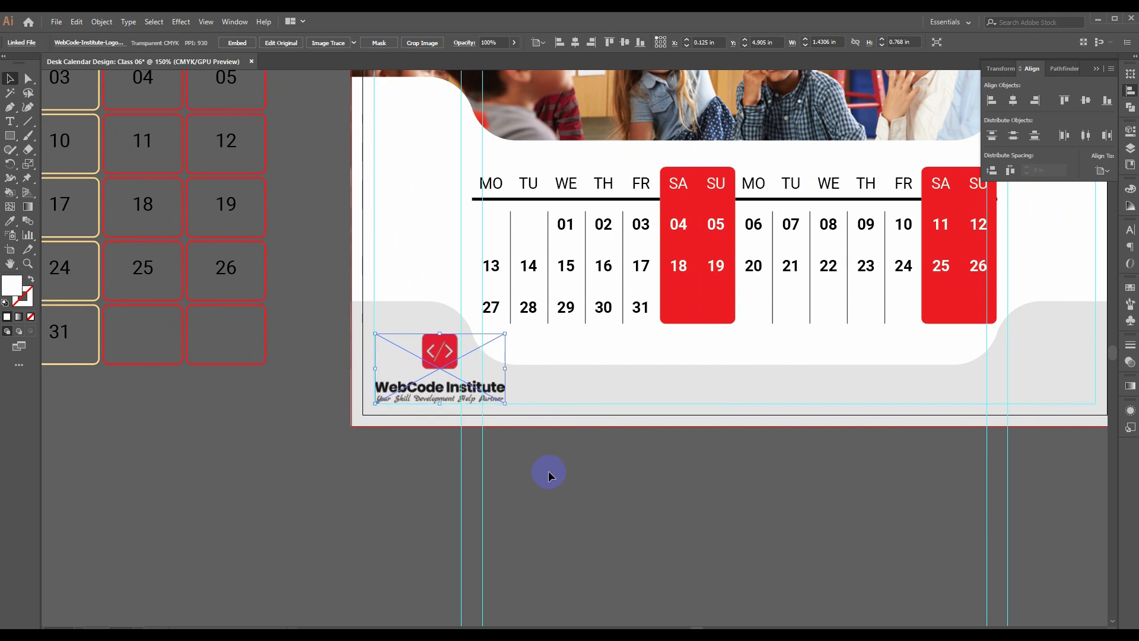
pyautogui.press('Up')
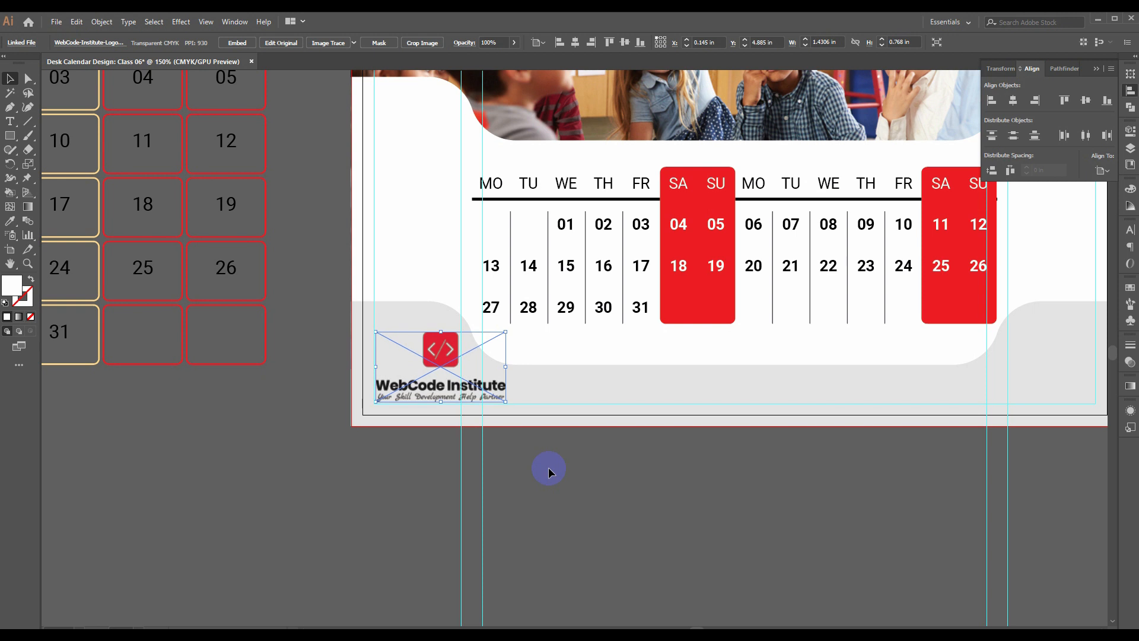
# - Shrink the logo slightly from its upper-right corner, keeping its lower-left corner in place, and deselect it
pyautogui.moveTo(505, 332); pyautogui.dragTo(498, 336)
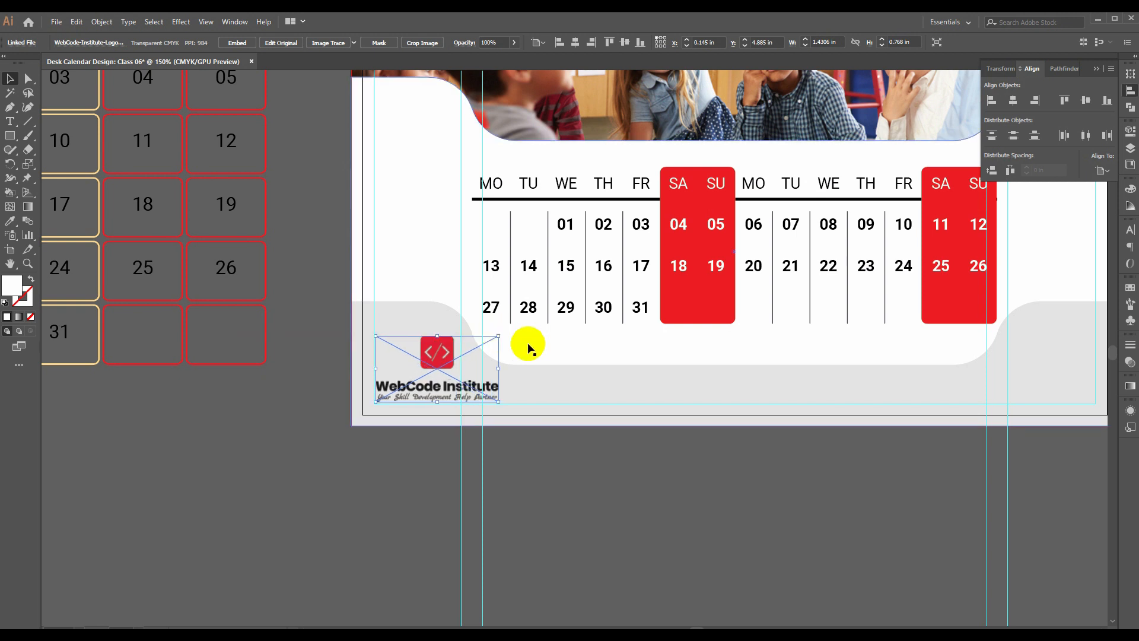
pyautogui.click(612, 464)
pyautogui.moveTo(583, 456); pyautogui.dragTo(437, 435)
pyautogui.moveTo(447, 498); pyautogui.dragTo(483, 493)
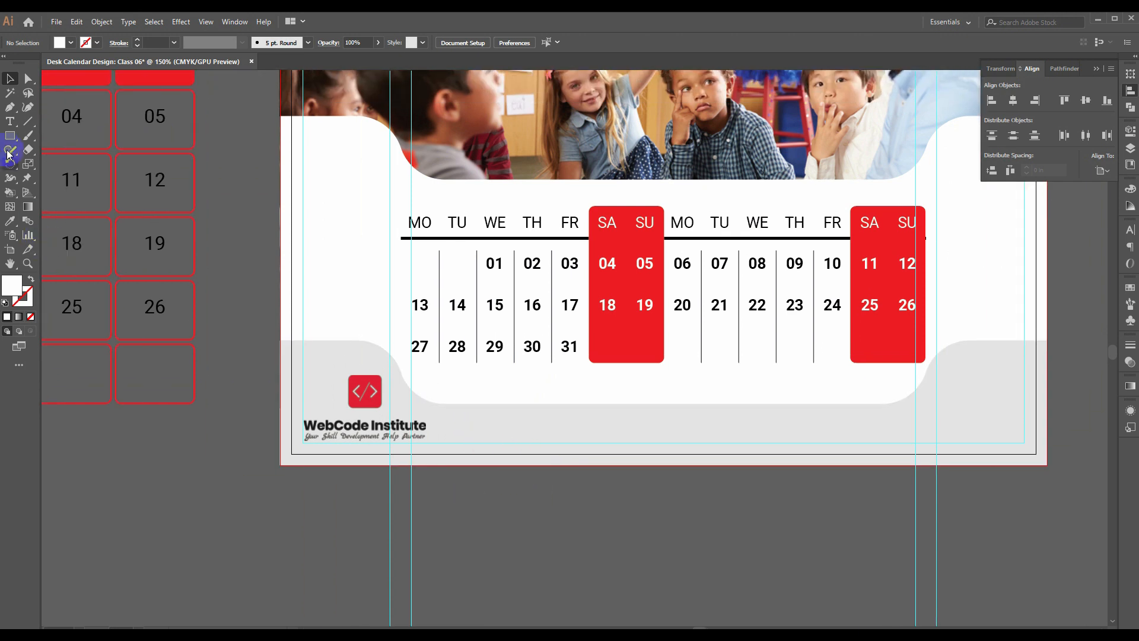
# - Check the footer in the reference calendar image, and draw a circle about 0.32 in wide in the grey footer beside the logo
pyautogui.moveTo(12, 137); pyautogui.dragTo(41, 164)
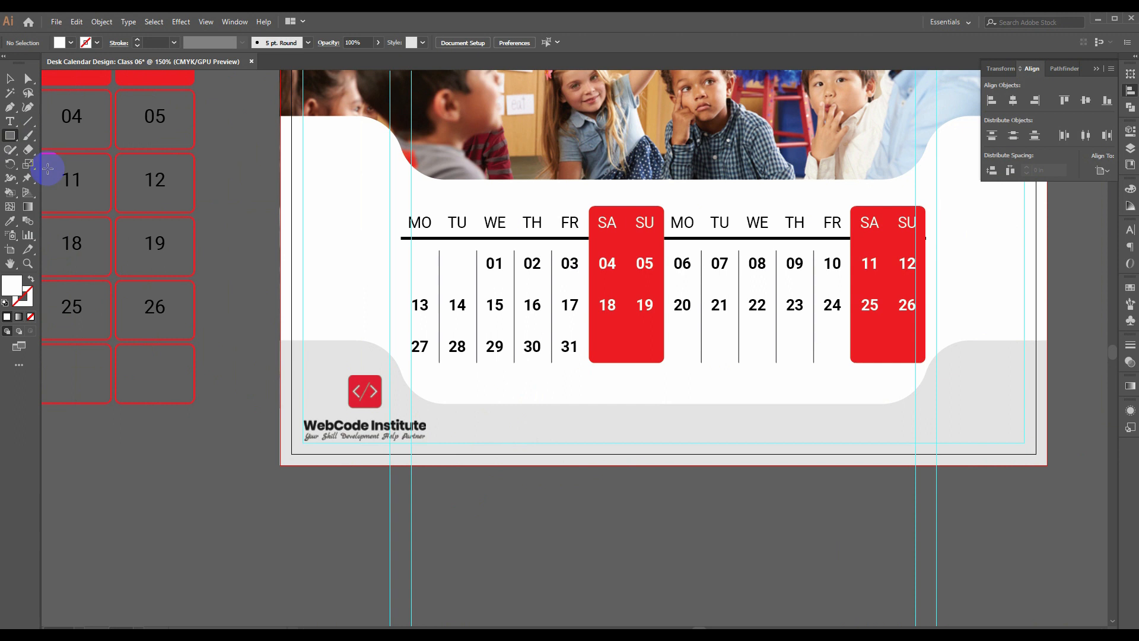
pyautogui.click(394, 634)
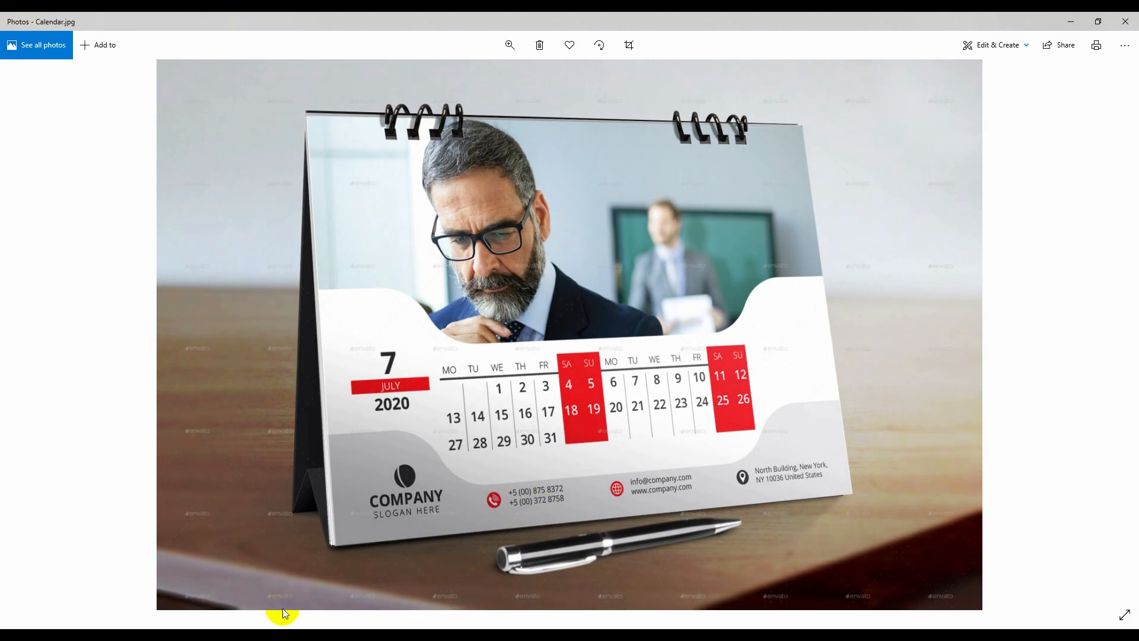
pyautogui.click(383, 623)
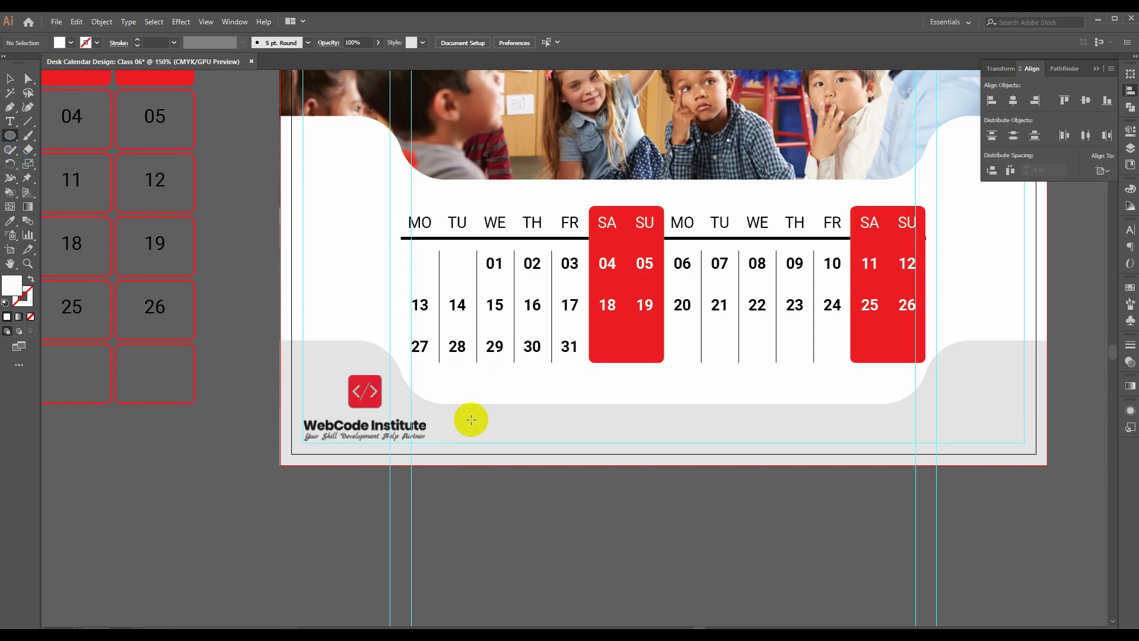
pyautogui.moveTo(469, 411); pyautogui.dragTo(497, 436)
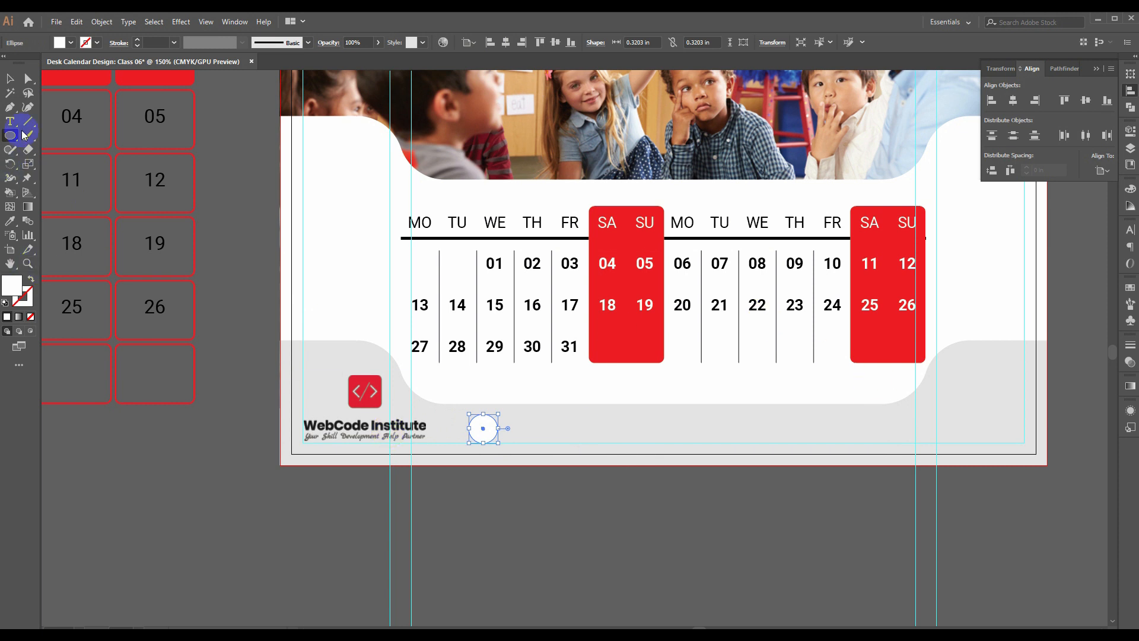
# - Fill the new circle with the red sampled from the weekend highlight using the Eyedropper, and deselect it
pyautogui.click(12, 222)
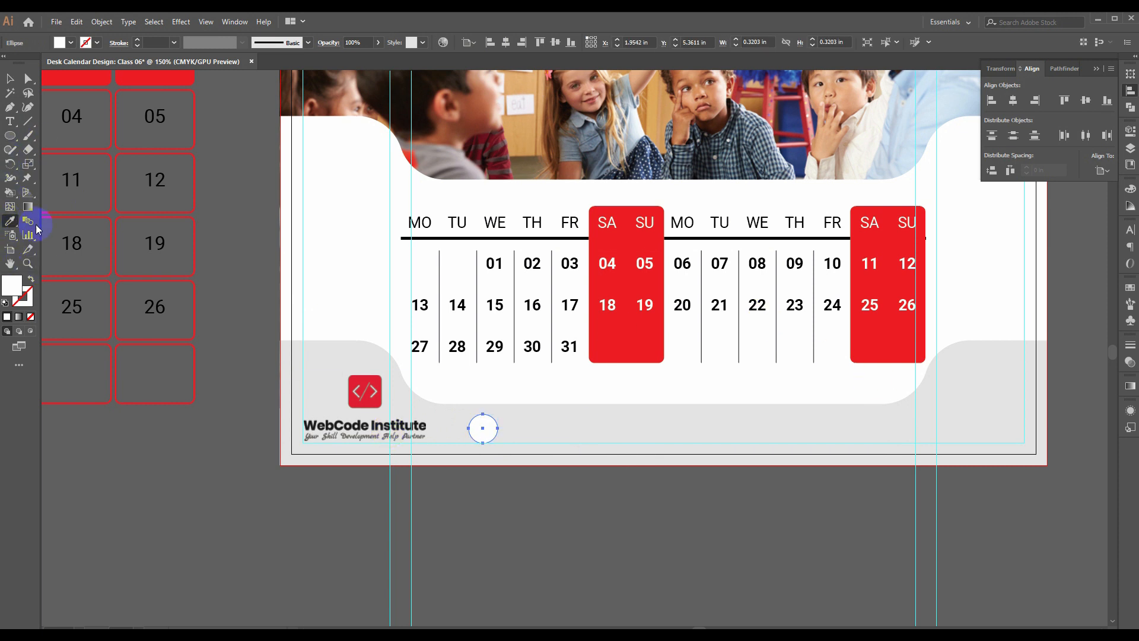
pyautogui.click(640, 270)
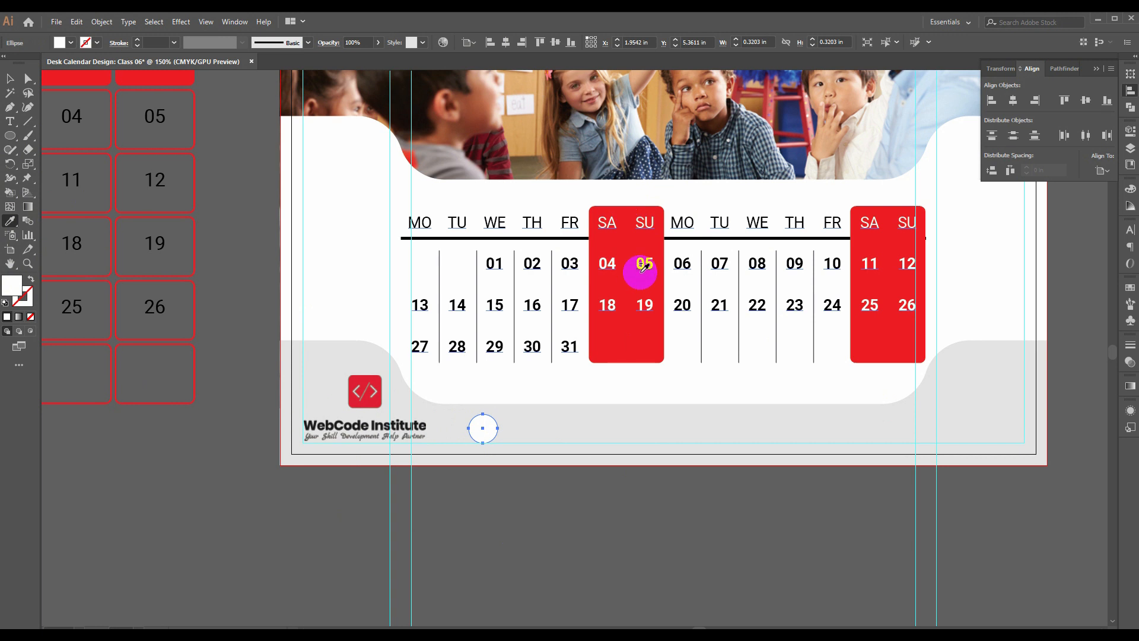
pyautogui.click(644, 350)
pyautogui.click(637, 350)
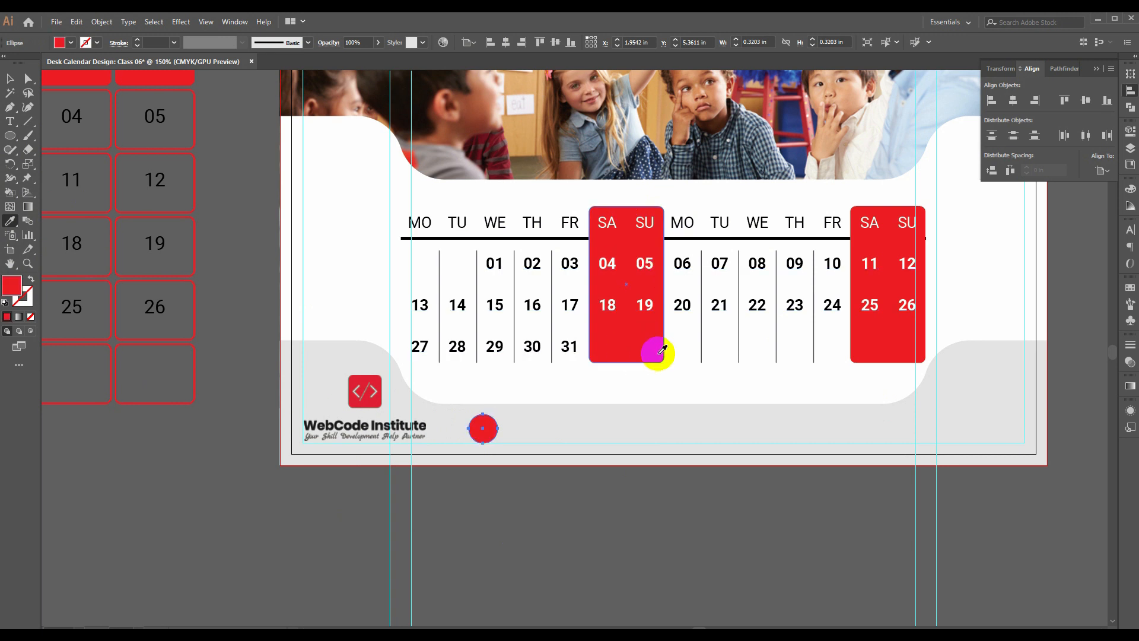
pyautogui.click(10, 79)
pyautogui.moveTo(623, 542); pyautogui.dragTo(593, 548)
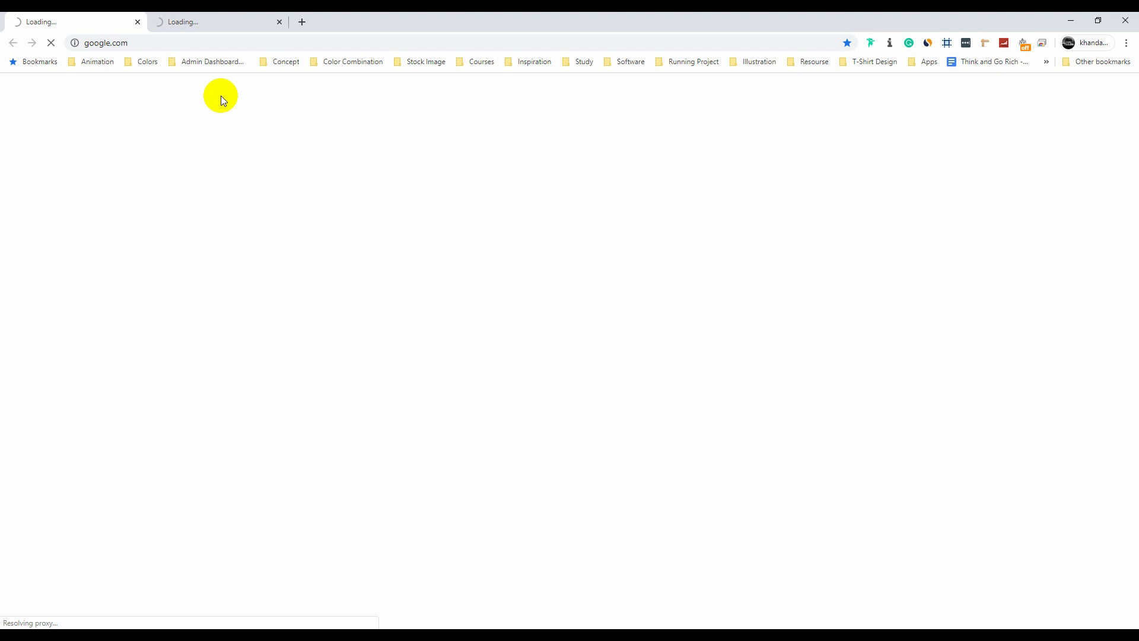
# - Switch to the web browser and open the Font Awesome cheatsheet at fontawesome.io/cheatsheet/
pyautogui.click(258, 45)
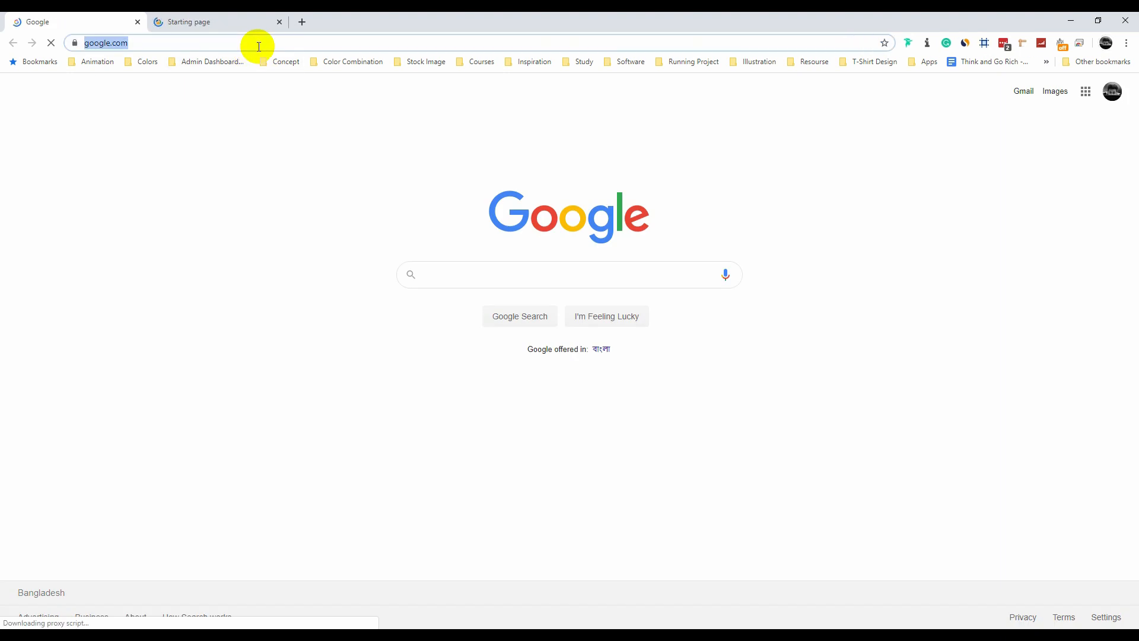
pyautogui.write('f')
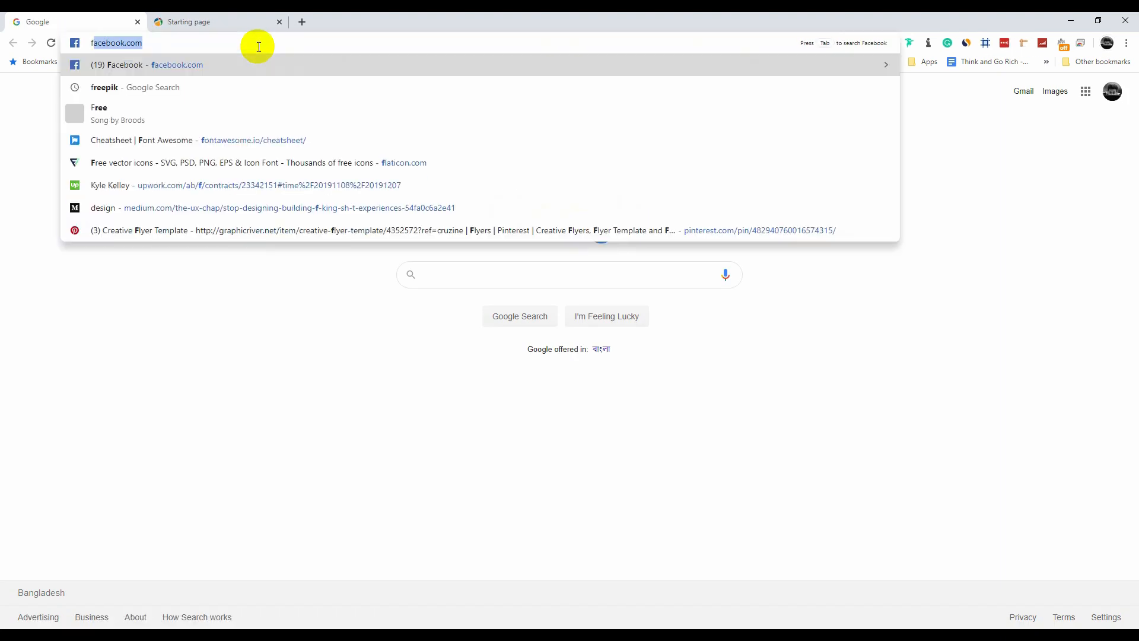
pyautogui.write('on')
pyautogui.press('Return')
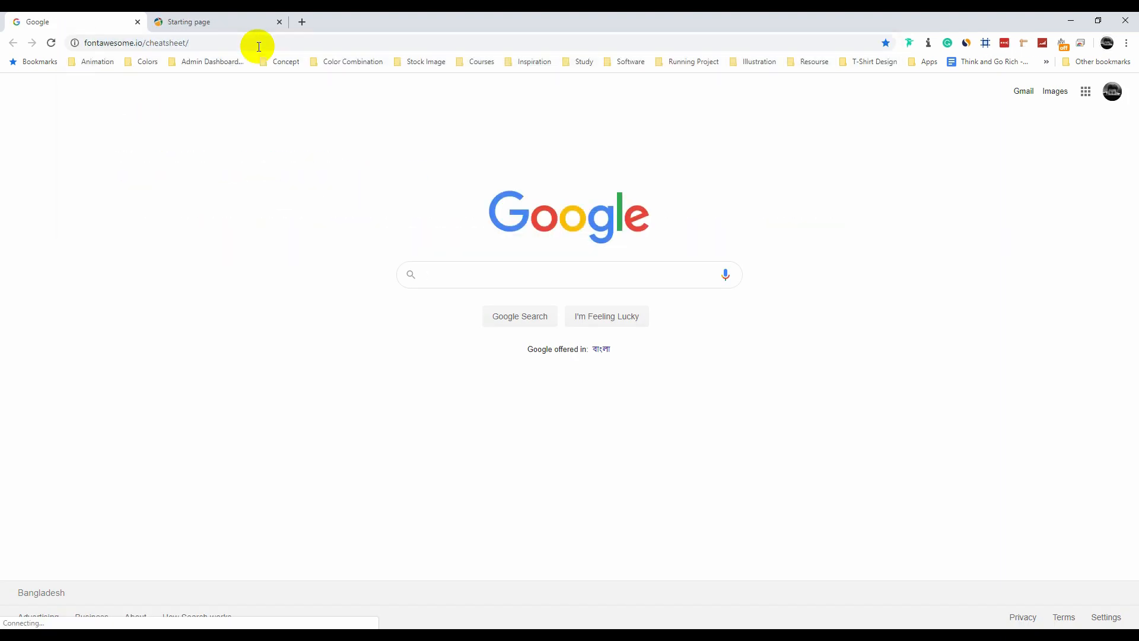
# - Open flaticon.com in the second browser tab
pyautogui.click(255, 18)
pyautogui.click(247, 43)
pyautogui.write('flaticon.com')
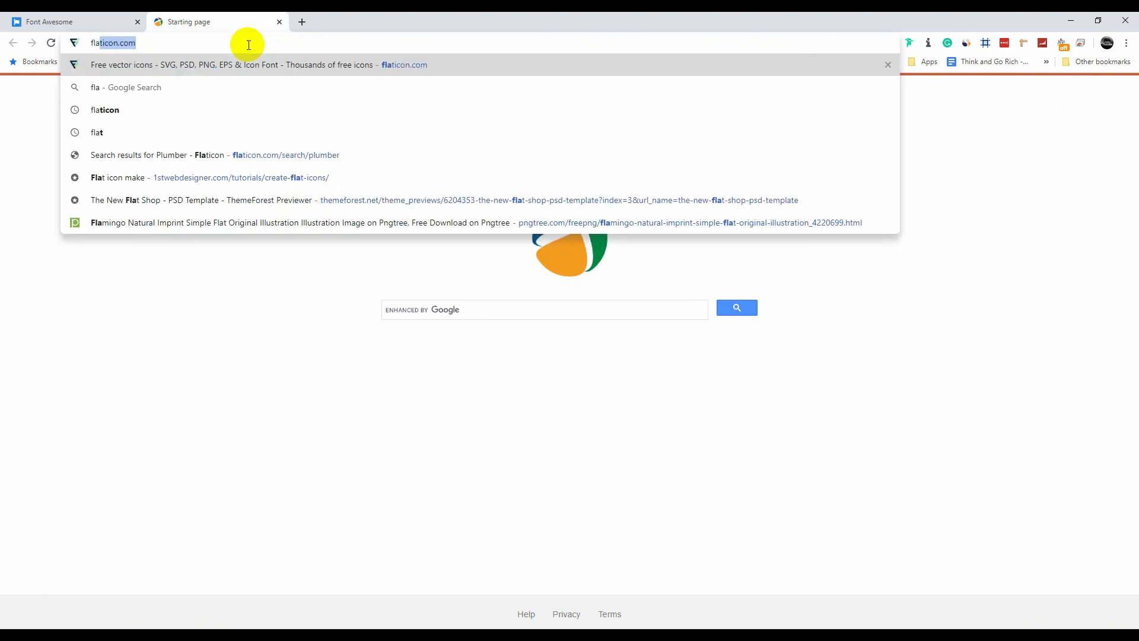
pyautogui.press('Return')
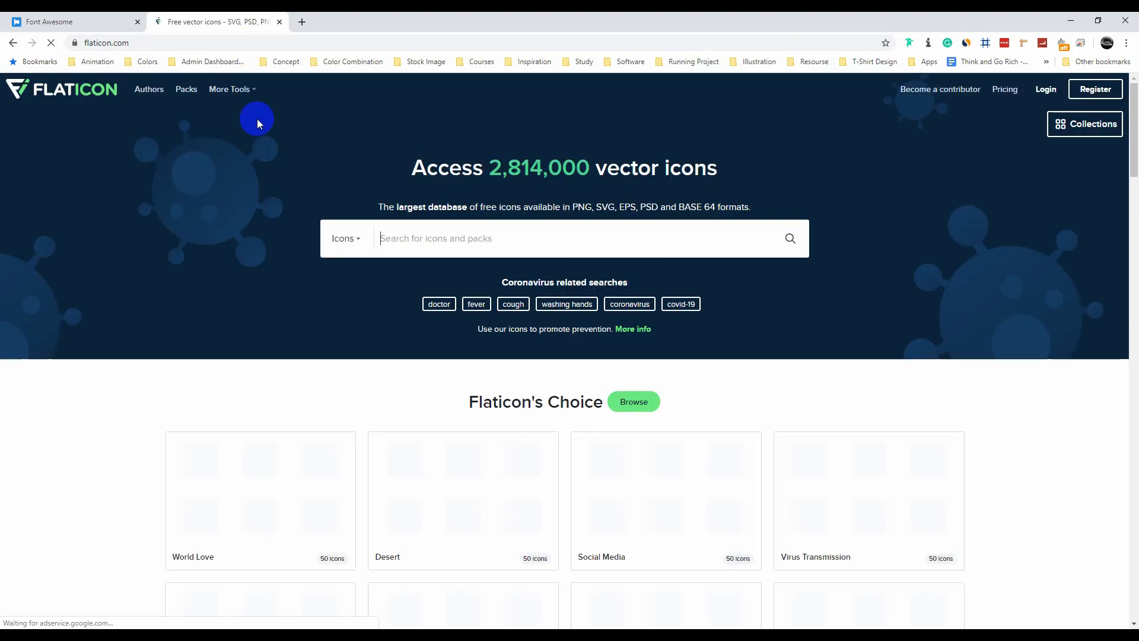
# - Look over the Font Awesome cheatsheet and Flaticon's icon search page as possible icon sources
pyautogui.click(65, 22)
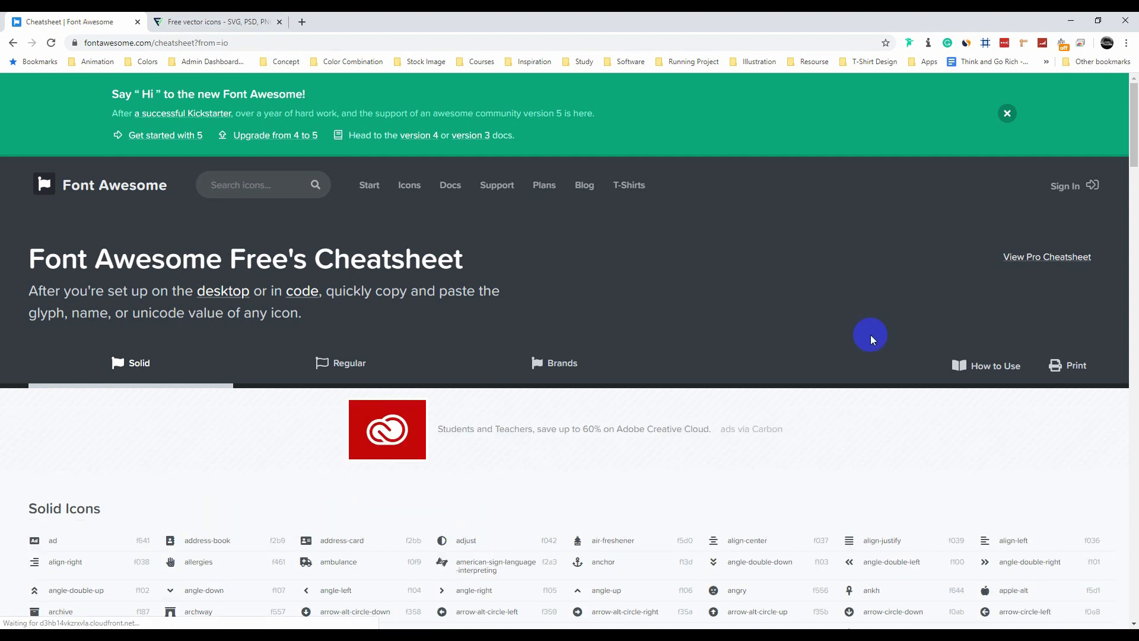
pyautogui.click(216, 21)
pyautogui.click(408, 244)
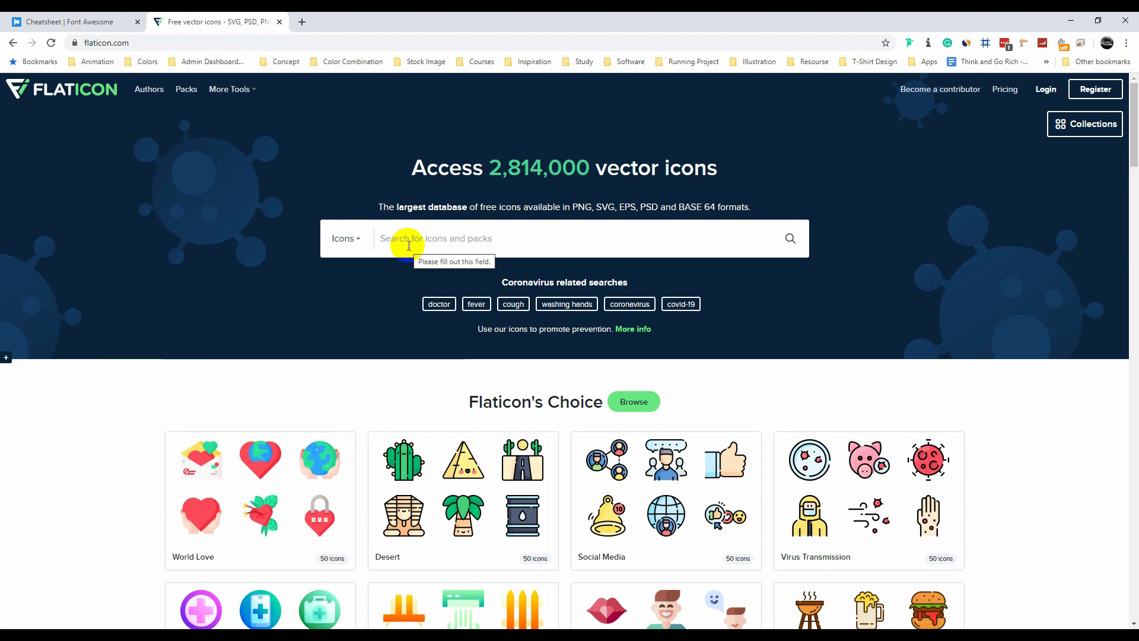
# - Search the Font Awesome cheatsheet for "phone" and step through the matches to the solid phone icon
pyautogui.click(71, 20)
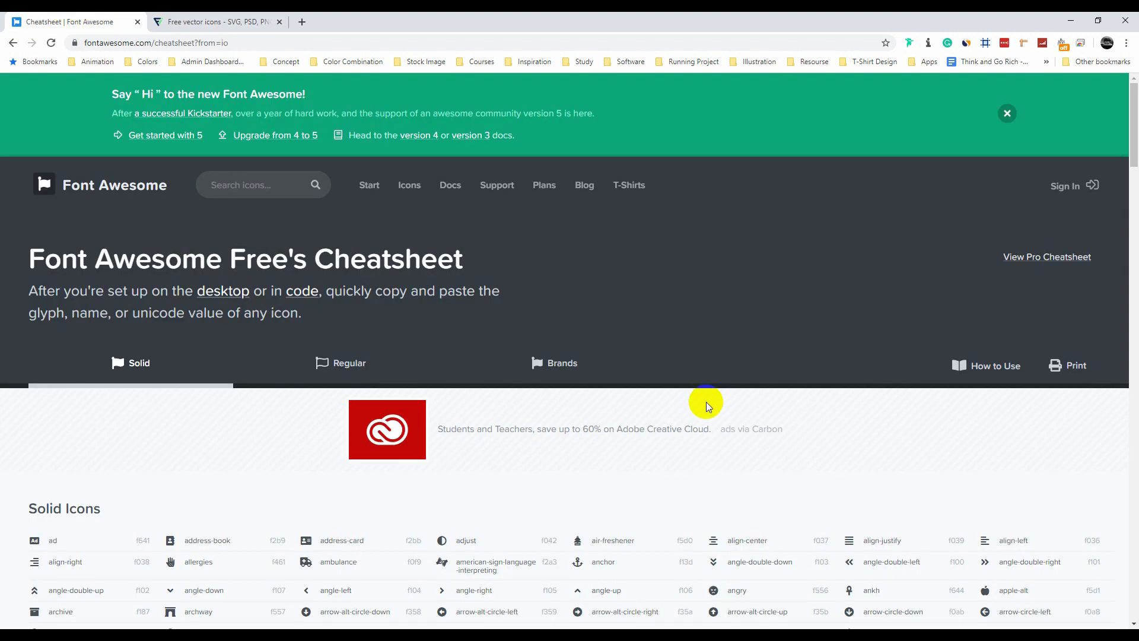
pyautogui.scroll(-1, 705, 401)
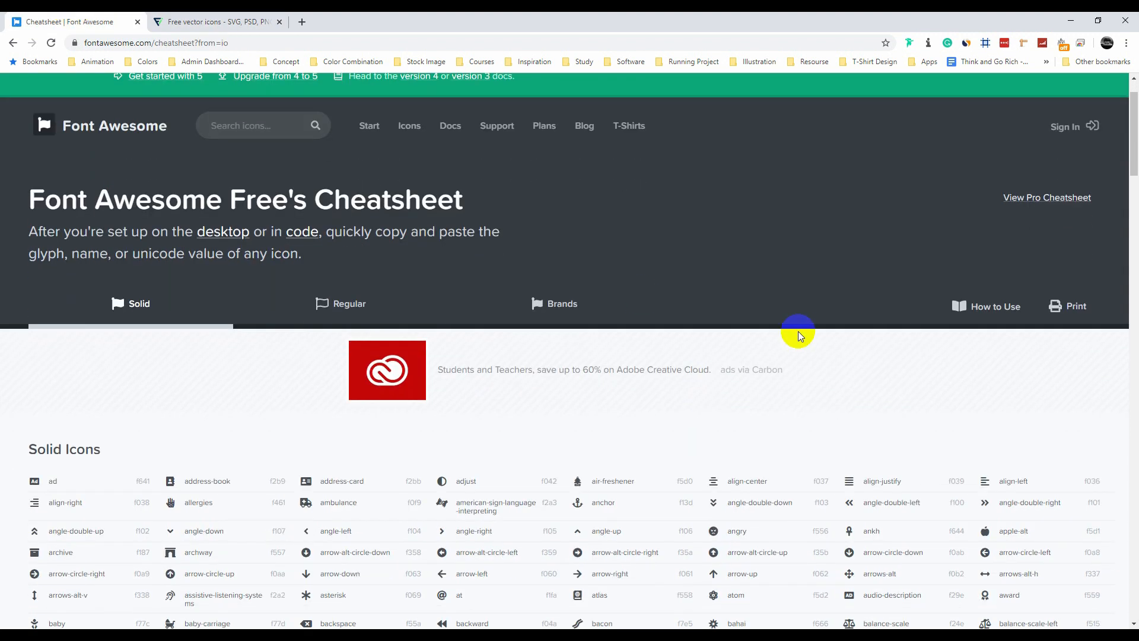
pyautogui.hotkey('ctrl', 'f')
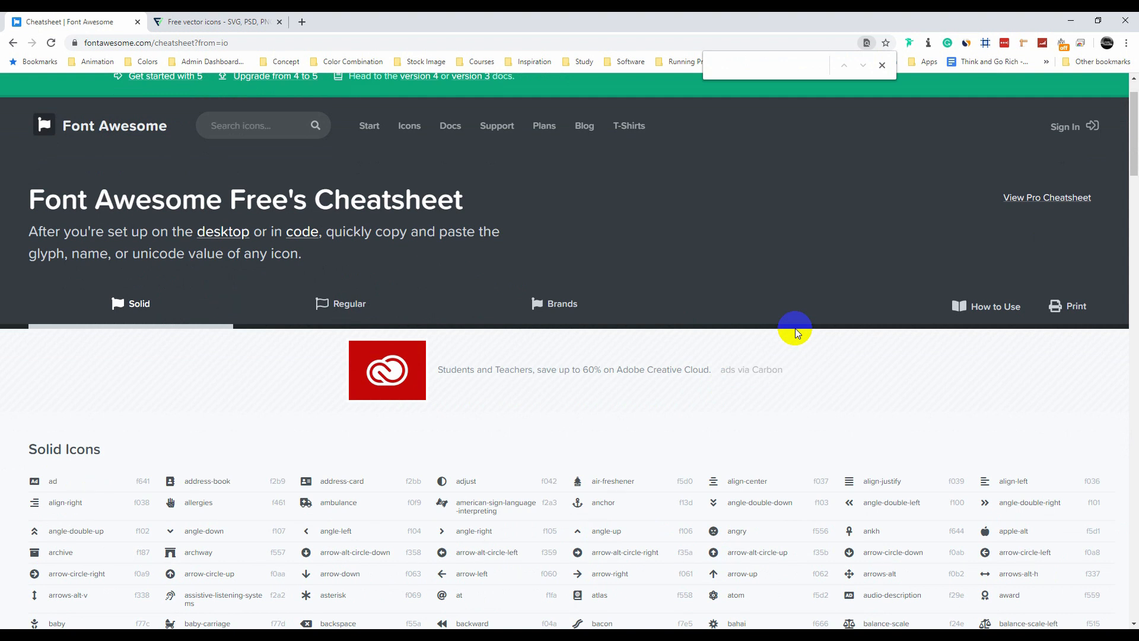
pyautogui.write('ho')
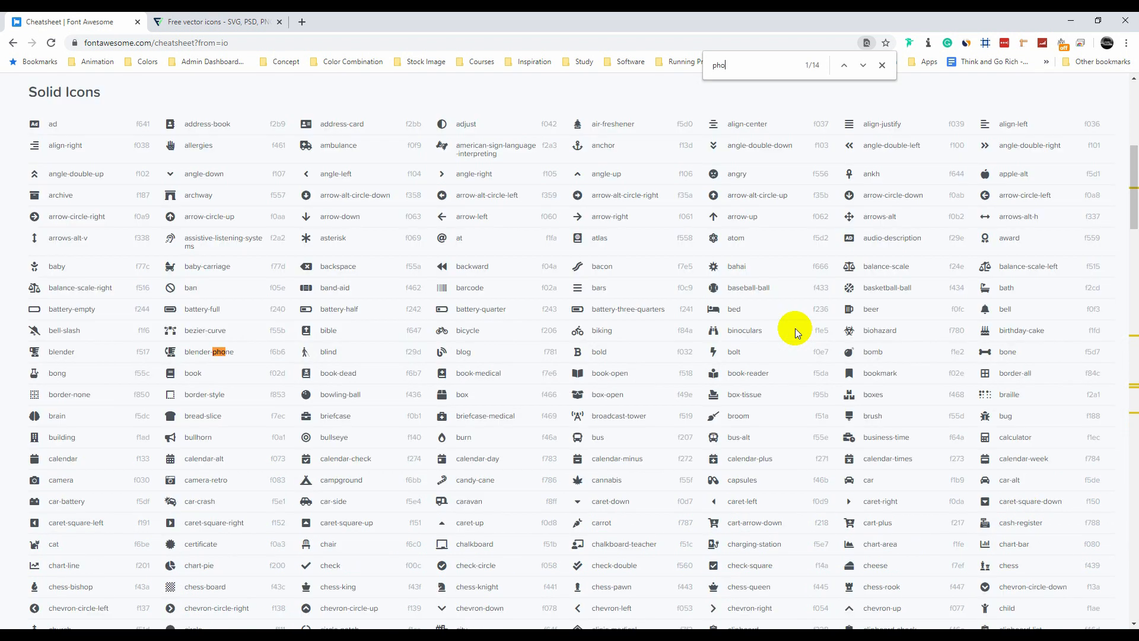
pyautogui.write('ne')
pyautogui.press('Return')
pyautogui.press('Return')
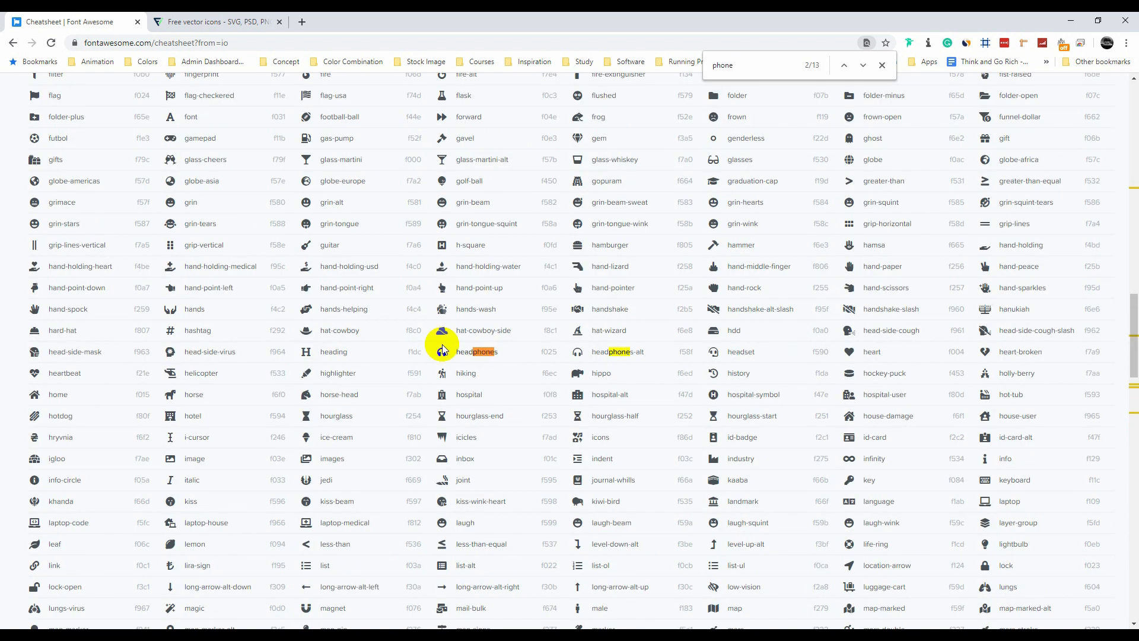
pyautogui.press('Return')
pyautogui.press('Return')
pyautogui.press('Return')
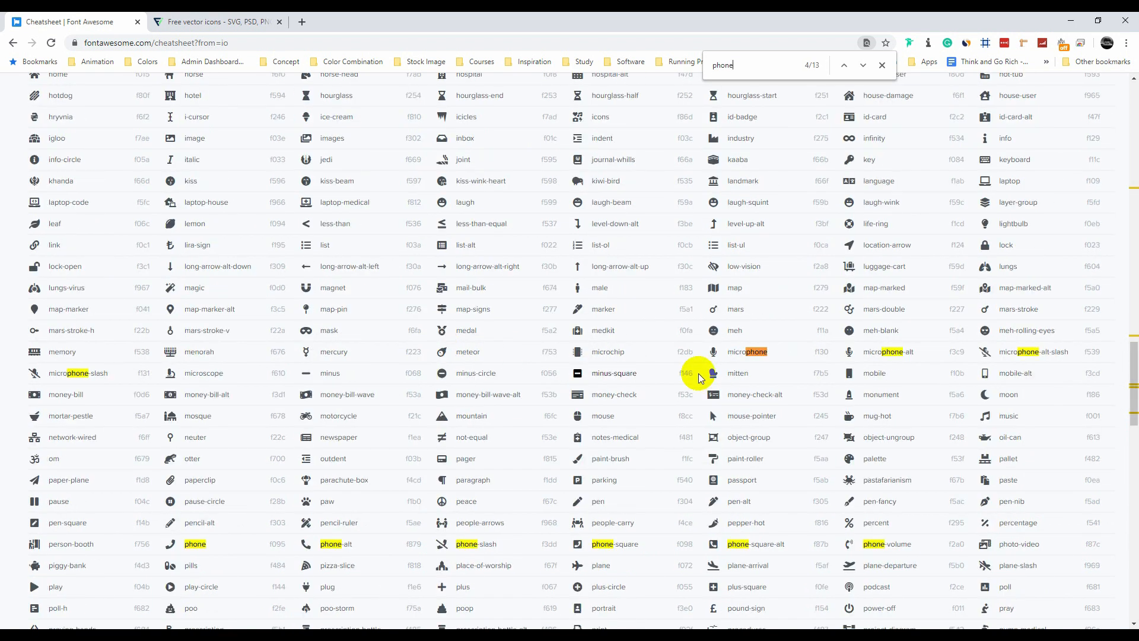
pyautogui.press('Return')
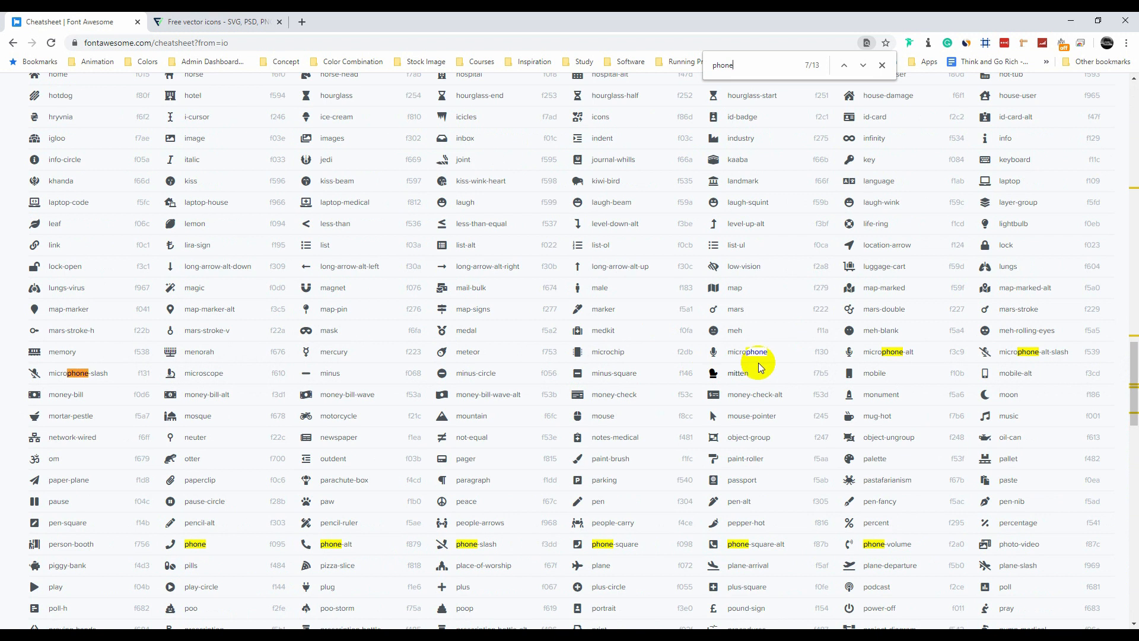
pyautogui.press('Return')
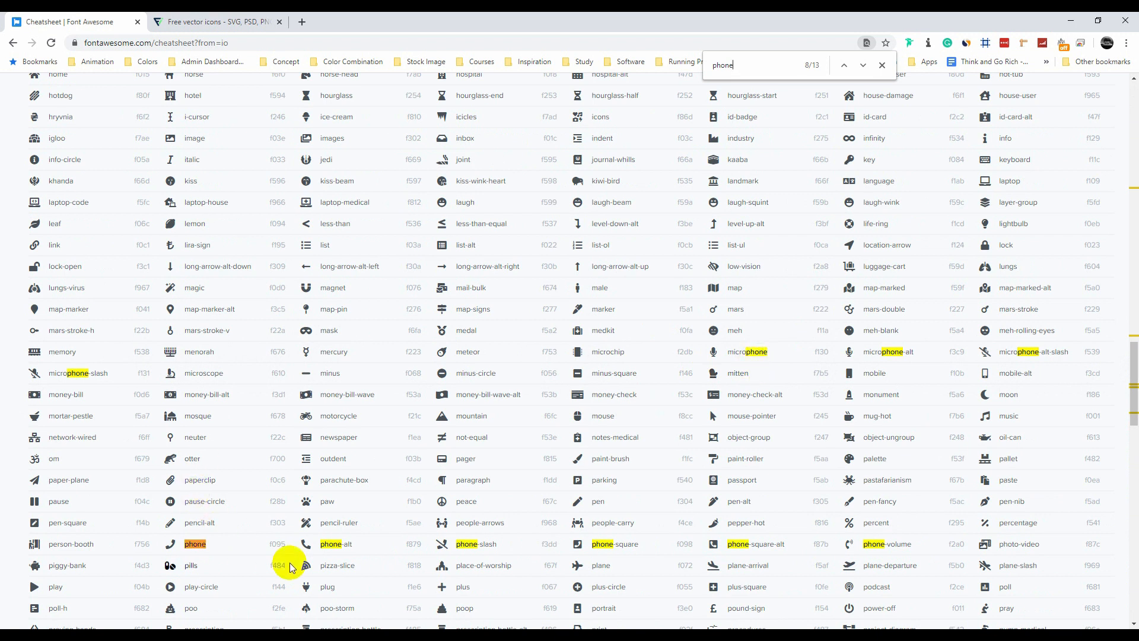
# - Copy the phone-alt icon from the cheatsheet into Illustrator as a text object and place it on the footer's red circle
pyautogui.press('Return')
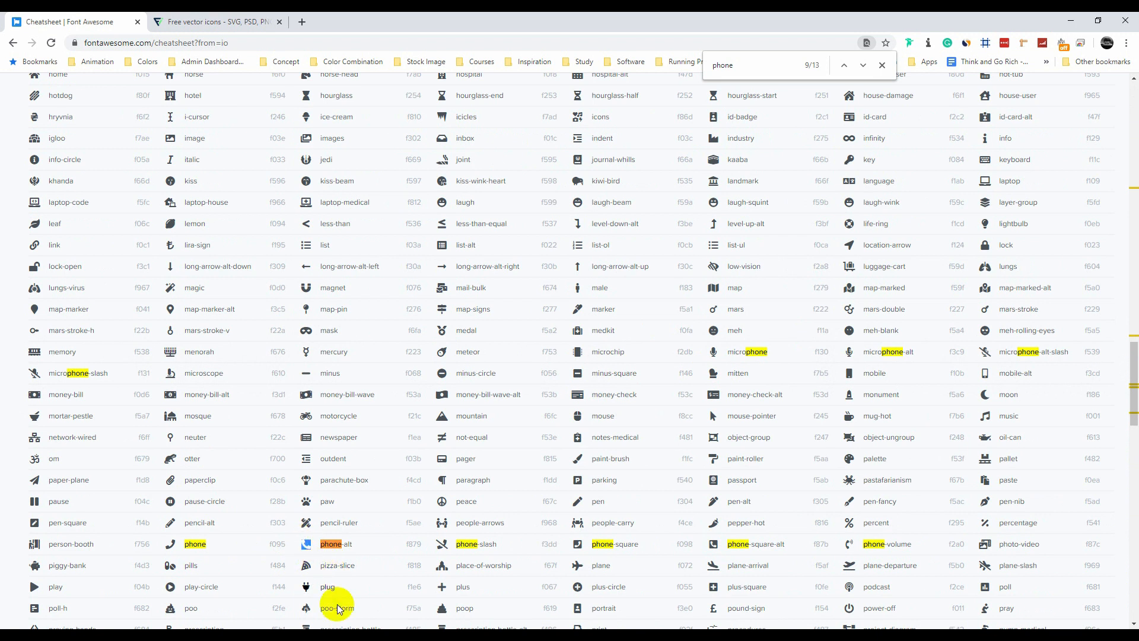
pyautogui.click(393, 635)
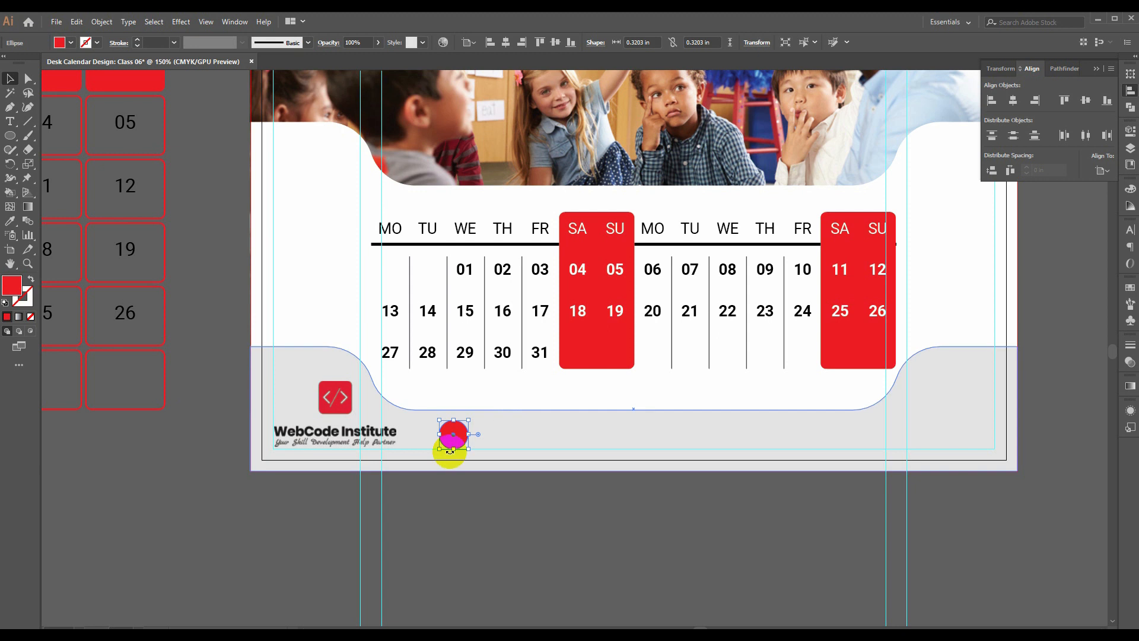
pyautogui.click(10, 121)
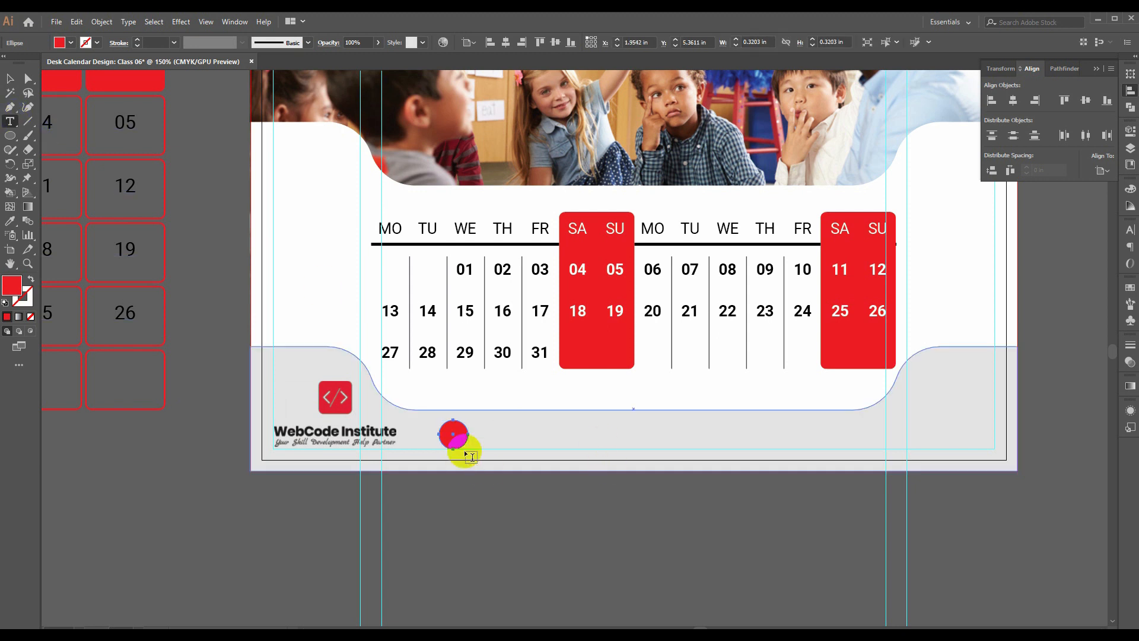
pyautogui.click(488, 443)
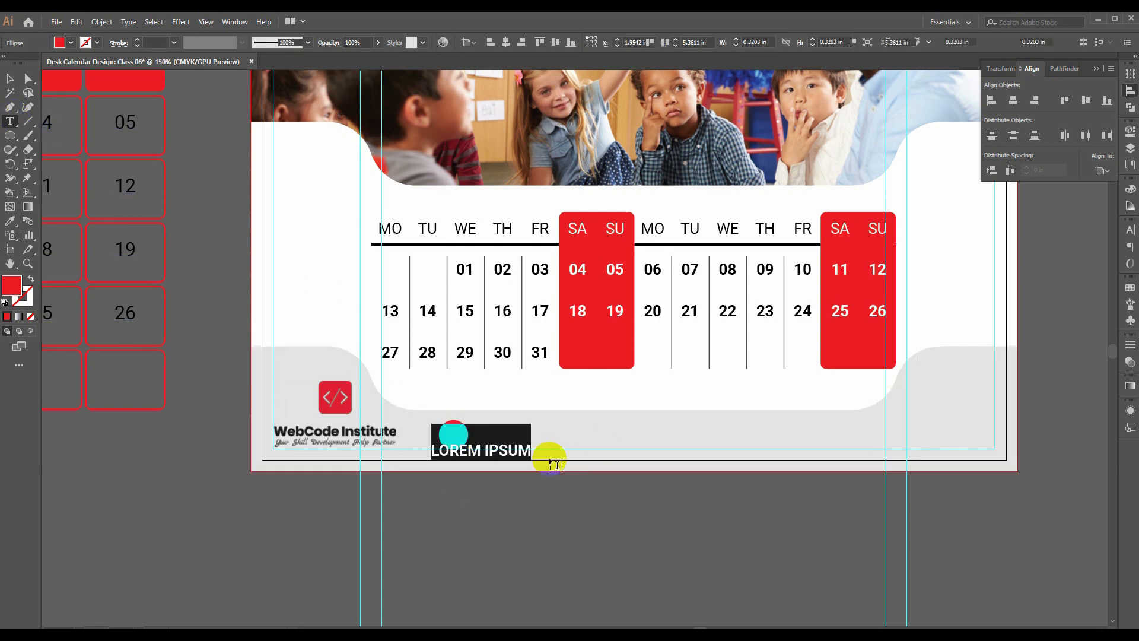
pyautogui.press('BackSpace')
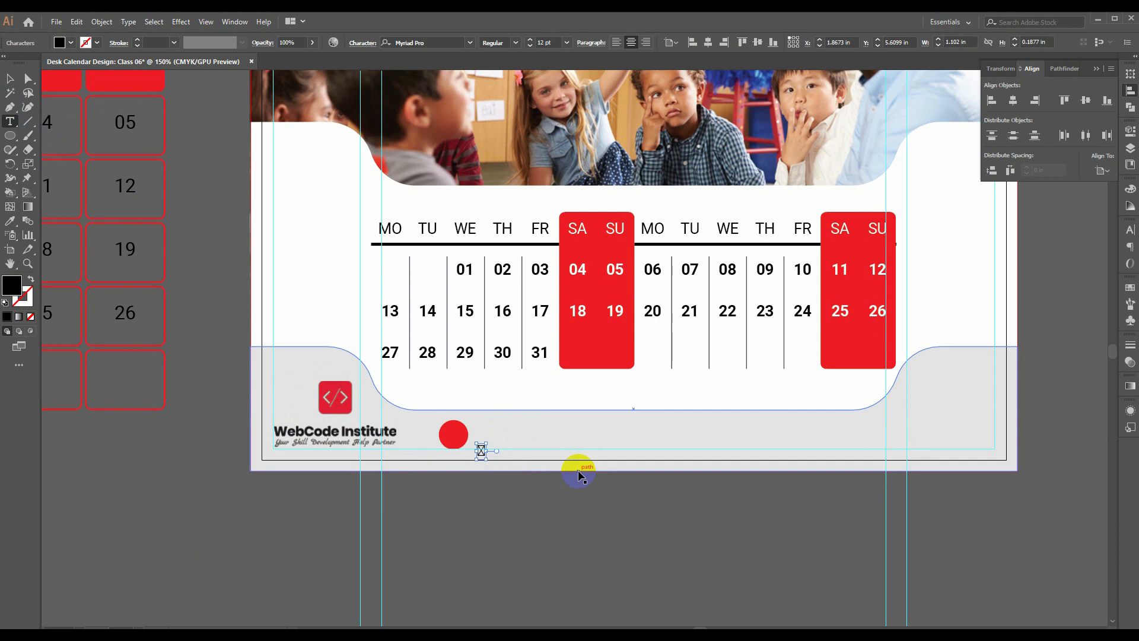
pyautogui.press('Escape')
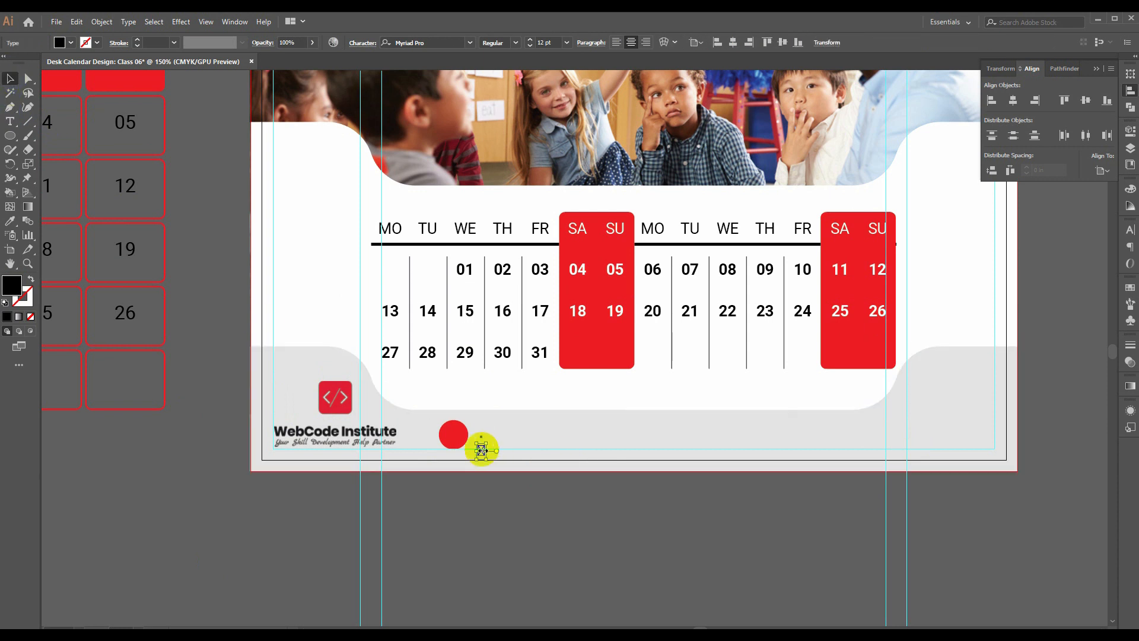
pyautogui.moveTo(480, 451); pyautogui.dragTo(453, 436)
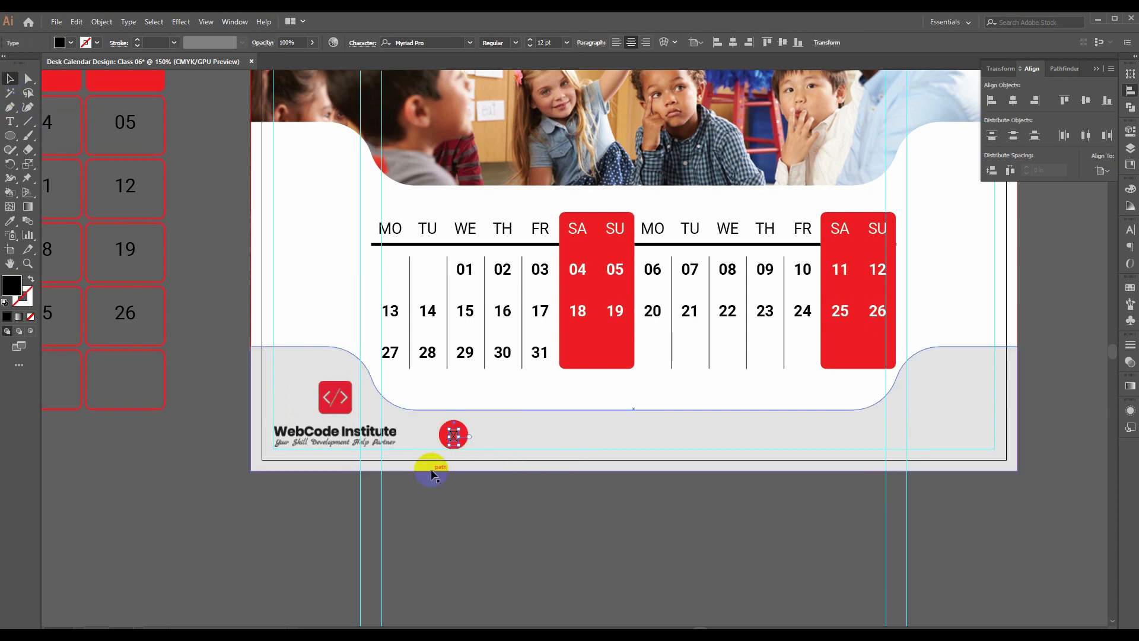
# - Set the pasted icon character's font to Font Awesome 5 Free Solid
pyautogui.click(1129, 232)
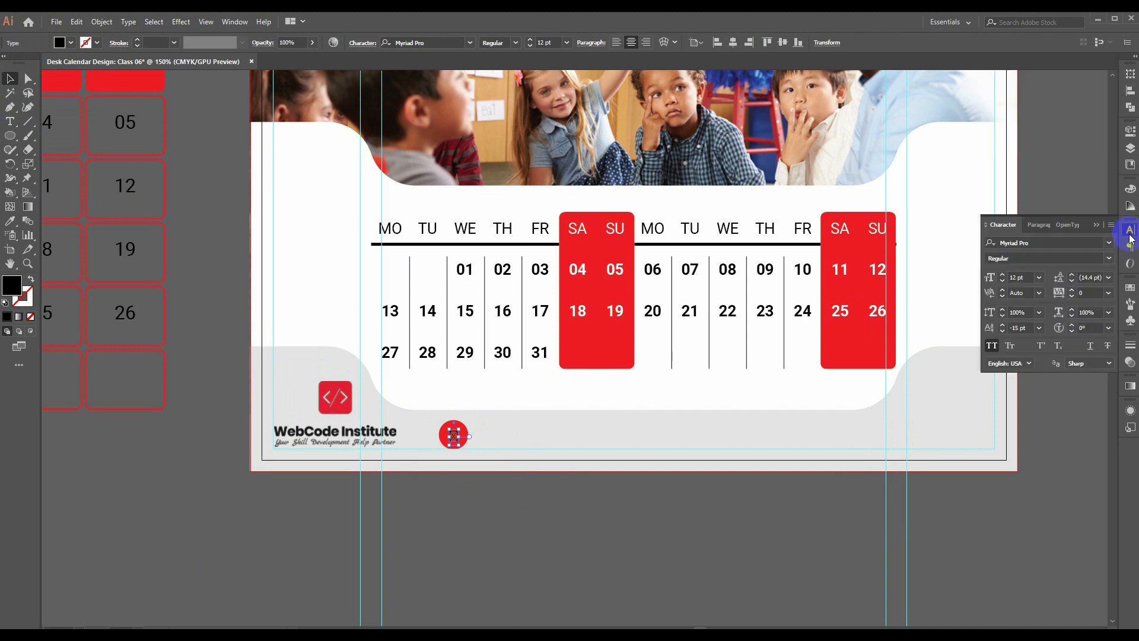
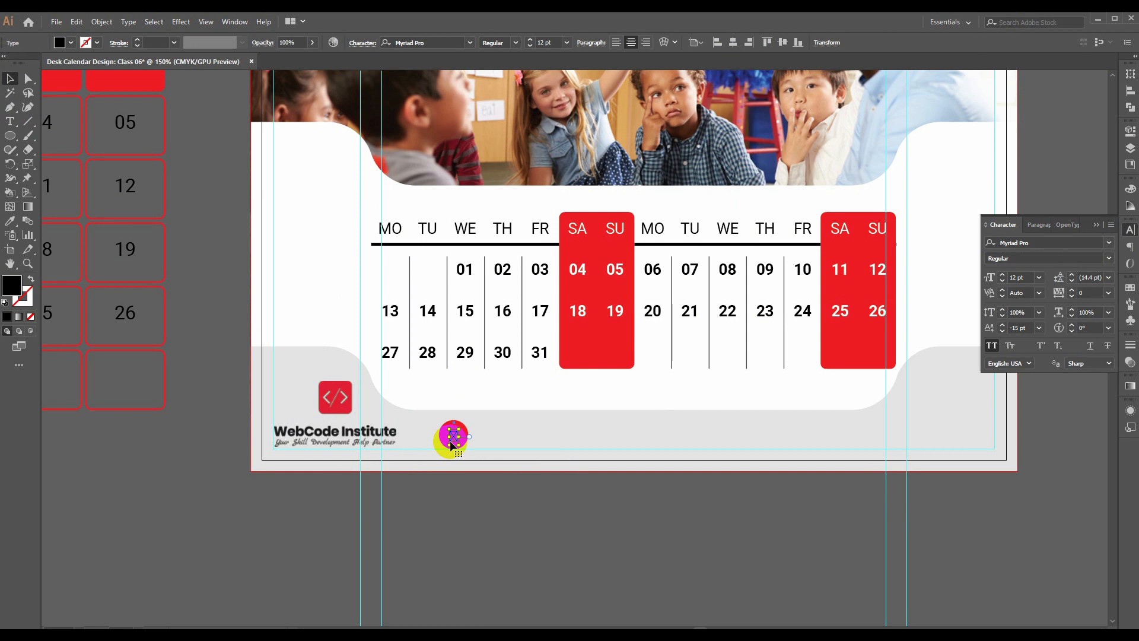
pyautogui.click(1045, 242)
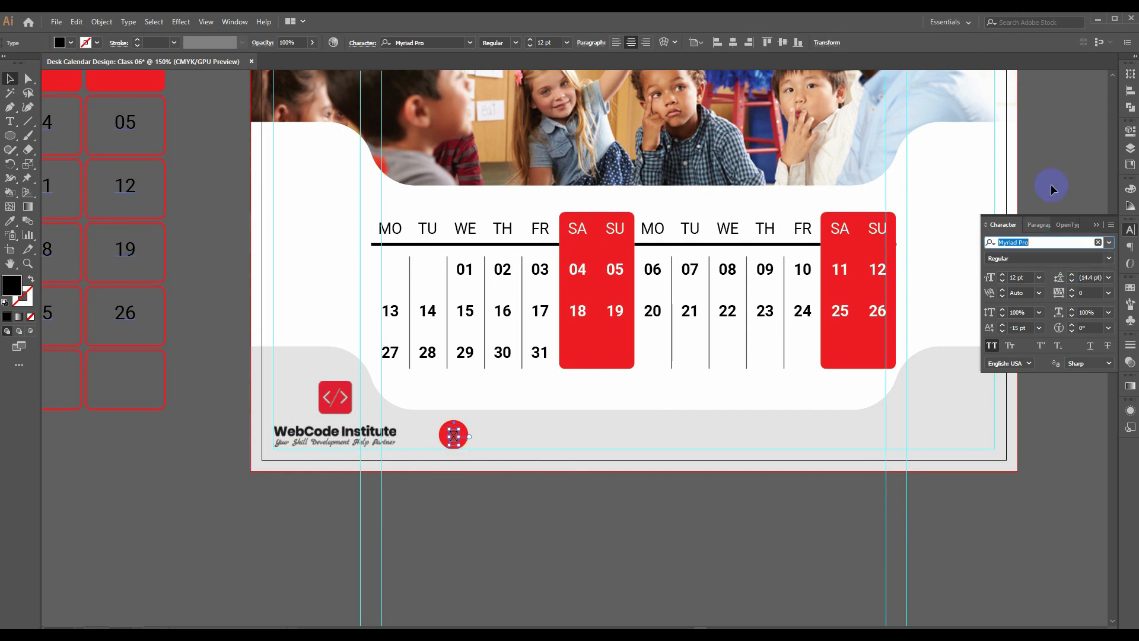
pyautogui.press('BackSpace')
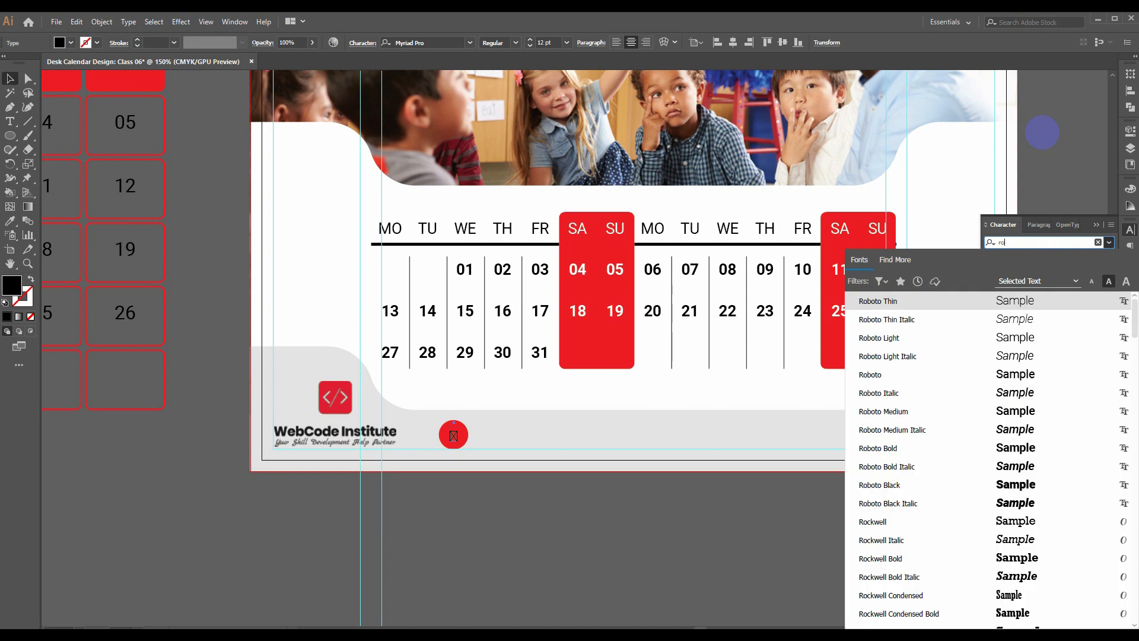
pyautogui.write('font')
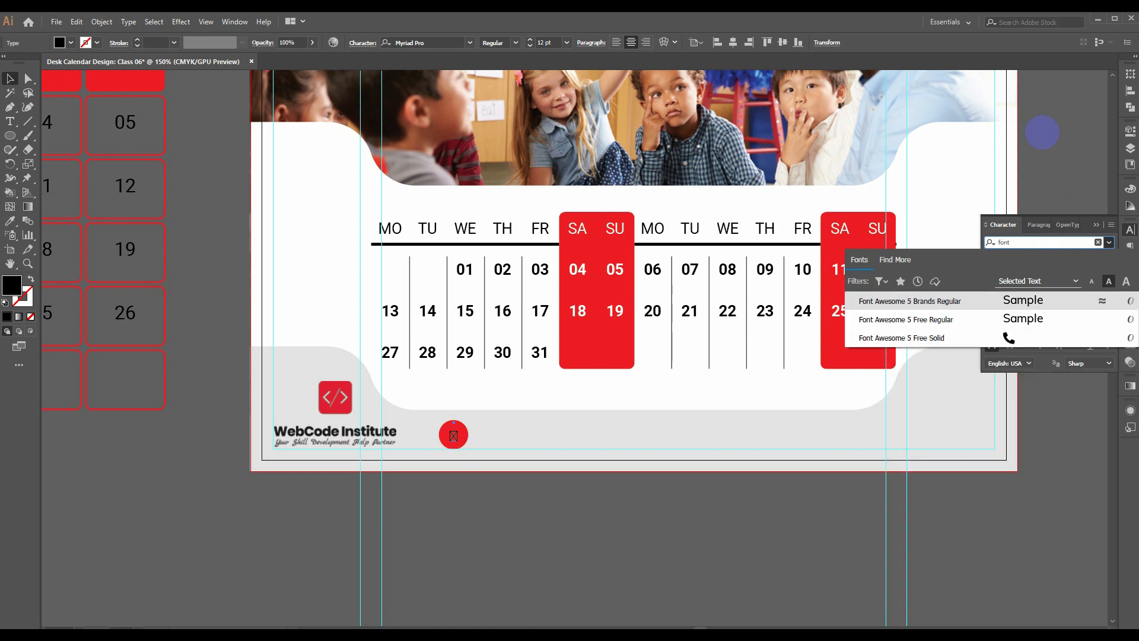
pyautogui.press('Down')
pyautogui.press('Down')
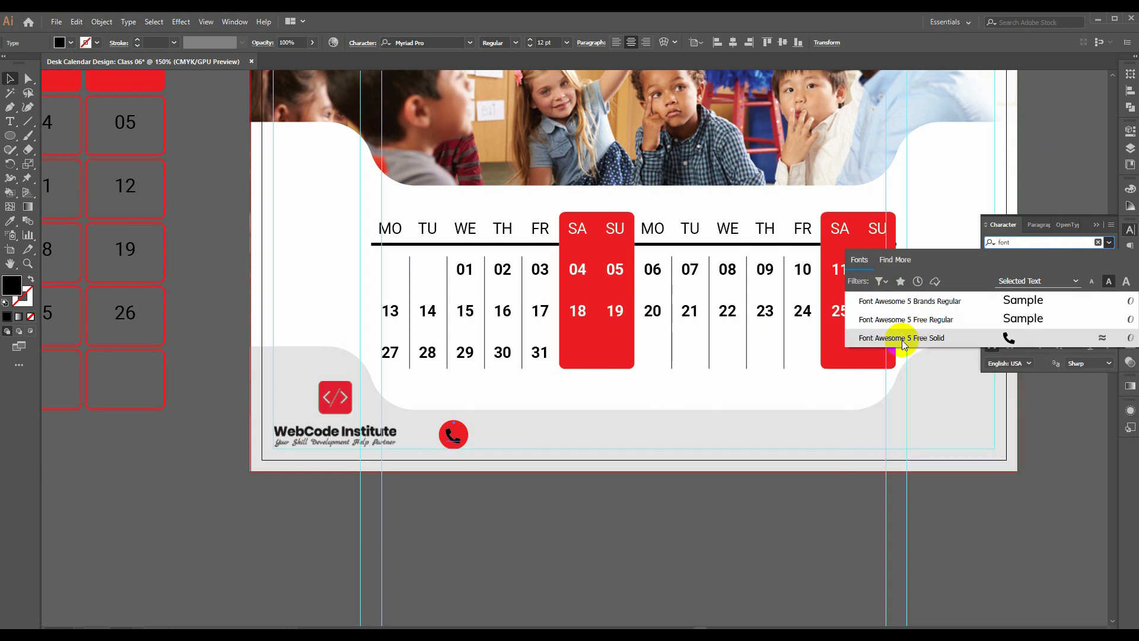
pyautogui.click(1005, 338)
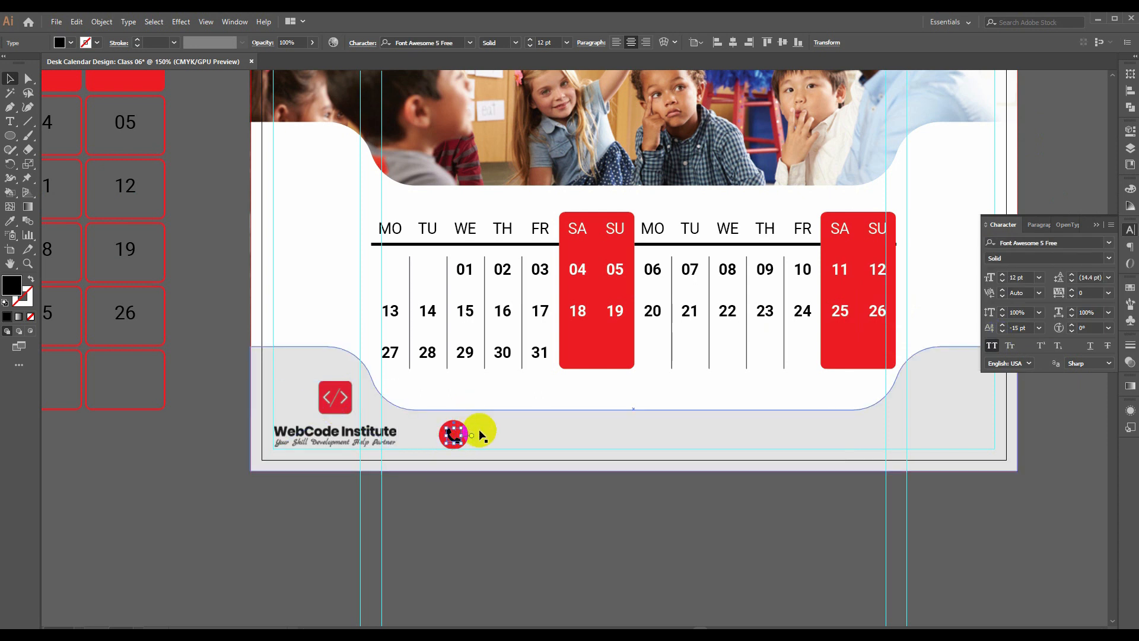
# - Group the phone icon with the red circle behind it
pyautogui.moveTo(471, 482); pyautogui.dragTo(618, 539)
pyautogui.click(449, 385)
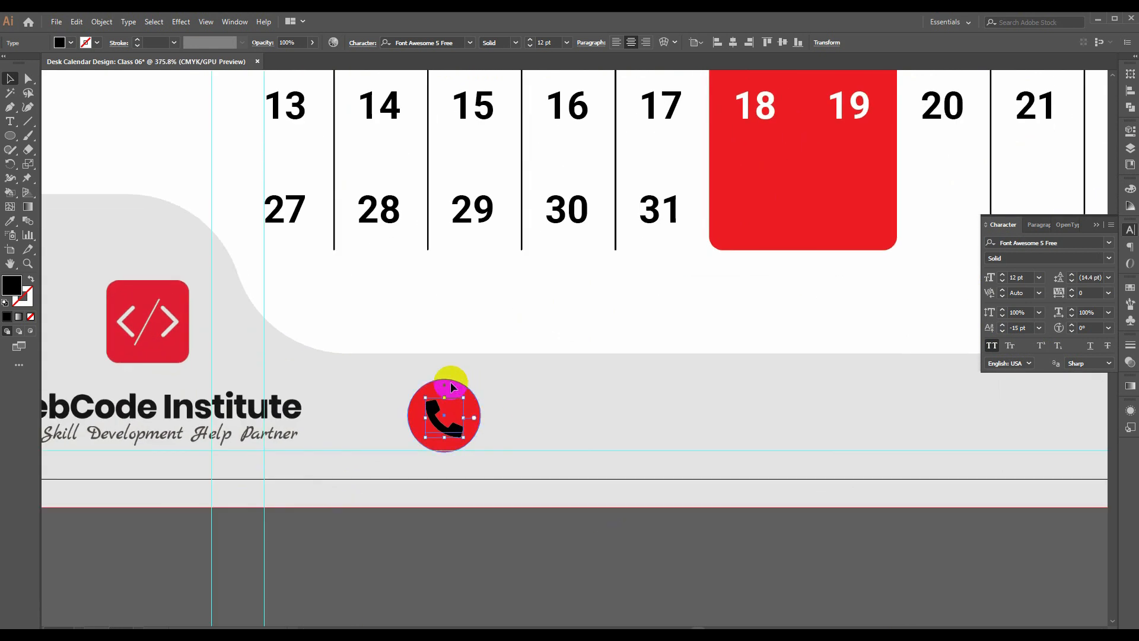
pyautogui.keyDown('shift'); pyautogui.click(458, 382); pyautogui.keyUp('shift')
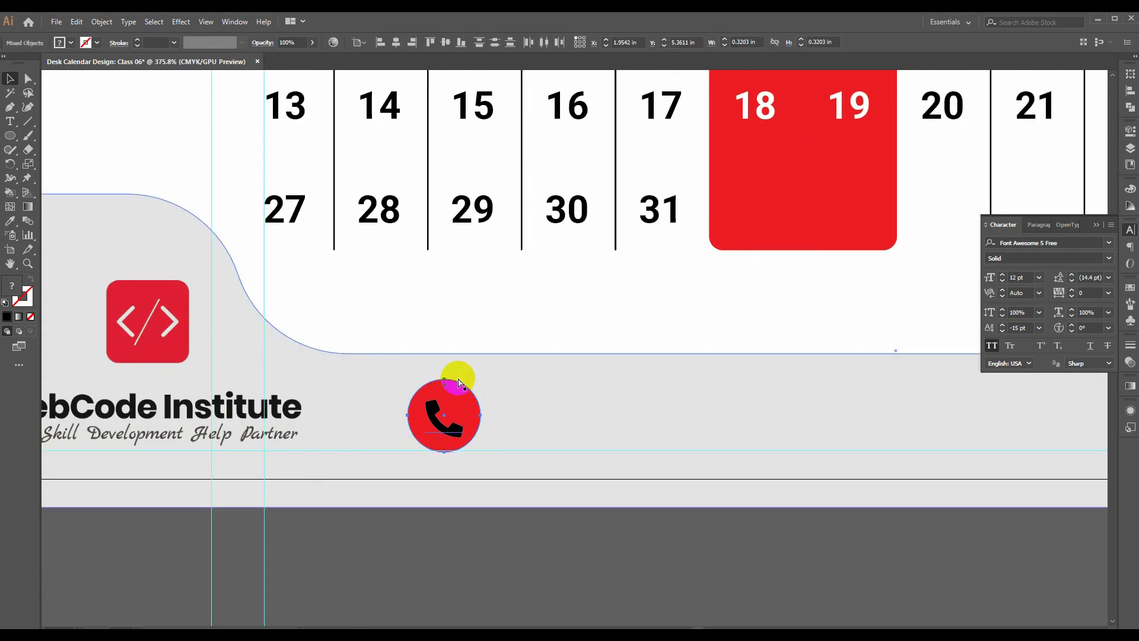
pyautogui.hotkey('ctrl', 'g')
pyautogui.hotkey('ctrl', '-')
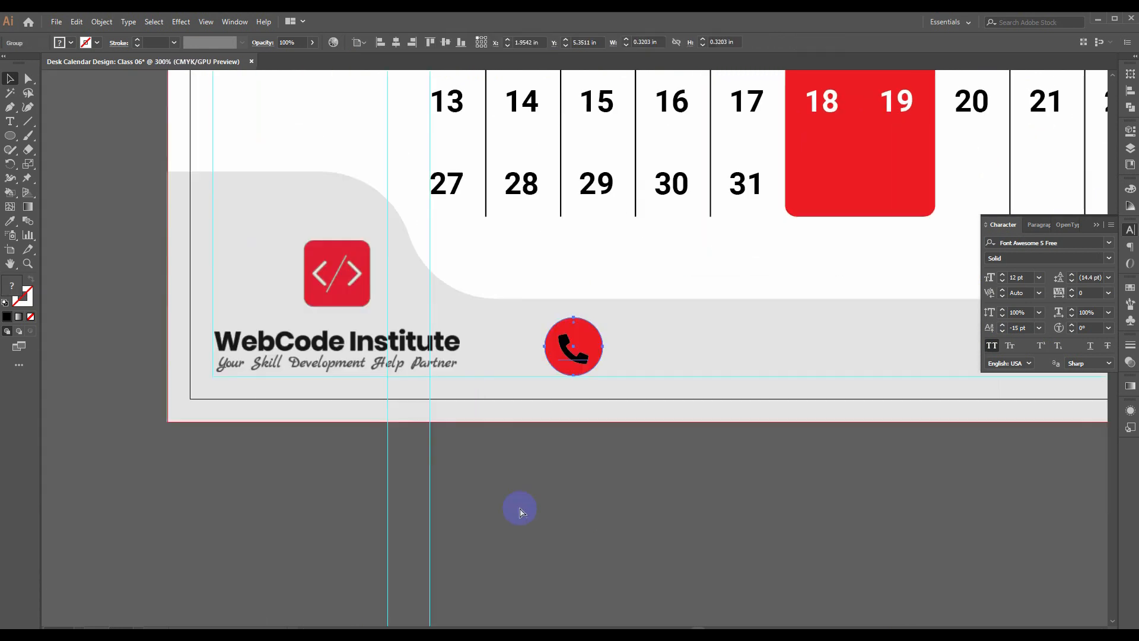
# - Add a left-aligned text line beside the phone icon and enter the first contact phone number
pyautogui.moveTo(442, 477); pyautogui.dragTo(359, 525)
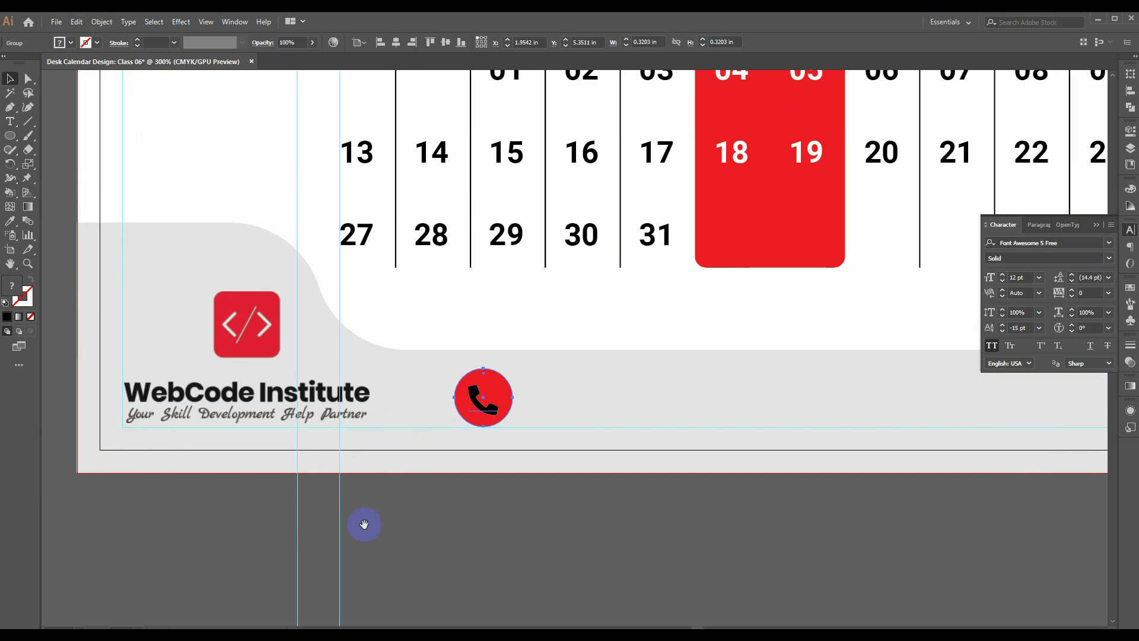
pyautogui.click(10, 121)
pyautogui.click(558, 380)
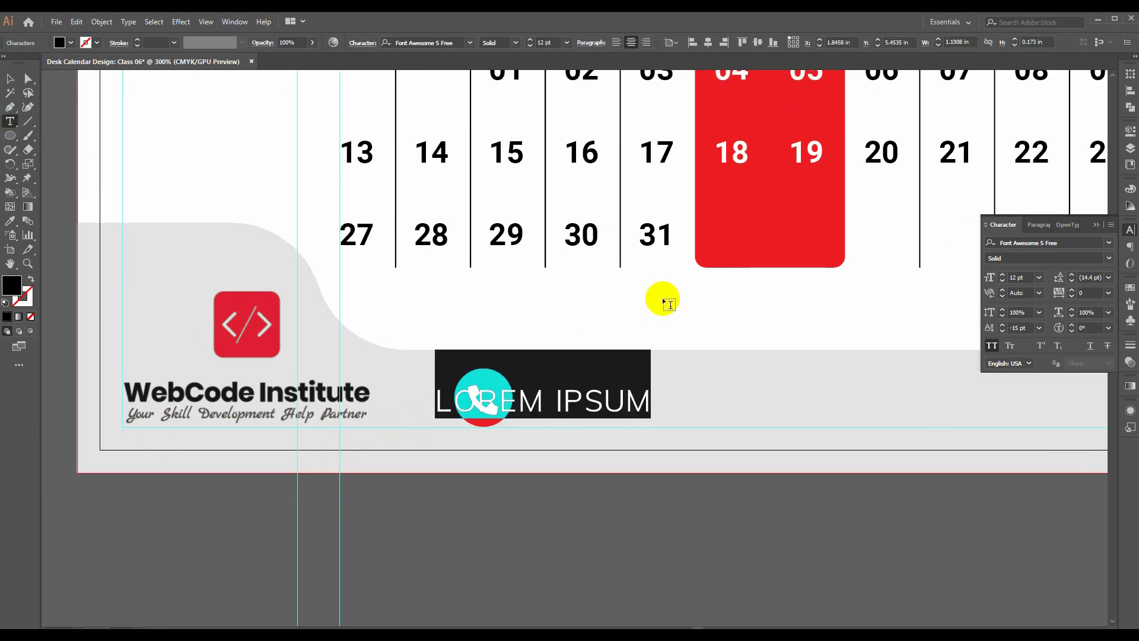
pyautogui.click(1037, 226)
pyautogui.click(992, 243)
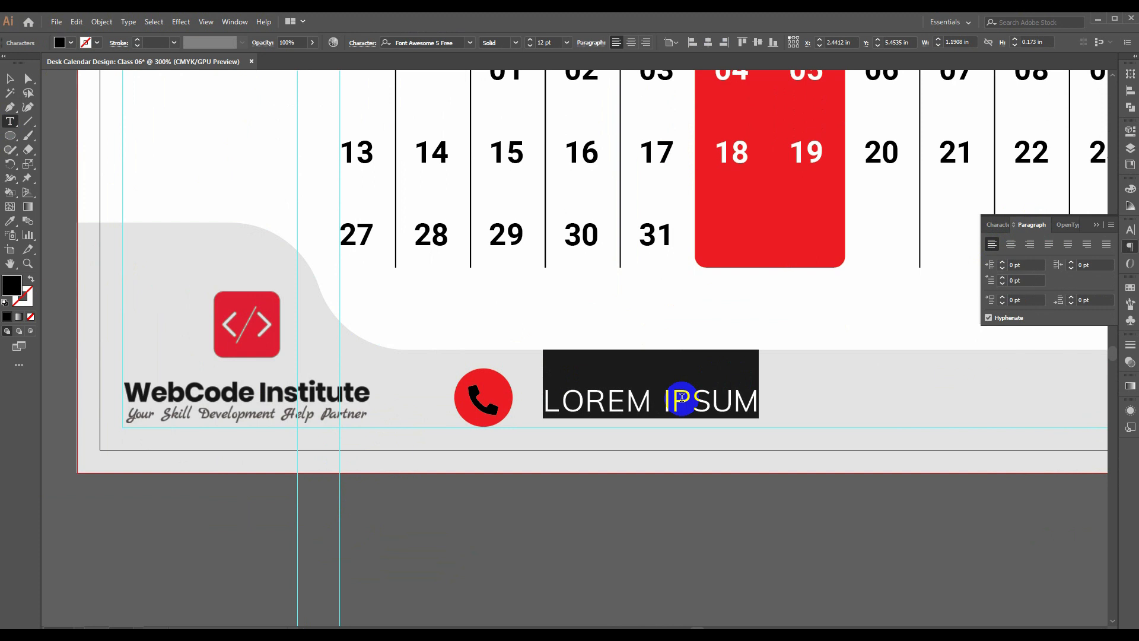
pyautogui.write('+88')
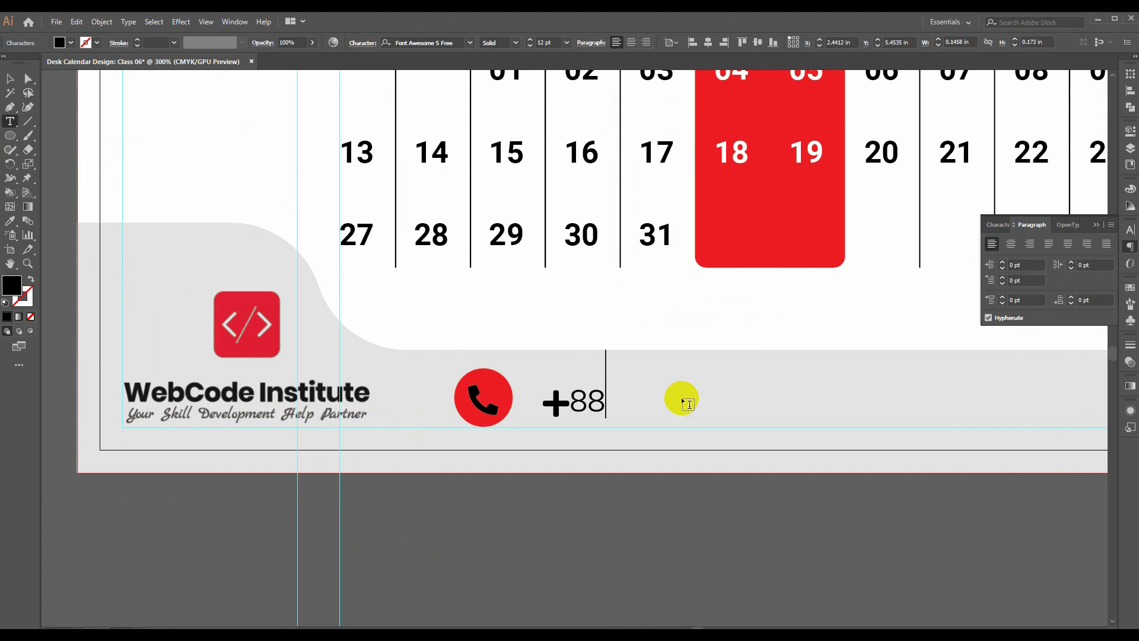
pyautogui.write('0 1234 567 890')
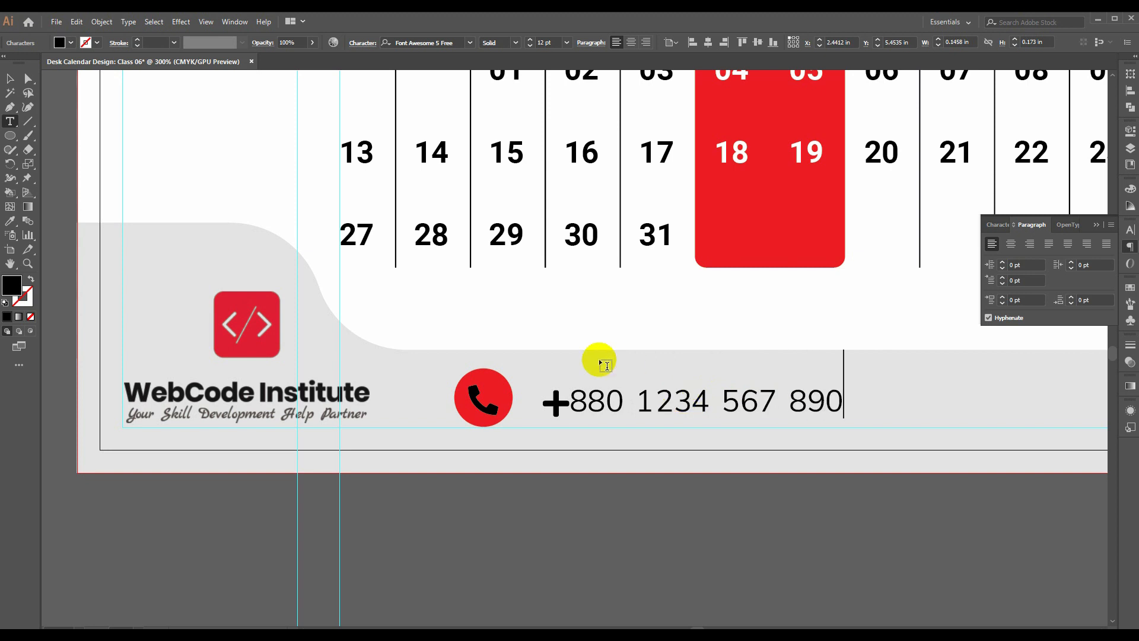
# - Enter a second contact phone number on a new line below the first in the same text object
pyautogui.press('Home')
pyautogui.write('+')
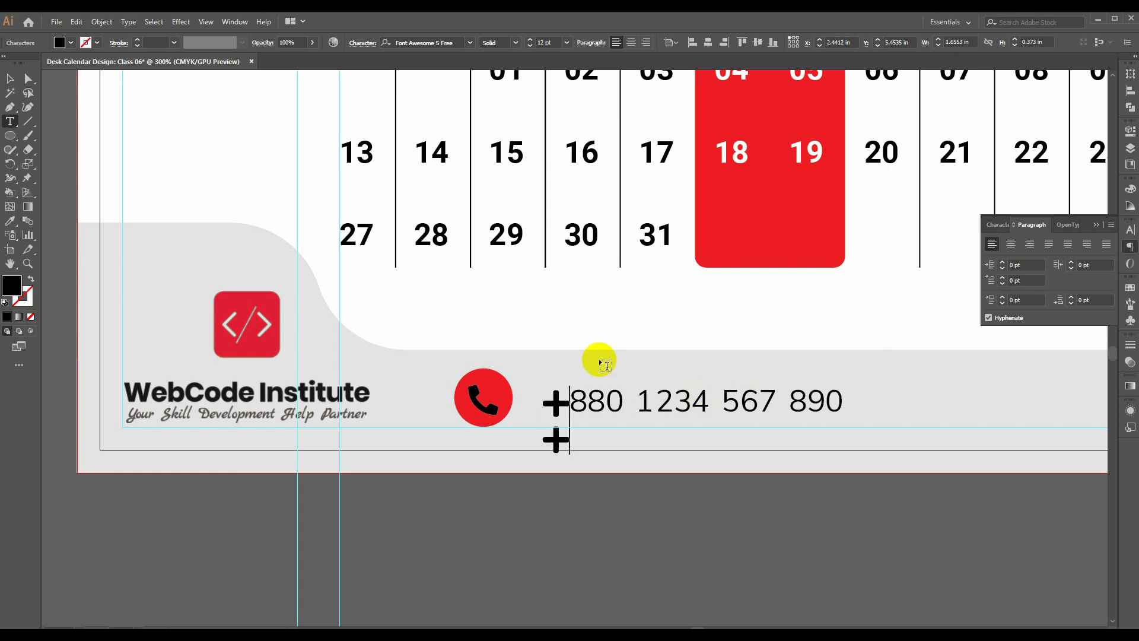
pyautogui.write('880 ')
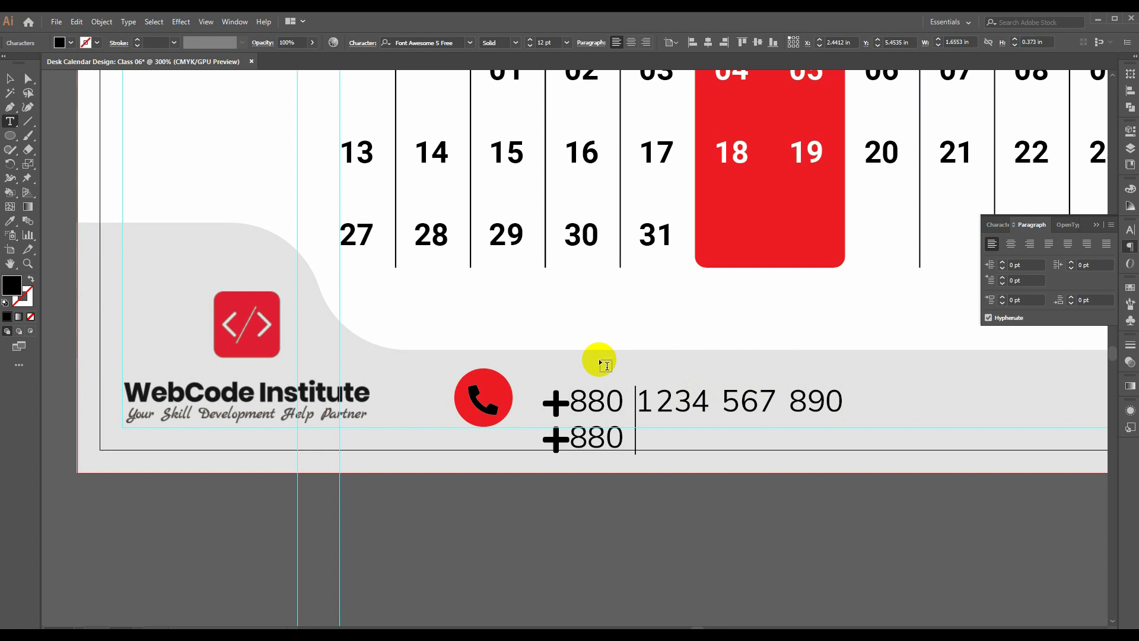
pyautogui.write('9876')
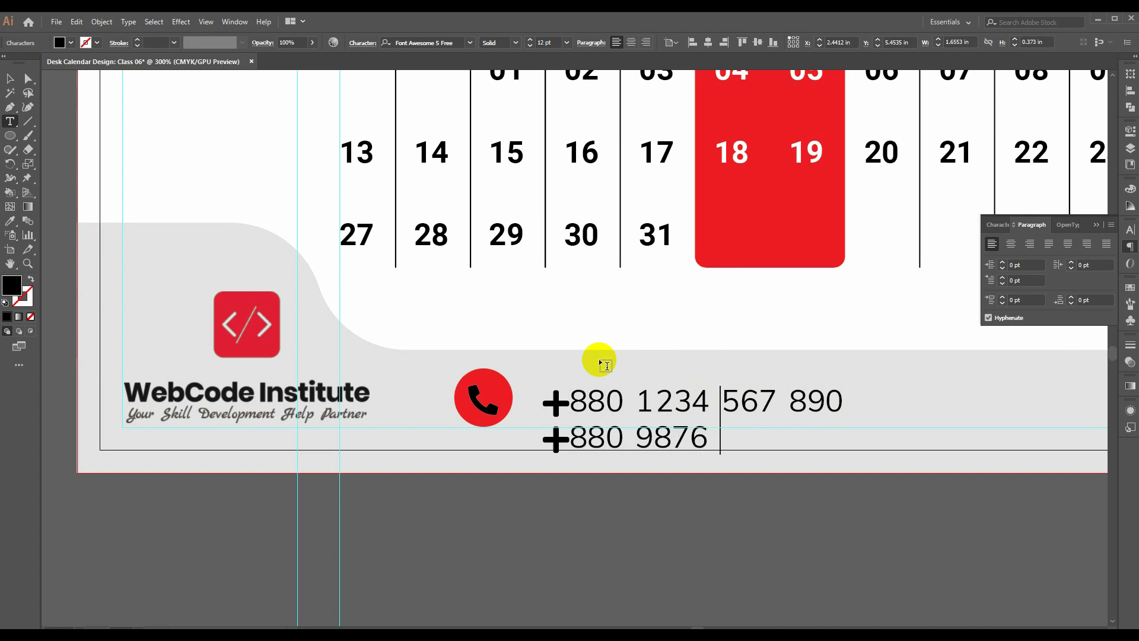
pyautogui.write(' 543 210')
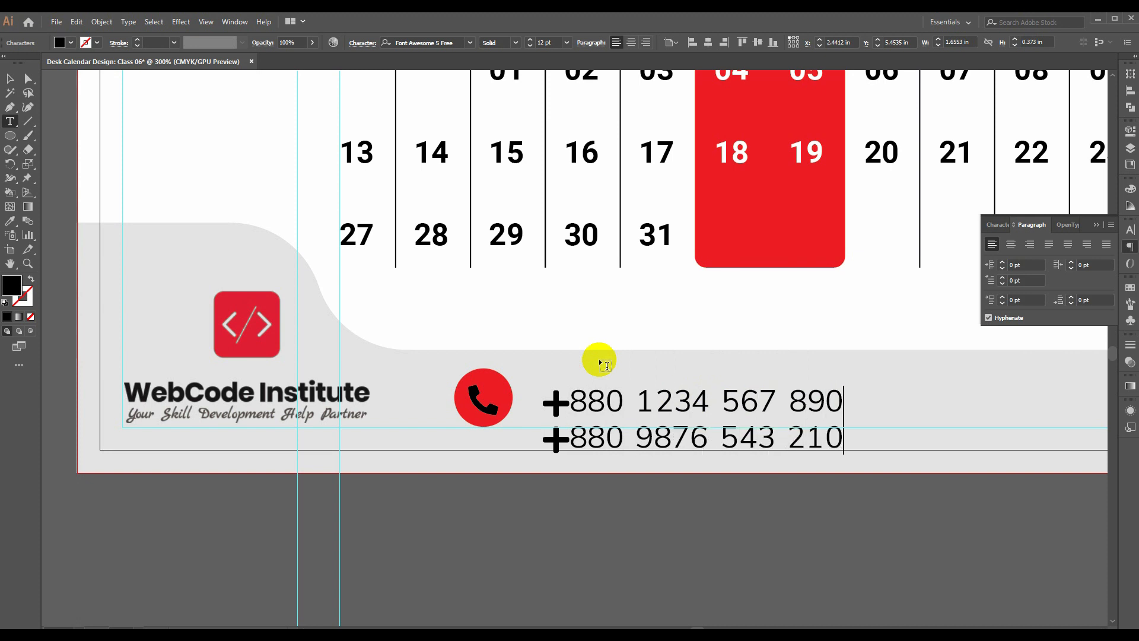
pyautogui.click(9, 78)
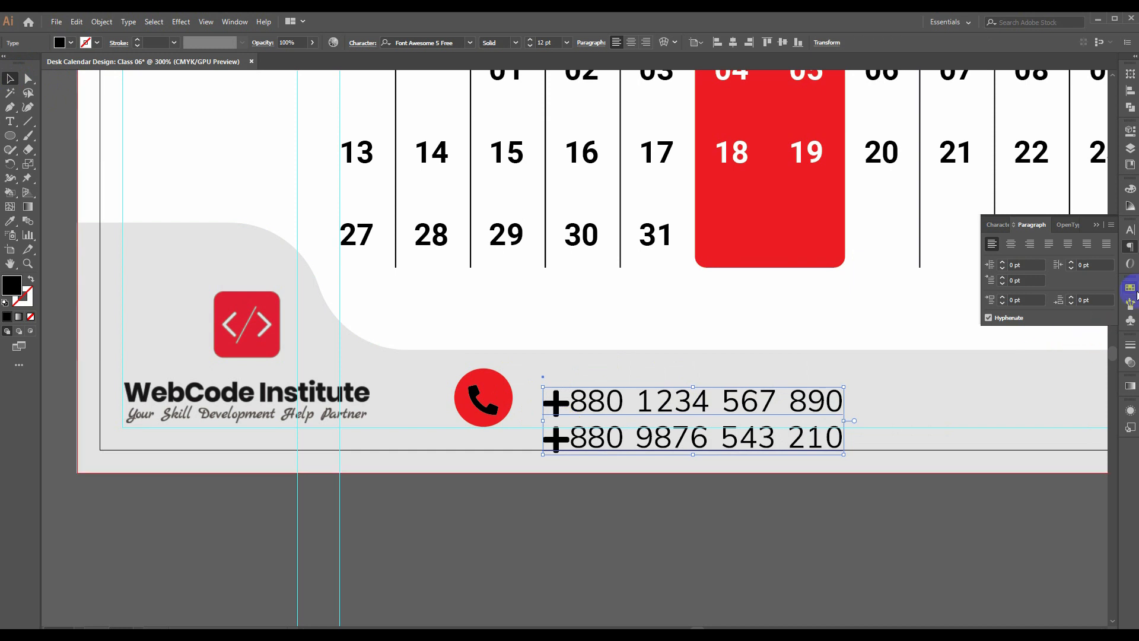
# - Change the font of the two-line phone number text to Roboto Regular
pyautogui.click(1129, 232)
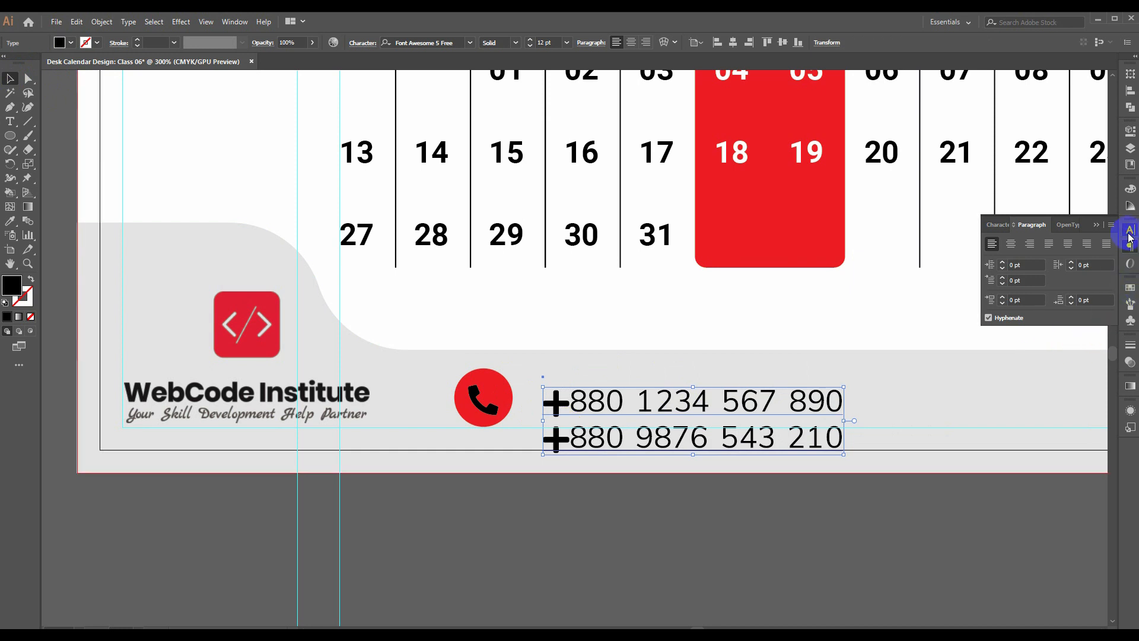
pyautogui.click(1066, 242)
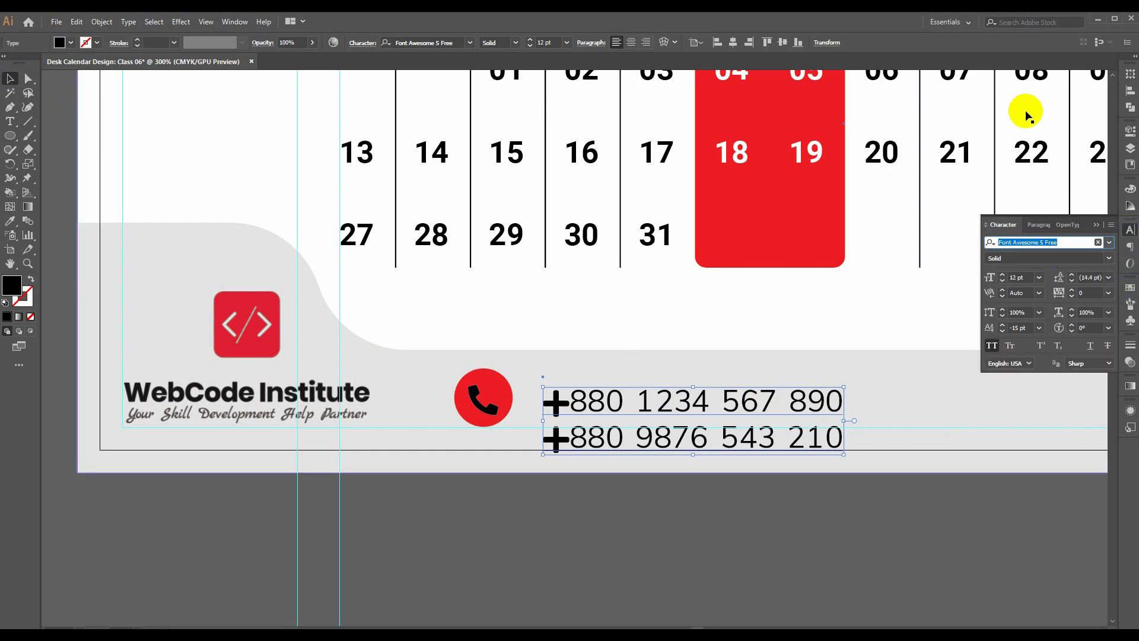
pyautogui.write('ro')
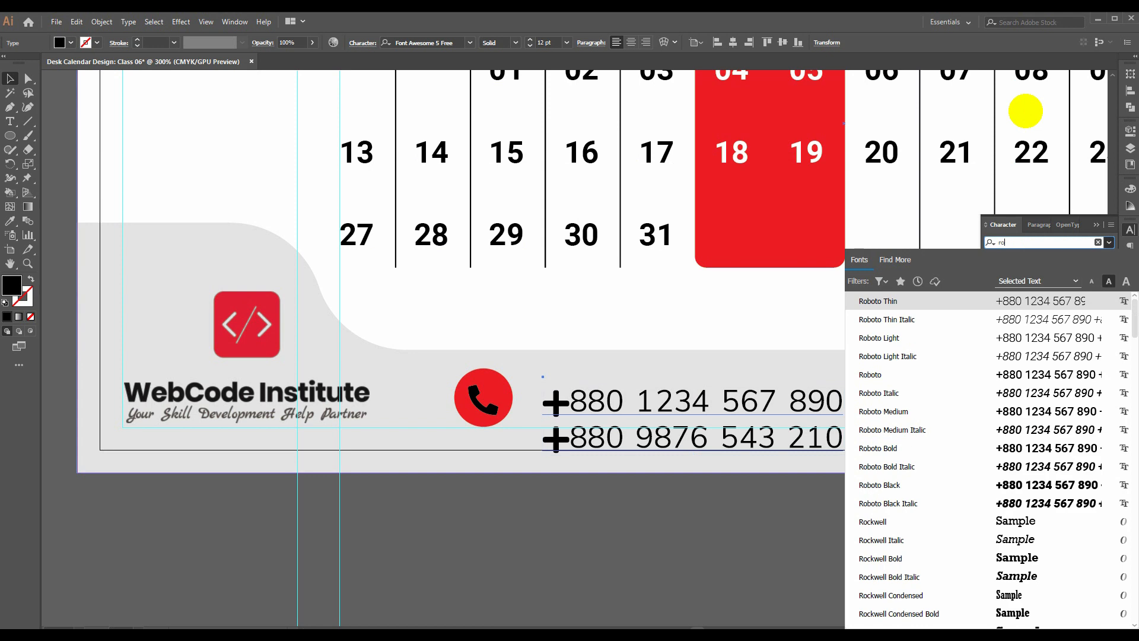
pyautogui.write('bo')
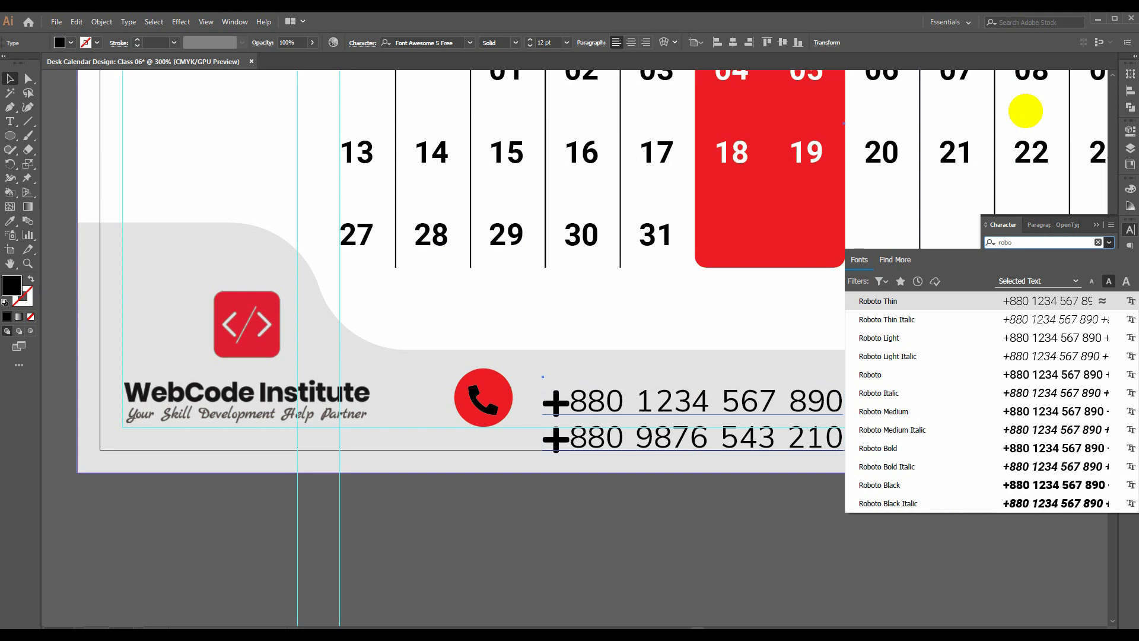
pyautogui.click(870, 374)
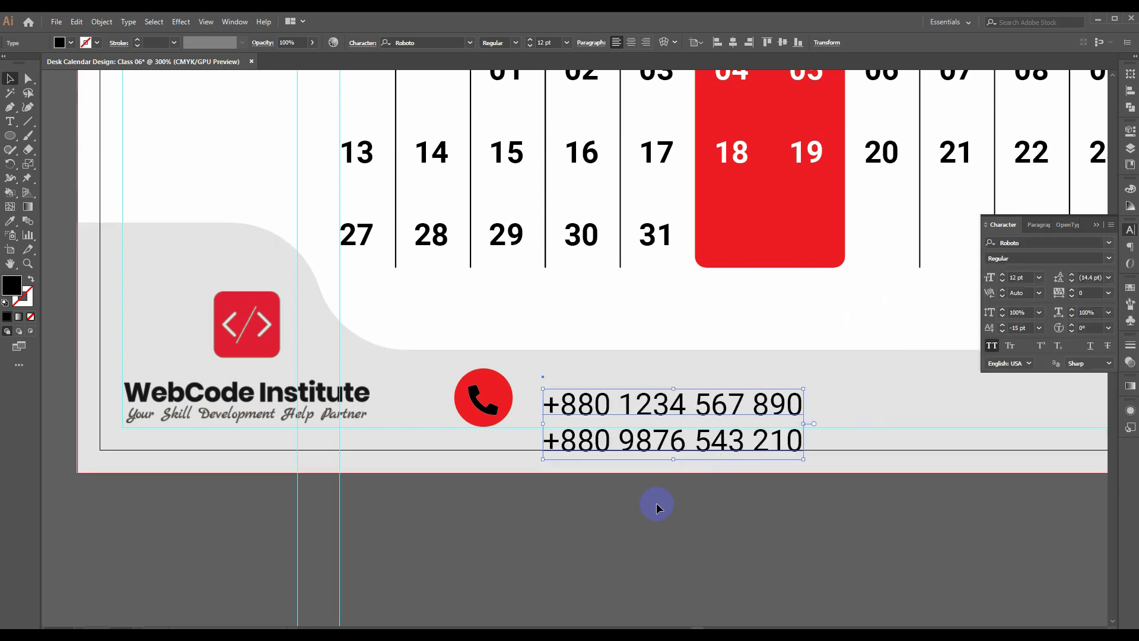
# - Move the phone number text up so its two lines are vertically centred beside the phone icon
pyautogui.moveTo(611, 453); pyautogui.dragTo(611, 441)
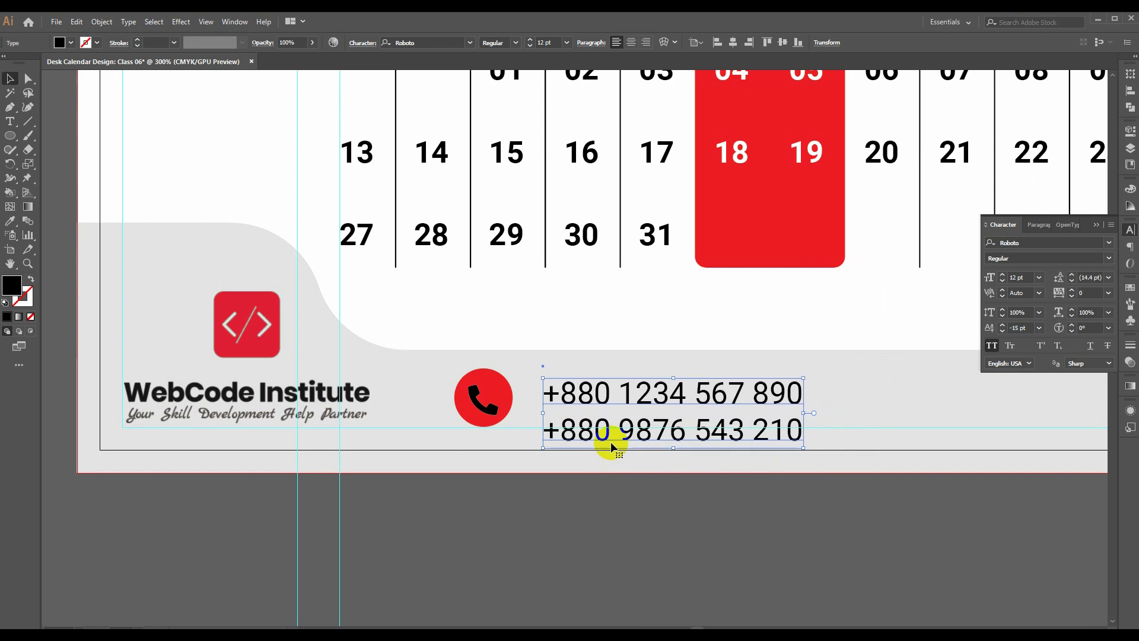
pyautogui.press('Up')
pyautogui.press('Up')
pyautogui.press('Up')
pyautogui.press('Up')
pyautogui.press('Up')
pyautogui.press('Up')
pyautogui.press('Up')
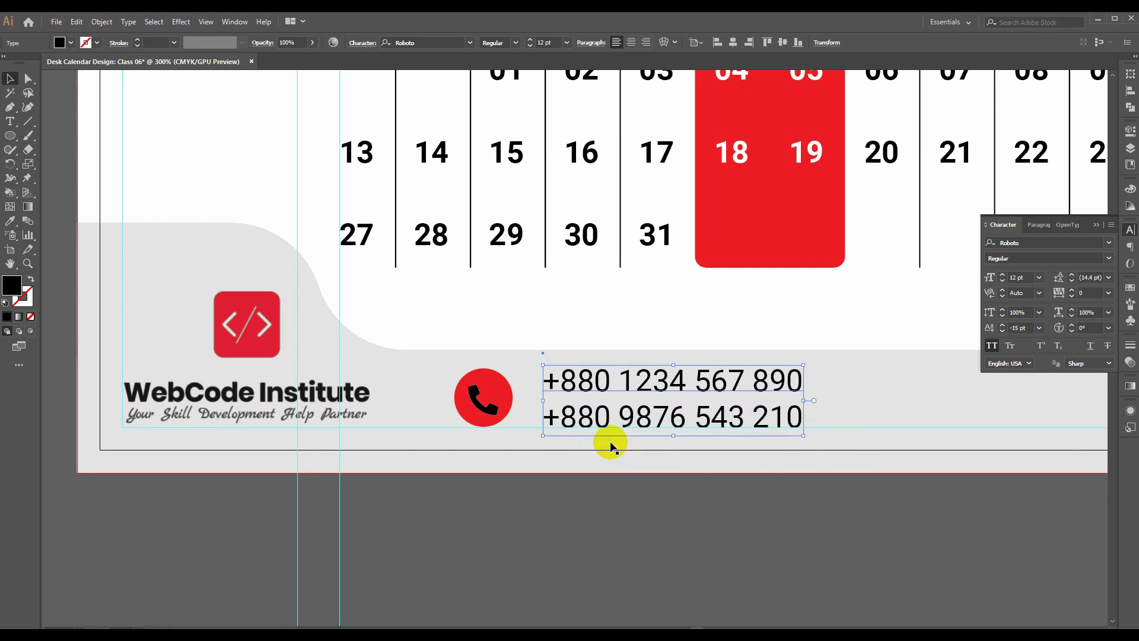
pyautogui.press('Up')
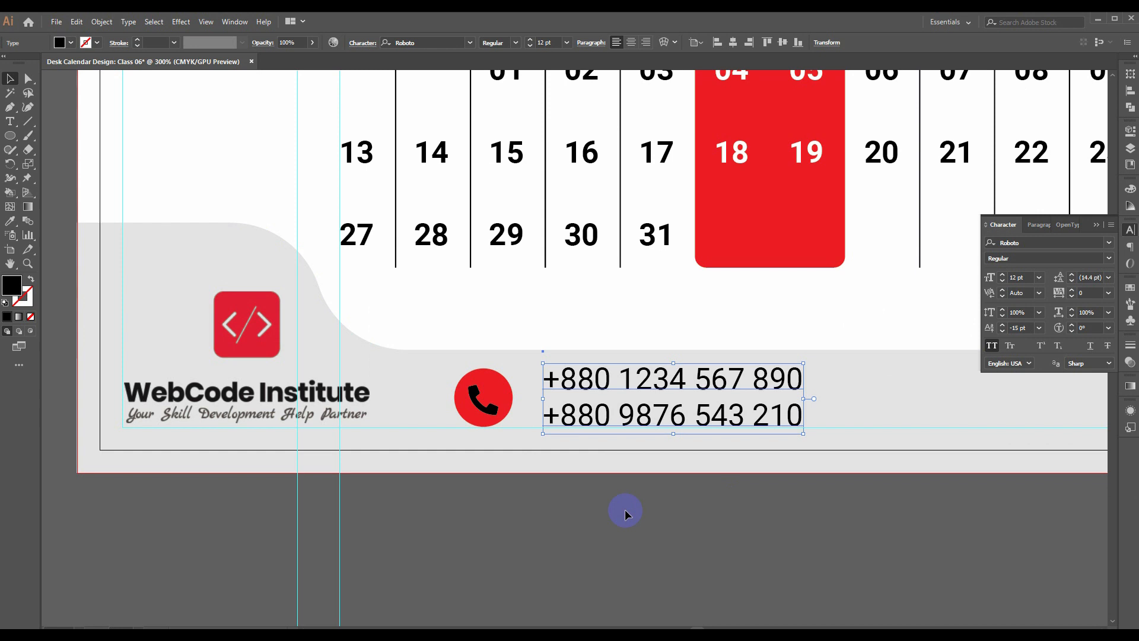
# - Try different horizontal gaps between the phone icon and the two-line phone number text
pyautogui.hotkey('shift', 'Left')
pyautogui.hotkey('shift', 'Left')
pyautogui.press('Right')
pyautogui.press('Right')
pyautogui.press('Right')
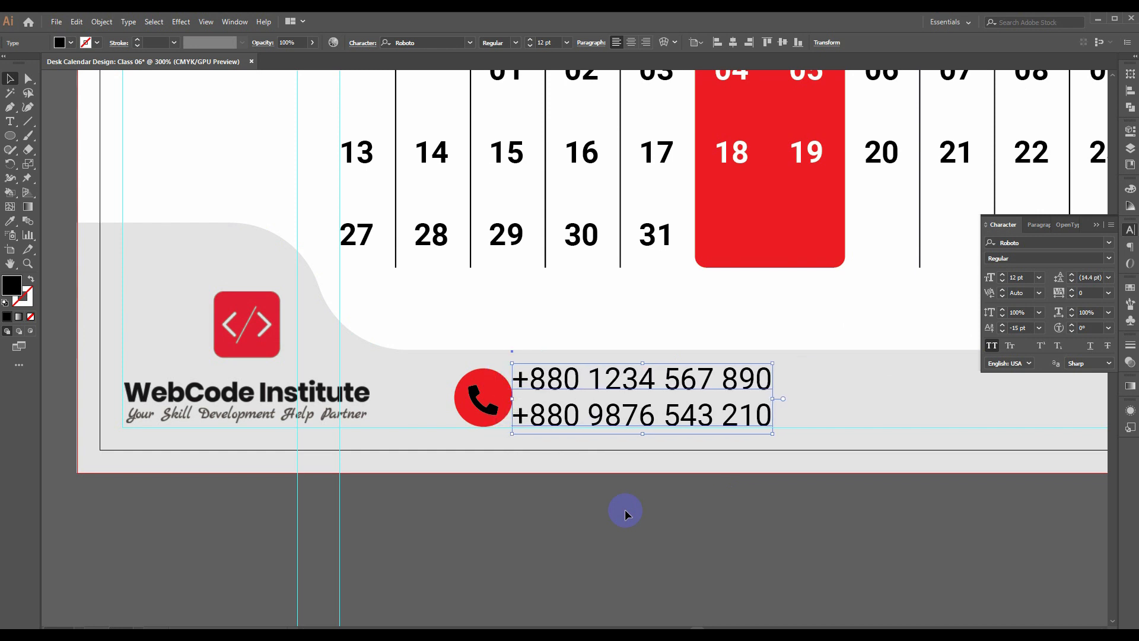
pyautogui.hotkey('shift', 'Right')
pyautogui.hotkey('shift', 'Right')
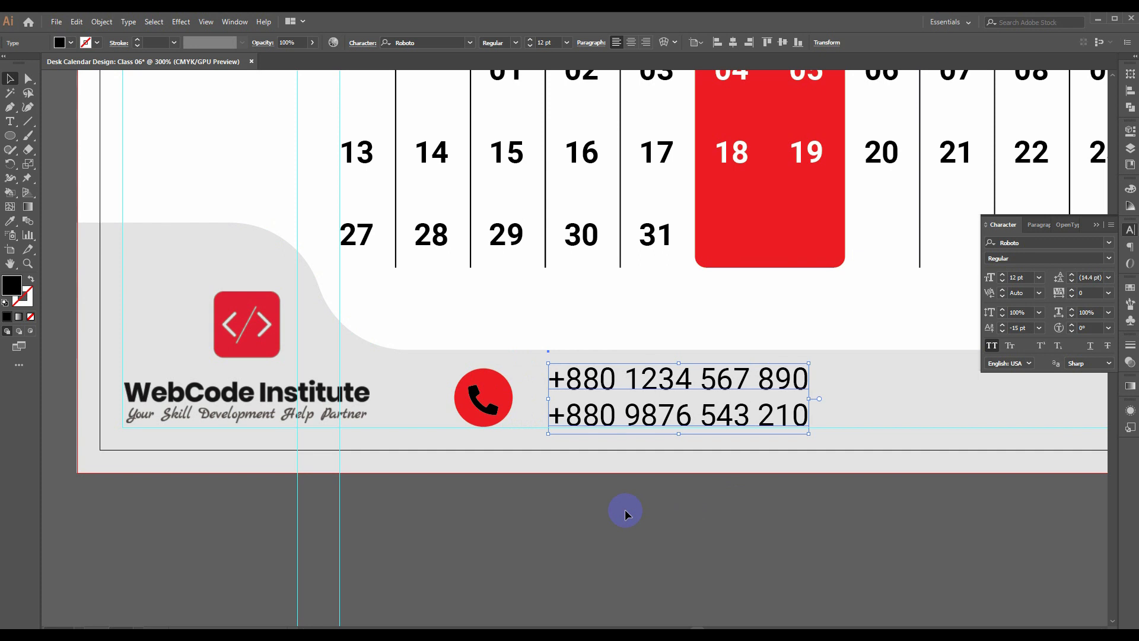
pyautogui.press('Left')
pyautogui.press('Left')
pyautogui.press('Left')
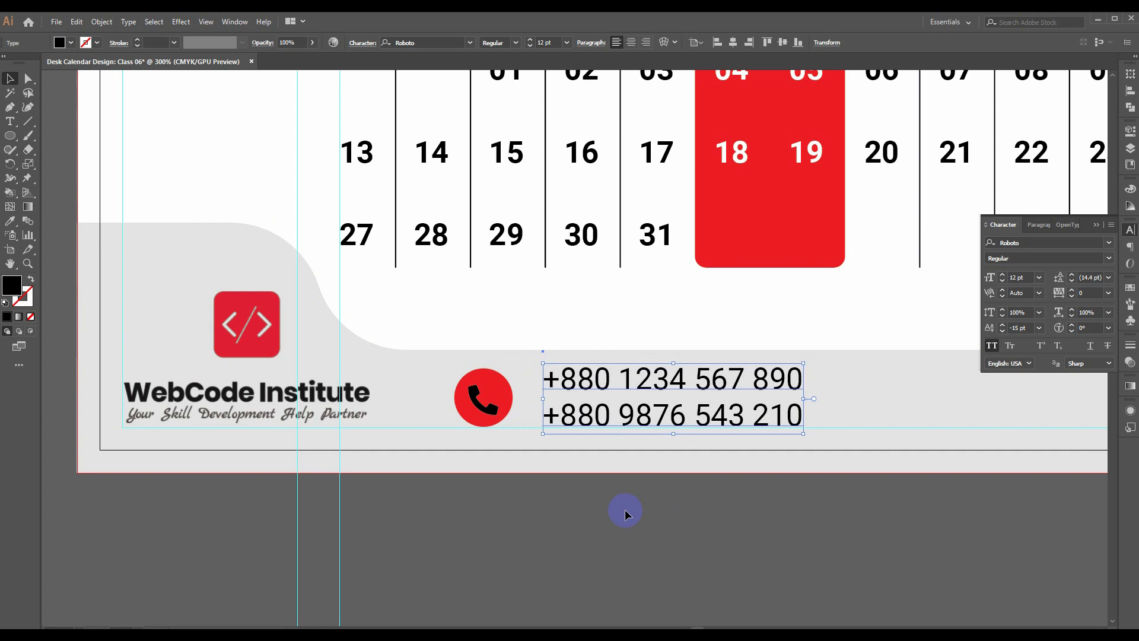
# - Group the phone icon on its red circle with the two-line phone number text
pyautogui.click(493, 405)
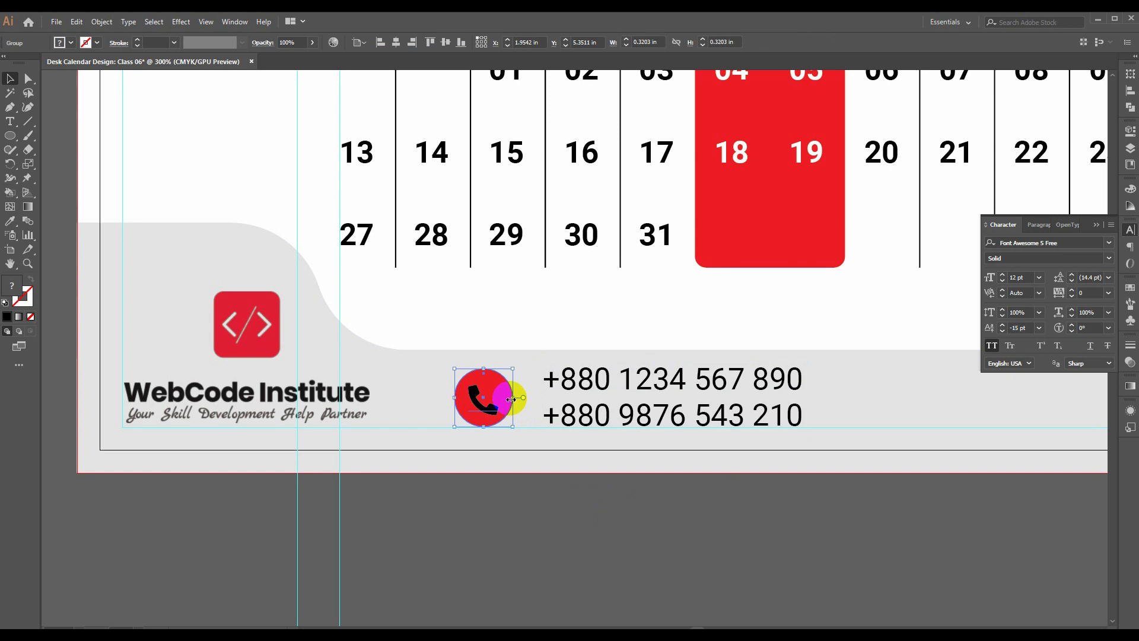
pyautogui.keyDown('shift'); pyautogui.click(621, 388); pyautogui.keyUp('shift')
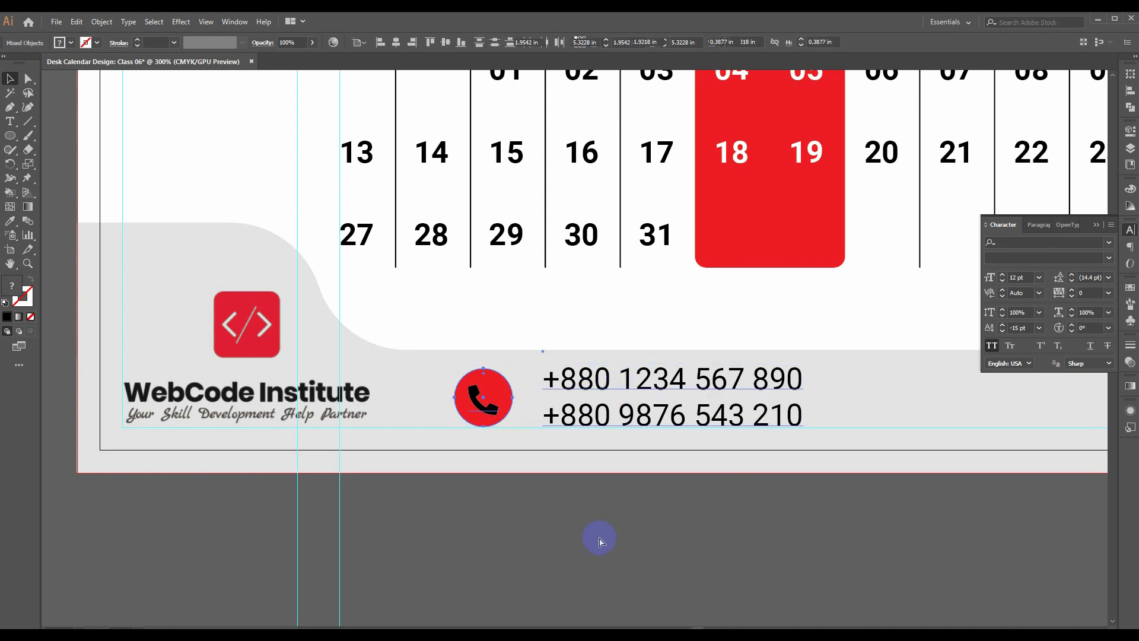
pyautogui.hotkey('ctrl', 'g')
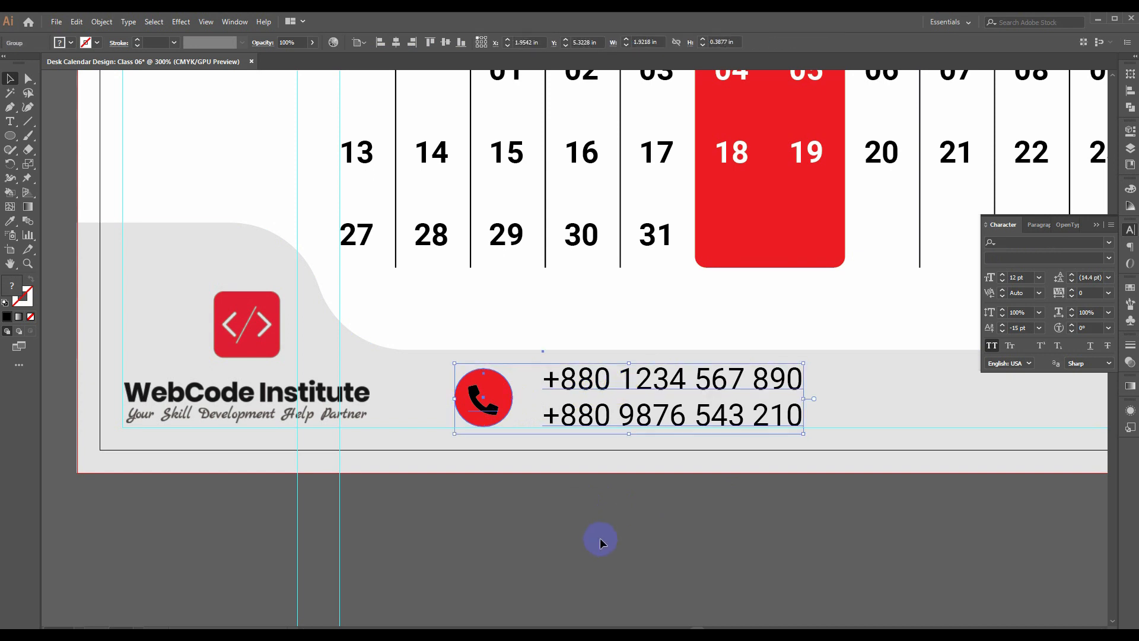
pyautogui.hotkey('ctrl', '-')
pyautogui.hotkey('ctrl', '-')
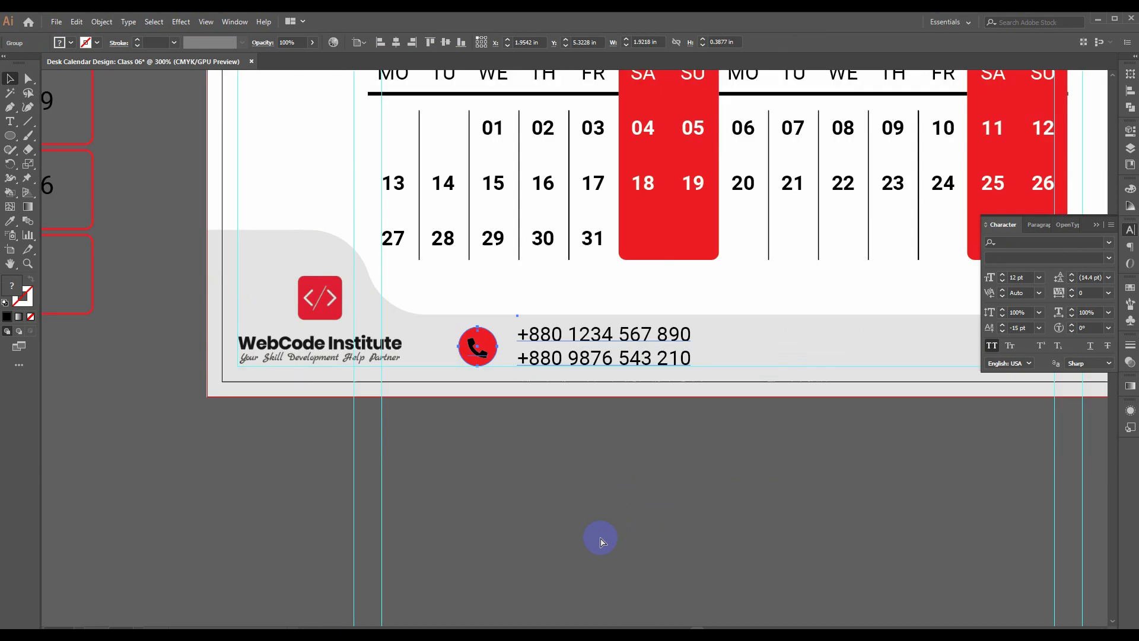
pyautogui.moveTo(666, 490); pyautogui.dragTo(532, 536)
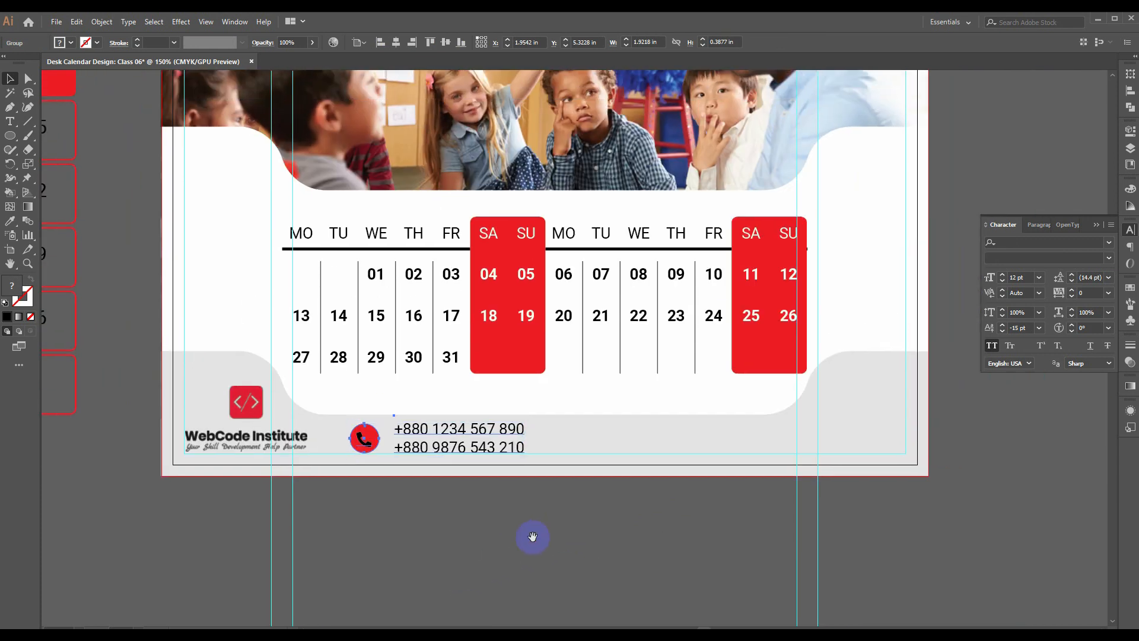
pyautogui.click(521, 526)
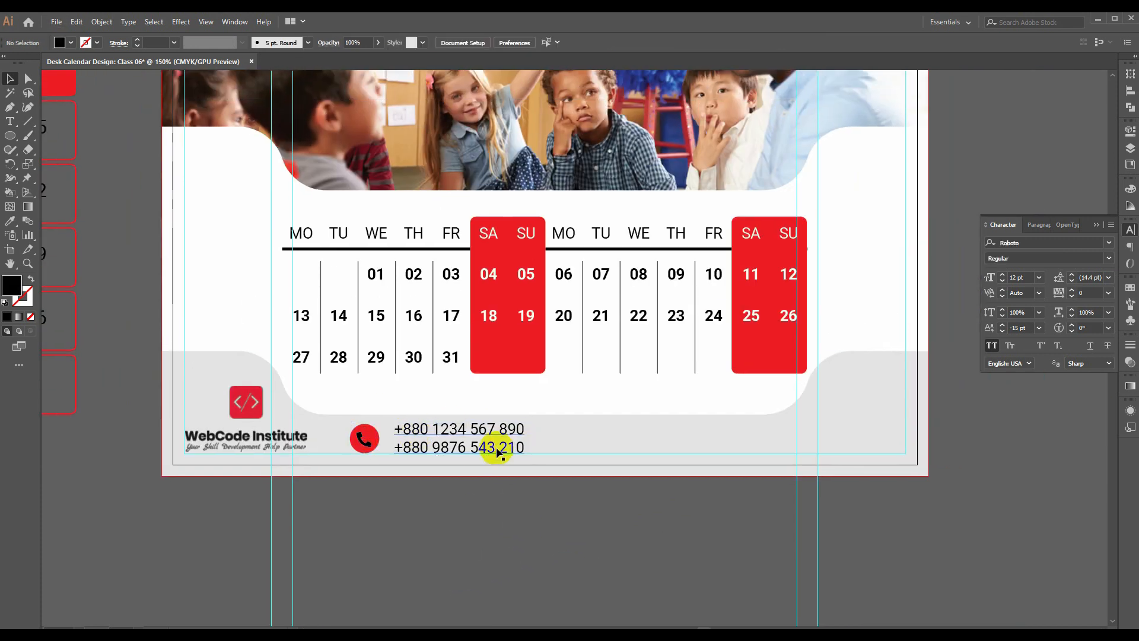
# - Set the font size of the grouped phone number text to 10 pt without ungrouping it
pyautogui.click(30, 79)
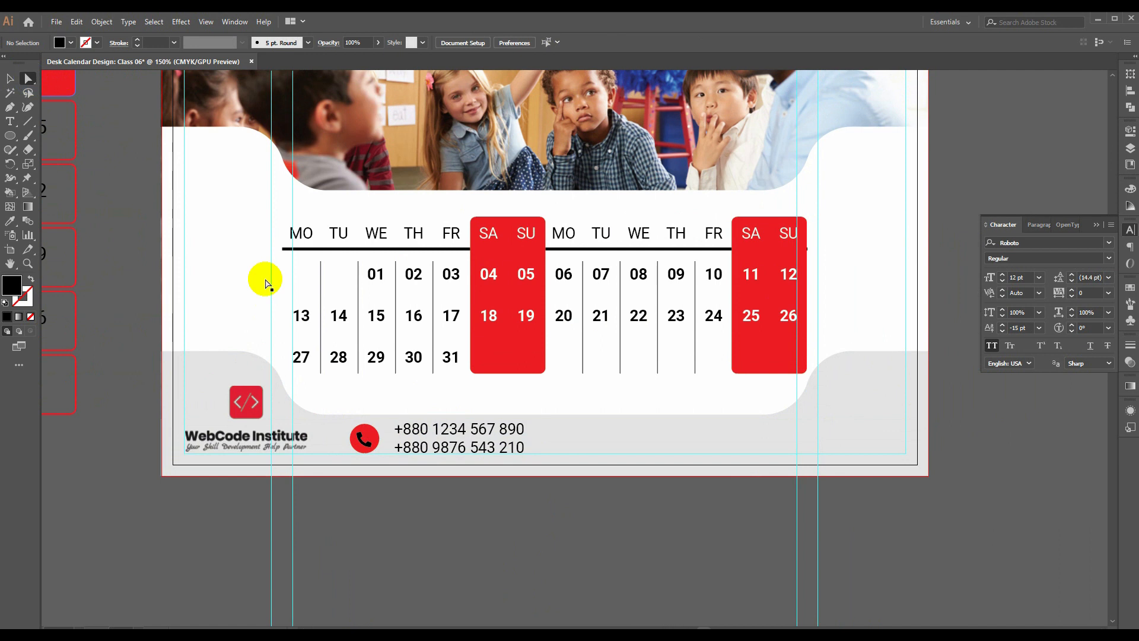
pyautogui.click(508, 429)
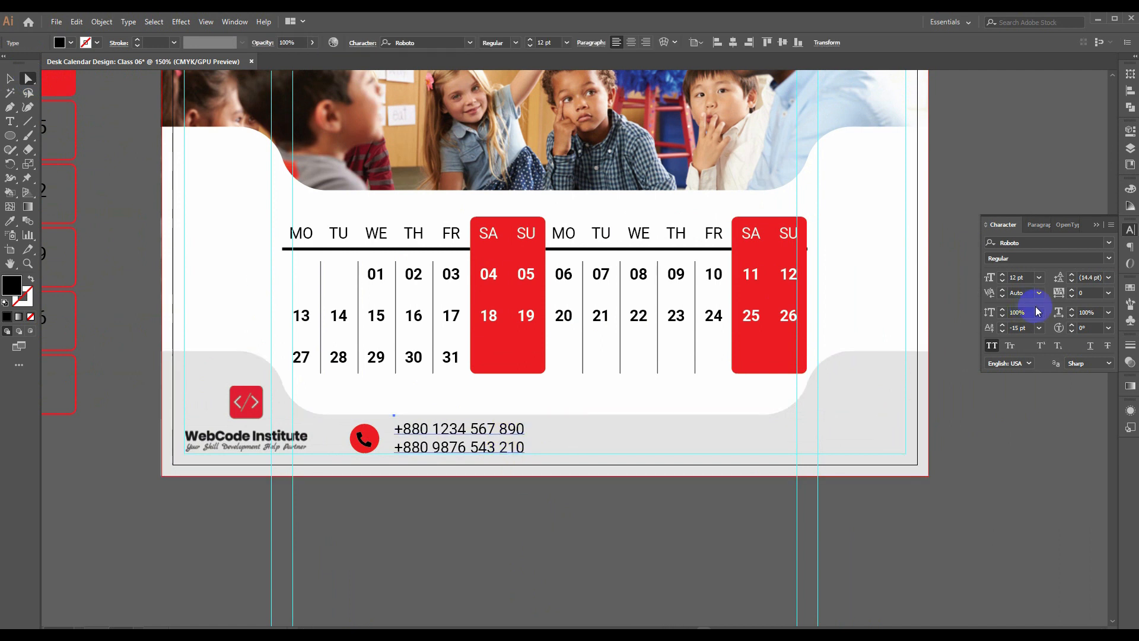
pyautogui.click(1021, 277)
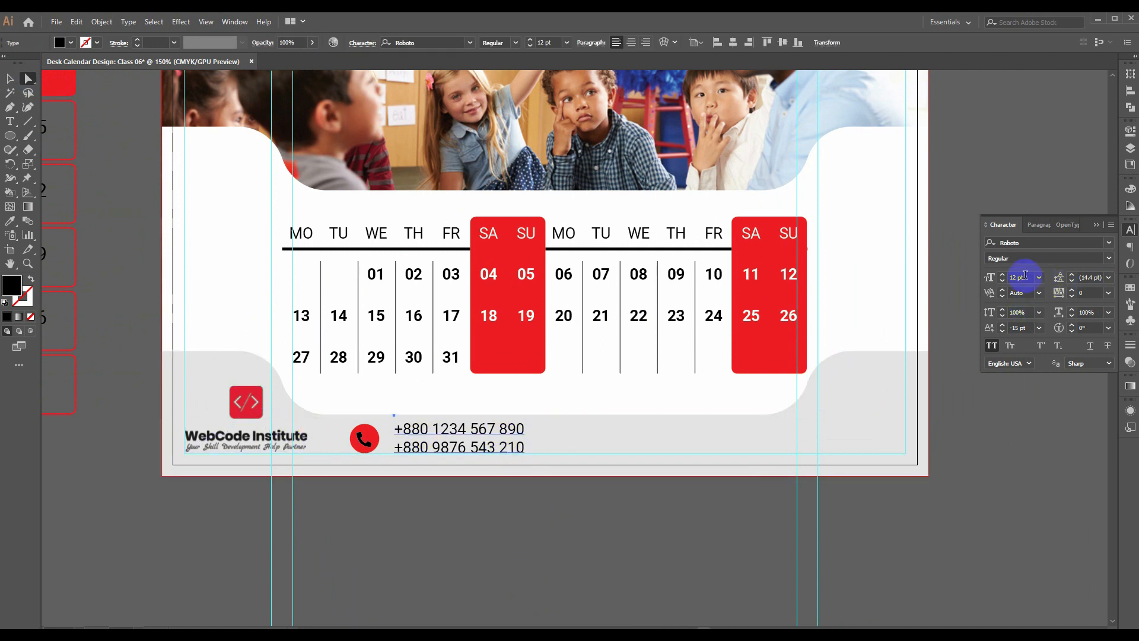
pyautogui.write('11')
pyautogui.press('Return')
pyautogui.press('Down')
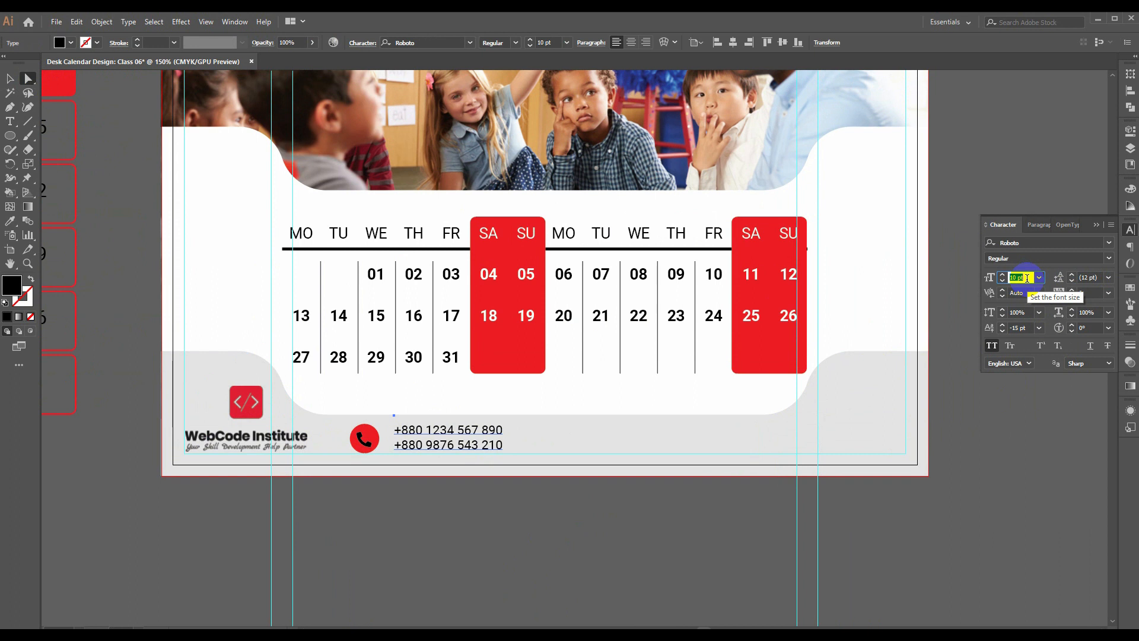
pyautogui.click(10, 79)
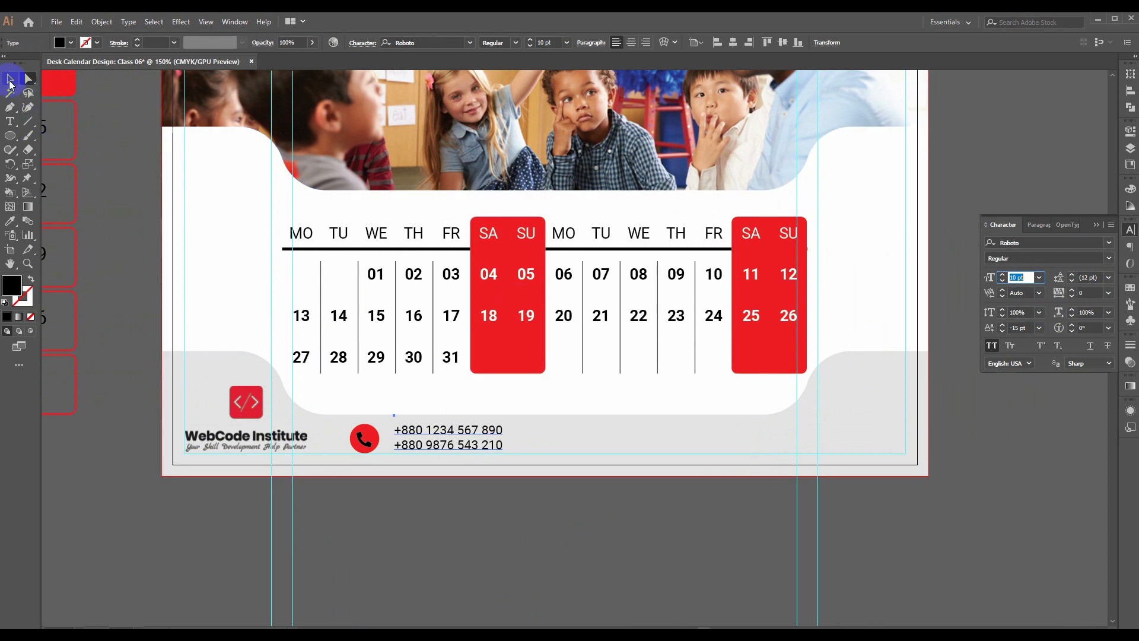
pyautogui.click(449, 525)
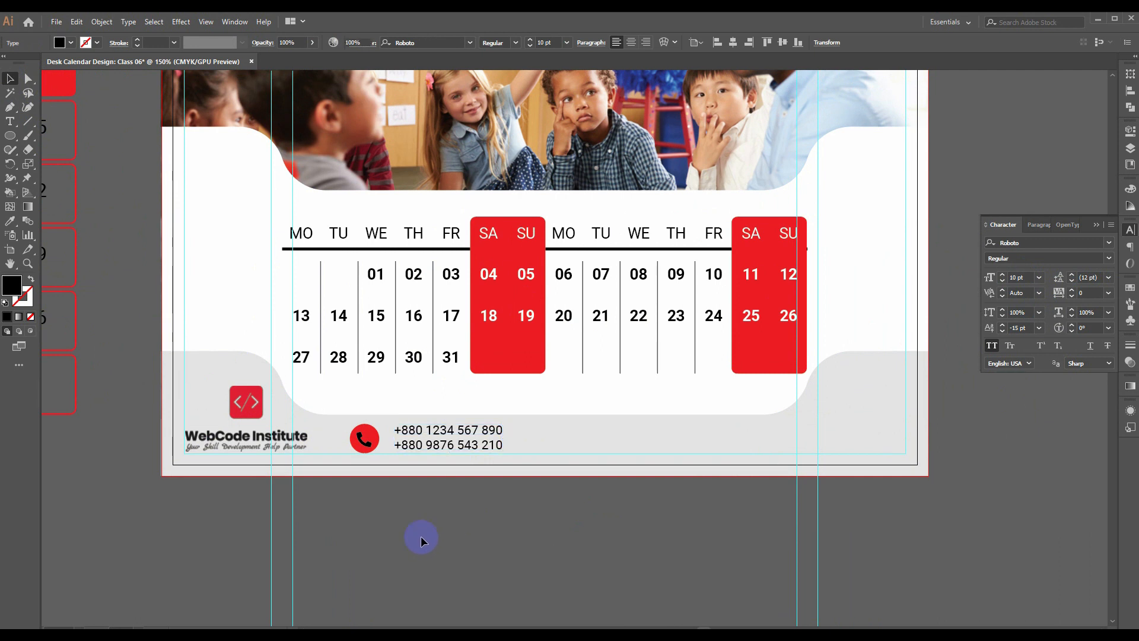
# - Nudge only the phone number text inside the group slightly left, closer to the phone icon
pyautogui.click(439, 434)
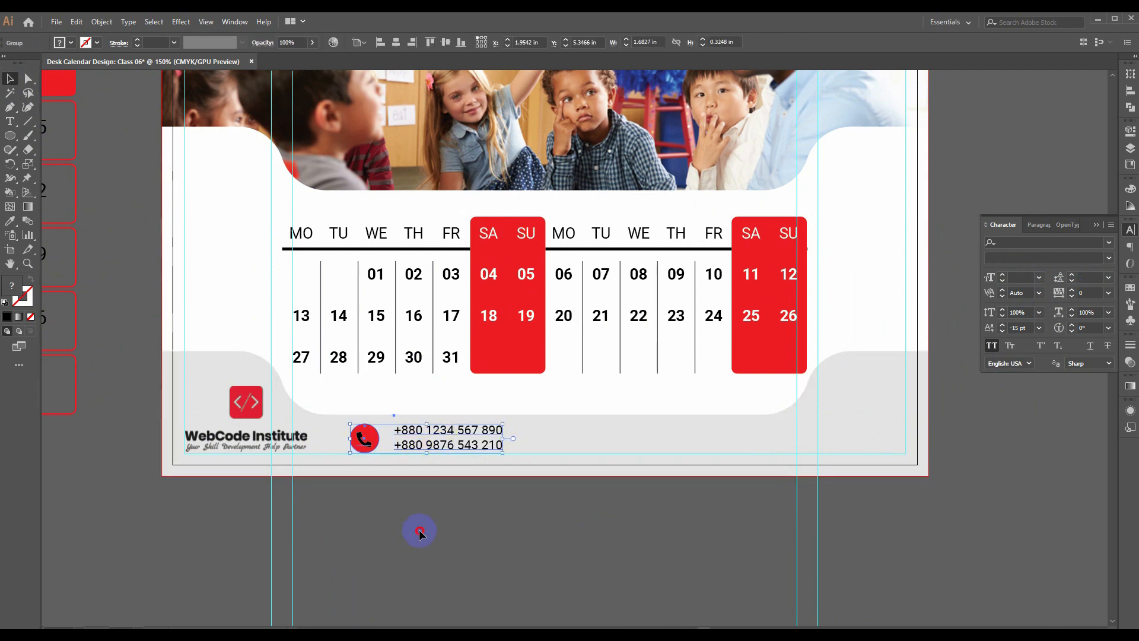
pyautogui.click(419, 532)
pyautogui.click(28, 78)
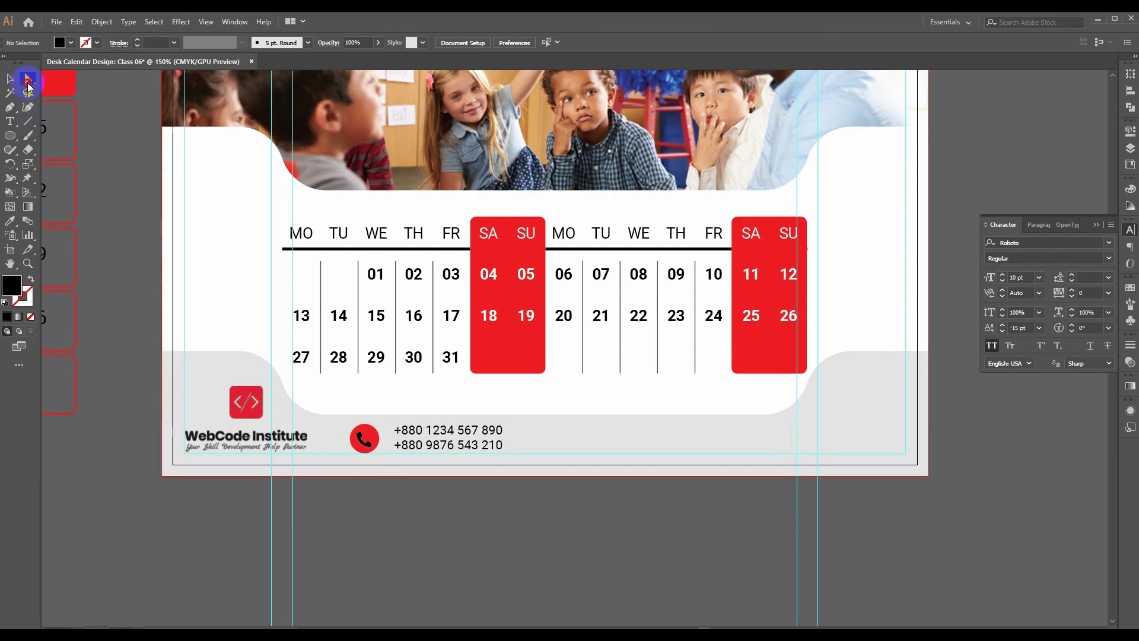
pyautogui.press('Left')
pyautogui.press('Left')
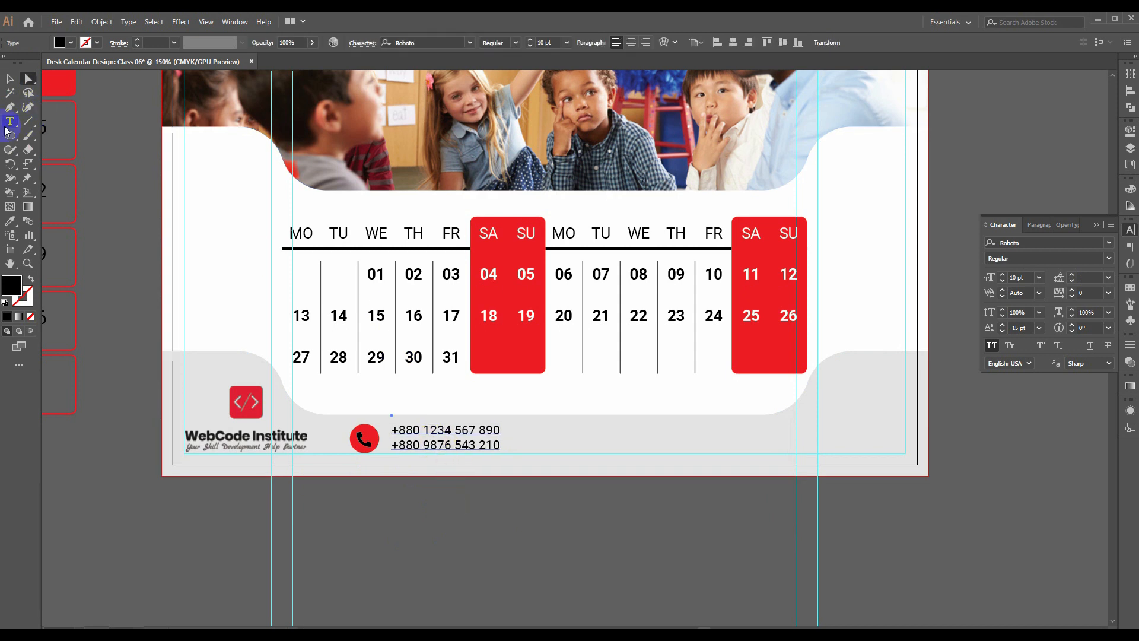
# - Duplicate the phone contact group twice along the footer to form a row of three contact blocks
pyautogui.click(10, 79)
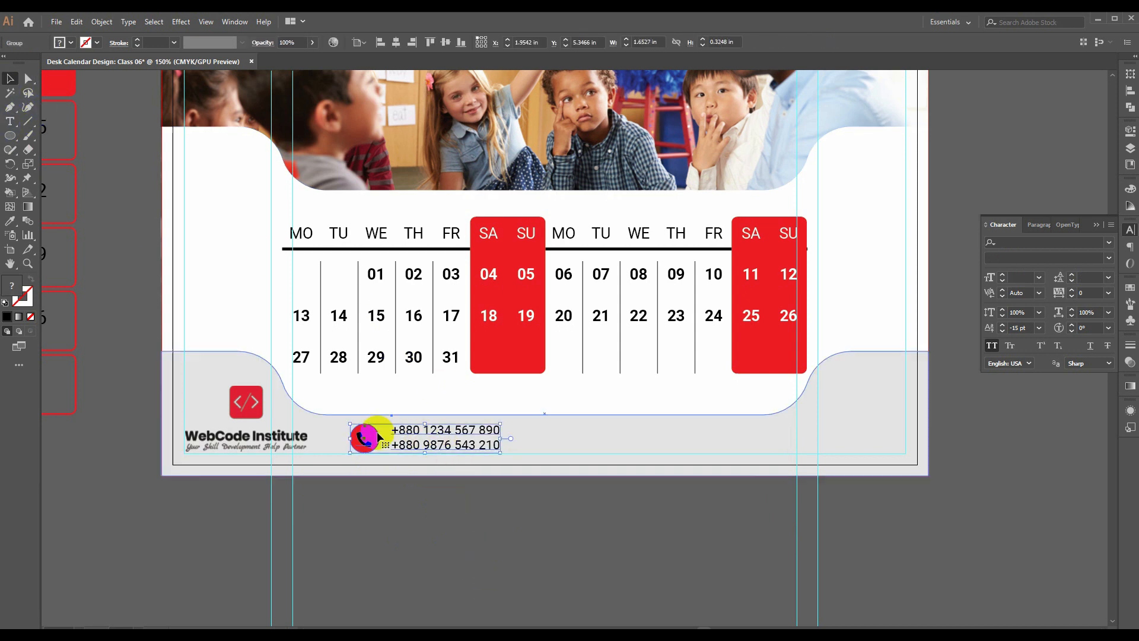
pyautogui.moveTo(364, 438); pyautogui.dragTo(776, 437)
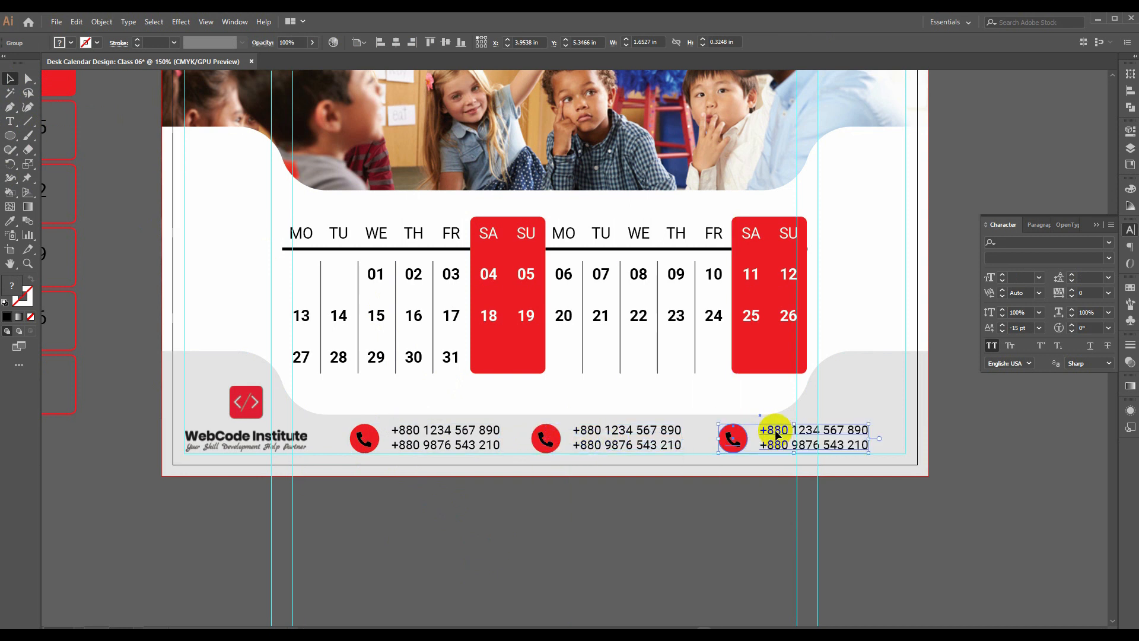
pyautogui.click(564, 561)
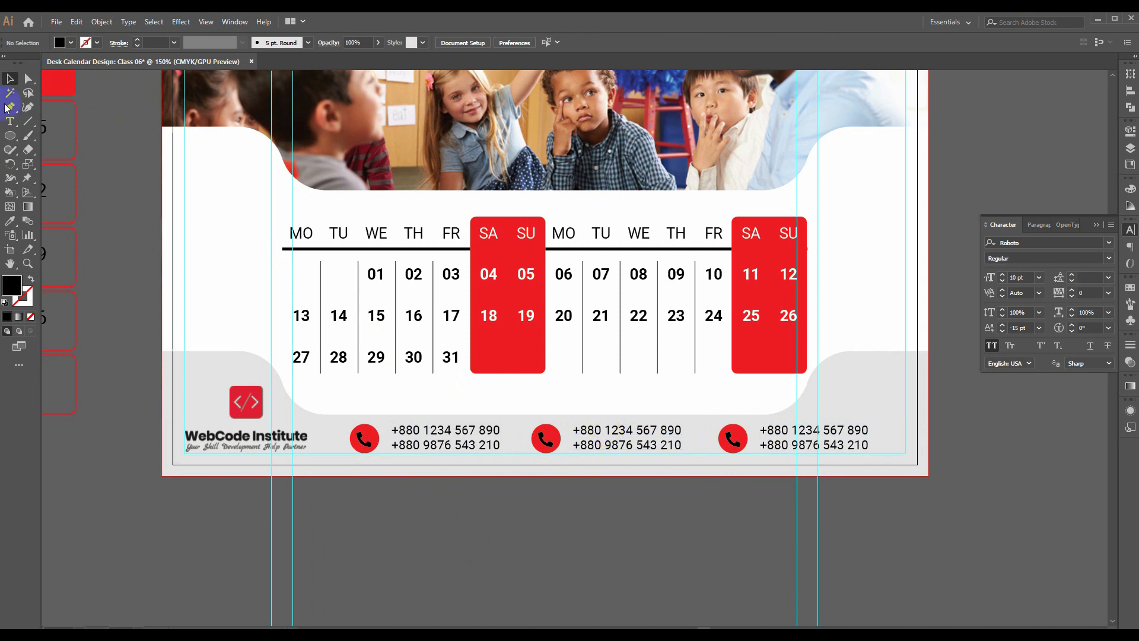
# - Replace the phone numbers in the middle contact block with a contact e-mail address, with All Caps turned off
pyautogui.click(10, 121)
pyautogui.moveTo(668, 450); pyautogui.dragTo(671, 374)
pyautogui.press('BackSpace')
pyautogui.write('IN')
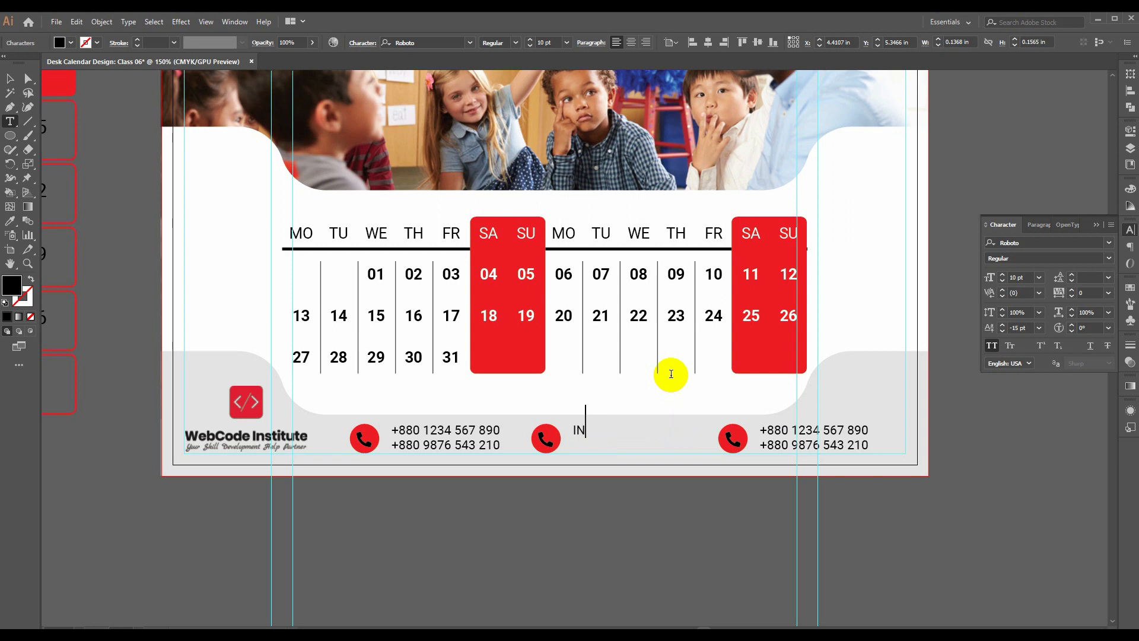
pyautogui.press('BackSpace')
pyautogui.write('FDDS')
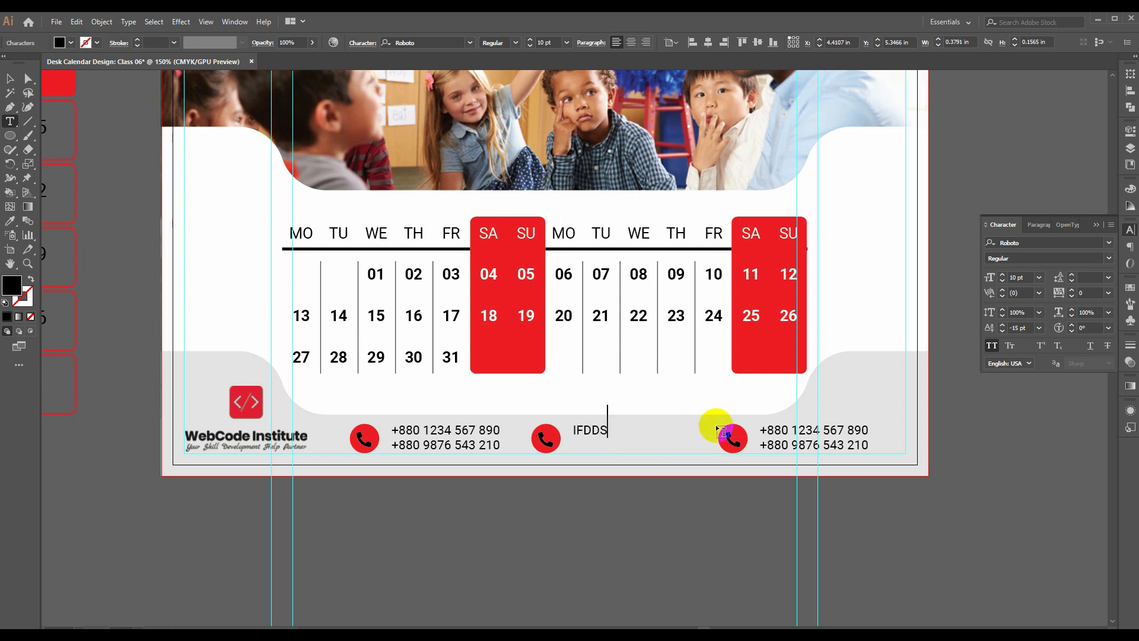
pyautogui.hotkey('ctrl', 'a')
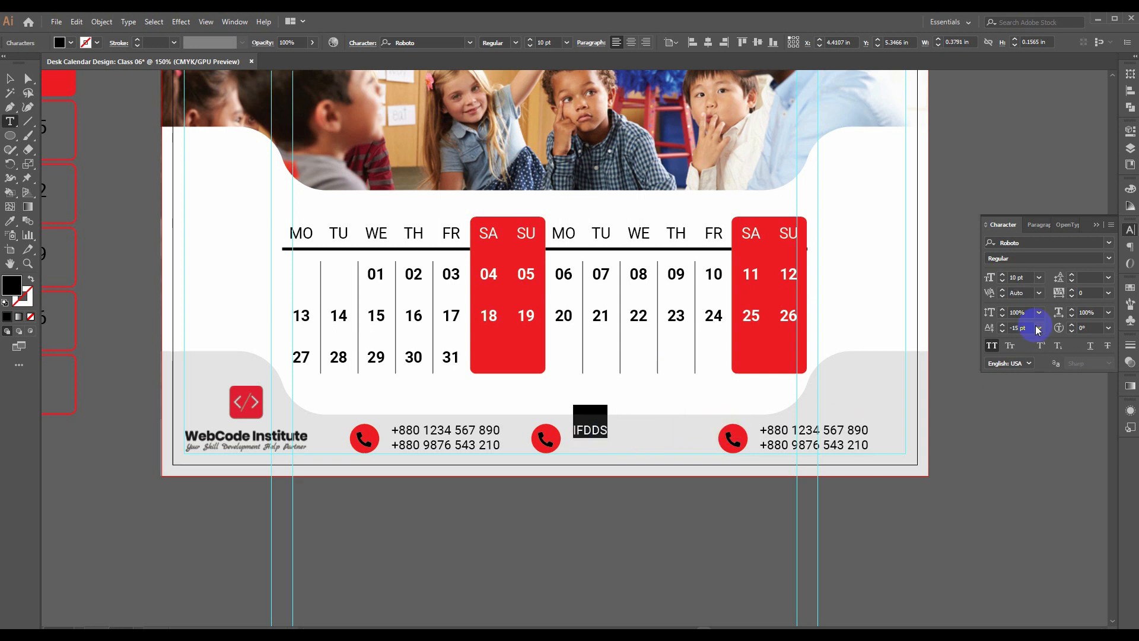
pyautogui.click(992, 345)
pyautogui.write('info')
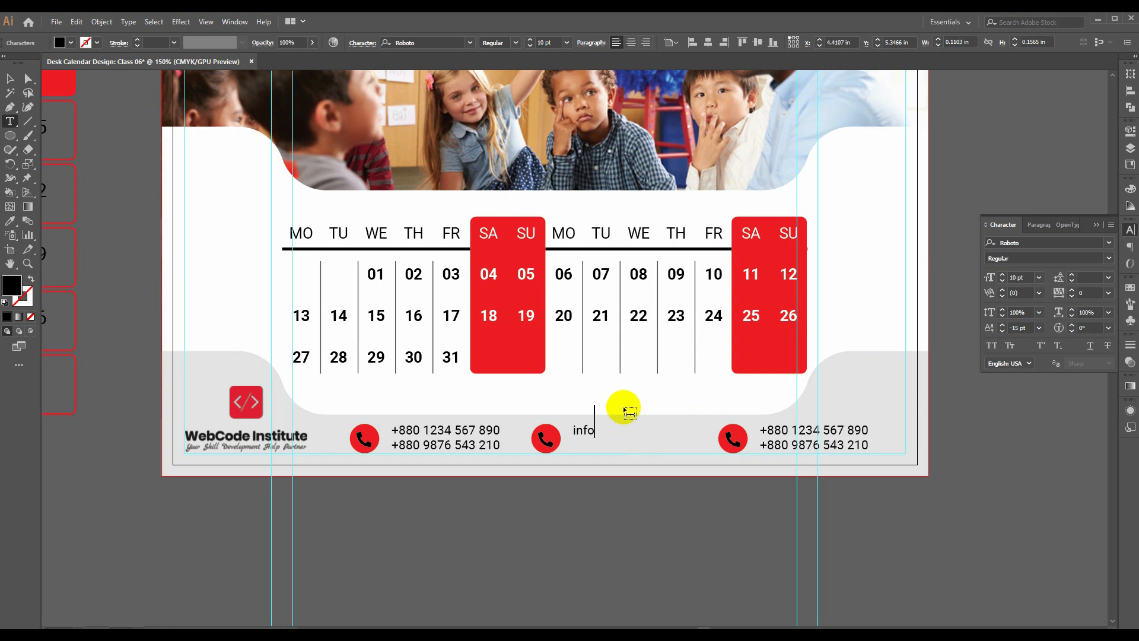
pyautogui.write('@yourmial.com')
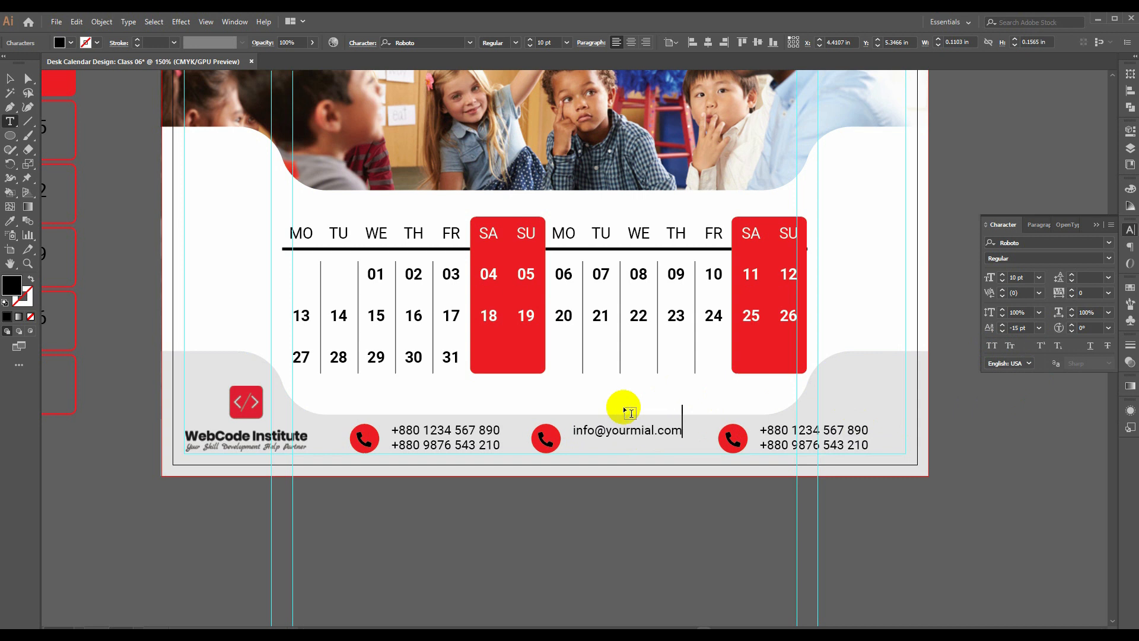
pyautogui.press('Left')
pyautogui.press('Left')
pyautogui.press('BackSpace')
pyautogui.press('Right')
pyautogui.write('i')
pyautogui.press('Right')
pyautogui.press('Right')
pyautogui.press('Right')
pyautogui.press('Right')
pyautogui.press('Return')
pyautogui.write('www.urwebsite.com')
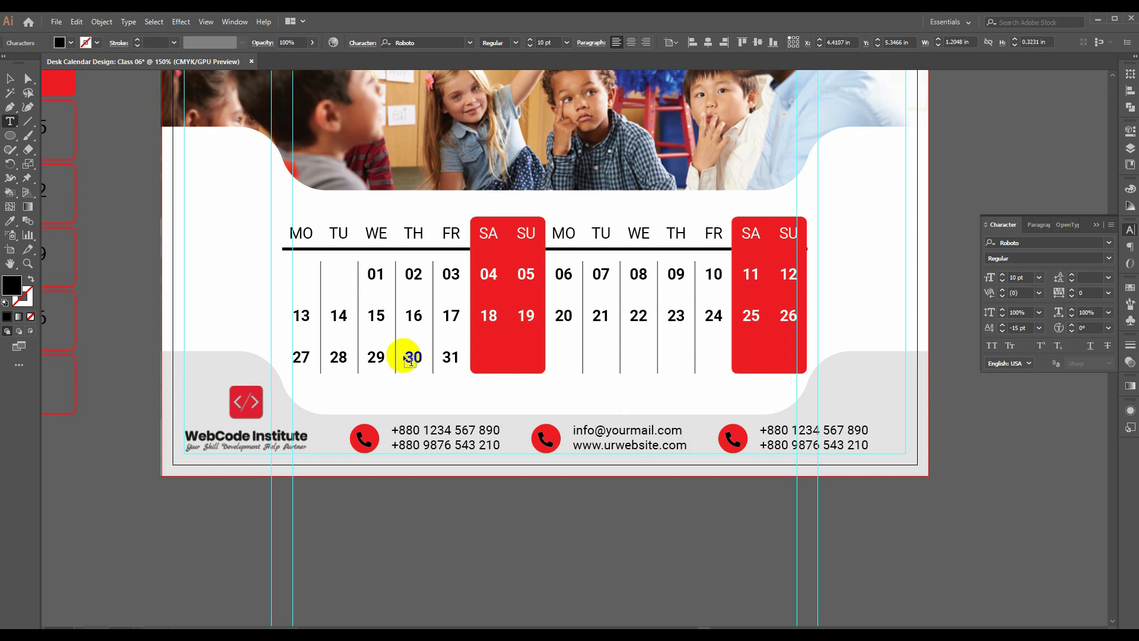
# - Select the middle block's phone icon for replacement, and find and copy the globe-americas icon from the Font Awesome cheatsheet in the browser
pyautogui.doubleClick(543, 440)
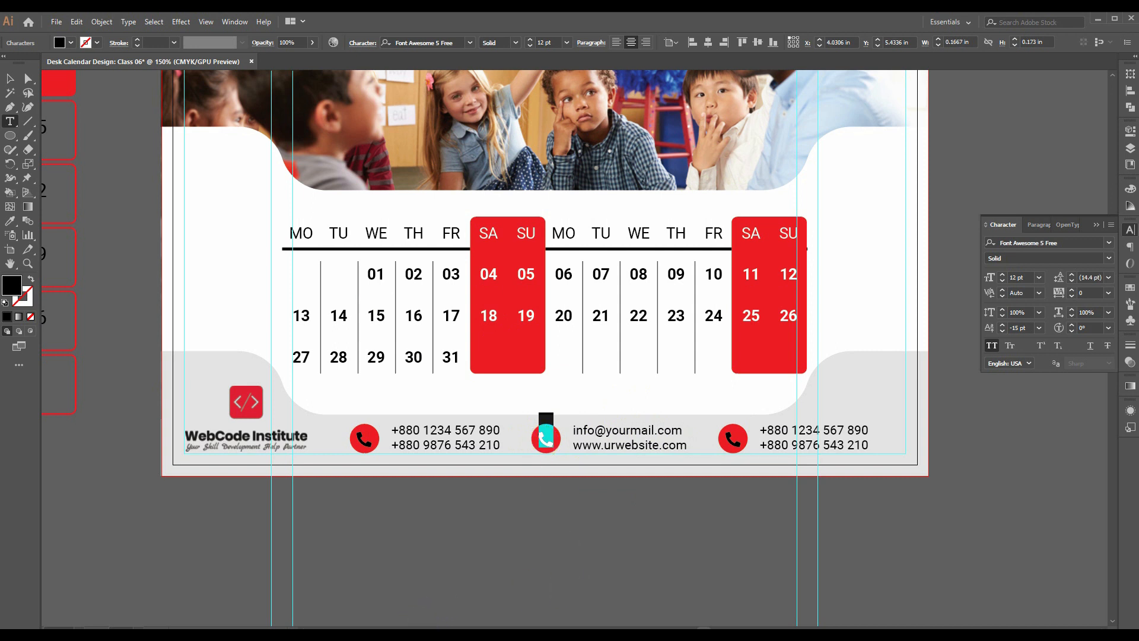
pyautogui.hotkey('alt', 'Tab')
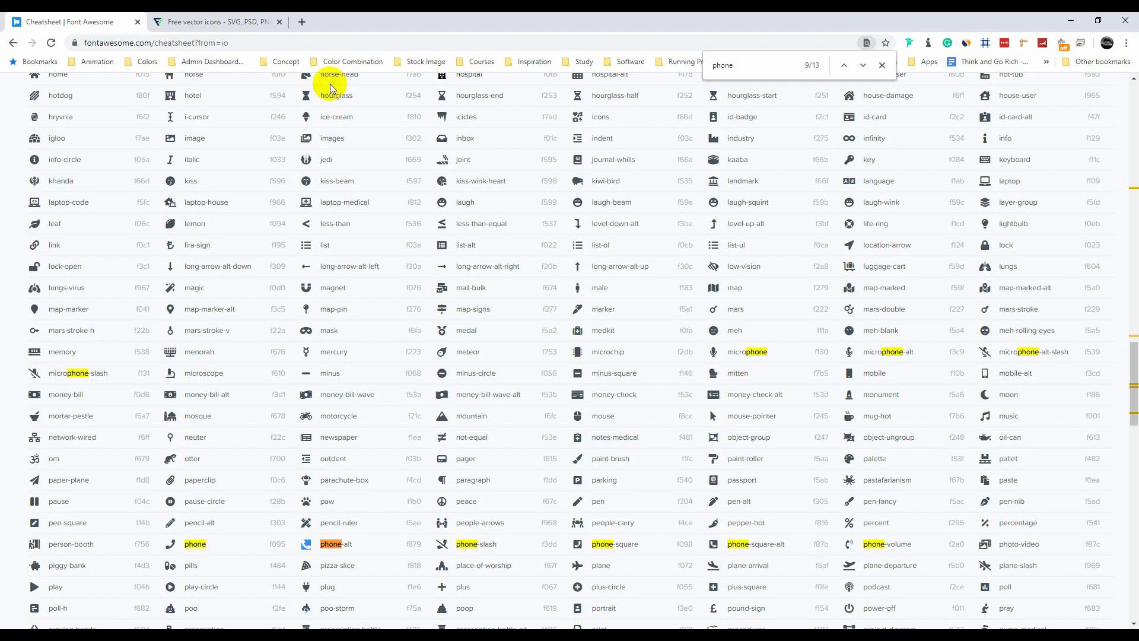
pyautogui.moveTo(745, 66); pyautogui.dragTo(624, 70)
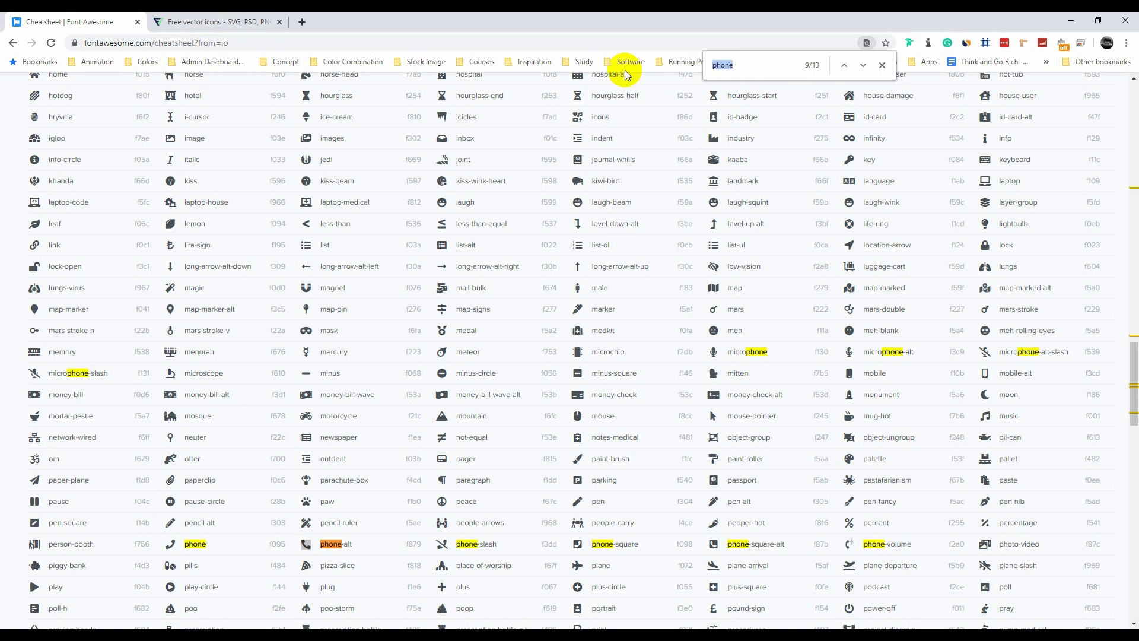
pyautogui.write('glo')
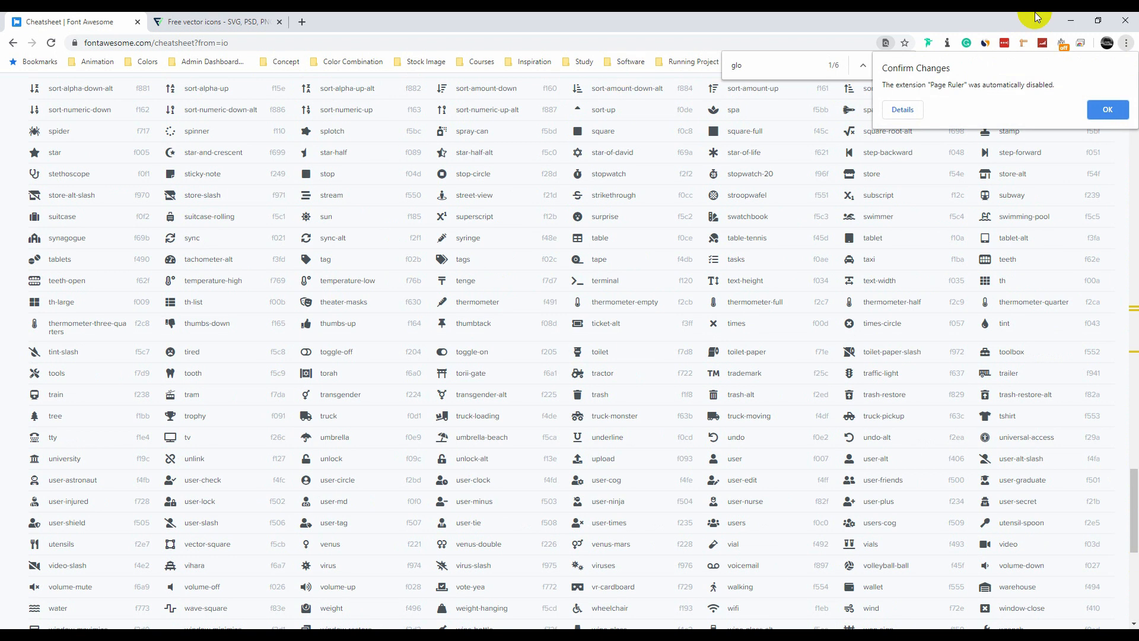
pyautogui.click(1107, 109)
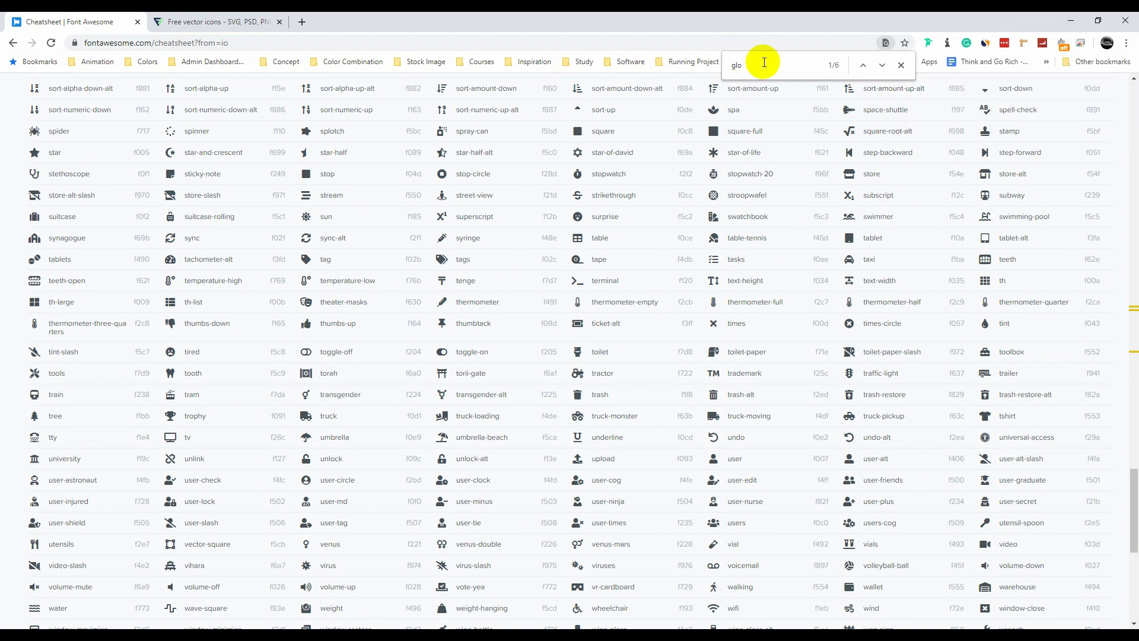
pyautogui.write('be')
pyautogui.press('Return')
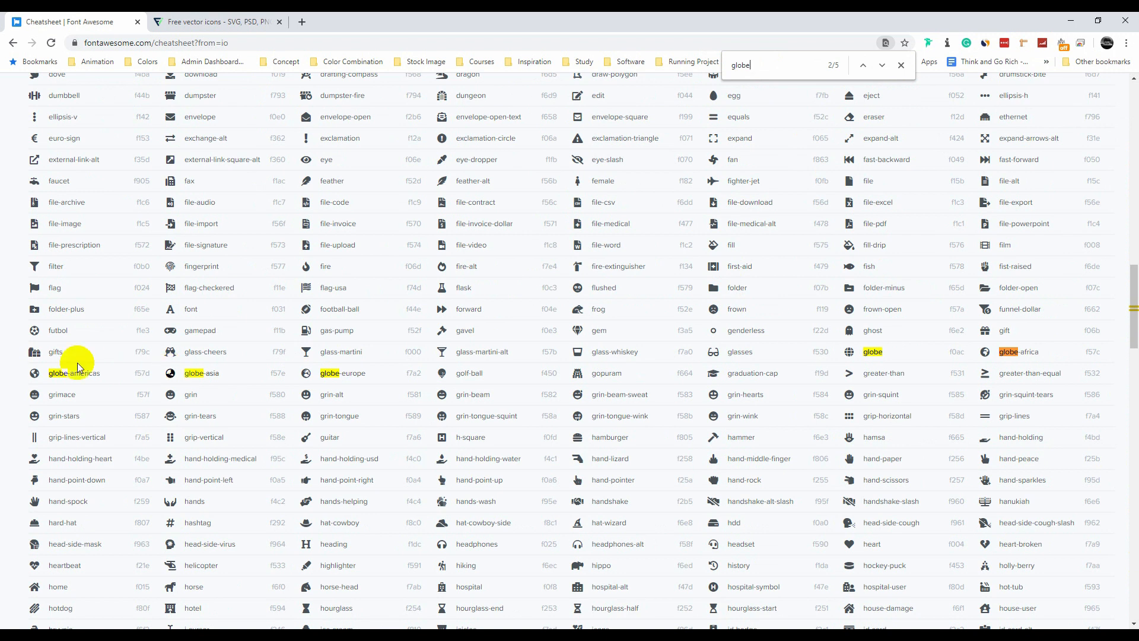
pyautogui.doubleClick(36, 373)
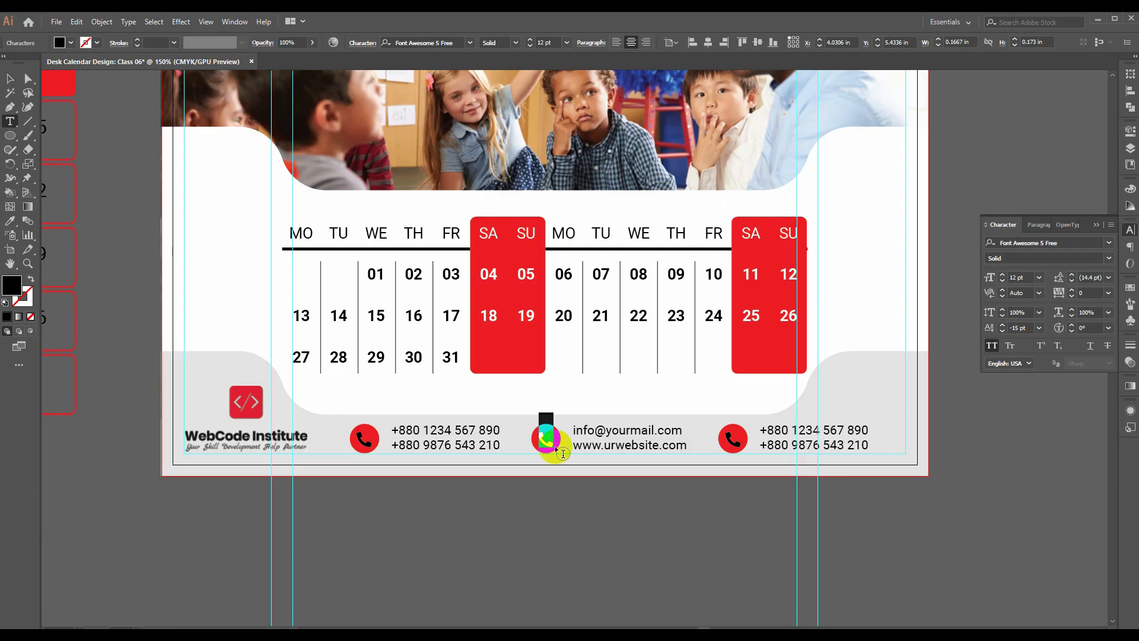
# - Back in Illustrator, replace the phone icon on the middle red circle with the copied globe icon
pyautogui.keyDown('ctrl'); pyautogui.click(544, 442); pyautogui.keyUp('ctrl')
pyautogui.hotkey('ctrl', 'v')
pyautogui.keyDown('ctrl'); pyautogui.click(579, 501); pyautogui.keyUp('ctrl')
pyautogui.click(9, 76)
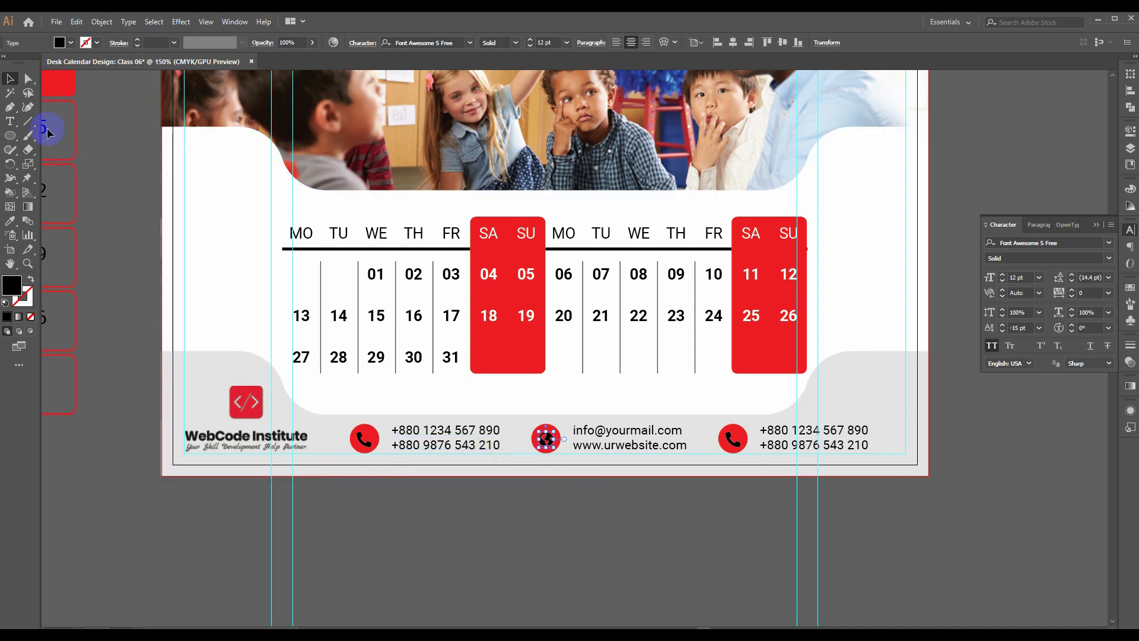
# - Recolor the phone, globe and phone icons on the three red footer circles to white
pyautogui.click(28, 78)
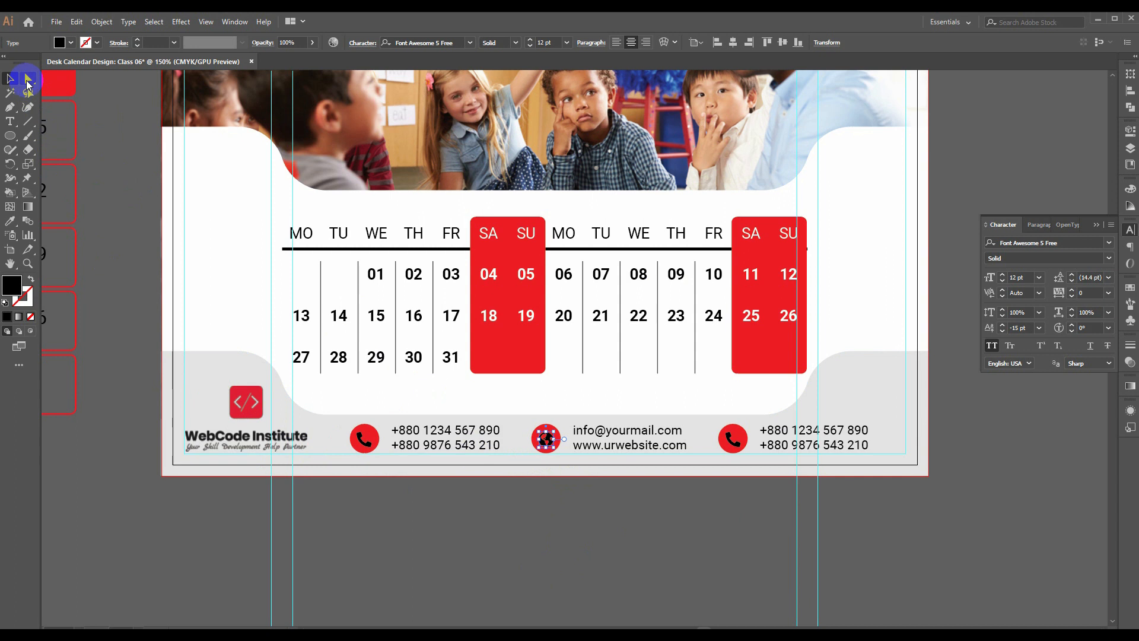
pyautogui.keyDown('ctrl'); pyautogui.keyDown('shift'); pyautogui.click(369, 444); pyautogui.keyUp('shift'); pyautogui.keyUp('ctrl')
pyautogui.click(613, 547)
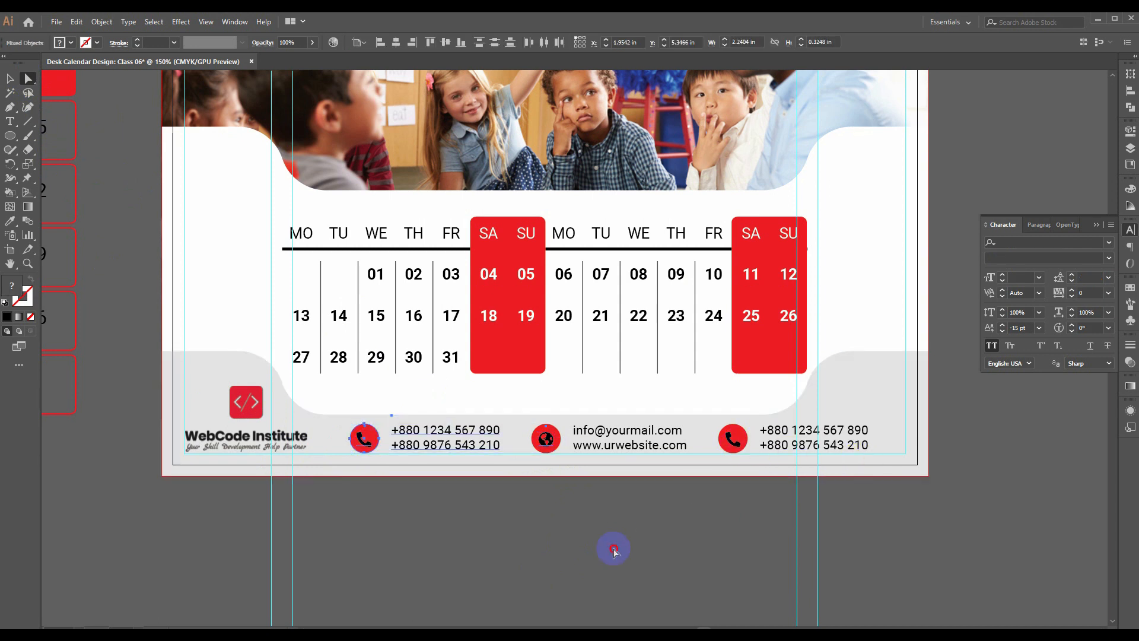
pyautogui.click(365, 439)
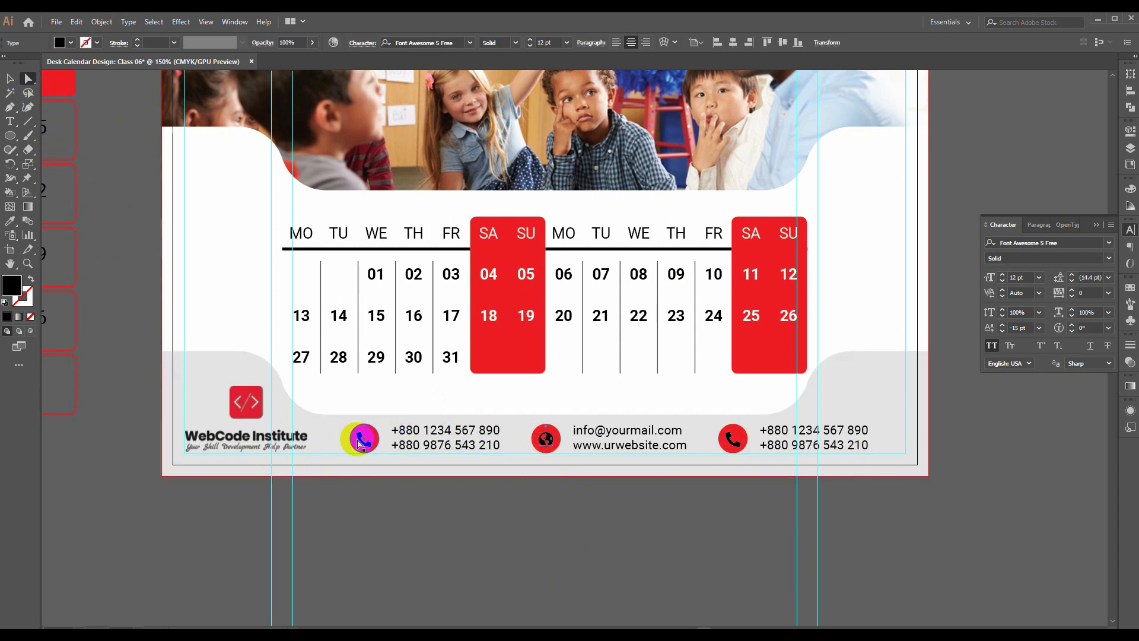
pyautogui.click(733, 440)
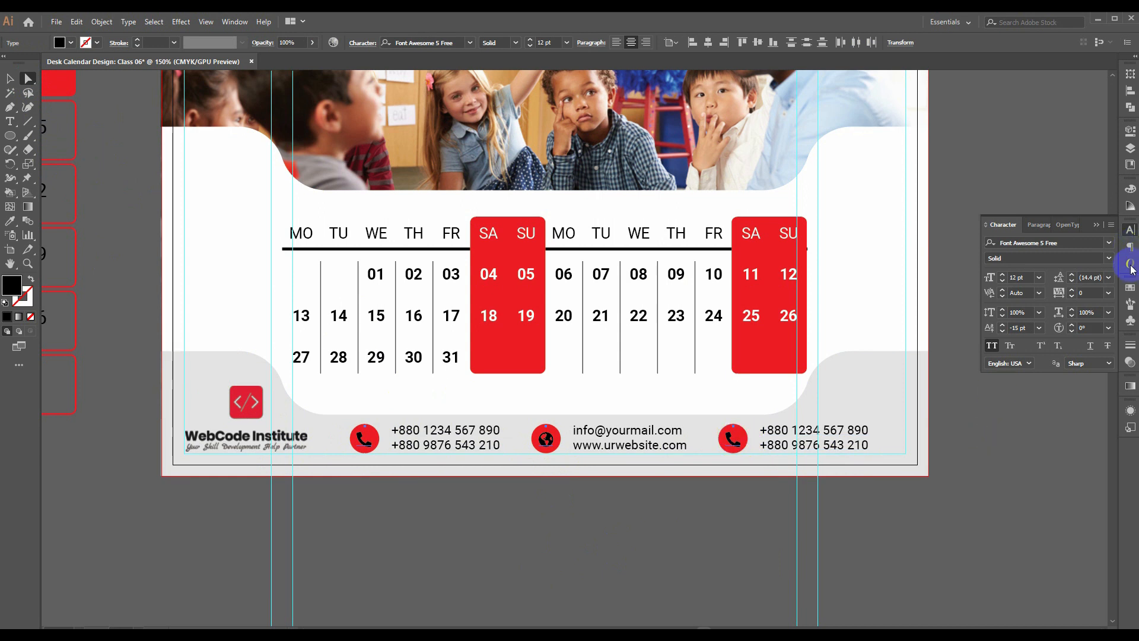
pyautogui.click(1129, 287)
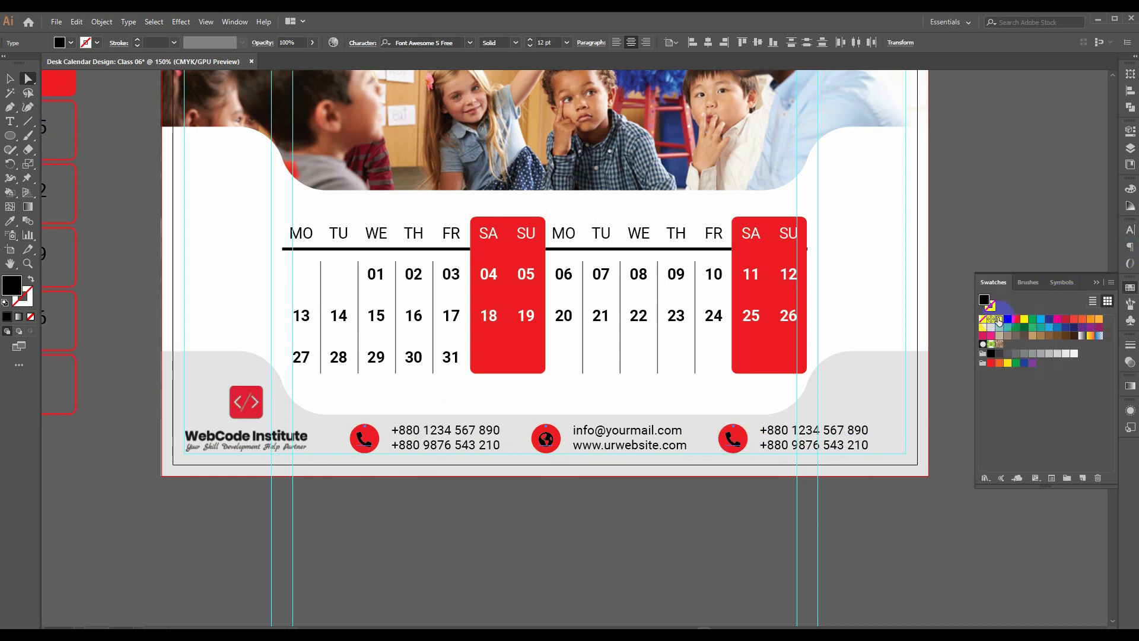
pyautogui.click(998, 320)
pyautogui.click(700, 545)
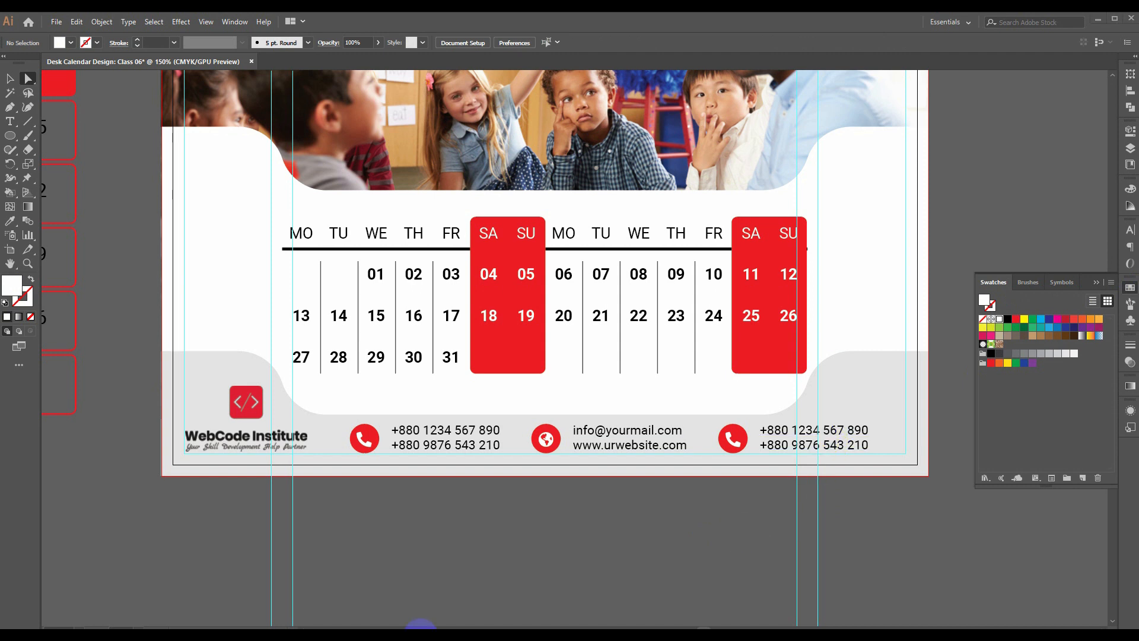
# - Switch to the Font Awesome cheatsheet in the browser, search for "map" and copy the location pin icon
pyautogui.click(420, 626)
pyautogui.click(340, 625)
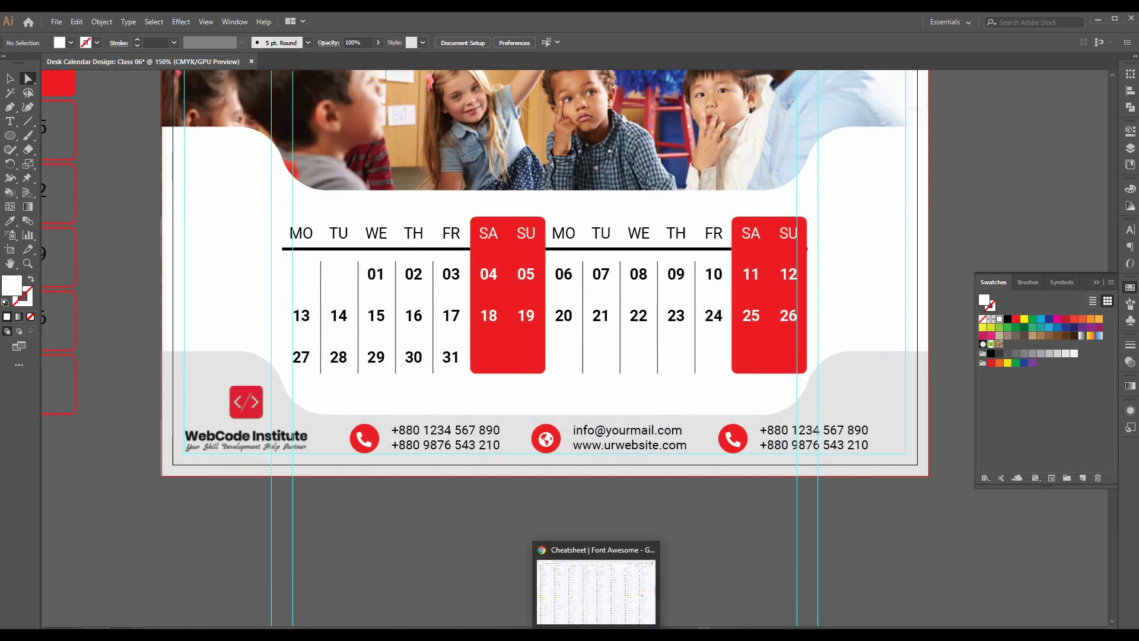
pyautogui.click(598, 627)
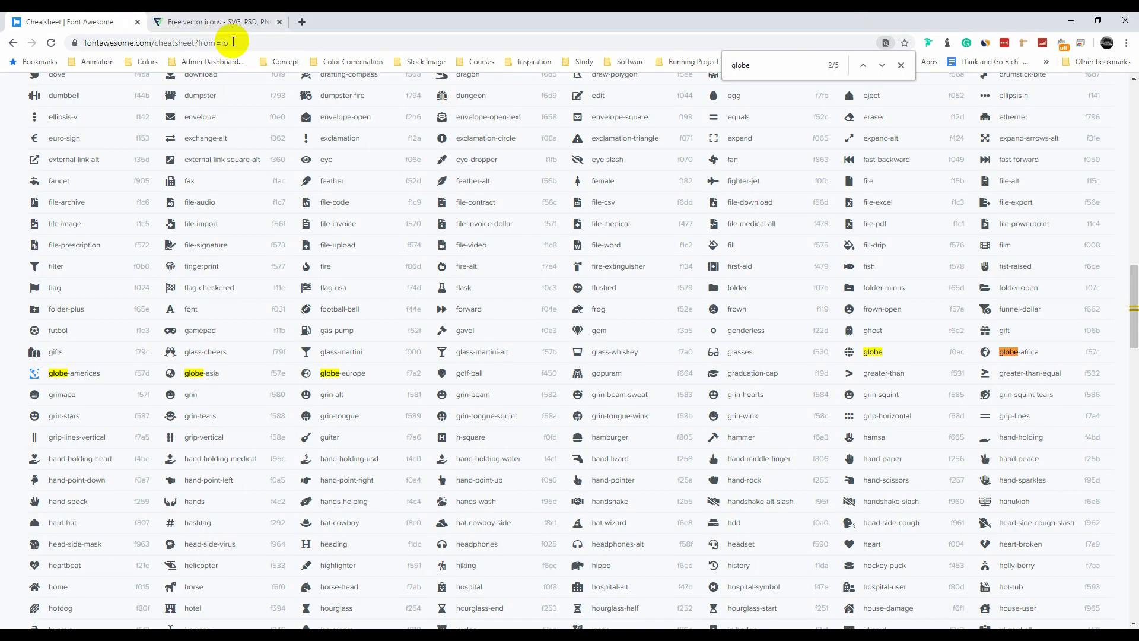
pyautogui.hotkey('ctrl', 'f')
pyautogui.write('map')
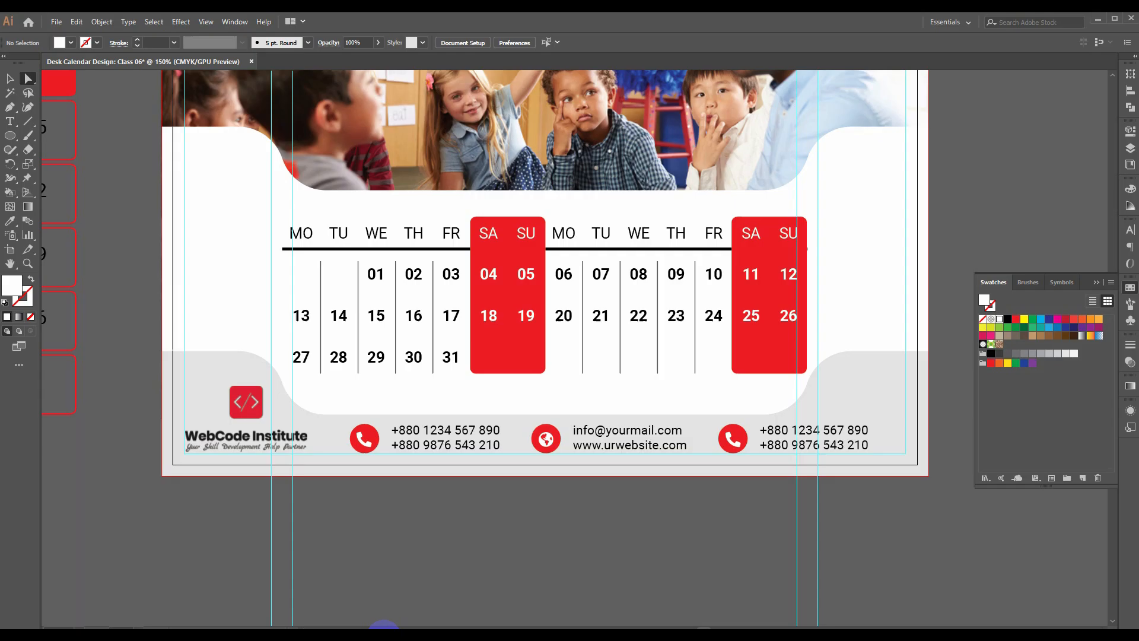
# - Back in Illustrator, replace the third contact block's phone icon with the copied location pin icon
pyautogui.click(10, 121)
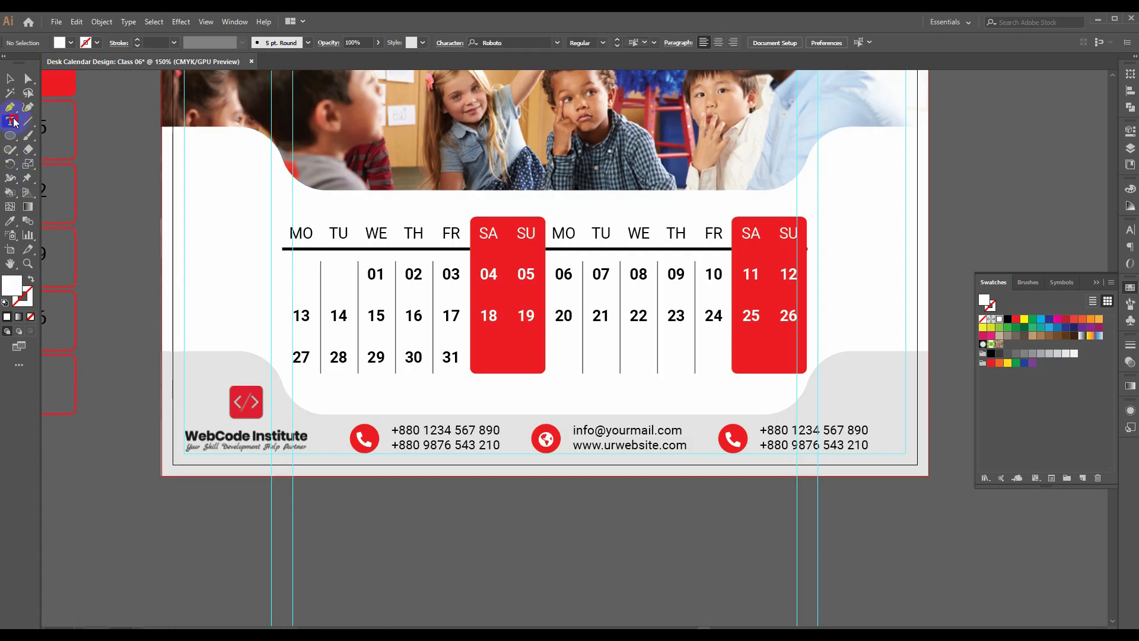
pyautogui.doubleClick(731, 442)
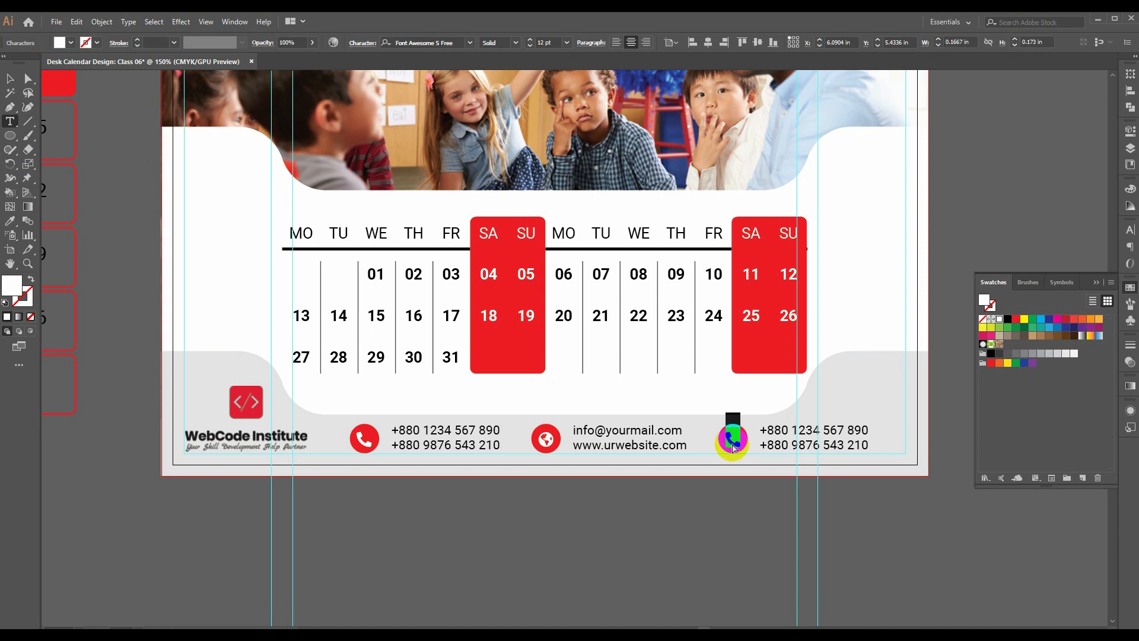
pyautogui.hotkey('ctrl', 'v')
pyautogui.press('Escape')
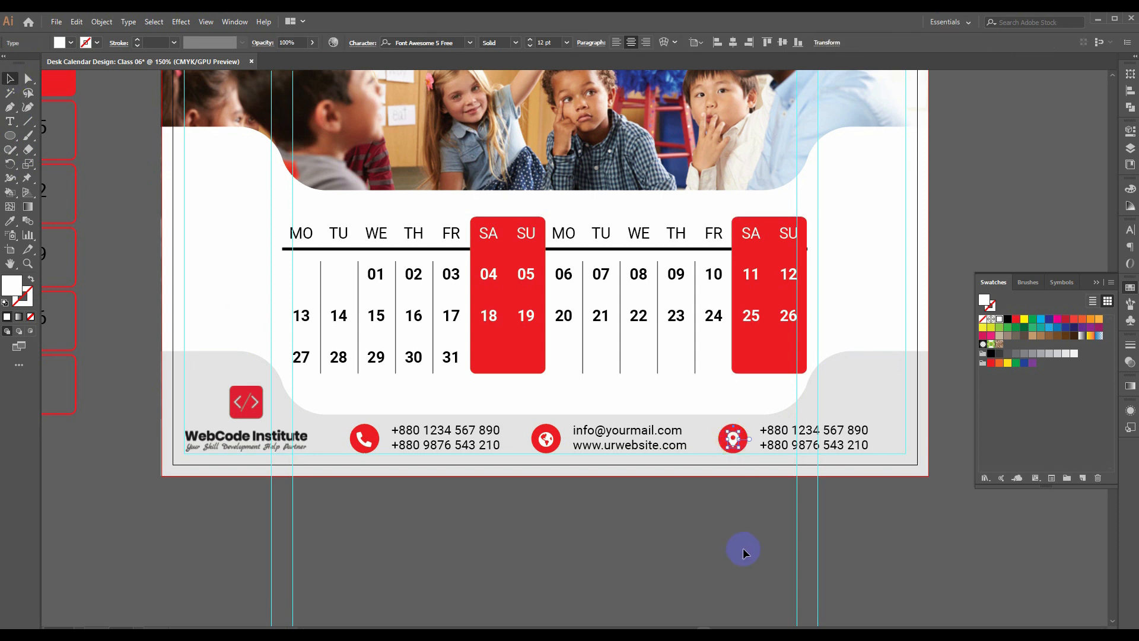
pyautogui.click(740, 548)
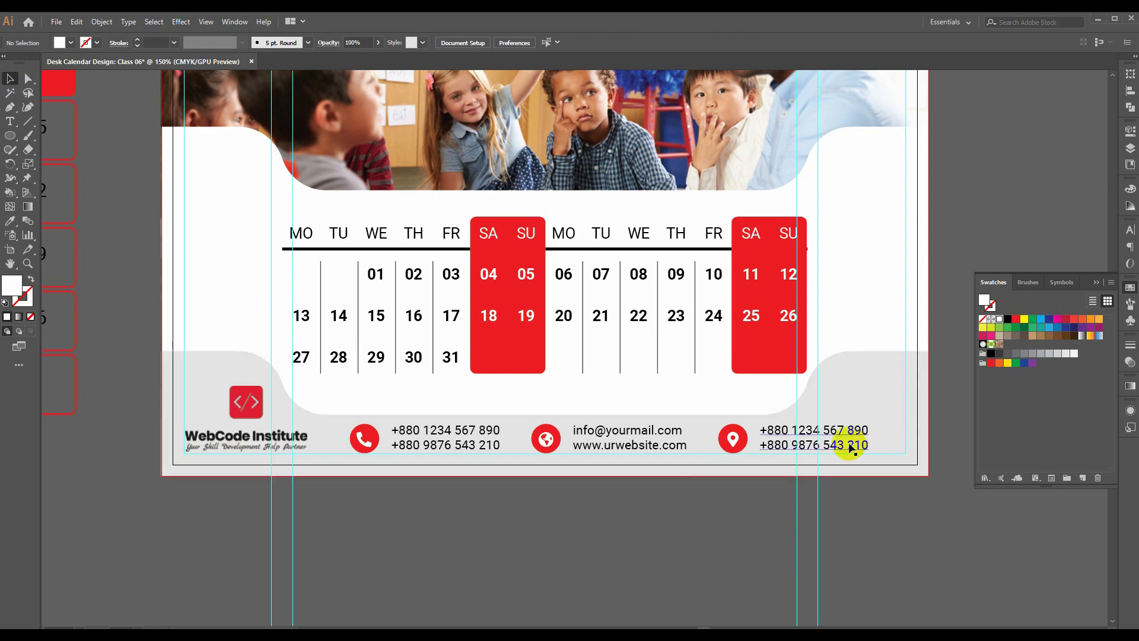
# - Replace the third contact block's phone numbers with a two-line postal address ending in a period, with All Caps turned off
pyautogui.click(10, 121)
pyautogui.moveTo(869, 450); pyautogui.dragTo(884, 383)
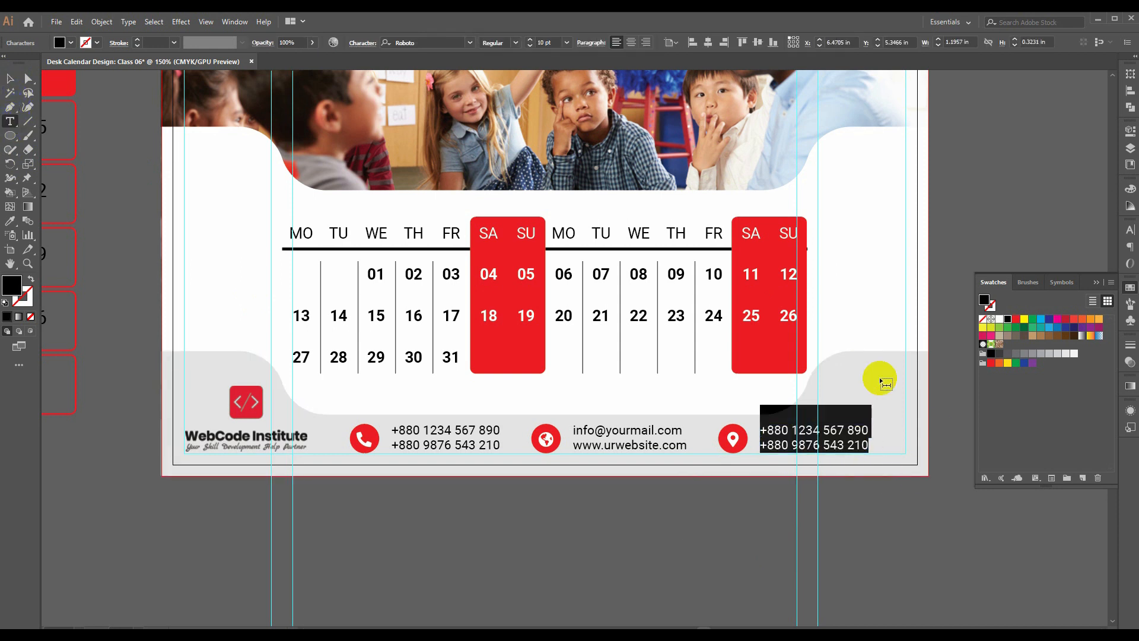
pyautogui.write('NEW ELE')
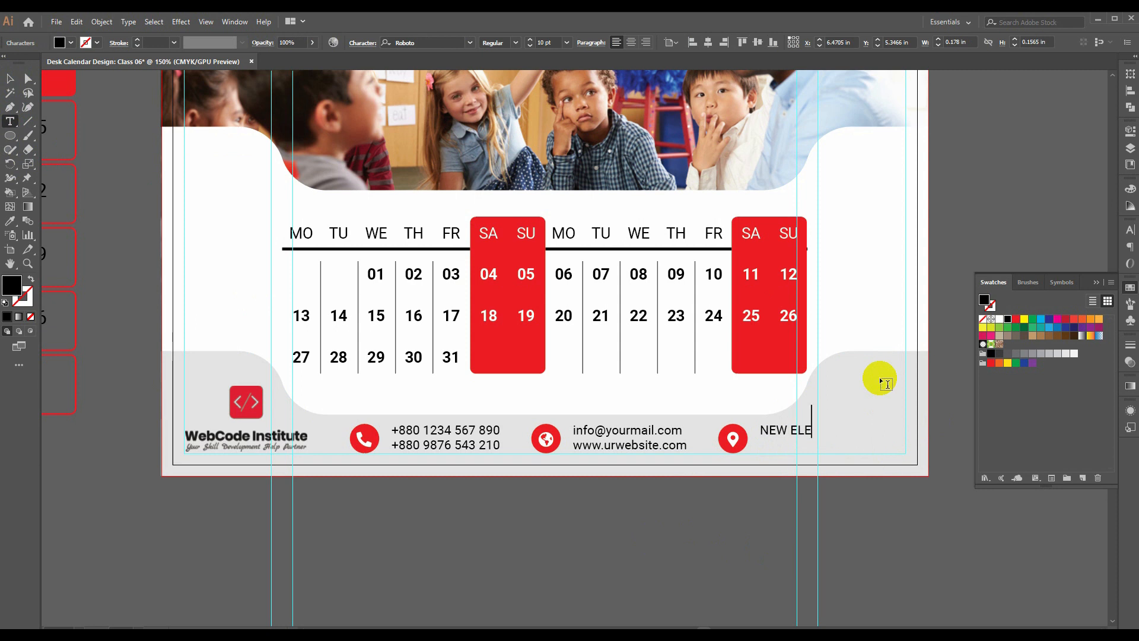
pyautogui.hotkey('ctrl', 'a')
pyautogui.click(1130, 229)
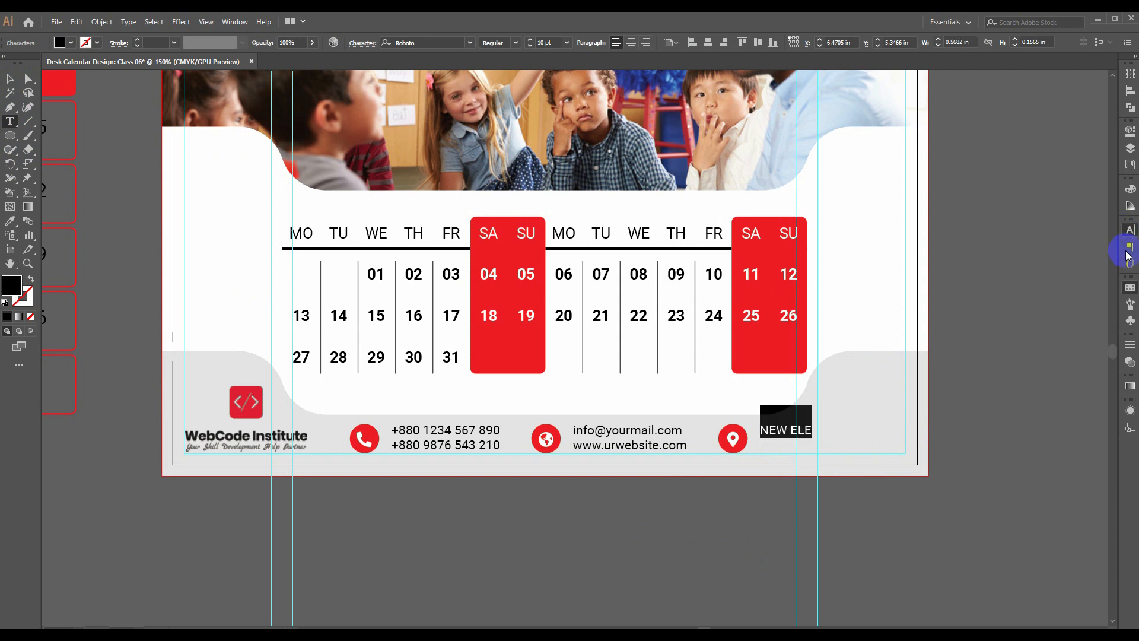
pyautogui.click(991, 347)
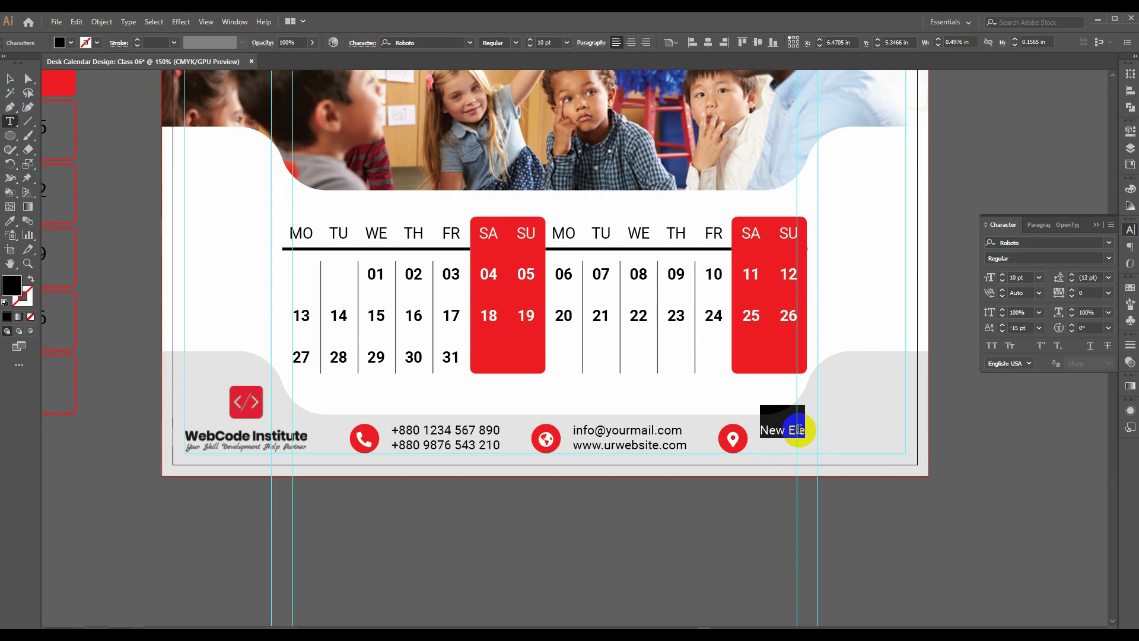
pyautogui.click(854, 360)
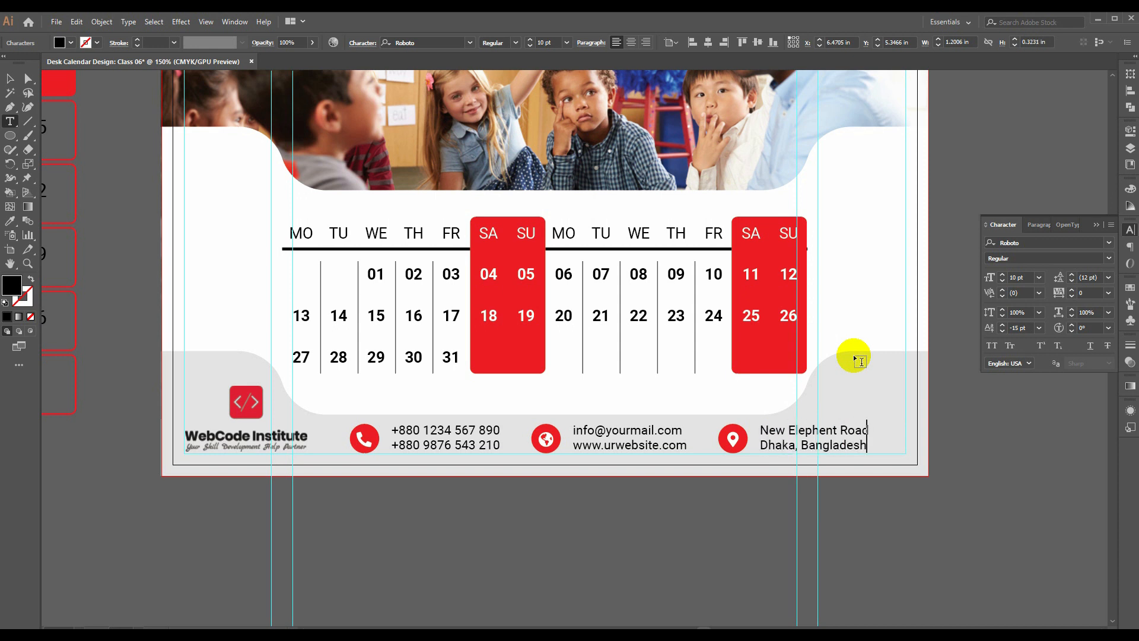
pyautogui.write('.')
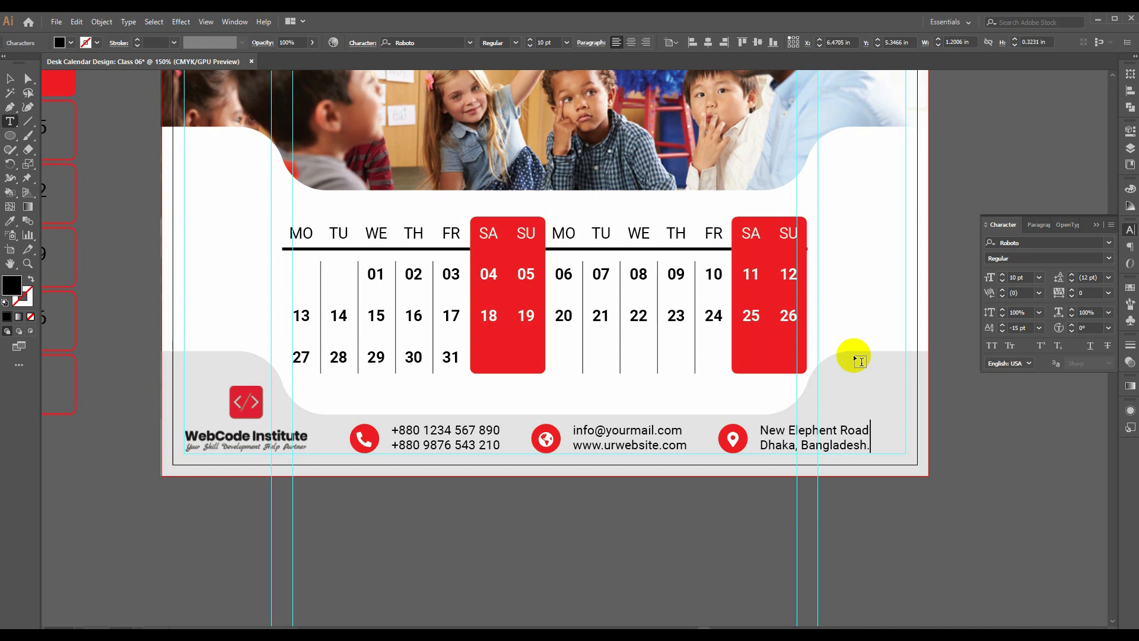
pyautogui.click(10, 79)
pyautogui.click(614, 529)
# - Group the three contact blocks, the WebCode Institute logo and the gray footer shape
pyautogui.hotkey('ctrl', '1')
pyautogui.scroll(2, 619, 530)
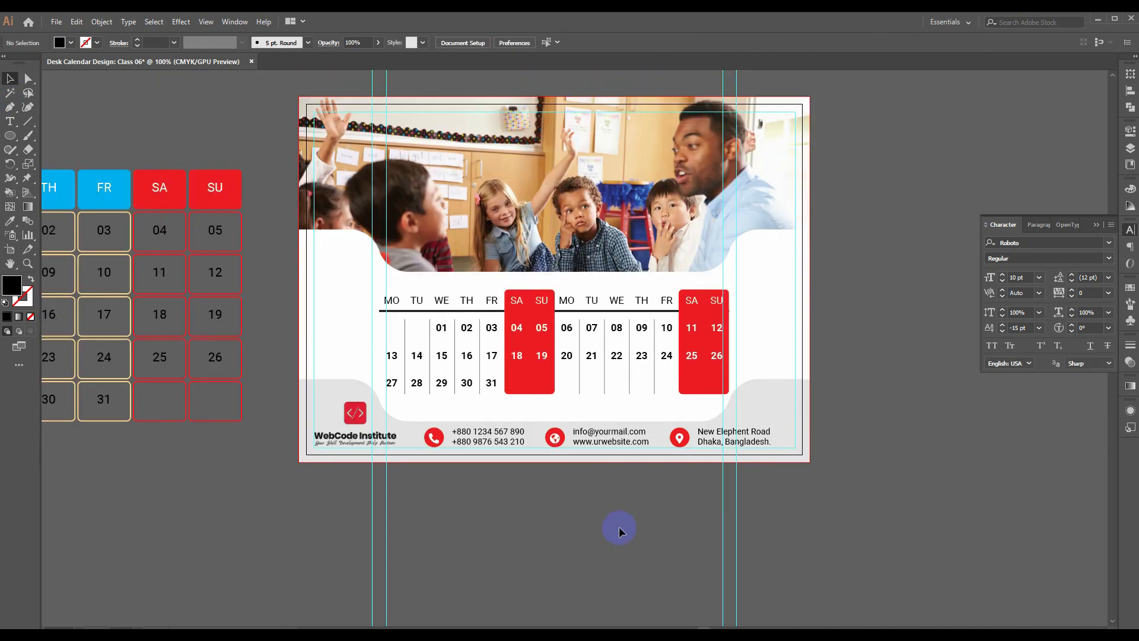
pyautogui.scroll(1, 619, 530)
pyautogui.moveTo(534, 518); pyautogui.dragTo(602, 517)
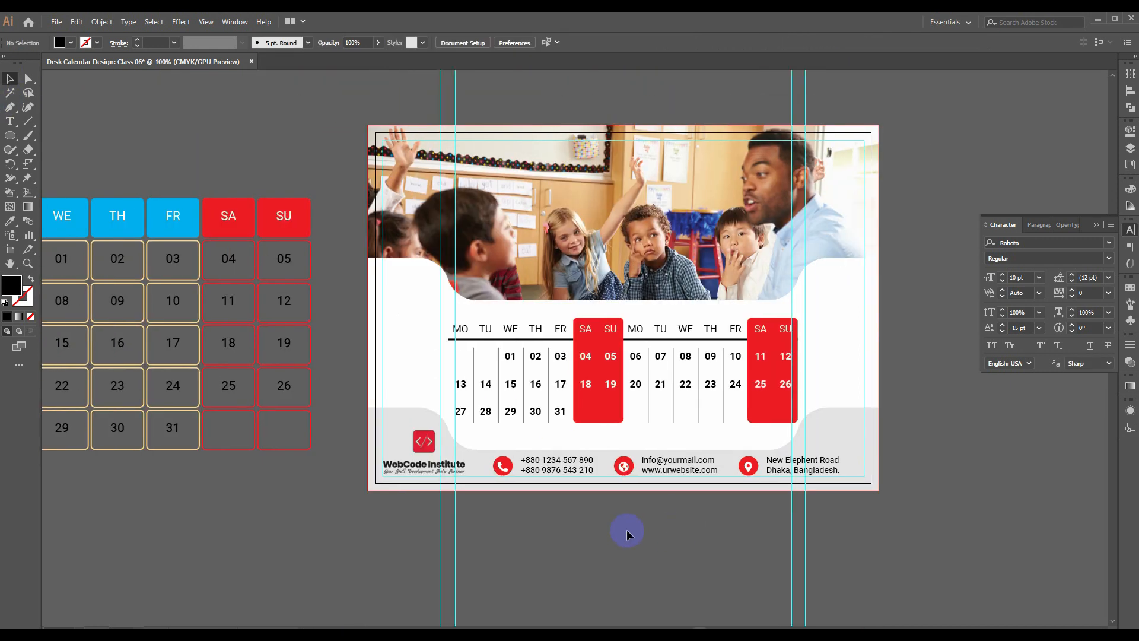
pyautogui.click(795, 469)
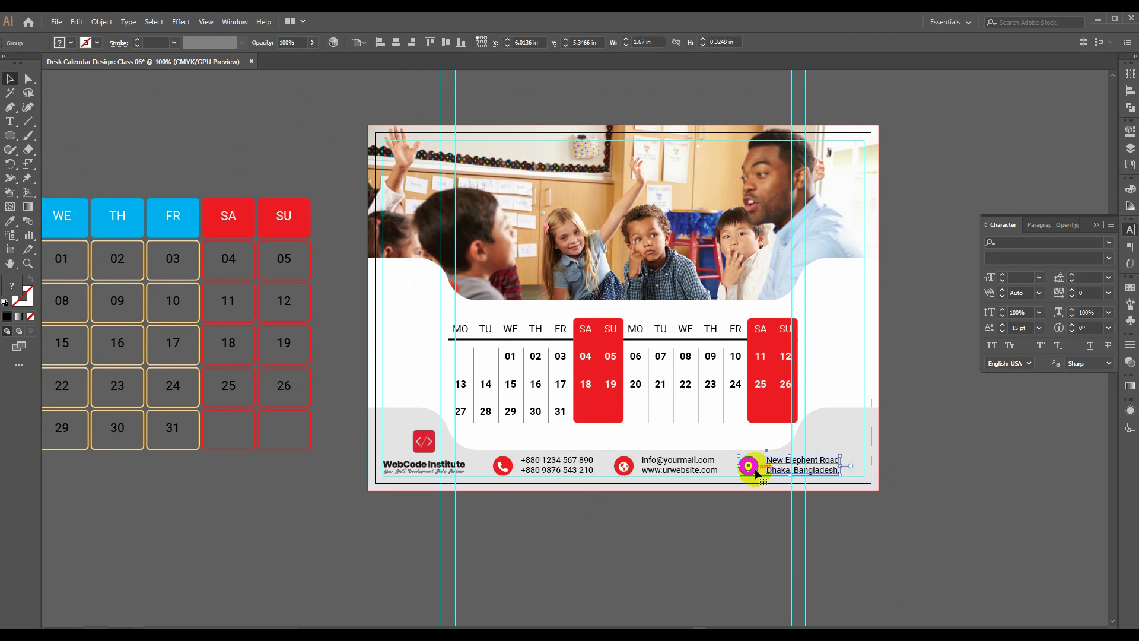
pyautogui.keyDown('shift'); pyautogui.click(692, 472); pyautogui.keyUp('shift')
pyautogui.keyDown('shift'); pyautogui.click(538, 471); pyautogui.keyUp('shift')
pyautogui.keyDown('shift'); pyautogui.click(442, 465); pyautogui.keyUp('shift')
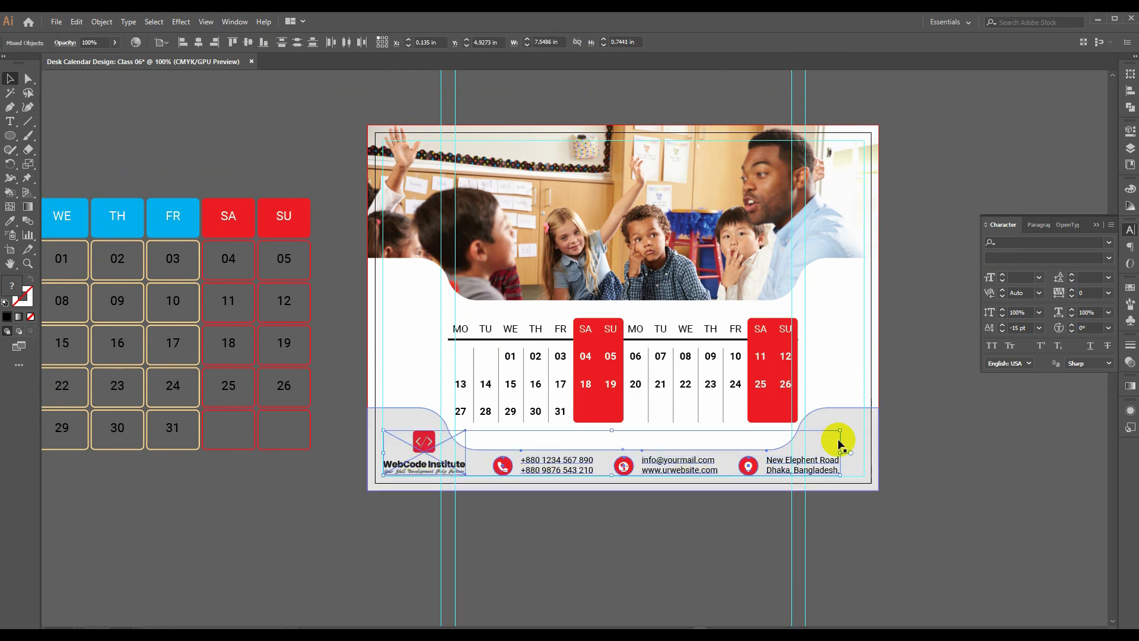
pyautogui.keyDown('shift'); pyautogui.click(863, 418); pyautogui.keyUp('shift')
pyautogui.hotkey('ctrl', 'g')
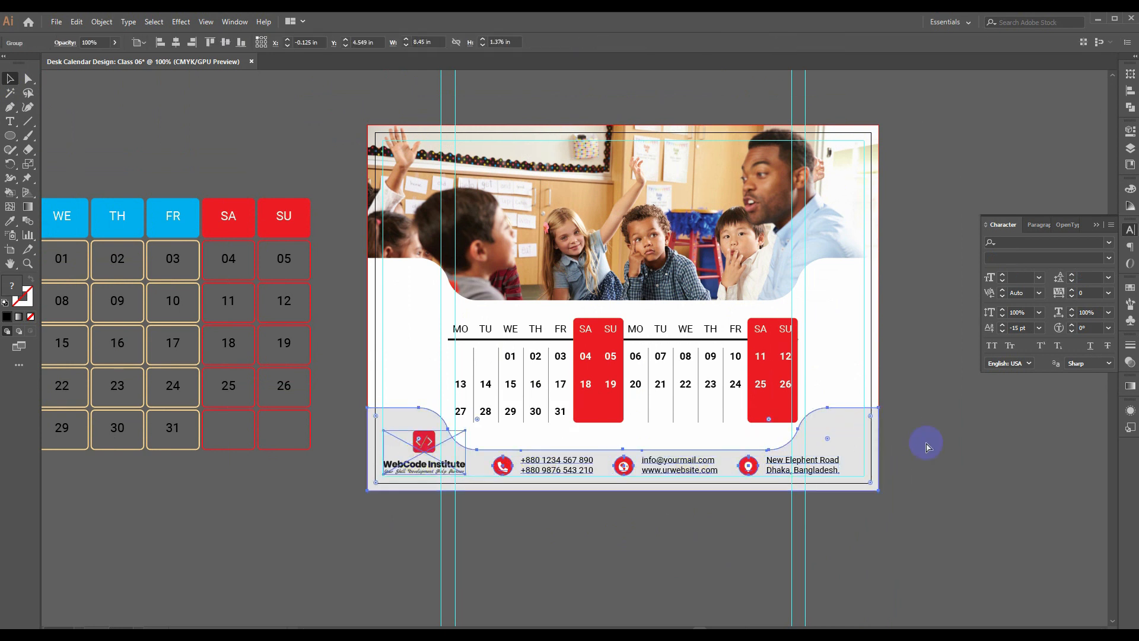
pyautogui.click(771, 375)
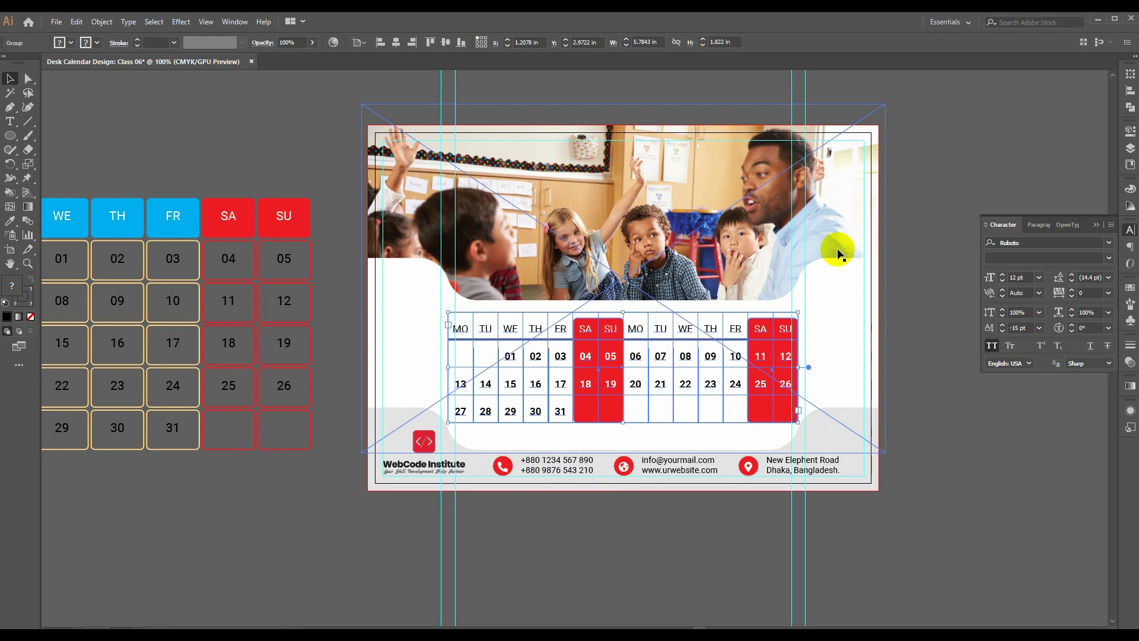
pyautogui.click(939, 382)
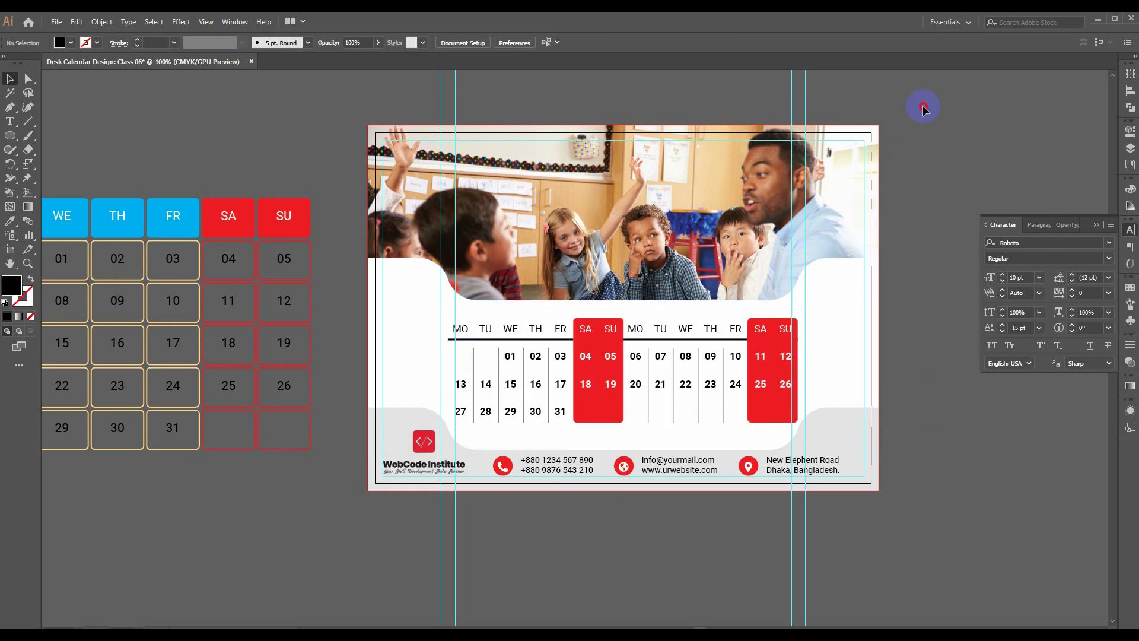
pyautogui.moveTo(922, 107); pyautogui.dragTo(359, 508)
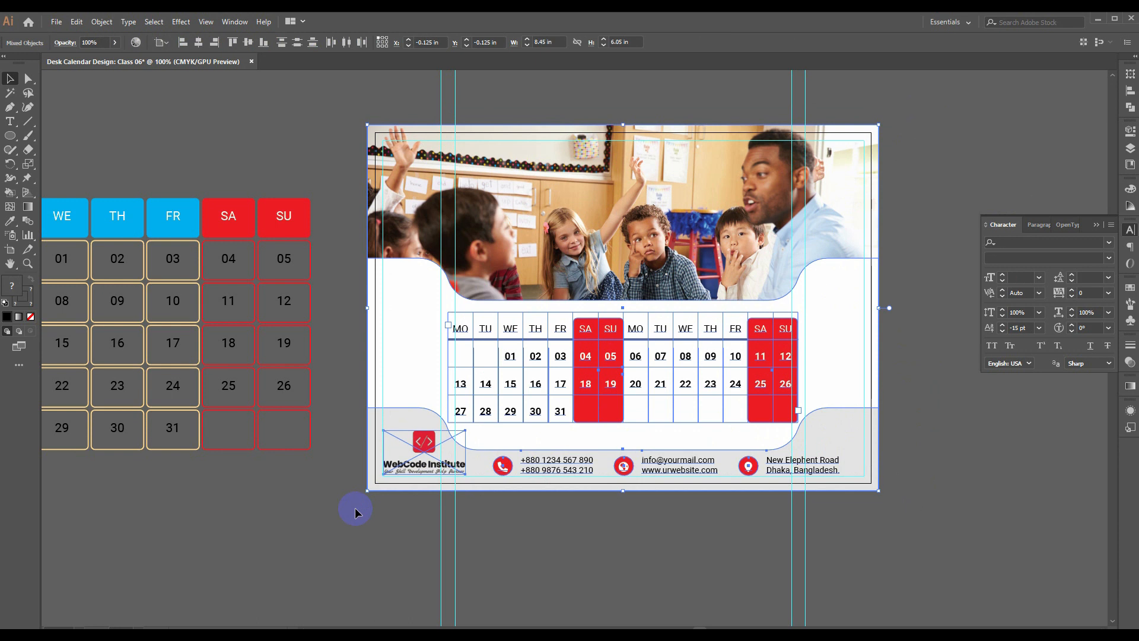
pyautogui.click(943, 524)
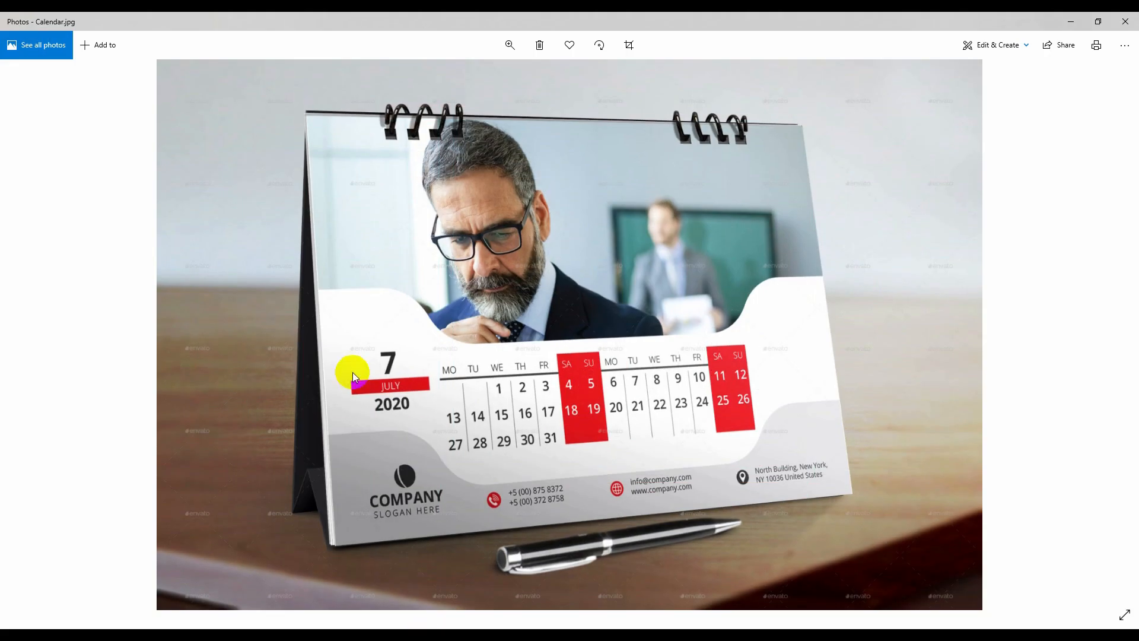
# - Check the date block in the reference image and add the three-line text 10, May, 2020 beside the calendar grid in Illustrator
pyautogui.click(378, 388)
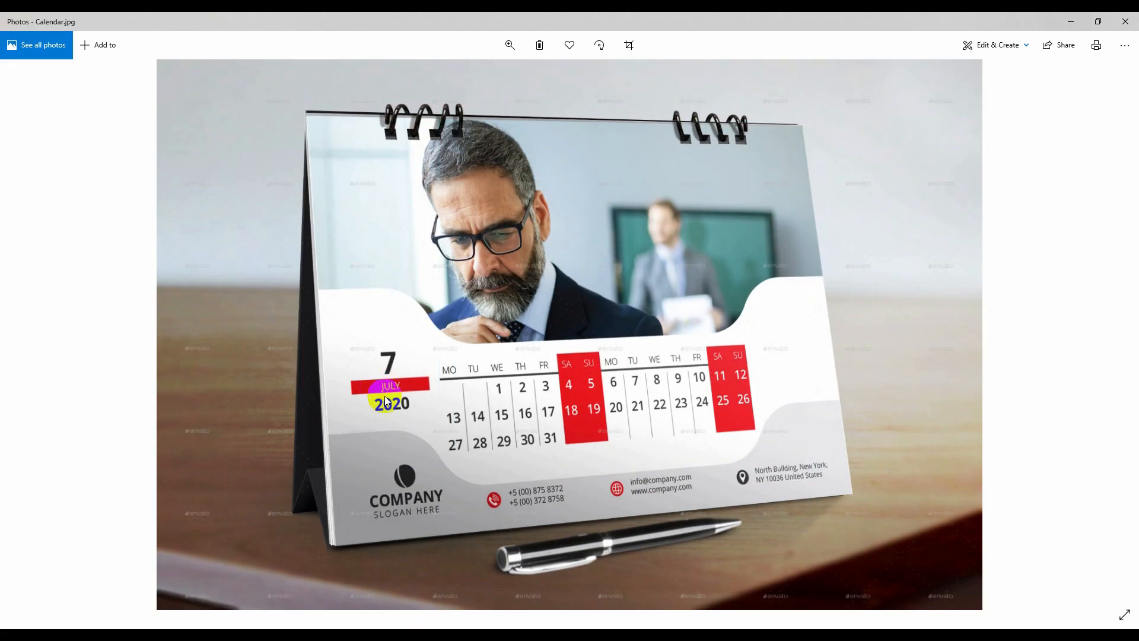
pyautogui.moveTo(396, 626)
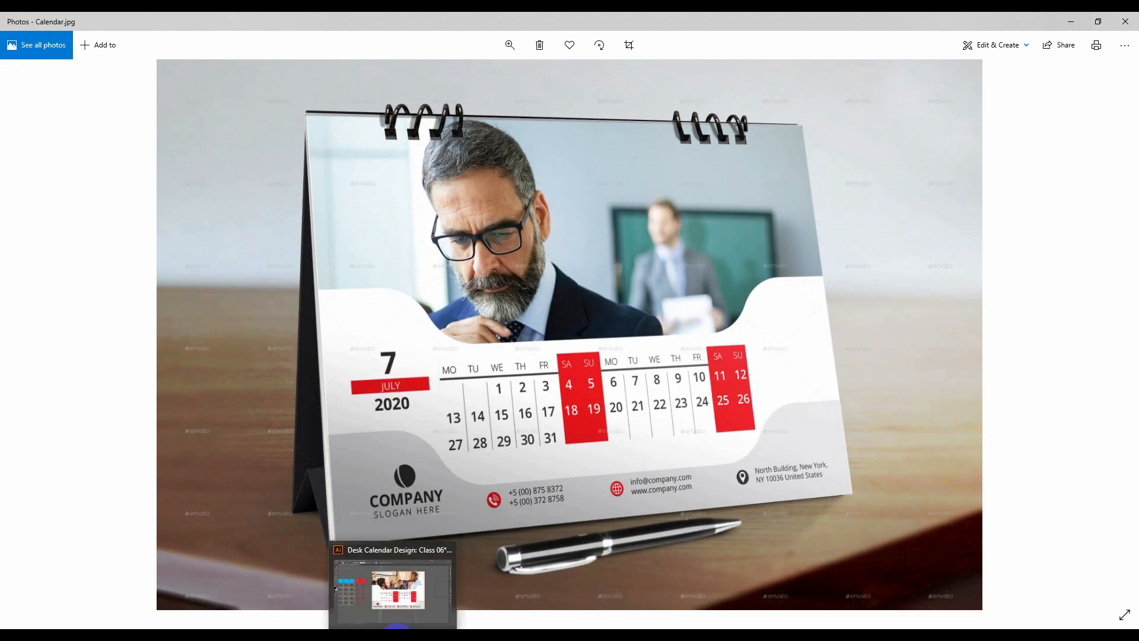
pyautogui.click(395, 584)
pyautogui.click(10, 121)
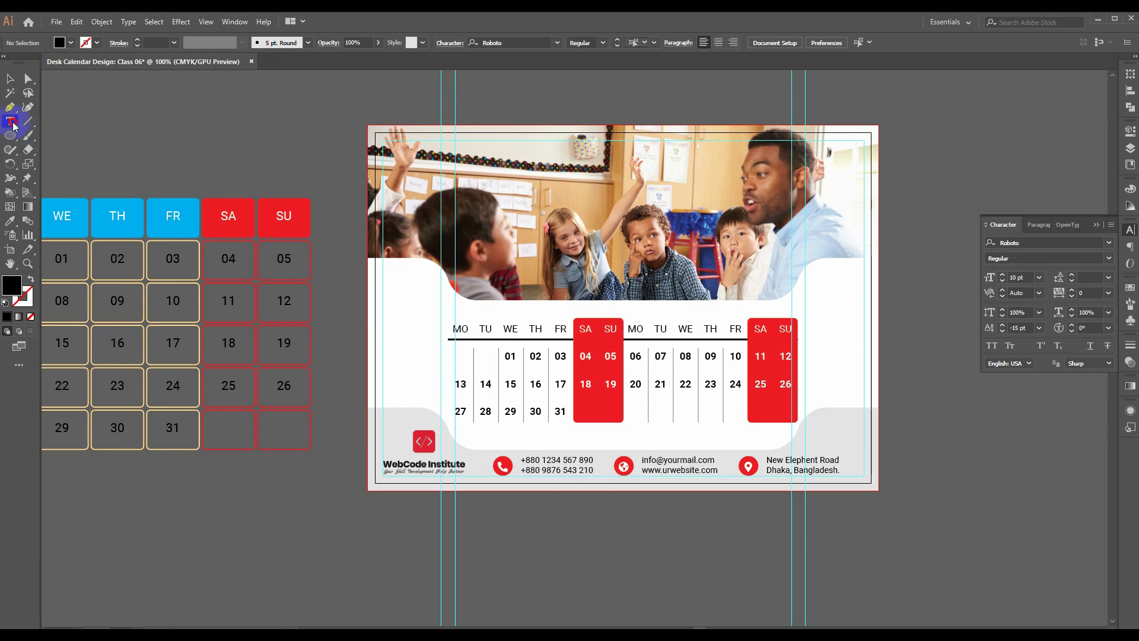
pyautogui.click(387, 353)
pyautogui.write('10')
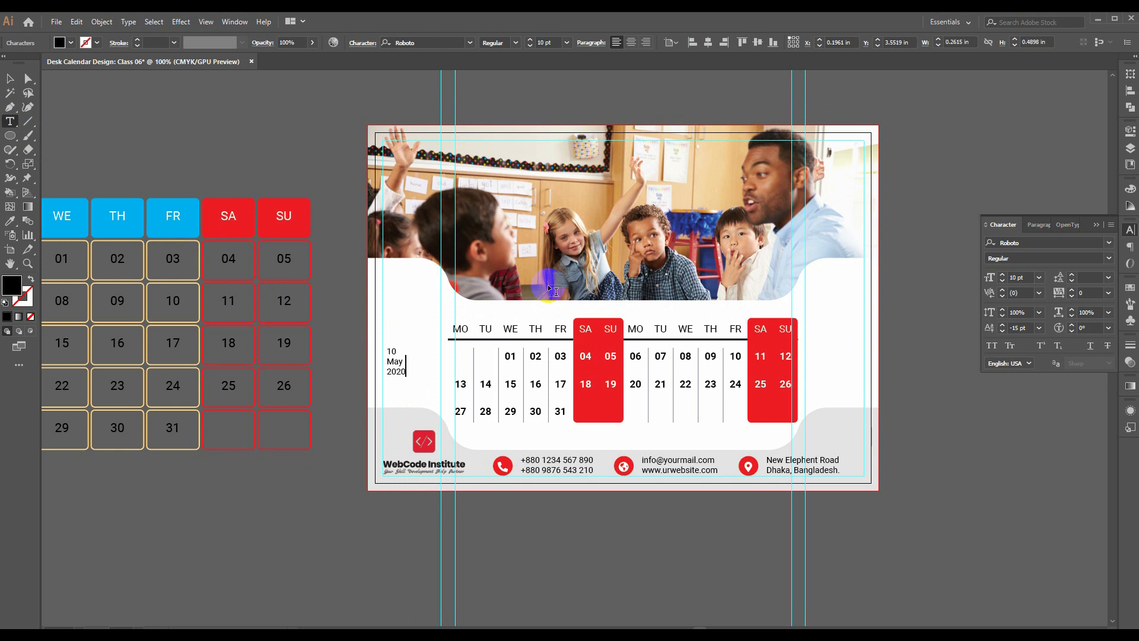
pyautogui.click(8, 79)
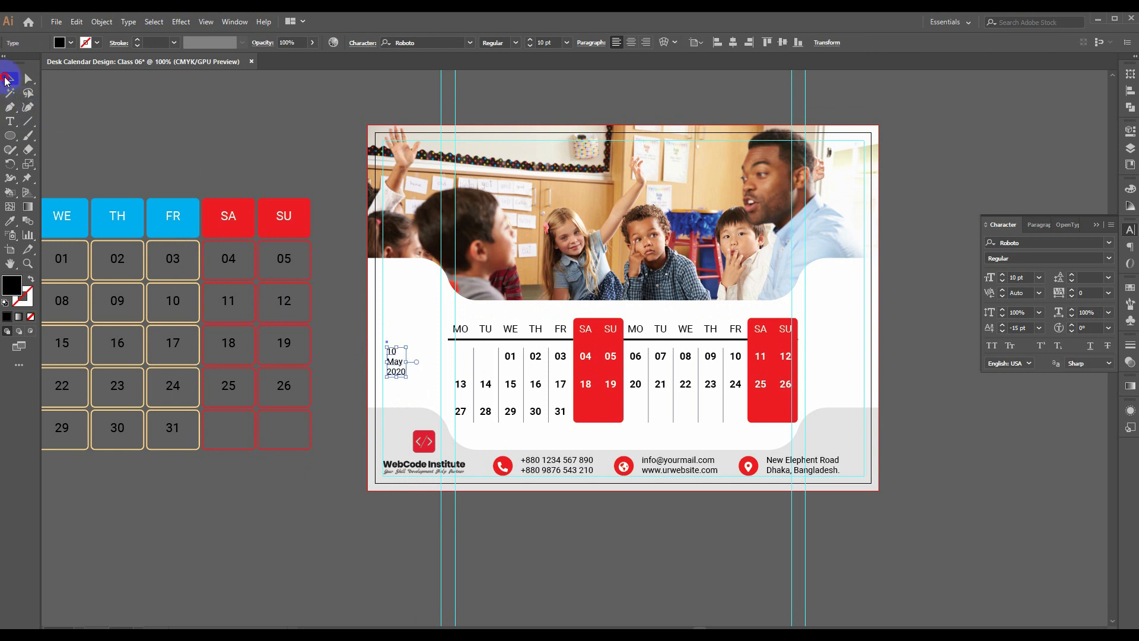
# - Center-align the three-line date text and move it midway between the left margin and the calendar grid
pyautogui.moveTo(381, 496); pyautogui.dragTo(407, 305)
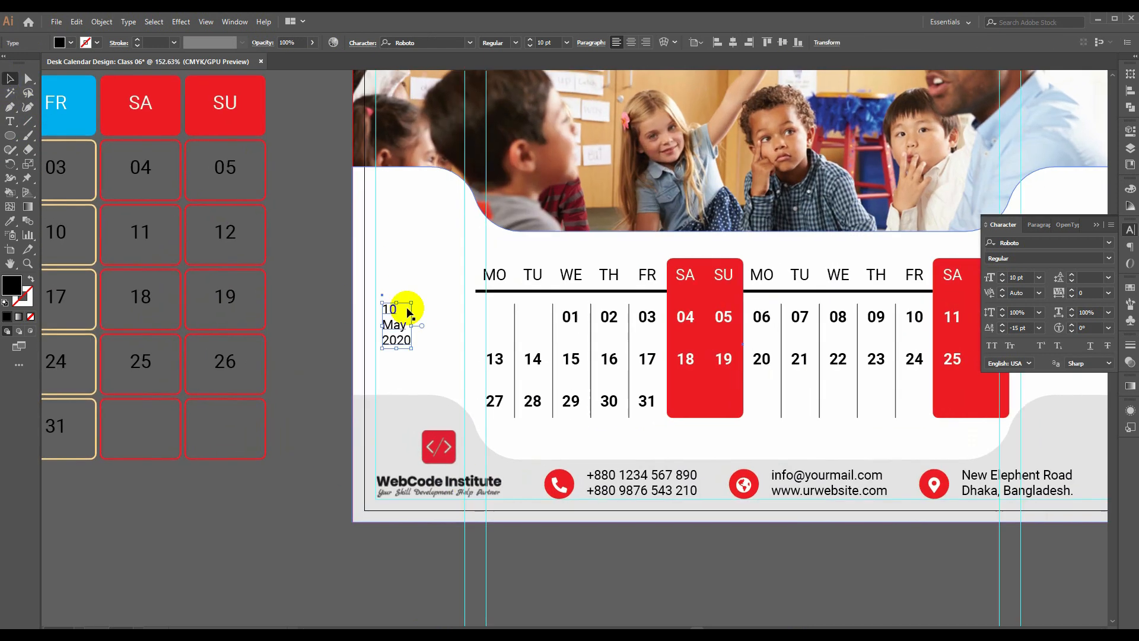
pyautogui.click(1039, 224)
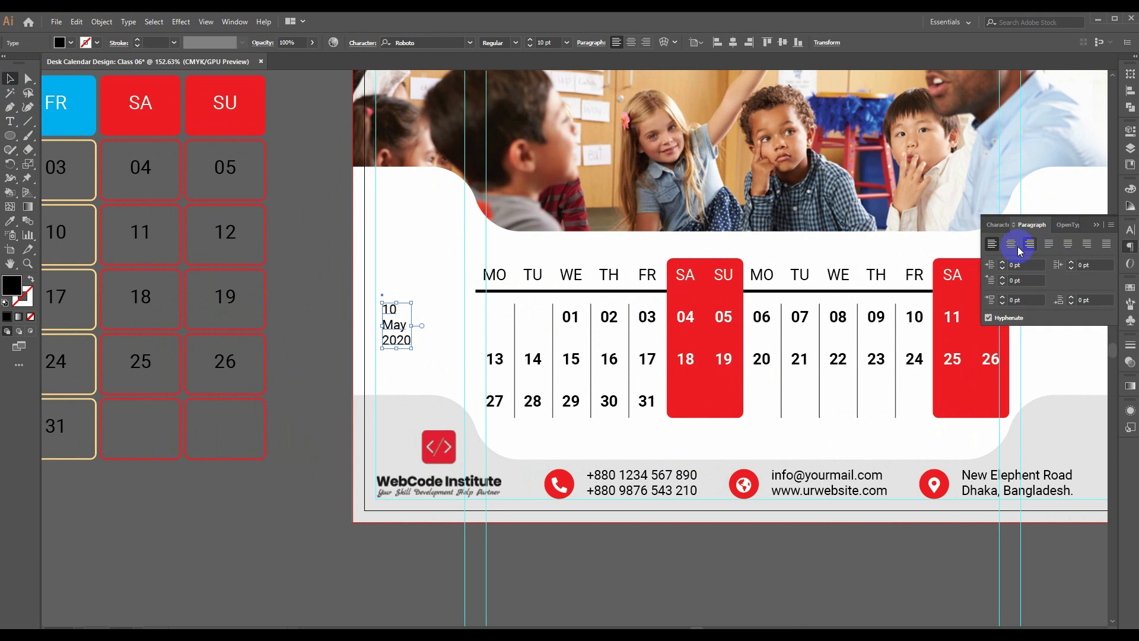
pyautogui.click(1011, 247)
pyautogui.moveTo(382, 324); pyautogui.dragTo(408, 309)
pyautogui.doubleClick(424, 322)
pyautogui.hotkey('ctrl', 't')
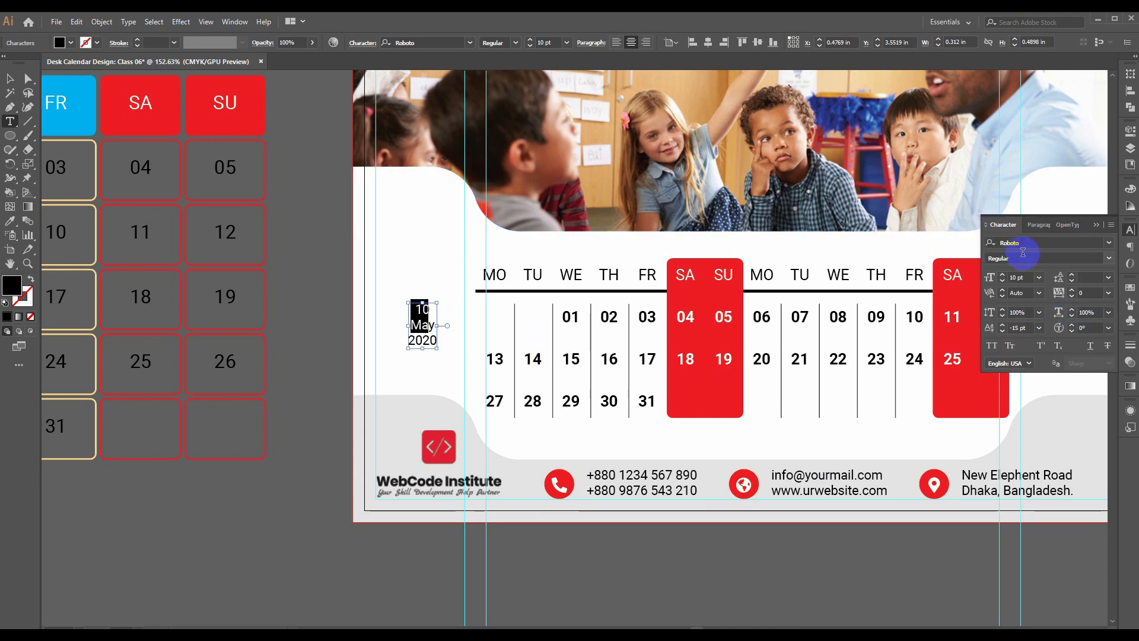
pyautogui.click(1026, 277)
pyautogui.write('21')
pyautogui.press('Return')
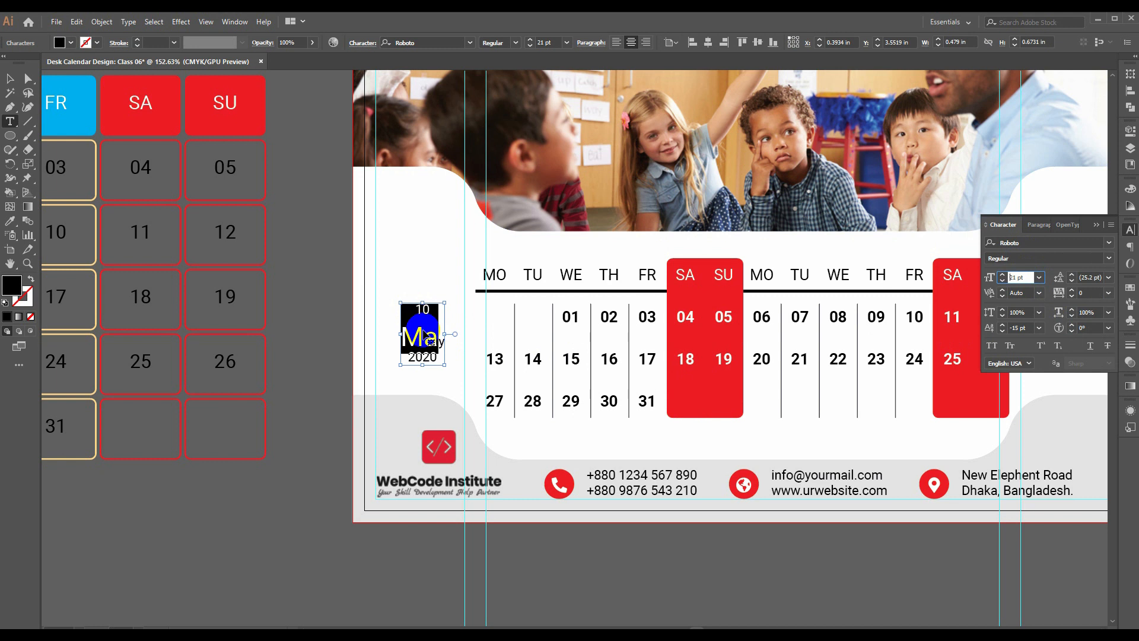
pyautogui.press('Down')
pyautogui.press('Return')
pyautogui.hotkey('ctrl', 'z')
pyautogui.hotkey('ctrl', 'z')
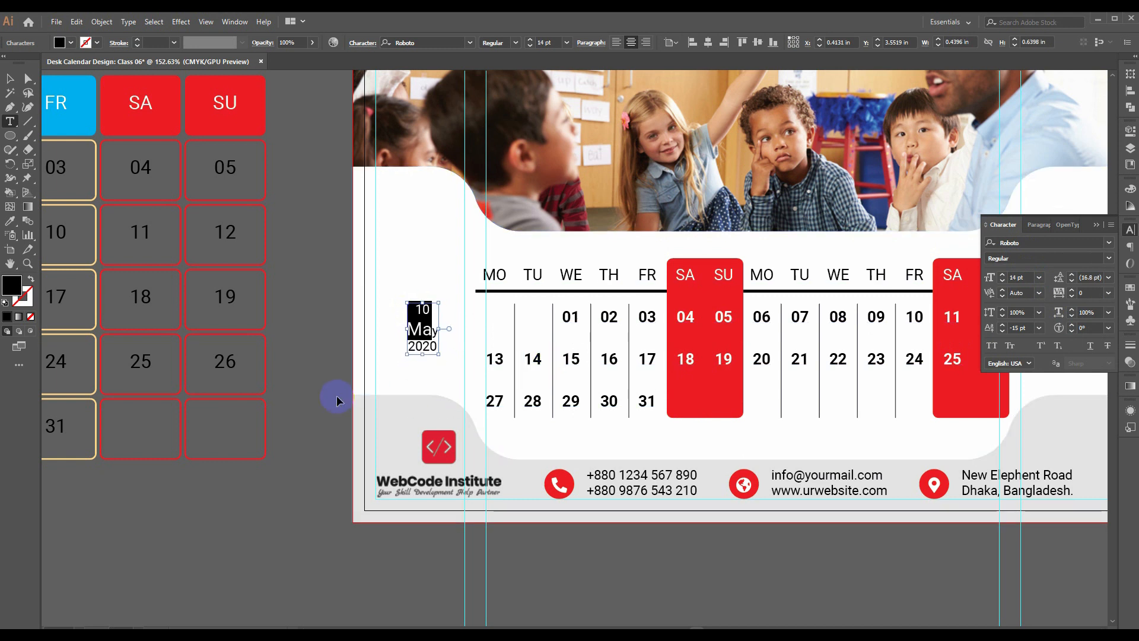
pyautogui.hotkey('ctrl', 'z')
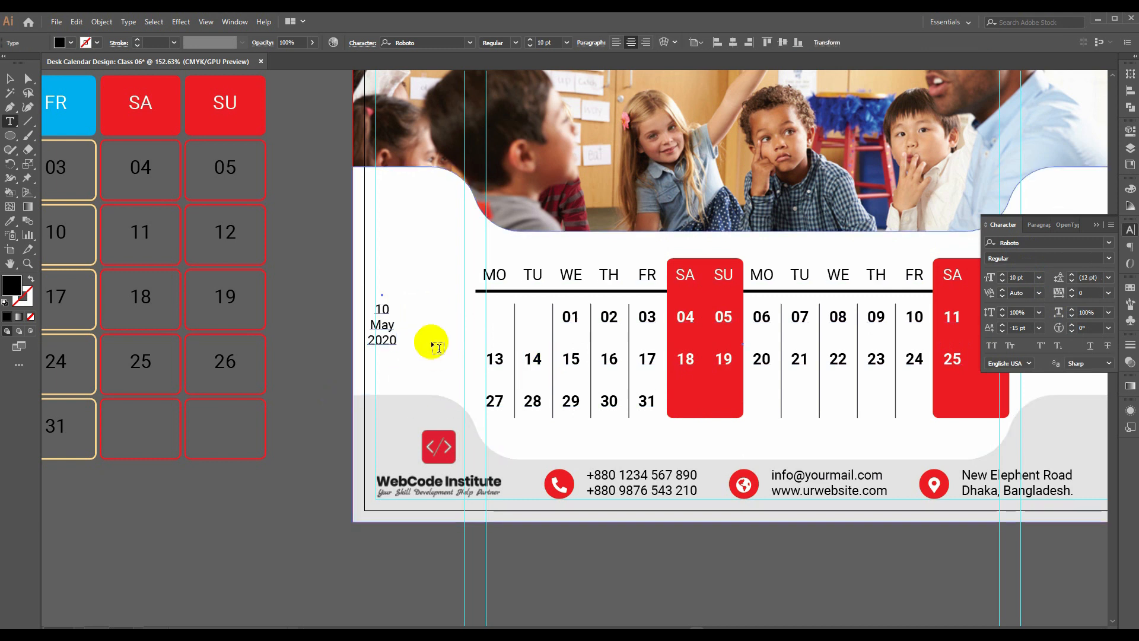
pyautogui.hotkey('ctrl', 'shift', 'z')
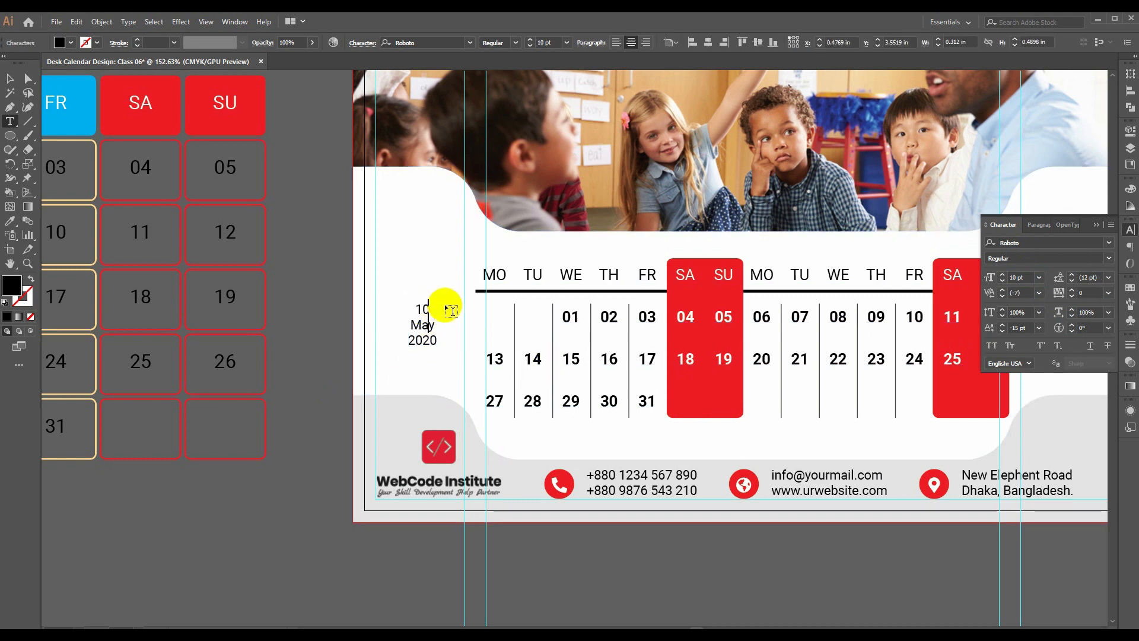
# - Set the day number 10 in the date block to 22 pt with the Medium font style
pyautogui.doubleClick(450, 310)
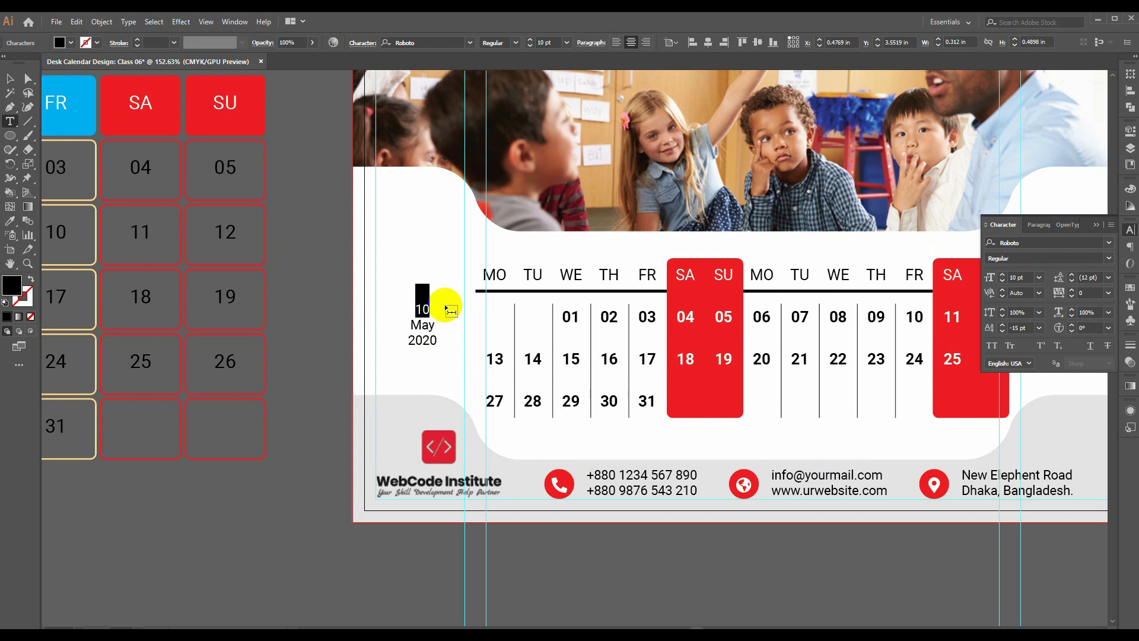
pyautogui.click(1017, 277)
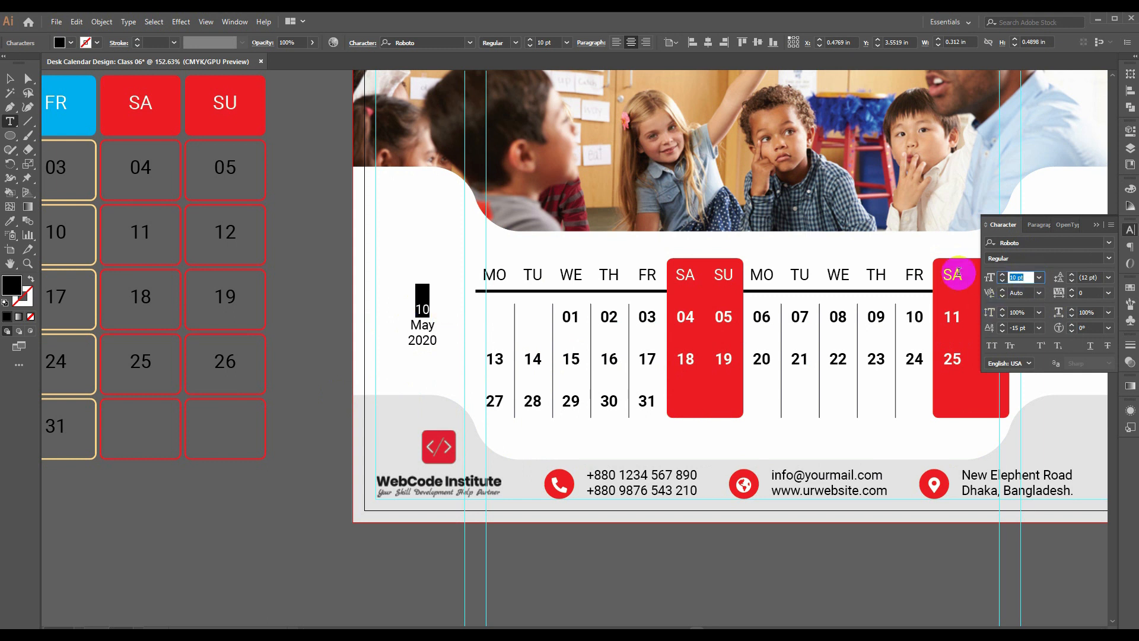
pyautogui.press('Up')
pyautogui.press('Up')
pyautogui.press('Up')
pyautogui.press('Up')
pyautogui.press('Up')
pyautogui.press('Up')
pyautogui.press('Up')
pyautogui.press('Up')
pyautogui.press('Up')
pyautogui.press('Up')
pyautogui.press('Up')
pyautogui.press('Up')
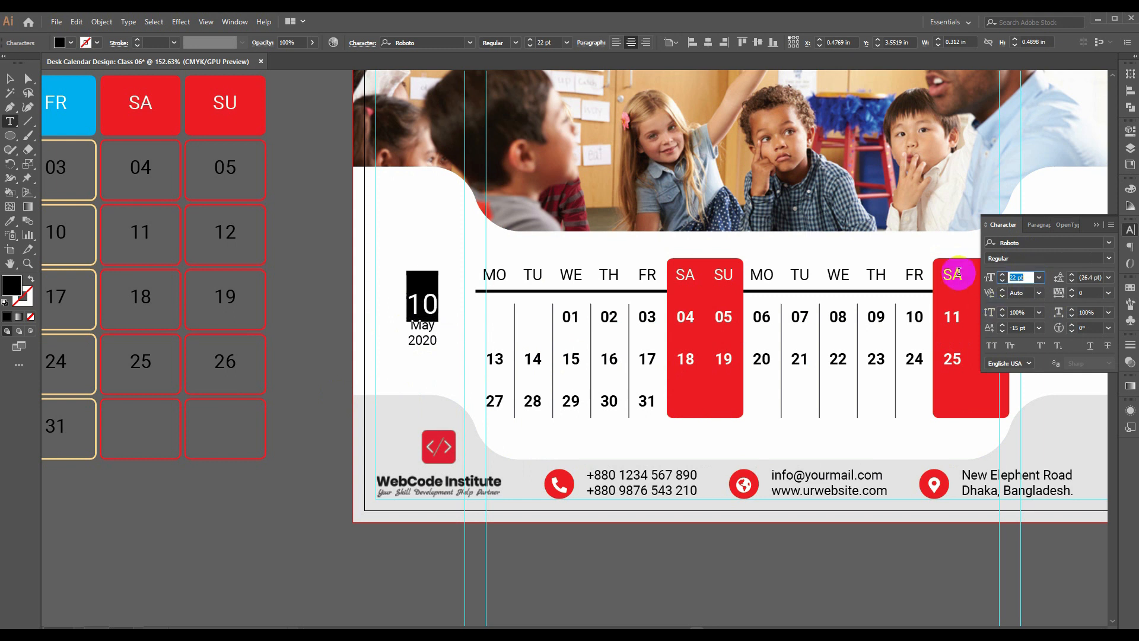
pyautogui.press('Up')
pyautogui.press('Down')
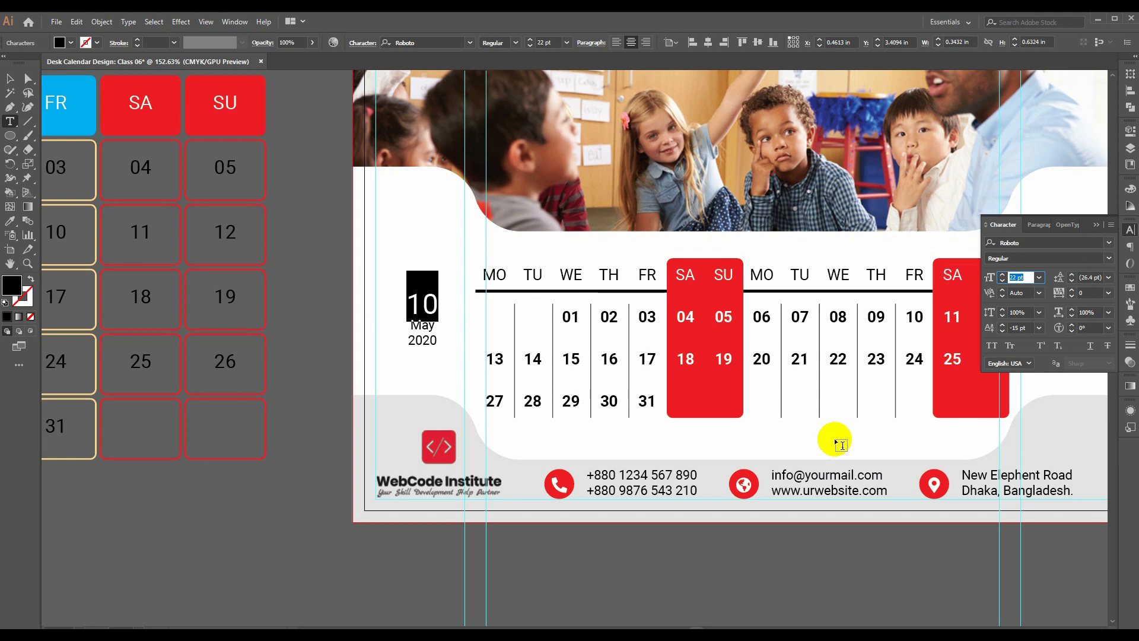
pyautogui.click(1108, 259)
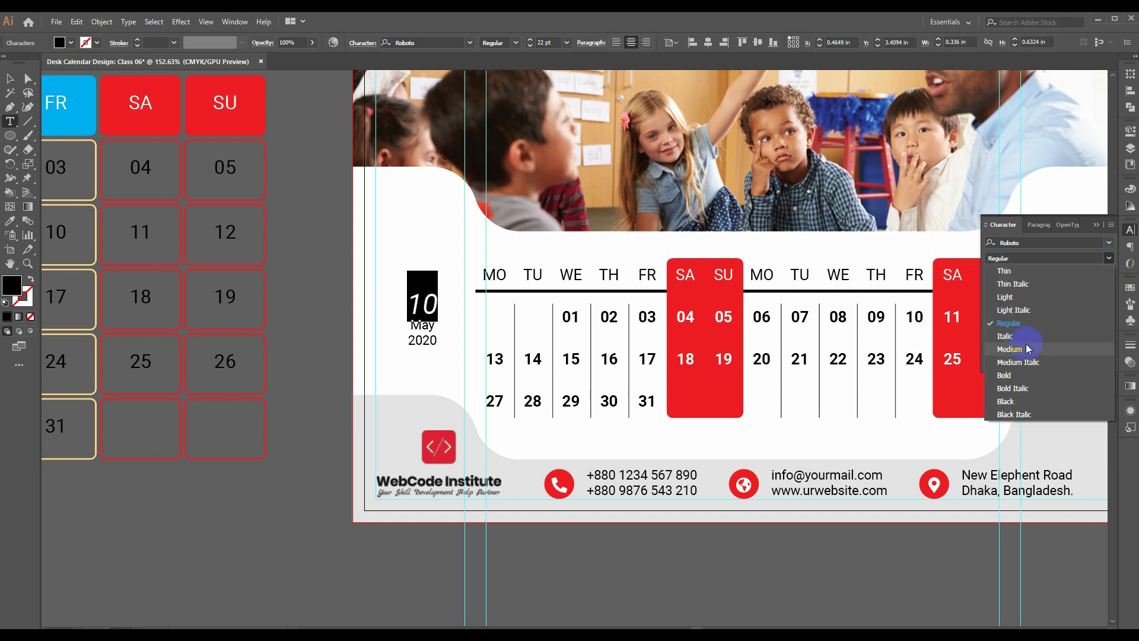
pyautogui.click(1008, 349)
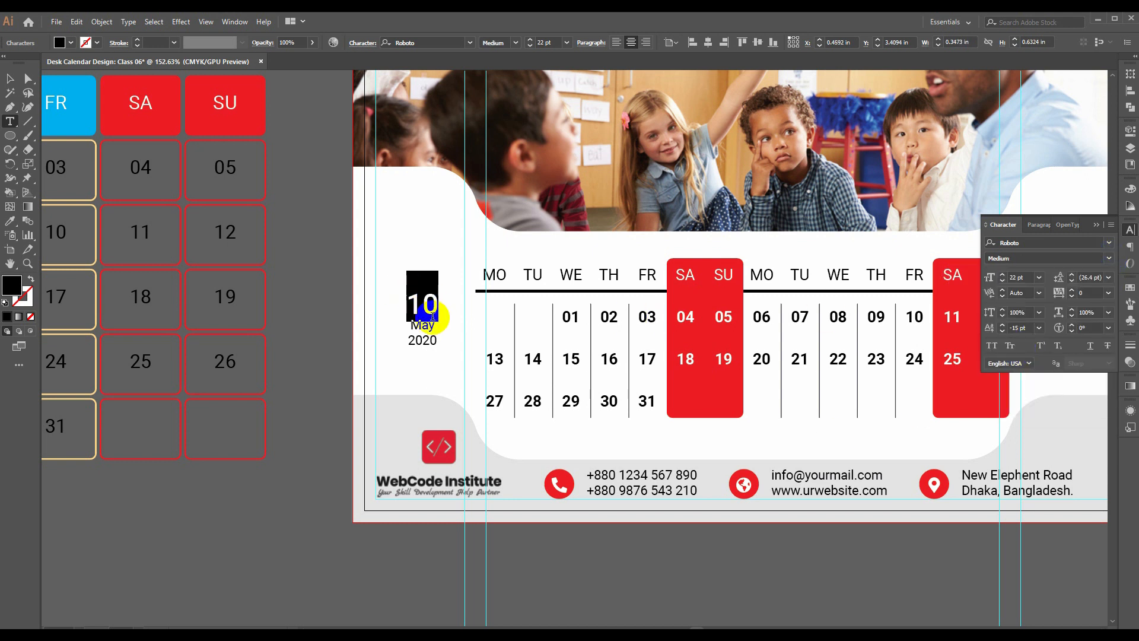
# - Set the font size of the year 2020 in the date block to 12 pt
pyautogui.click(427, 323)
pyautogui.tripleClick(419, 342)
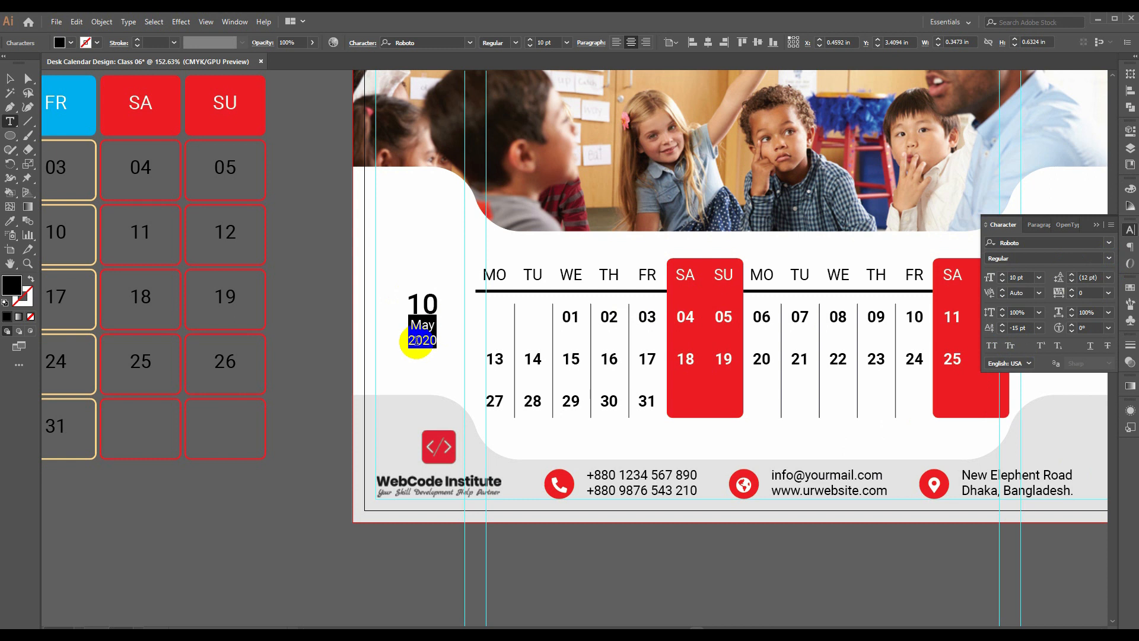
pyautogui.click(417, 340)
pyautogui.click(485, 273)
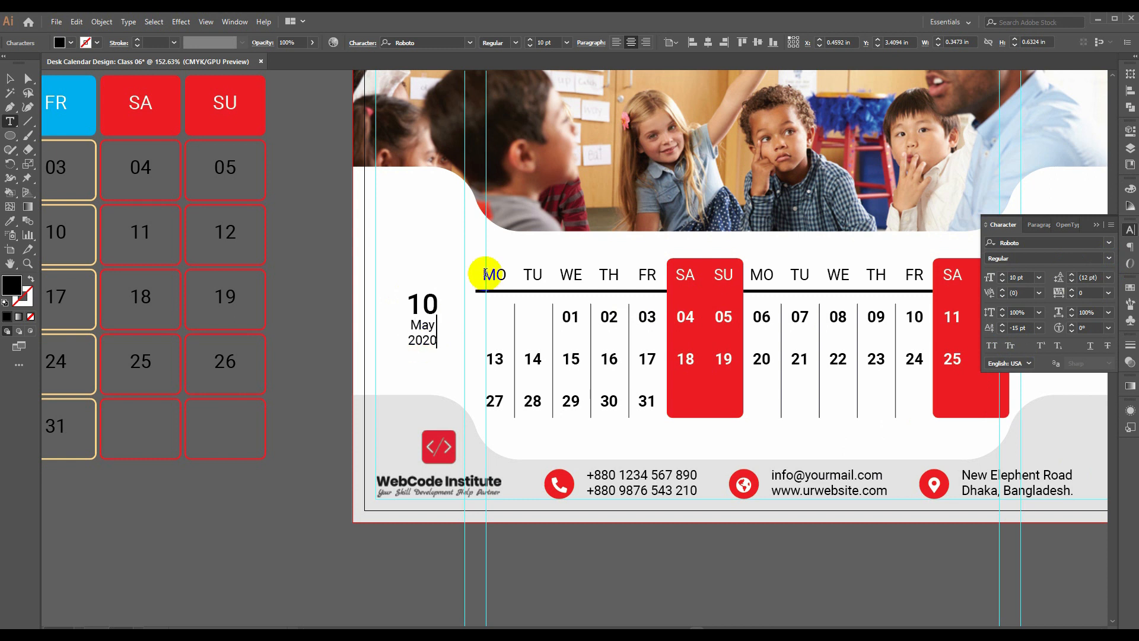
pyautogui.hotkey('ctrl', 'a')
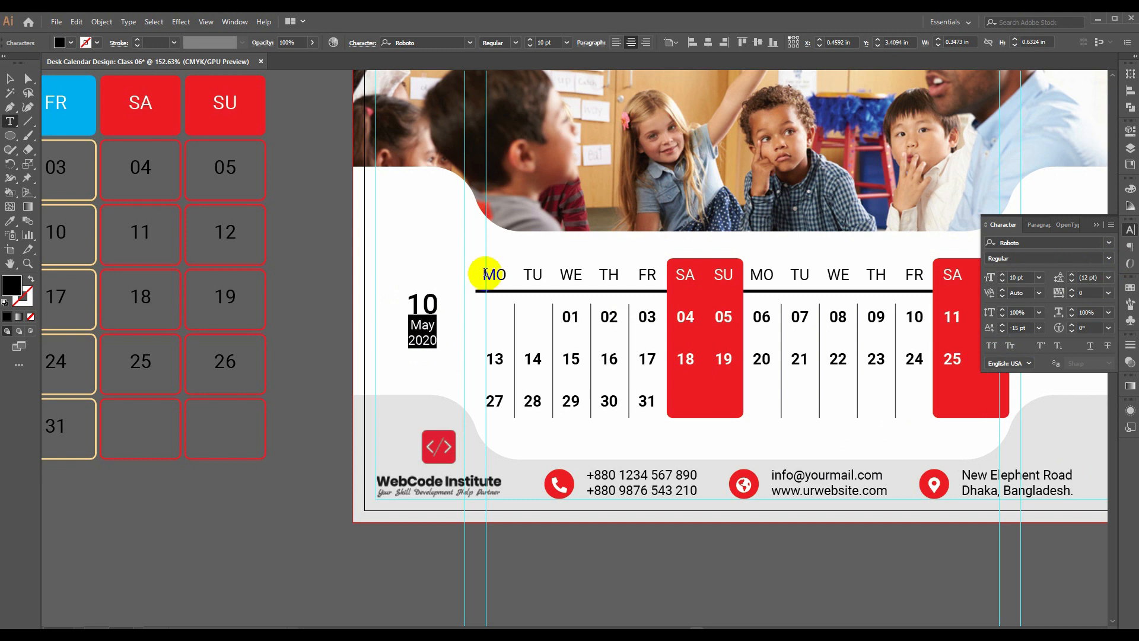
pyautogui.scroll(3, 1024, 277)
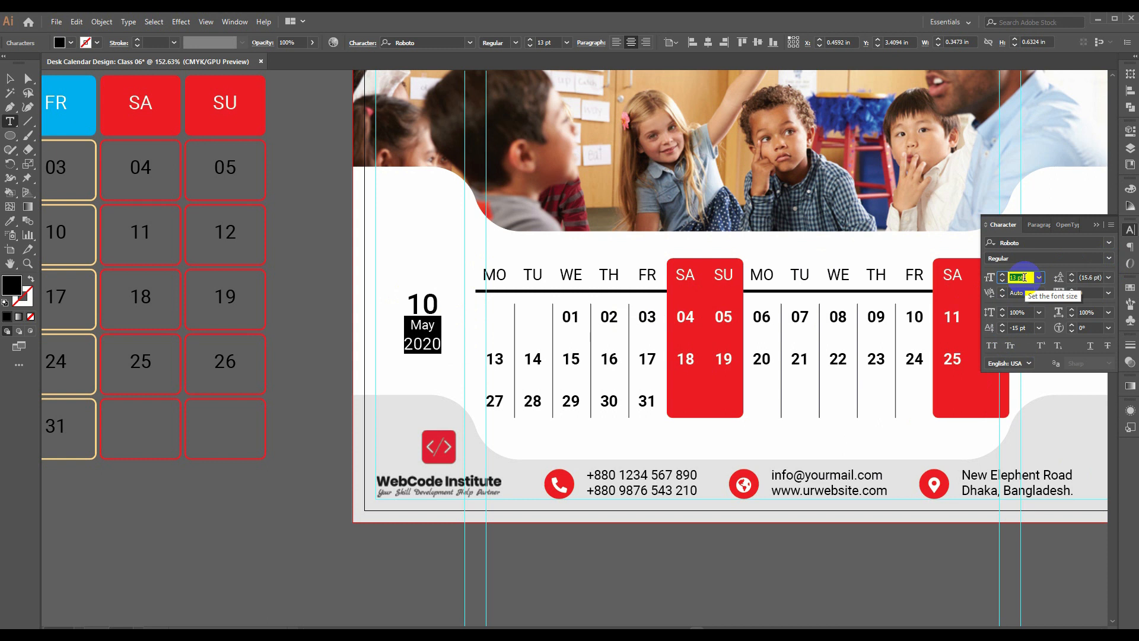
pyautogui.scroll(-1, 1024, 277)
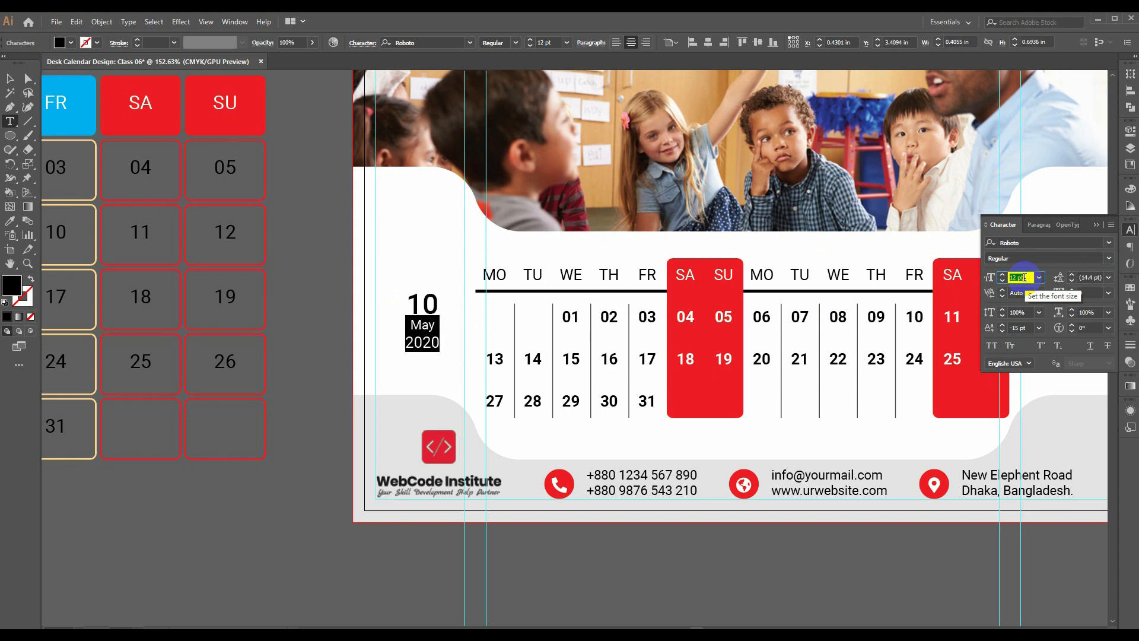
pyautogui.tripleClick(416, 325)
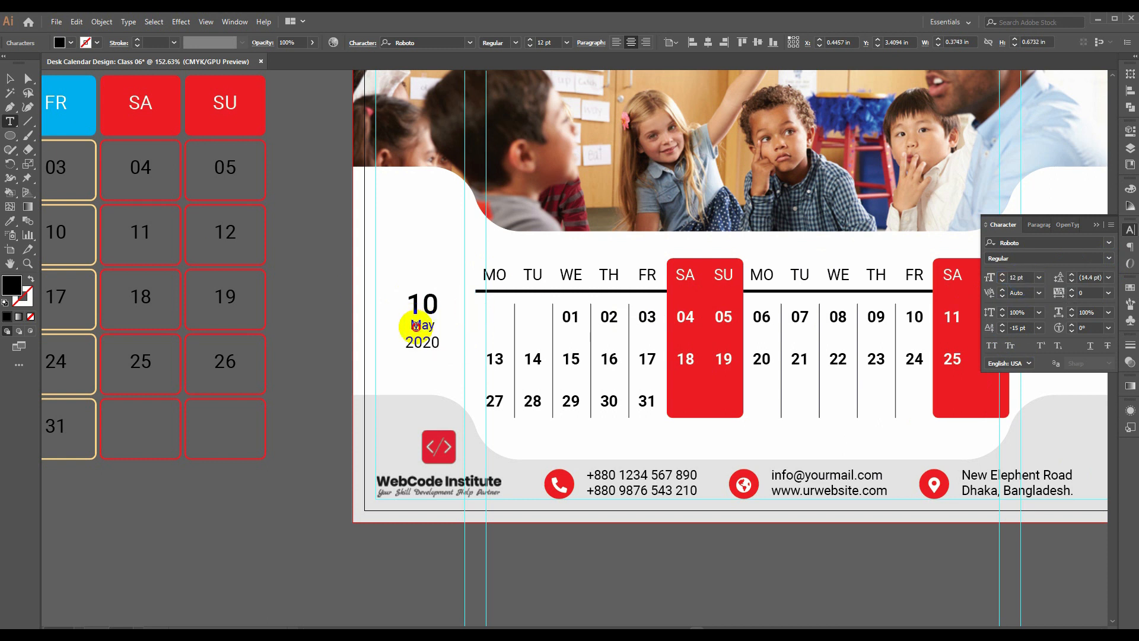
pyautogui.click(421, 324)
pyautogui.click(436, 327)
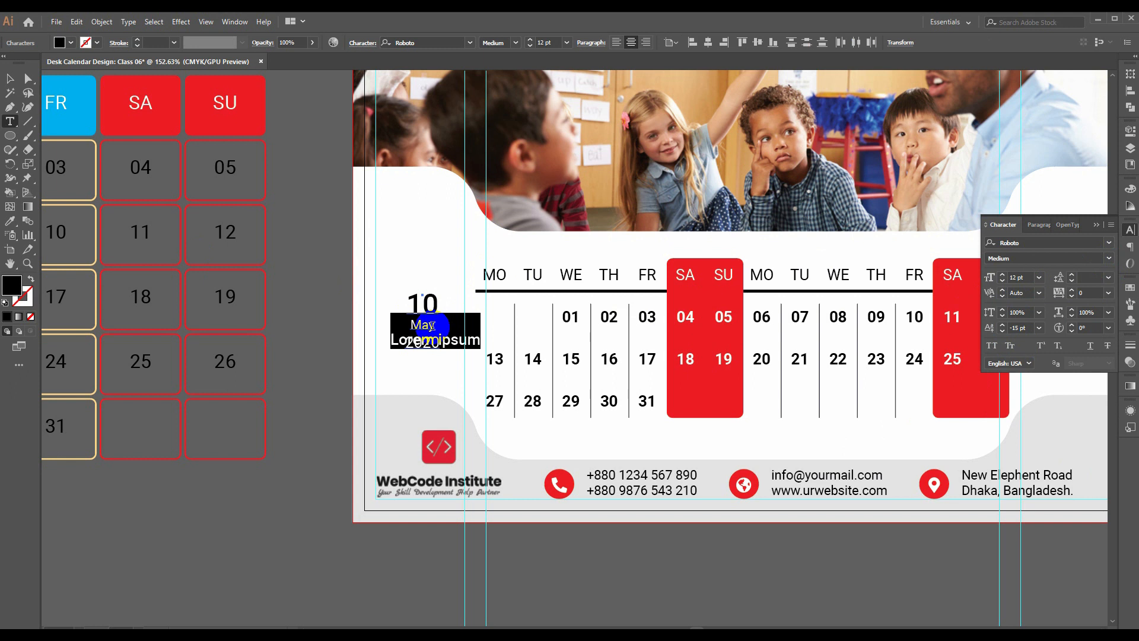
pyautogui.hotkey('ctrl', 'z')
pyautogui.click(432, 326)
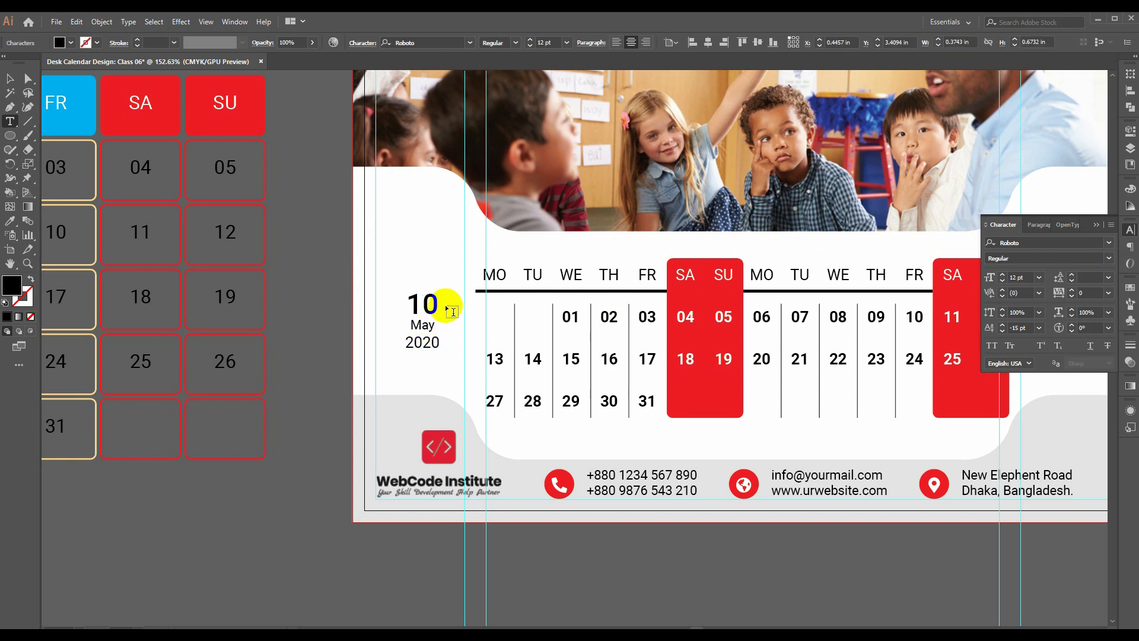
# - Set the leading of the whole date text block to 15 pt
pyautogui.press('Escape')
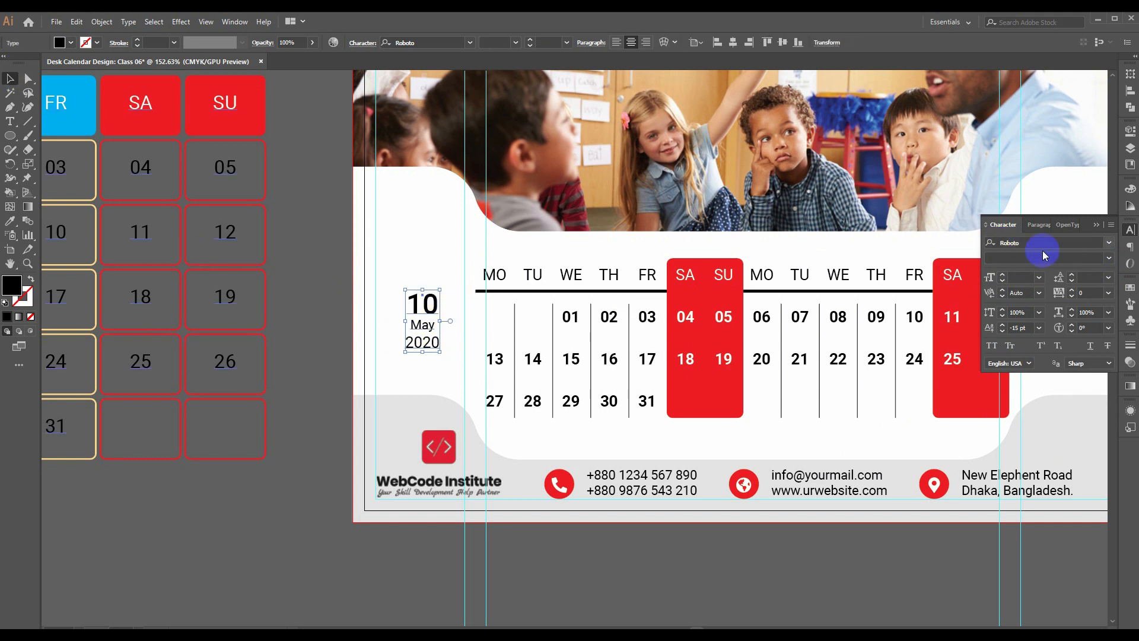
pyautogui.click(1087, 277)
pyautogui.write('15')
pyautogui.press('Return')
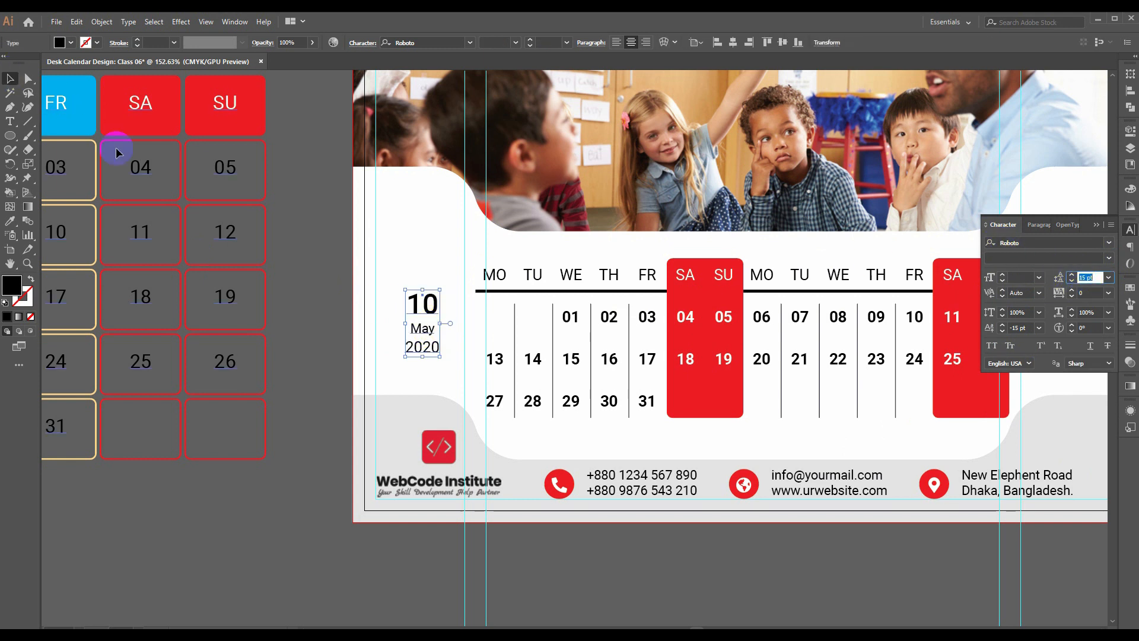
# - Draw a rectangle about 0.97 by 0.18 in over the word May between the guides and fill it red
pyautogui.click(11, 136)
pyautogui.click(59, 132)
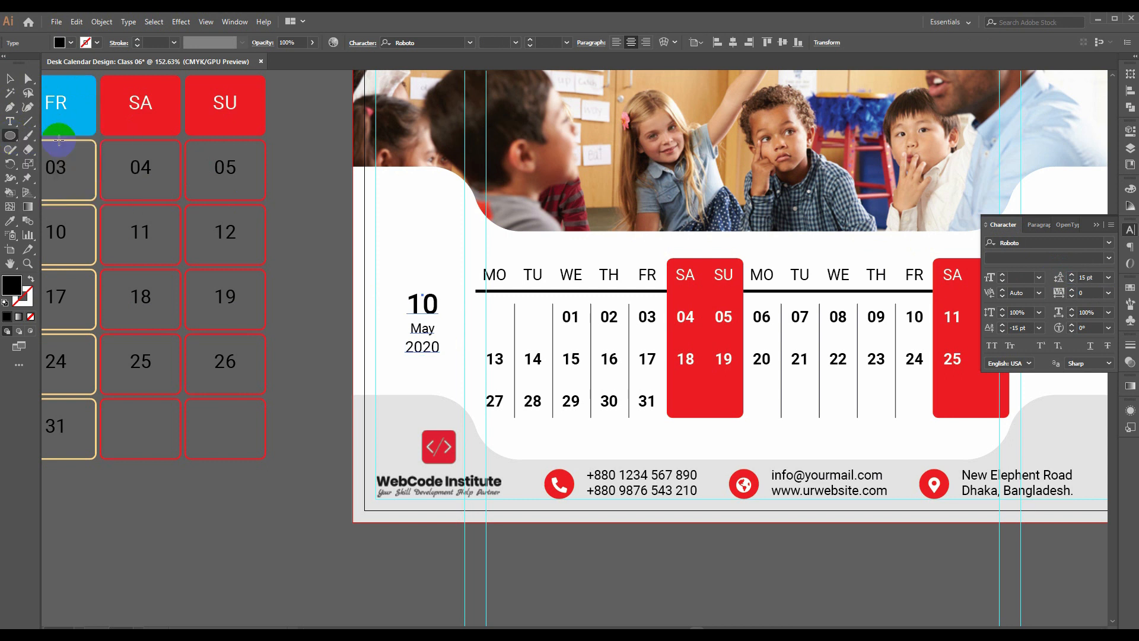
pyautogui.moveTo(375, 322); pyautogui.dragTo(464, 335)
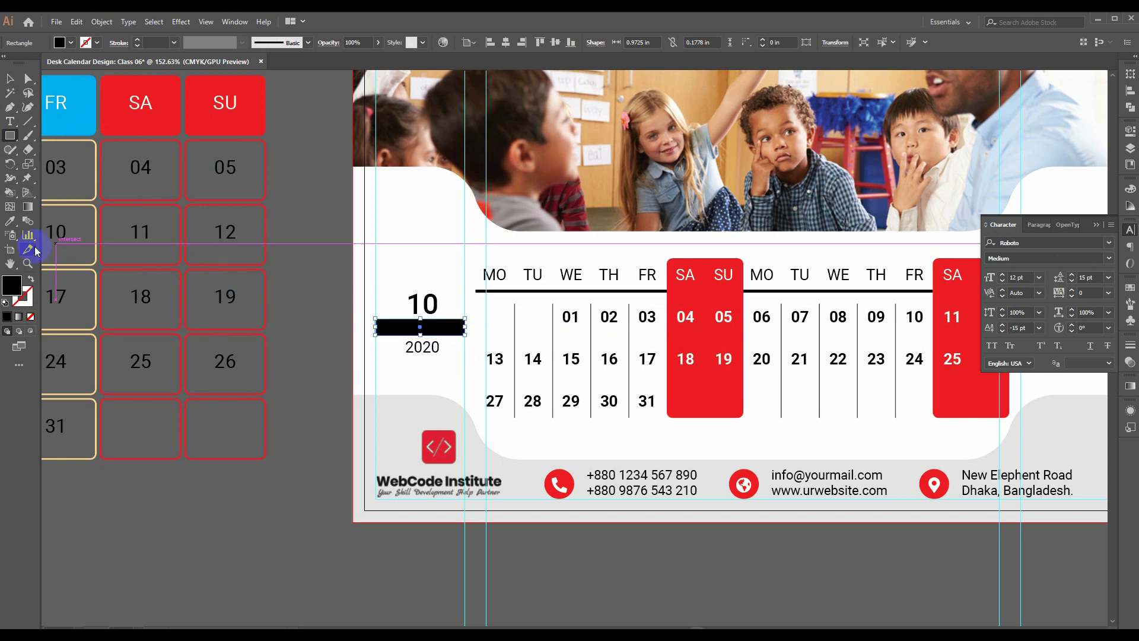
pyautogui.click(1130, 291)
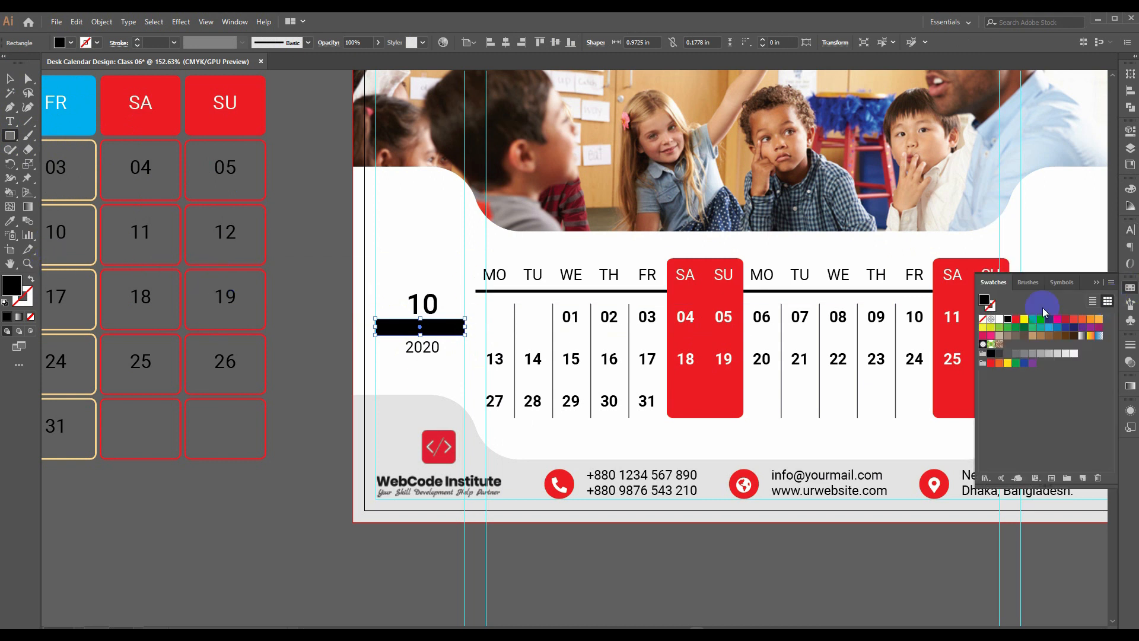
pyautogui.click(1016, 321)
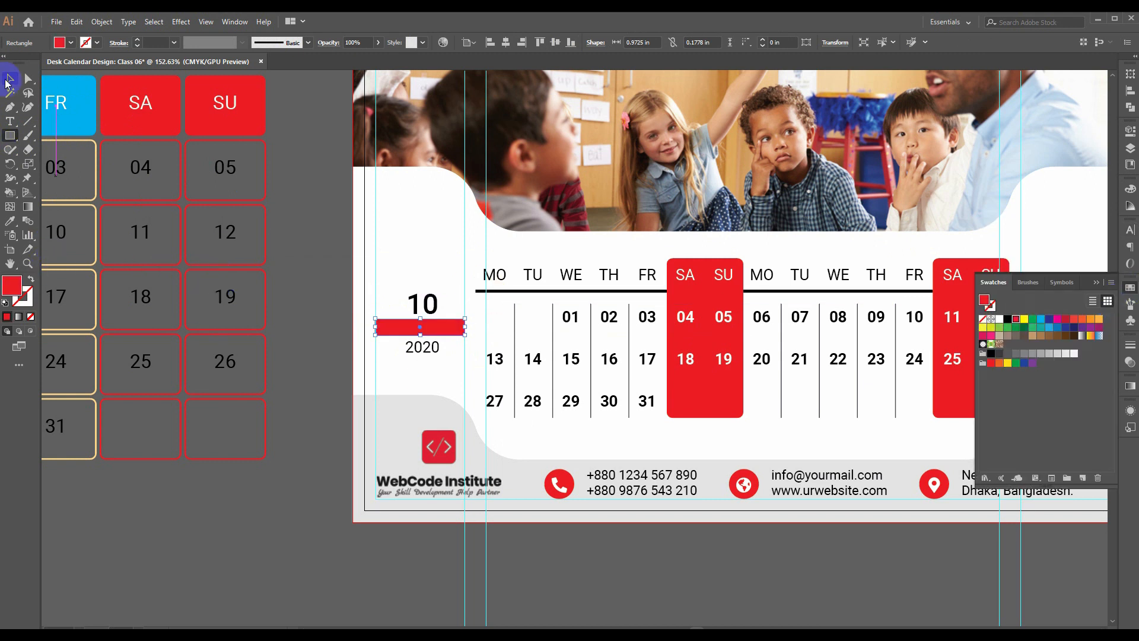
# - Place the red bar behind the date text and stretch its height to about 0.22 in around May
pyautogui.click(8, 81)
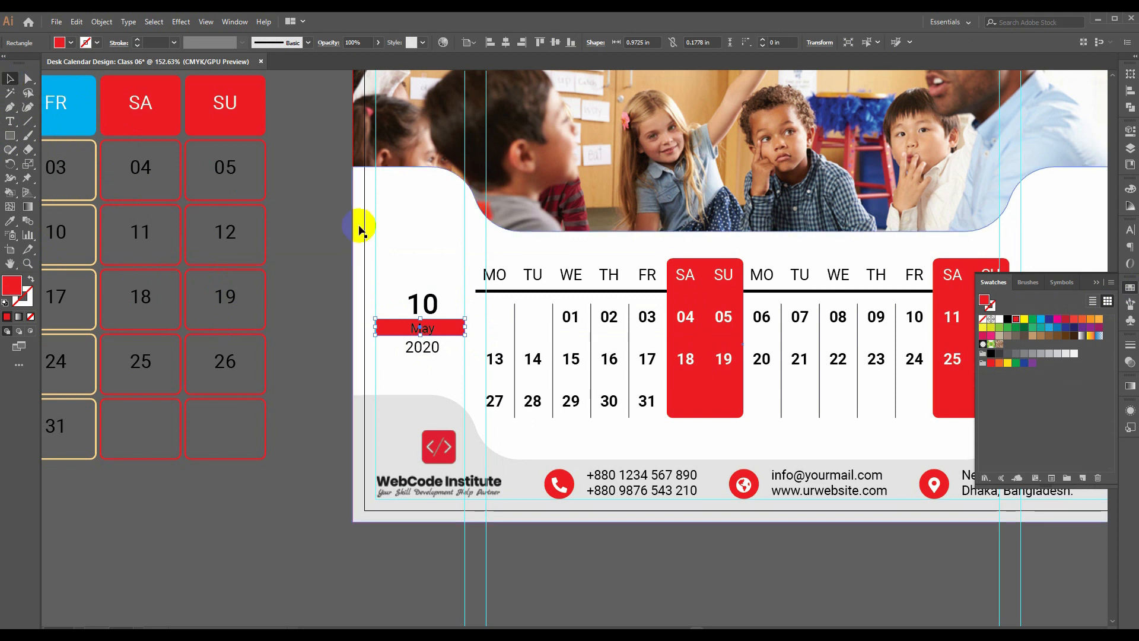
pyautogui.press('Up')
pyautogui.moveTo(420, 334); pyautogui.dragTo(421, 337)
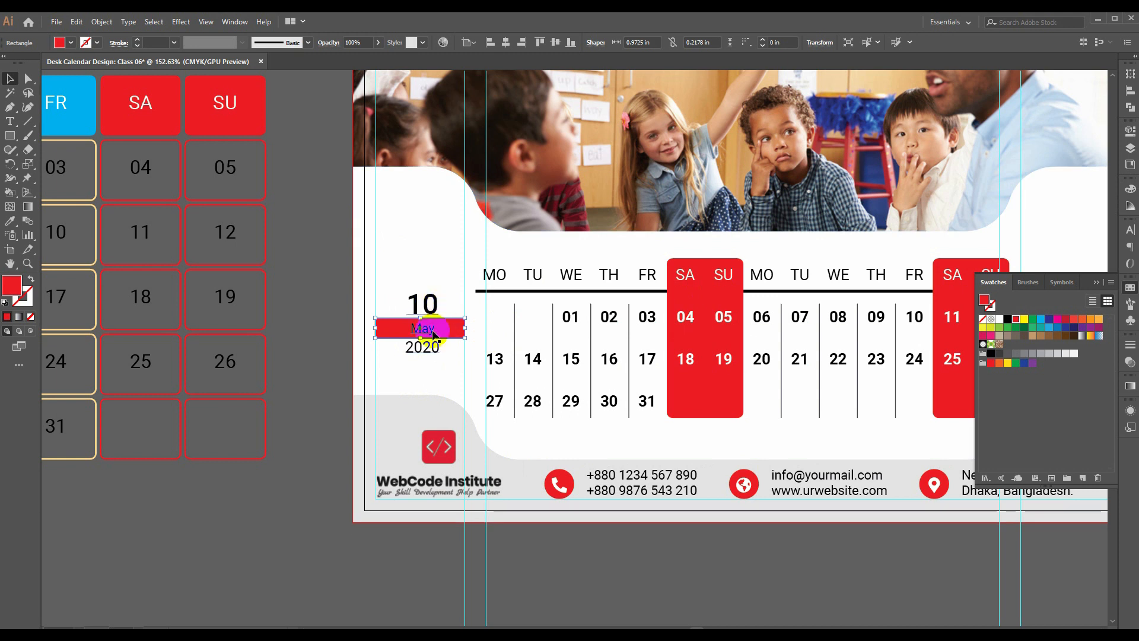
# - Change the fill of the word May on the red bar to white and deselect the text
pyautogui.click(11, 124)
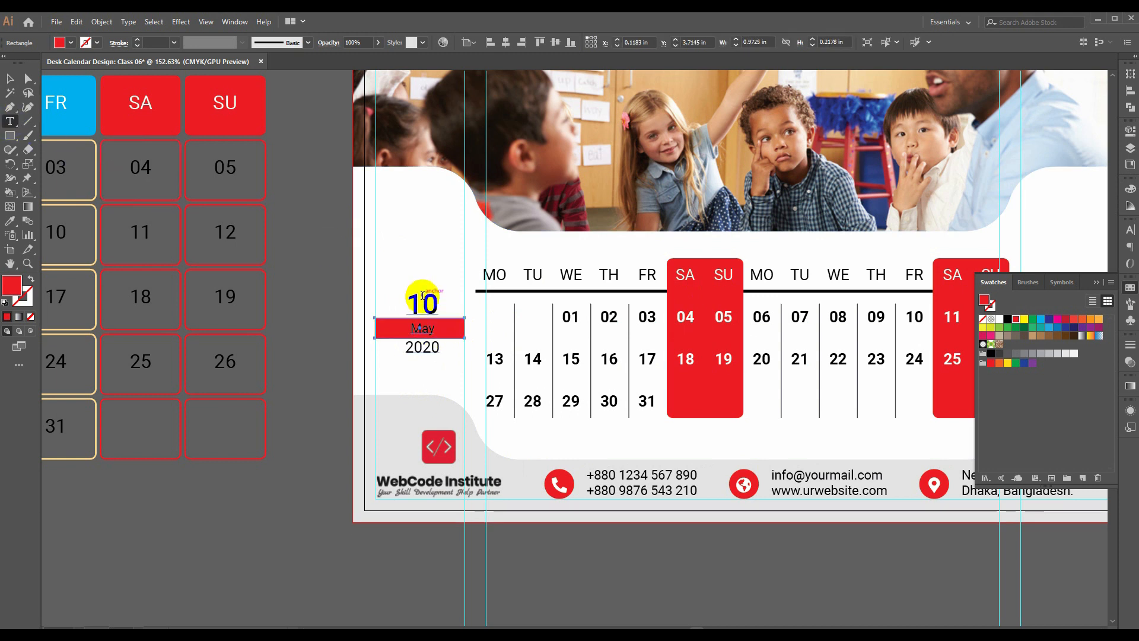
pyautogui.click(422, 297)
pyautogui.click(445, 332)
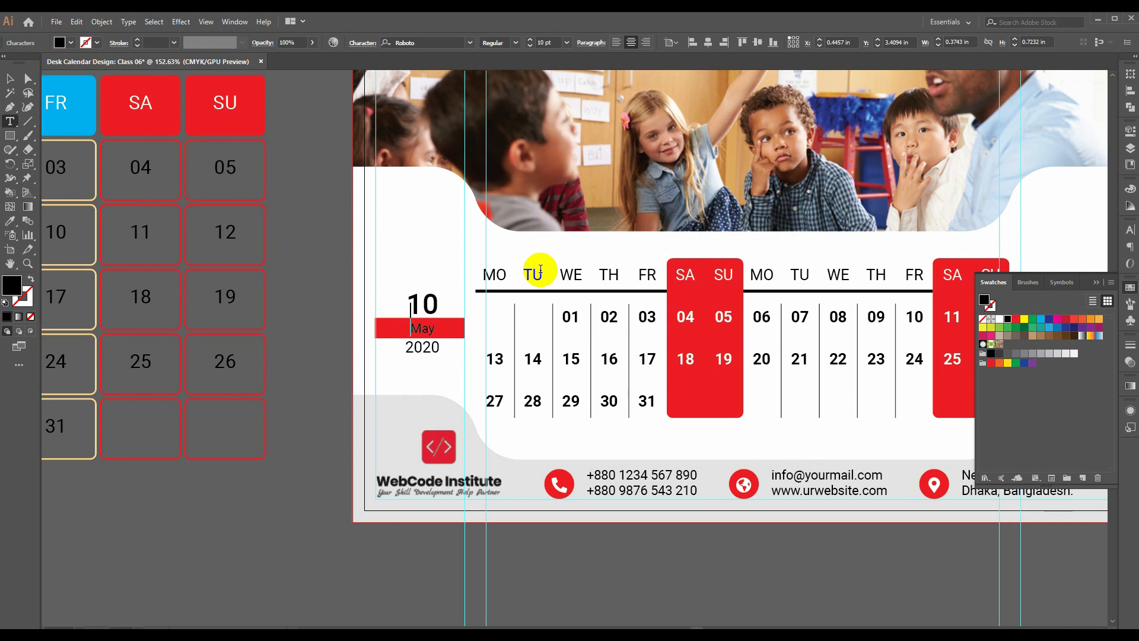
pyautogui.hotkey('ctrl', 'a')
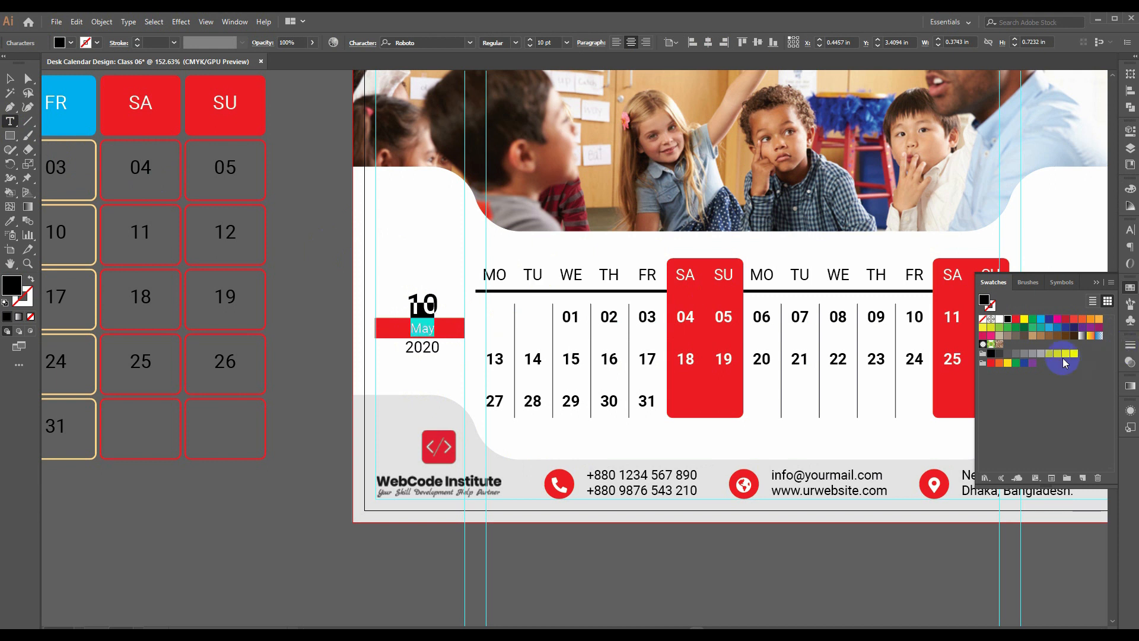
pyautogui.click(998, 321)
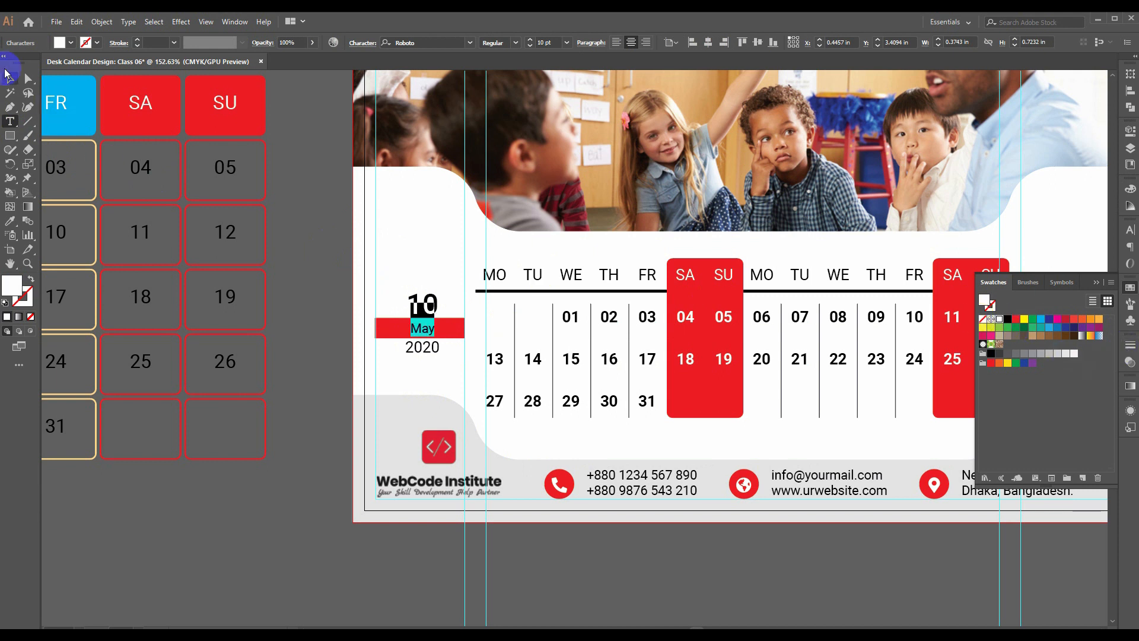
pyautogui.click(9, 82)
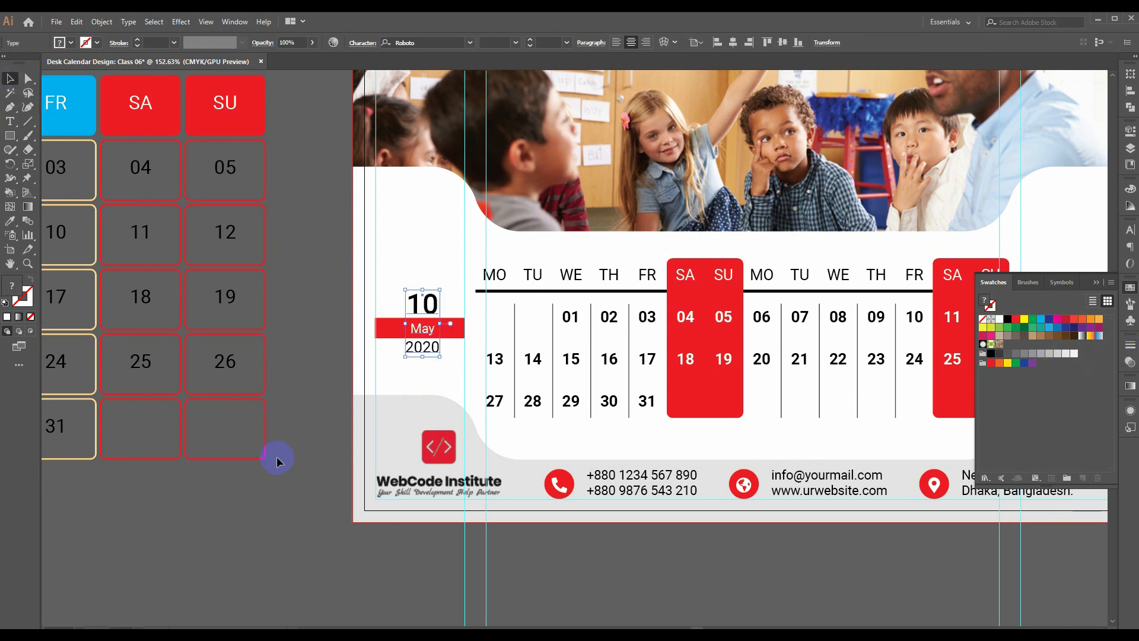
pyautogui.click(280, 540)
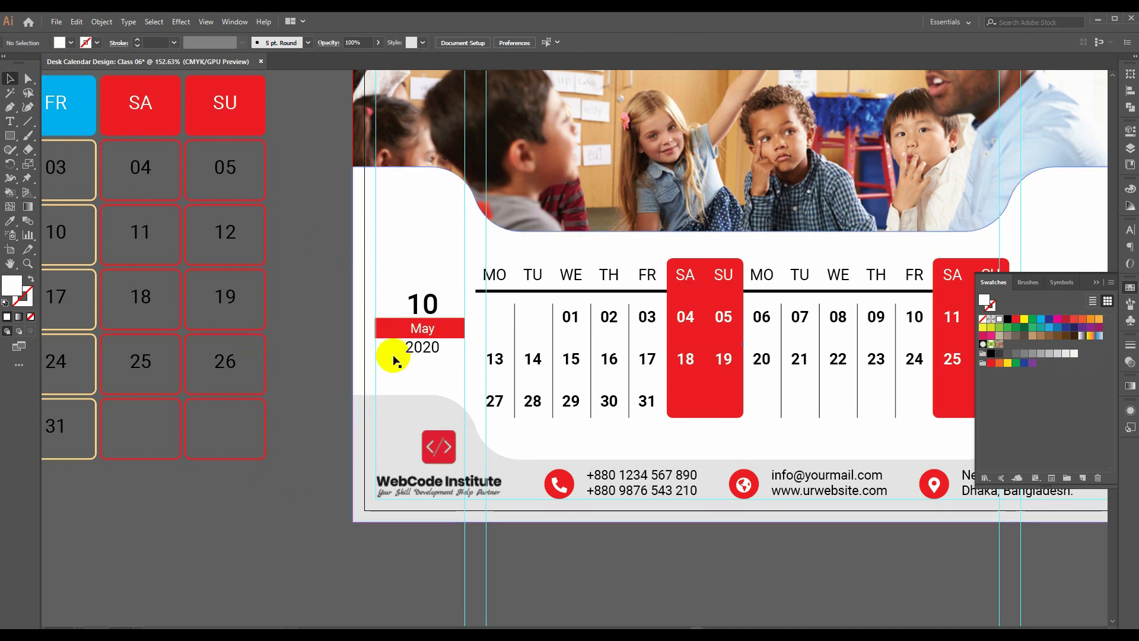
# - Centre the date text and its red bar horizontally on the artboard and switch the alignment reference to the selection
pyautogui.click(384, 327)
pyautogui.keyDown('shift'); pyautogui.click(423, 303); pyautogui.keyUp('shift')
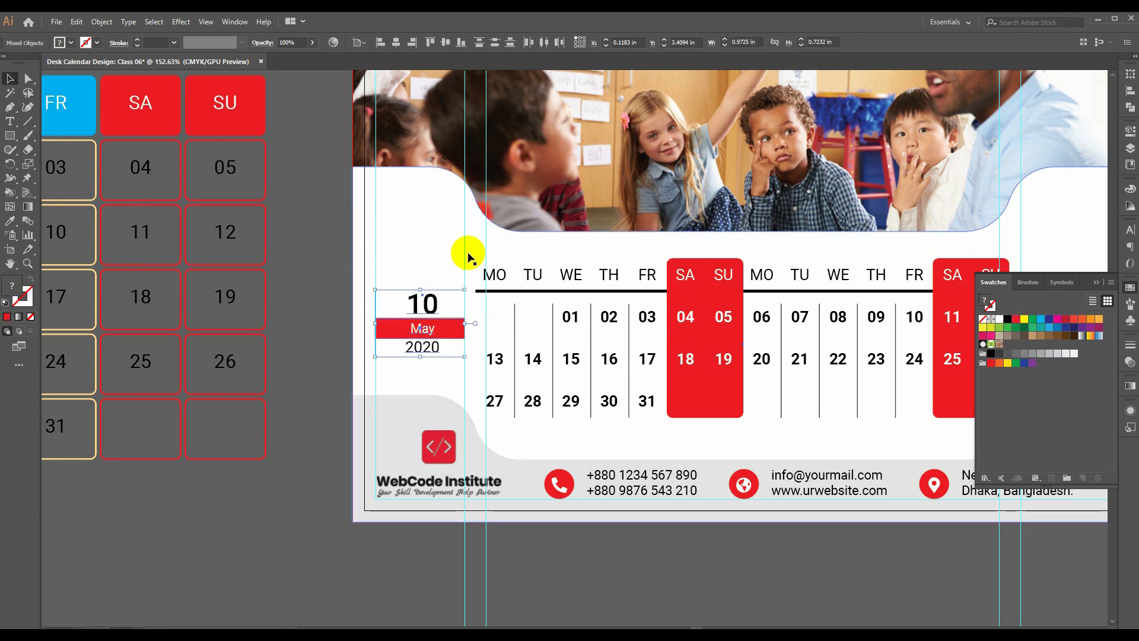
pyautogui.click(395, 44)
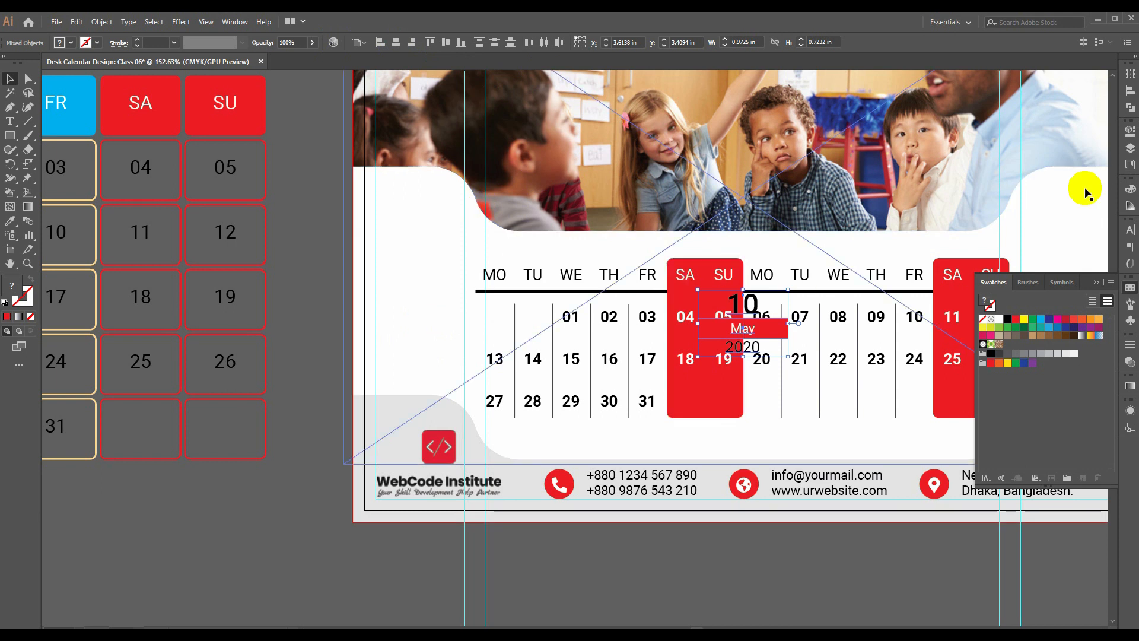
pyautogui.click(1130, 90)
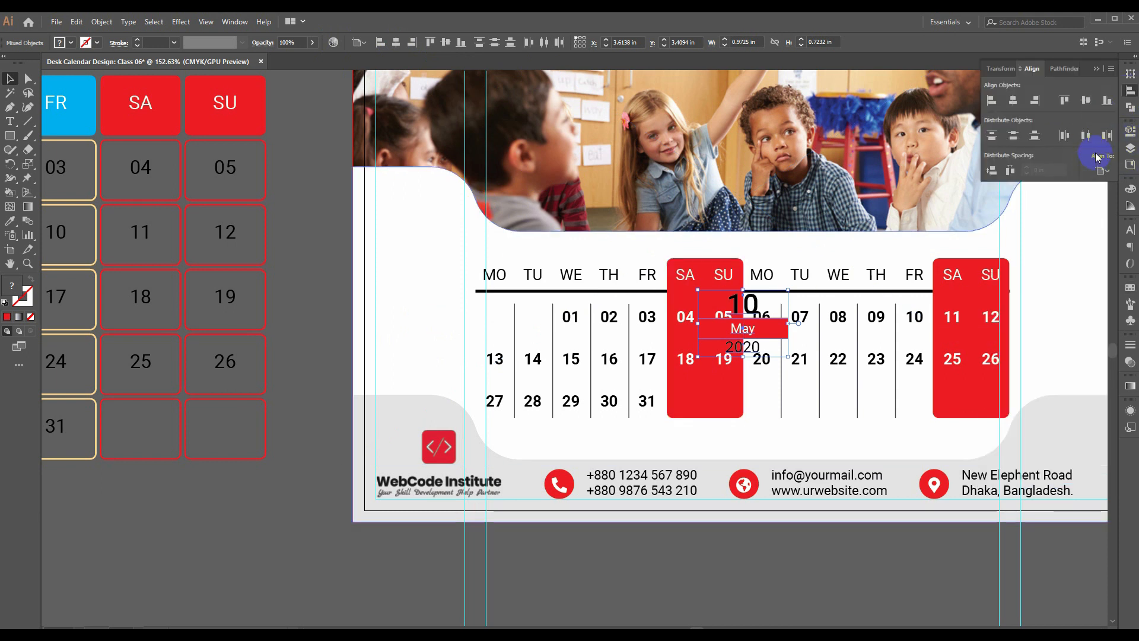
pyautogui.click(1102, 170)
pyautogui.click(1068, 184)
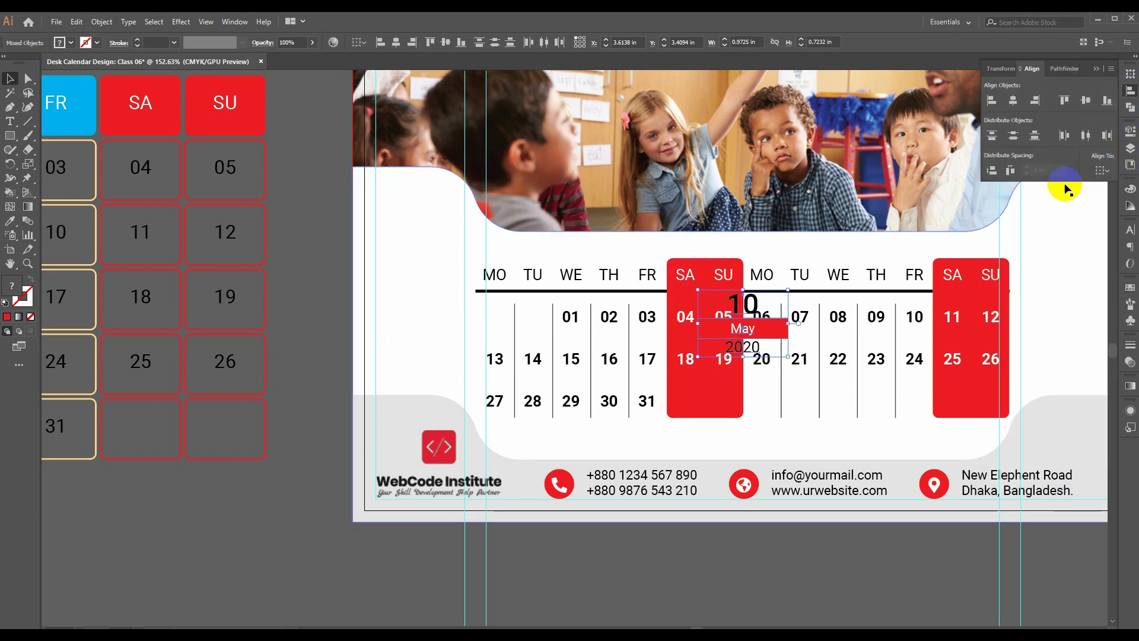
# - Nudge the date text and red bar back between the guides beside the calendar grid, to X 0.1338 in
pyautogui.press('Left')
pyautogui.press('Left')
pyautogui.press('Left')
pyautogui.press('Left')
pyautogui.press('Left')
pyautogui.press('Left')
pyautogui.press('Left')
pyautogui.press('Left')
pyautogui.press('Left')
pyautogui.press('Left')
pyautogui.press('Left')
pyautogui.press('Left')
pyautogui.press('Left')
pyautogui.press('Left')
pyautogui.press('Left')
pyautogui.press('Left')
pyautogui.press('Left')
pyautogui.press('Left')
pyautogui.press('Left')
pyautogui.press('Left')
pyautogui.press('Left')
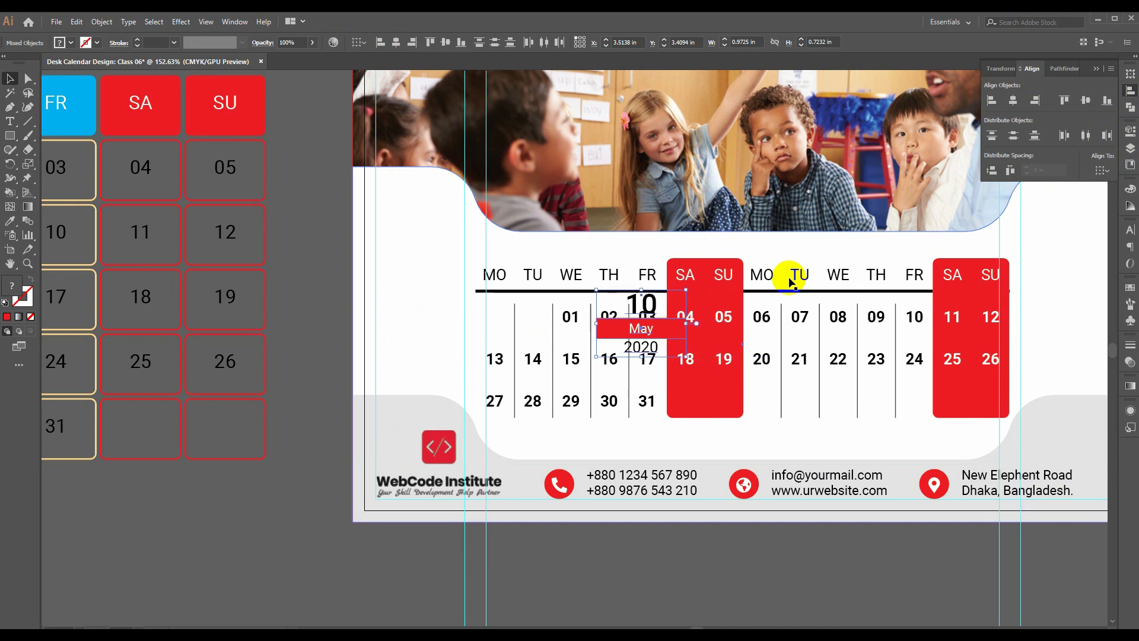
pyautogui.press('Right')
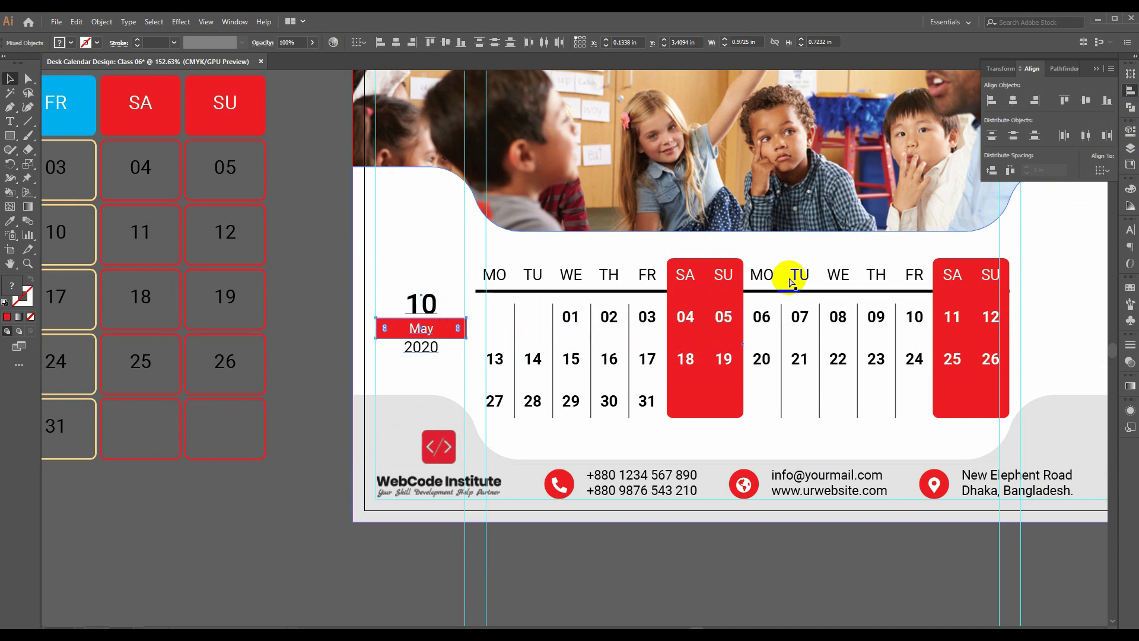
# - Ungroup the main calendar artwork and deselect it
pyautogui.hotkey('ctrl', '1')
pyautogui.moveTo(821, 558); pyautogui.dragTo(605, 567)
pyautogui.click(432, 331)
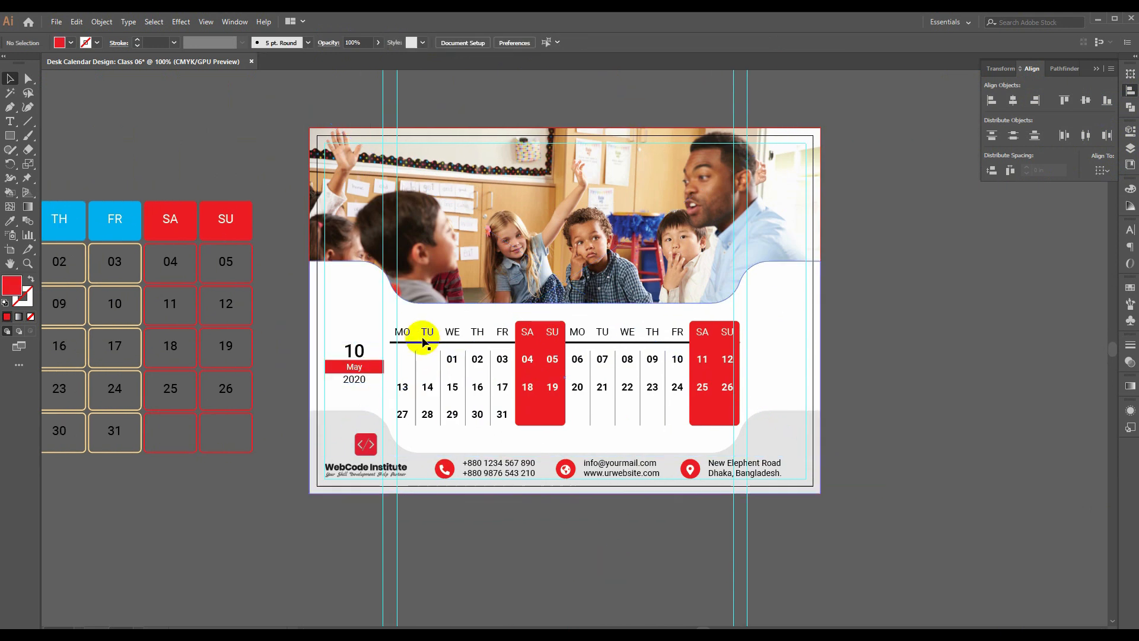
pyautogui.rightClick(430, 338)
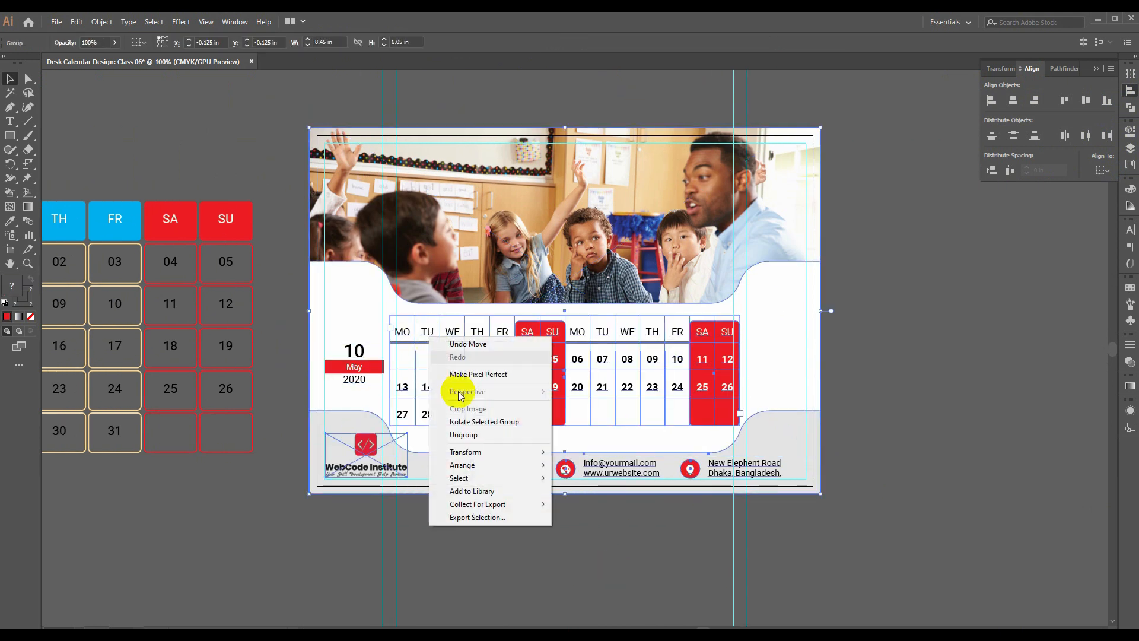
pyautogui.click(464, 435)
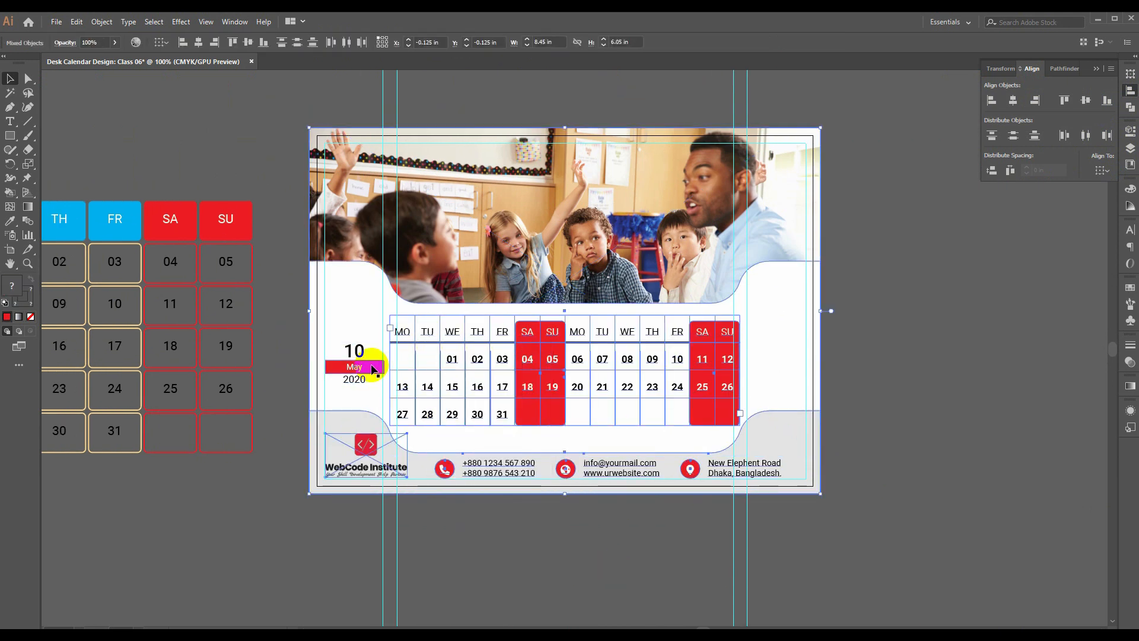
pyautogui.click(382, 511)
# - Group the date text with its red bar and group all the calendar artwork together
pyautogui.click(357, 370)
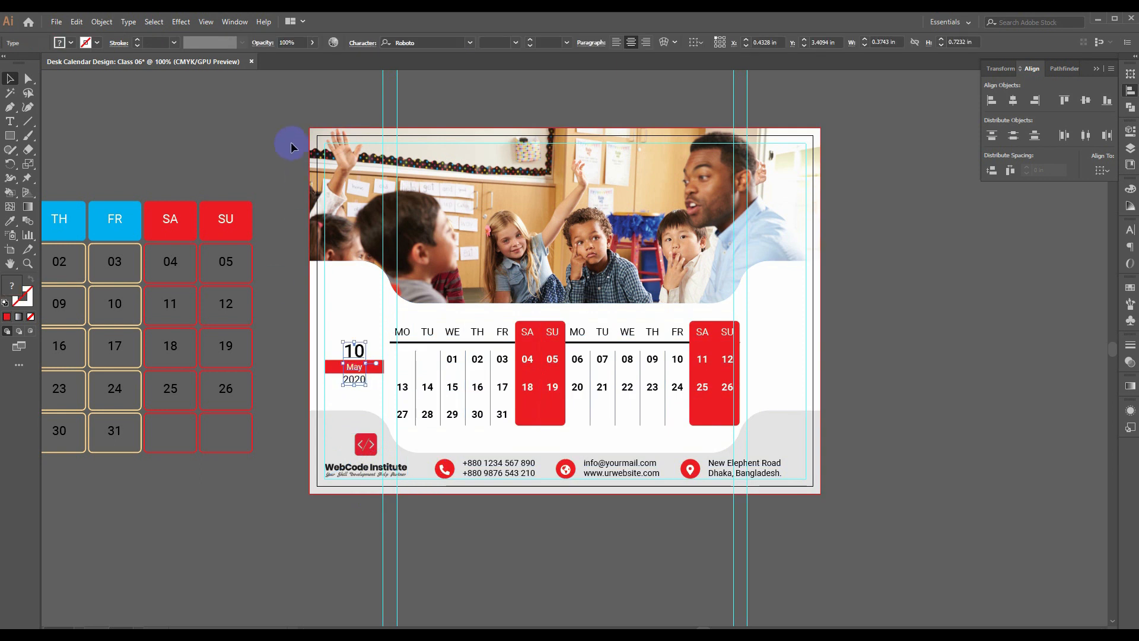
pyautogui.keyDown('shift'); pyautogui.click(331, 365); pyautogui.keyUp('shift')
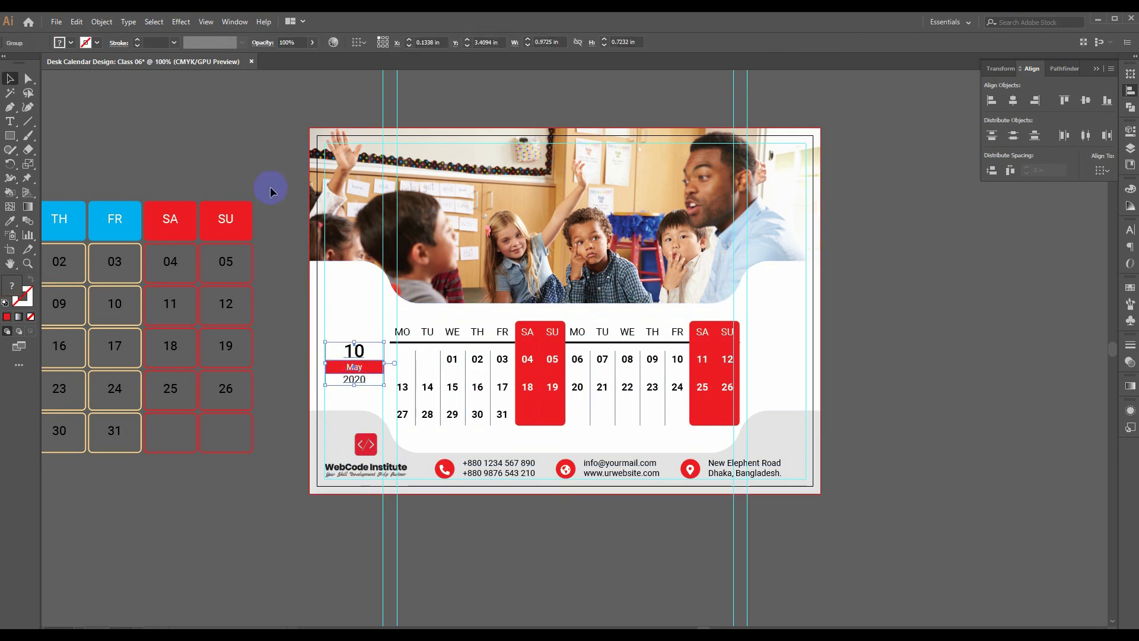
pyautogui.moveTo(310, 140)
pyautogui.mouseDown()
pyautogui.moveTo(788, 509)
pyautogui.moveTo(858, 519)
pyautogui.mouseUp()
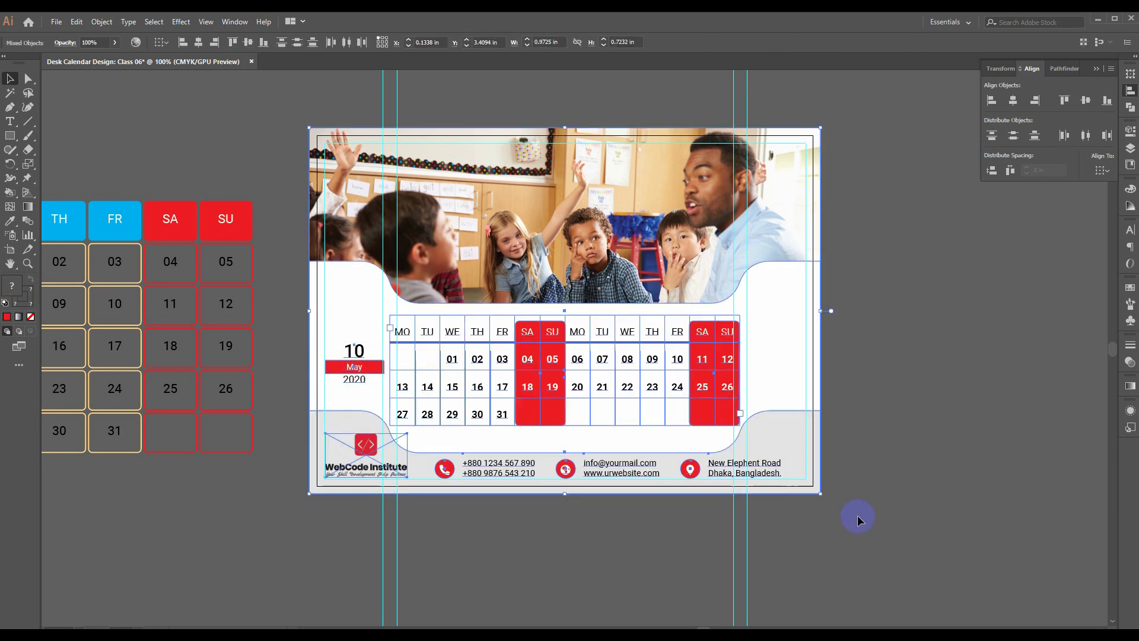
pyautogui.rightClick(777, 449)
pyautogui.click(814, 521)
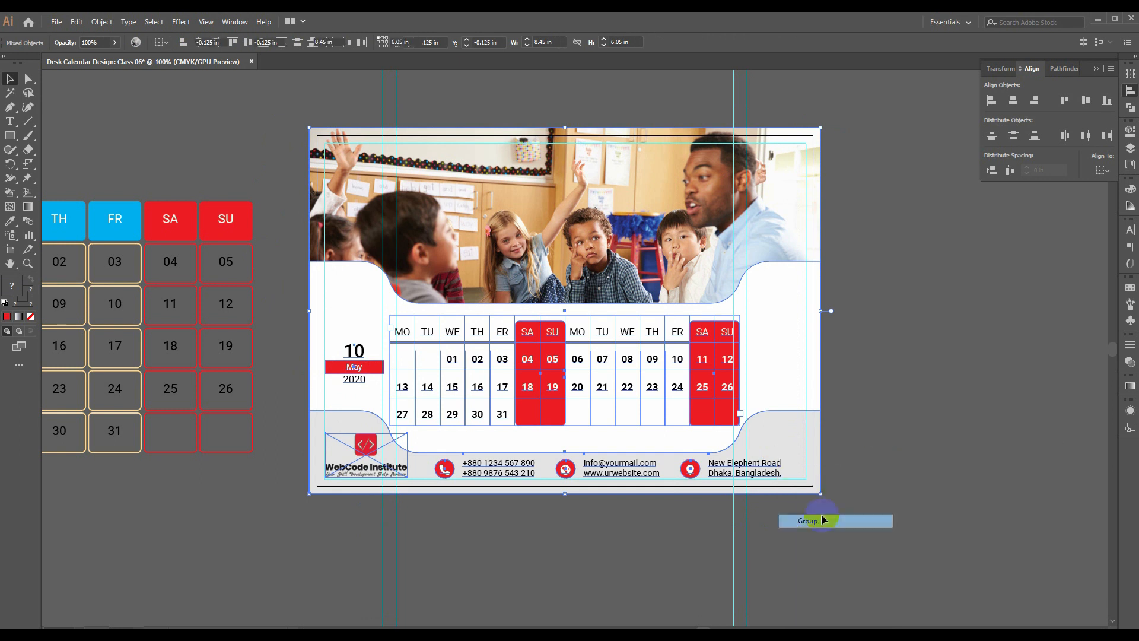
pyautogui.click(881, 431)
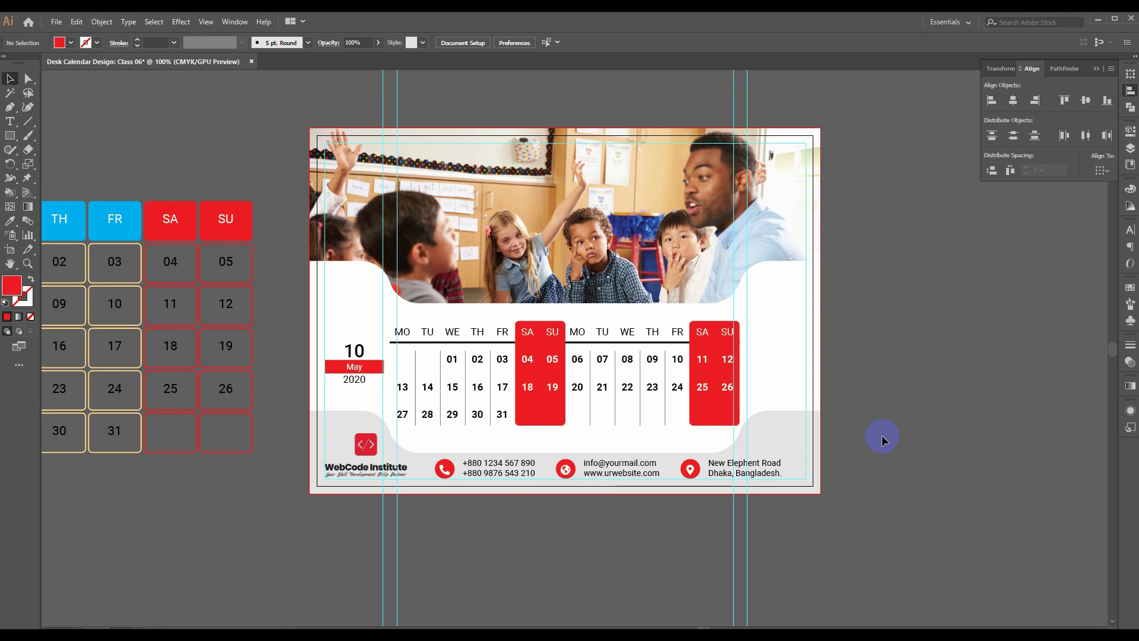
pyautogui.click(1012, 637)
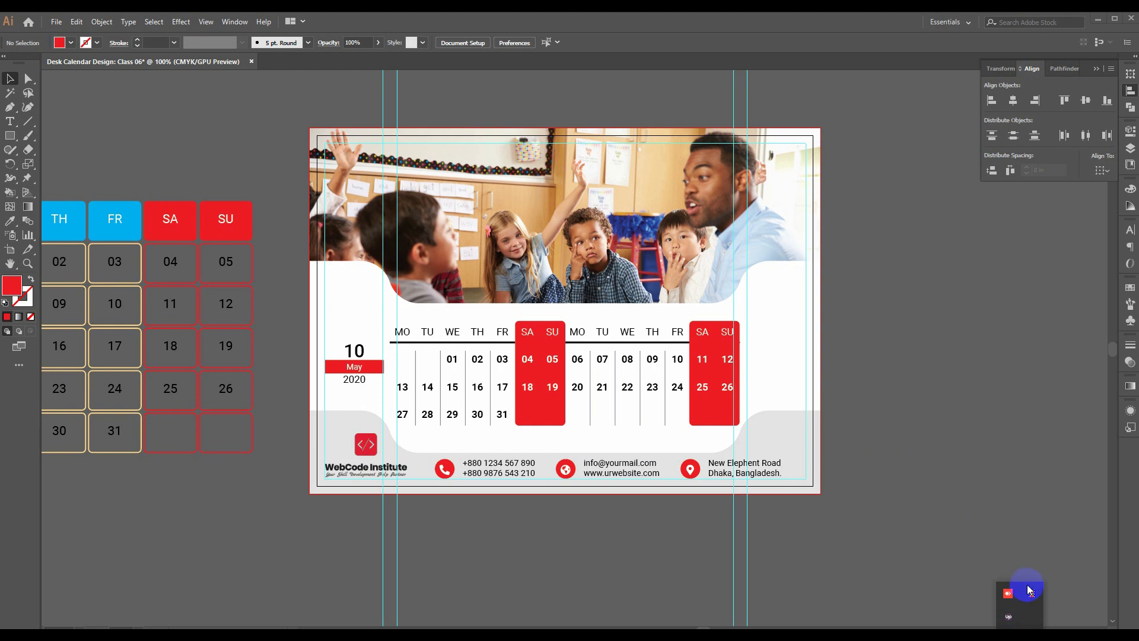